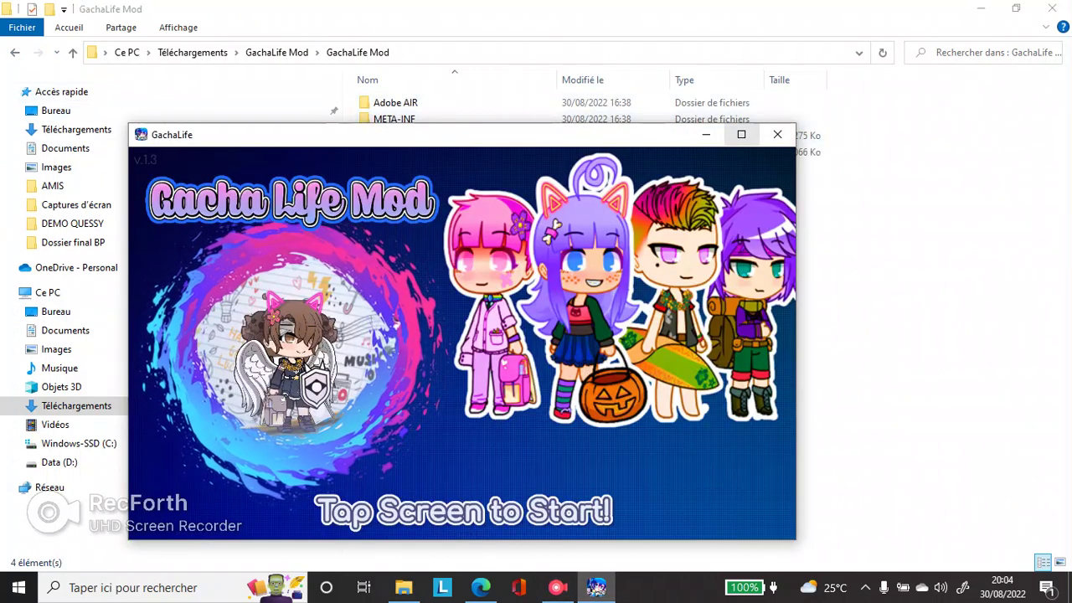
Maximize the Gacha Life Mod window and start the game from its title screen
click(742, 134)
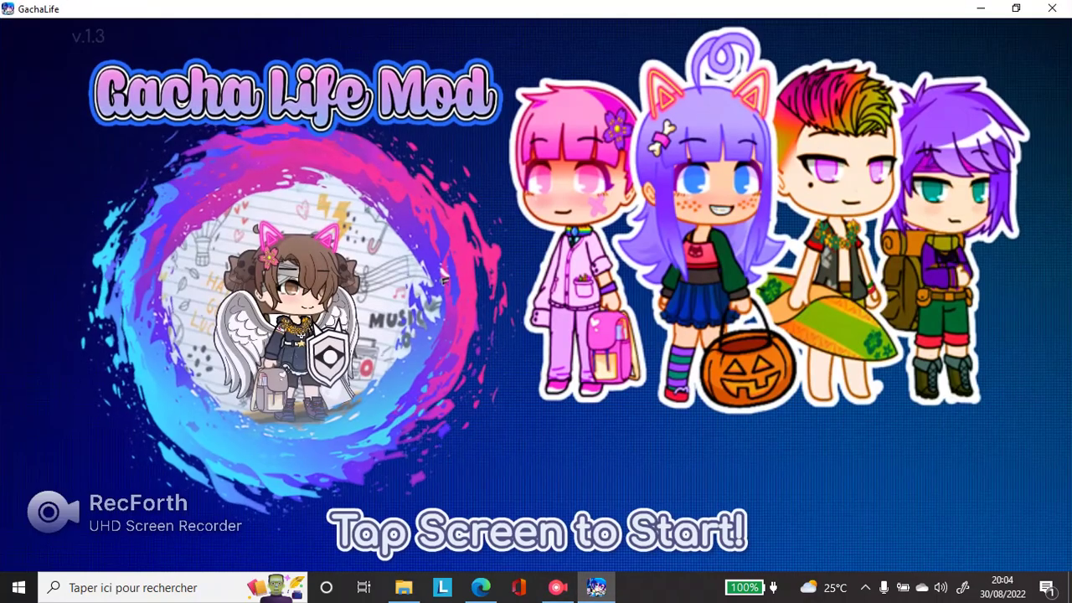
click(568, 406)
click(605, 489)
click(786, 471)
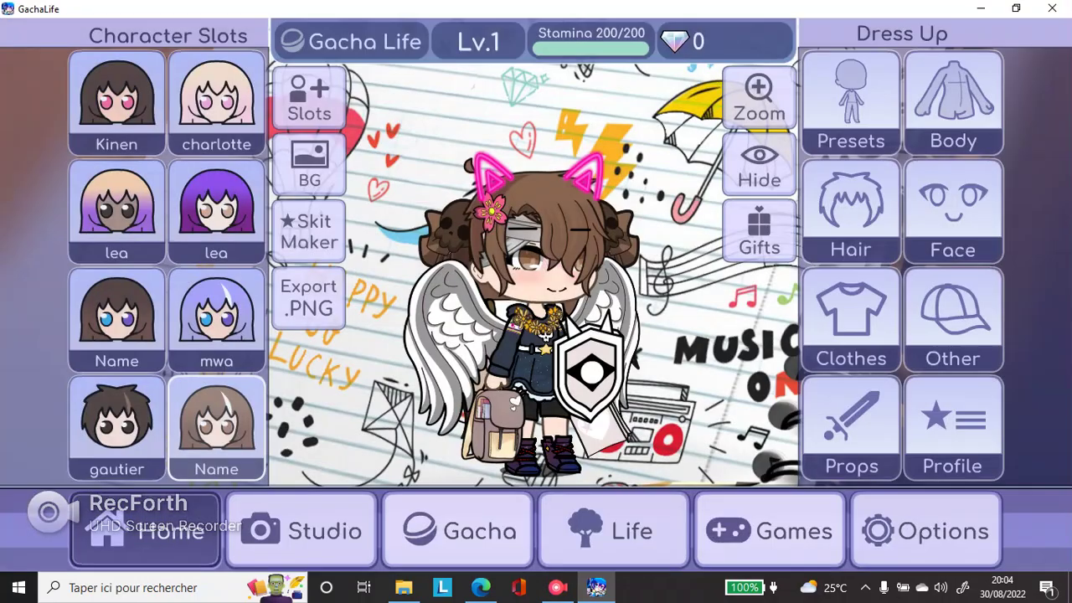
Preview several saved characters from their slots, then select the brown-haired winged character in the eighth slot
click(215, 314)
click(80, 293)
click(125, 117)
click(122, 314)
click(118, 238)
click(197, 222)
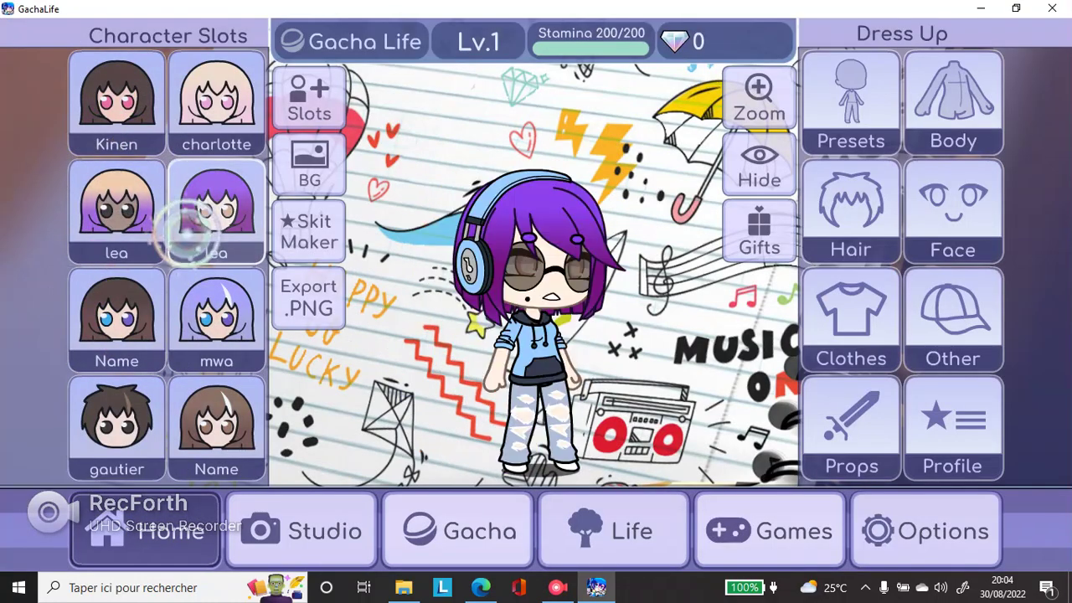
click(126, 311)
click(117, 213)
click(117, 134)
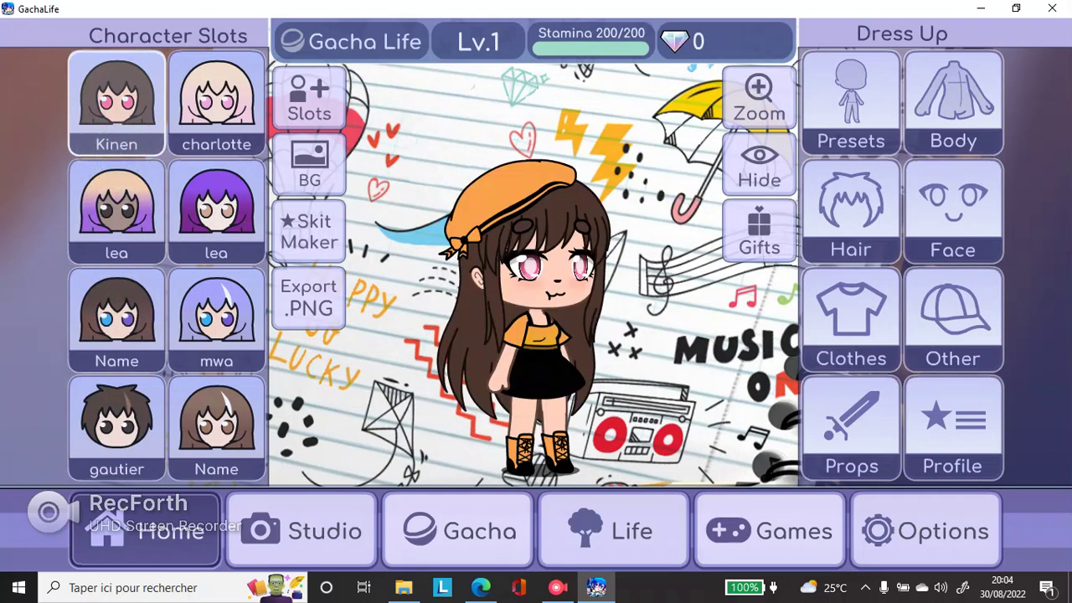
click(193, 402)
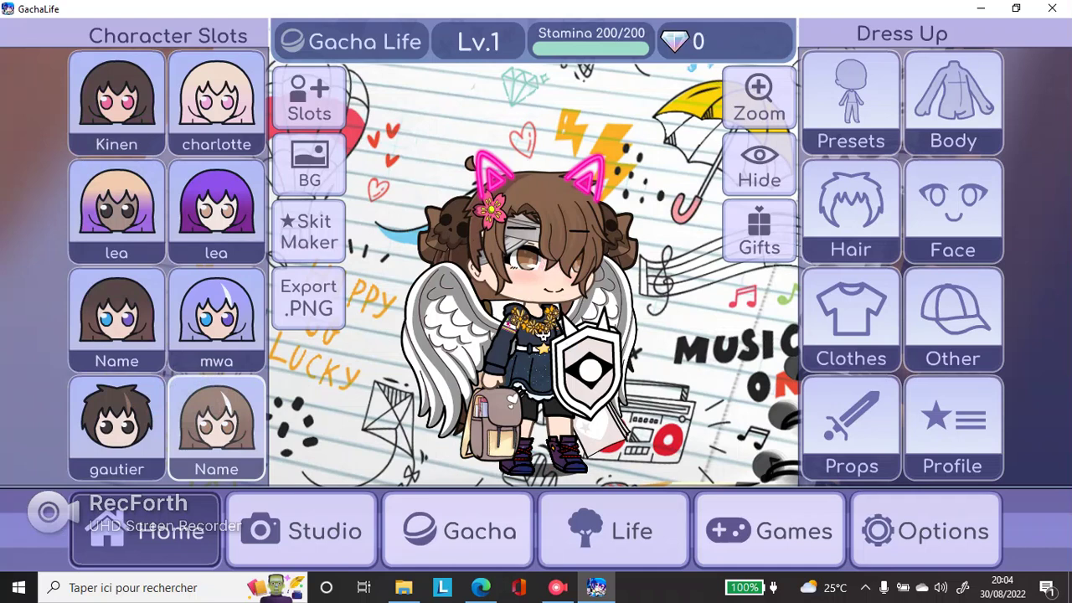
click(309, 165)
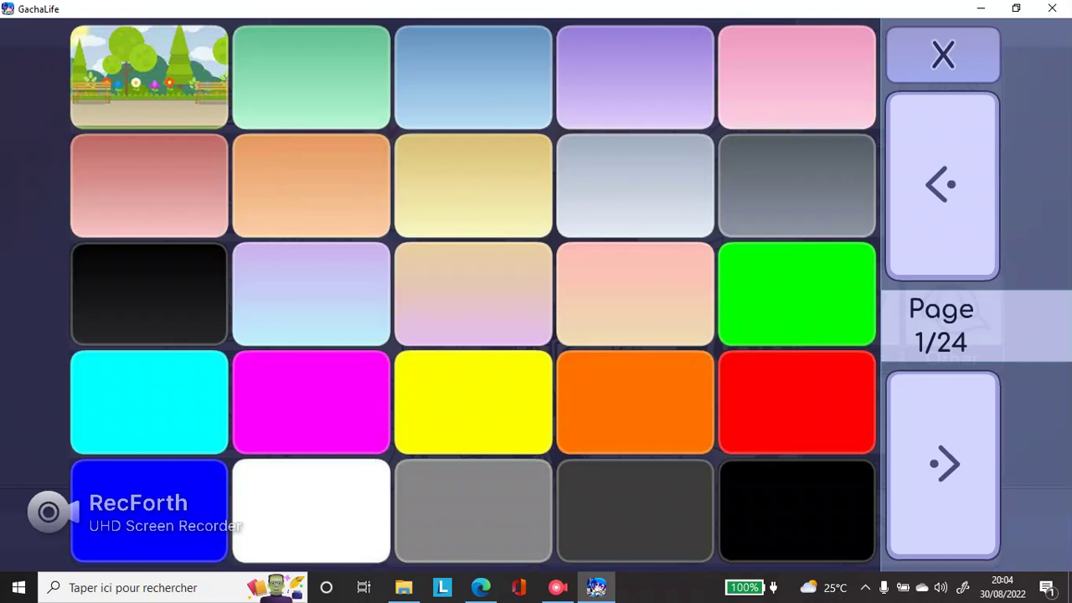
click(198, 107)
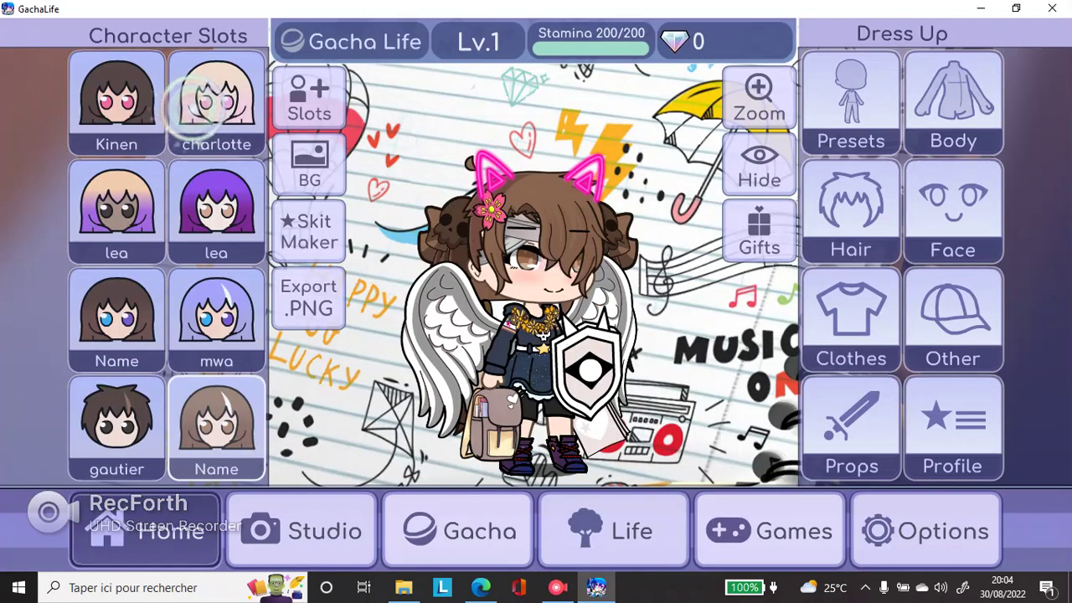
click(538, 351)
Cycle through the character's blush styles back to Blush.2 and view the skin colour palette without picking a colour
click(953, 105)
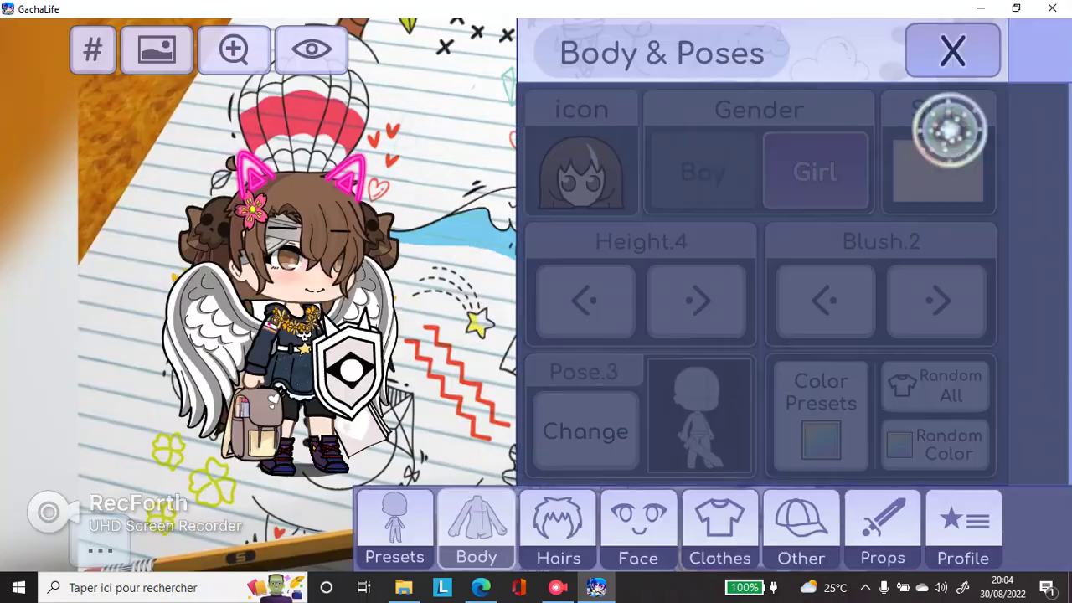
click(825, 300)
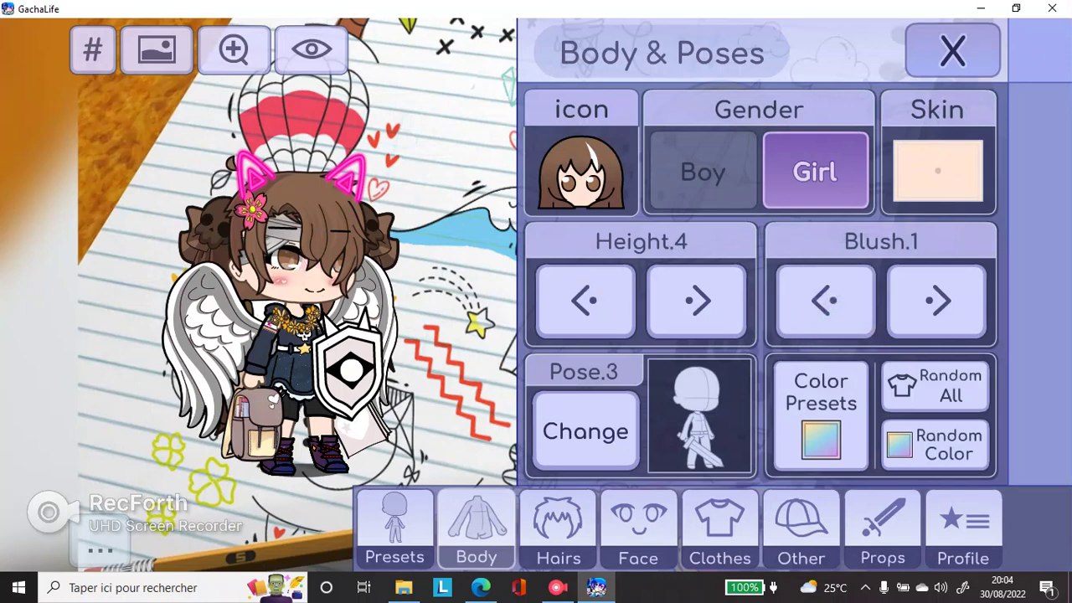
click(934, 303)
click(934, 303)
click(937, 305)
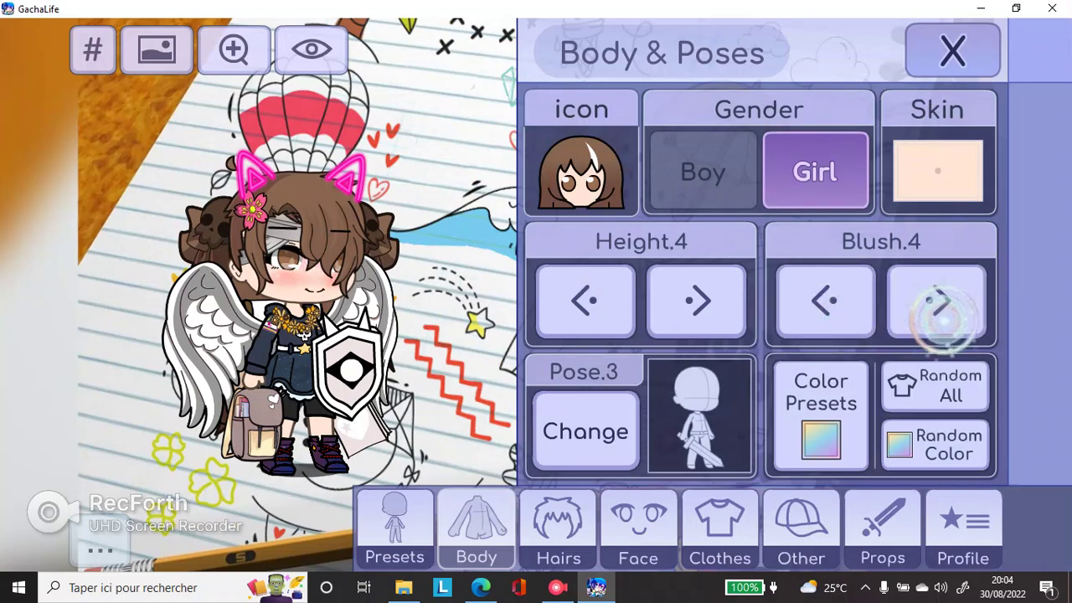
click(936, 303)
click(937, 304)
click(936, 303)
click(936, 303)
click(936, 303)
click(937, 303)
click(936, 303)
click(825, 300)
click(936, 303)
click(936, 304)
click(936, 303)
click(938, 171)
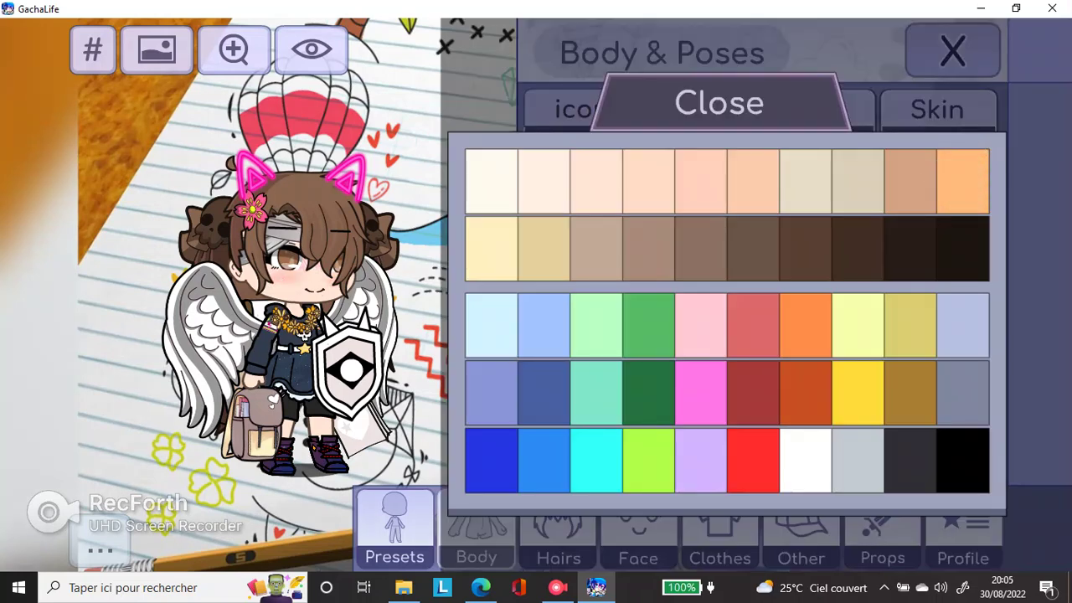
click(710, 103)
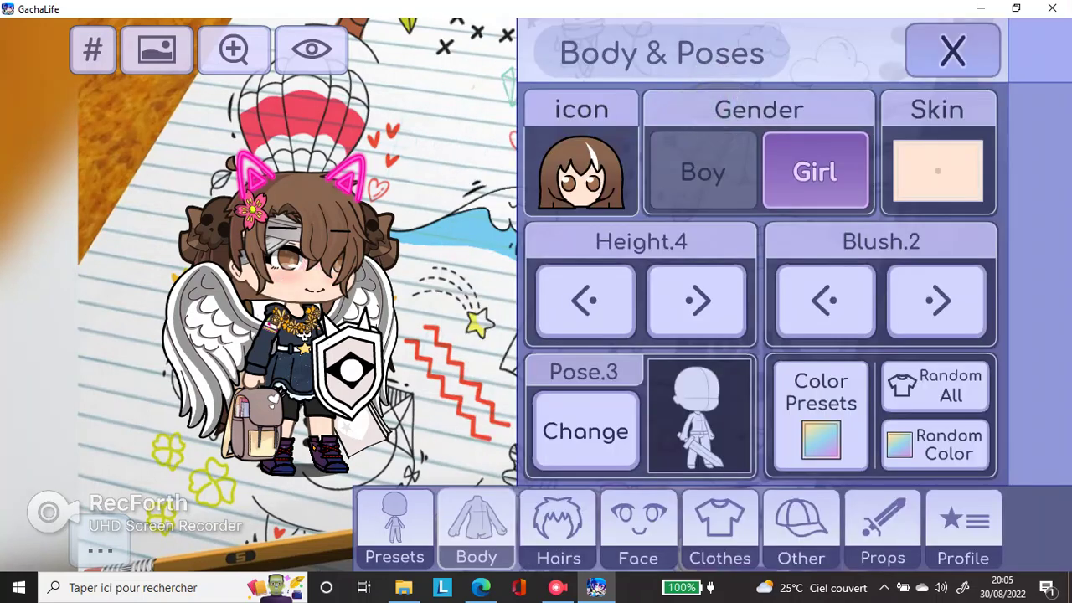
Try the side-swept spiky and the open centre-parted front hairstyles from page 2 on the character
click(558, 528)
click(524, 306)
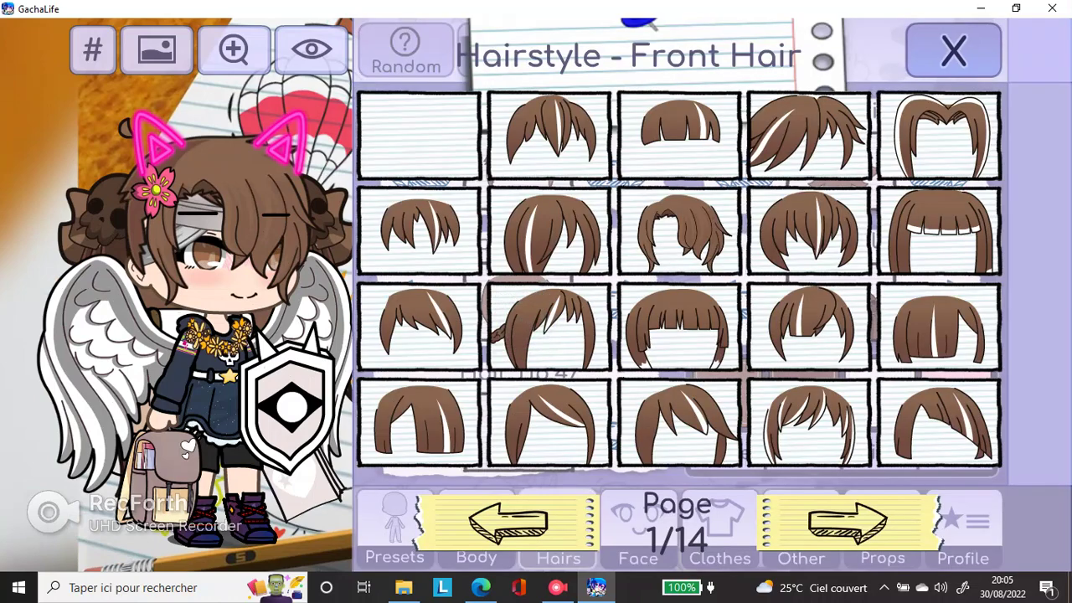
click(669, 249)
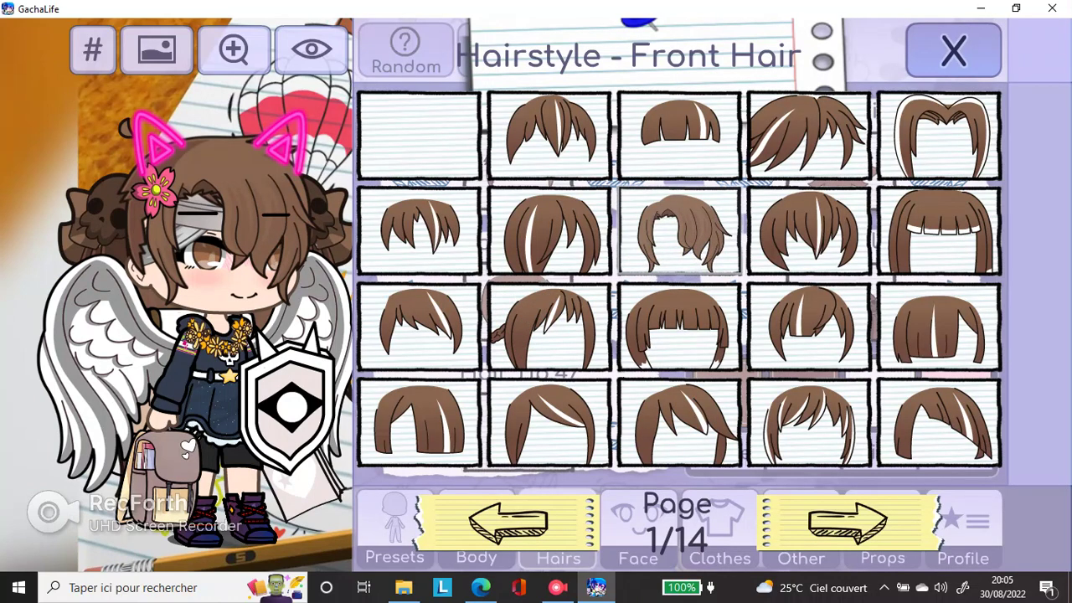
click(854, 523)
click(812, 331)
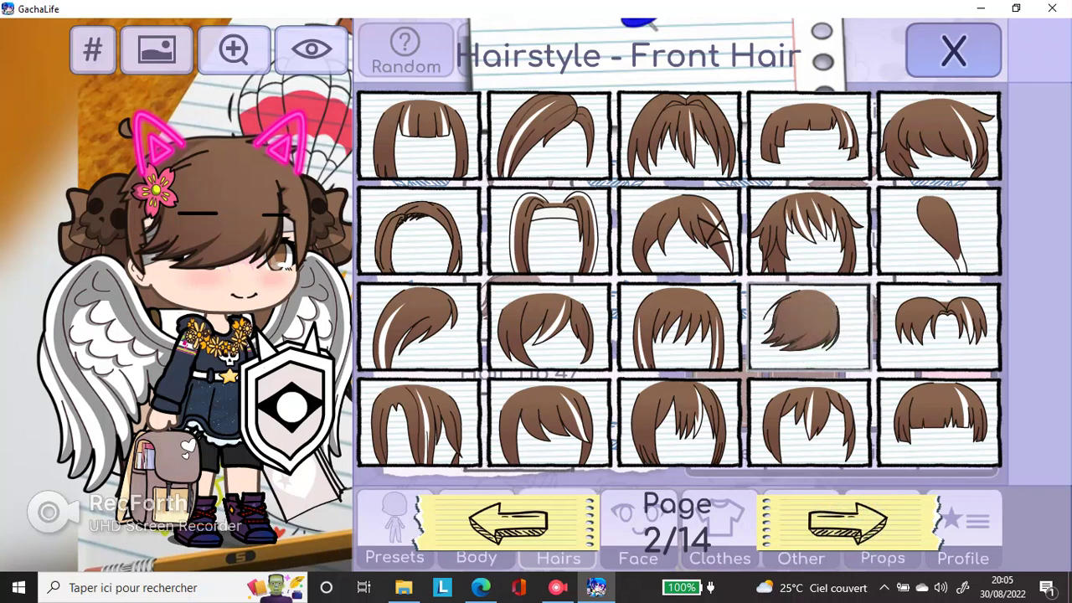
click(442, 236)
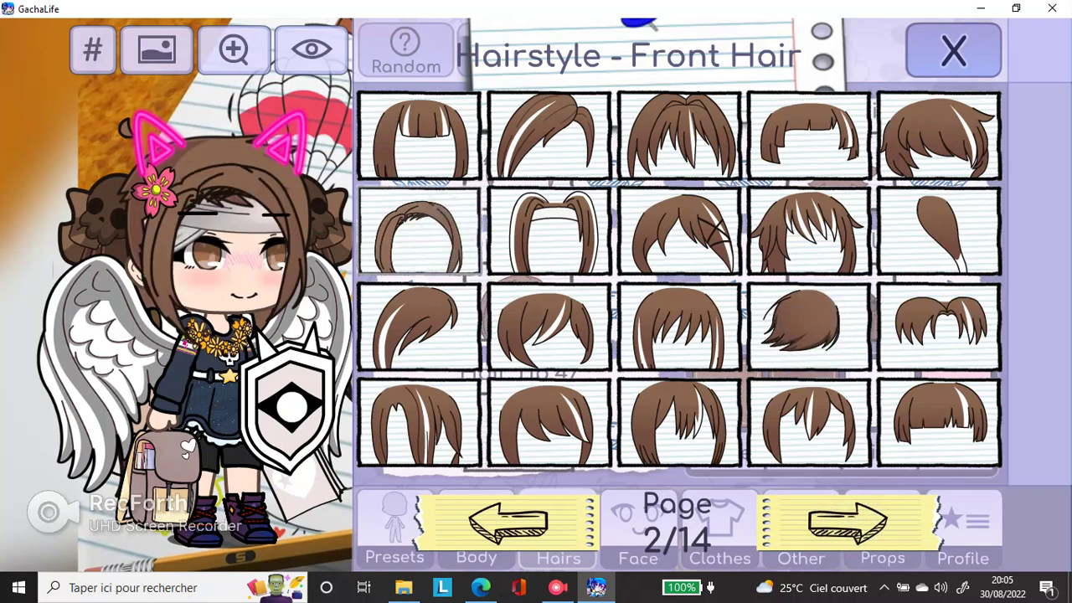
Browse the remaining front hairstyle pages, then apply the wavy style covering one eye from page 1
click(847, 523)
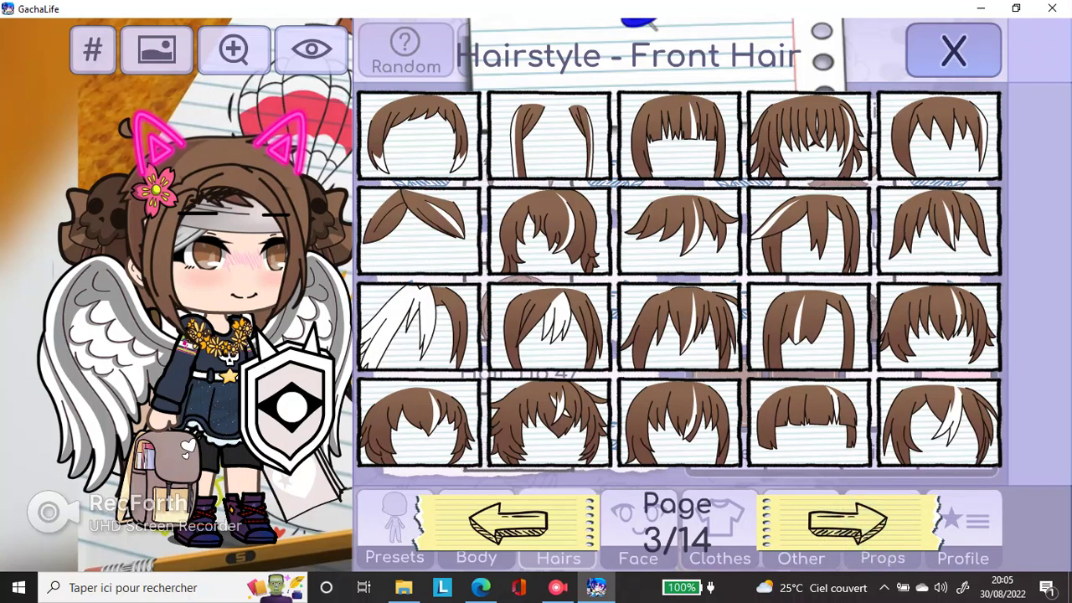
click(848, 523)
click(848, 524)
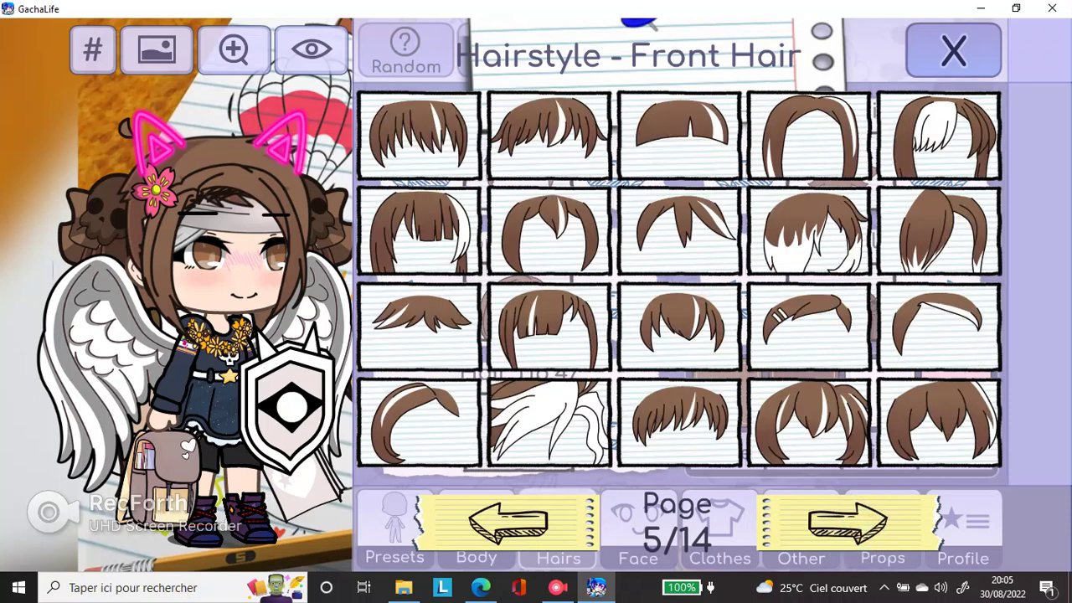
click(509, 523)
click(848, 524)
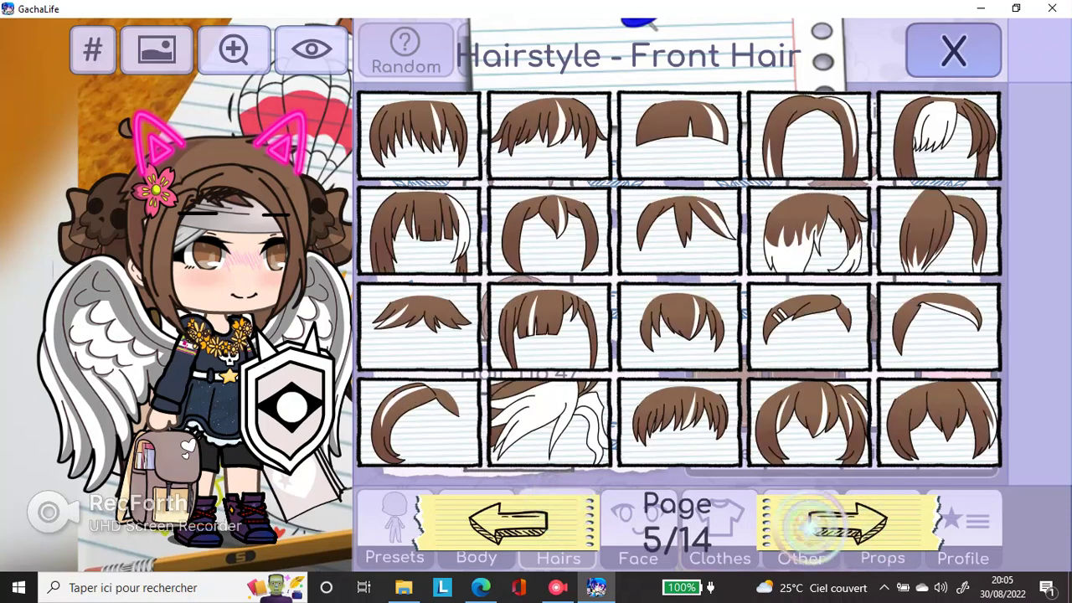
click(847, 524)
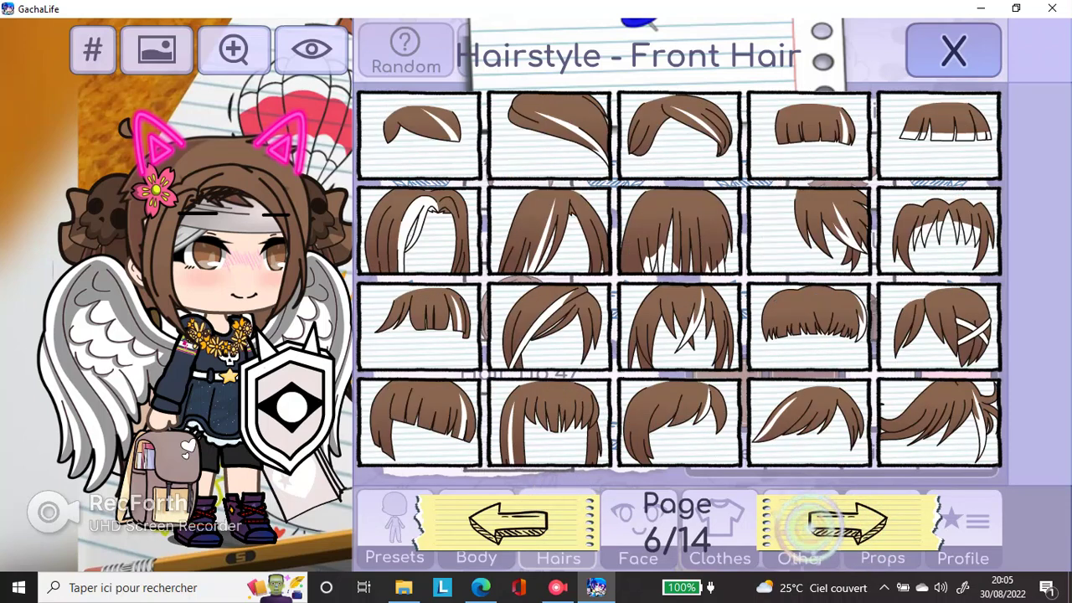
click(848, 523)
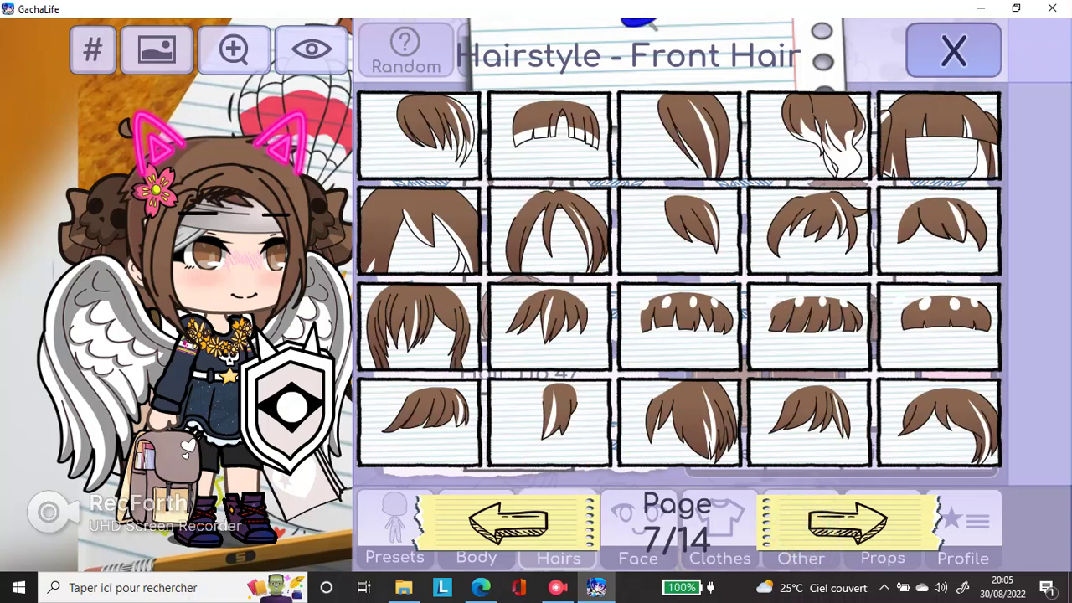
click(848, 524)
click(848, 523)
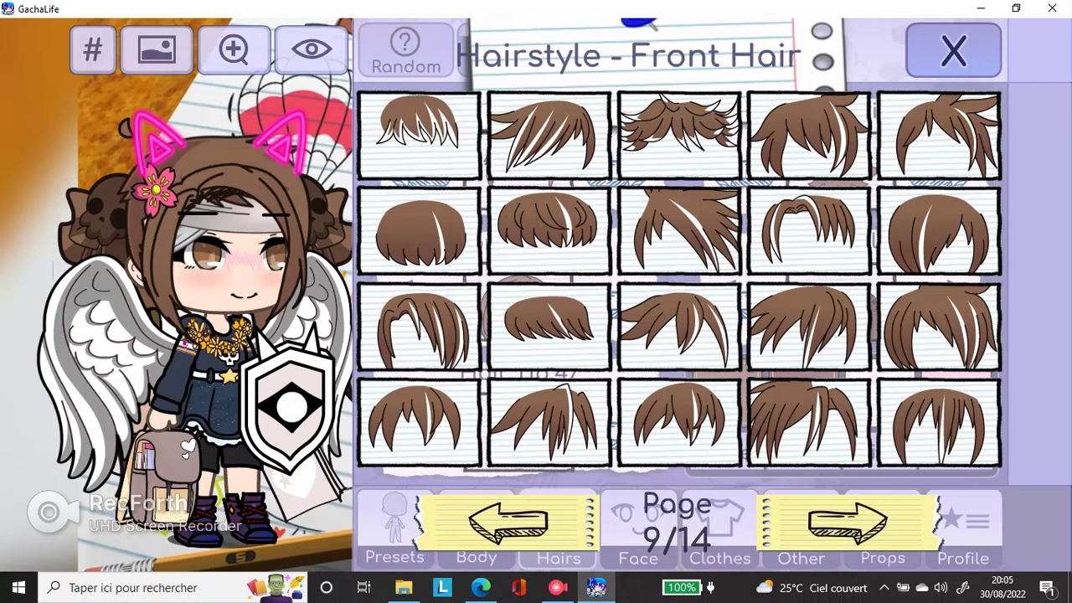
click(848, 524)
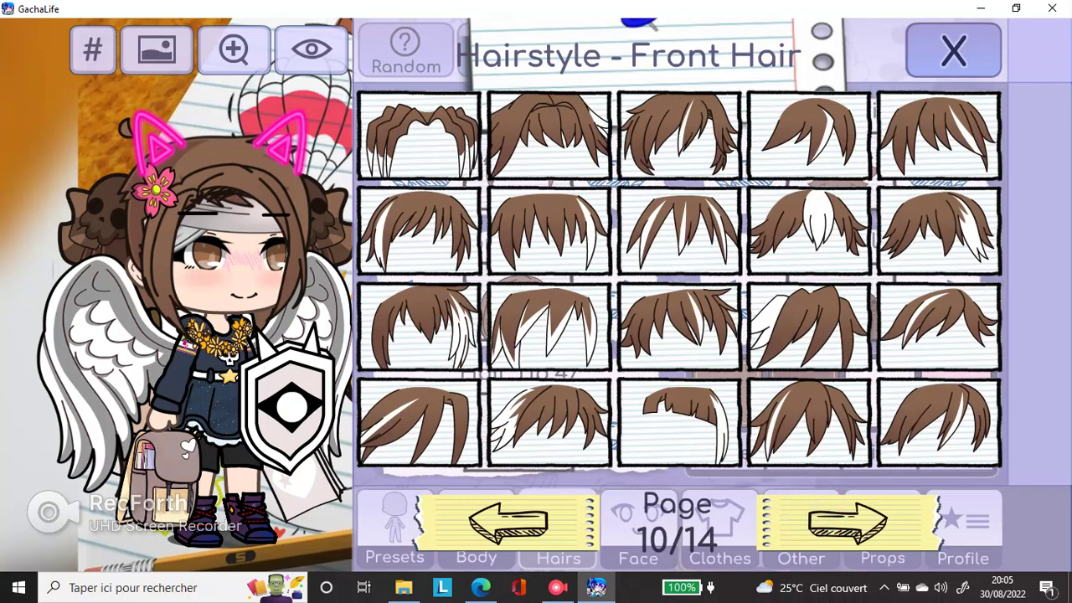
click(848, 524)
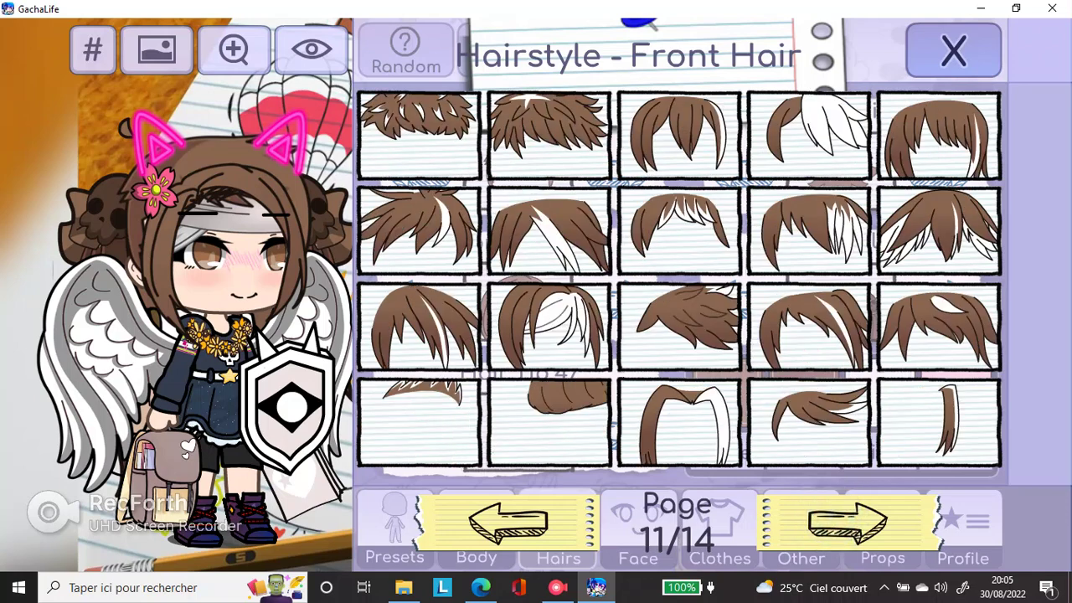
click(848, 524)
click(848, 524)
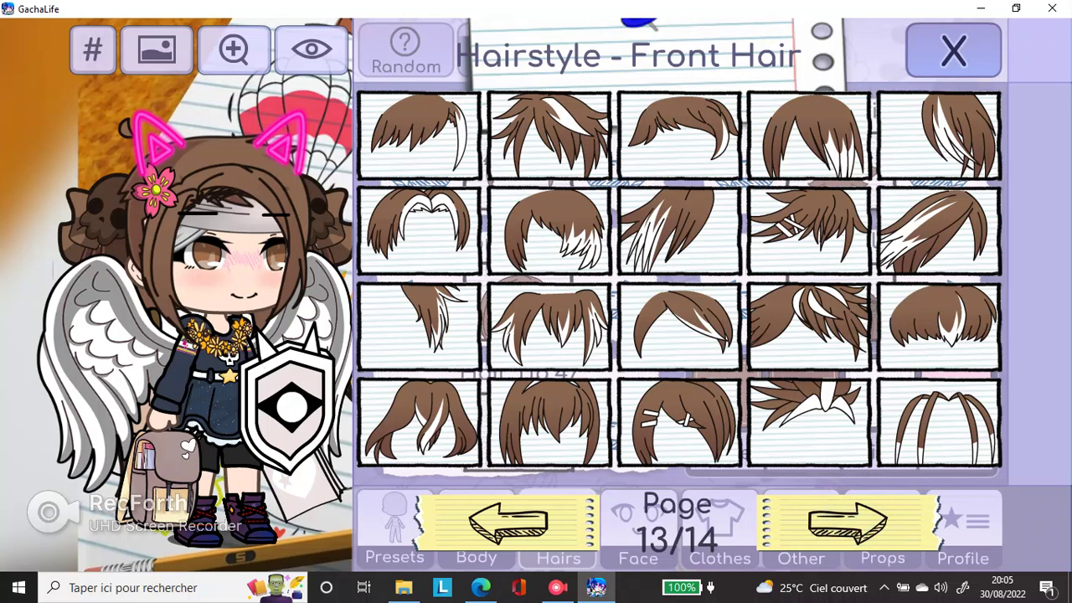
click(848, 524)
click(847, 524)
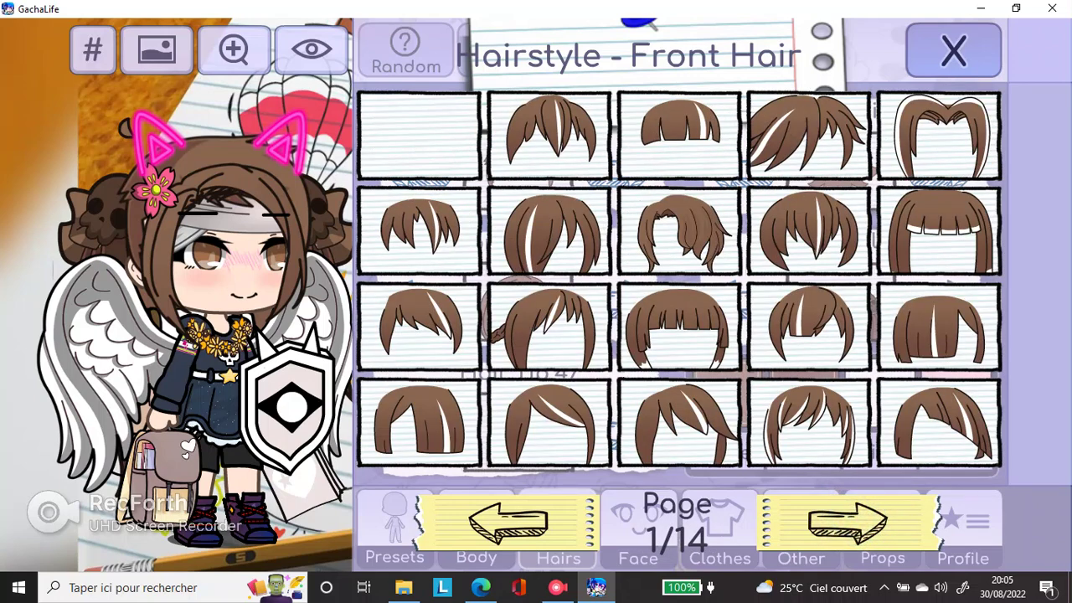
click(680, 231)
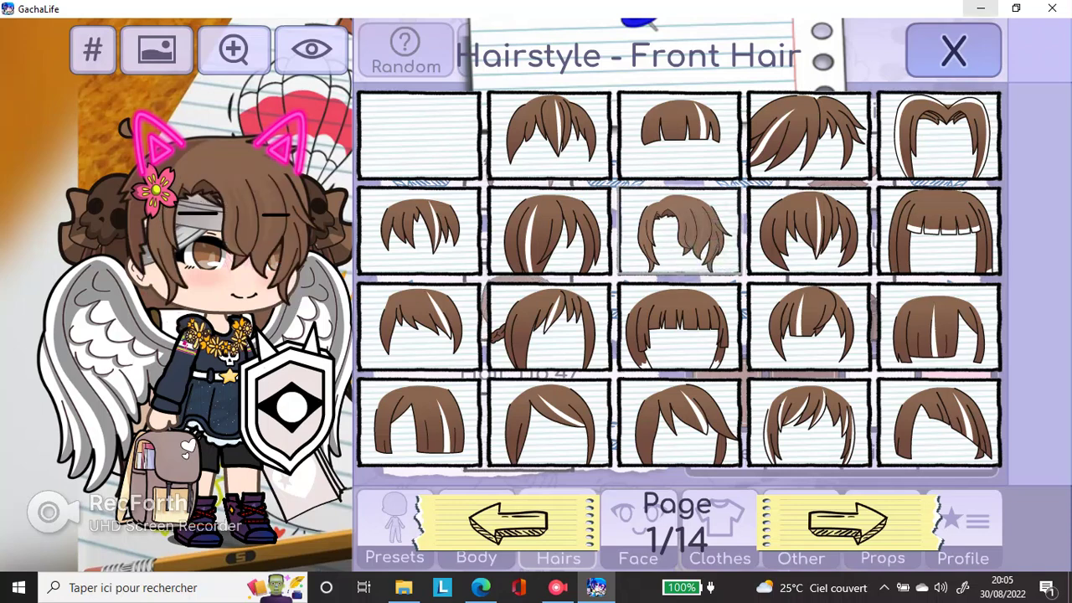
click(953, 50)
Try the horn-like, short and shaggy banded rear hairstyles from page 1 on the character
click(518, 172)
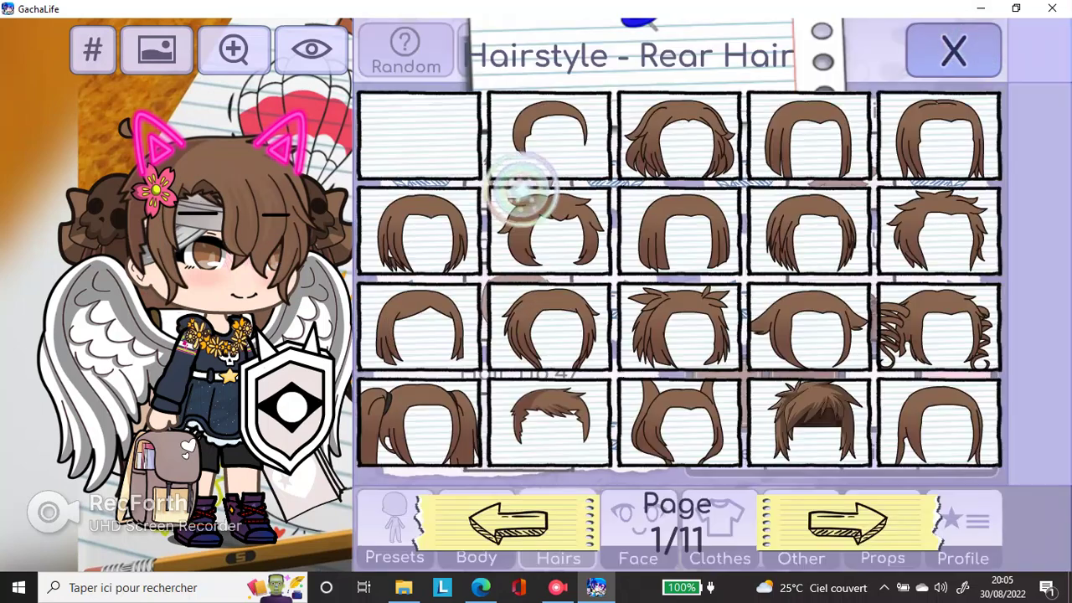
click(685, 419)
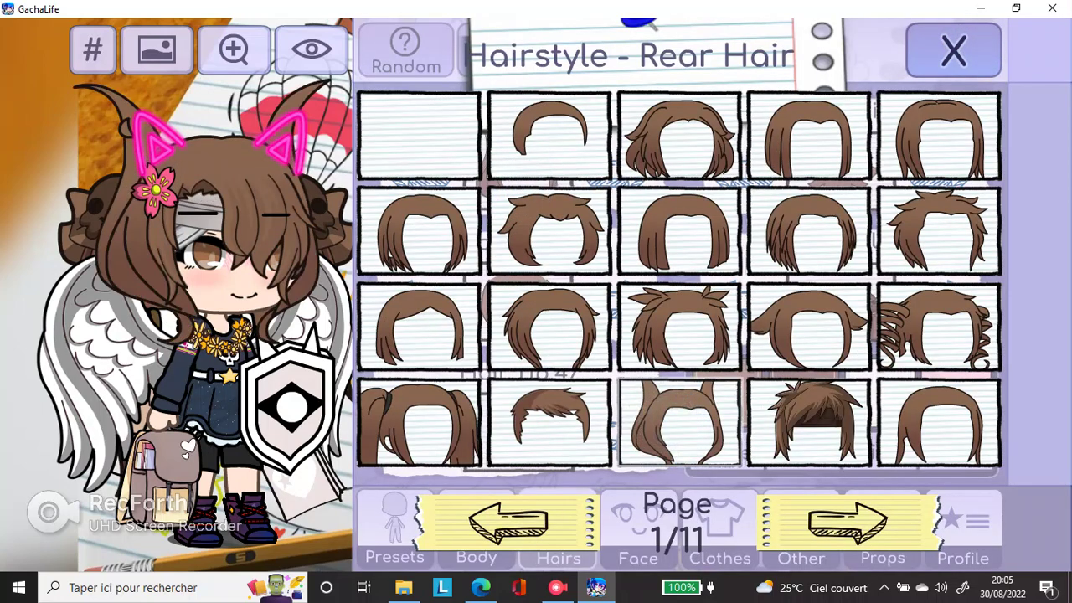
click(572, 424)
click(795, 410)
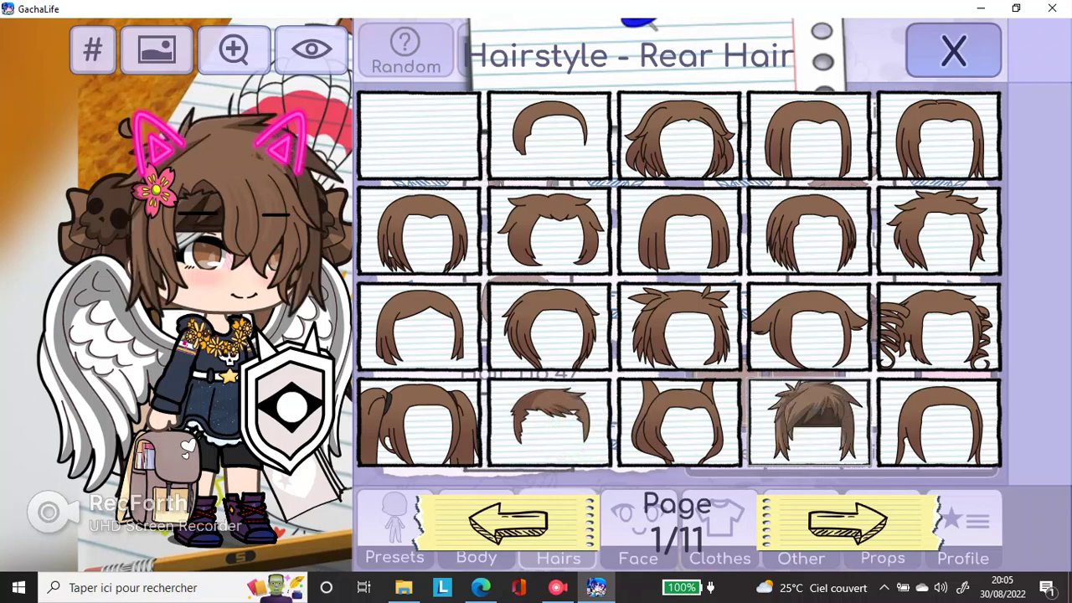
Apply the short spiky rear hairstyle with faded side from page 8 of the rear hair collection
click(848, 521)
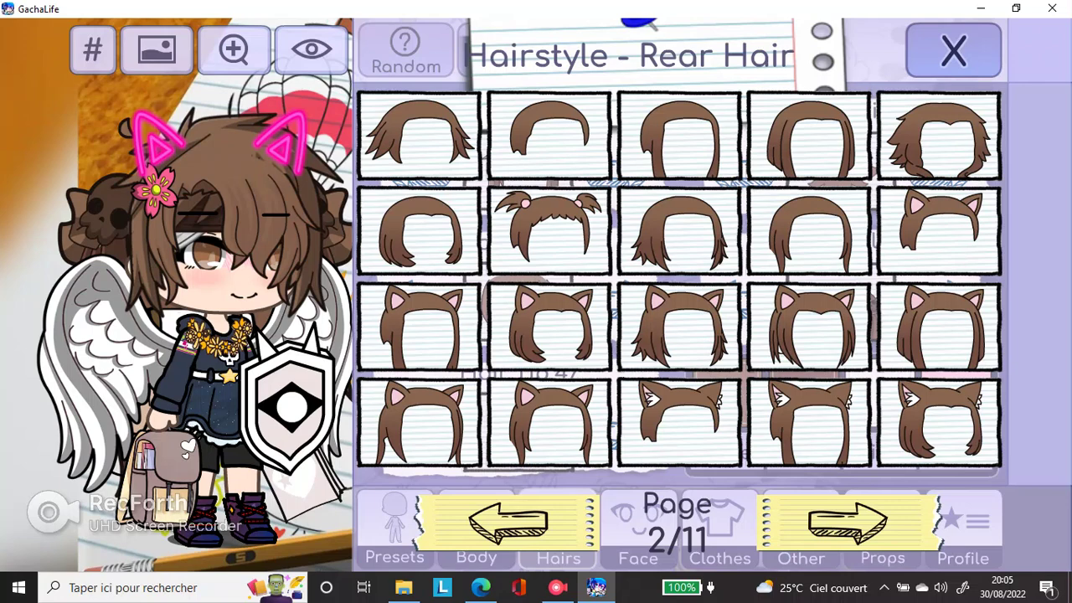
click(848, 521)
click(848, 521)
click(847, 521)
click(847, 521)
click(847, 521)
click(847, 521)
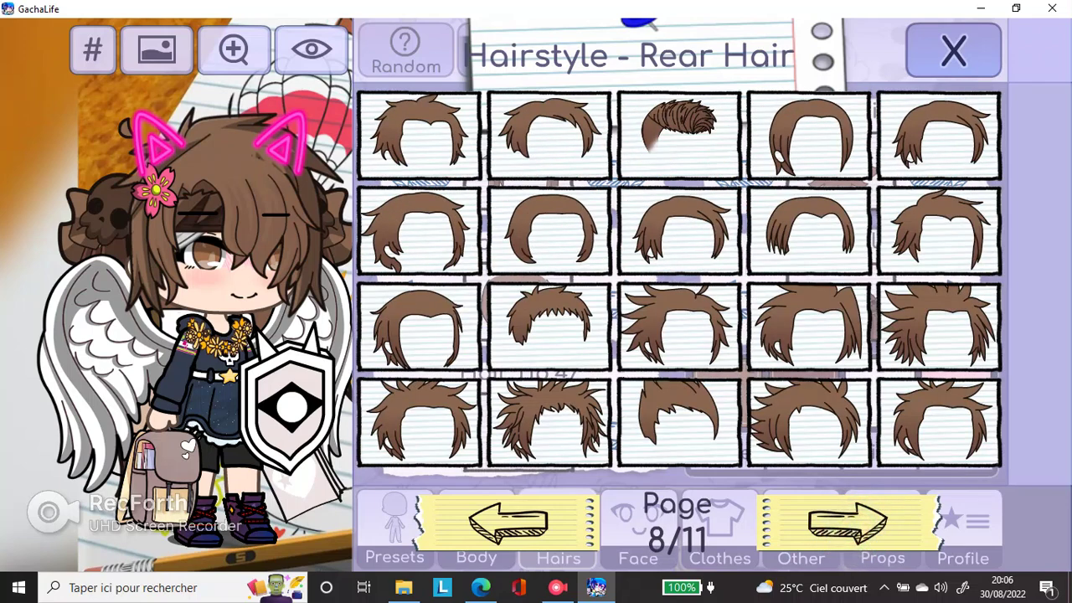
click(674, 118)
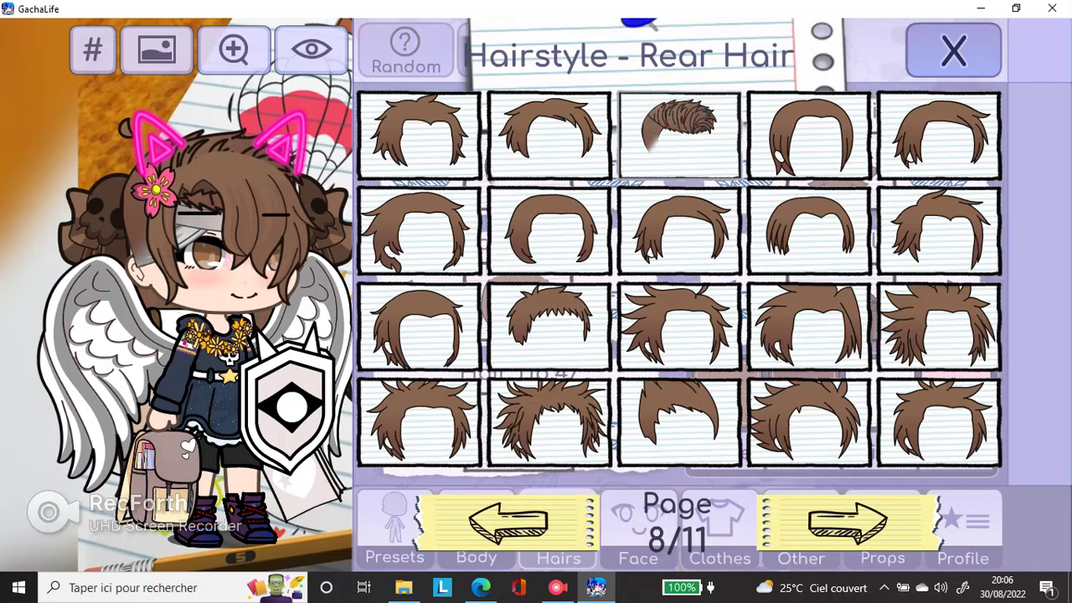
Browse the remaining rear hair pages, then apply the short side-swept Rear Hair 16 from page 1
click(848, 521)
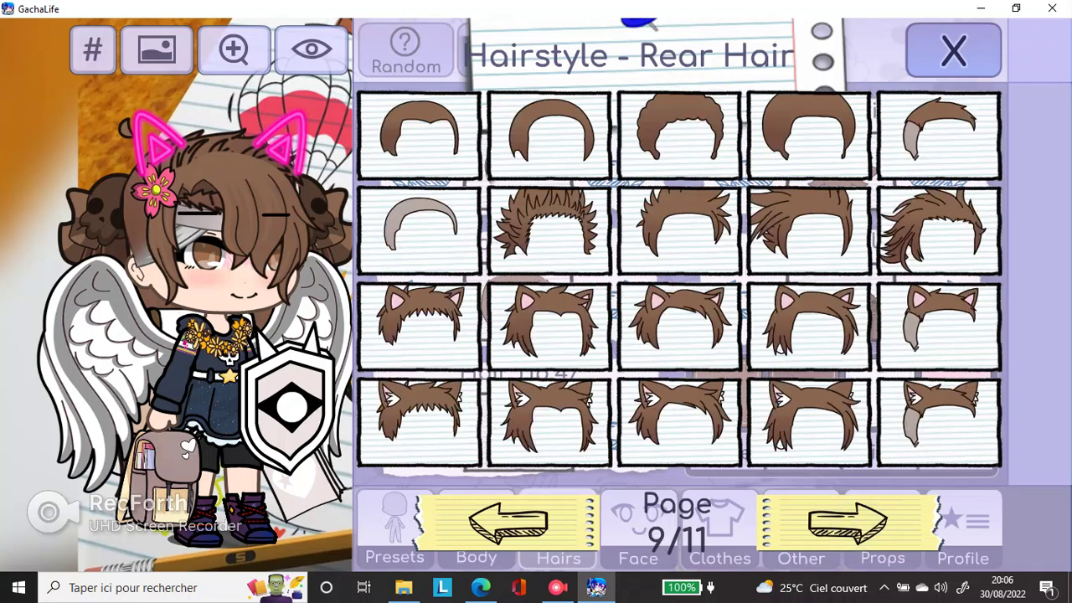
click(847, 521)
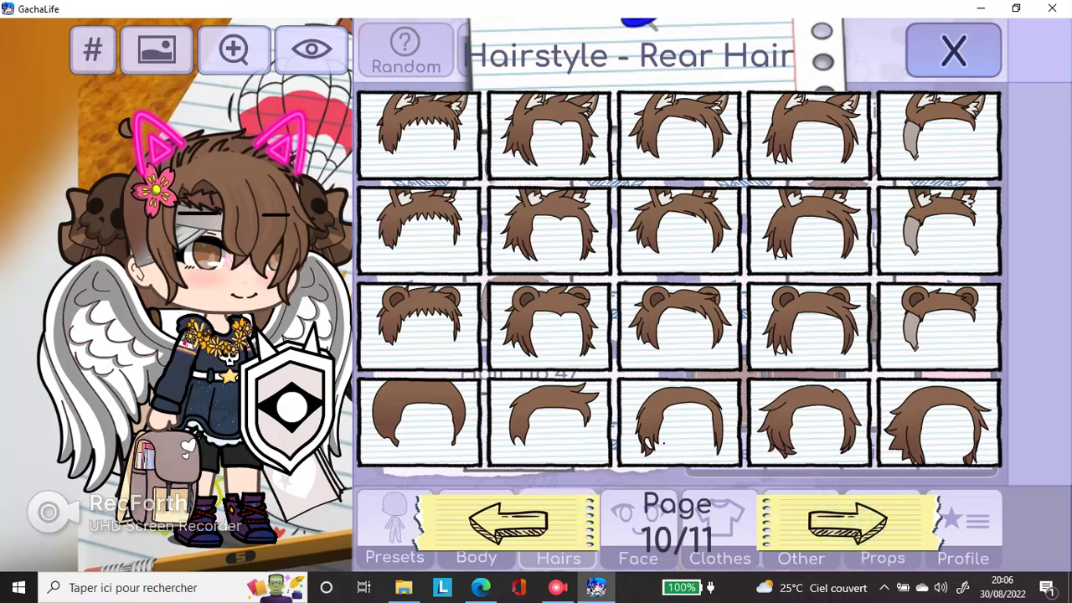
click(848, 521)
click(848, 521)
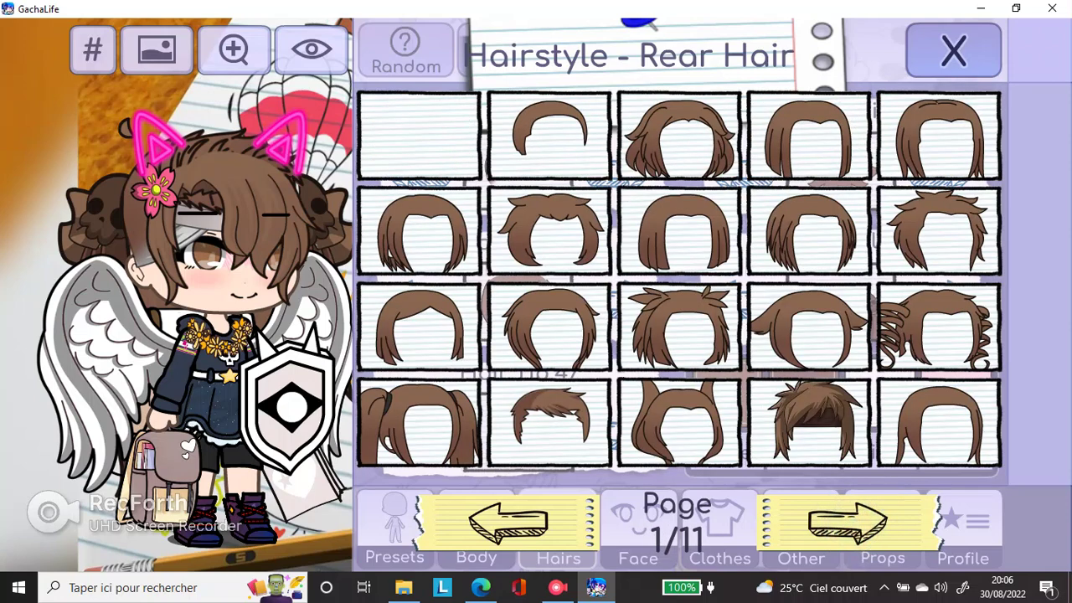
click(548, 419)
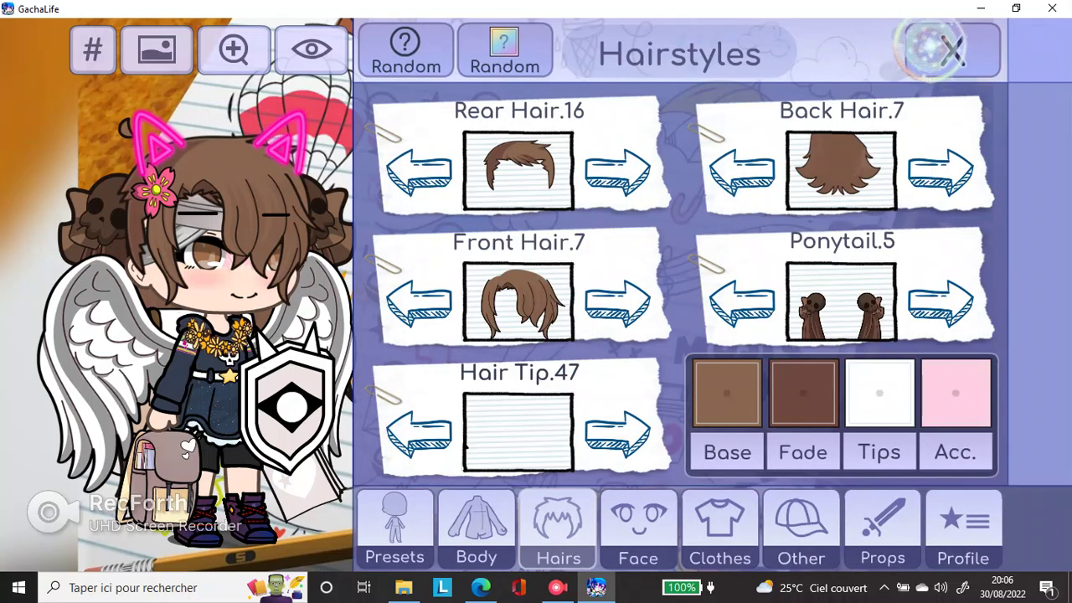
Reselect the twin skull ponytails, browse all four ponytail pages, and open the back hair collection
click(829, 305)
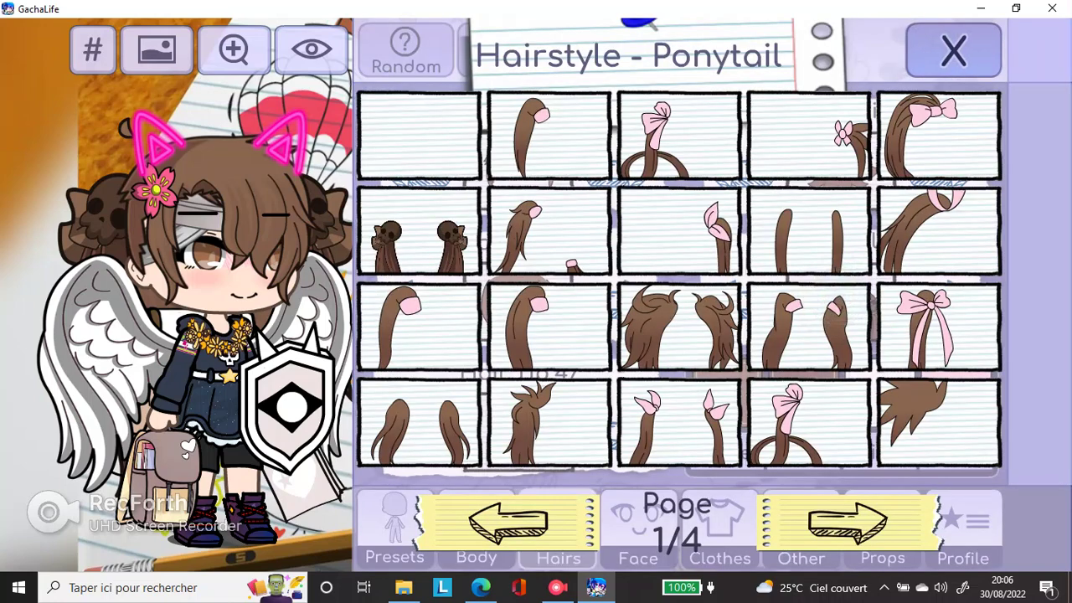
click(419, 218)
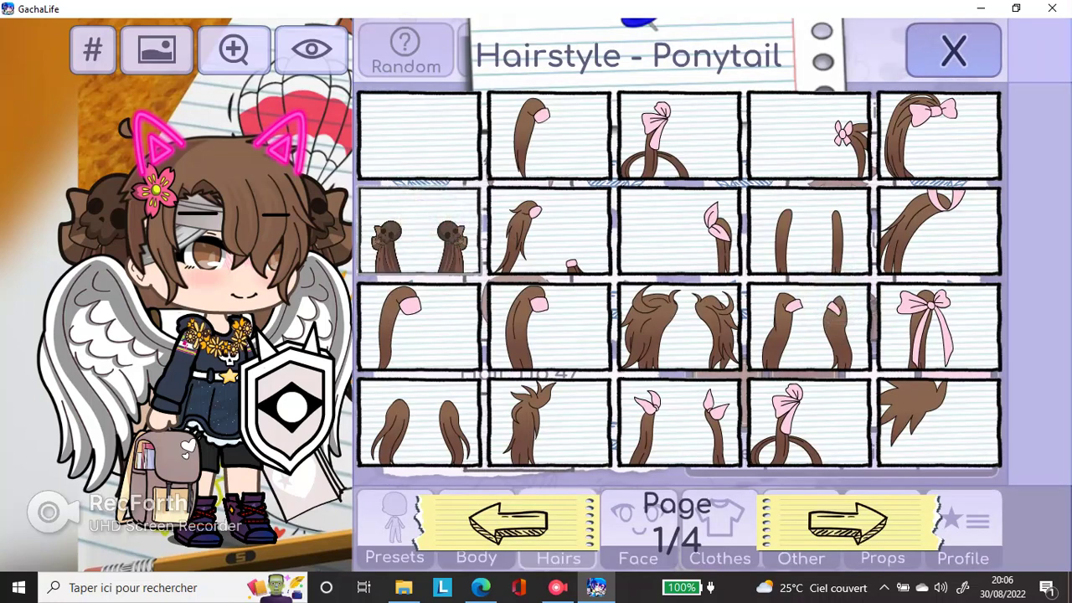
click(848, 521)
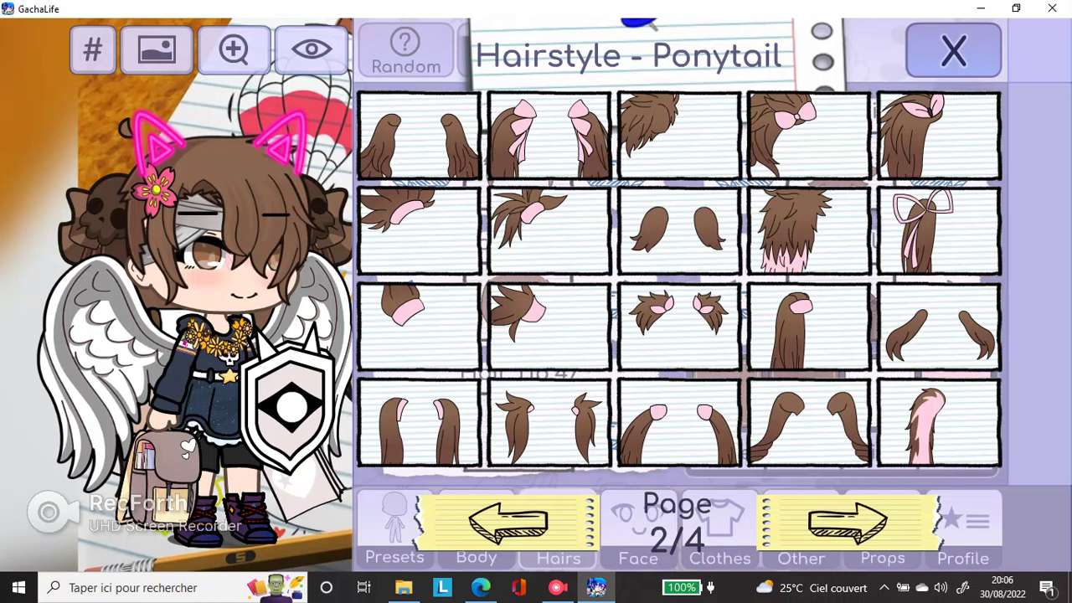
click(847, 521)
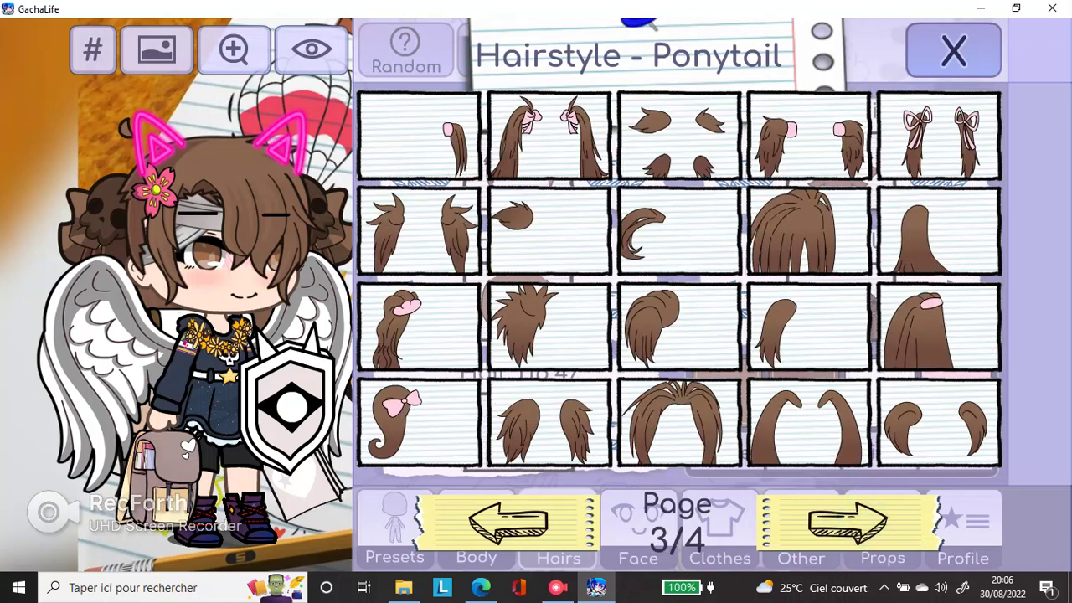
click(848, 521)
click(848, 521)
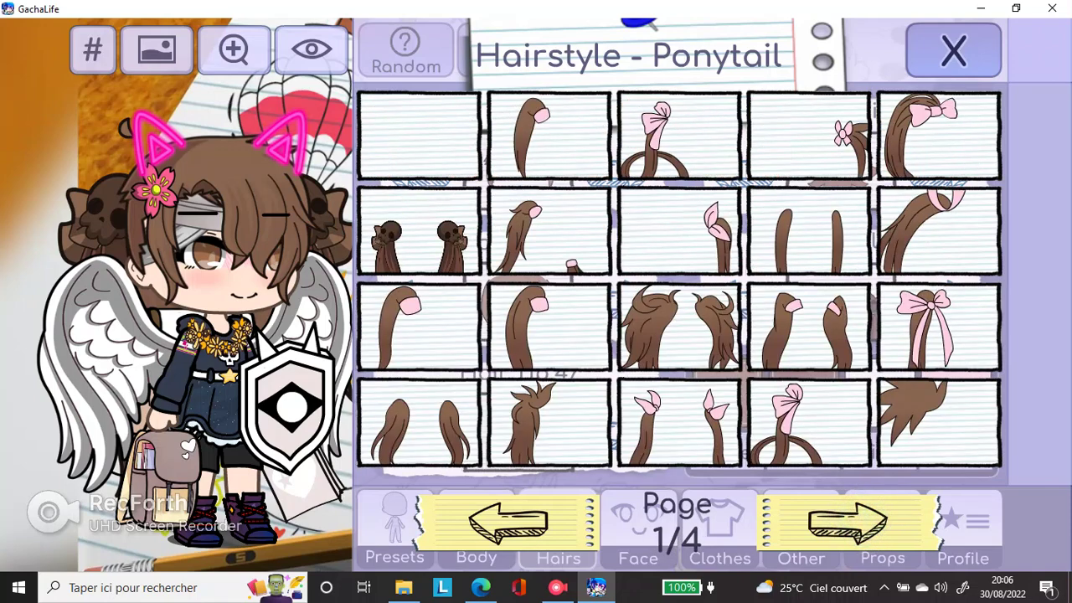
click(953, 50)
click(841, 170)
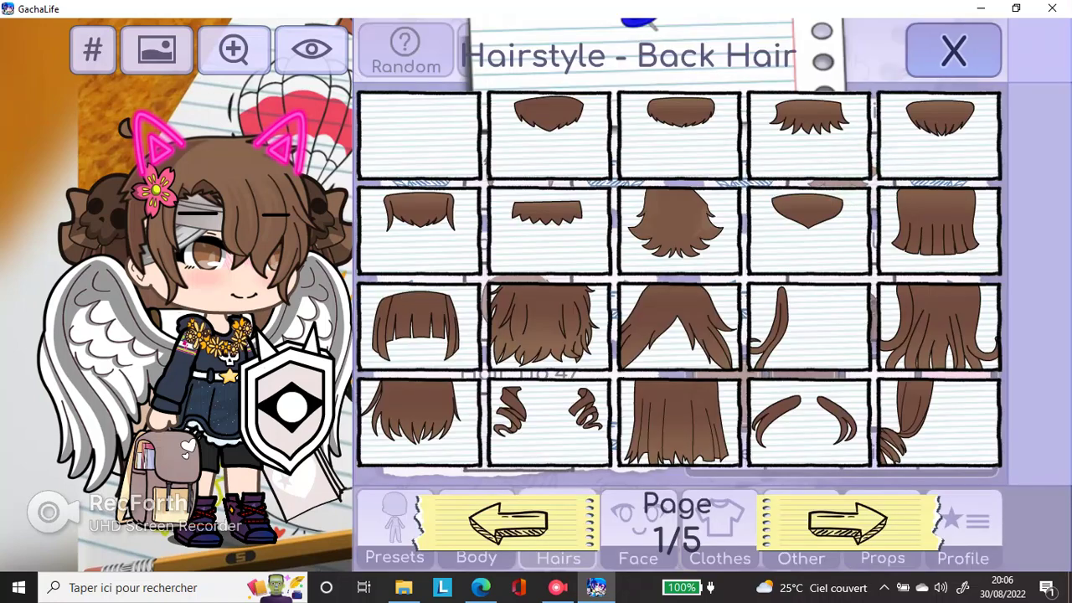
Switch to the Facebook tab in the browser, decline the incoming call, and return to Gacha Life
mouse_move(481, 587)
click(481, 521)
click(317, 12)
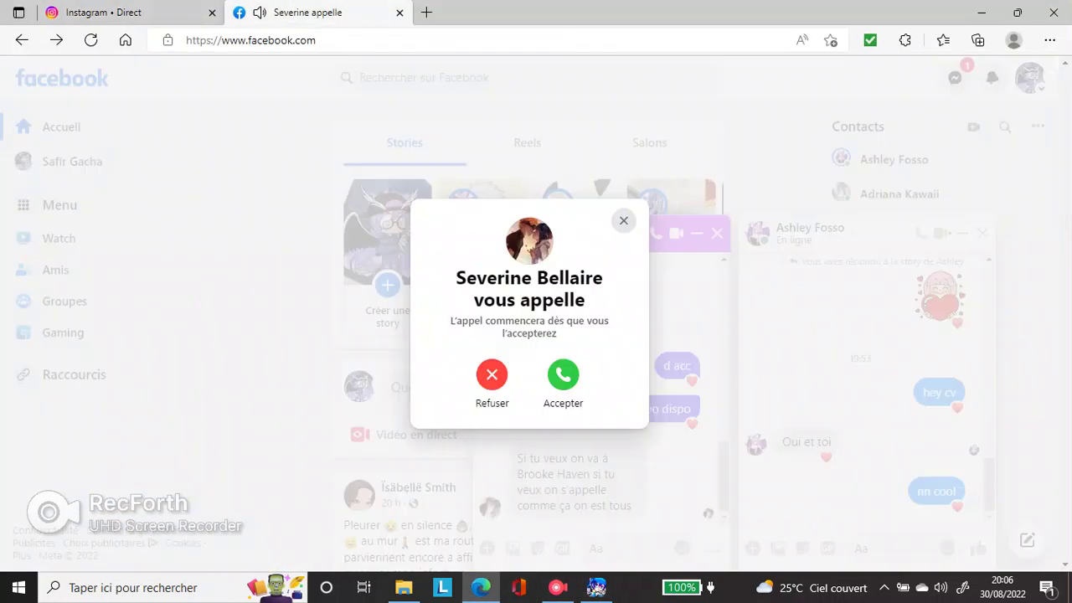
click(491, 375)
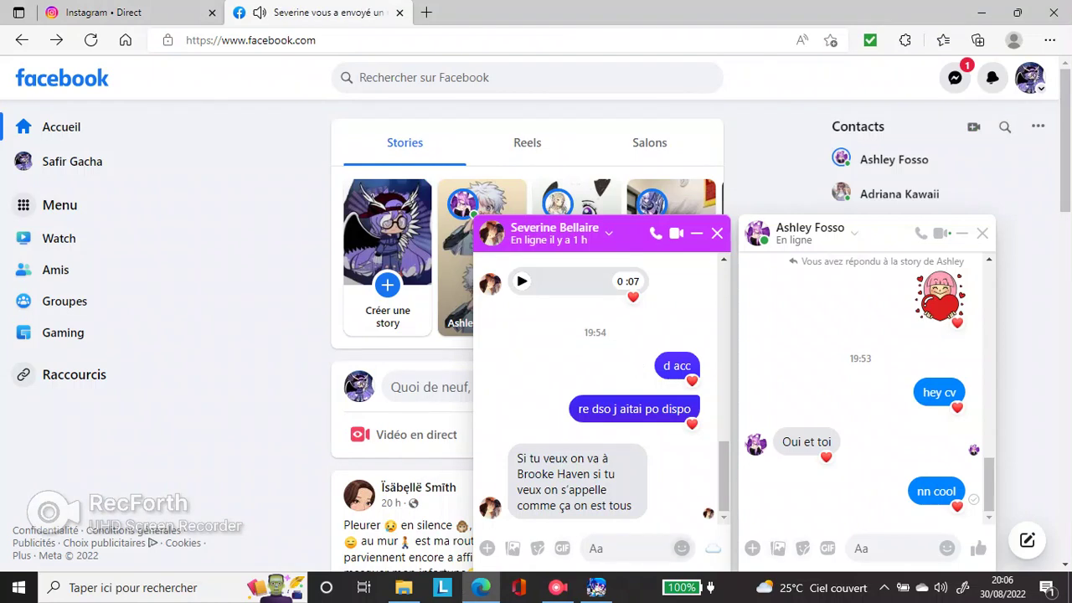
click(557, 587)
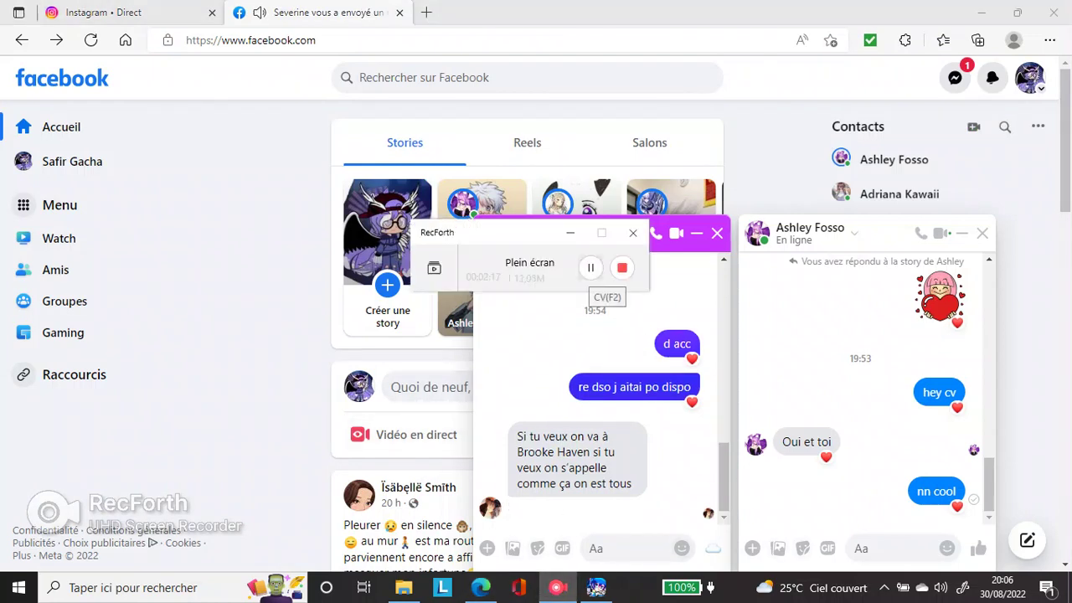
key(alt+Tab)
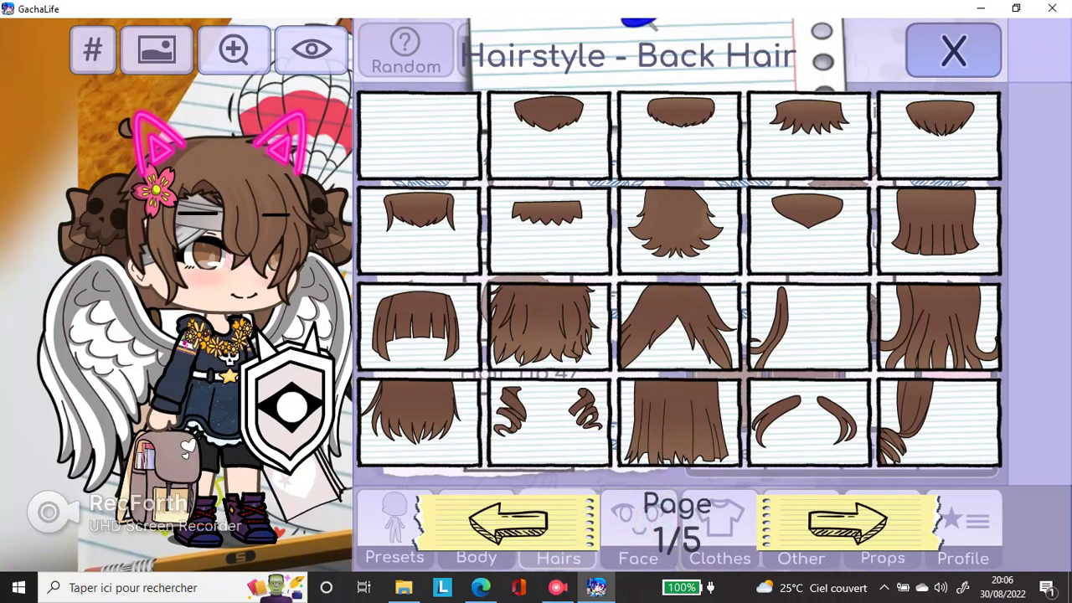
Reselect the flared back hairstyle from page 1 and browse all five pages of the back hair collection
click(671, 214)
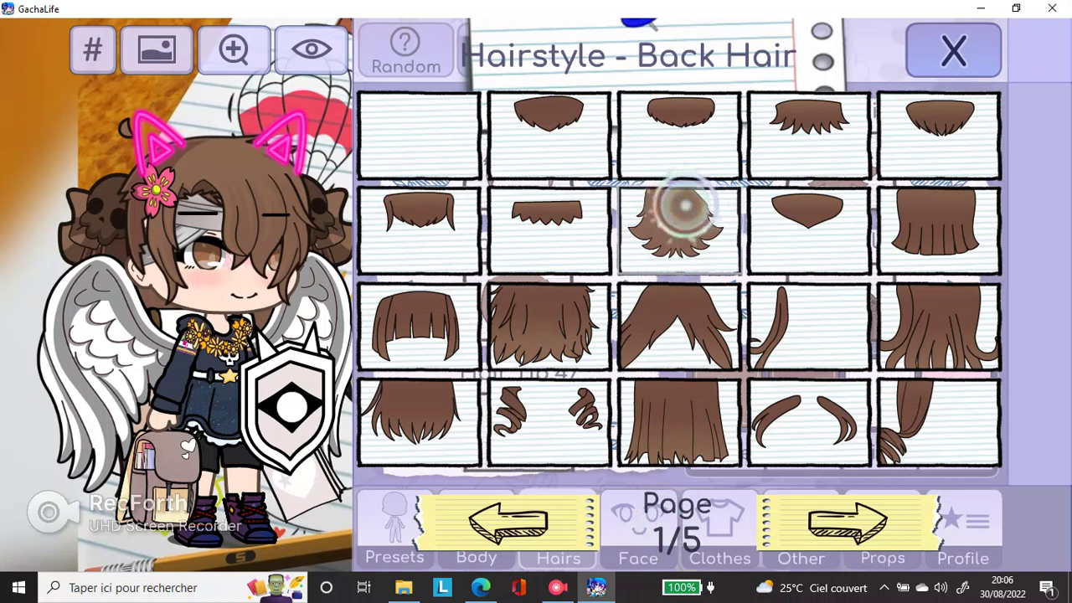
click(848, 521)
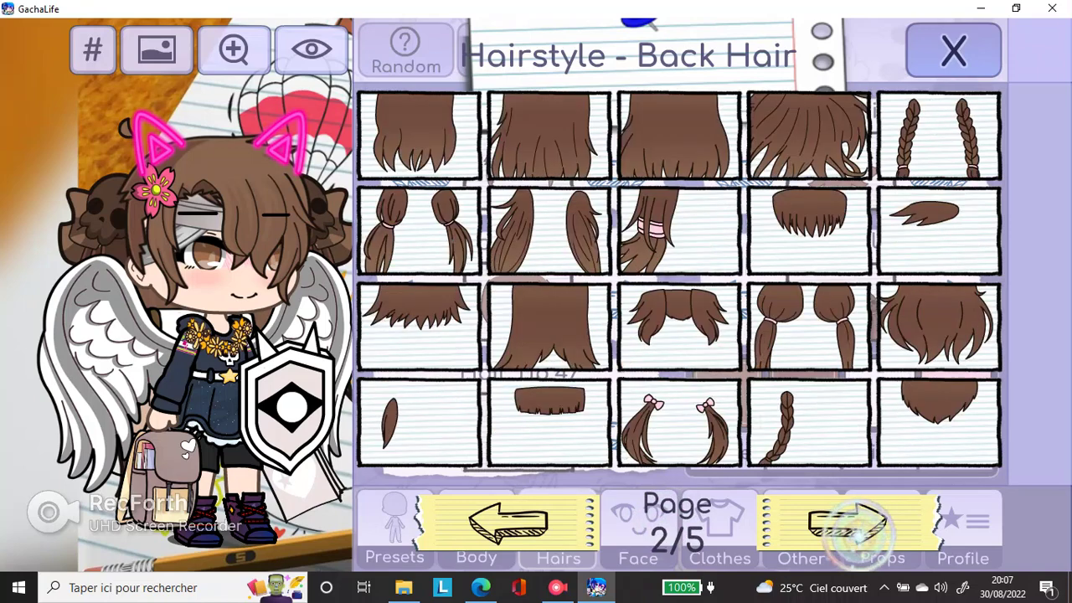
click(848, 521)
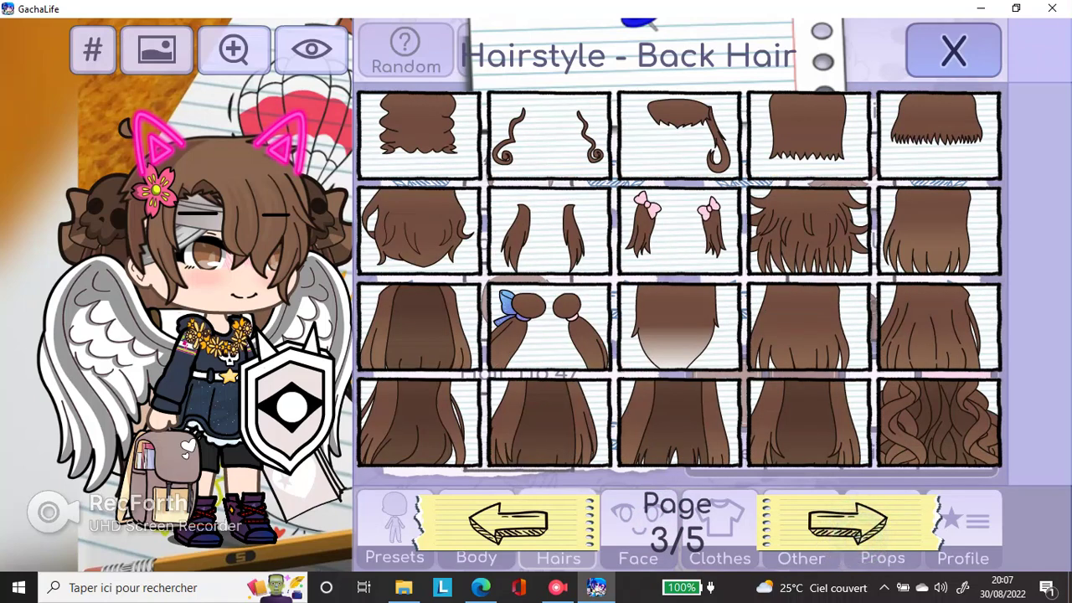
click(847, 521)
click(848, 521)
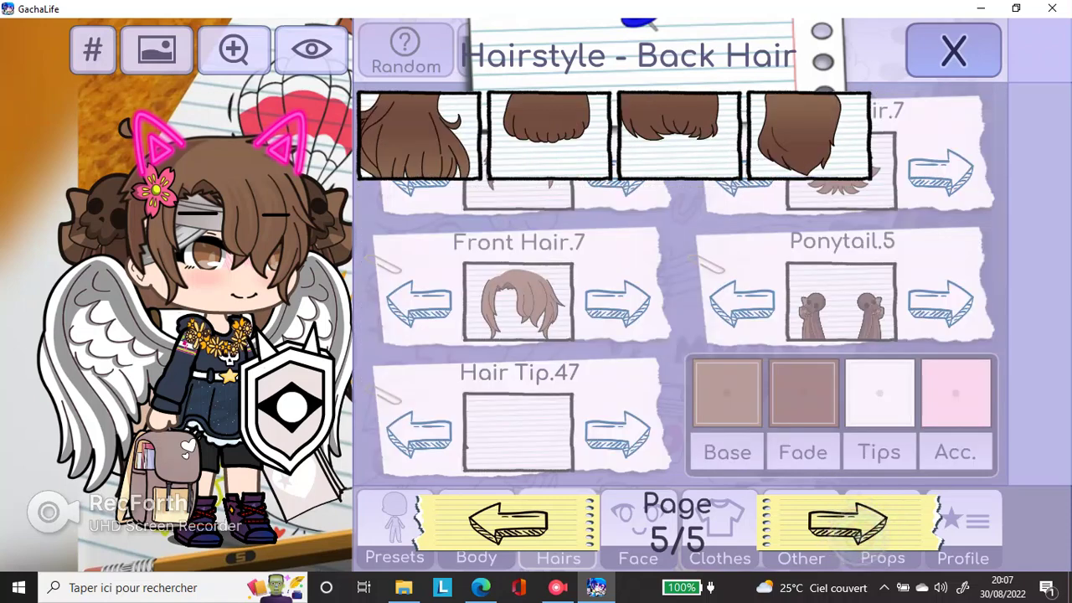
click(848, 521)
click(953, 50)
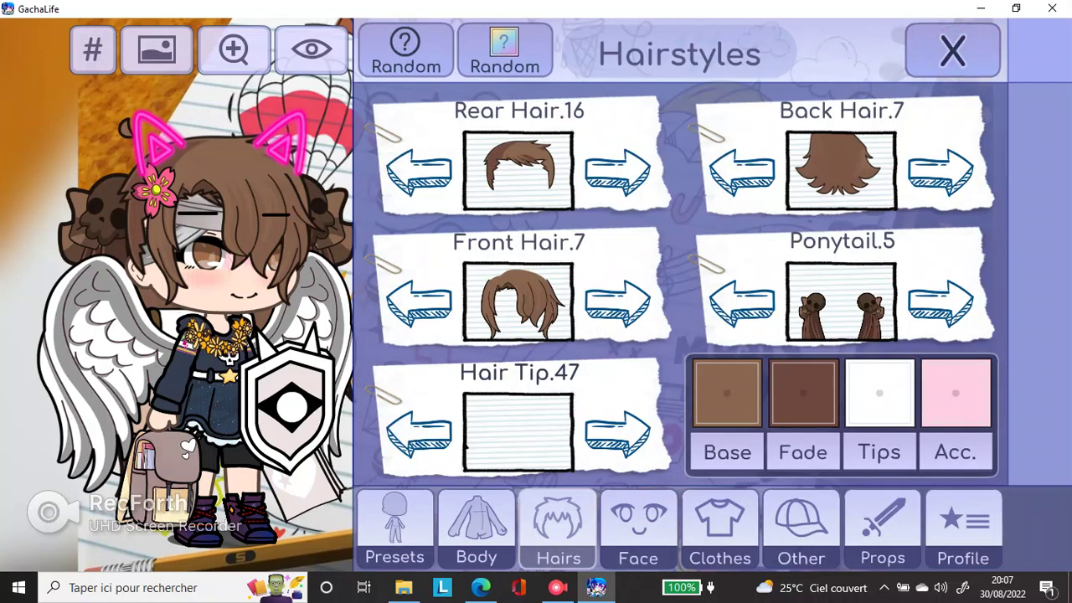
Browse the three pages of the hair tip collection
click(543, 421)
click(572, 502)
click(572, 503)
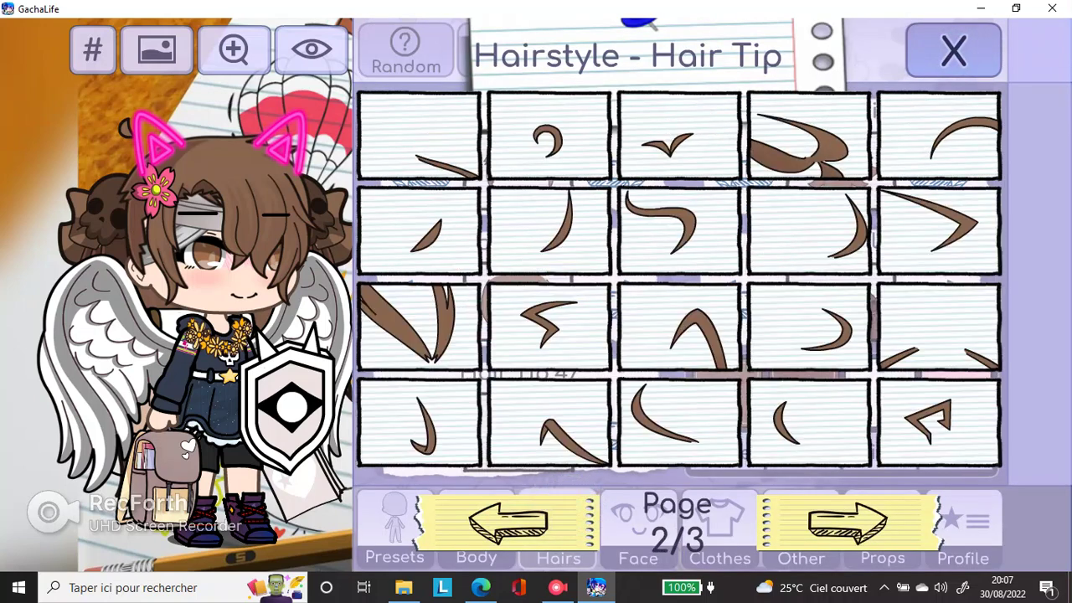
click(573, 502)
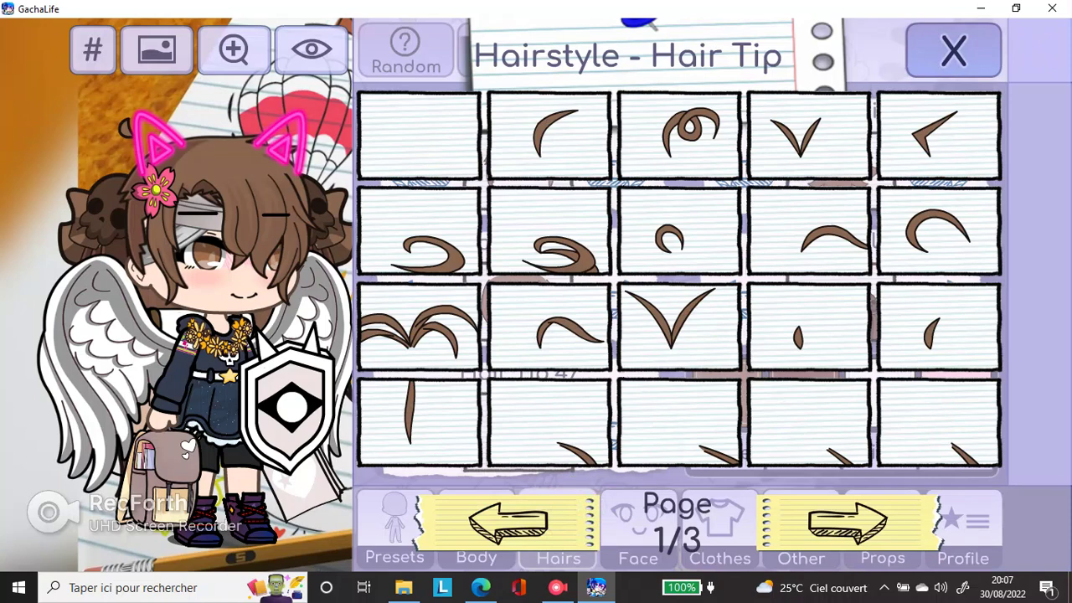
click(846, 521)
click(536, 519)
click(838, 519)
click(838, 519)
click(520, 523)
click(520, 524)
Try the looped hair tip from page 1, then set the hair tip to the blank option 0
click(680, 134)
click(419, 134)
click(953, 51)
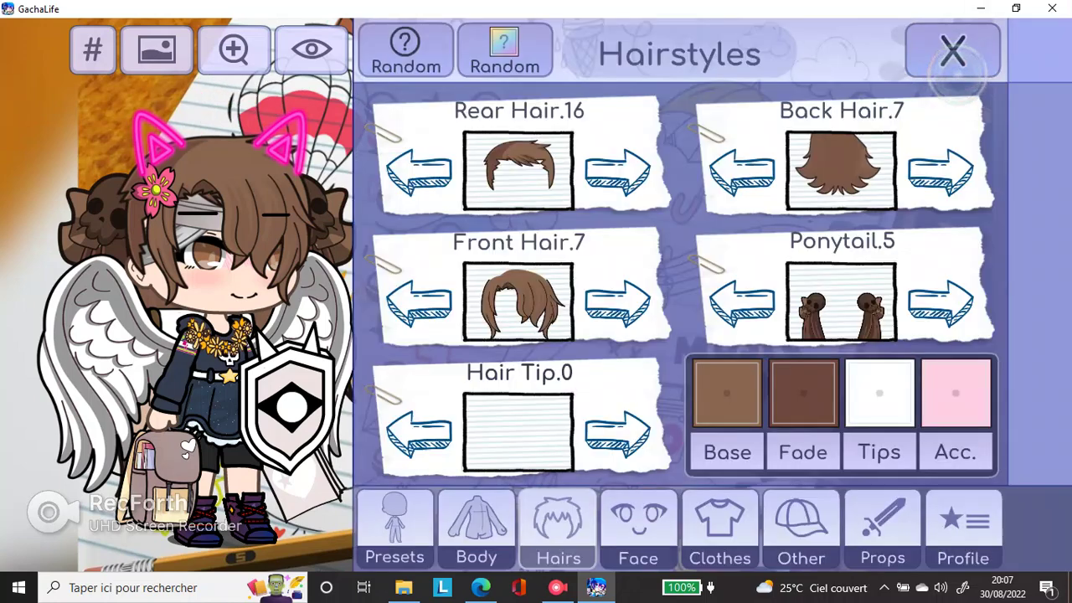
Open the face's mouth collection and try the two blushing-lip mouths and the thin broken-line smile from page 2
click(637, 524)
click(518, 420)
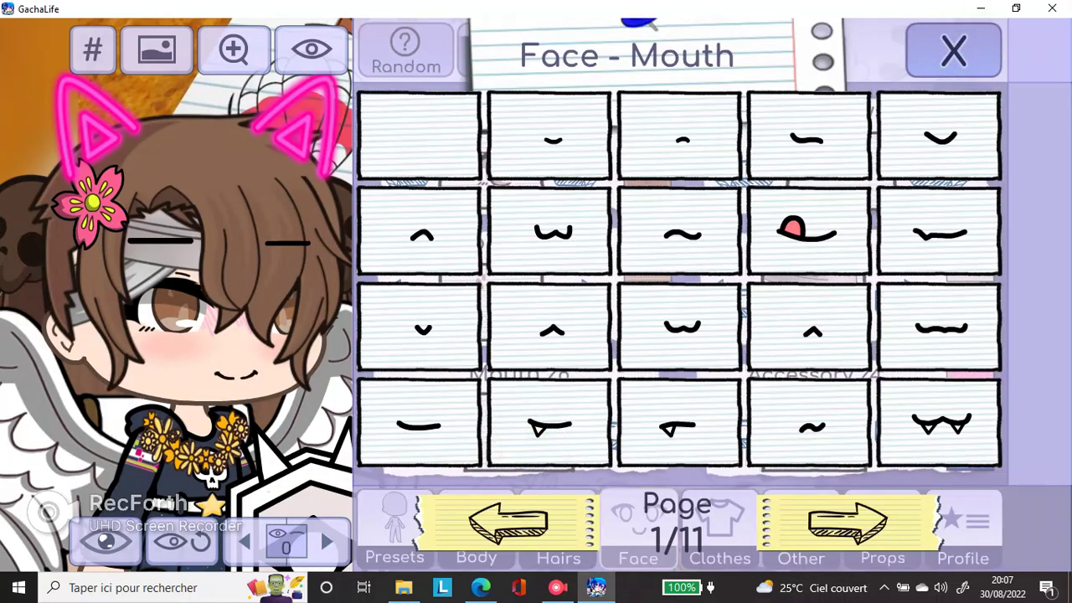
click(812, 519)
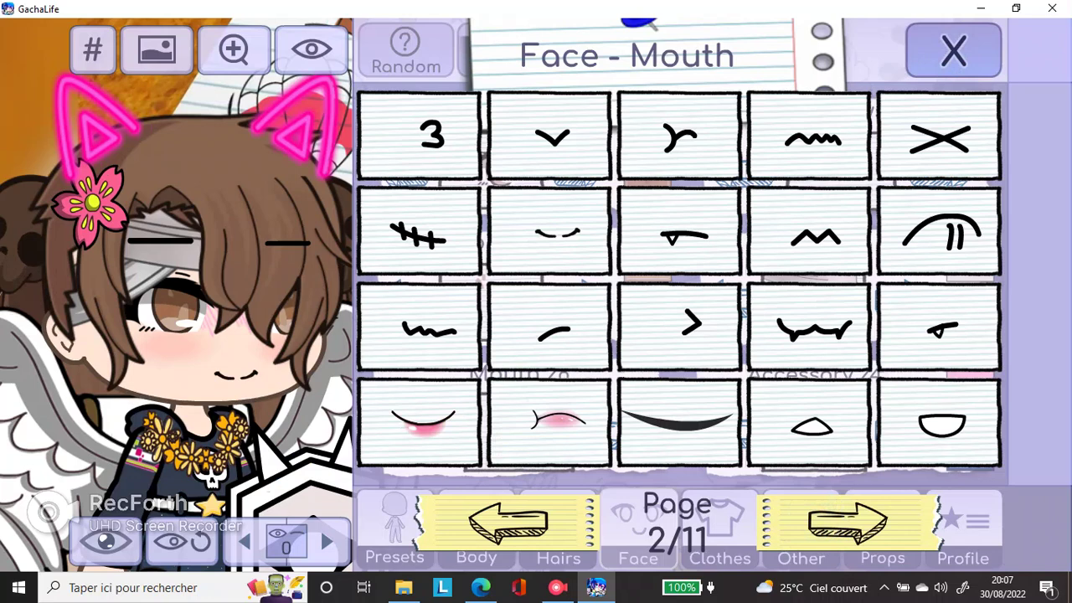
click(431, 410)
click(538, 409)
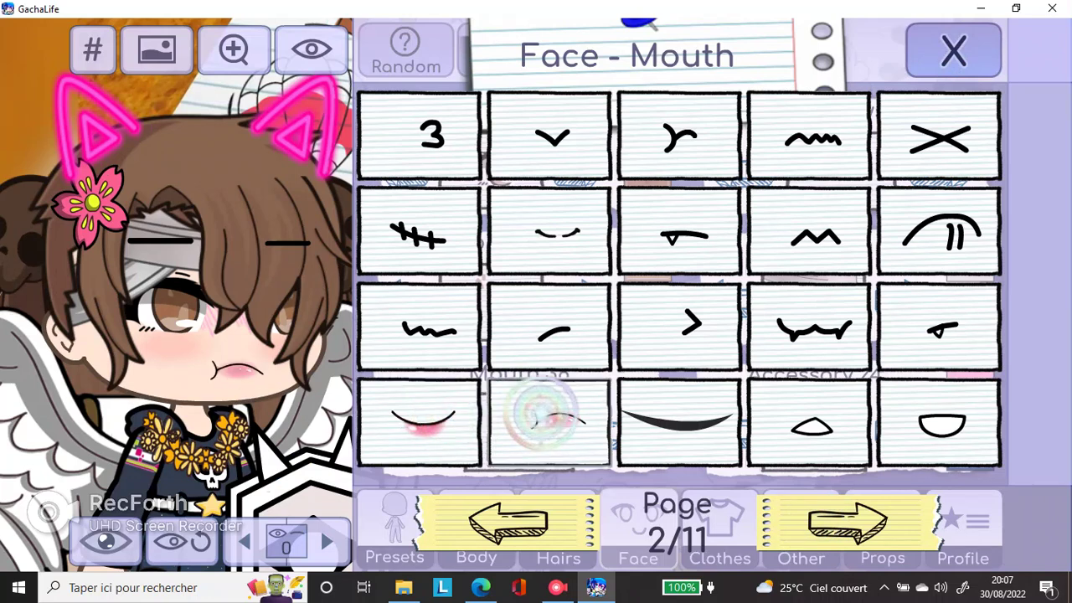
click(550, 230)
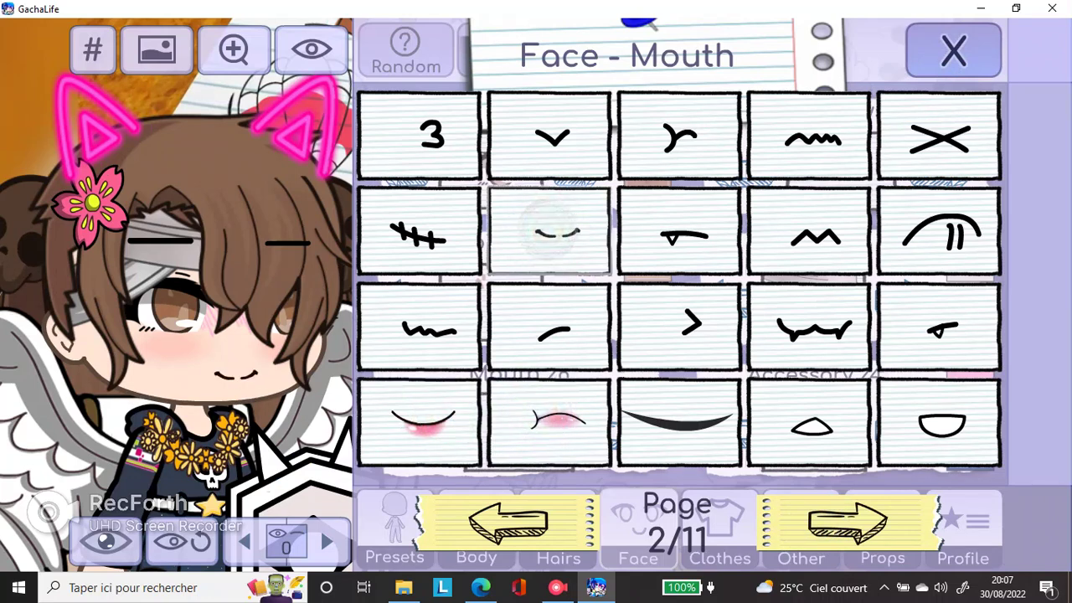
Try the braces smile, the braces grimace and the small open mouth with braces from page 3
click(847, 521)
click(808, 134)
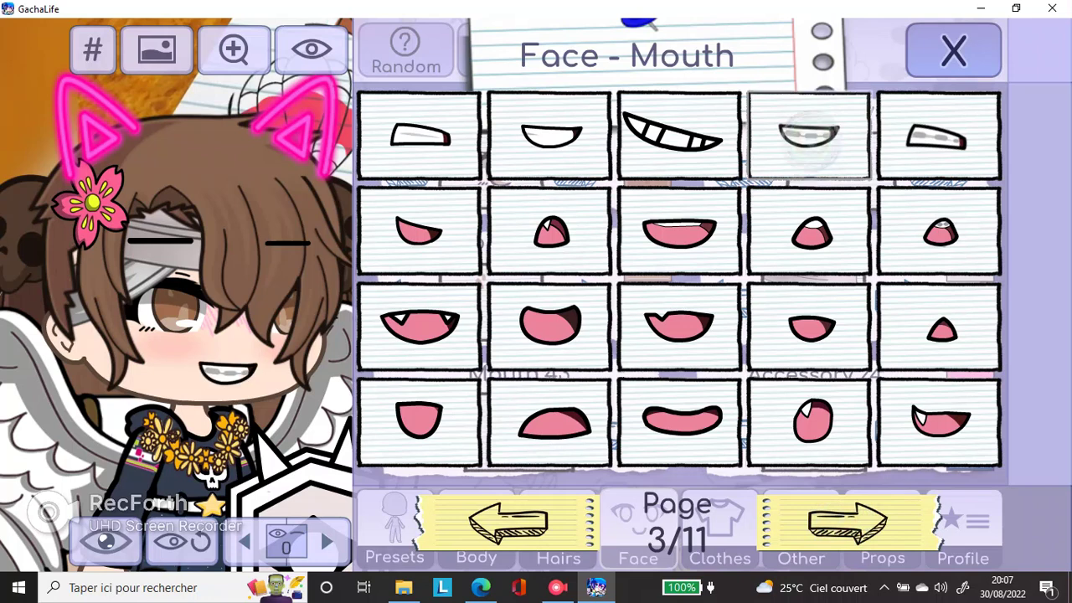
click(938, 134)
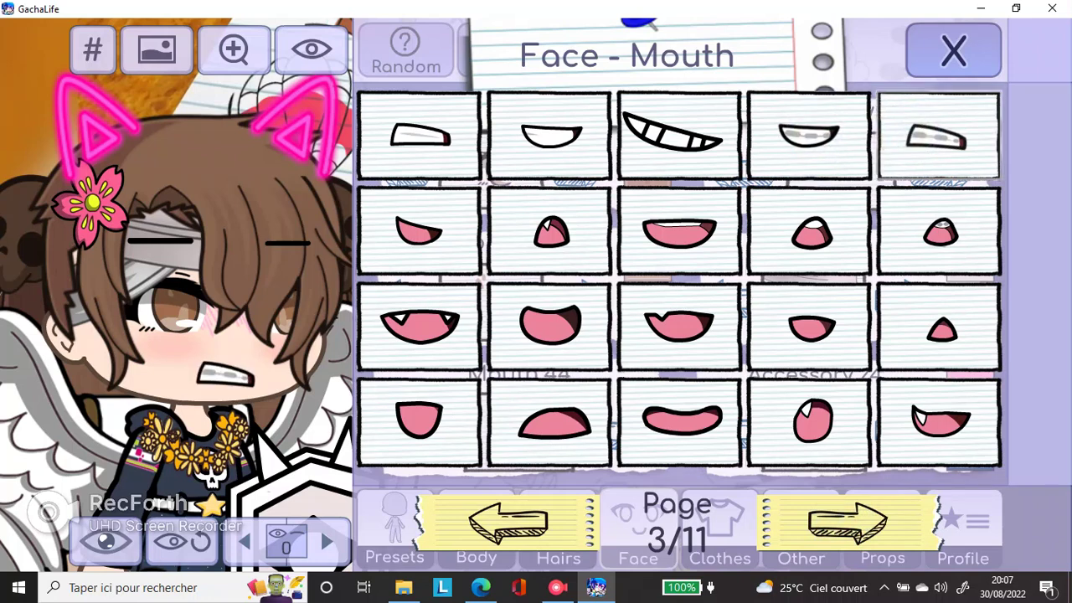
click(940, 230)
Try the bleeding, thin smirking, white half-open and small rounded mouths from page 4 on the character
click(848, 521)
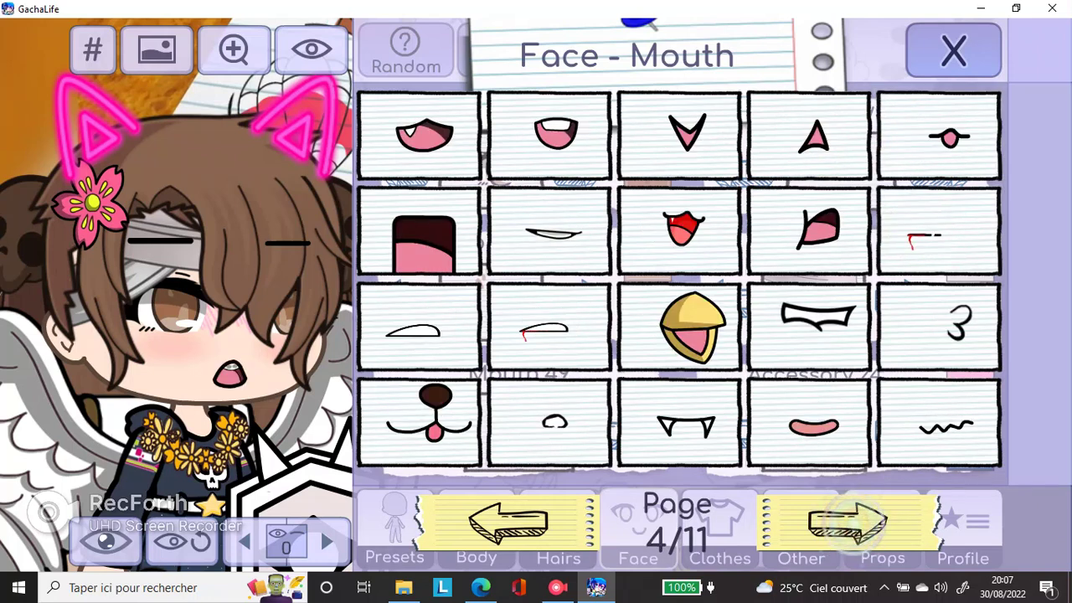
click(939, 231)
click(549, 231)
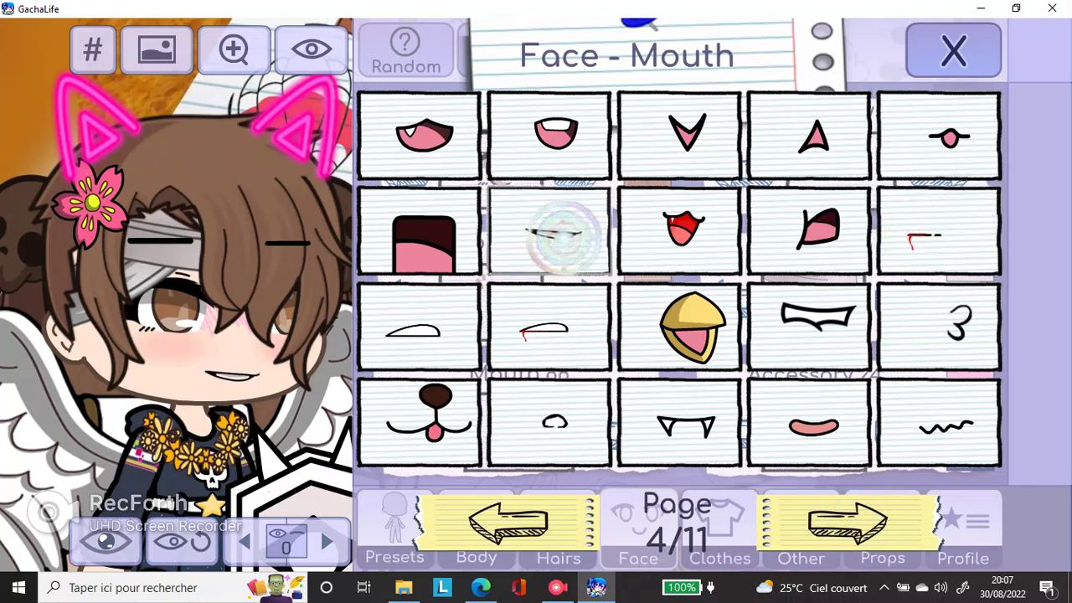
click(419, 327)
click(548, 327)
click(549, 423)
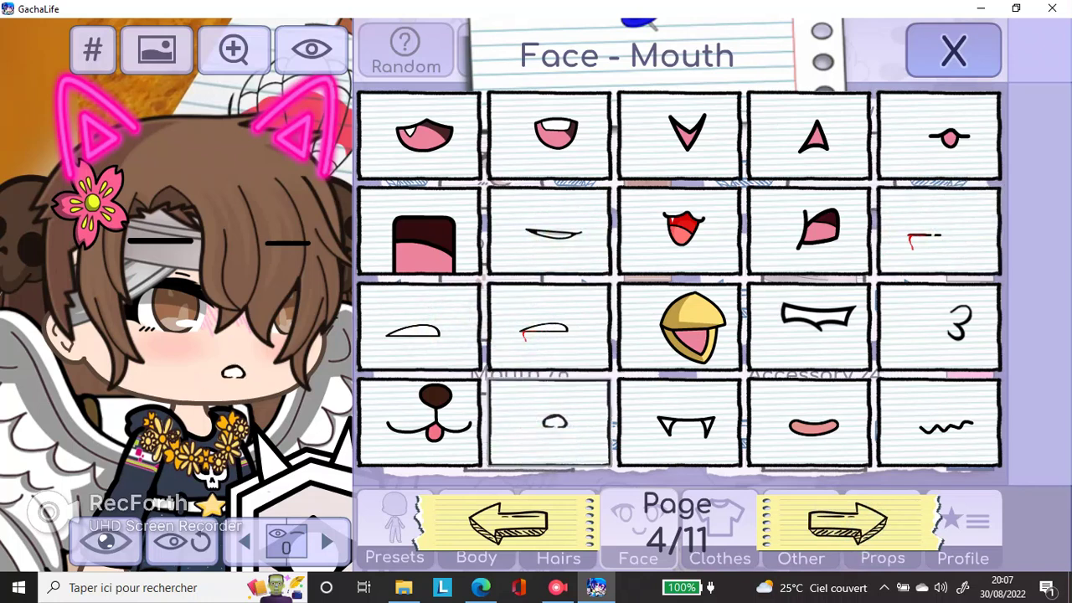
Try the pink-lipped, 3-shaped, fanged grin and wavy mouths, then apply the red fanged cat mouth and go to page 5
click(808, 423)
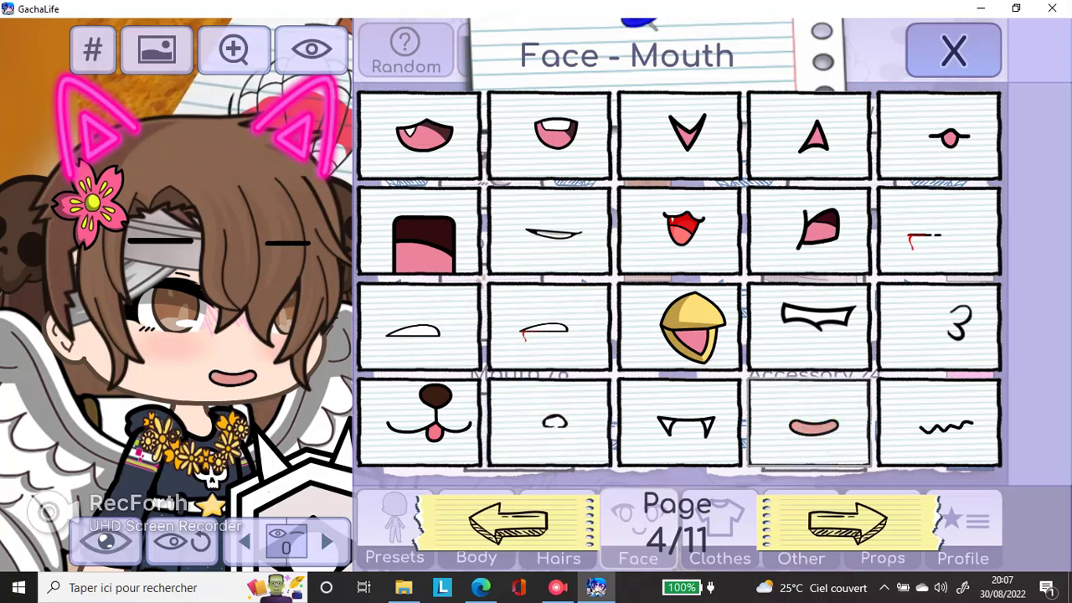
click(938, 327)
click(808, 327)
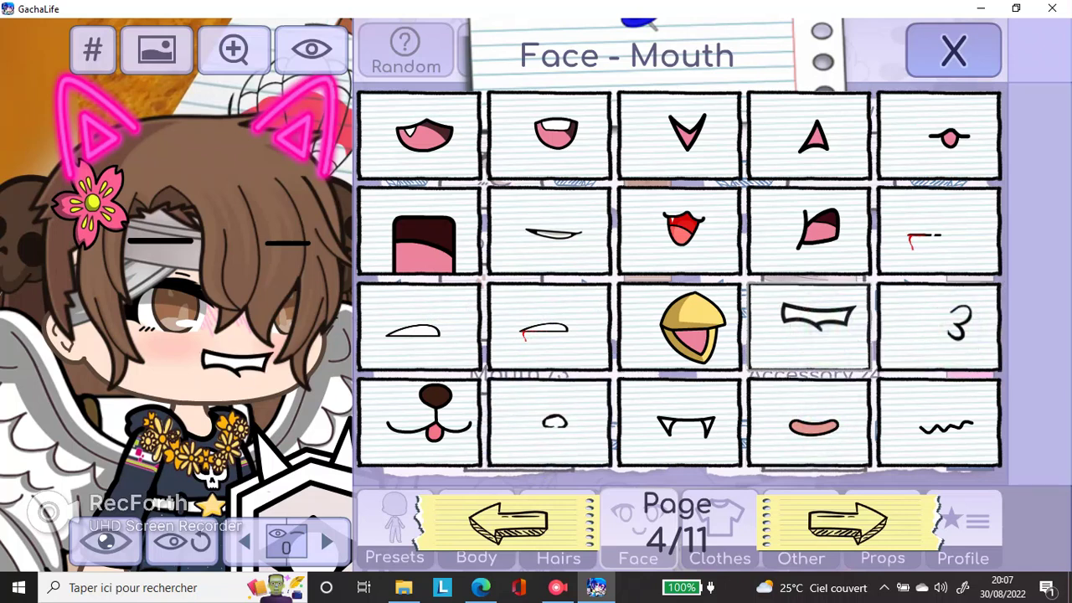
click(939, 423)
click(679, 230)
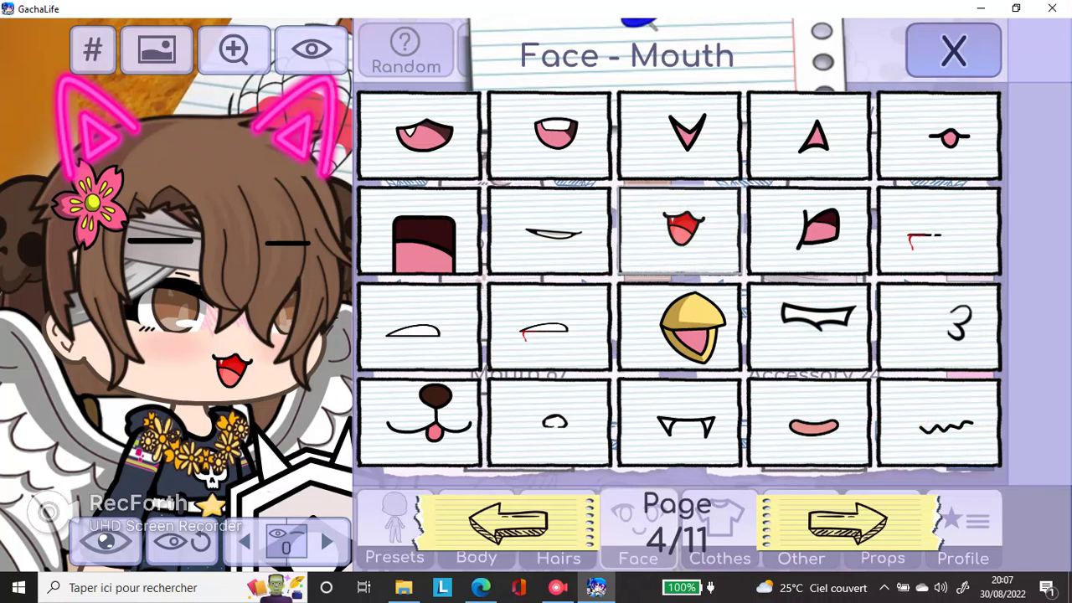
click(848, 524)
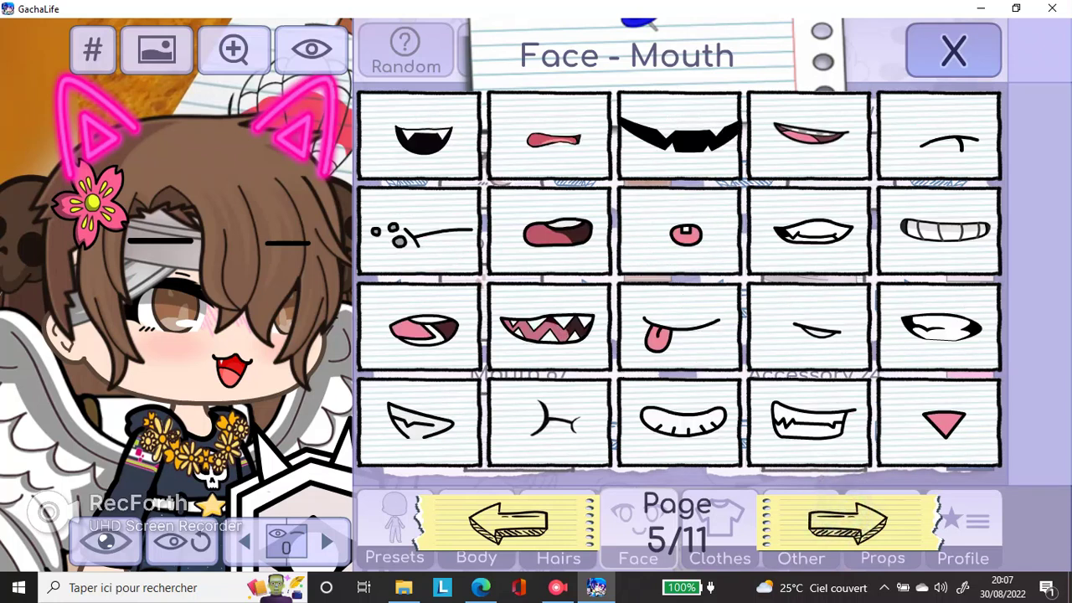
Try the crooked pink open mouth, slanted pink grin, puffed pout and small white smirk from page 5 of the mouth collection
click(548, 134)
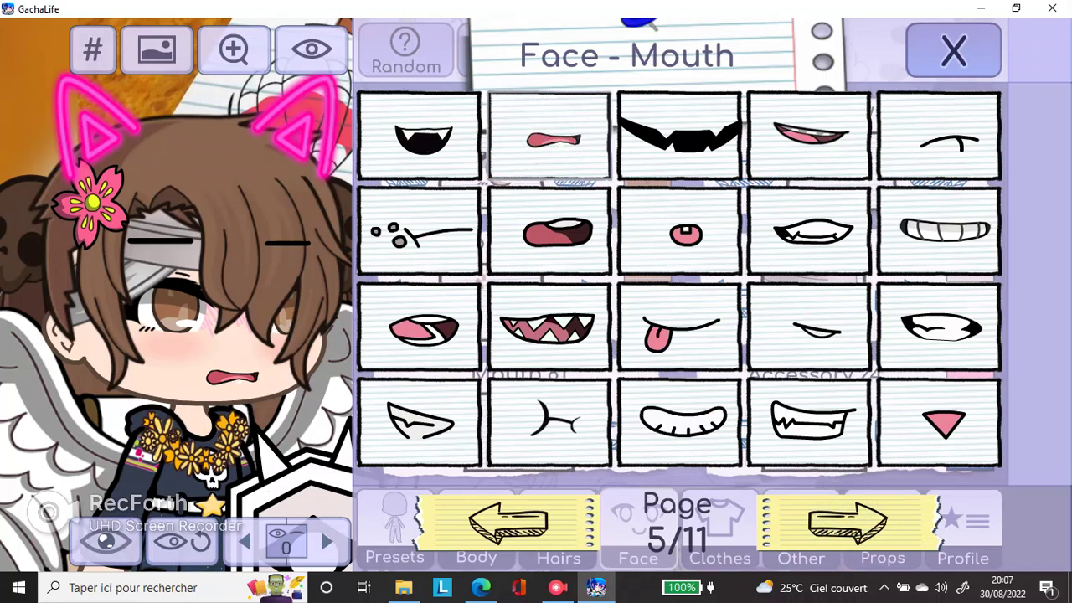
click(802, 161)
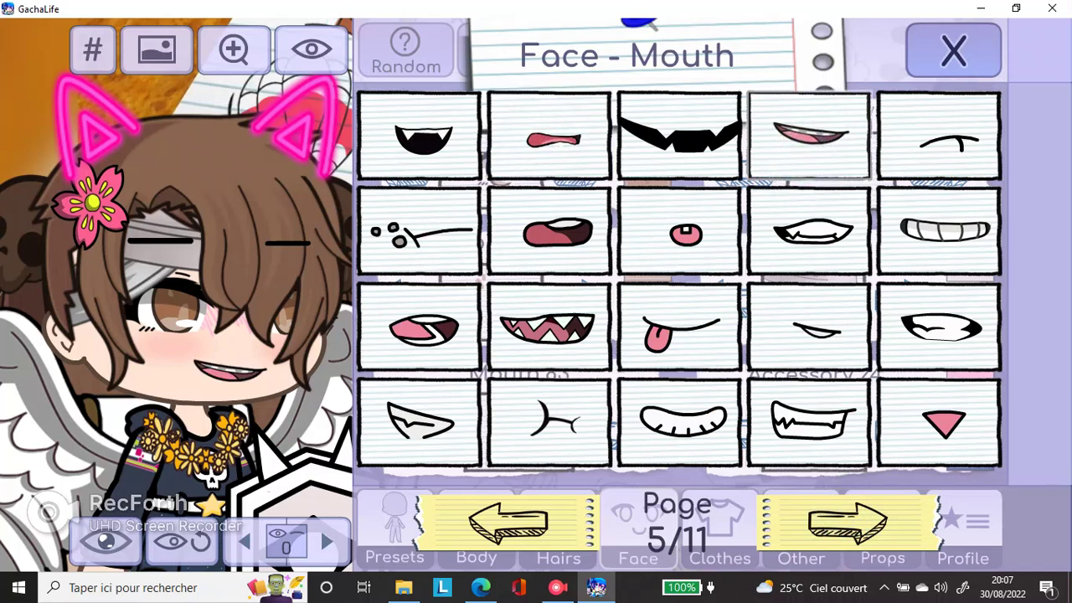
click(550, 421)
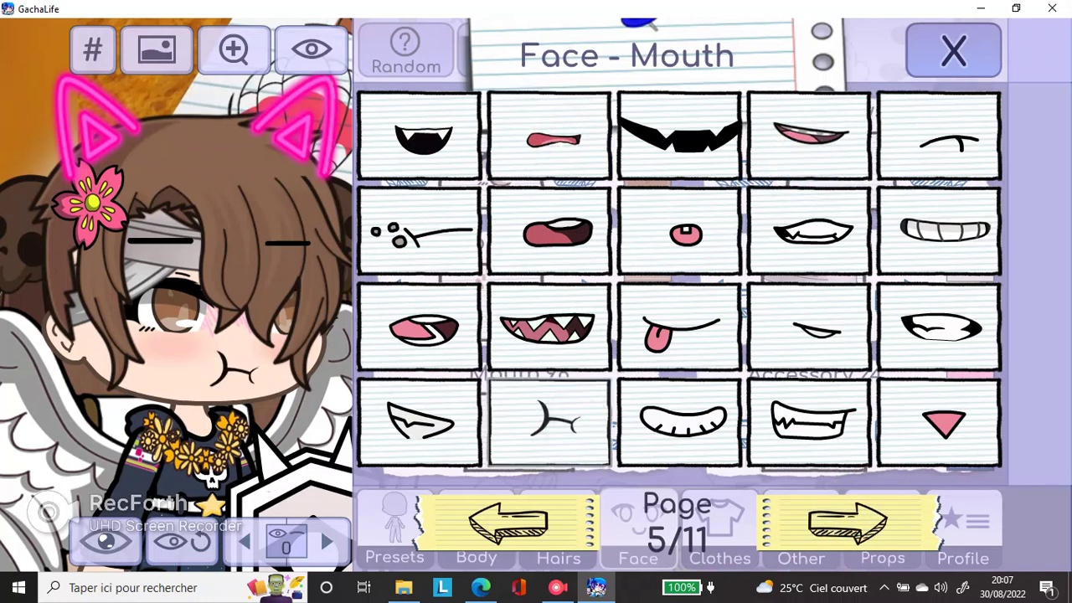
click(788, 342)
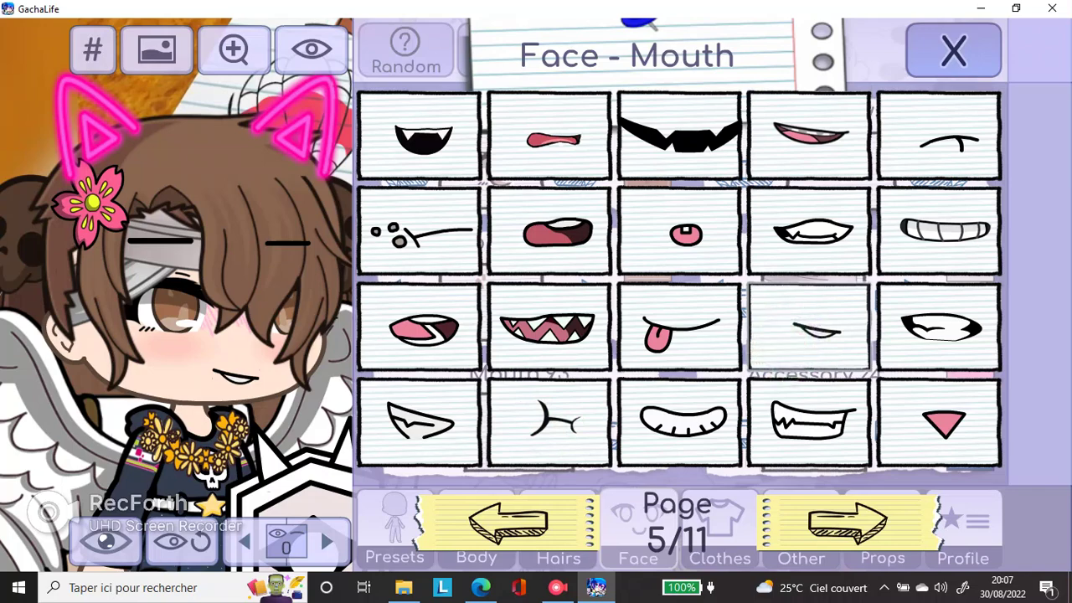
Browse pages 6 and 7 of the mouth collection and try the wavy closed smile from page 8
click(847, 522)
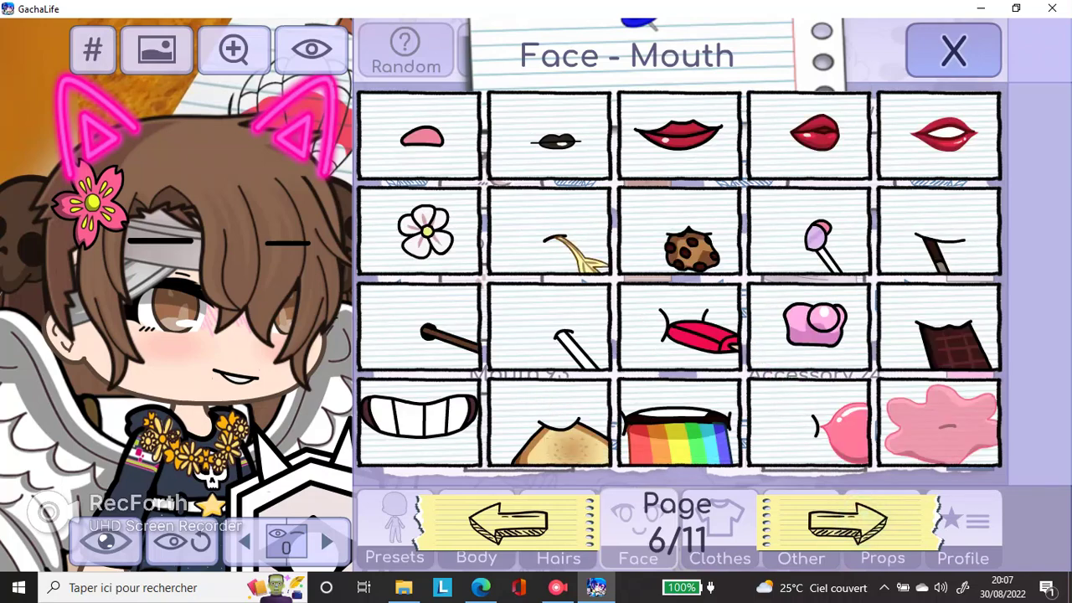
click(848, 523)
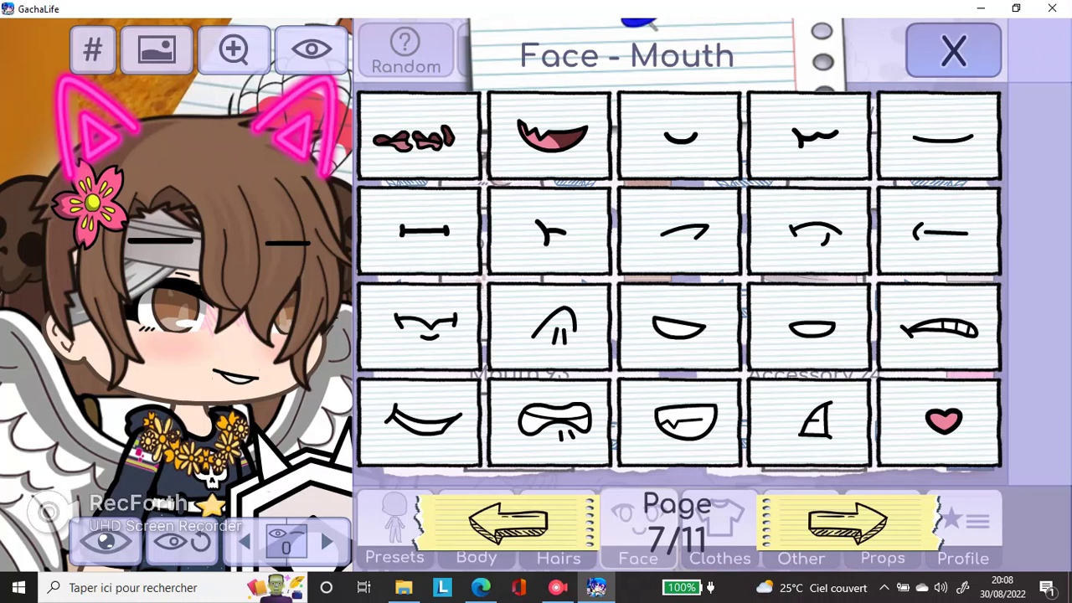
click(847, 523)
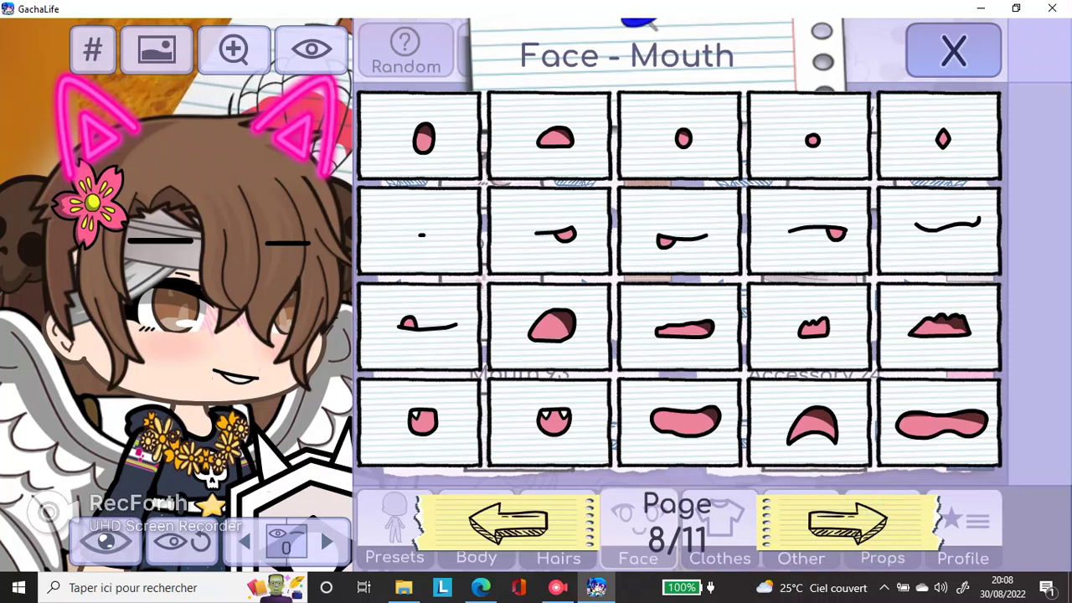
click(939, 226)
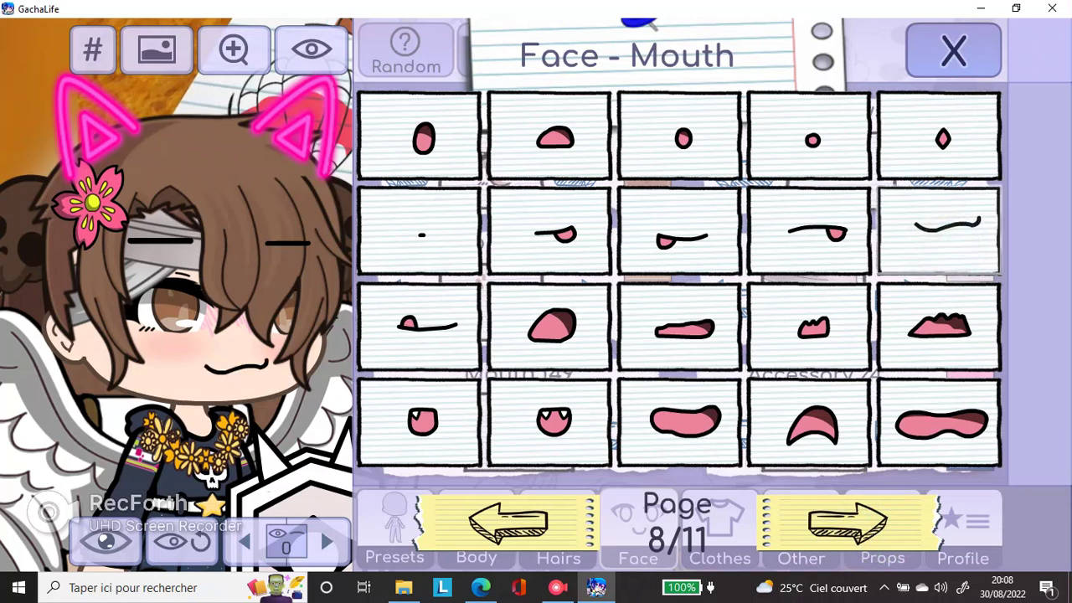
Try the cracked clenched-teeth mouth and the small mouth with its tongue sticking out from page 9
click(847, 522)
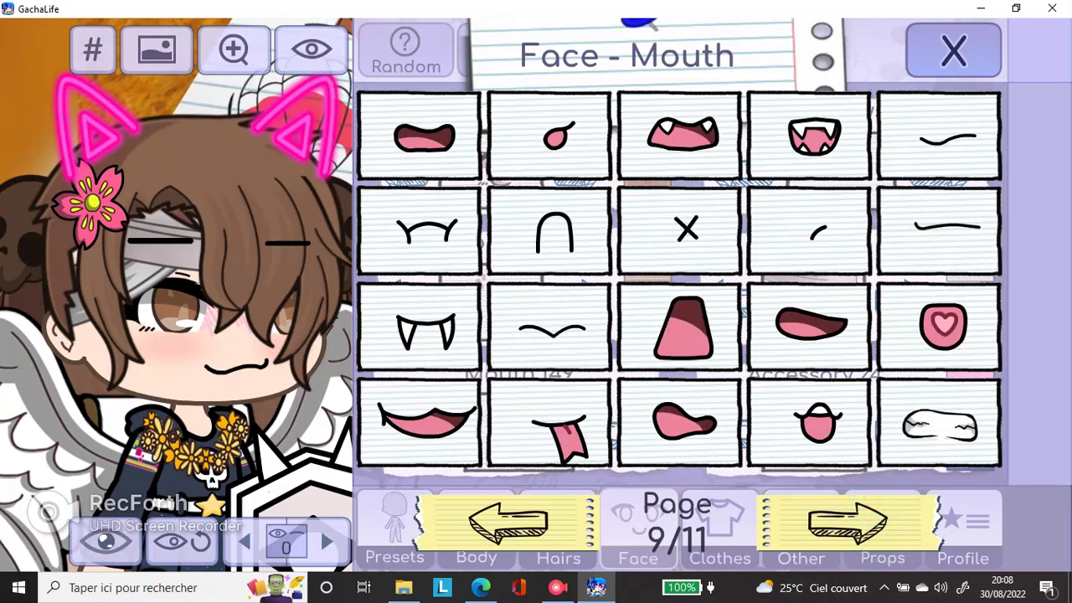
click(939, 425)
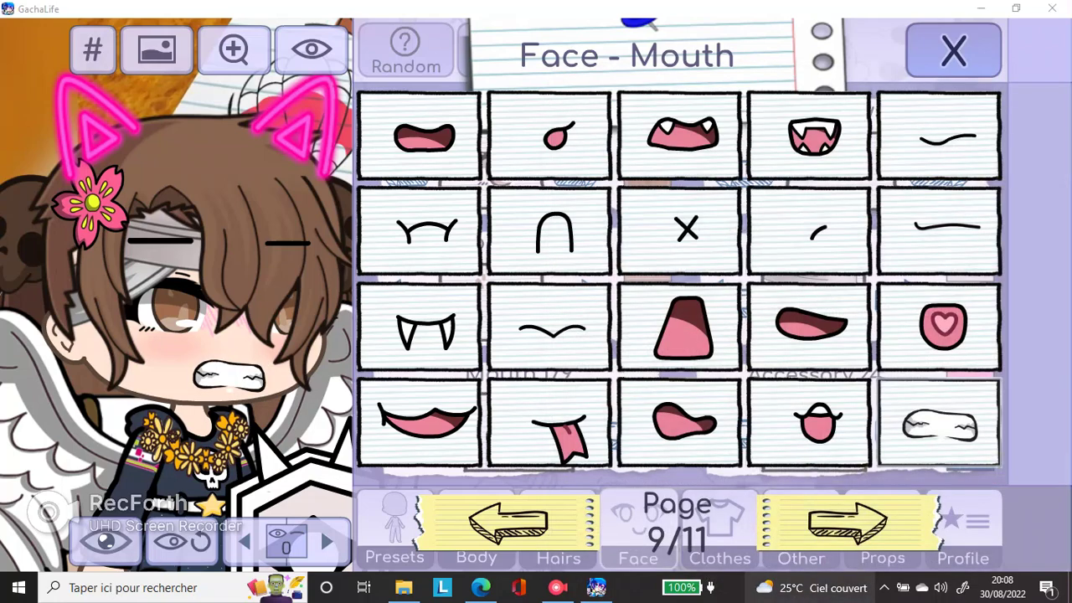
click(808, 423)
Page through the rest of the mouth collection, apply the simple closed smile from page 2, and close the collection
click(848, 521)
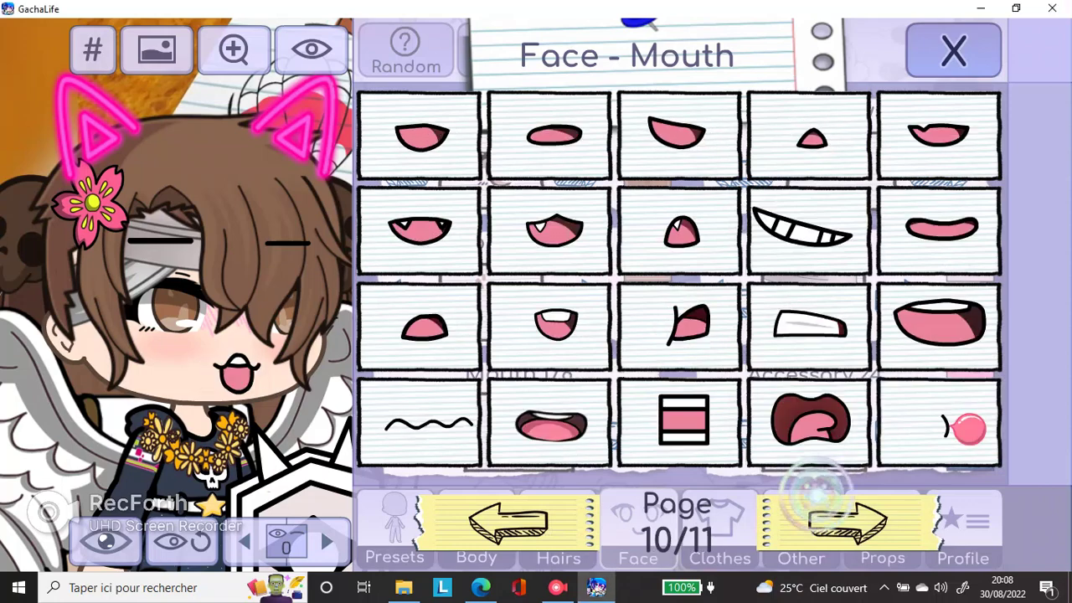
click(848, 521)
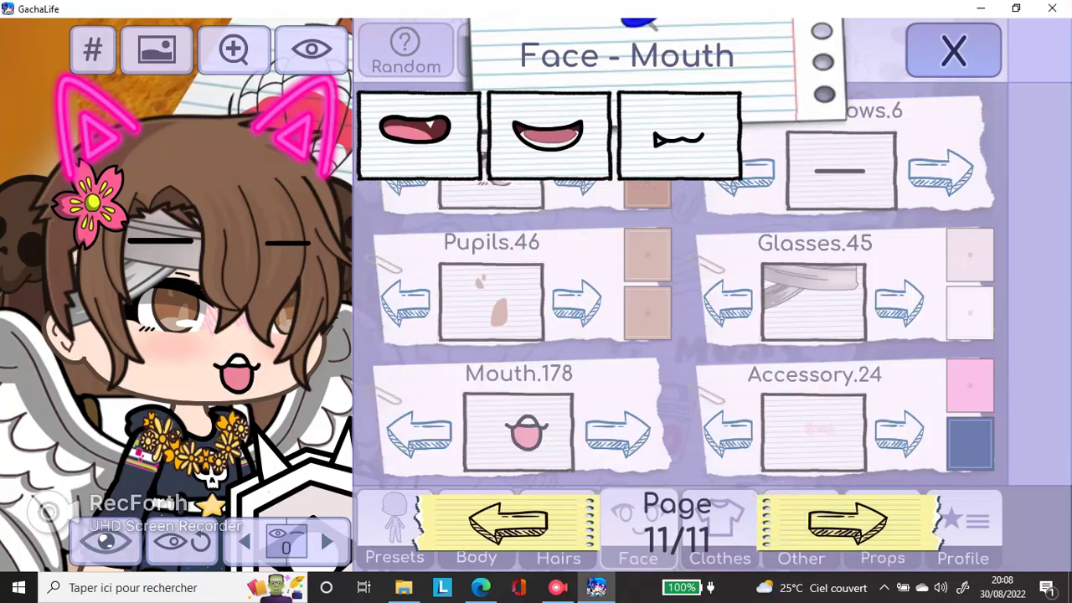
click(848, 521)
click(848, 521)
click(847, 521)
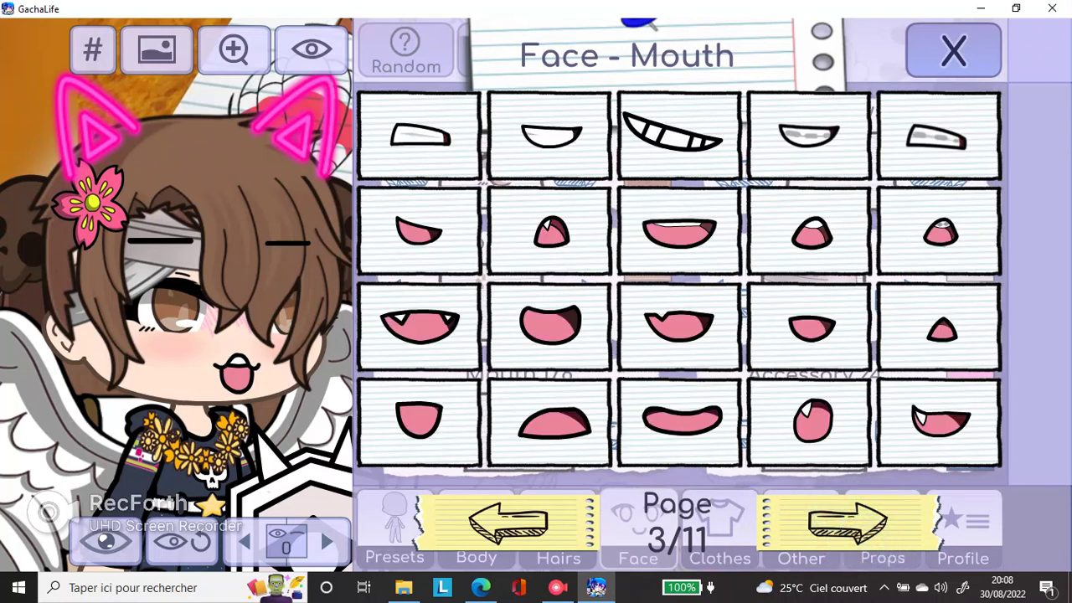
click(508, 521)
click(548, 231)
click(953, 50)
Look through the pages of the face's eyebrow collection and close it
click(835, 159)
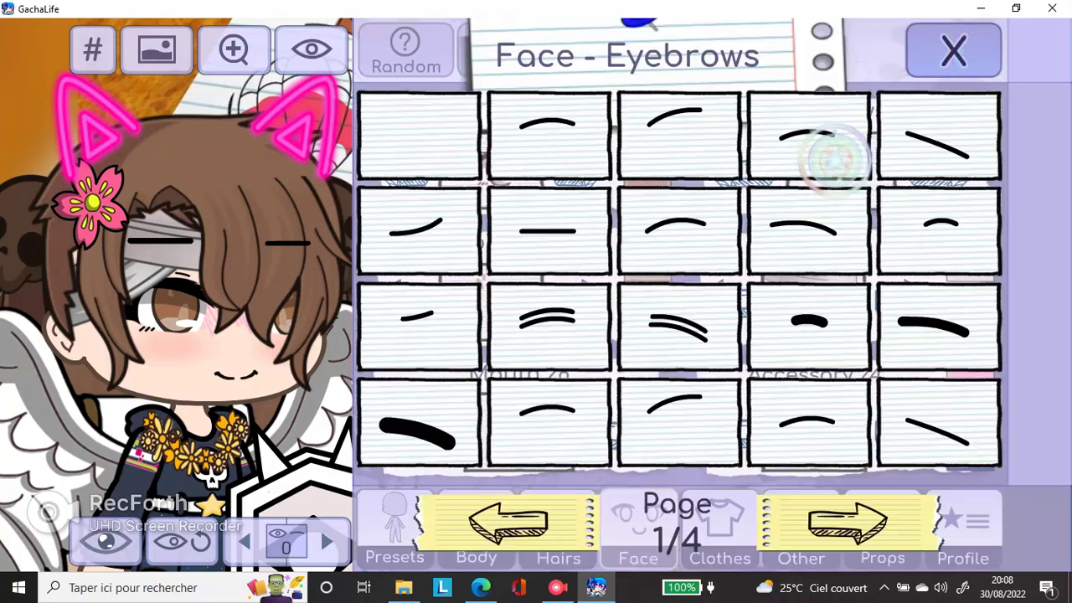
click(889, 544)
click(890, 544)
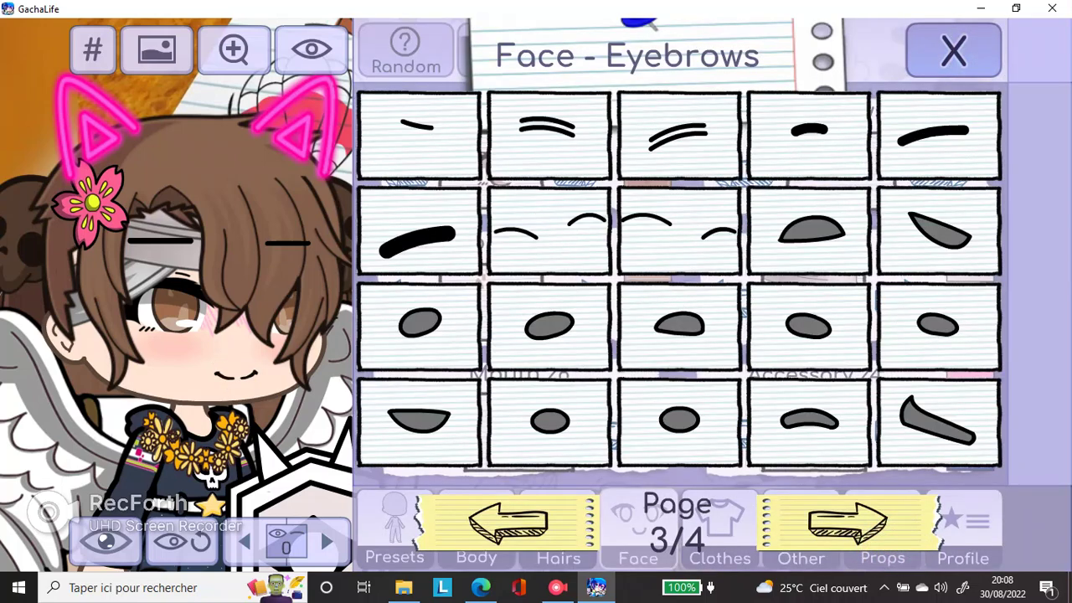
click(846, 521)
click(845, 521)
click(846, 521)
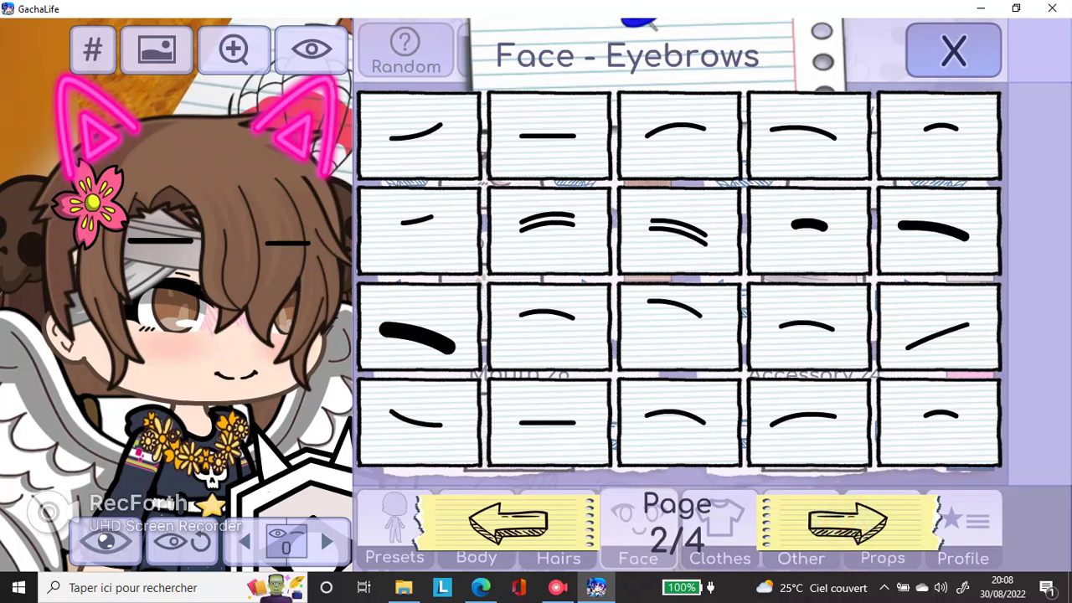
click(846, 521)
click(570, 506)
click(966, 50)
Open the face's eye collection and try the five eye styles in the first row of page 1
click(491, 170)
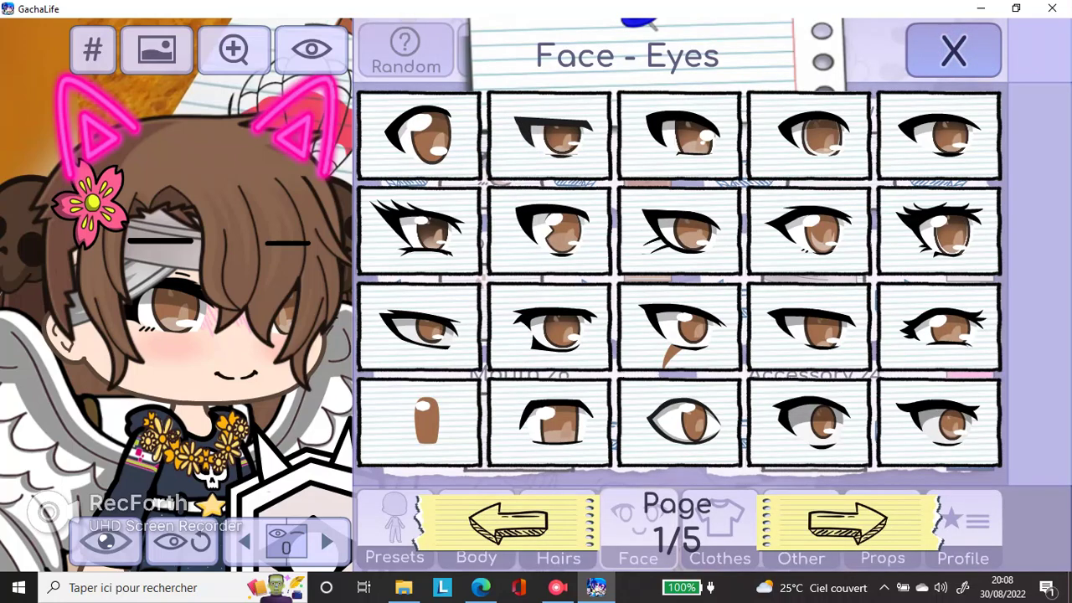
click(576, 144)
click(431, 149)
click(499, 138)
click(680, 134)
click(764, 134)
click(924, 138)
Try the five eye styles in the second row of page 1, comparing the second and third ones twice
click(423, 235)
click(517, 234)
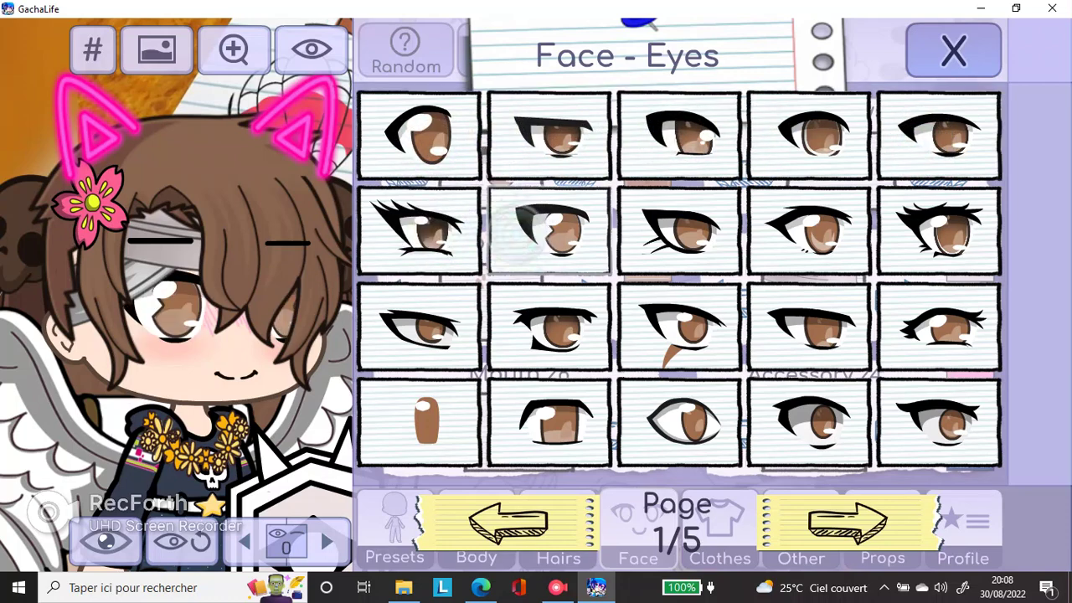
click(677, 233)
click(555, 239)
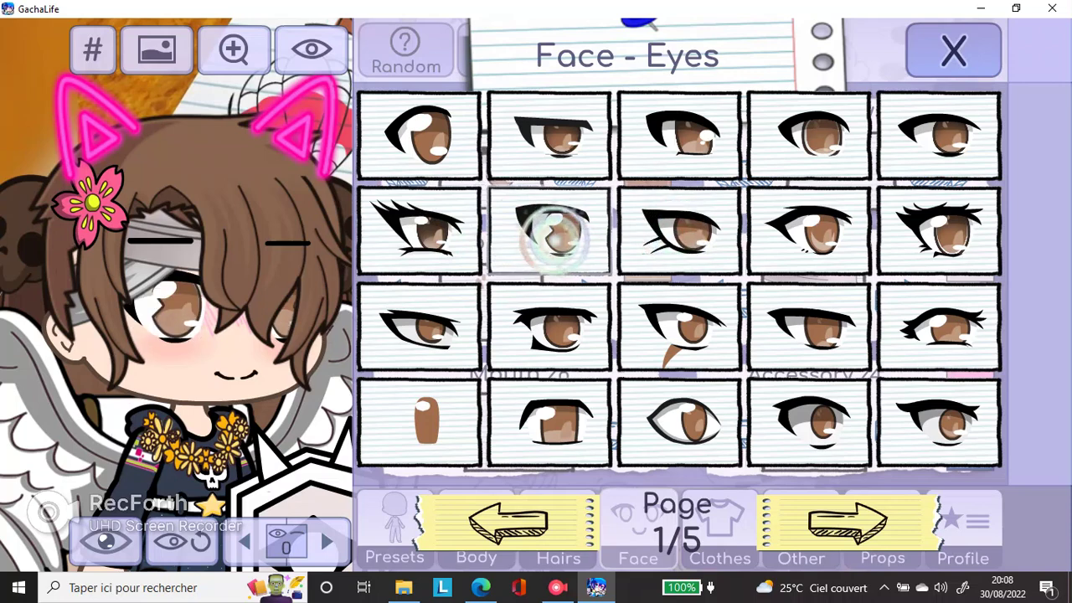
click(680, 228)
click(809, 226)
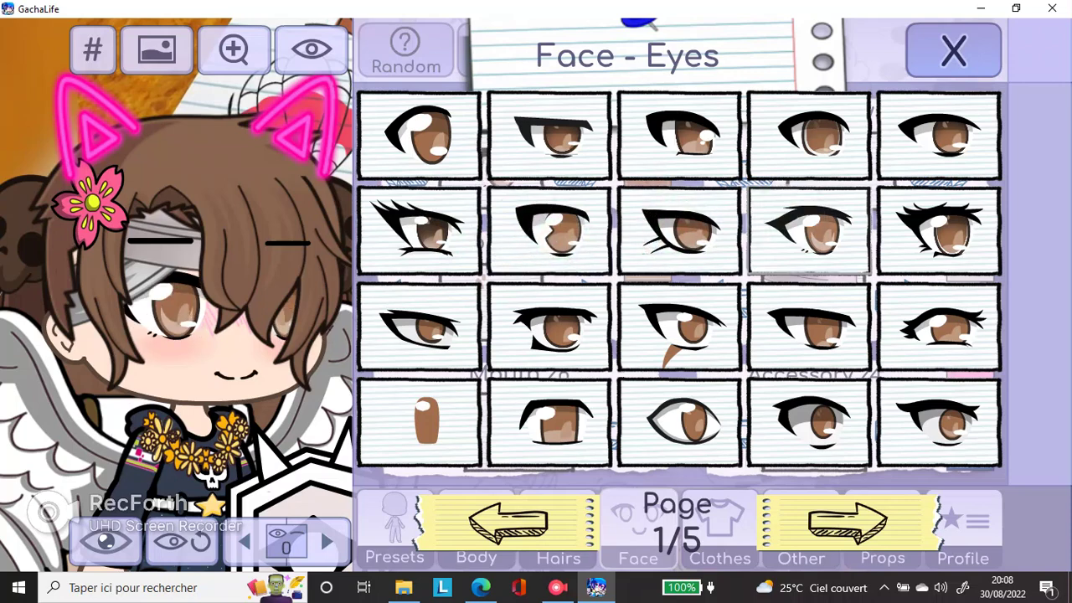
click(949, 230)
Try the five eye styles in the third row of page 1 on the character
click(425, 331)
click(569, 328)
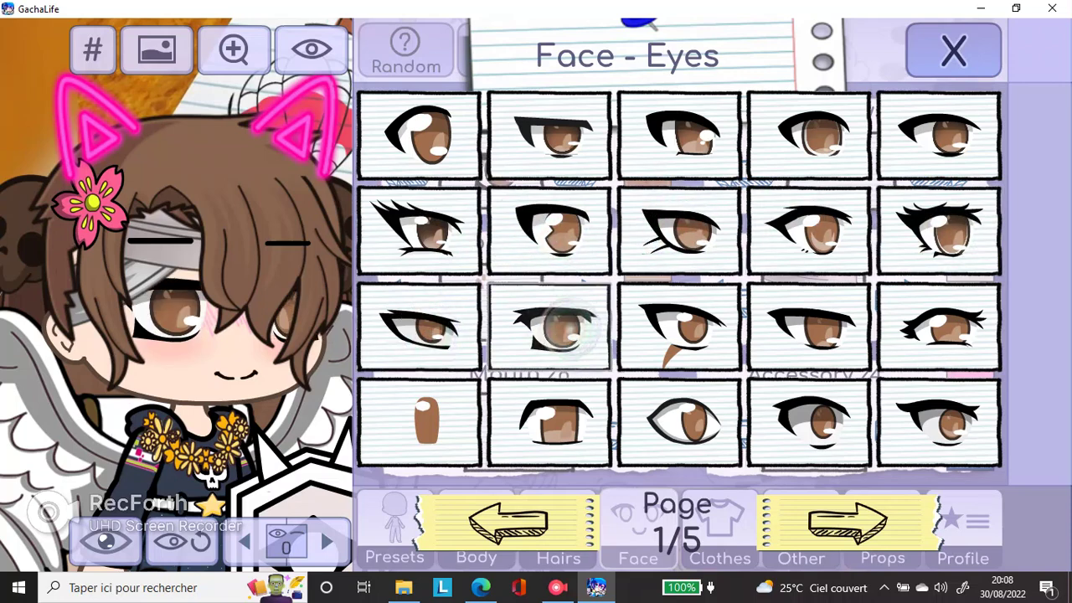
click(710, 323)
click(807, 326)
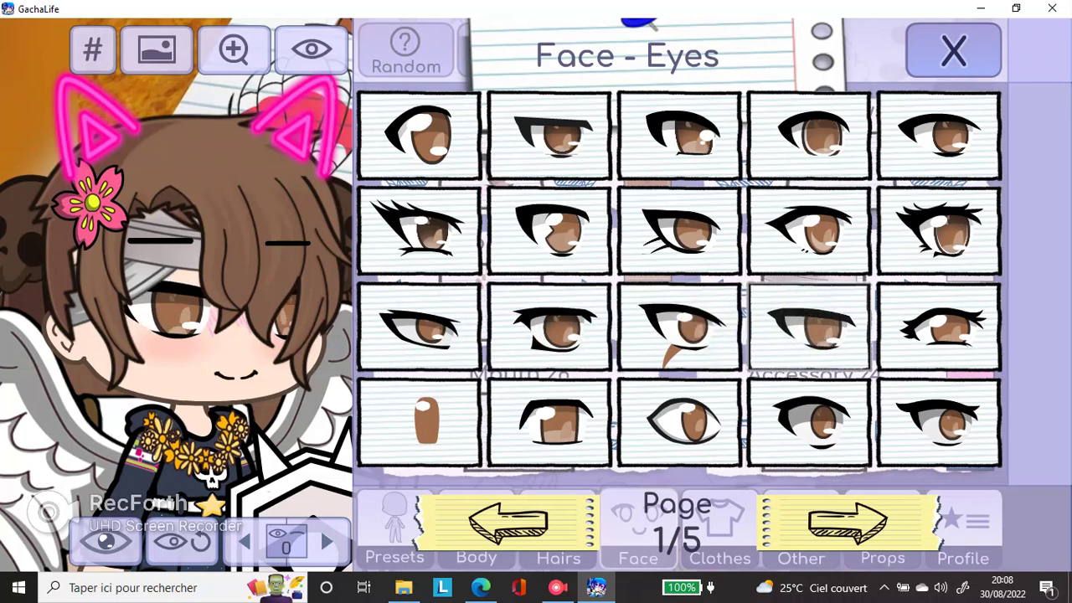
click(946, 329)
Try the plain brown oval eyes, square-iris eyes and thin-outlined almond eyes in the last row of page 1
click(418, 421)
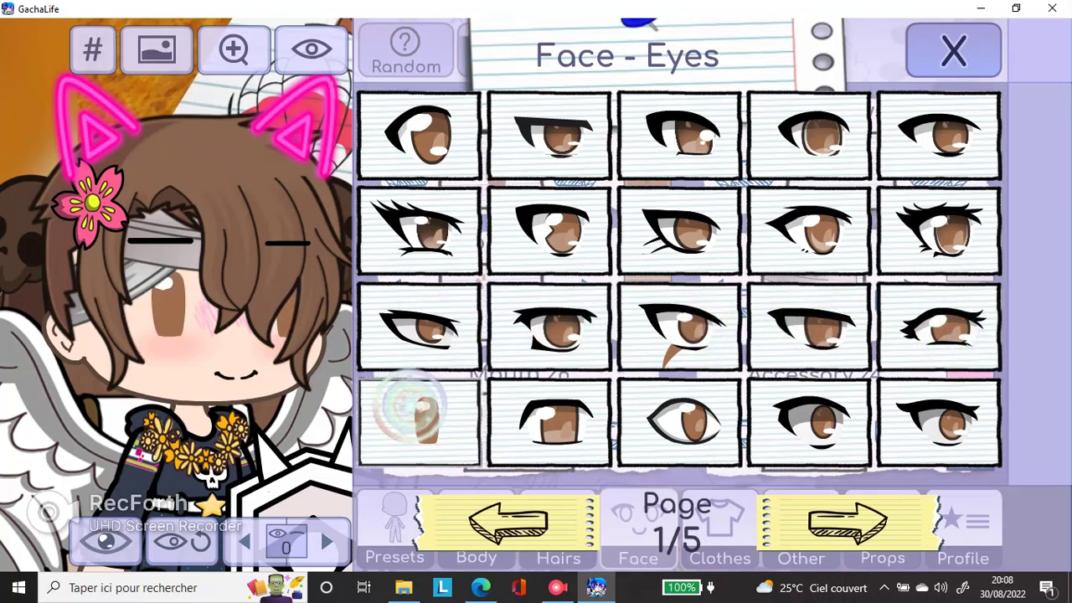
click(550, 422)
click(680, 422)
Try the long-lashed brown, glossy black oval, outlined almond and round white eyes from page 2 of the eye collection
click(846, 524)
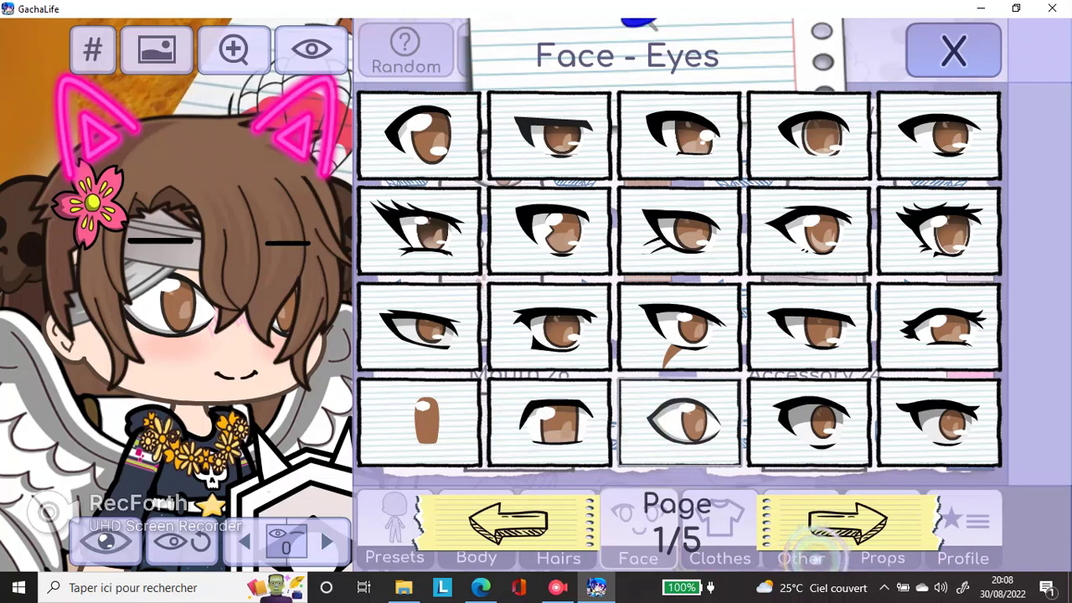
click(809, 134)
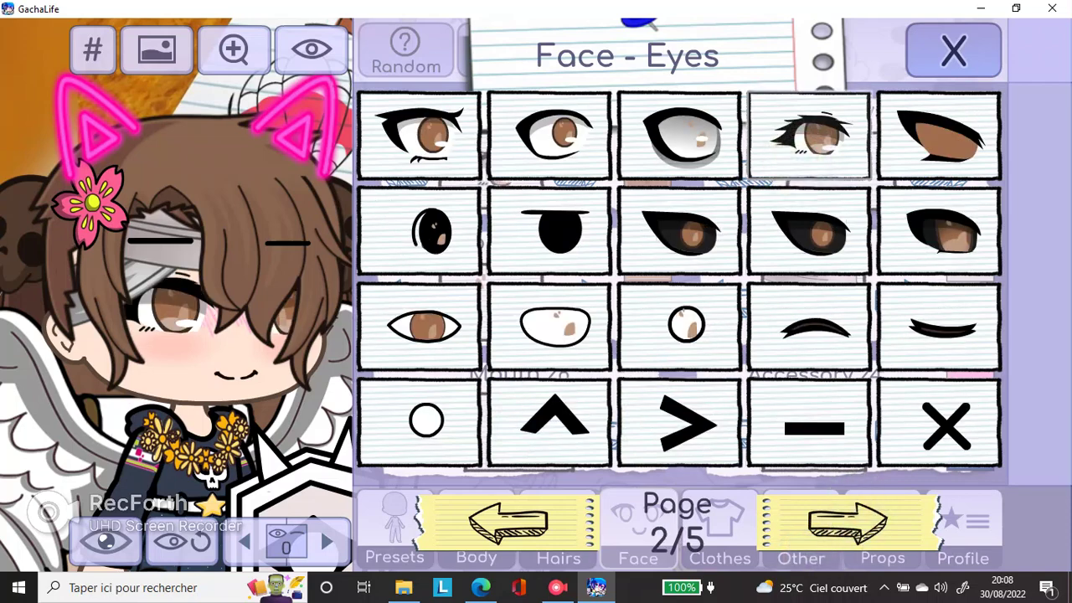
click(429, 230)
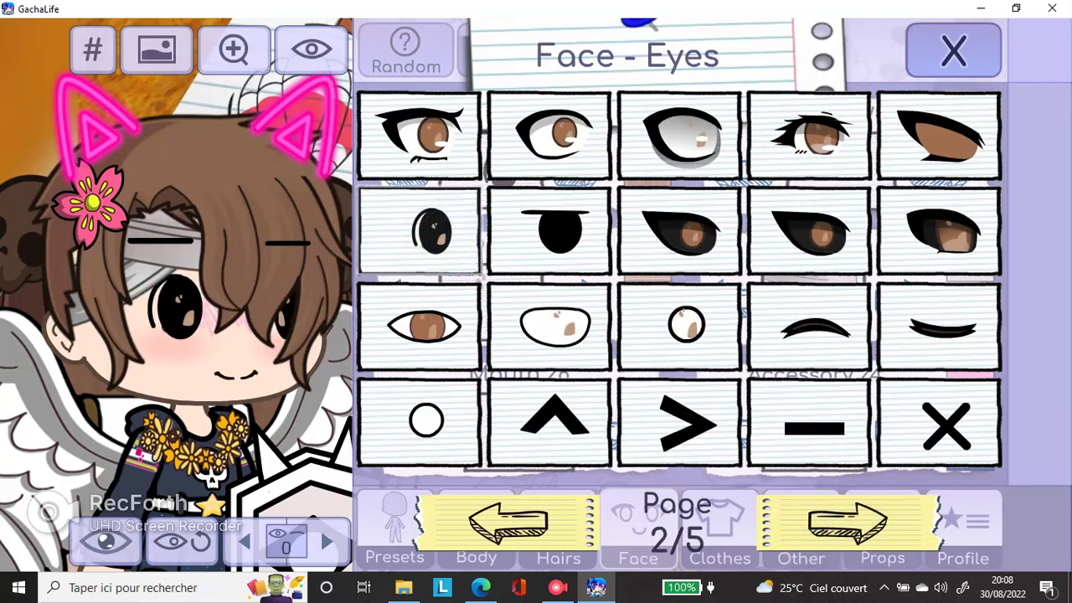
click(424, 327)
click(680, 327)
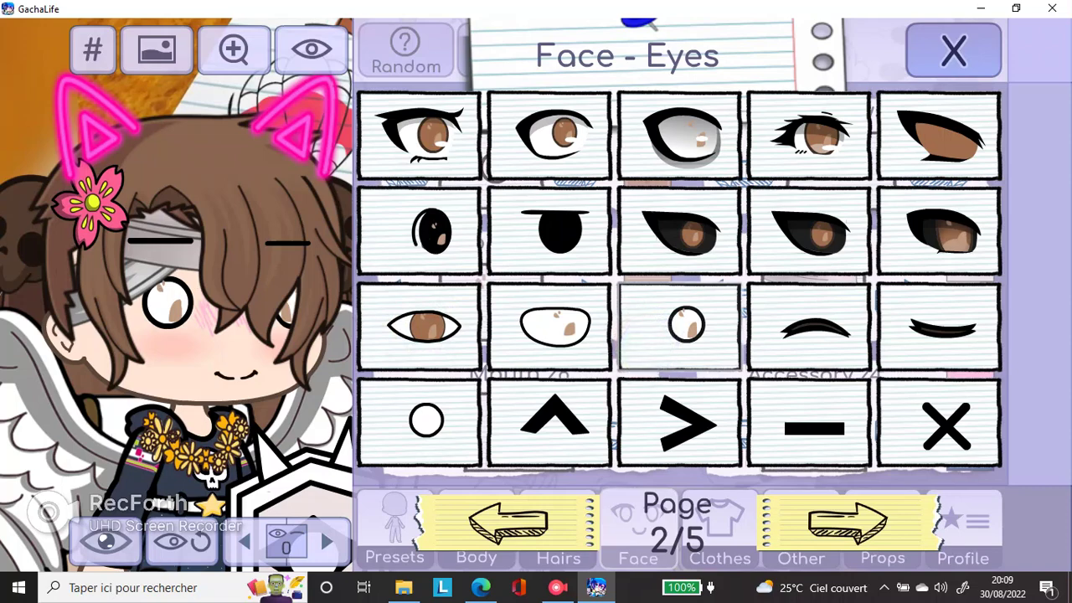
Try the flame, sideways-glancing, upward-curved closed and lowered closed eyes from page 3 of the eye collection
click(846, 523)
click(680, 134)
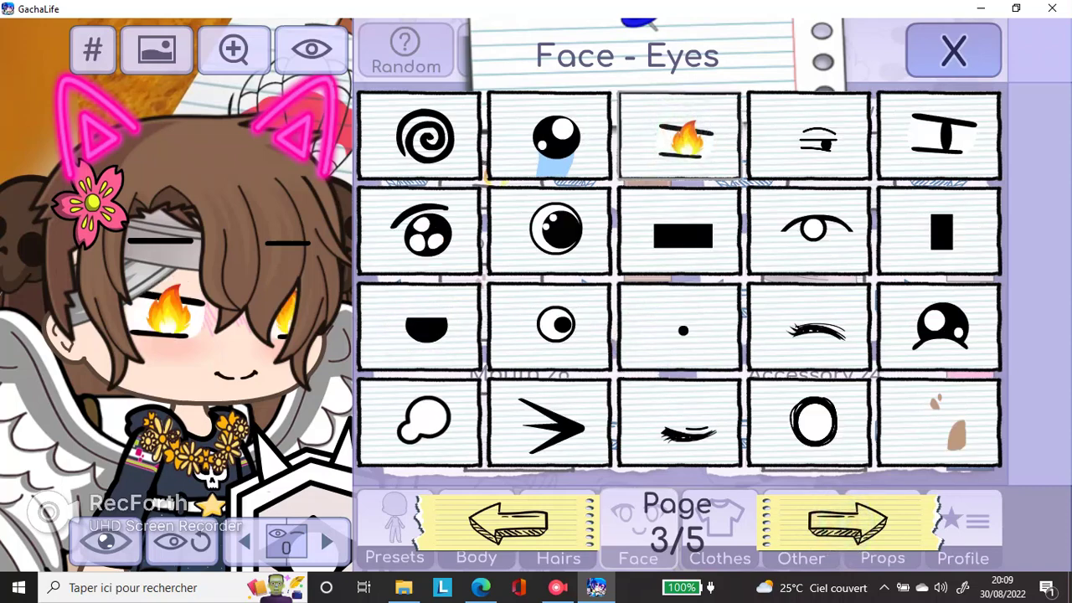
click(810, 134)
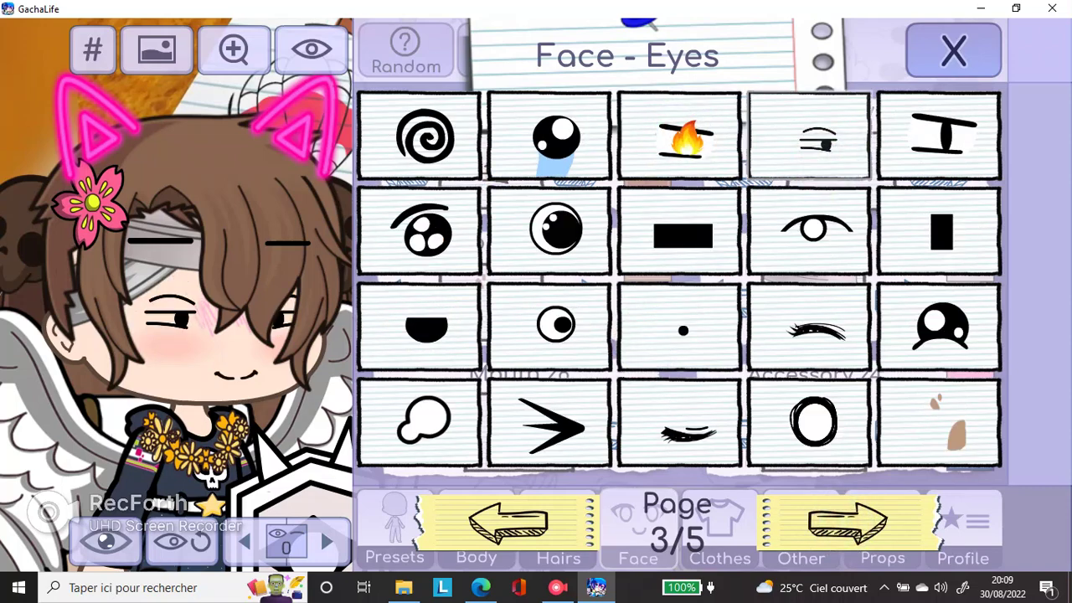
click(809, 327)
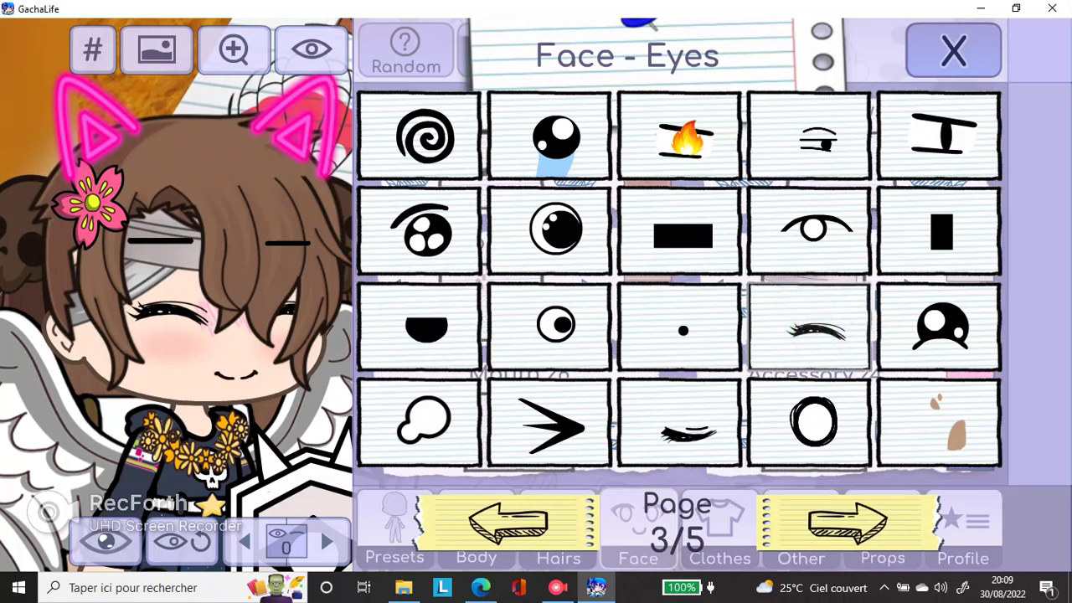
click(680, 423)
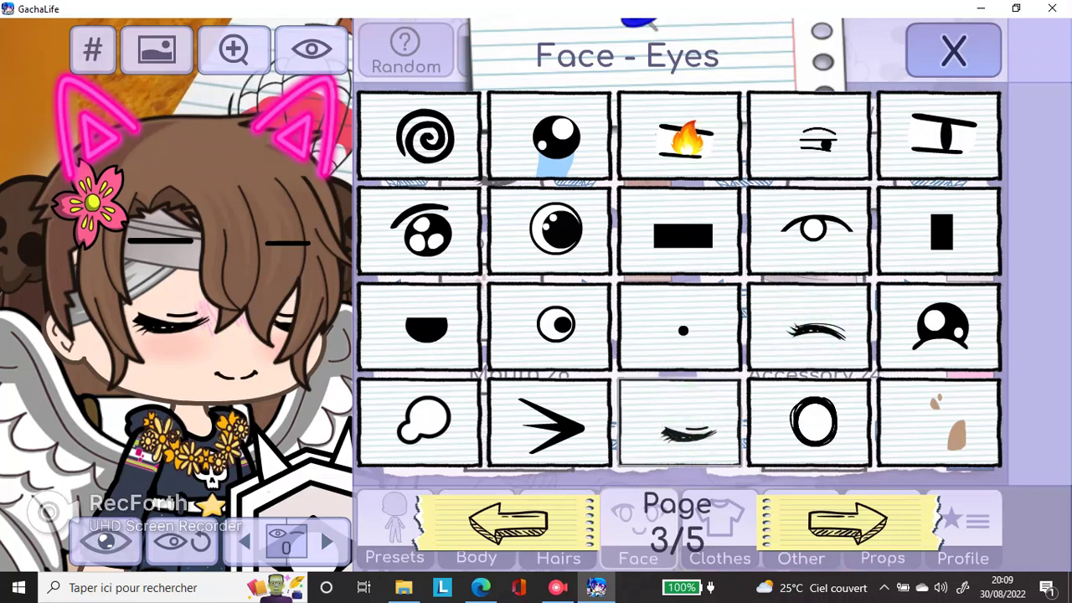
Try the thick white ring, pupil-only and white teardrop-bubble eyes in the last row of page 3
click(811, 423)
click(898, 414)
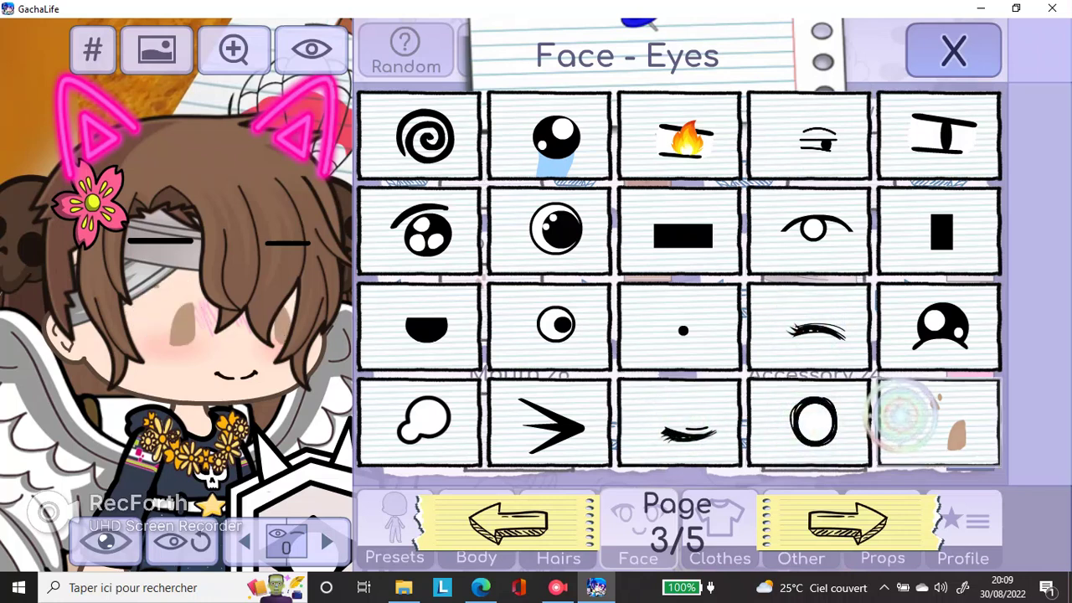
click(423, 419)
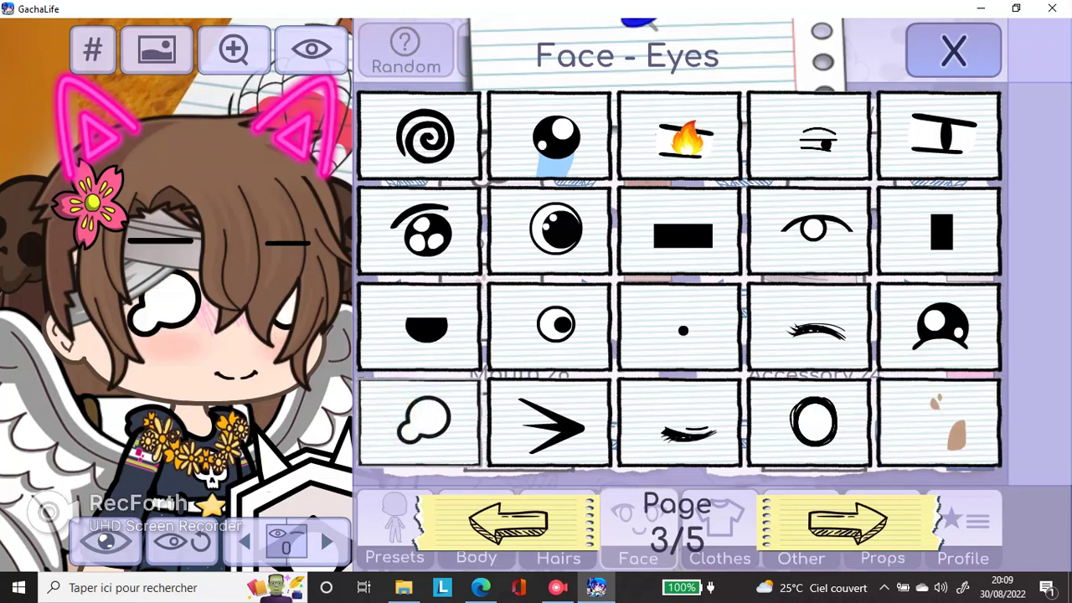
Reapply the upward-curved closed eyes from page 3, and replace them with the thick-lashed closed eyes from page 4
click(809, 329)
click(848, 521)
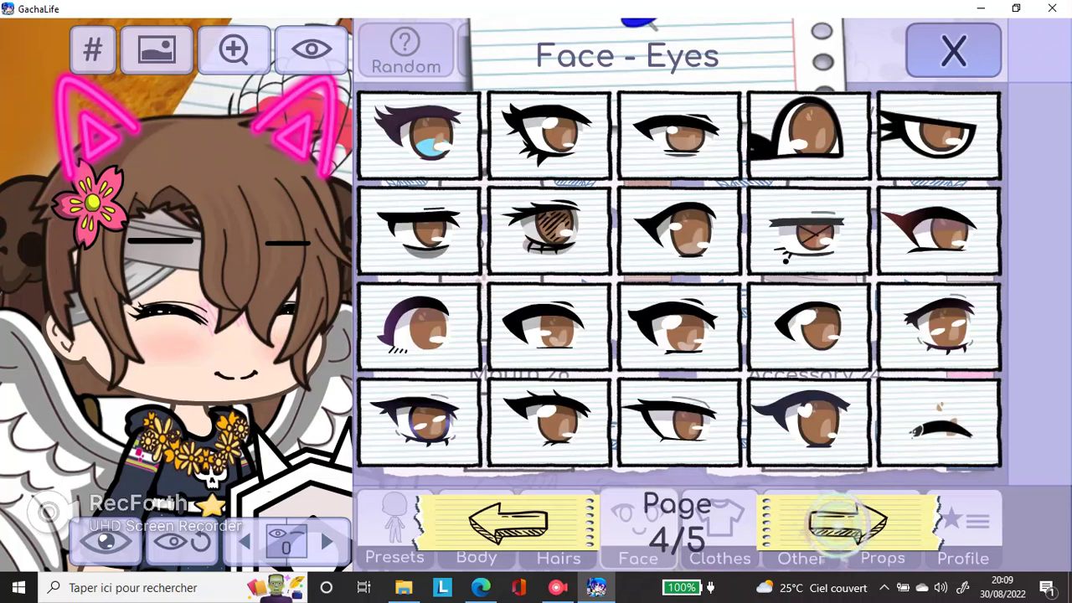
click(939, 423)
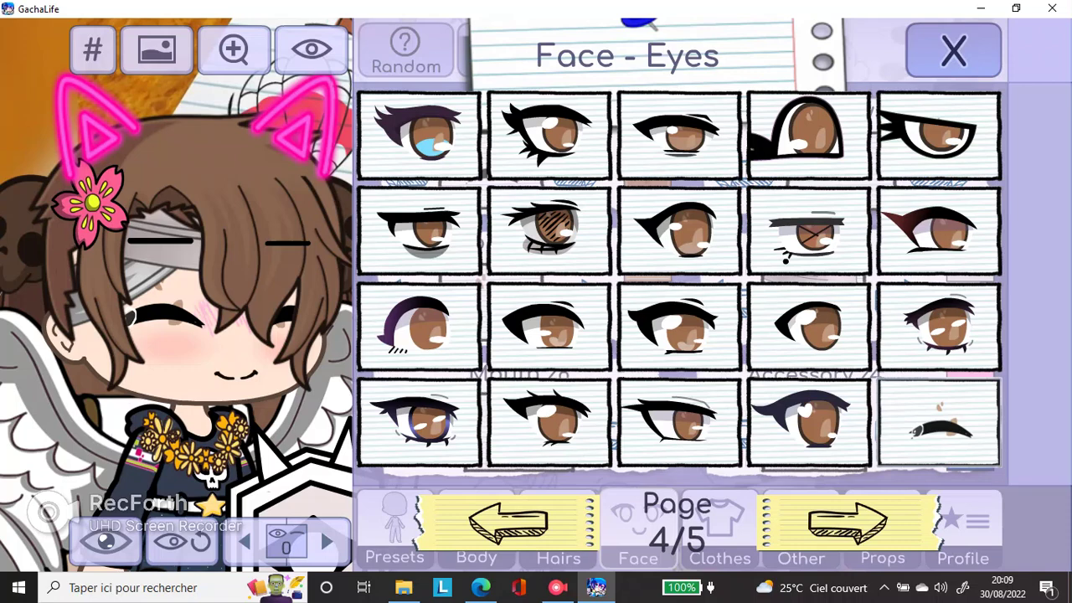
Try the slanted white dot-pupil eyes from page 5 of the eye collection, and the ringed brown eyes from page 1
click(847, 524)
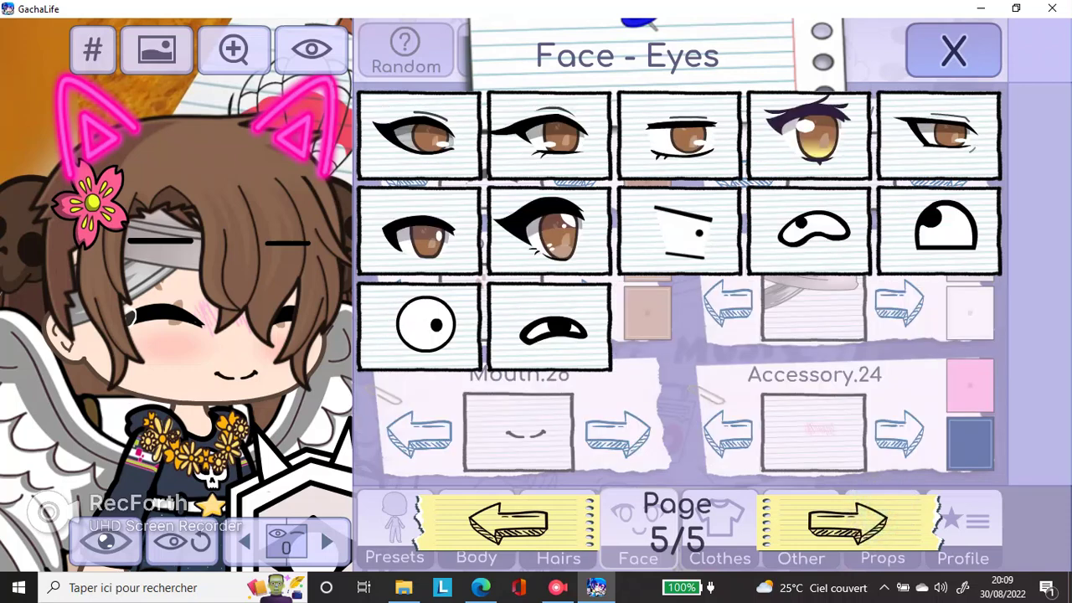
click(678, 230)
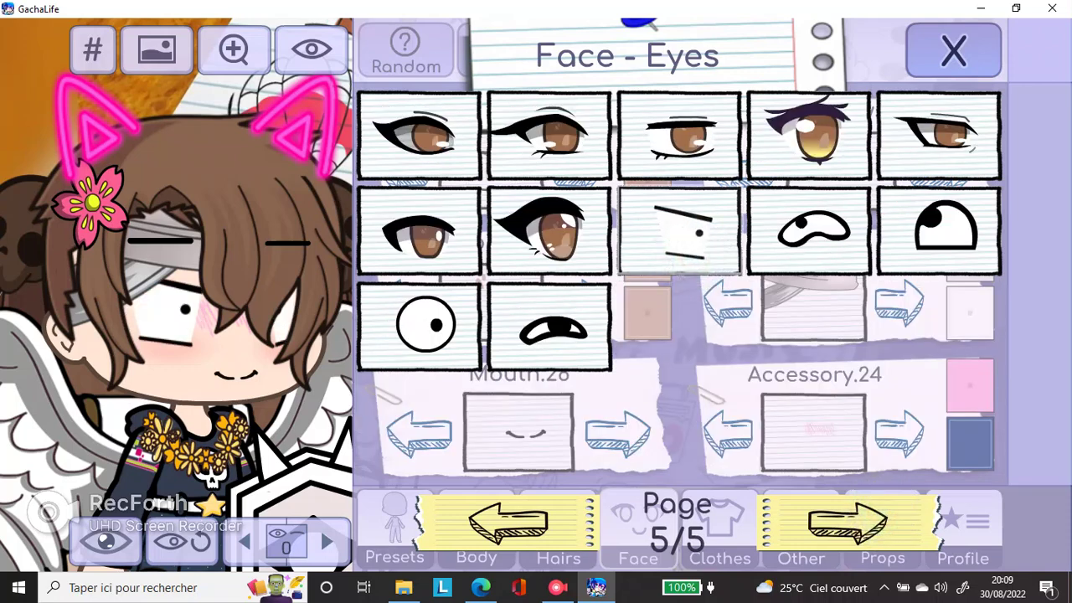
click(848, 524)
click(848, 524)
click(509, 524)
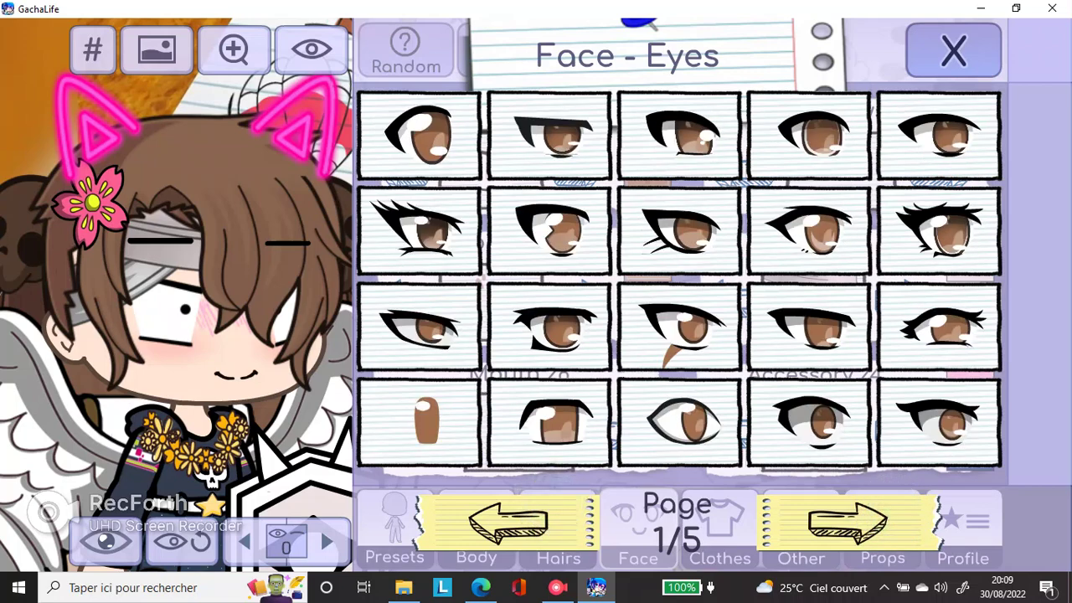
click(817, 134)
Apply the long-lashed brown eyes from page 2 and close the eye collection
click(847, 524)
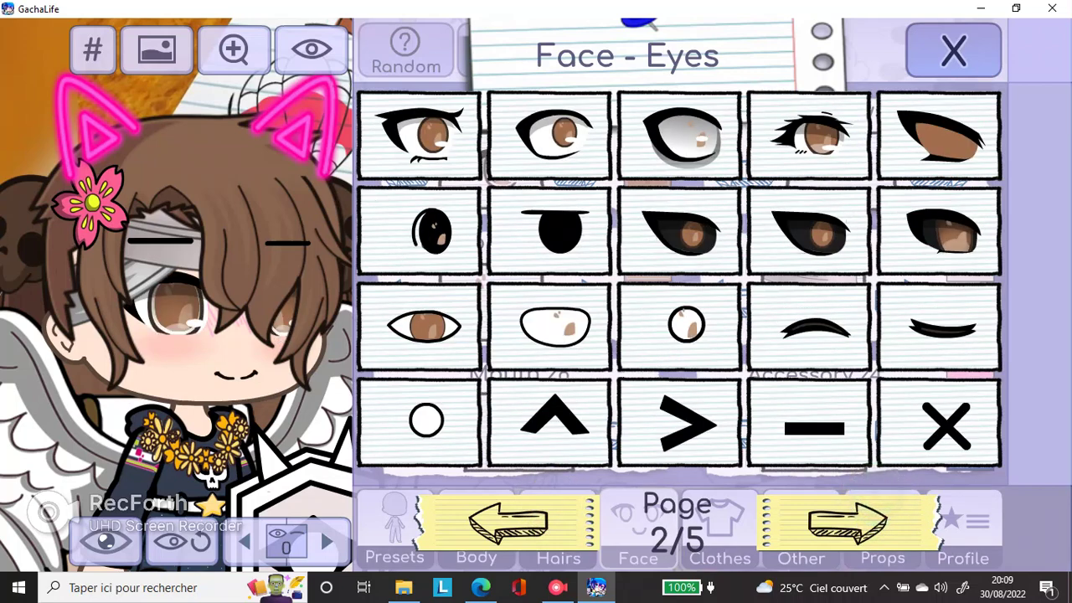
click(816, 134)
click(953, 50)
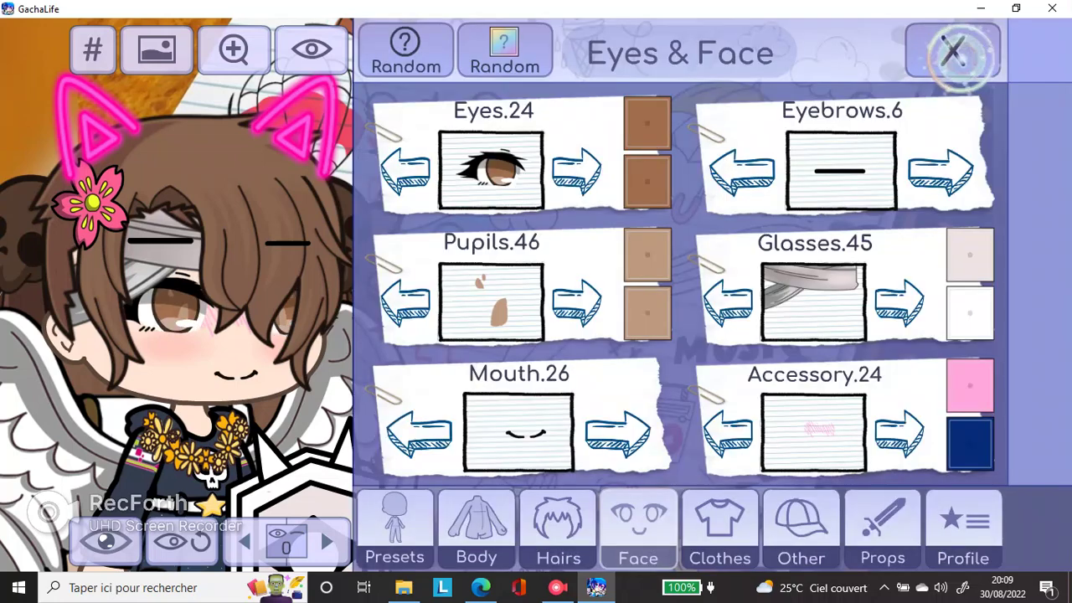
Try the orange-tinted goggles from page 1 of the glasses collection, and the four face-shading overlays from page 2
click(787, 340)
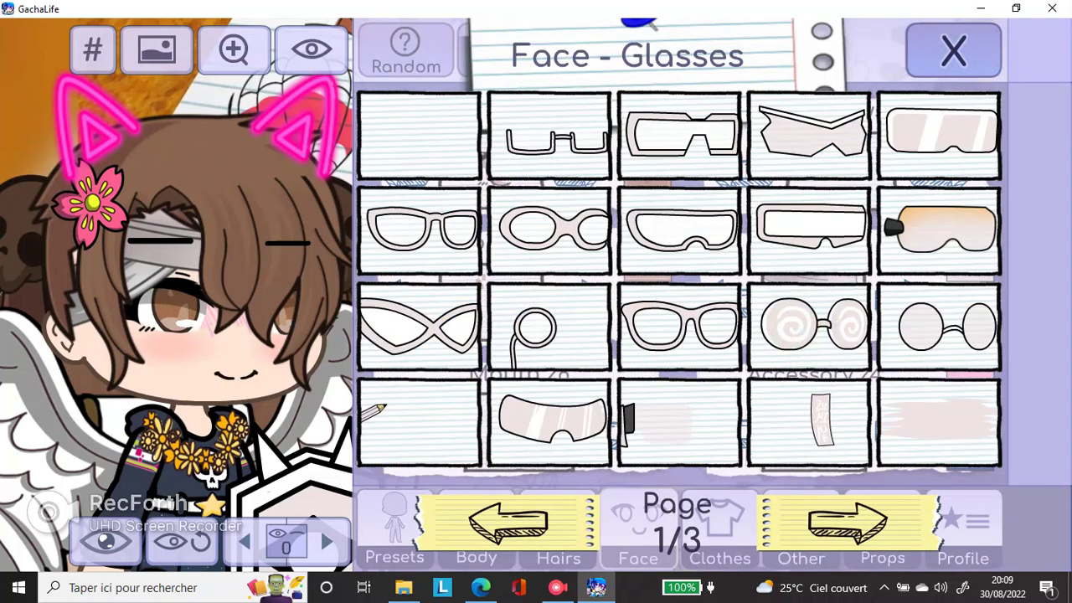
click(938, 228)
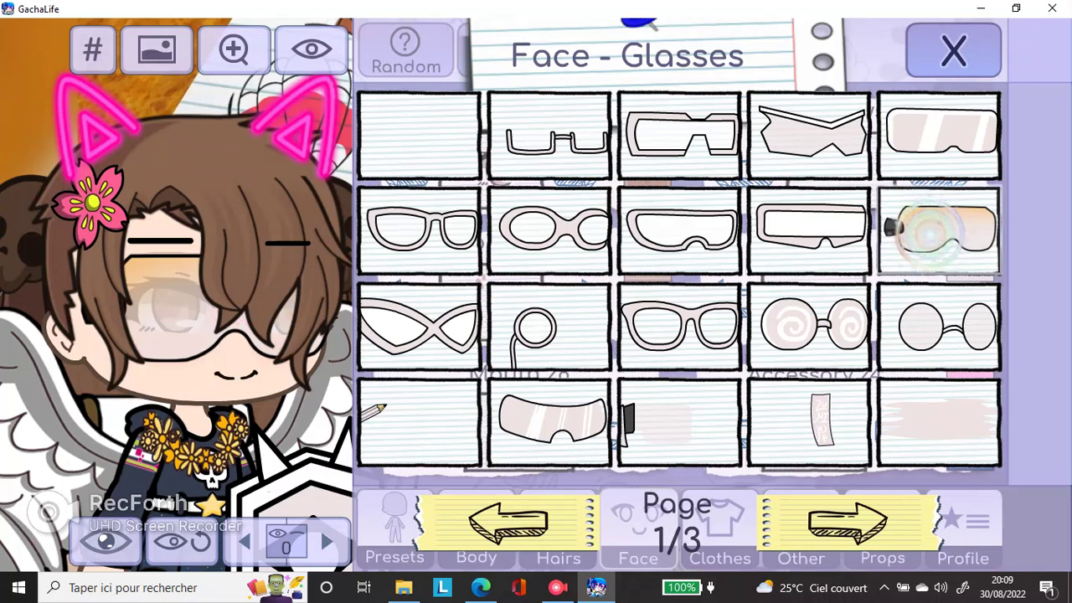
click(847, 521)
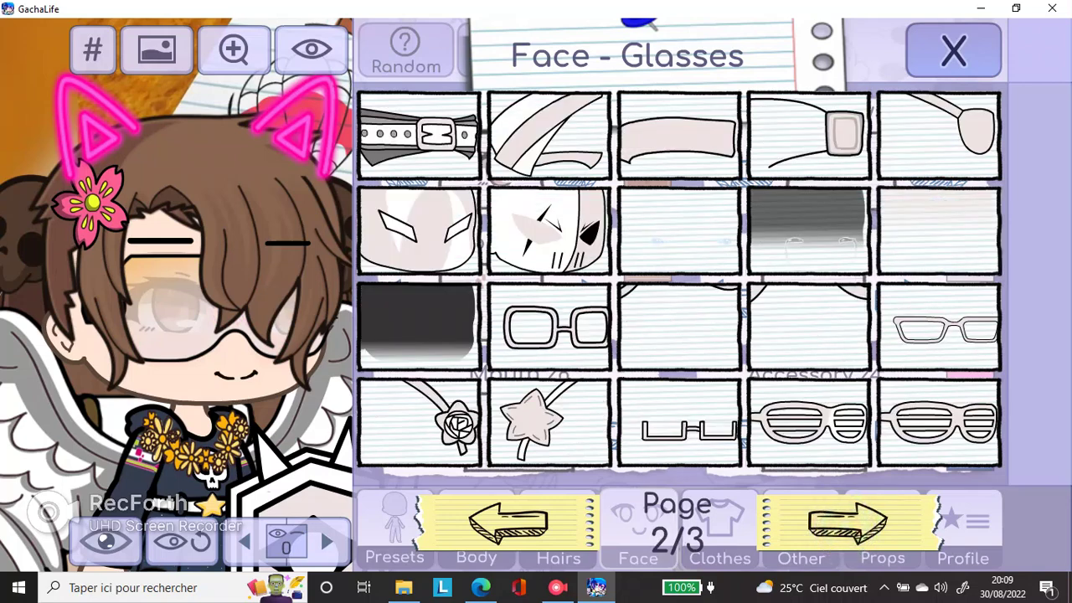
click(678, 231)
click(808, 230)
click(938, 231)
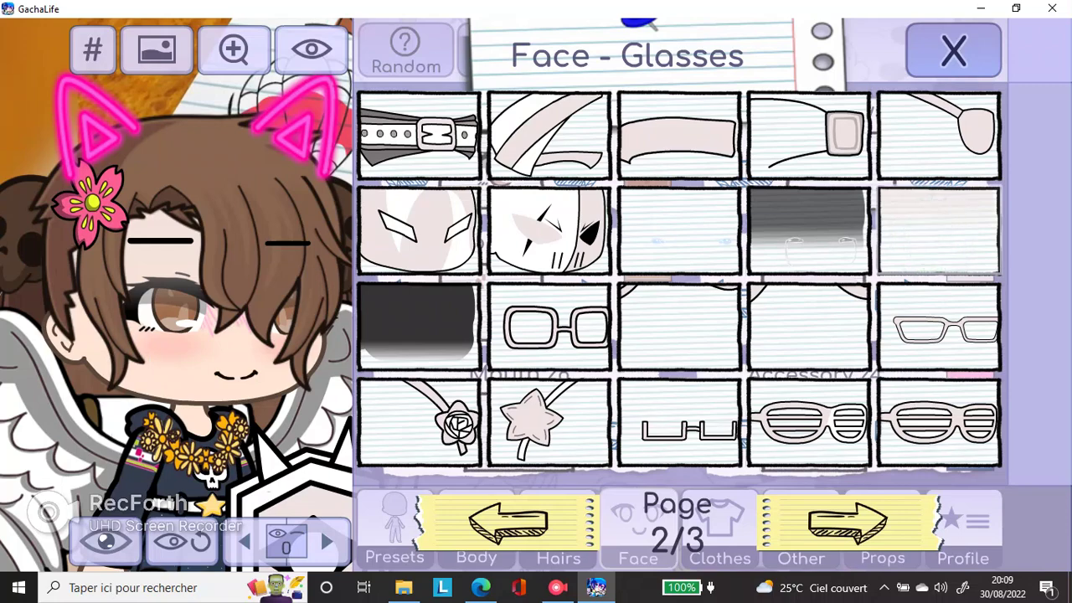
click(419, 325)
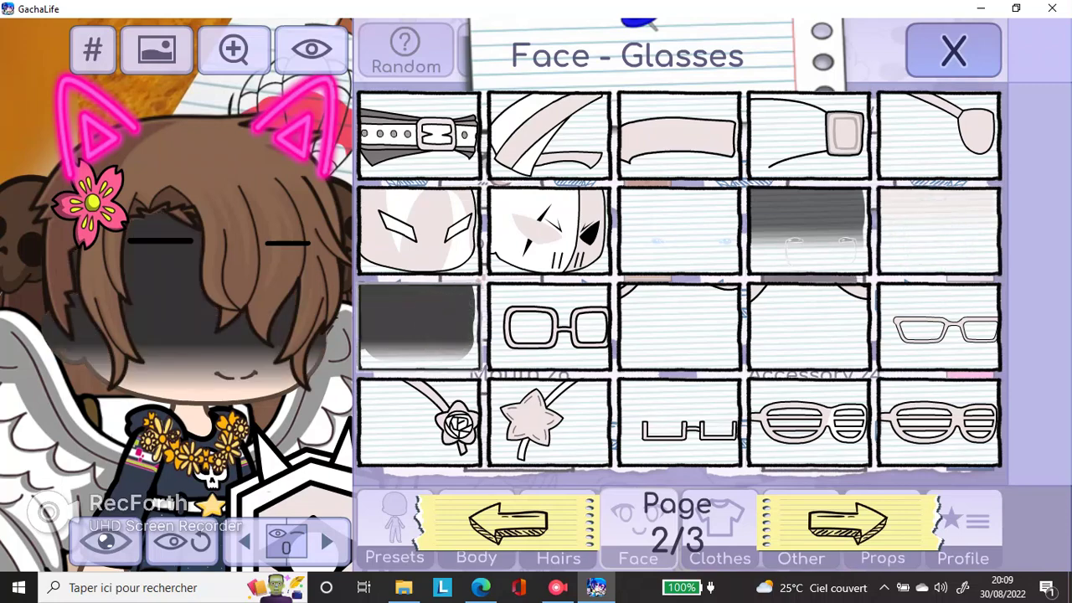
Apply the grey head bandage from page 3 of the glasses collection, switching briefly to the aviator glasses and back
click(830, 523)
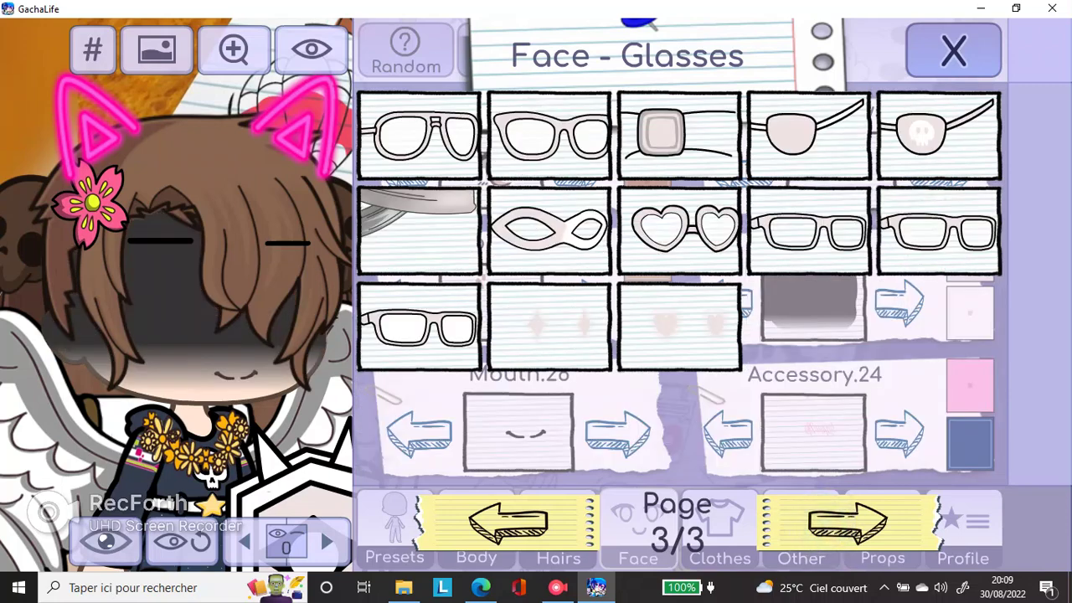
click(419, 230)
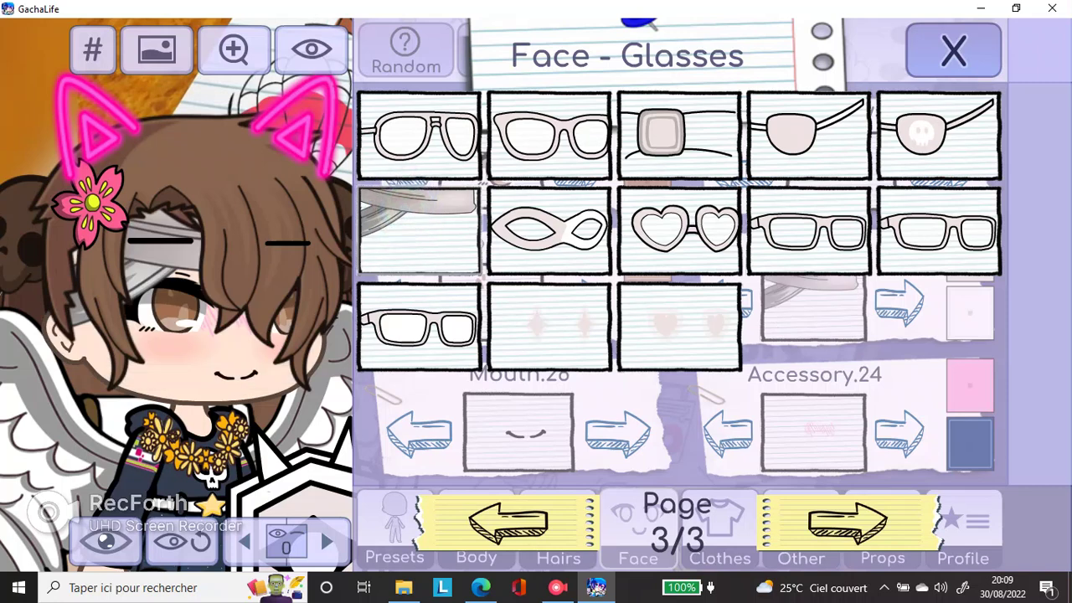
click(419, 135)
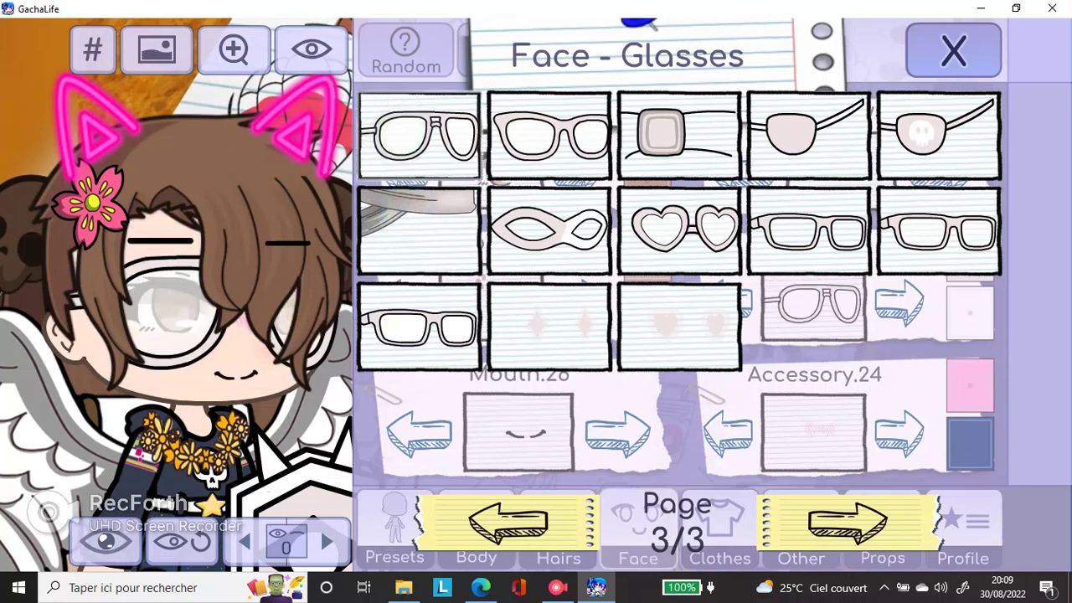
click(419, 231)
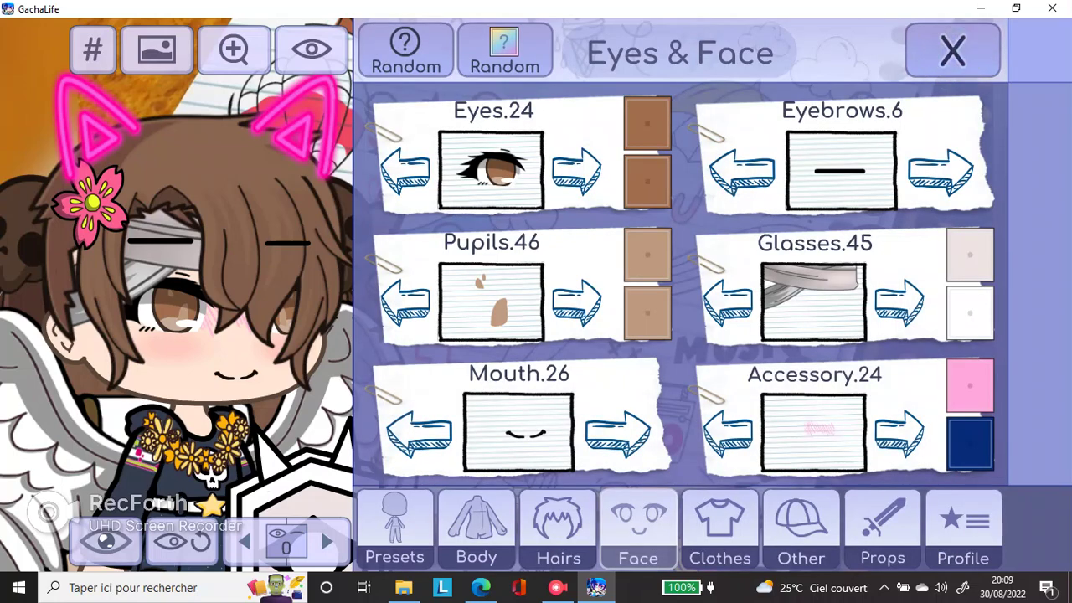
Try the crossed plaster and cheek dot from page 1 of the face accessories, and the scribbled cheek blush from page 2
click(812, 437)
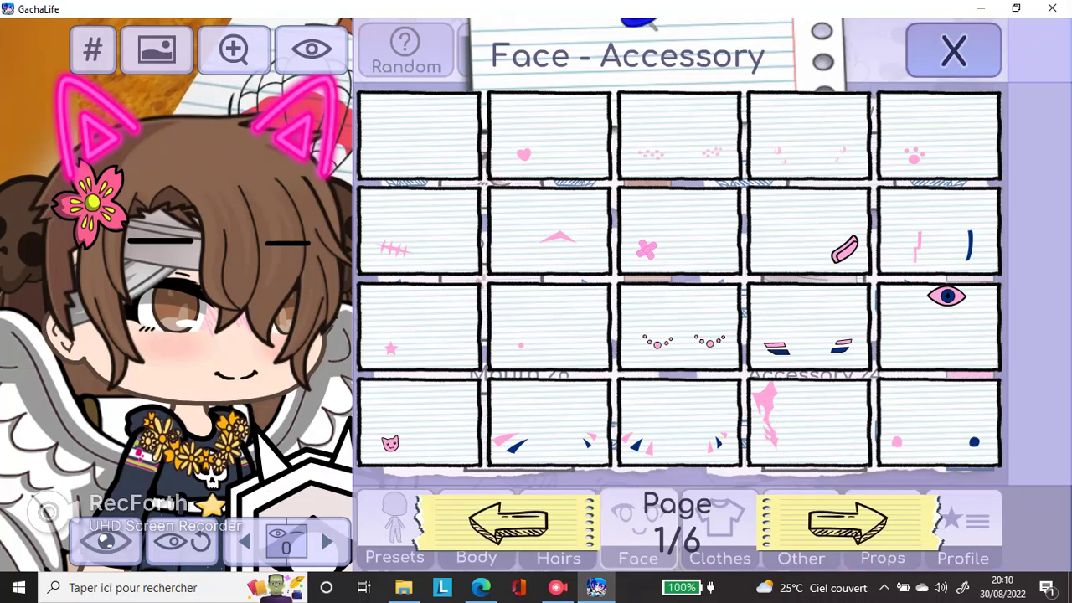
click(651, 237)
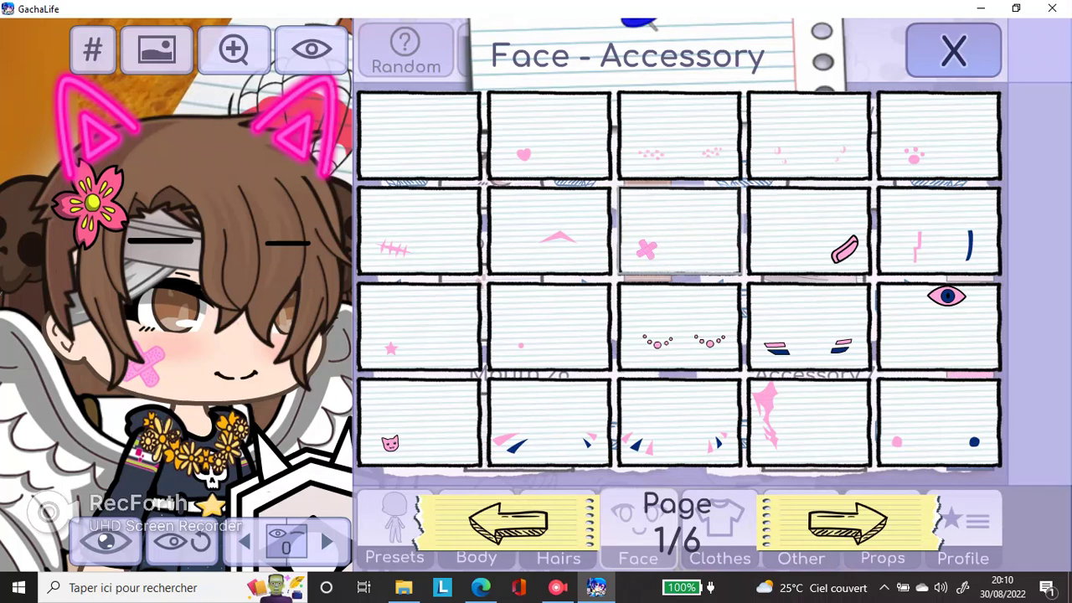
click(584, 339)
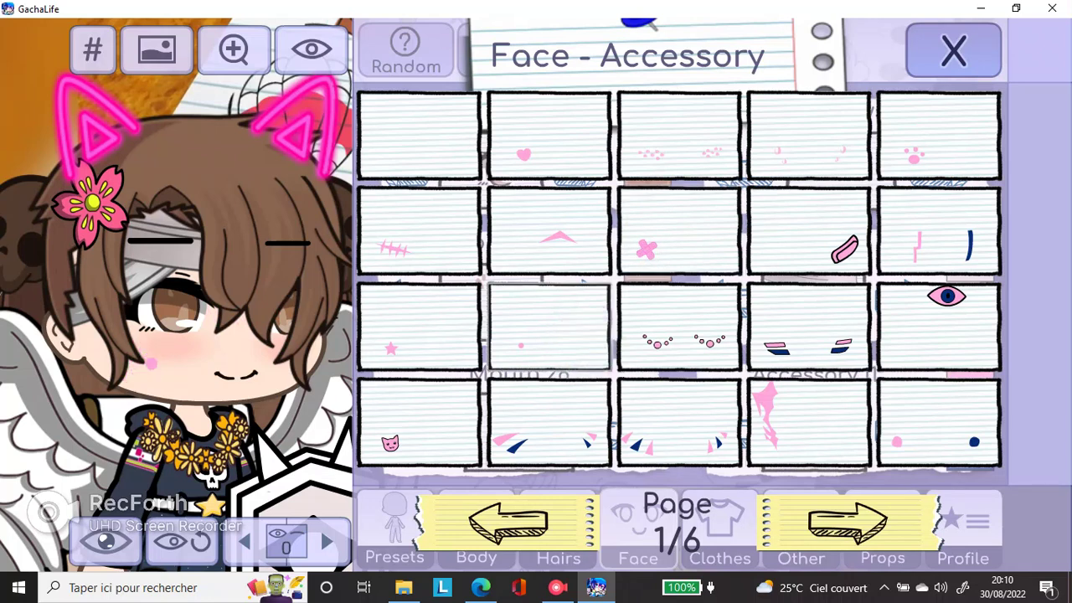
click(847, 522)
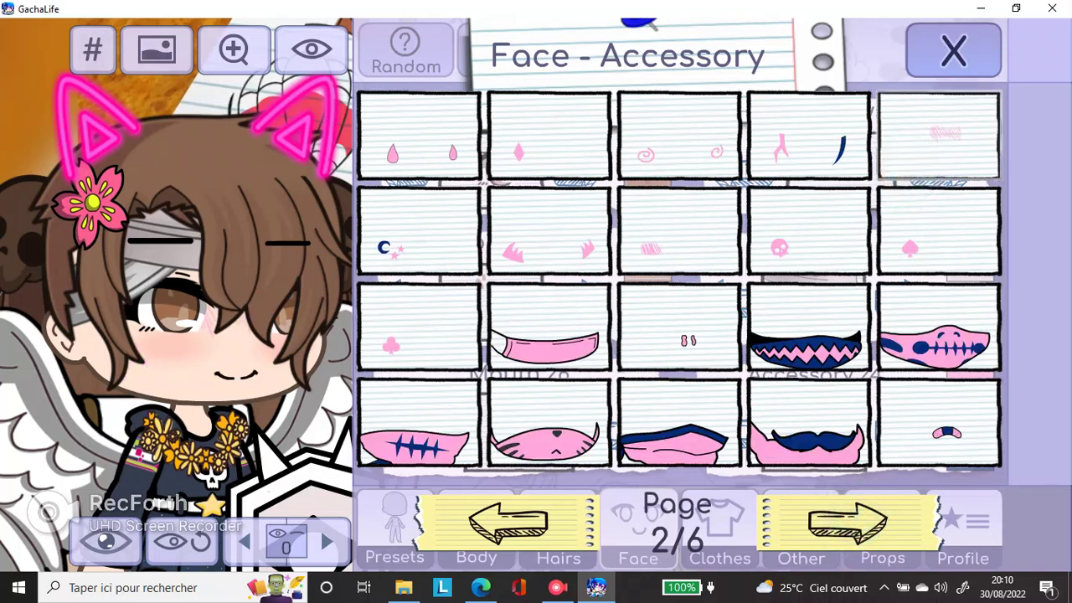
click(675, 237)
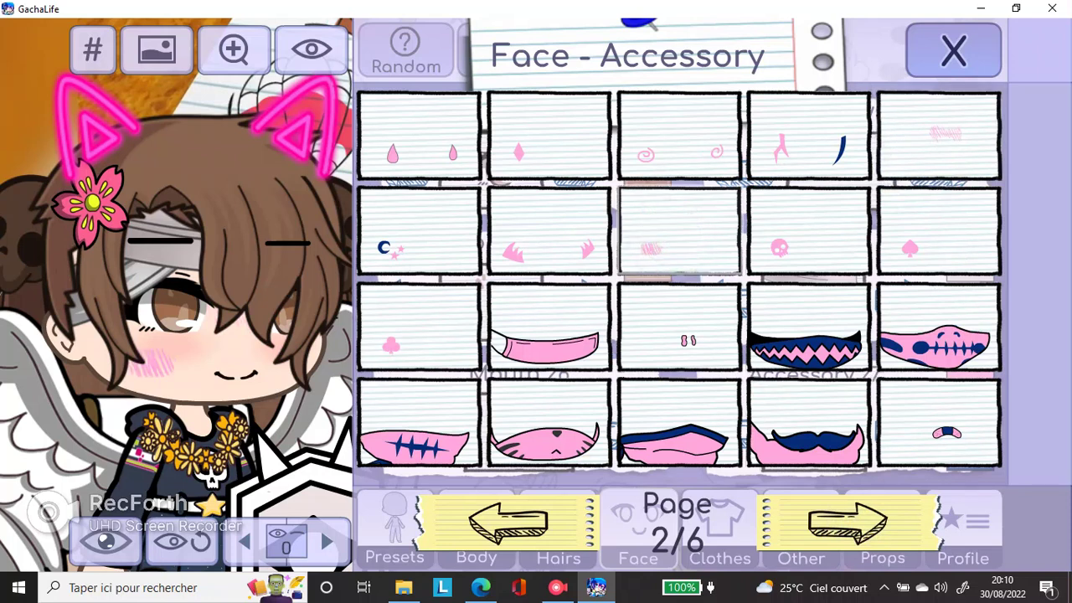
Try the pink cat whiskers and the ring earrings from page 3 of the face accessories, ending on the whiskers
click(848, 522)
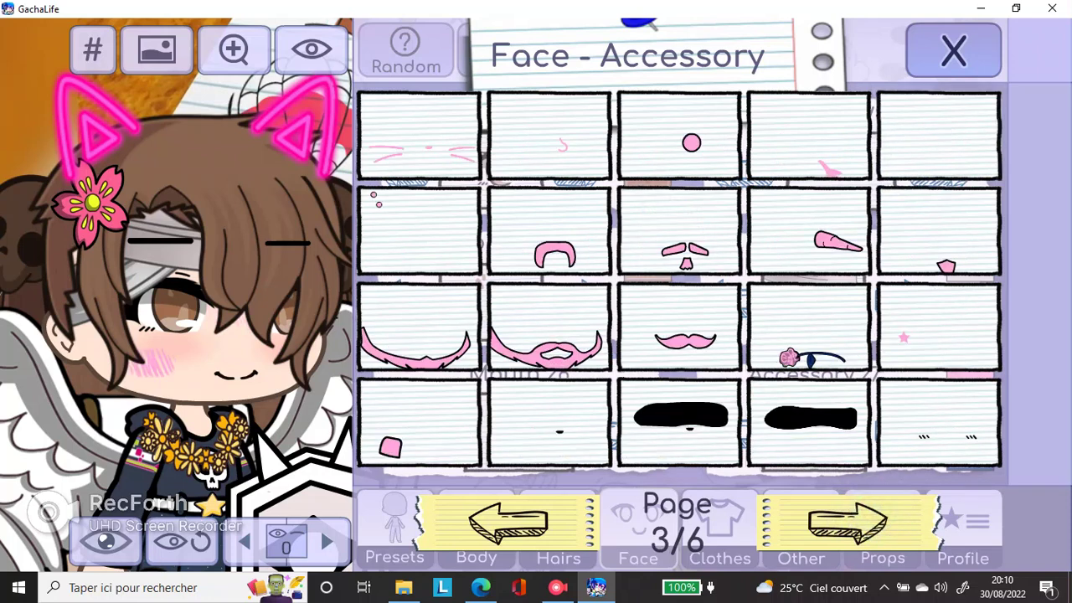
click(434, 150)
click(903, 143)
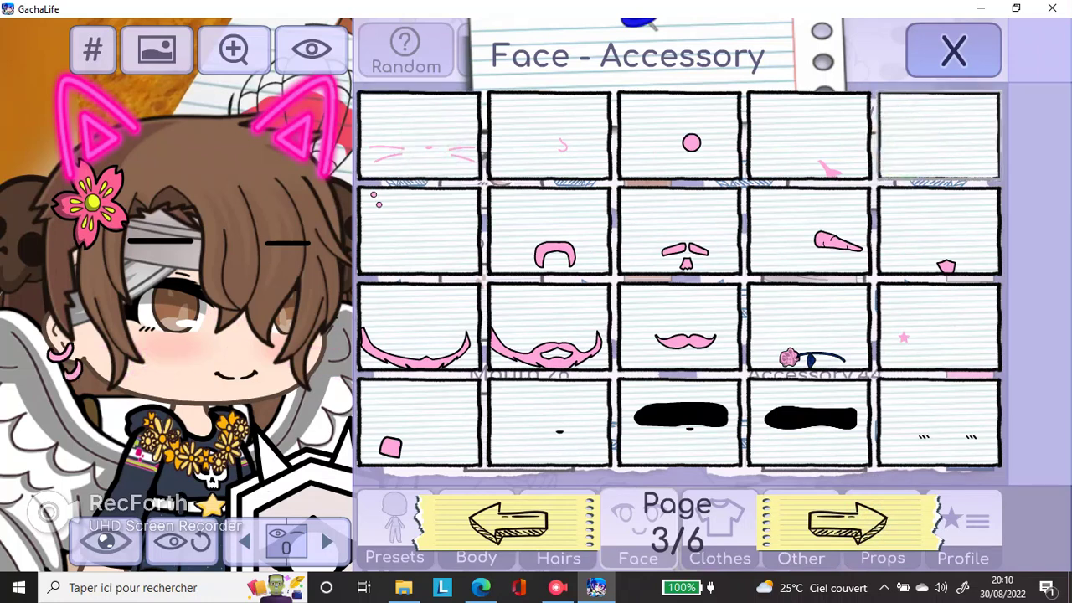
click(476, 168)
Try the heavy lower lashes, three-dot cheek mark and faint nose line from page 4 of the face accessories
click(853, 523)
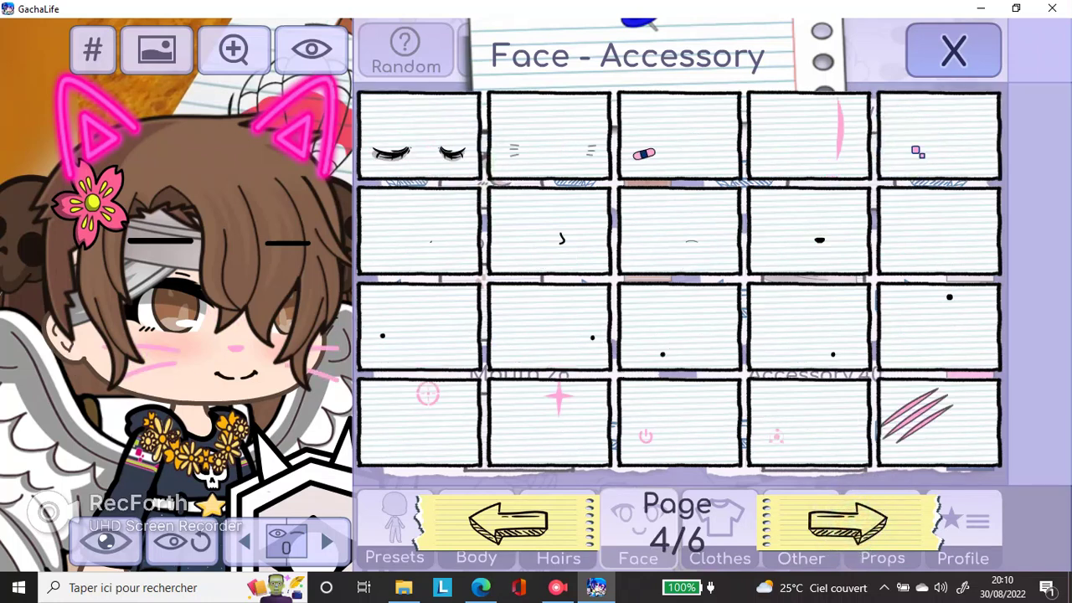
click(418, 134)
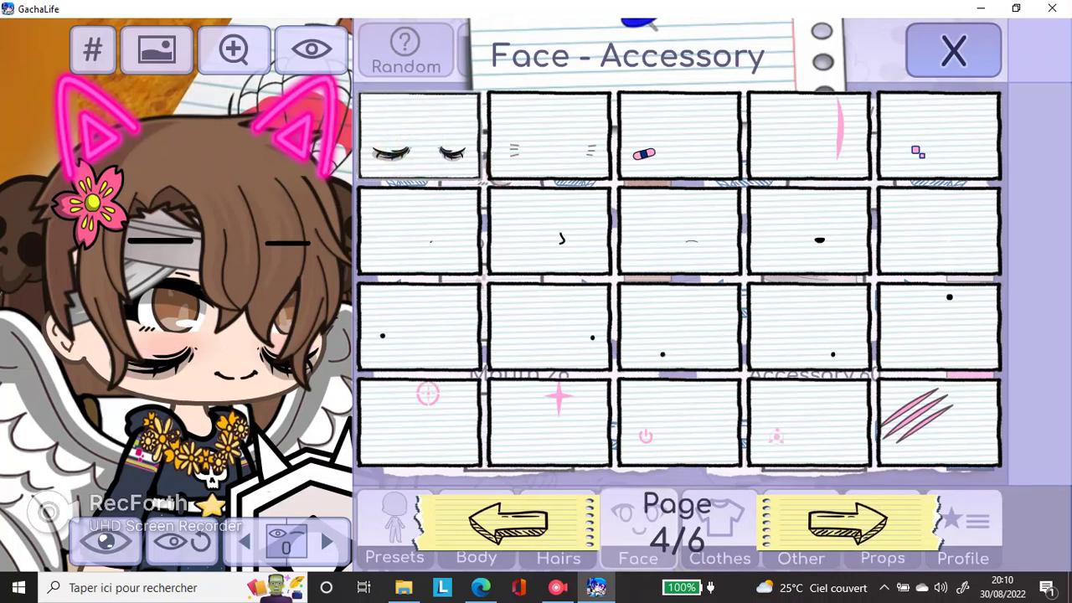
click(779, 424)
click(709, 211)
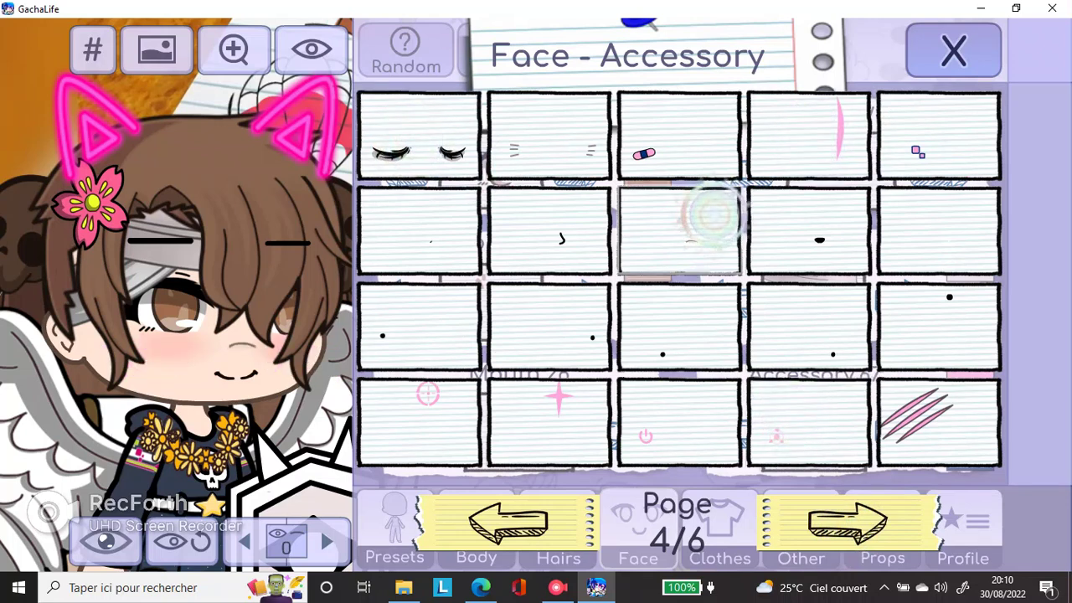
Browse the remaining face accessory pages, reapply the pink nose scribble from page 2 and close the collection
click(848, 523)
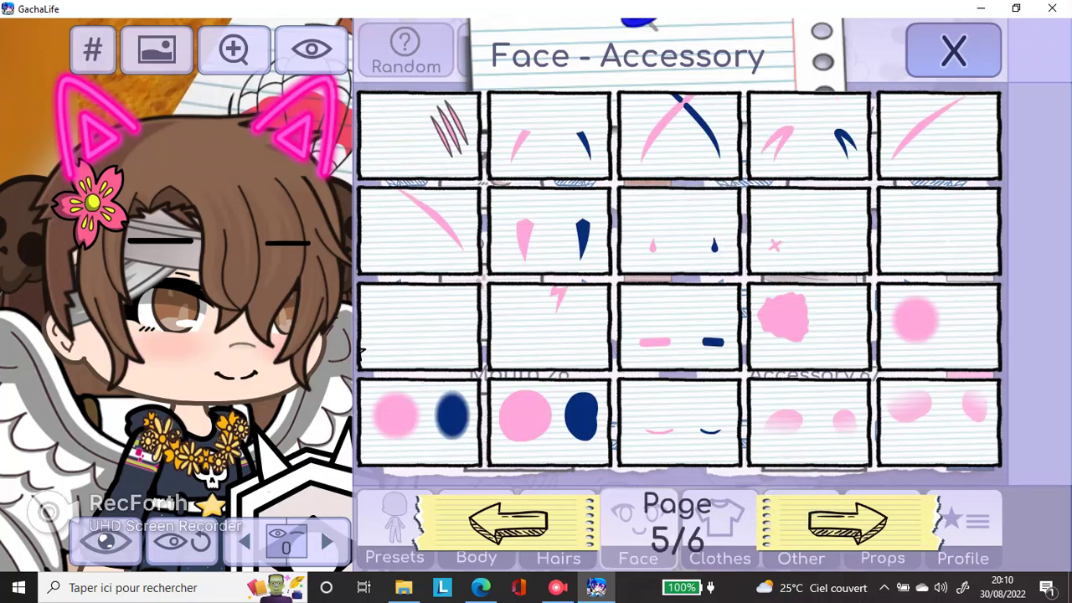
click(848, 524)
click(848, 523)
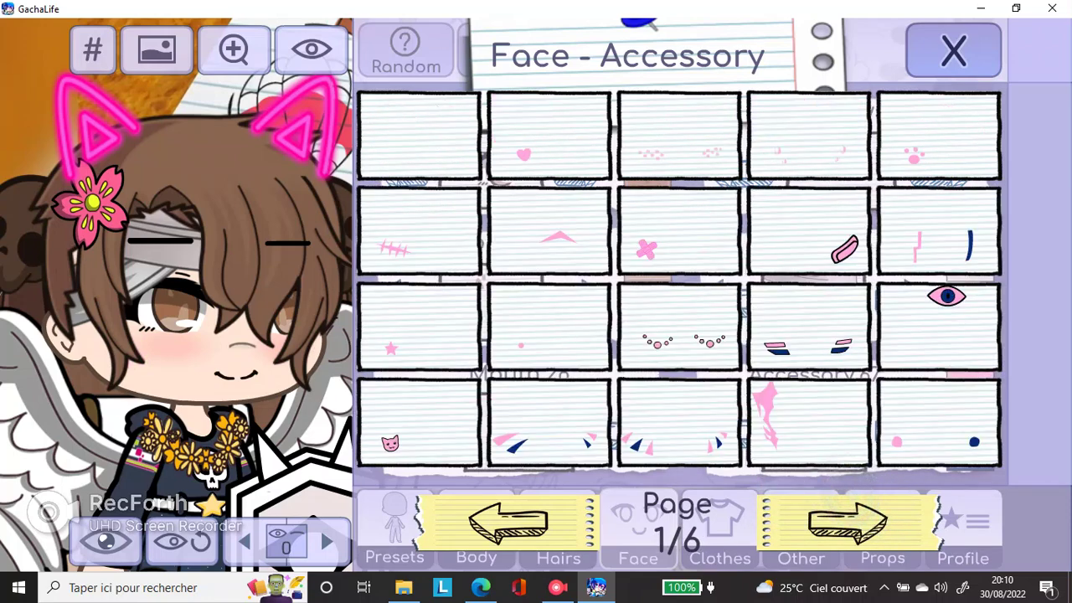
click(848, 523)
click(847, 524)
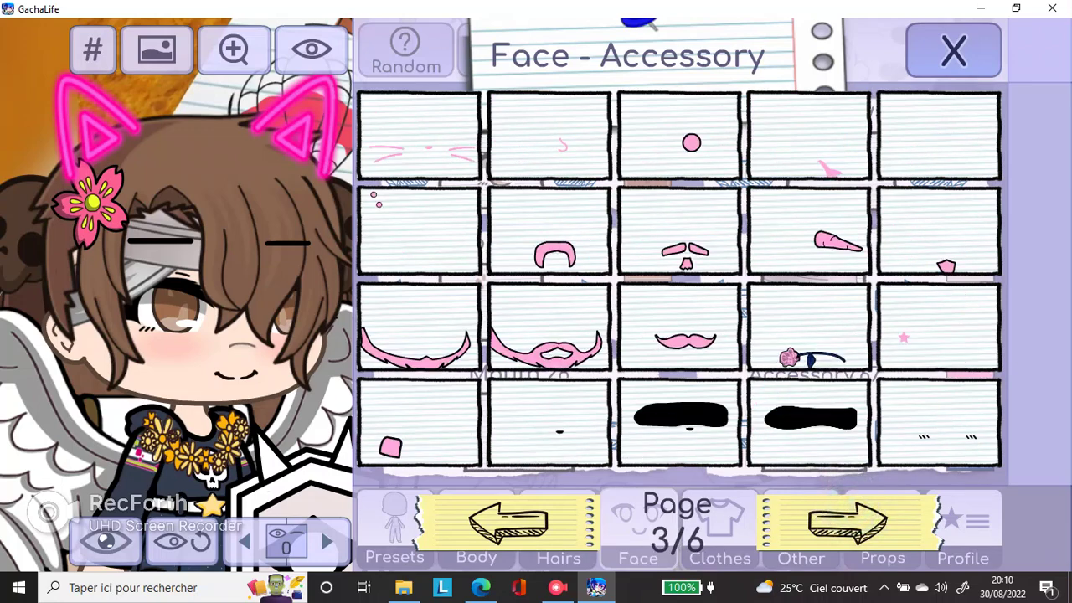
click(508, 523)
click(938, 134)
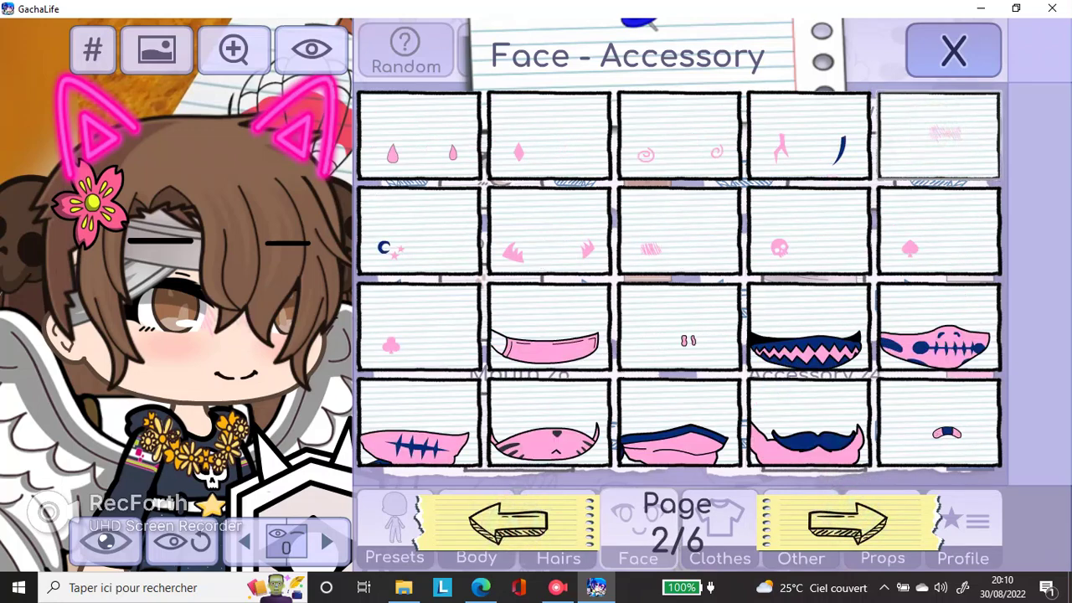
click(953, 52)
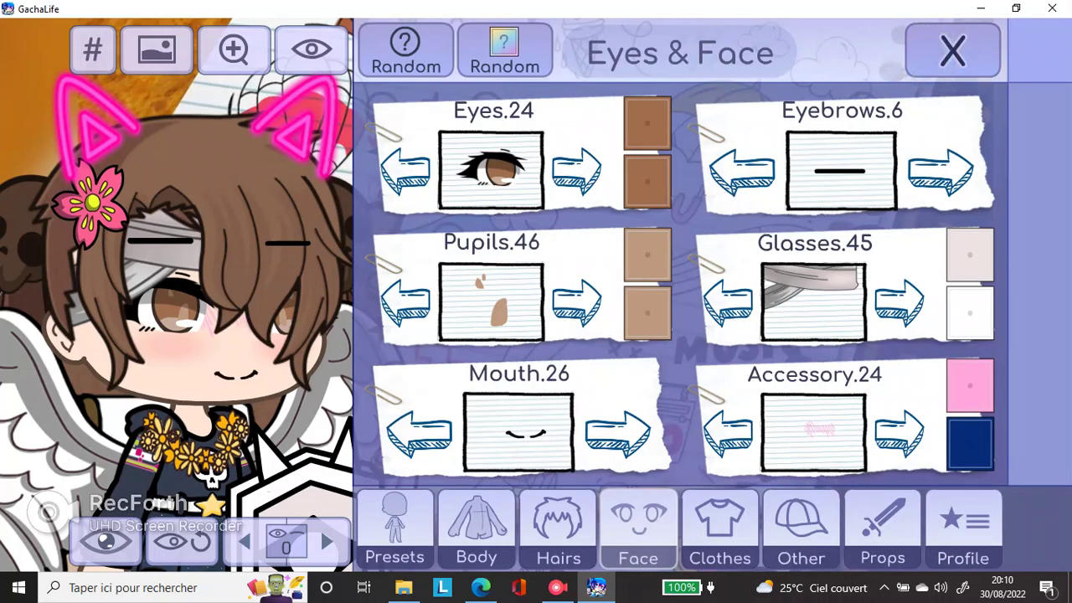
Try the plain pink-hemmed shirt, first on page 1 of the shirt collection, as the character's shirt
click(720, 528)
click(506, 152)
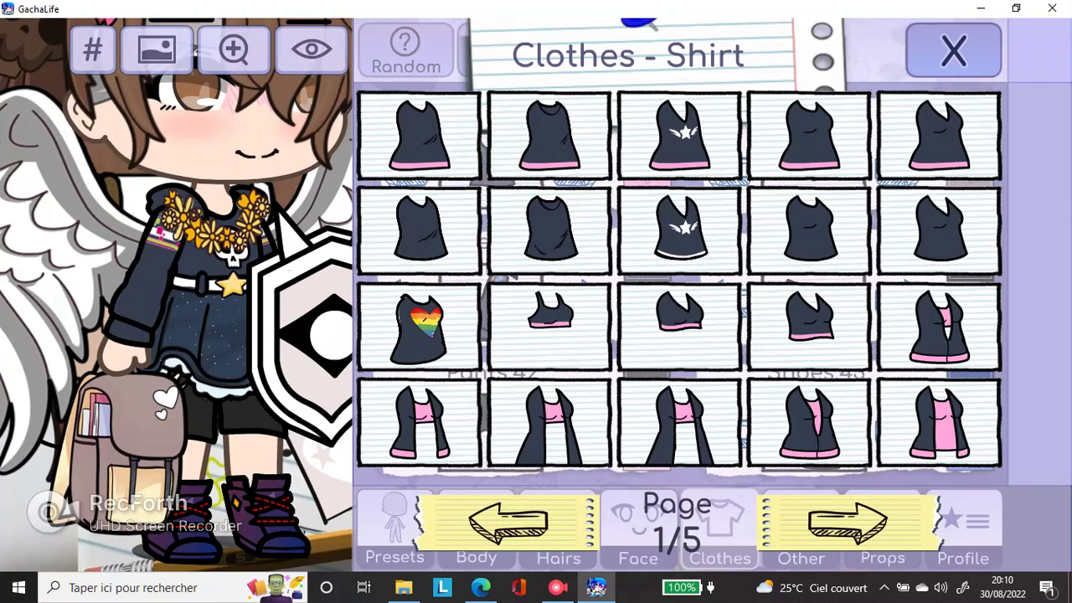
click(419, 134)
click(953, 52)
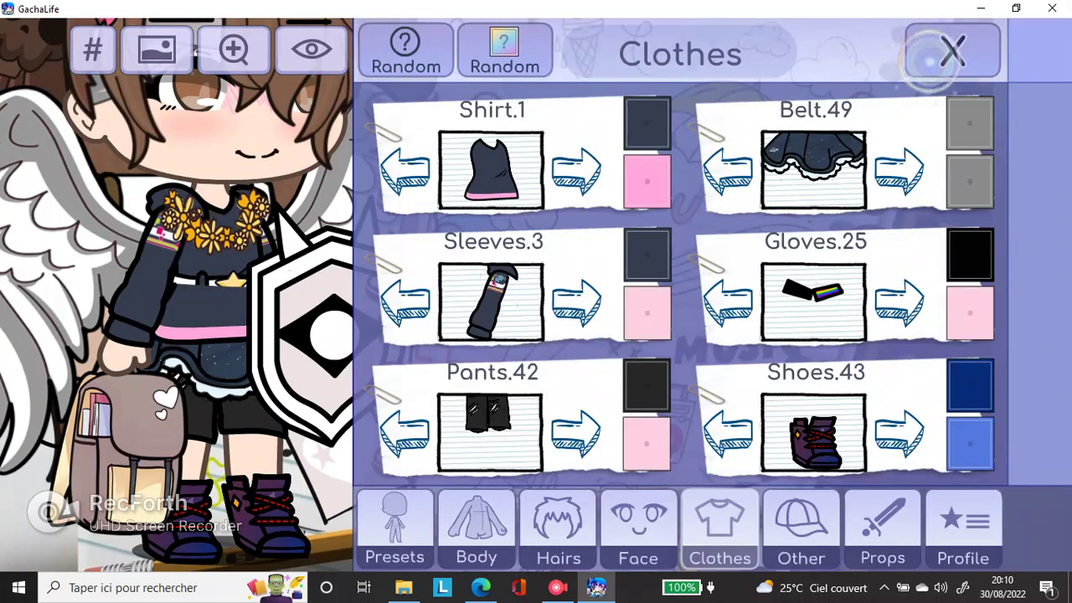
Browse the shirt collection through page 5, apply the dark skull shirt from page 4 and close the collection
click(491, 168)
click(847, 521)
click(848, 521)
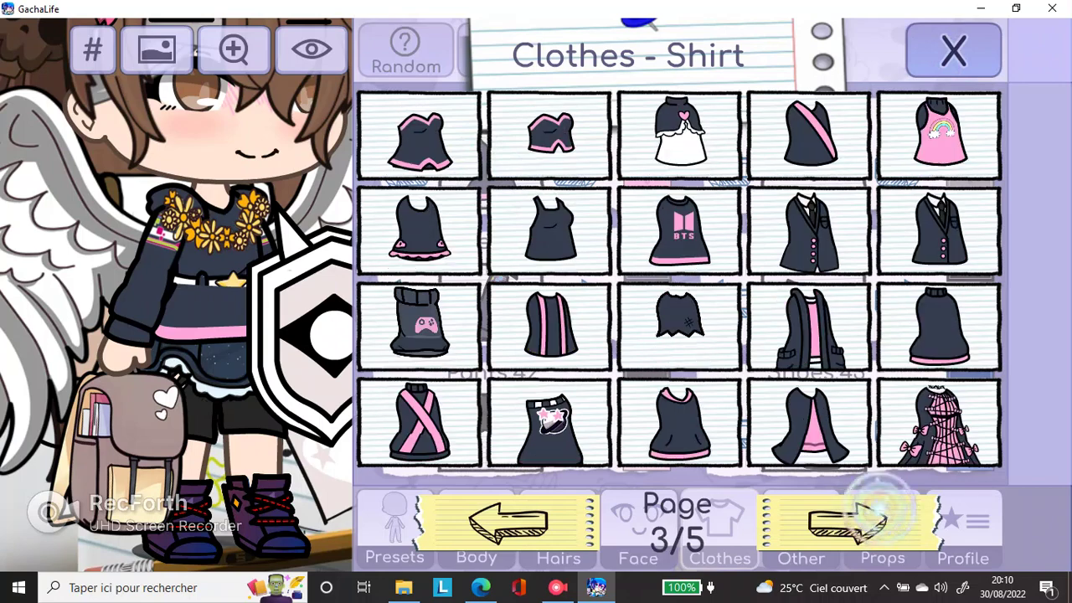
click(848, 521)
click(848, 521)
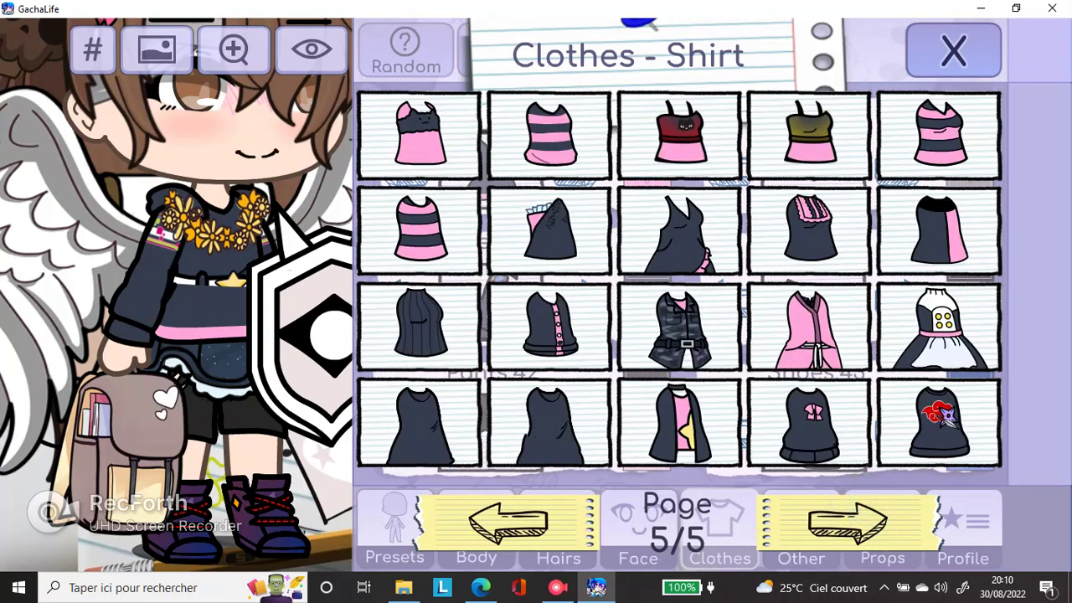
click(848, 521)
click(509, 521)
click(508, 521)
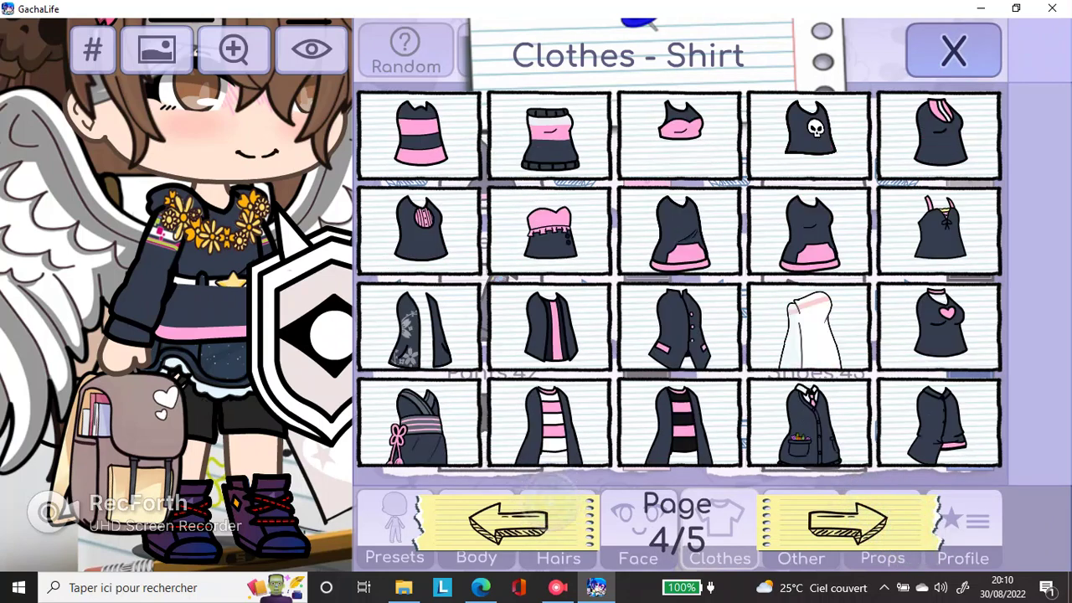
click(809, 134)
click(953, 50)
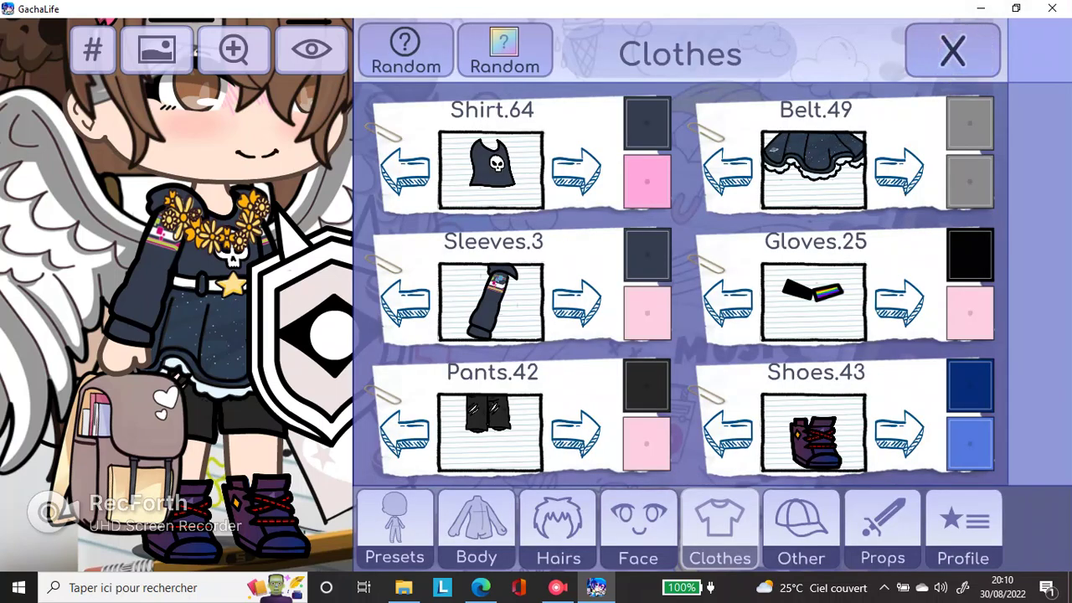
Try the panda skirt, the gathered ruffled skirt, the long lace-hemmed skirt and the side-tied wrap from page 1 of the belt collection
click(830, 155)
click(680, 130)
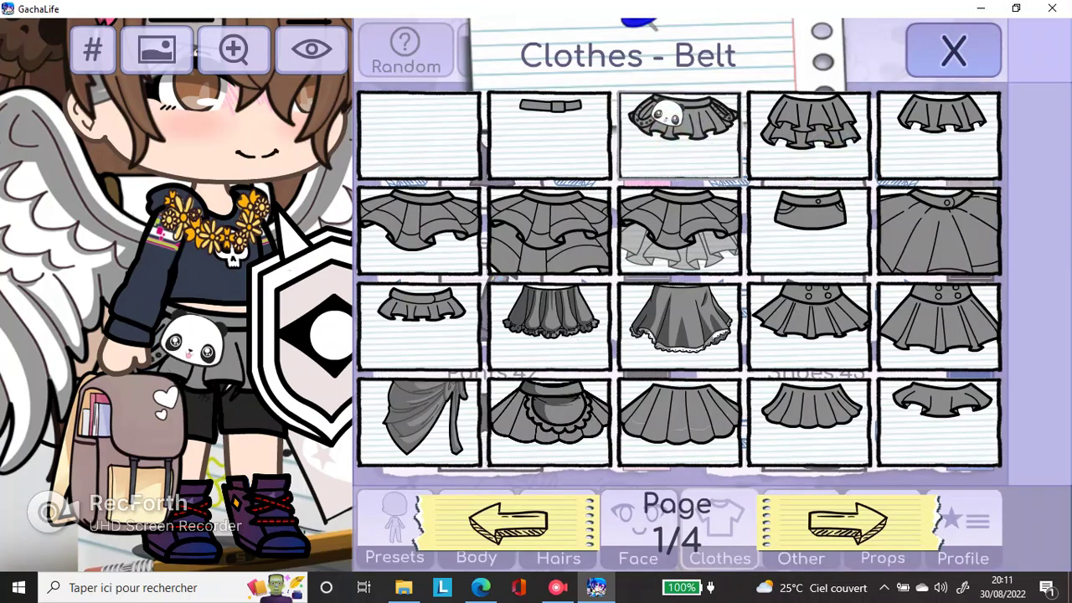
click(549, 327)
click(680, 326)
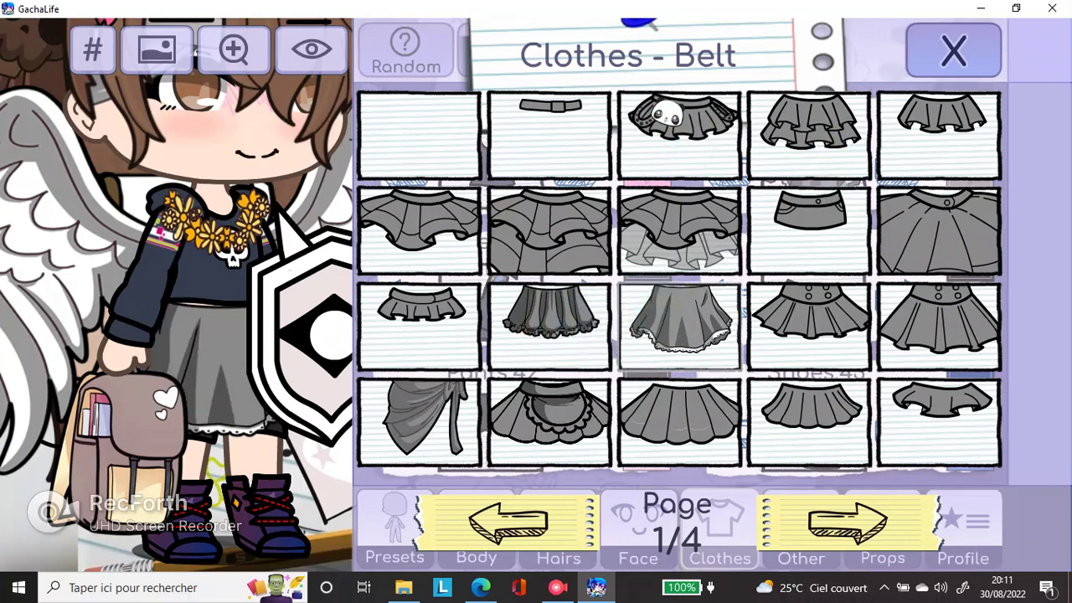
click(418, 419)
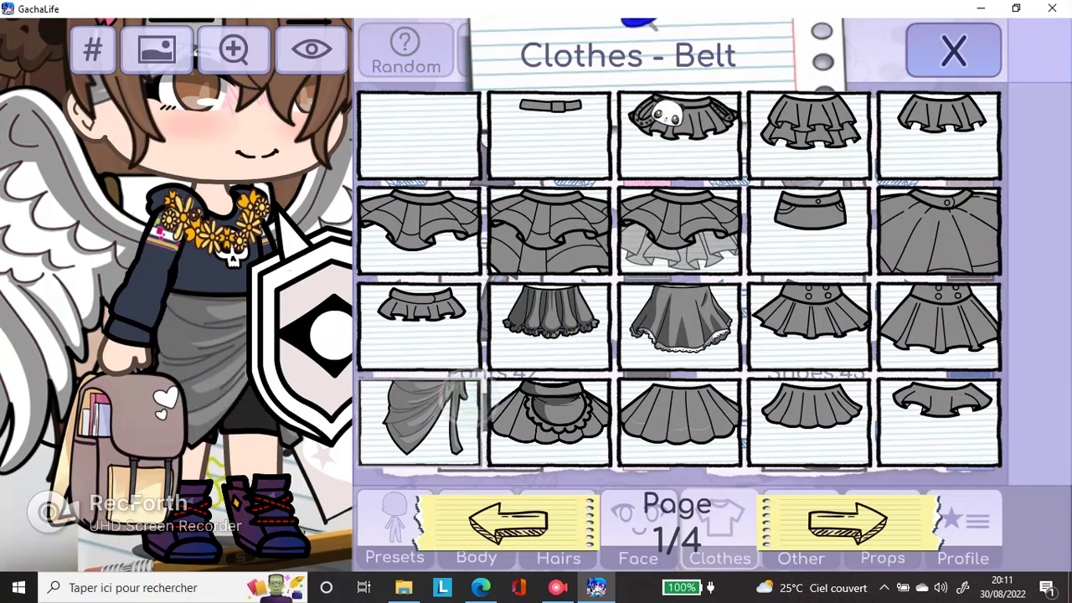
Browse the belt collection through page 4, reapply the starry navy skirt from page 3 and close the collection
click(848, 521)
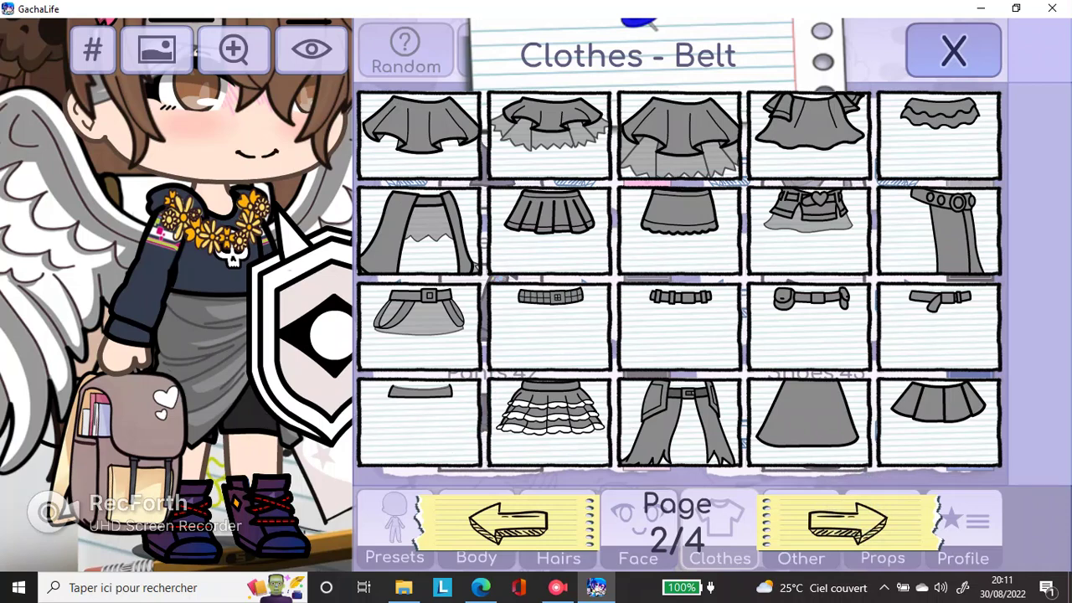
click(848, 521)
click(938, 228)
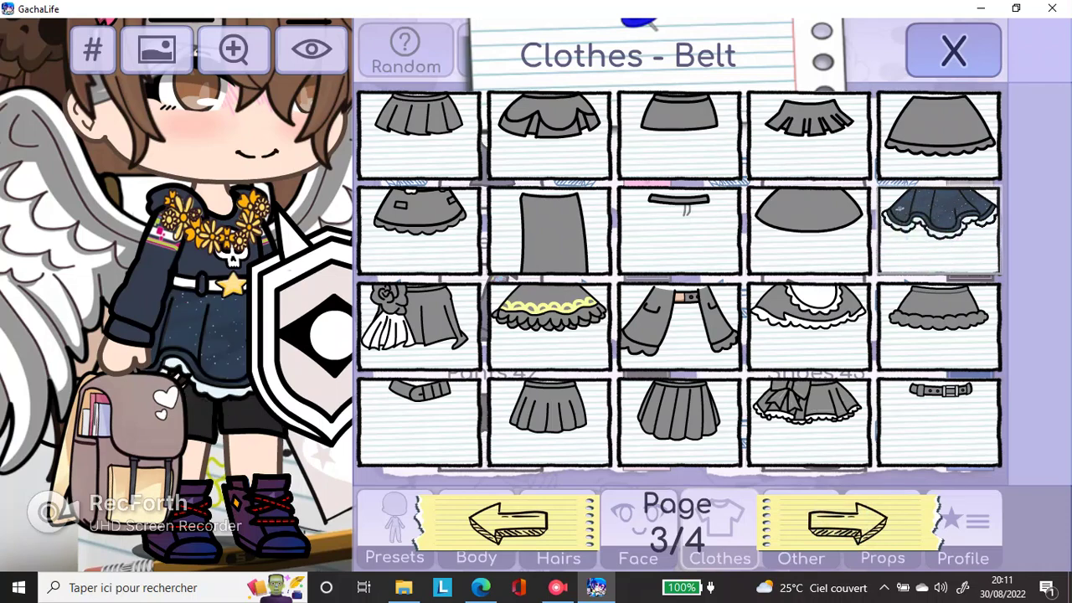
click(508, 521)
click(848, 521)
click(847, 521)
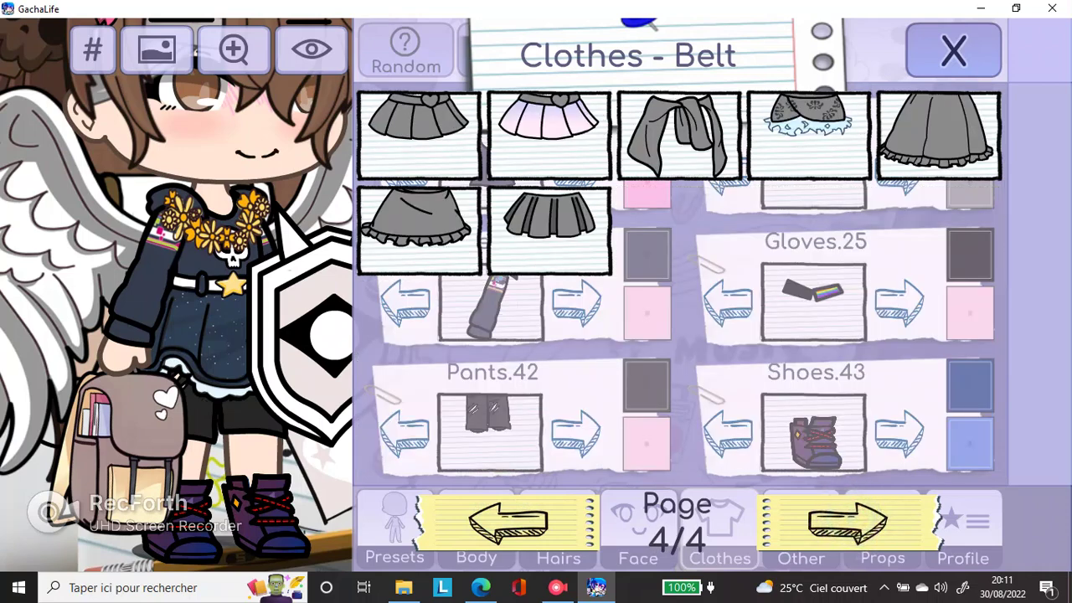
click(848, 521)
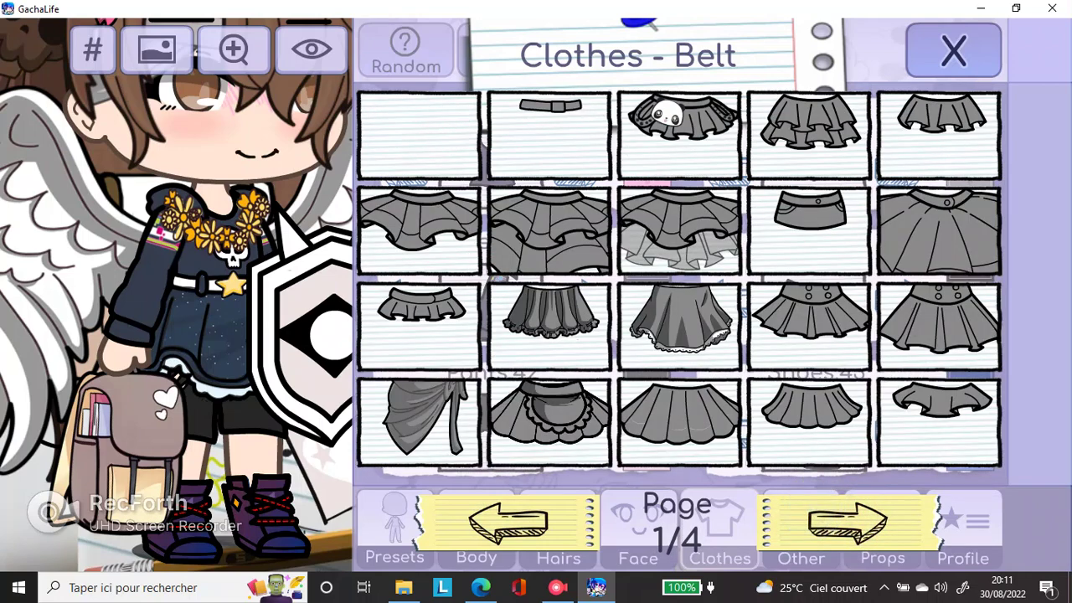
click(953, 50)
Look over page 1 of the glove collection and all four pages of the sleeve collection
click(821, 302)
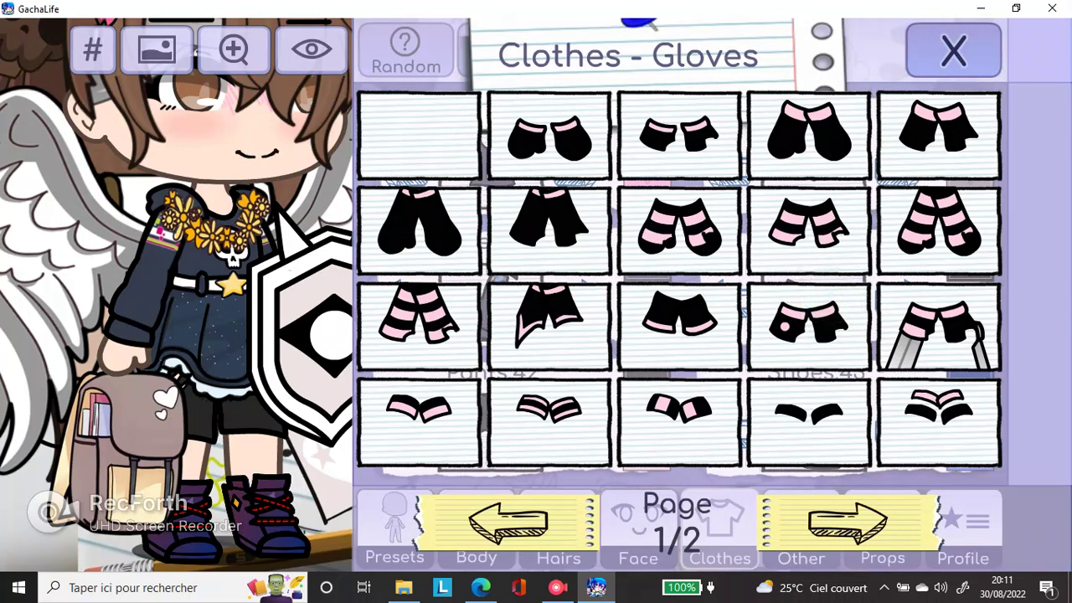
click(953, 50)
click(502, 303)
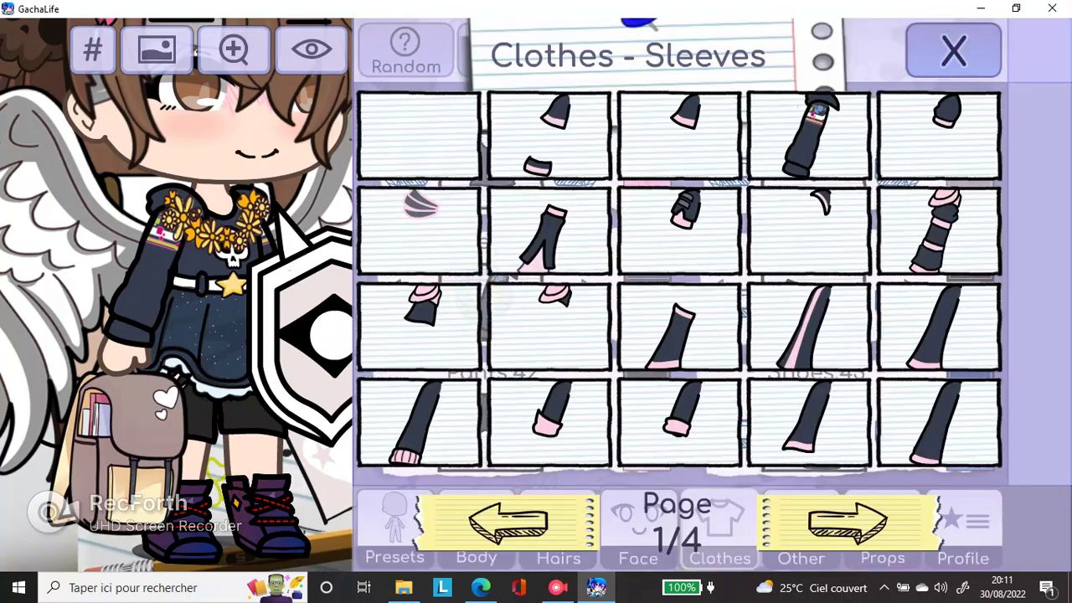
click(808, 134)
click(864, 518)
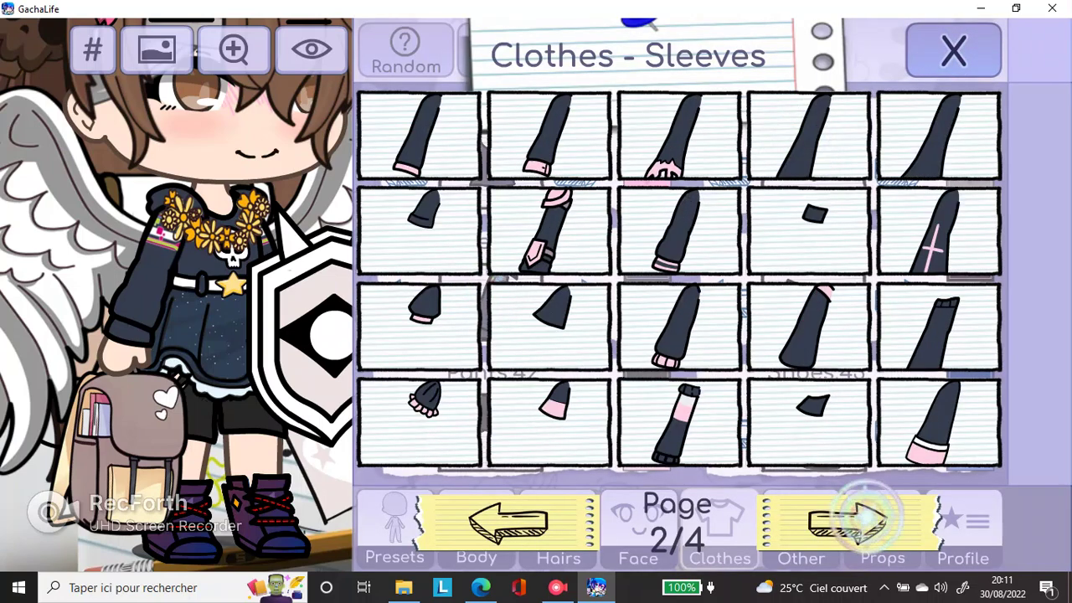
click(864, 517)
click(848, 521)
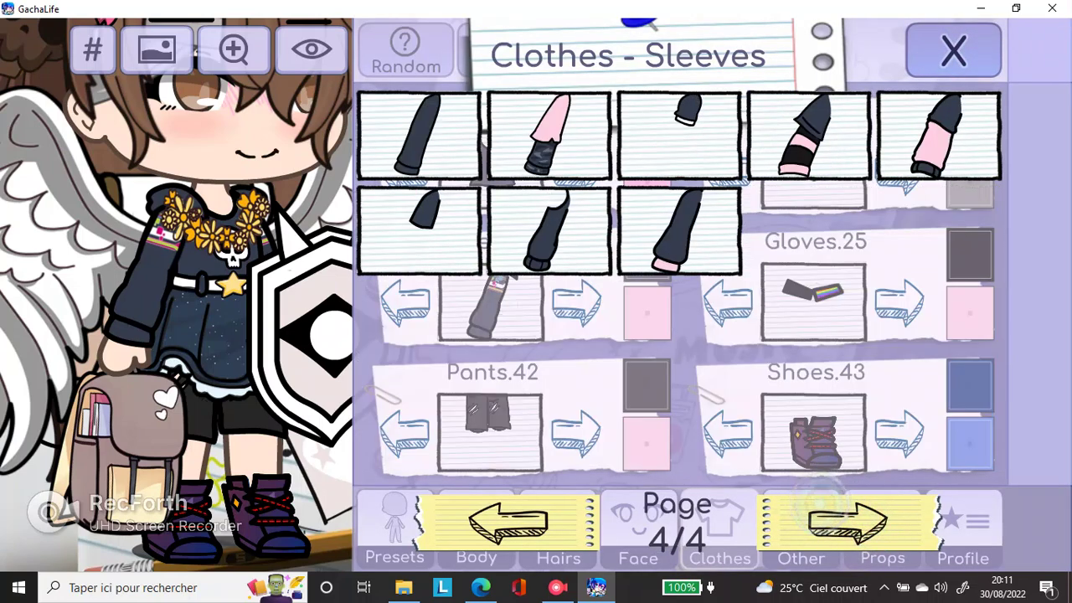
click(508, 521)
click(508, 521)
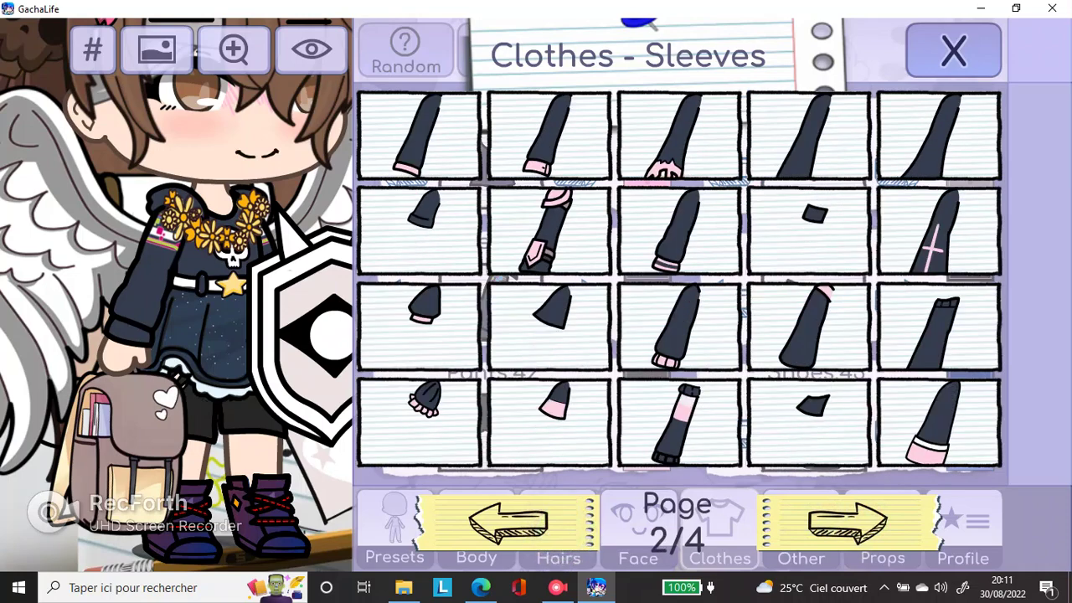
click(969, 52)
Remove the character's sleeves with the empty option on page 1 of the sleeve collection
click(490, 301)
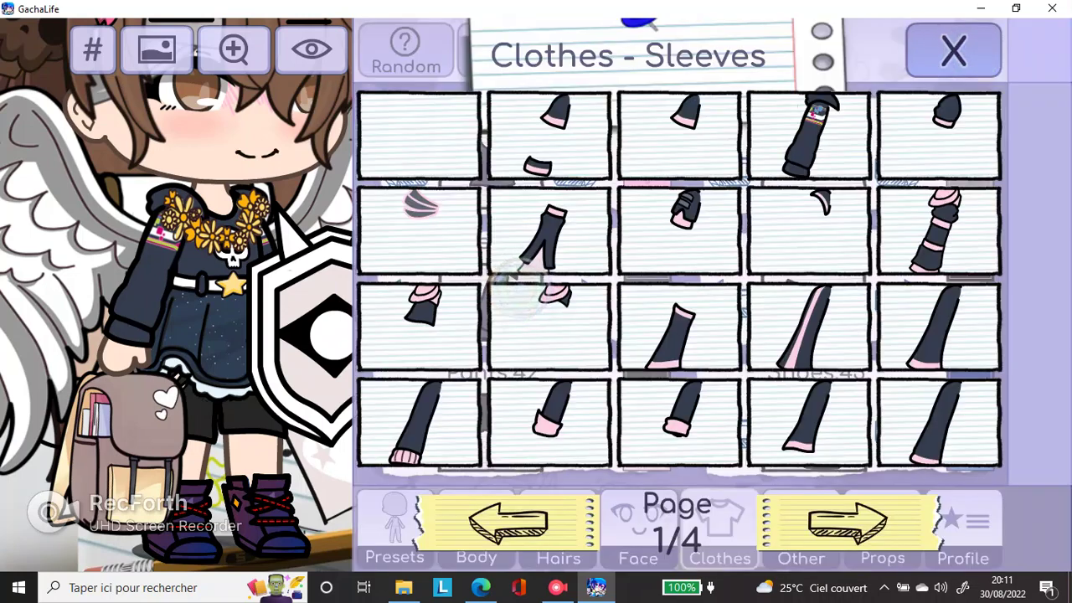
click(435, 138)
click(954, 51)
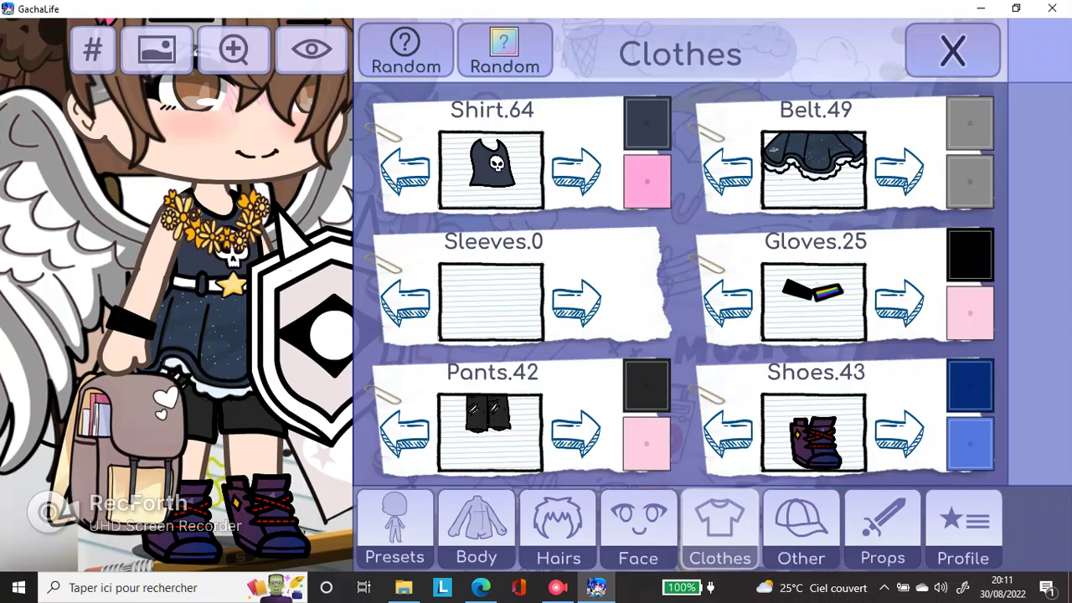
Remove the character's shield with the empty shield option in the props, and return to the clothes
click(883, 527)
click(642, 430)
click(419, 134)
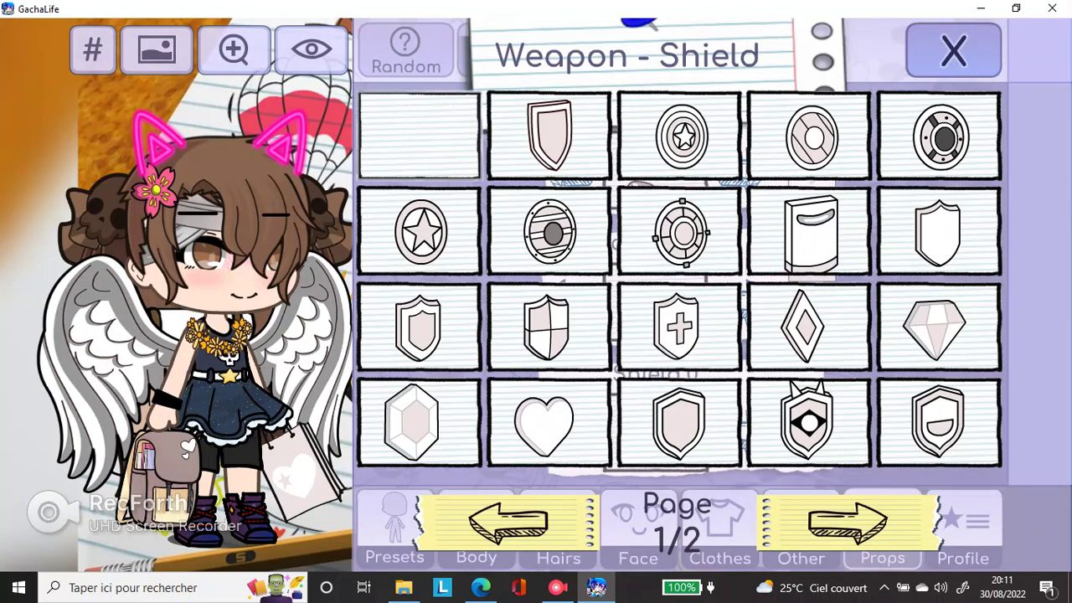
click(953, 50)
click(720, 528)
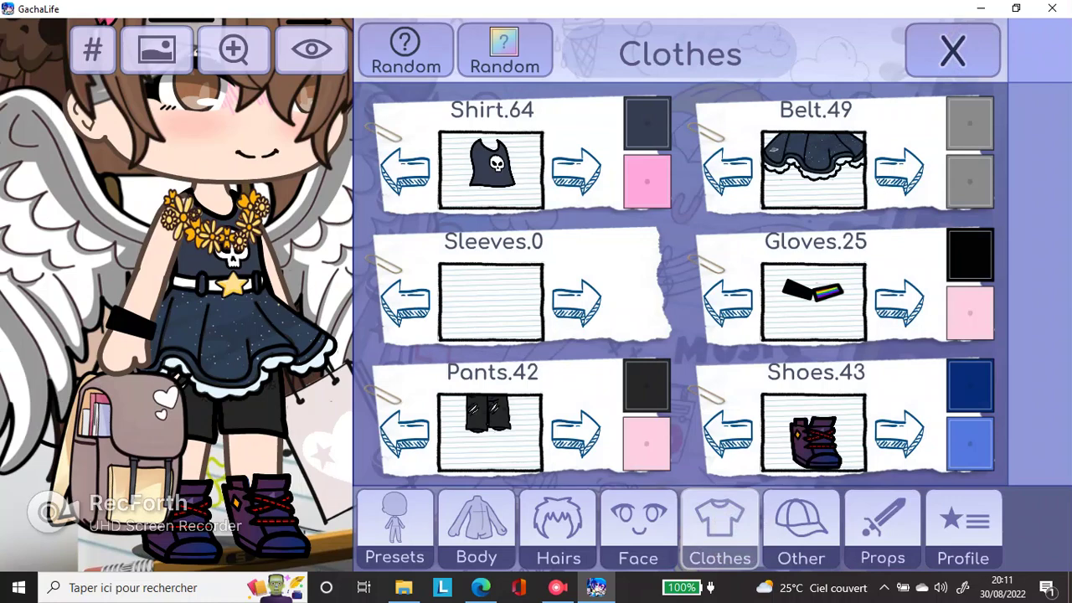
Try the very short patterned shorts from page 3 of the pants collection, and reapply the ripped black shorts beside them
click(490, 423)
click(848, 523)
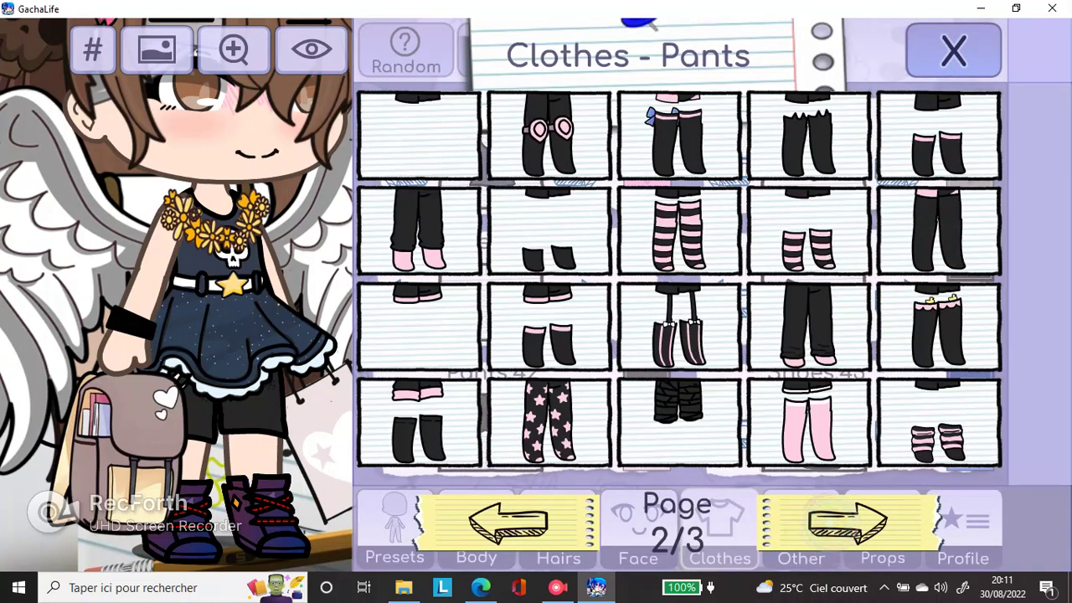
click(847, 523)
click(678, 134)
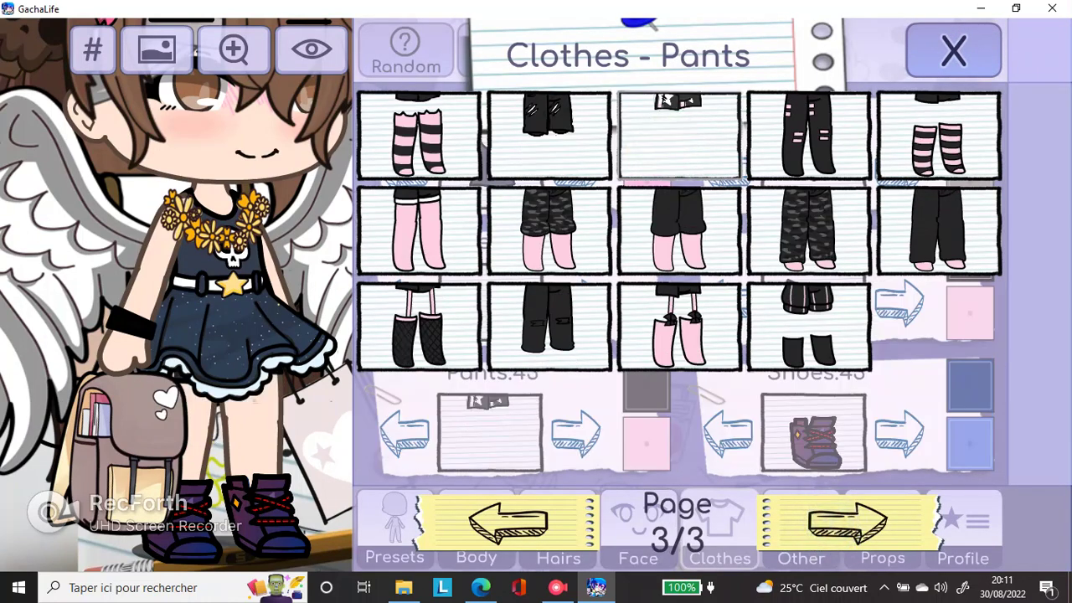
click(549, 134)
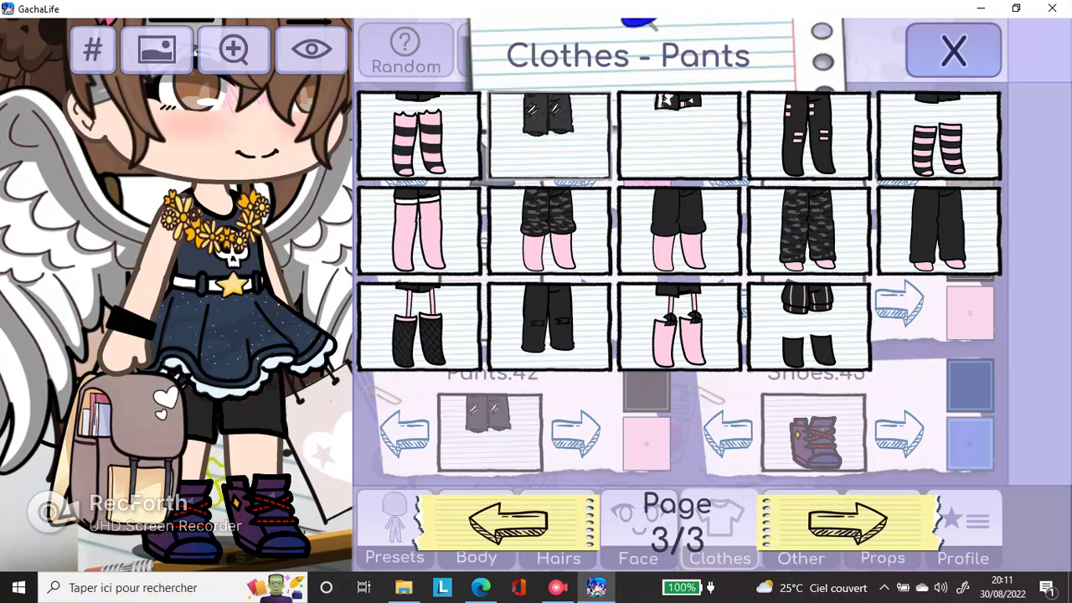
click(954, 51)
Try the blue lace-up boots from page 1 of the shoe collection, and reapply the purple red-laced sneakers from page 3
click(813, 432)
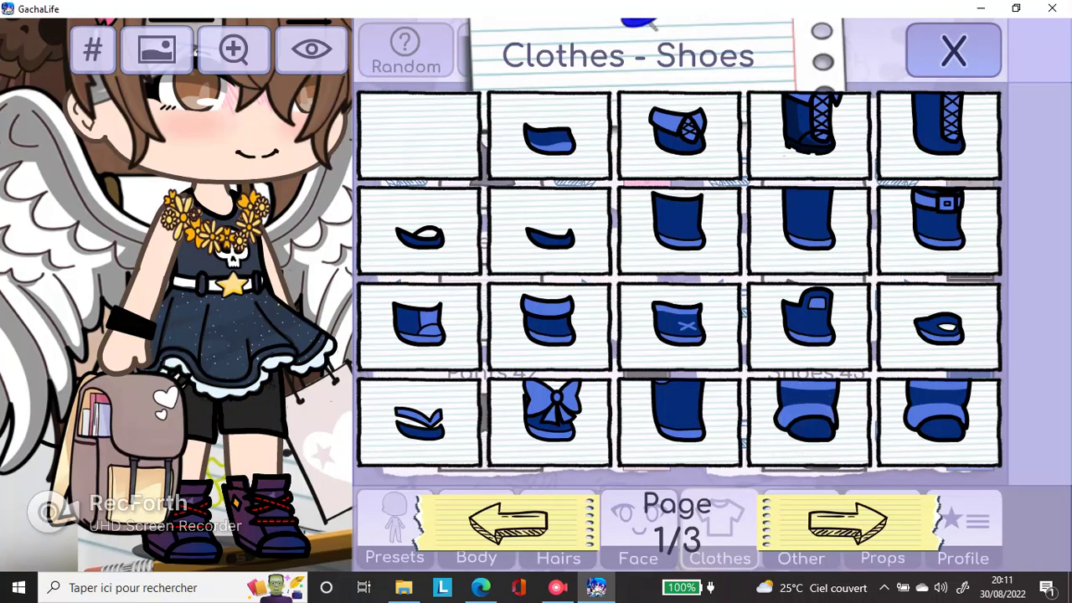
click(809, 134)
click(848, 523)
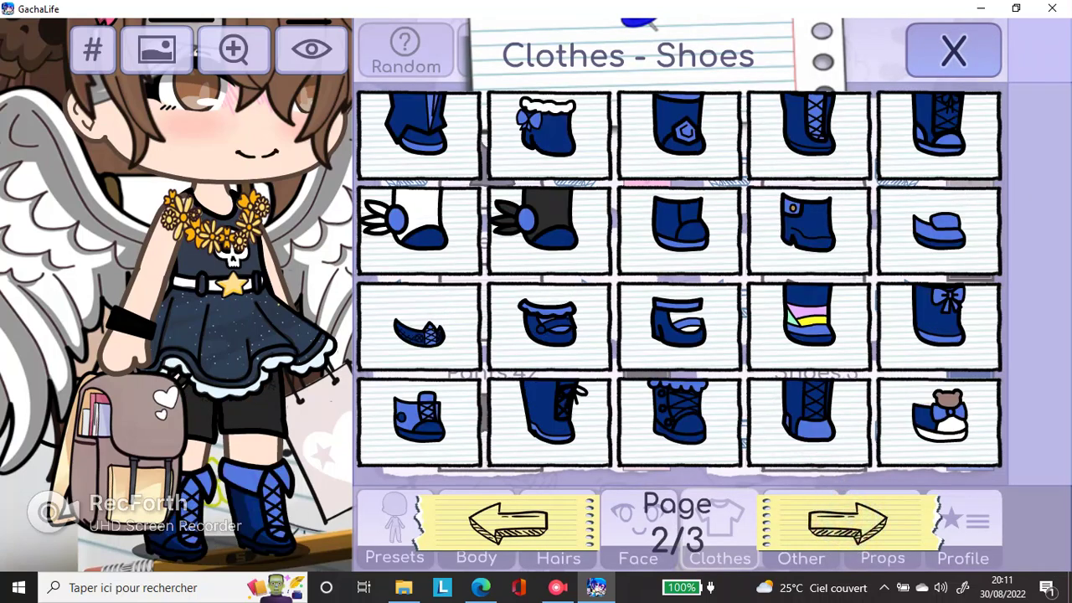
click(848, 524)
click(809, 134)
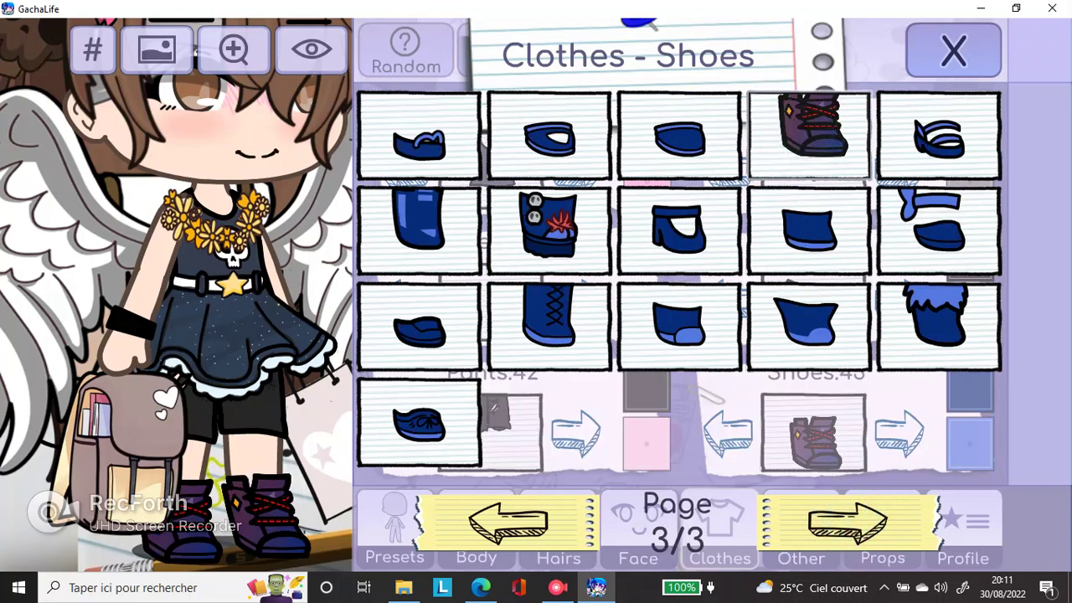
click(953, 51)
Apply the long dark sleeves with the striped armband from page 1 of the sleeve collection
click(491, 301)
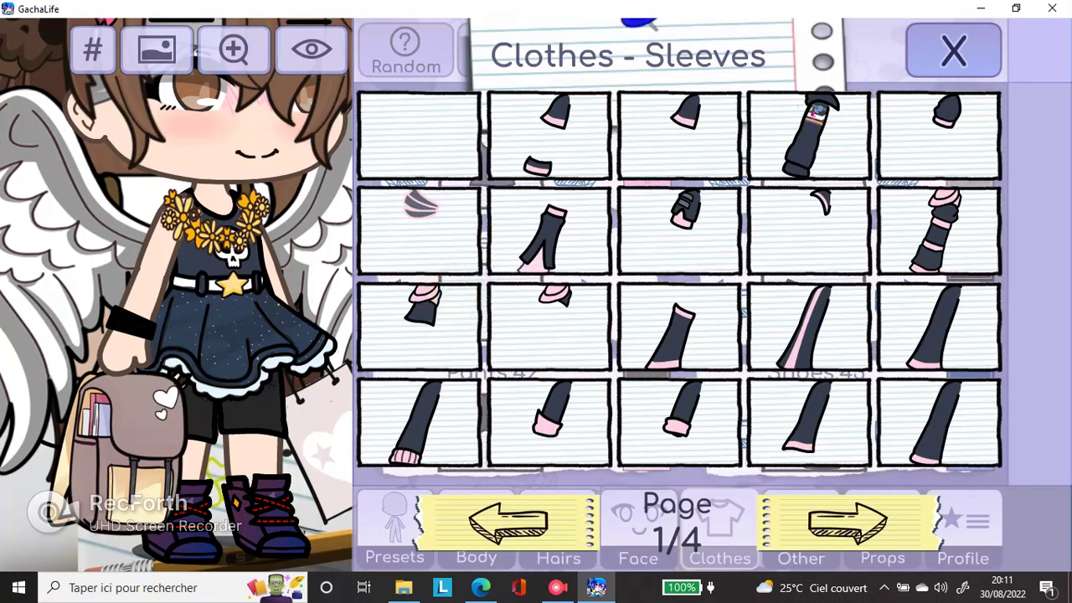
click(809, 134)
click(954, 50)
Remove the character's skirt with the empty option on page 1 of the belt collection
click(491, 167)
click(953, 50)
click(838, 163)
click(465, 142)
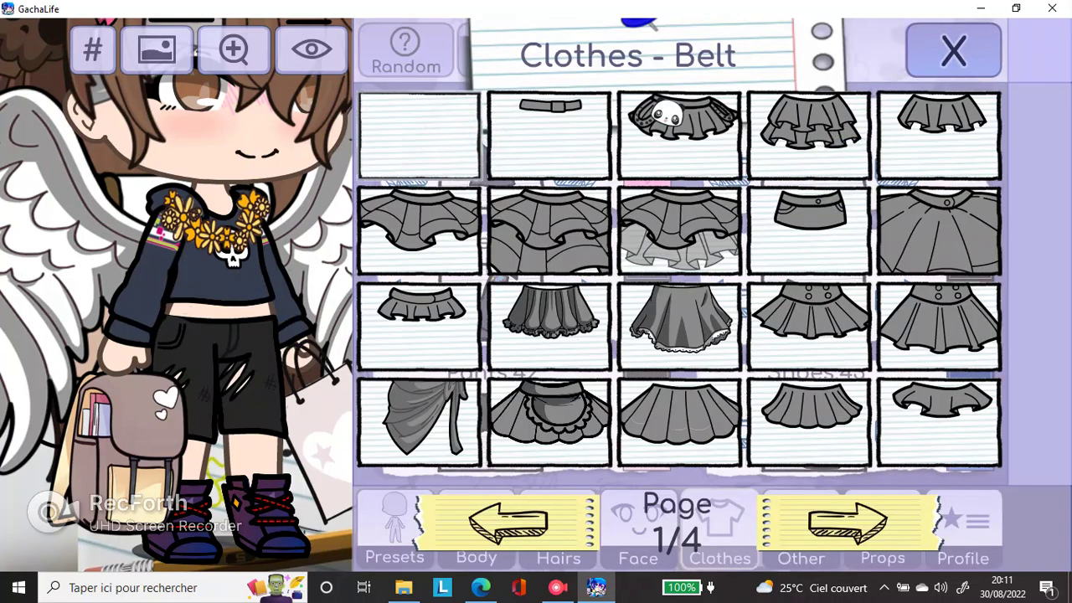
click(953, 50)
Try the pink-hemmed, winged-star, rainbow-heart and plain dark shirts from page 1 of the shirt collection
click(502, 171)
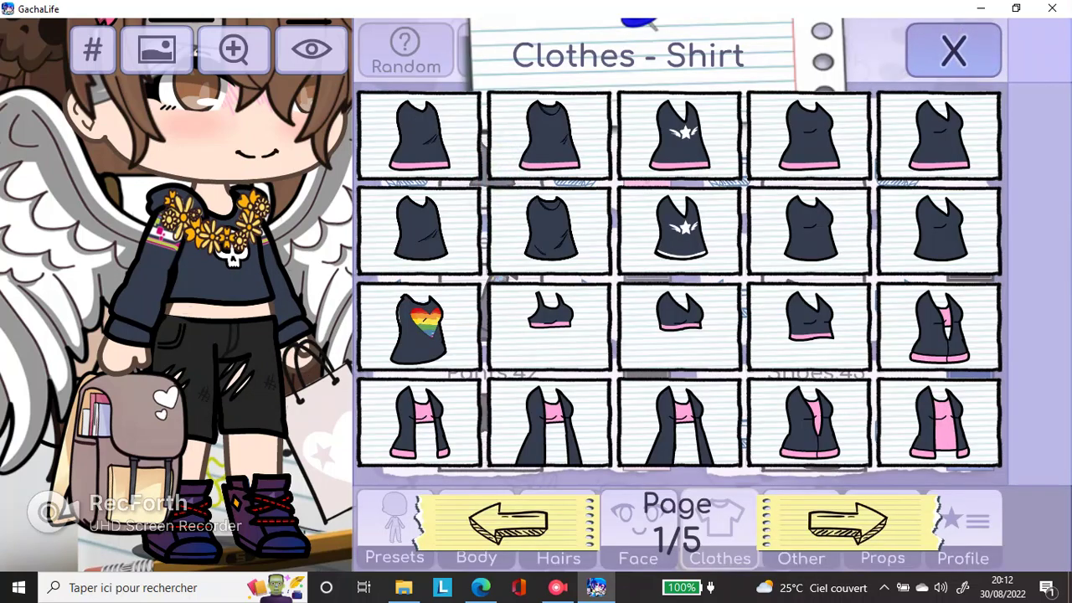
click(435, 141)
click(555, 137)
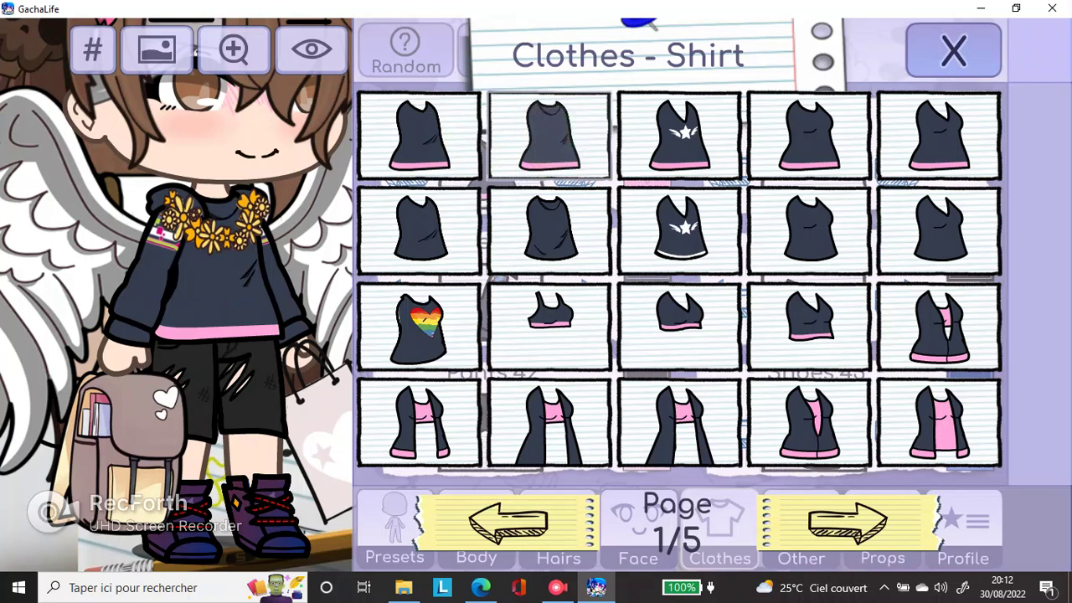
click(683, 130)
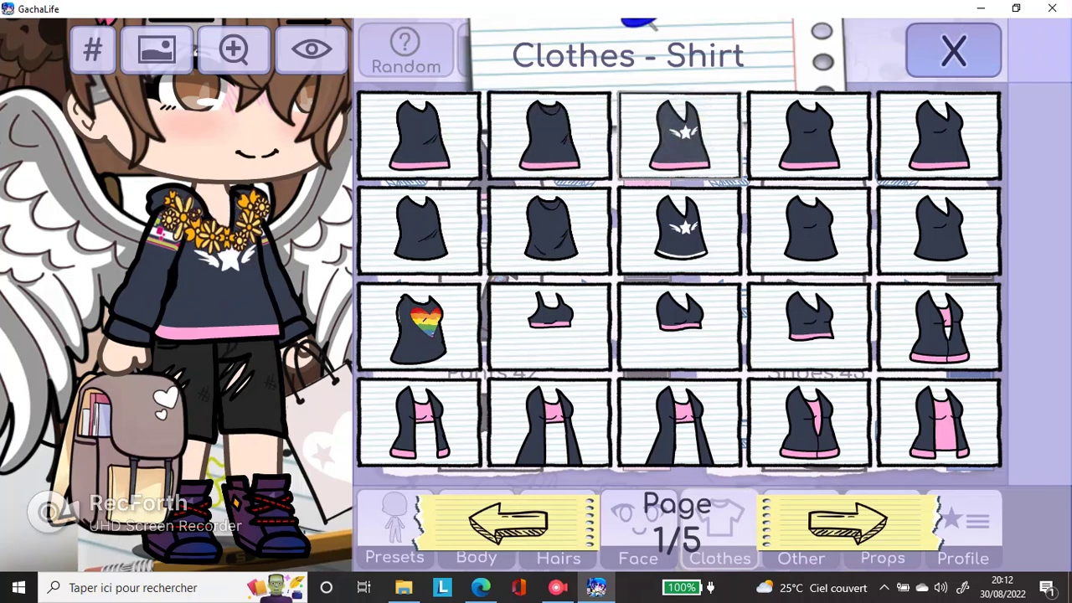
click(686, 232)
click(423, 325)
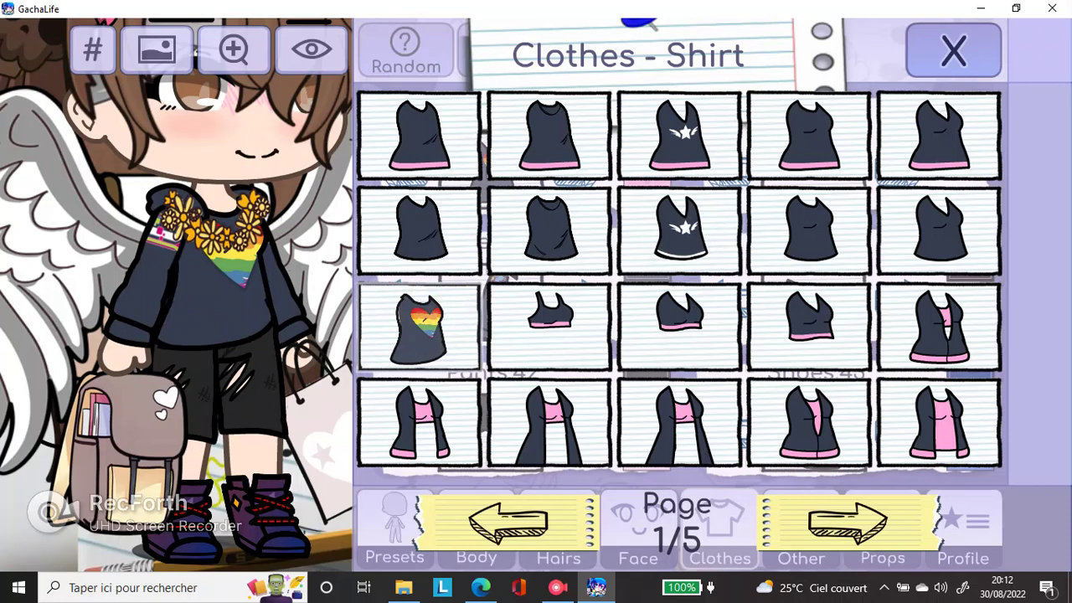
click(419, 227)
Try the green flame shirt and the open jacket over a purple-print pink top from page 2 of the shirt collection
click(846, 521)
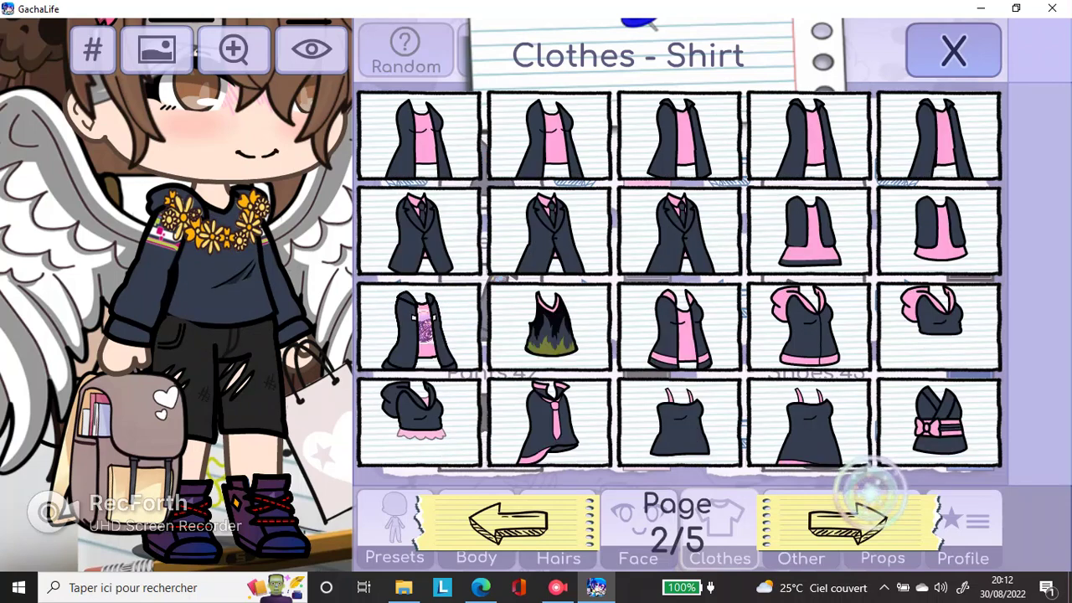
click(582, 326)
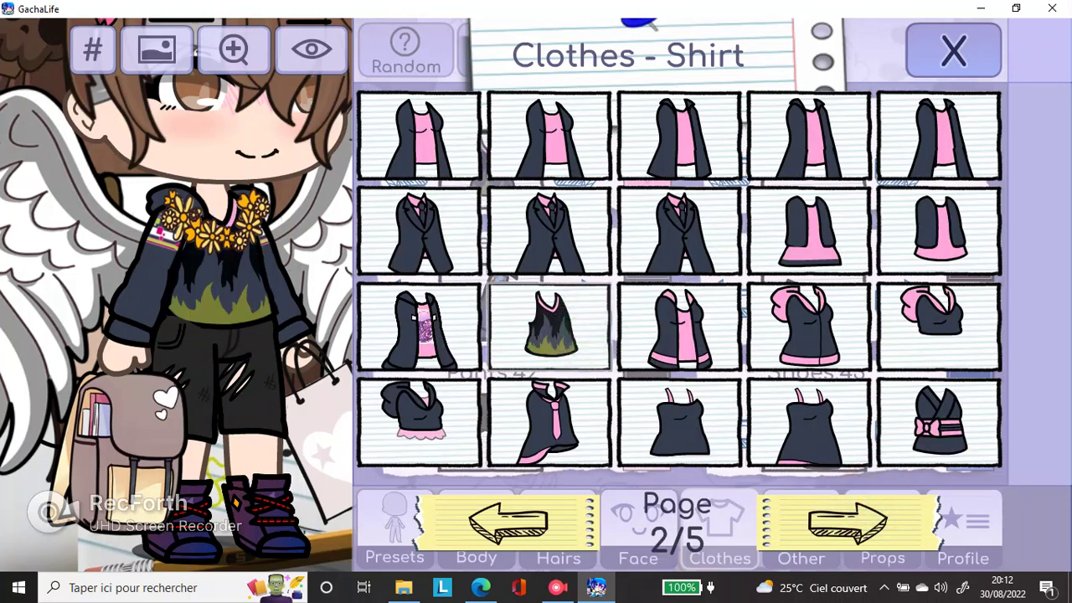
click(419, 327)
click(204, 328)
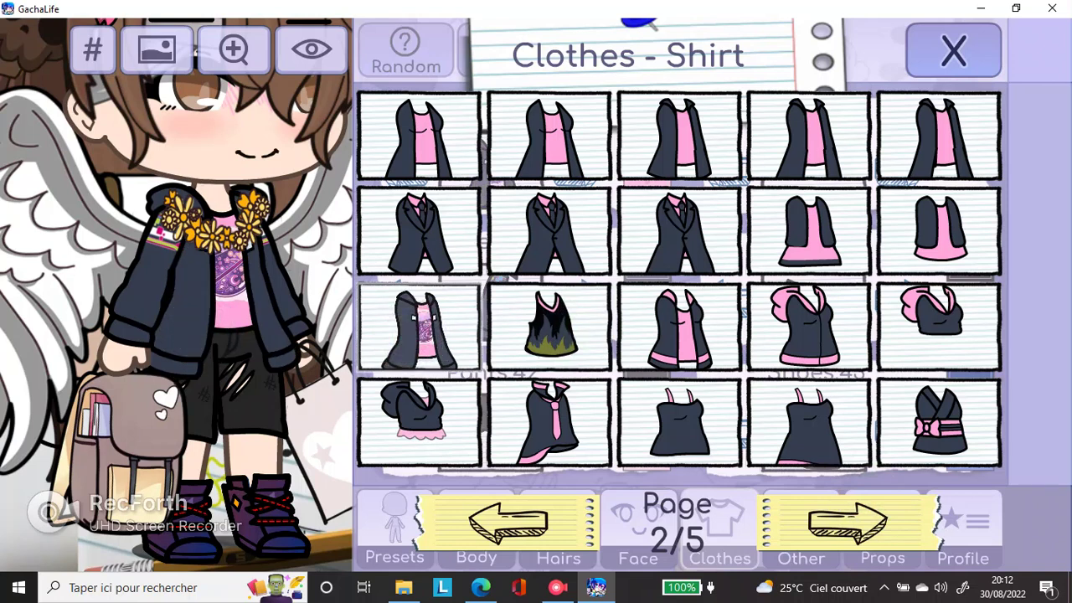
Try the game-controller and BTS shirts from page 3 of the shirt collection, and apply the pink rainbow shirt
click(848, 523)
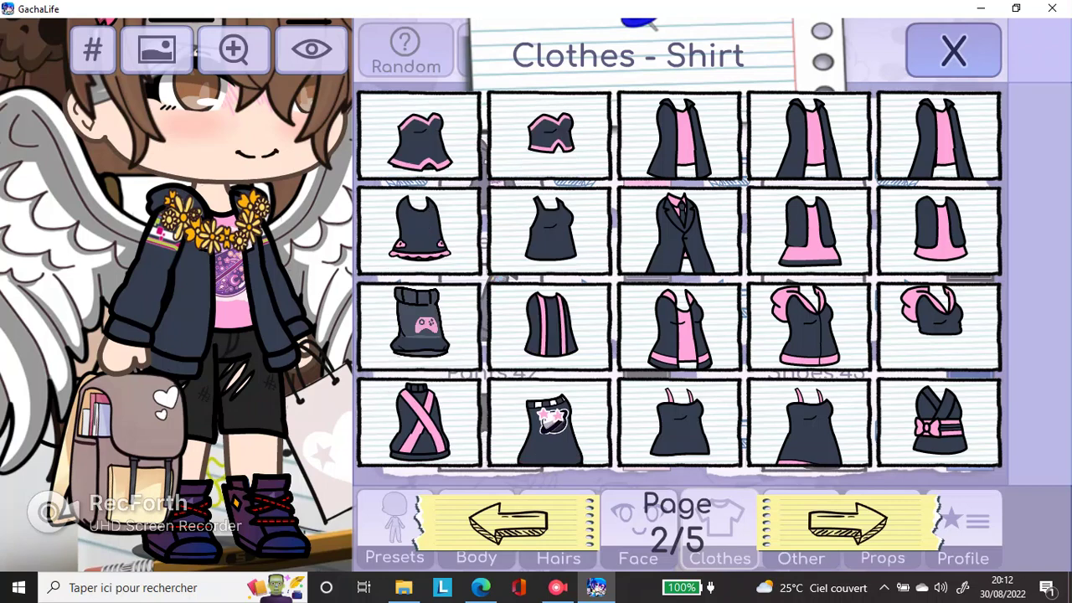
click(933, 139)
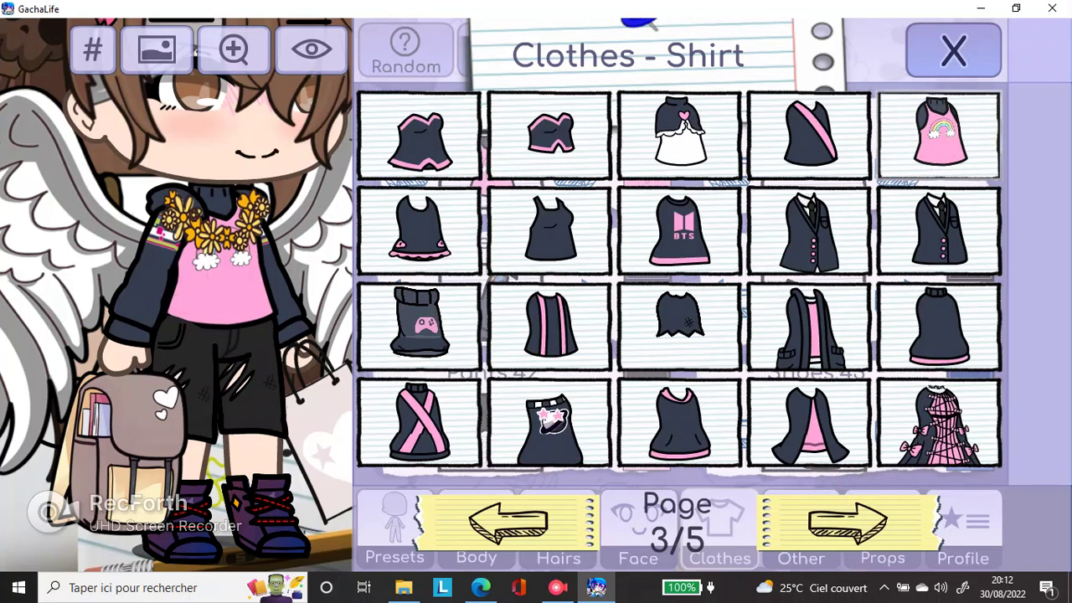
click(419, 325)
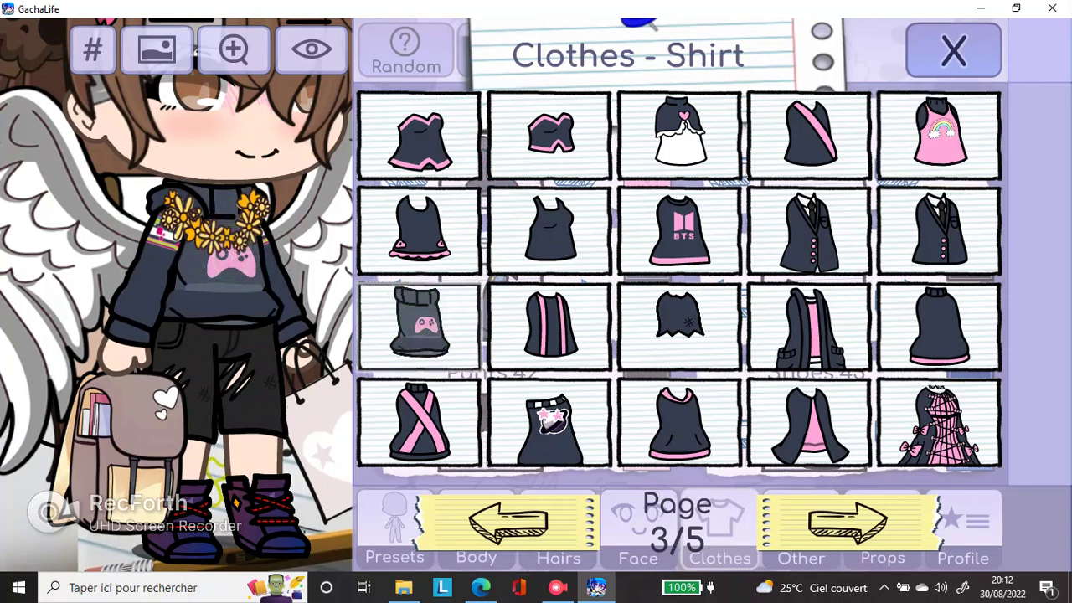
click(678, 230)
click(938, 134)
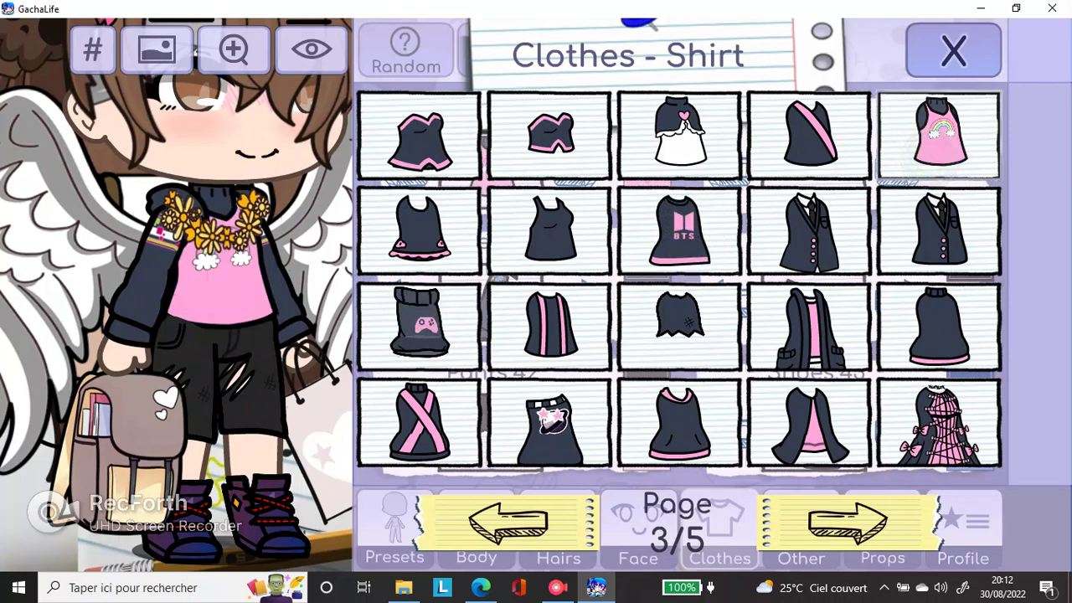
Try the planet and ragged shirts from page 3, and the skull, floral-jacket, white wrap and pencil-pocket shirts from page 4 of the shirt collection
click(550, 423)
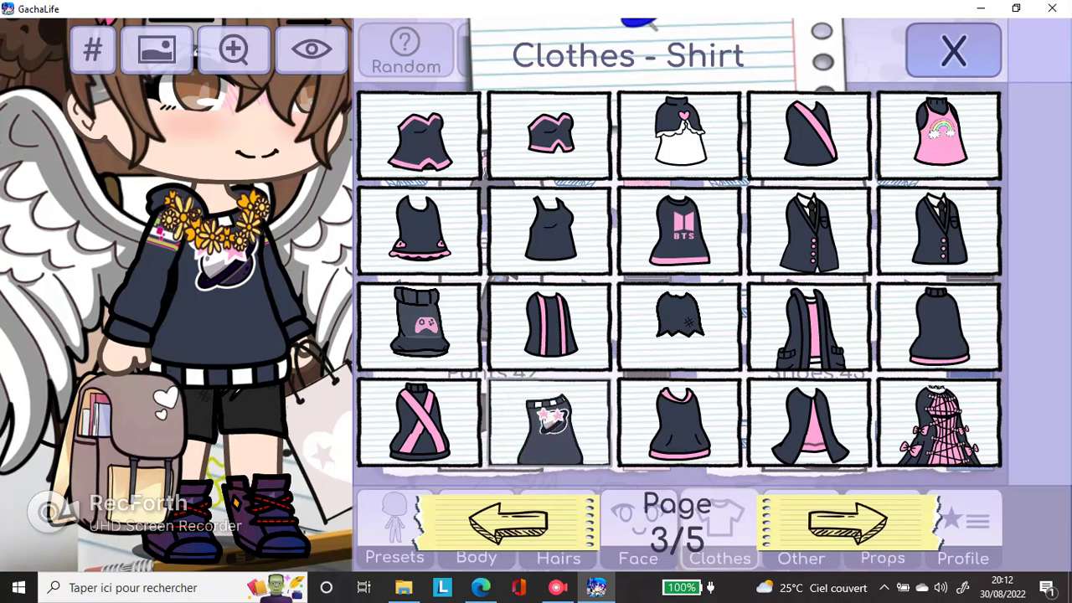
click(679, 322)
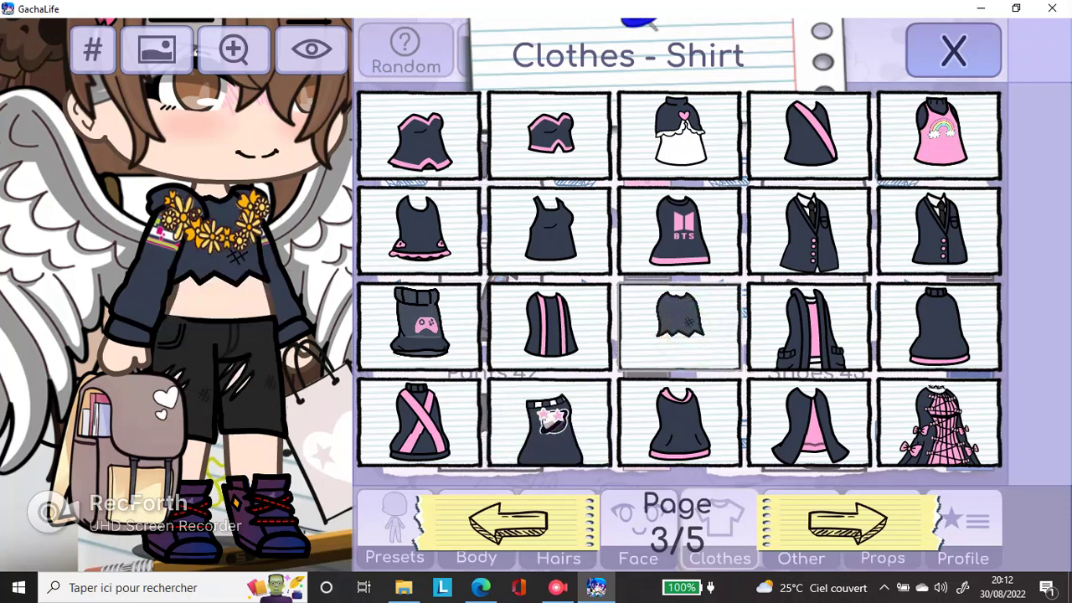
click(848, 521)
click(808, 134)
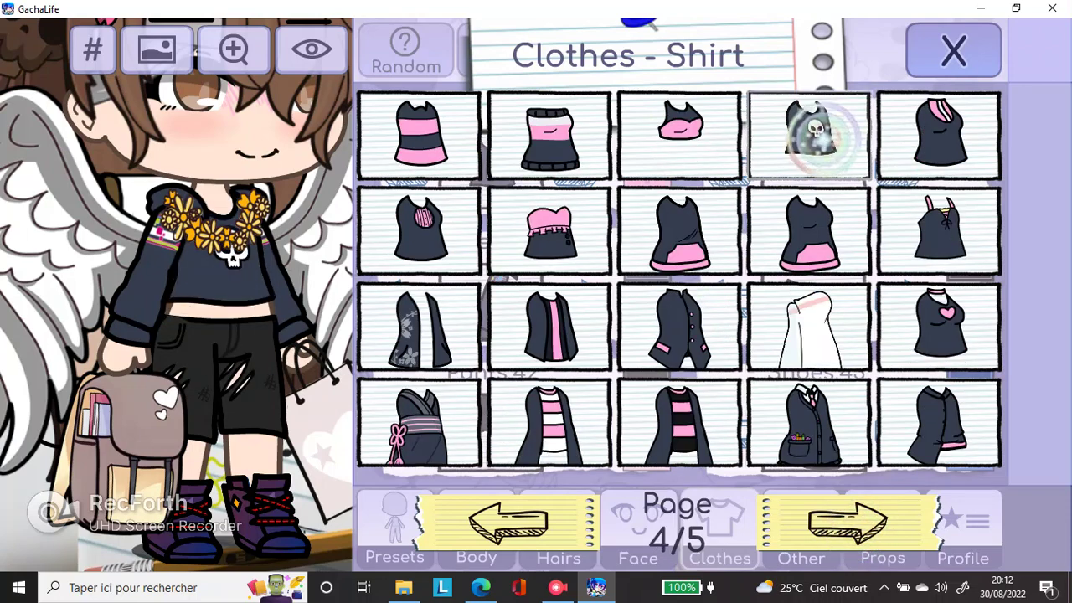
click(419, 327)
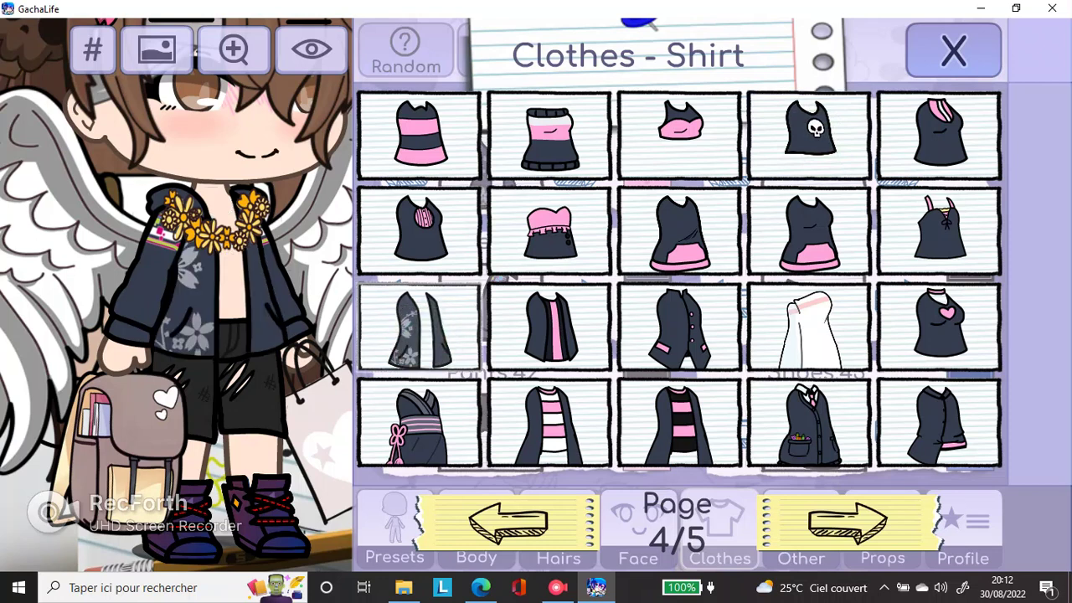
click(809, 327)
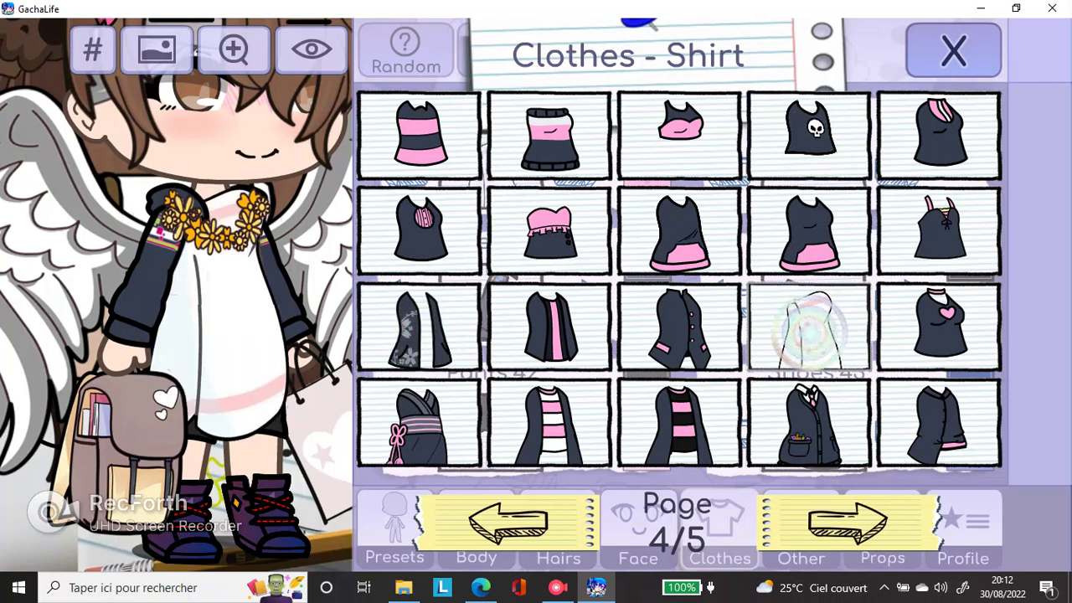
click(214, 381)
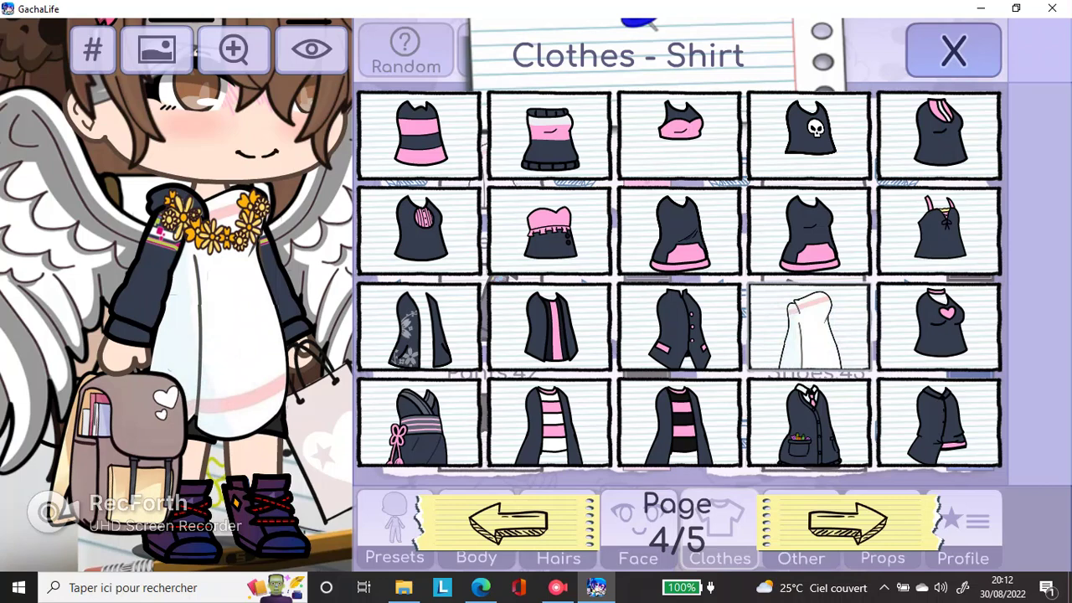
click(808, 423)
click(183, 294)
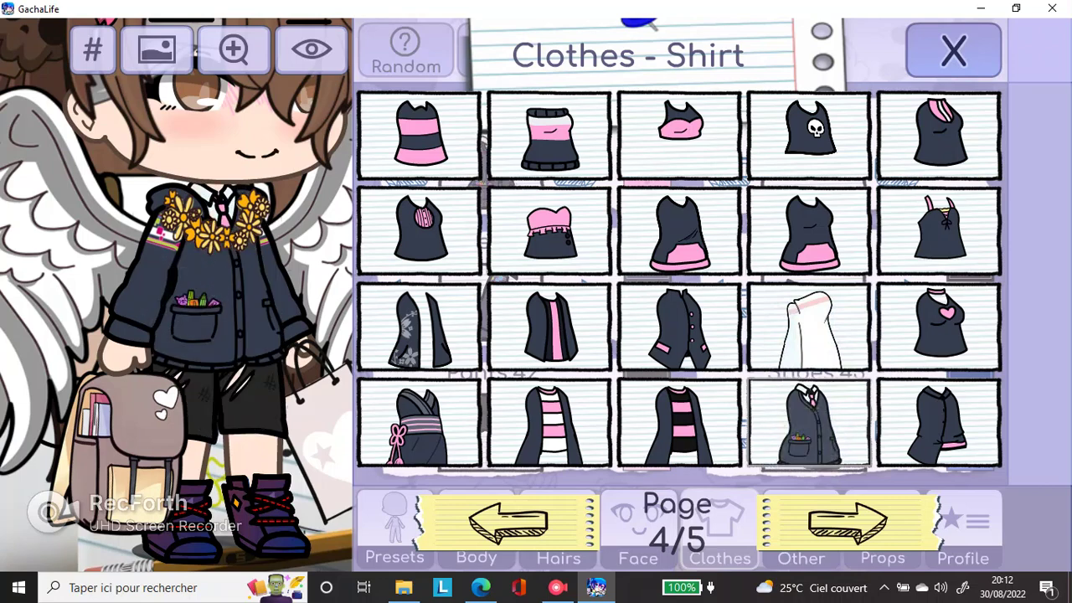
Try the red and olive strappy tops, the two plain dark shirts and the red-cloud shirt from page 5 of the shirt collection
click(508, 523)
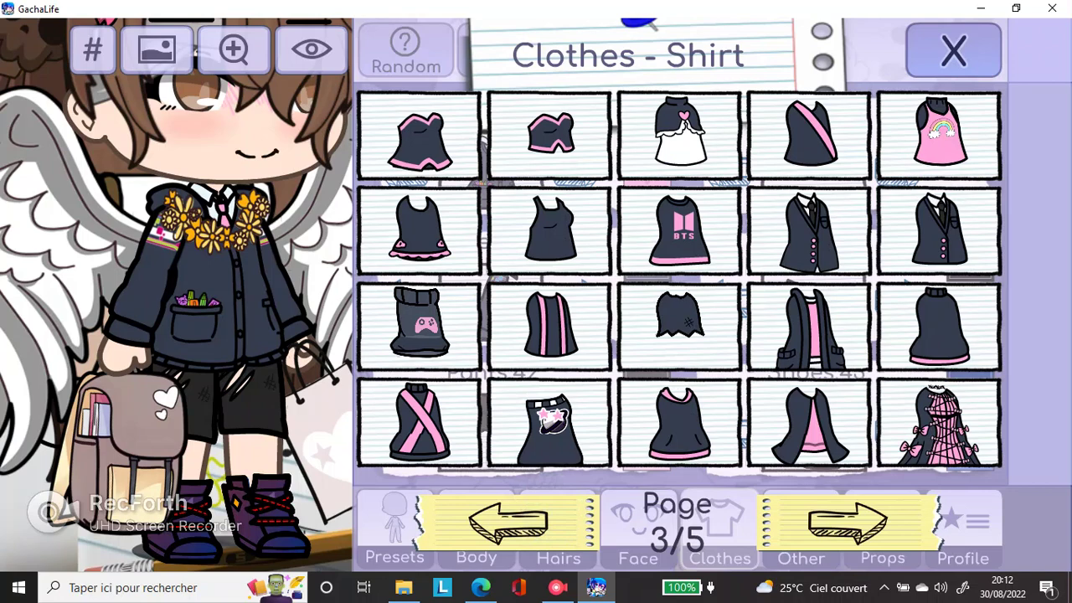
click(817, 526)
click(490, 529)
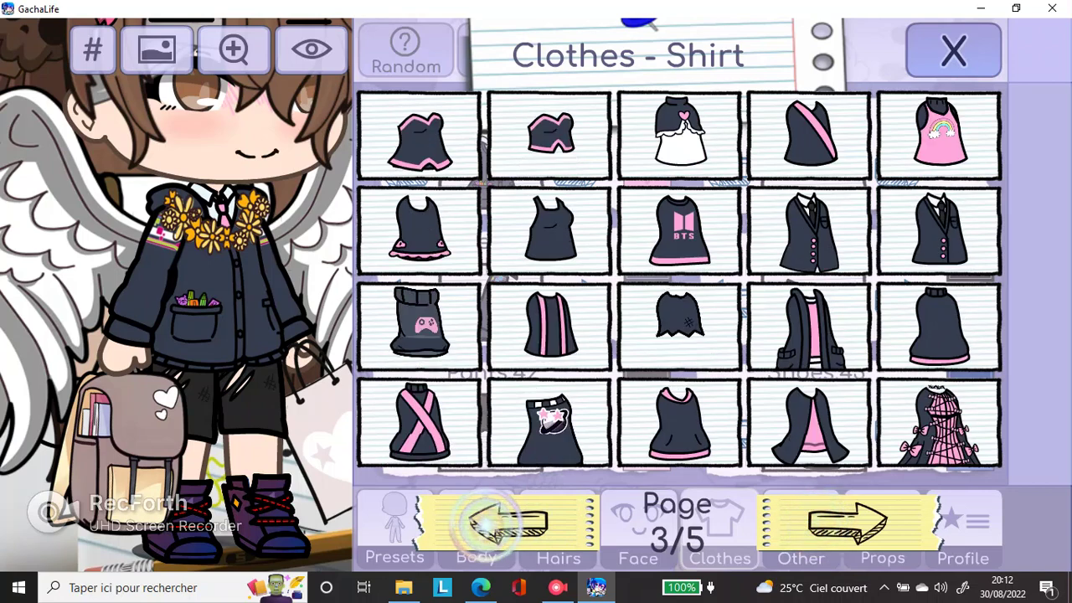
click(846, 524)
click(846, 523)
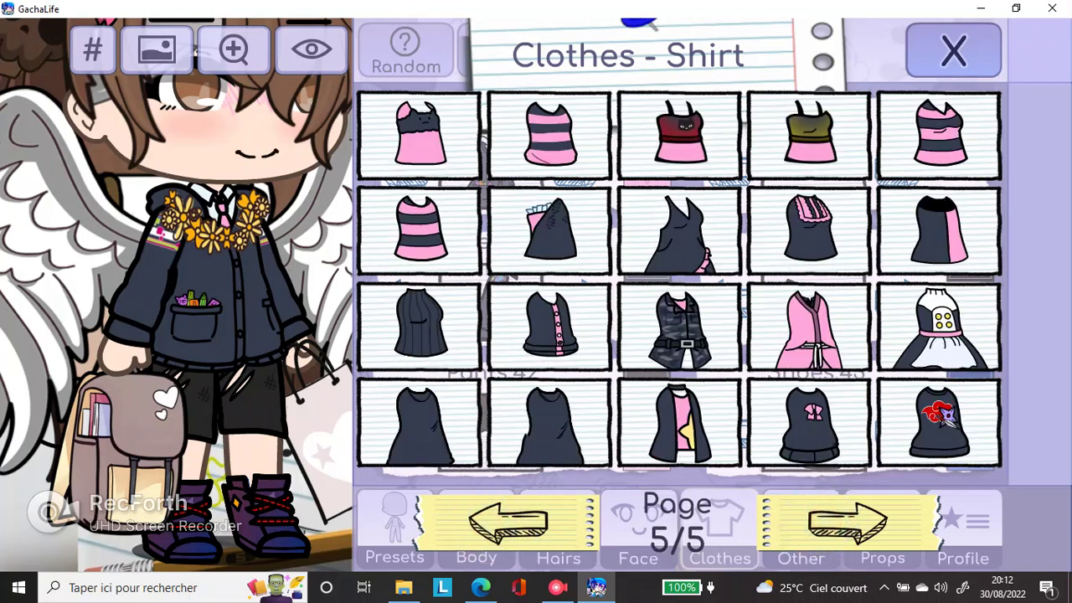
click(679, 134)
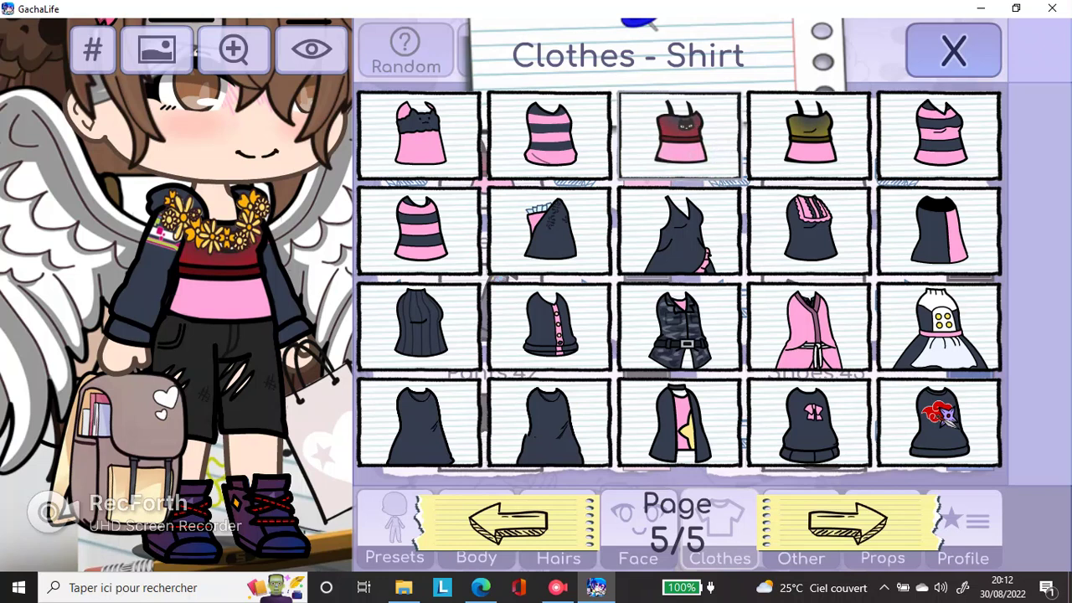
click(808, 134)
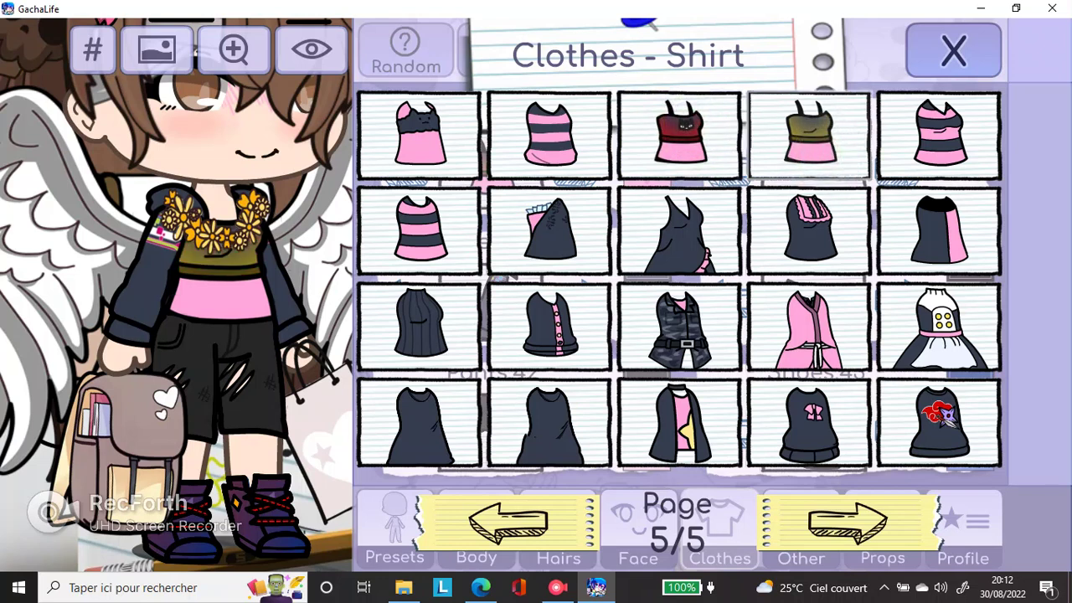
click(423, 423)
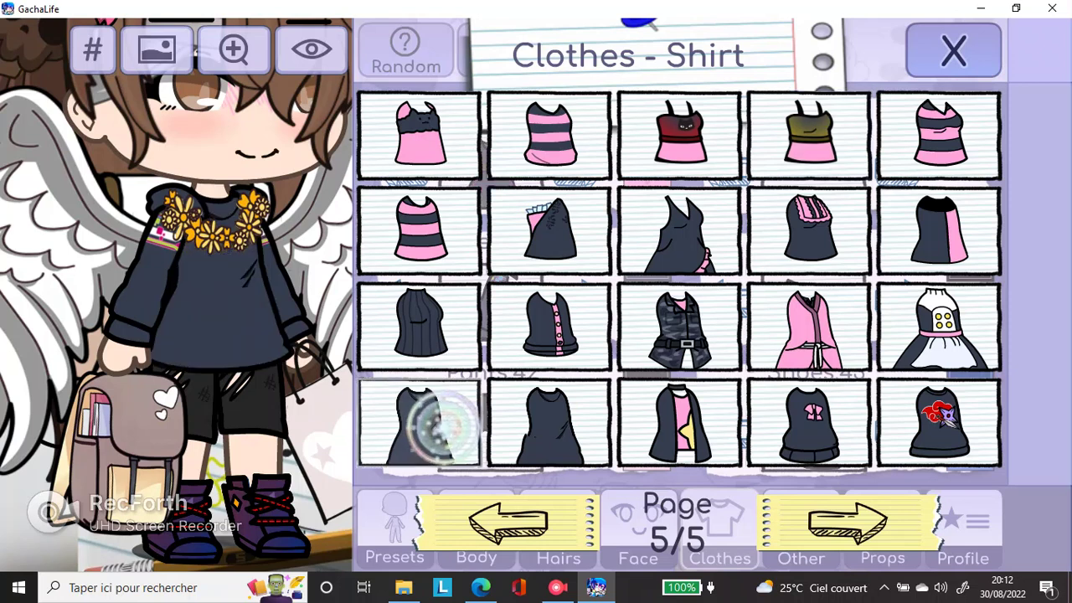
click(549, 426)
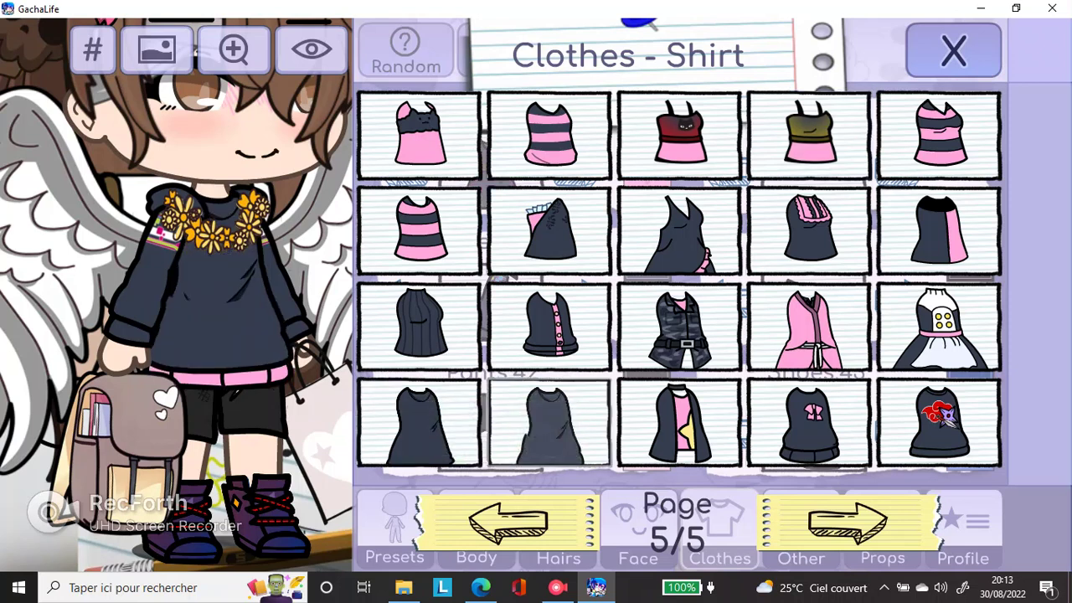
click(469, 426)
click(538, 426)
click(938, 423)
Apply the skull shirt from page 4 of the shirt collection and return to the clothes overview
click(876, 511)
click(875, 507)
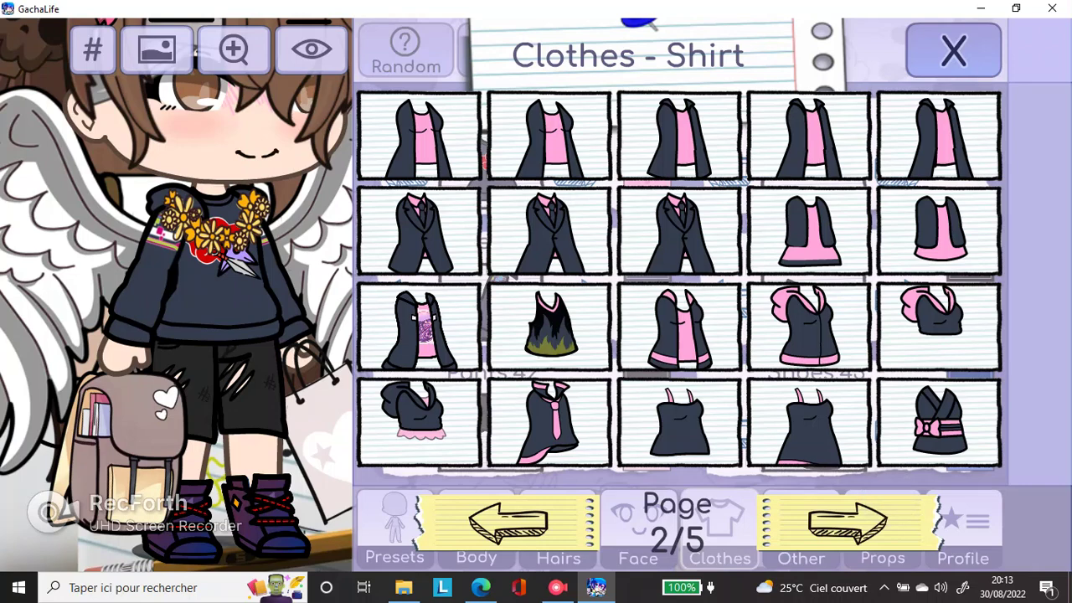
click(876, 515)
click(875, 516)
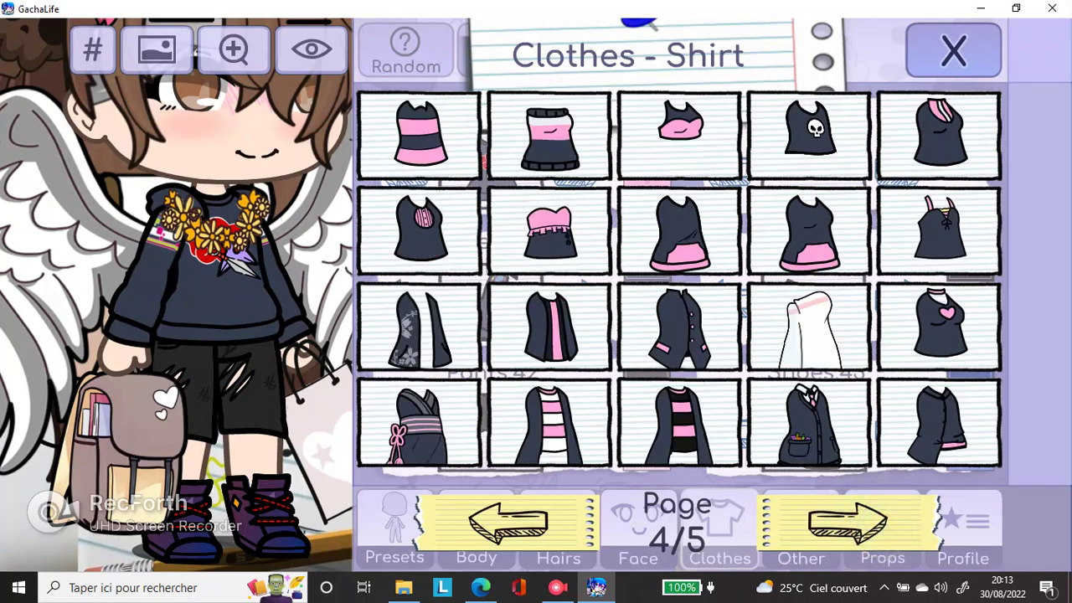
click(789, 136)
click(954, 50)
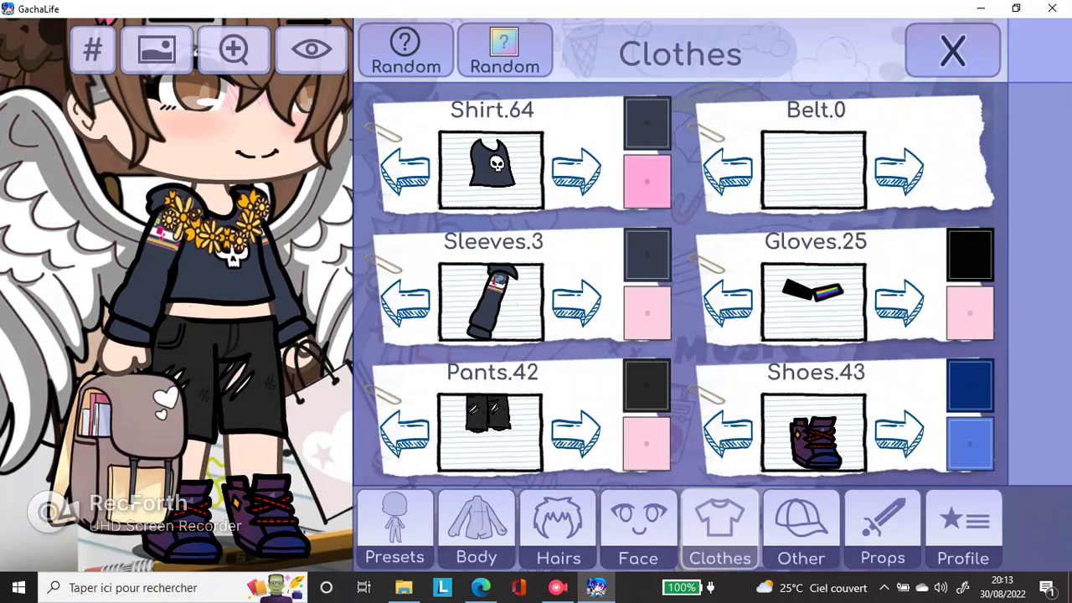
Apply the starry dark blue skirt with white lace trim from page 3 of the belt collection
click(794, 190)
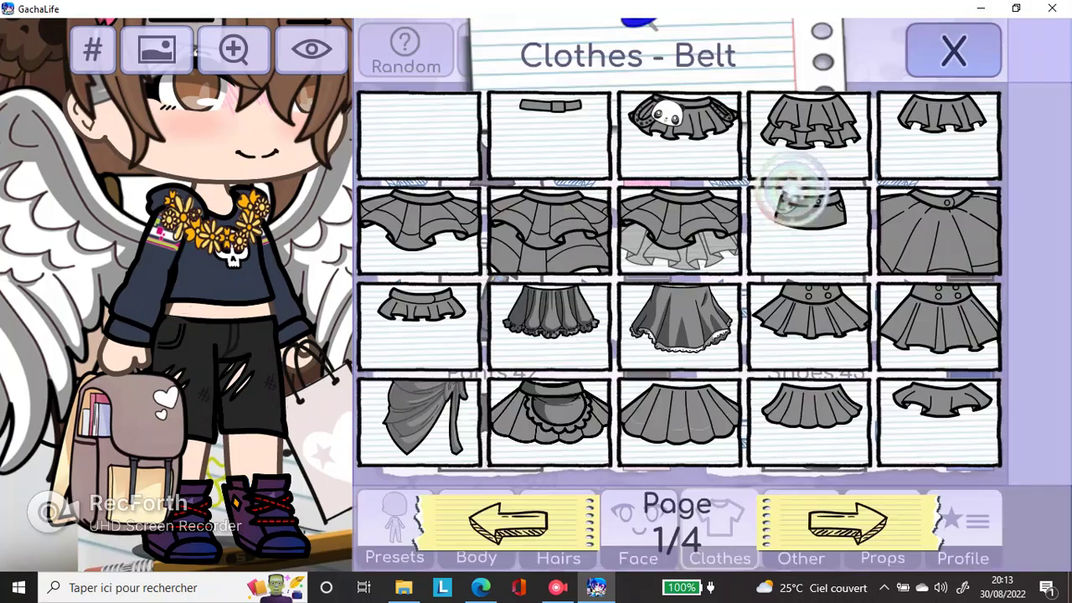
click(836, 511)
click(836, 511)
click(939, 226)
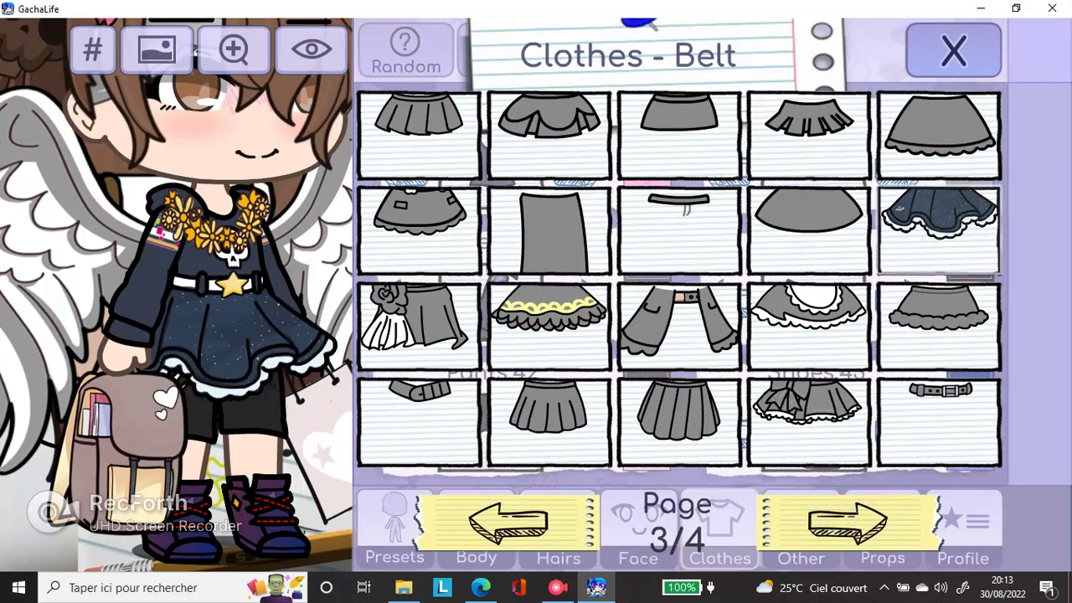
click(953, 50)
Look through the glove collection, including page 2, without changing the character's gloves
click(800, 526)
click(719, 526)
click(813, 302)
click(859, 511)
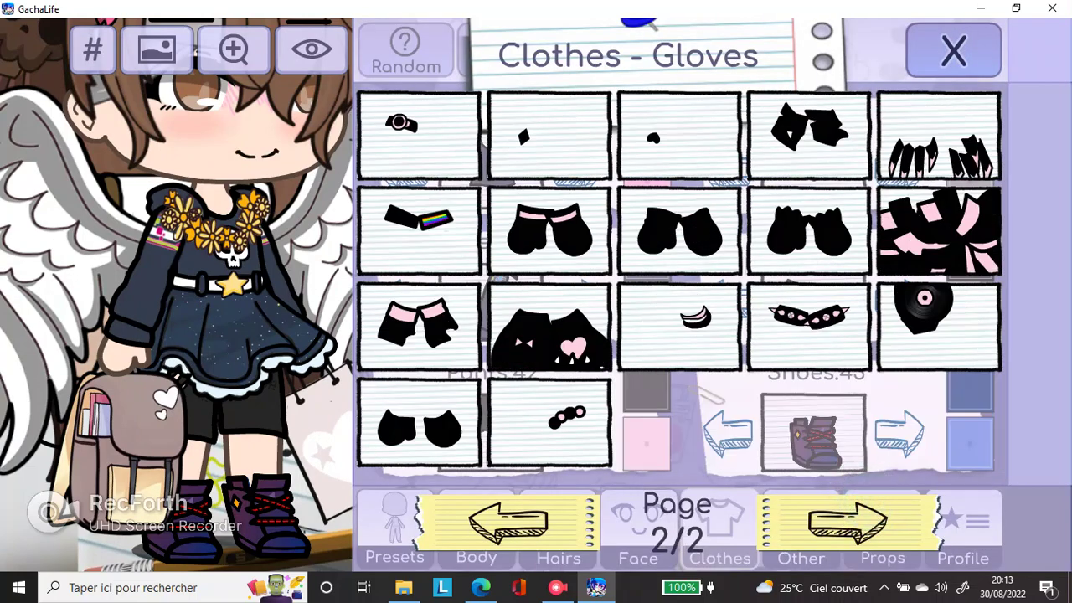
click(953, 50)
Try the flower crown and skull bandana, apply the YouTube cap from page 1 of the hat collection, and return to the home screen
click(801, 526)
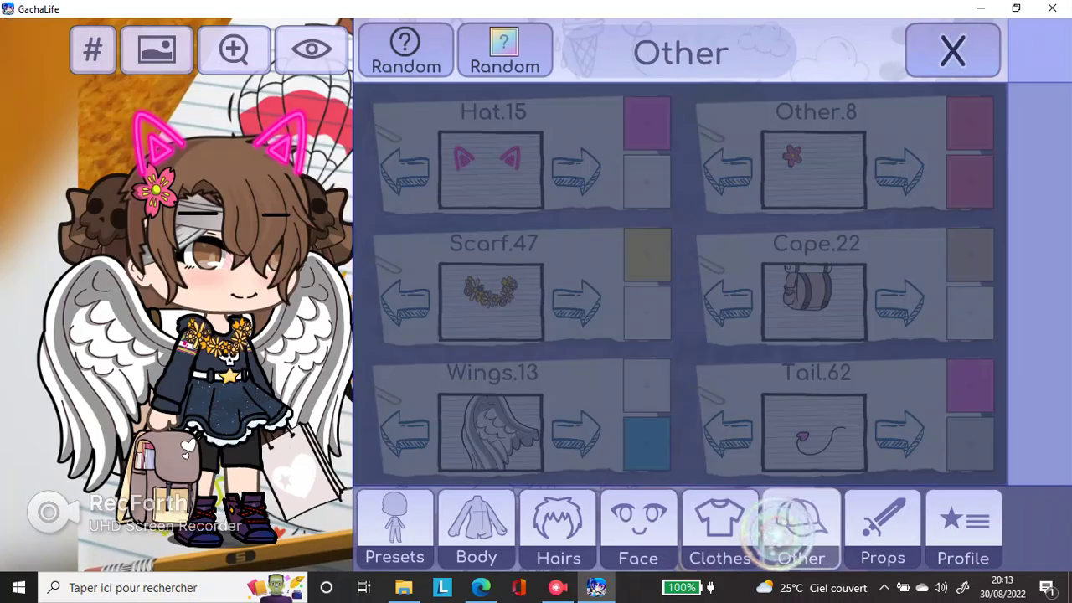
click(491, 158)
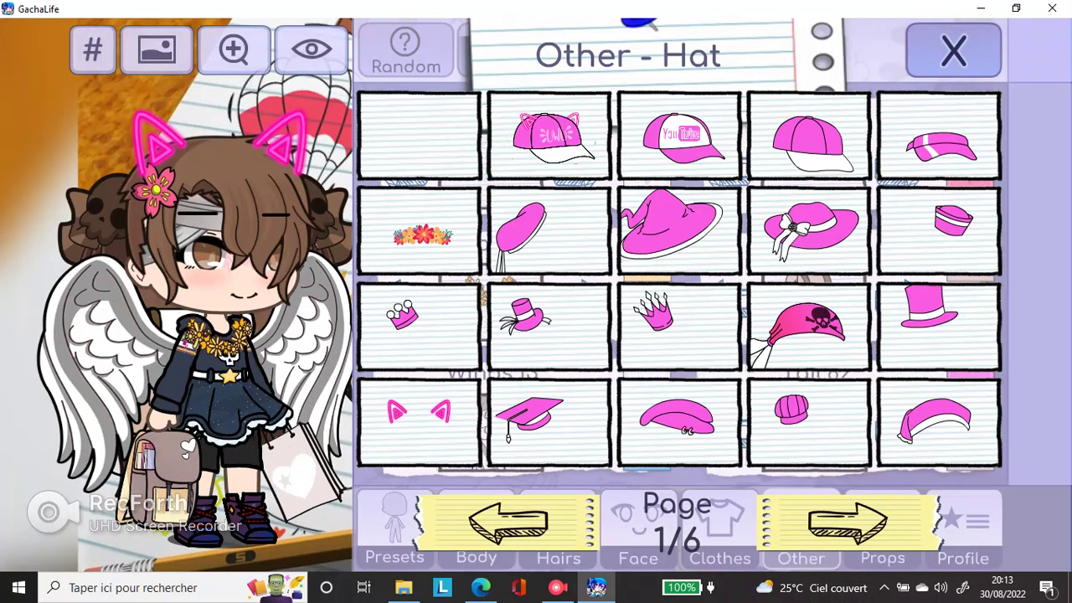
click(421, 232)
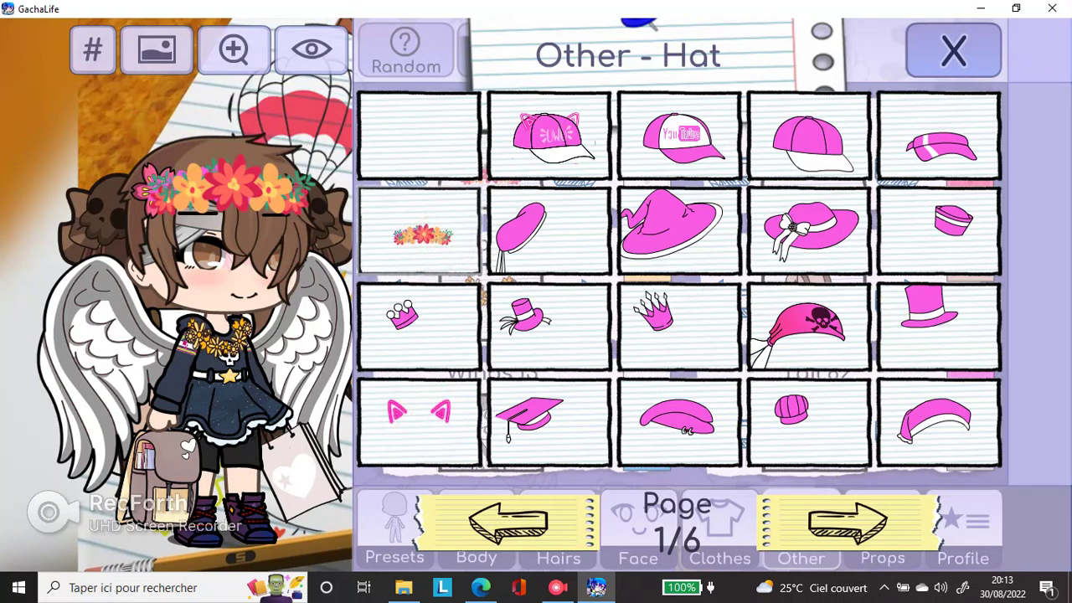
click(809, 325)
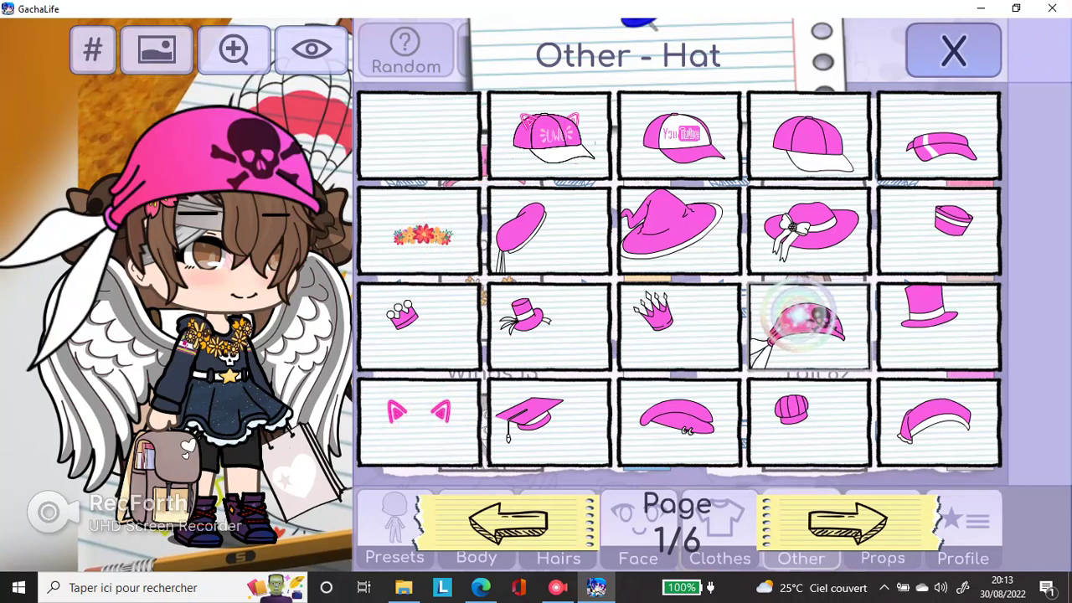
click(680, 134)
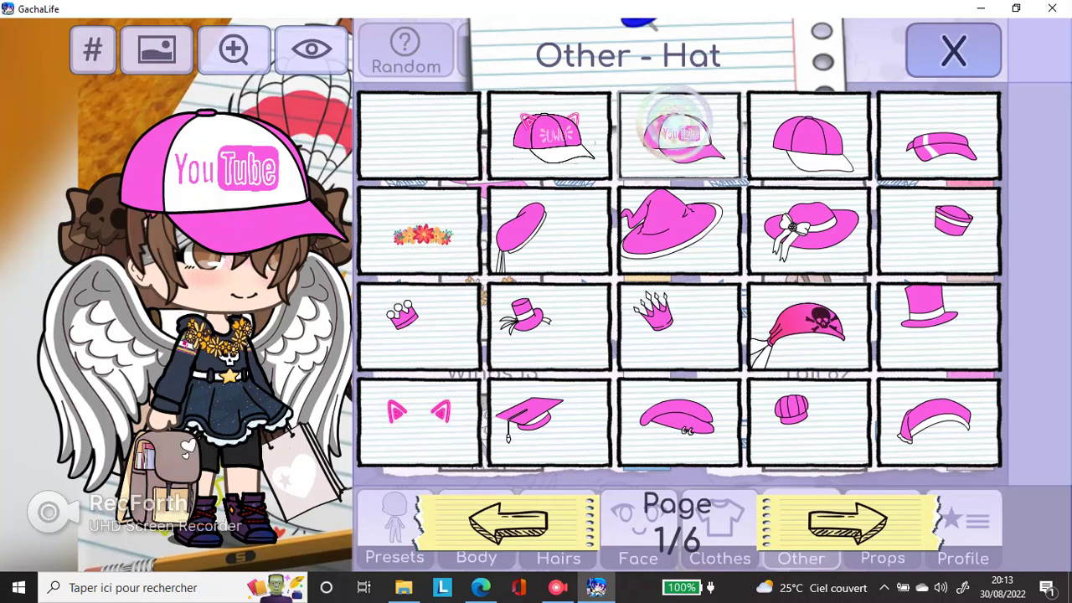
click(953, 51)
click(953, 51)
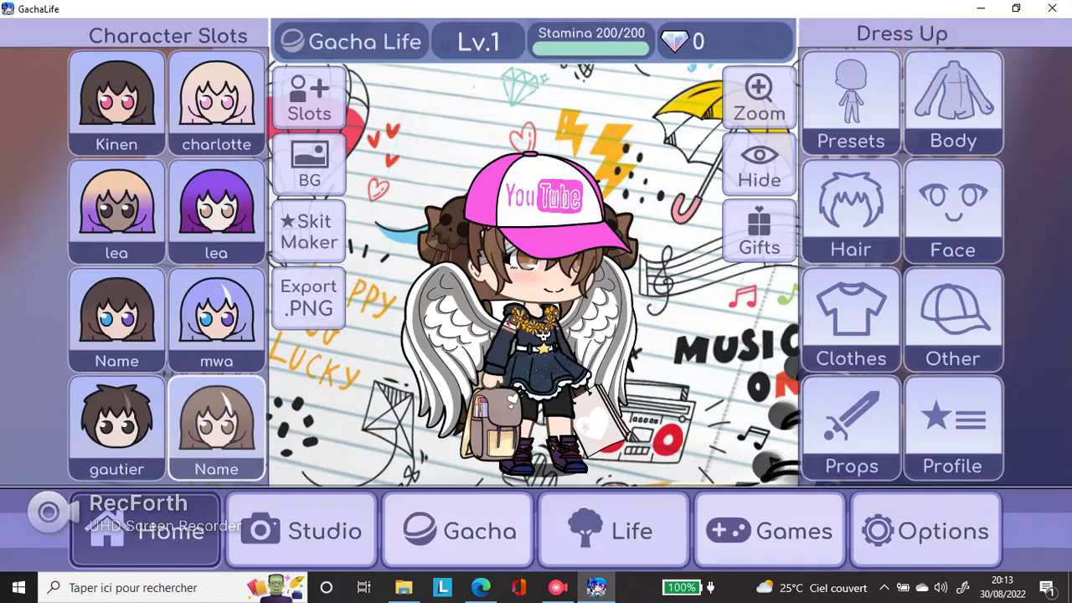
Open the extra character slots and view the three characters in the last row
click(298, 96)
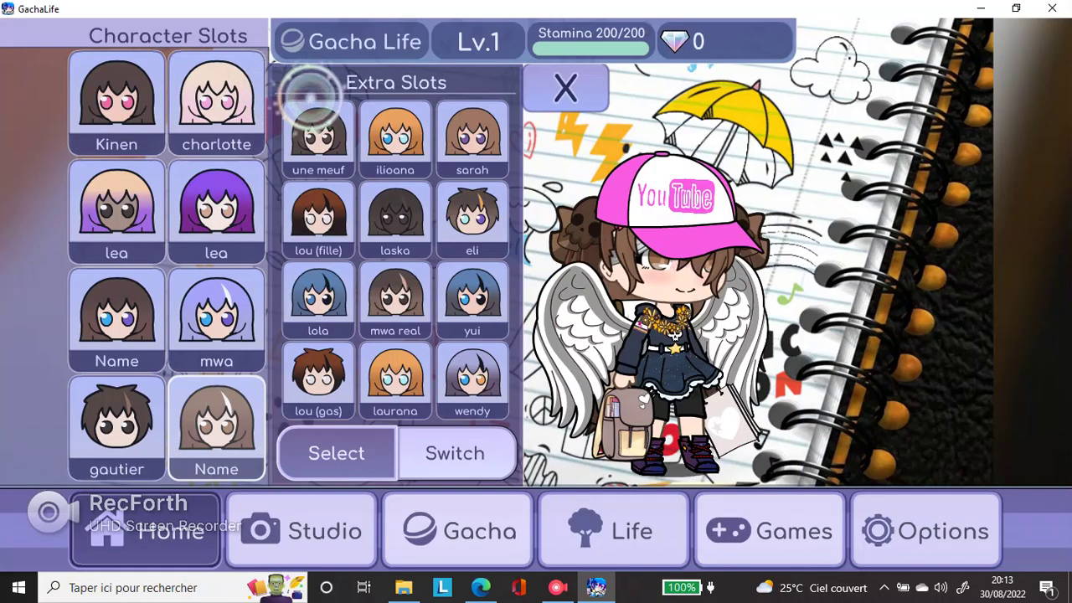
click(394, 381)
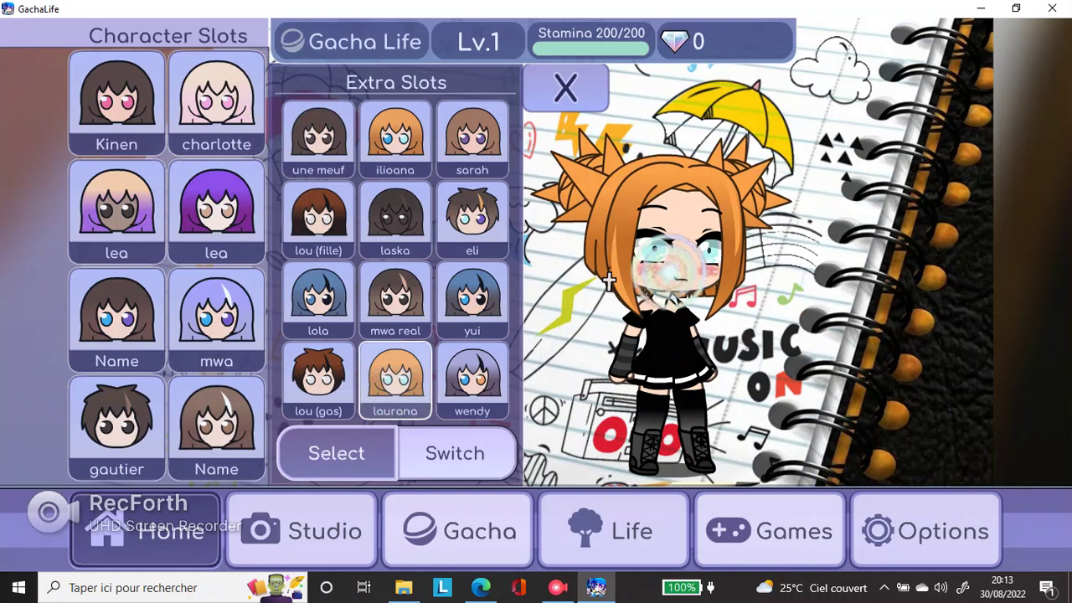
click(473, 381)
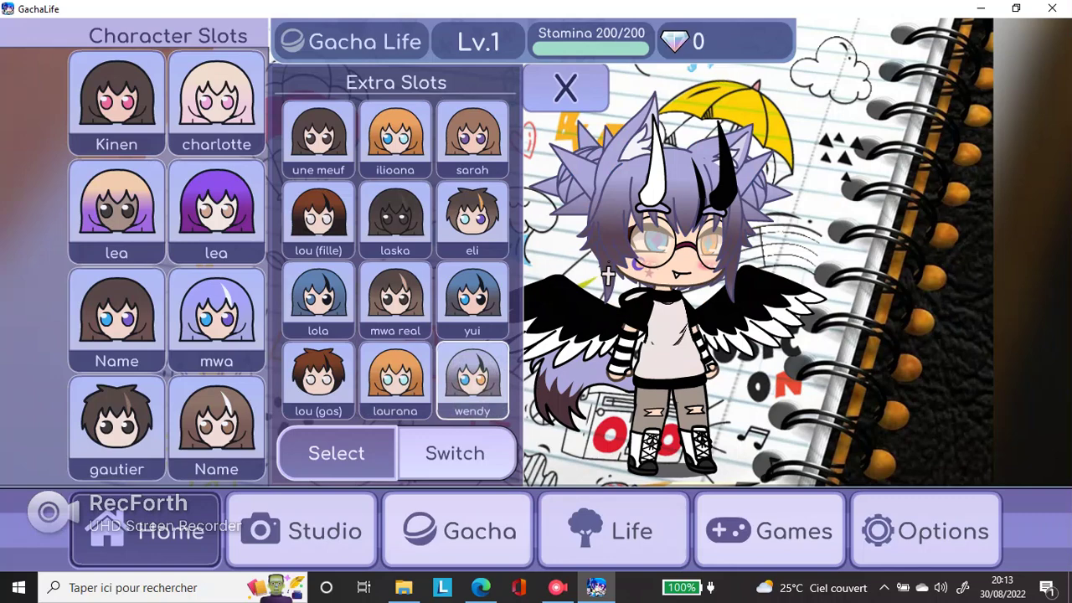
click(323, 383)
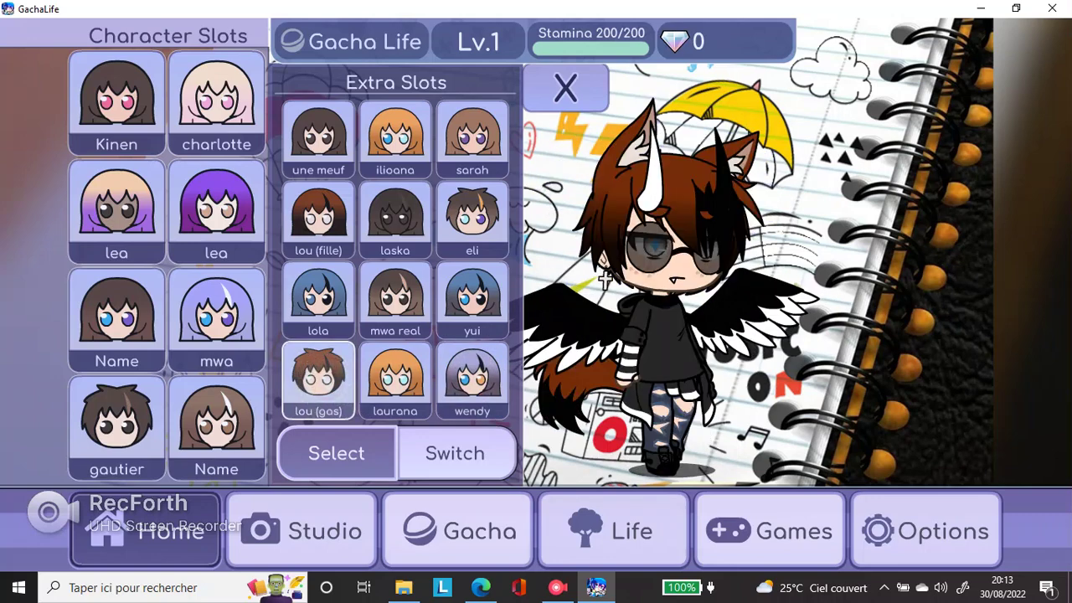
View the three characters in the third row of the extra slots and the last two in the second row
click(473, 302)
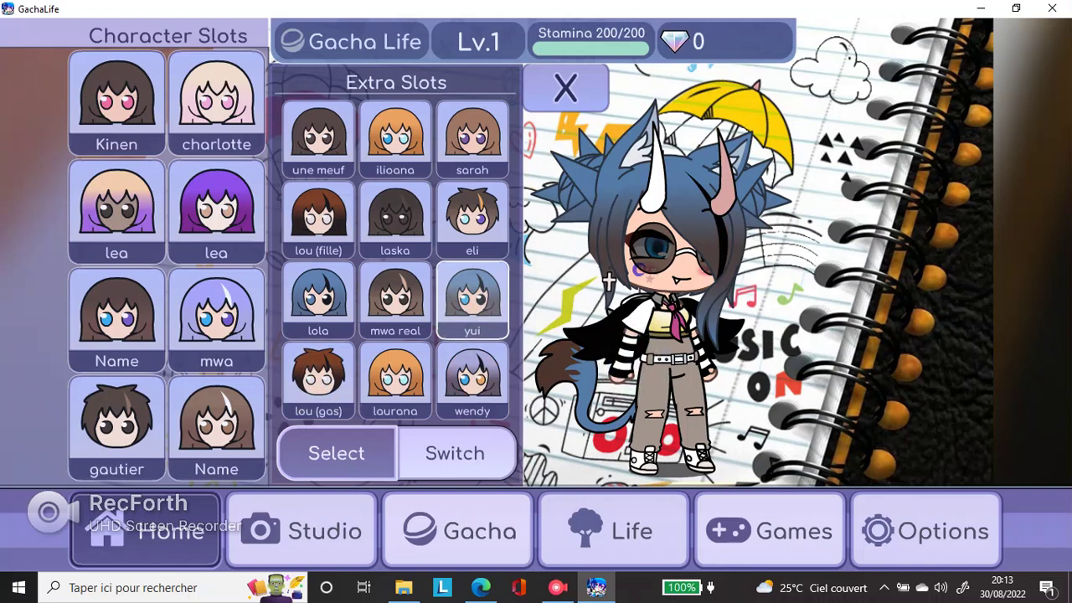
click(396, 299)
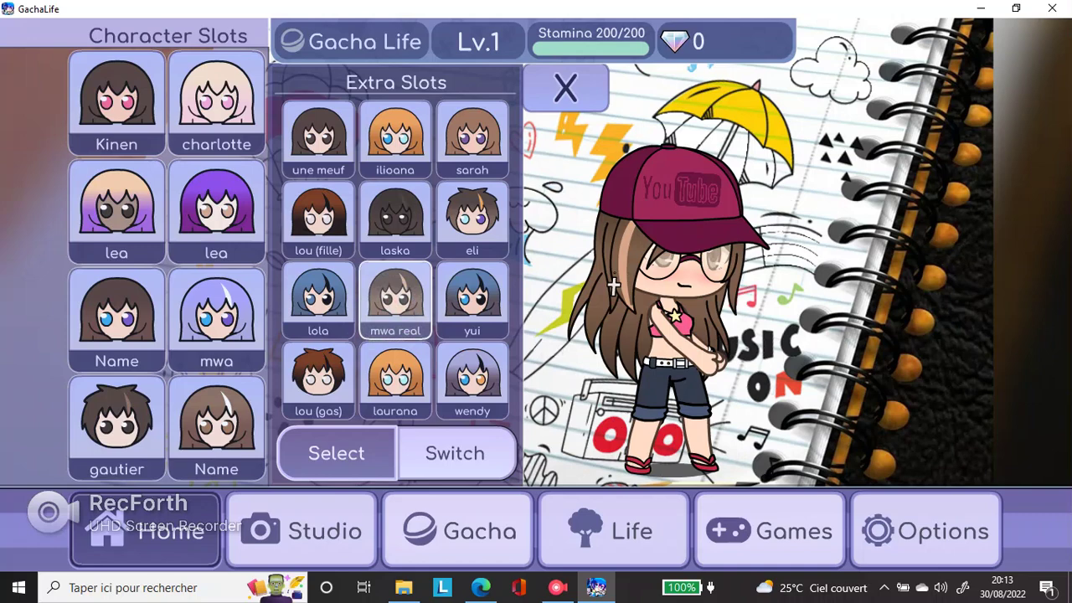
click(674, 220)
click(323, 300)
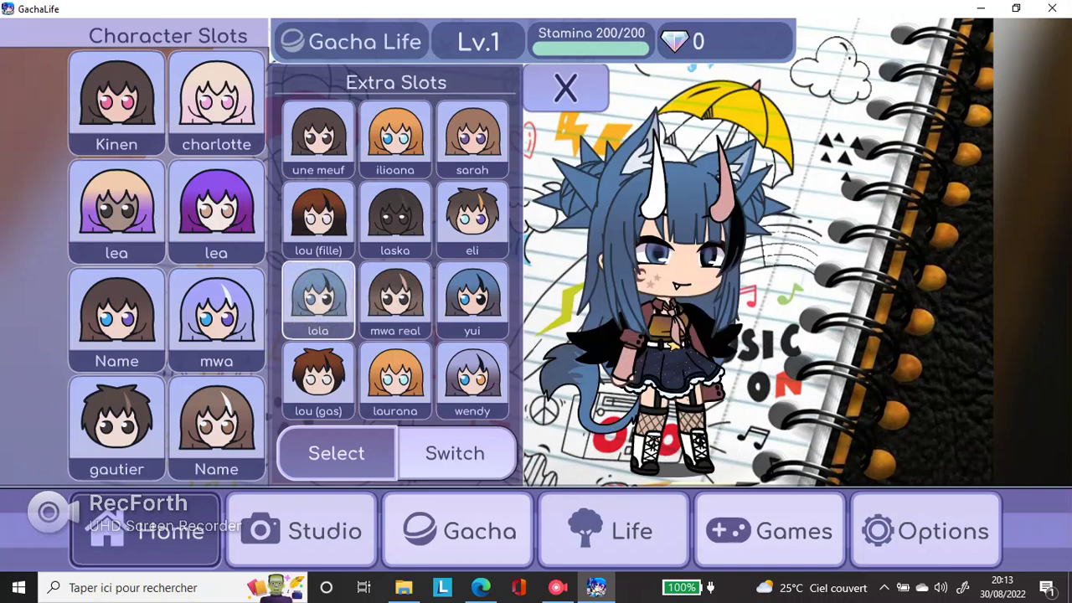
click(488, 225)
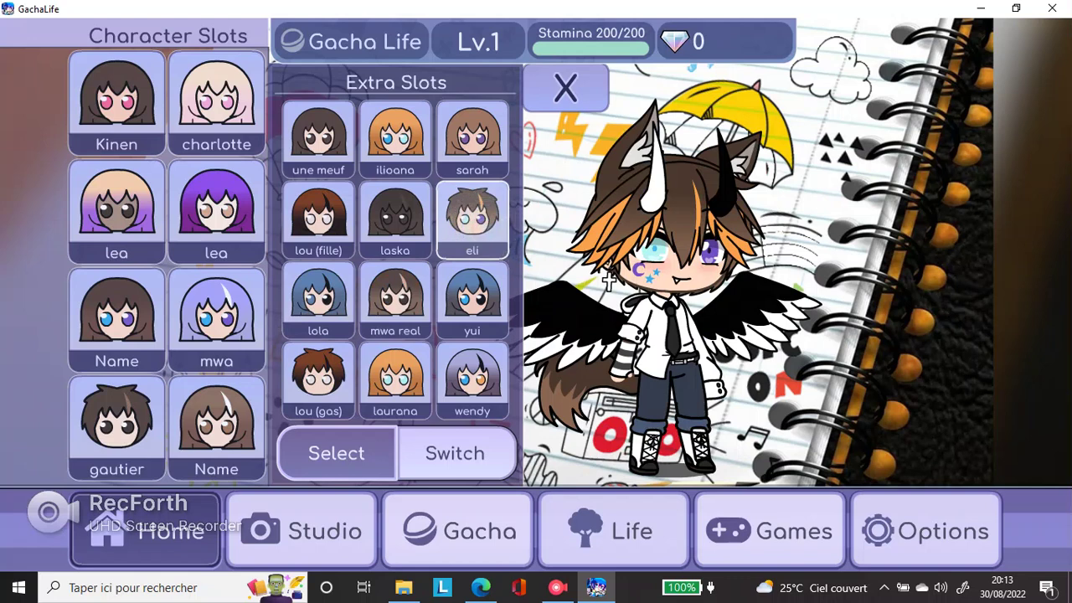
click(402, 216)
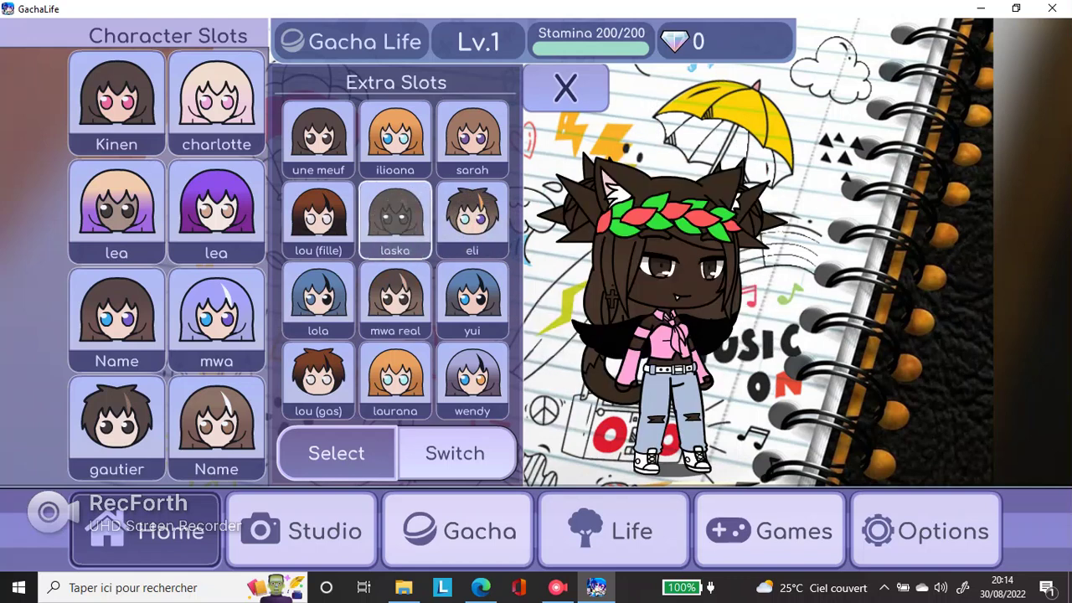
View the first character in the second row and the three in the first row of the extra slots, and close the extra slots
click(658, 322)
click(328, 216)
click(653, 273)
click(490, 154)
click(671, 303)
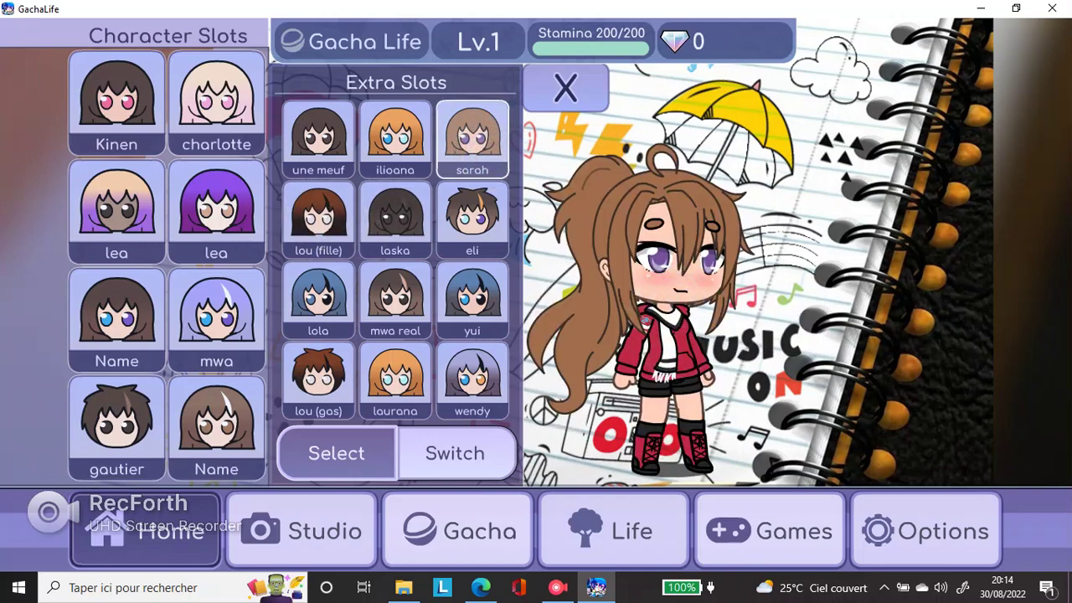
click(409, 153)
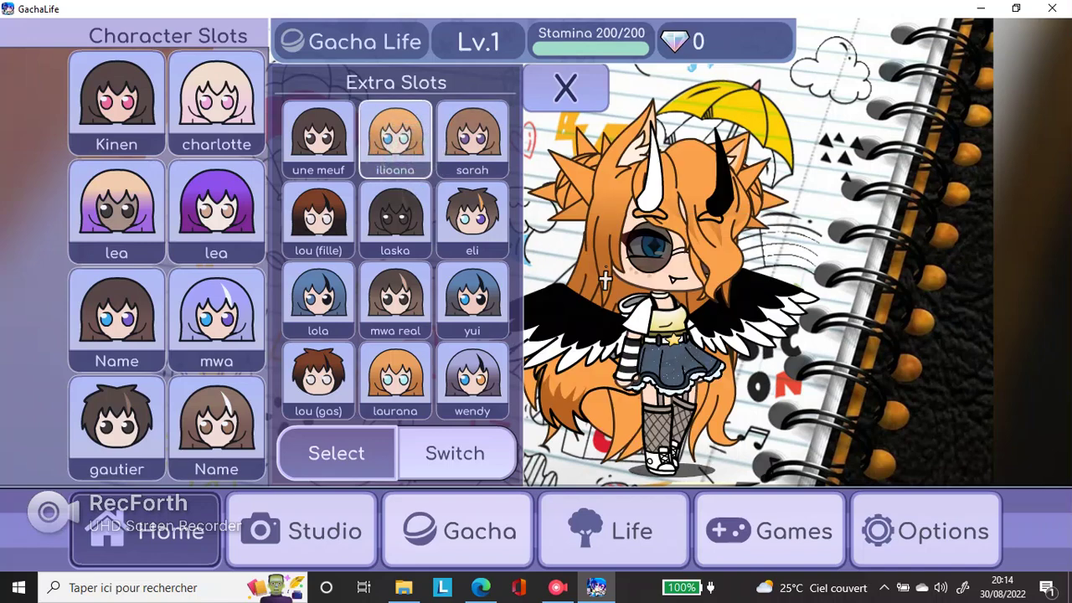
click(323, 136)
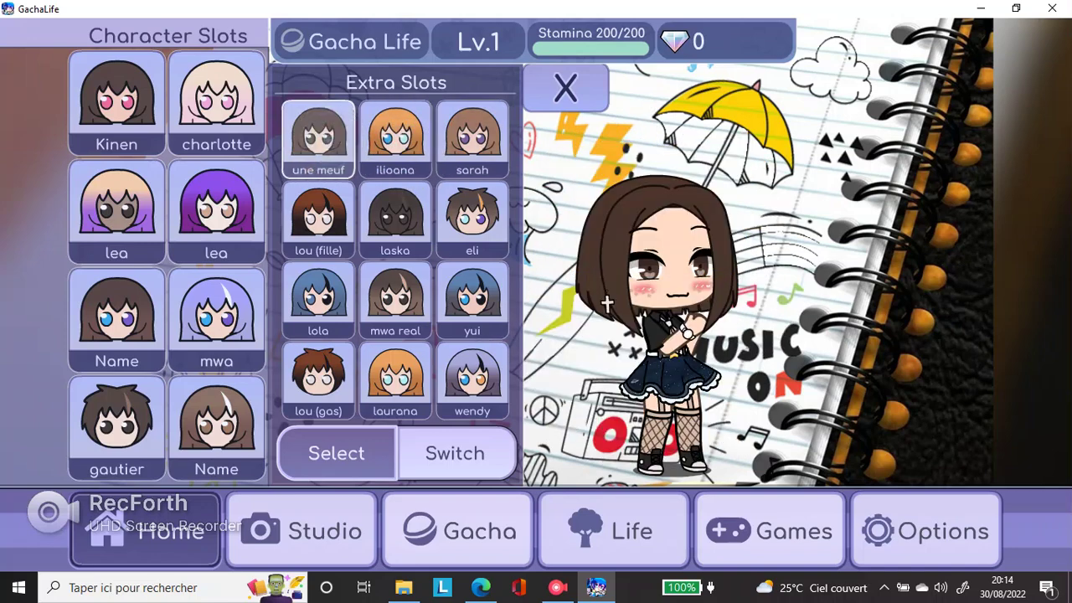
click(416, 154)
click(308, 120)
click(578, 100)
View the six characters in the first three rows of the main character slots
click(224, 99)
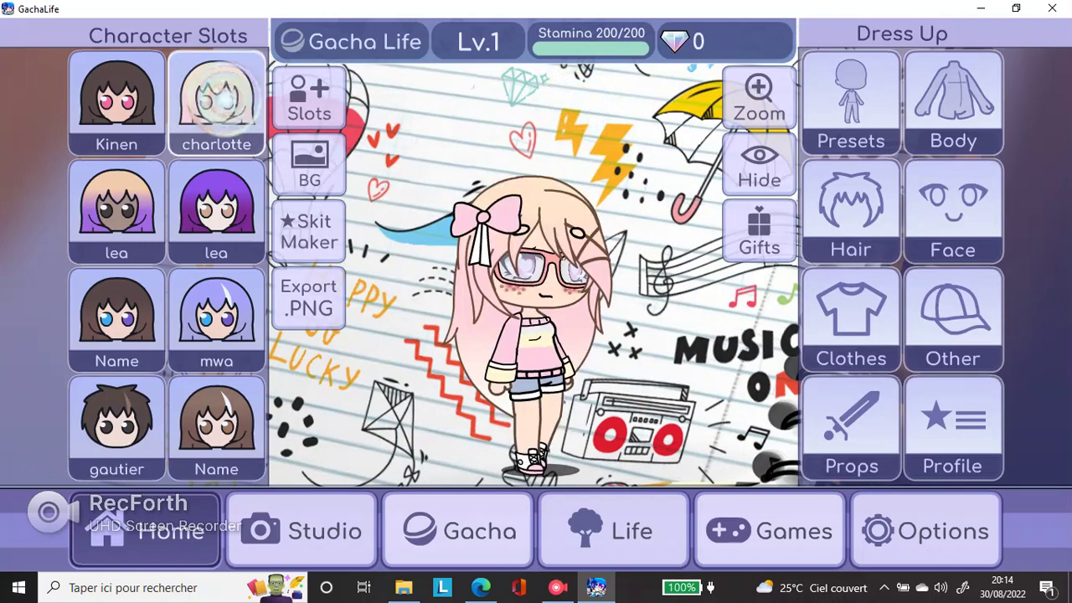
click(129, 99)
click(500, 291)
click(158, 216)
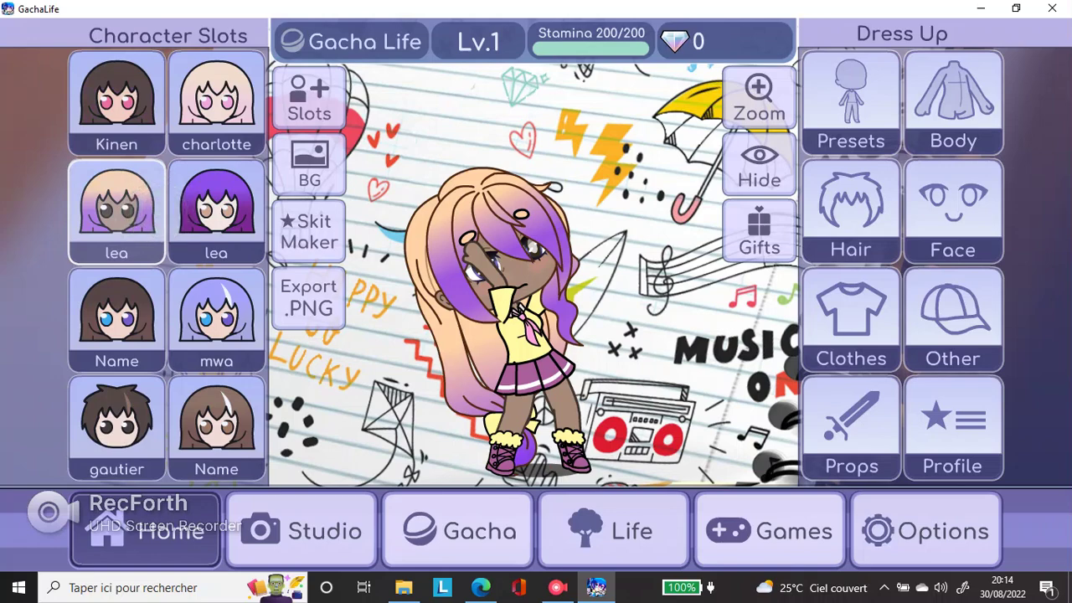
click(216, 209)
click(116, 319)
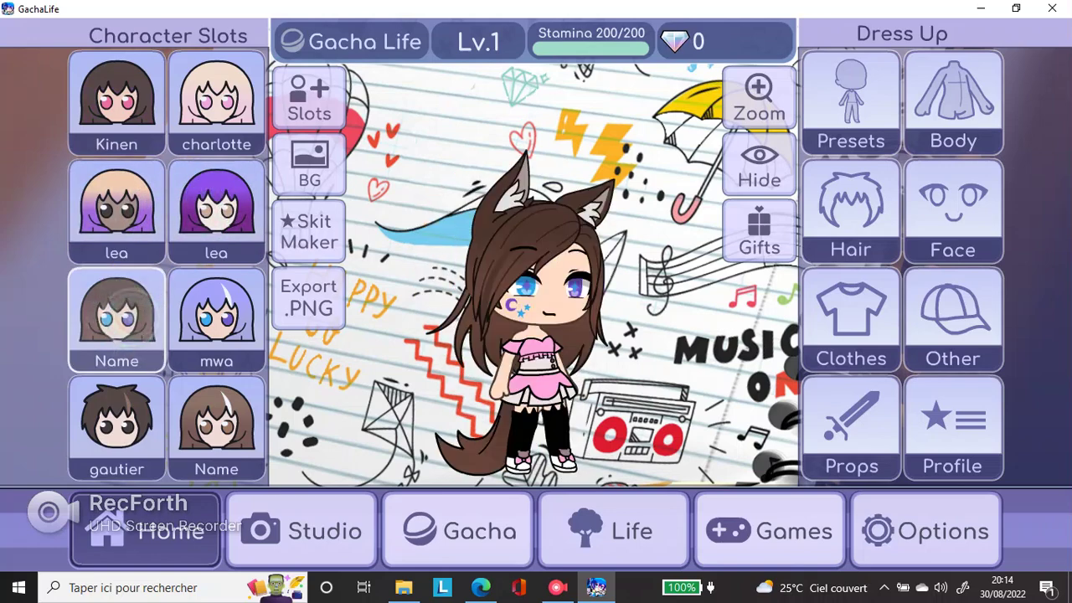
click(216, 319)
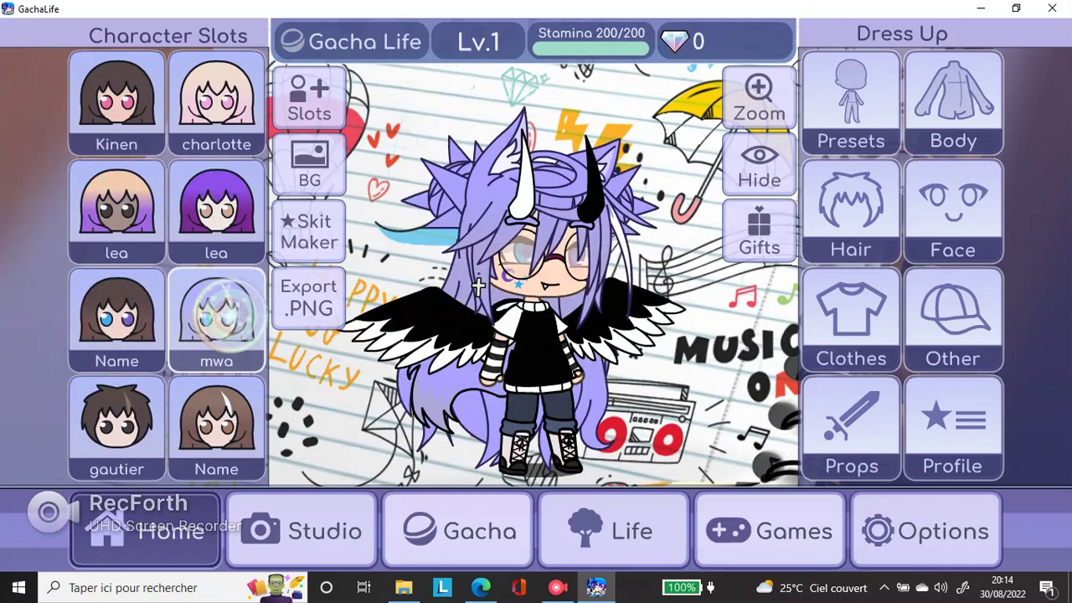
click(529, 381)
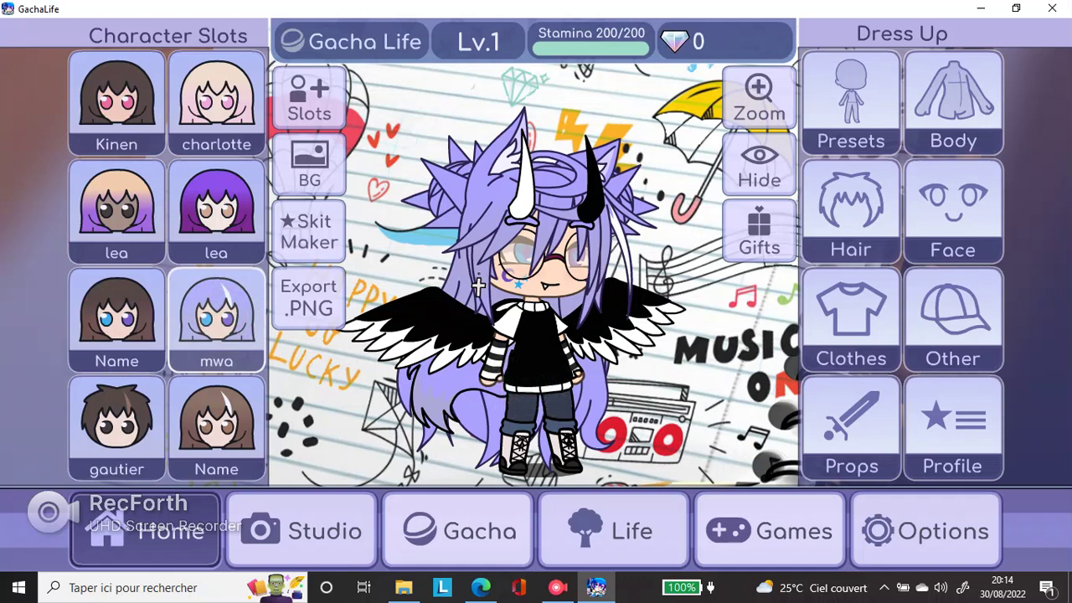
View the short-haired boy in the last row of character slots and select the winged character beside him
click(116, 427)
click(514, 333)
click(551, 250)
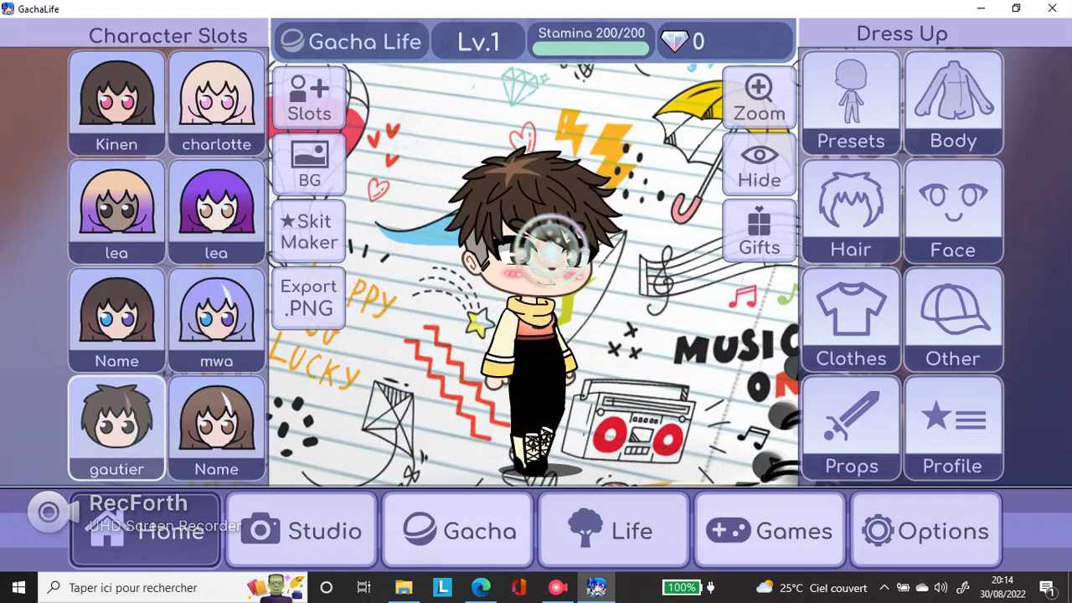
click(242, 434)
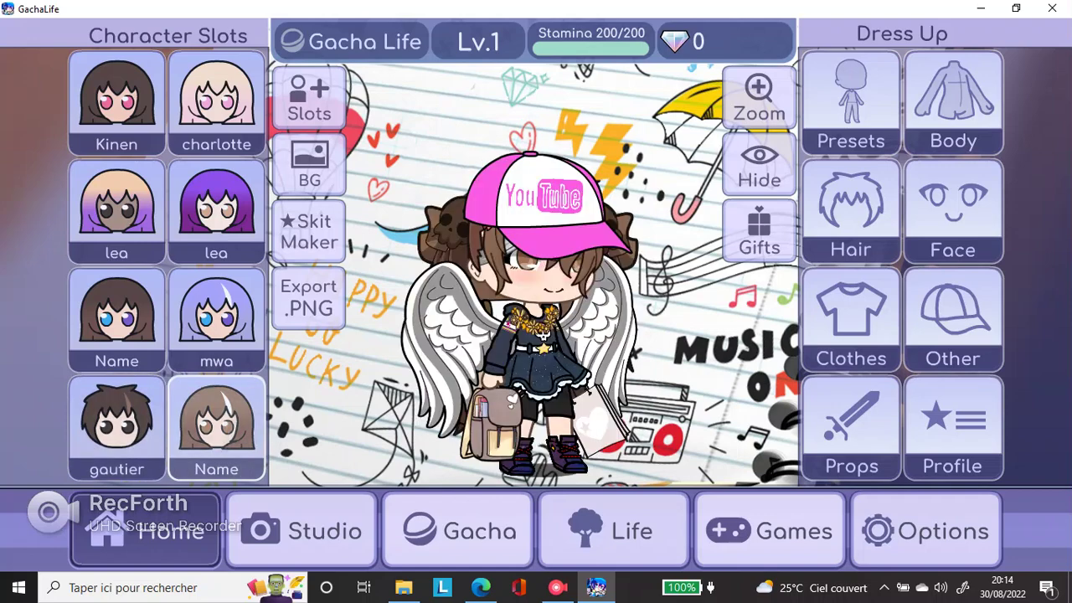
Open the winged character's hat collection and try the UWU cap and the neon cat ears from page 1
click(952, 209)
click(797, 528)
click(469, 172)
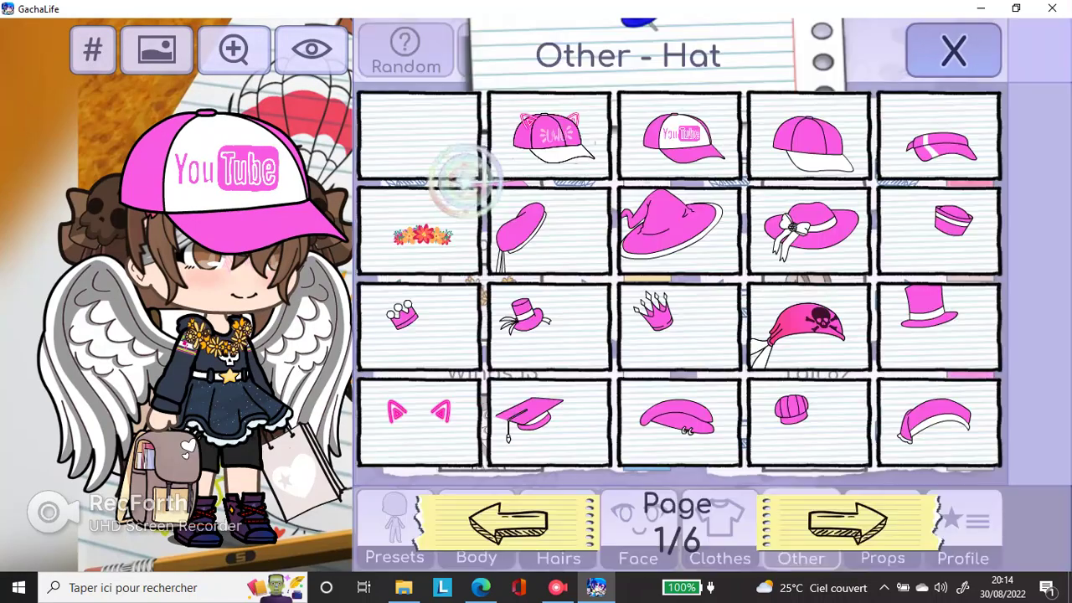
click(563, 137)
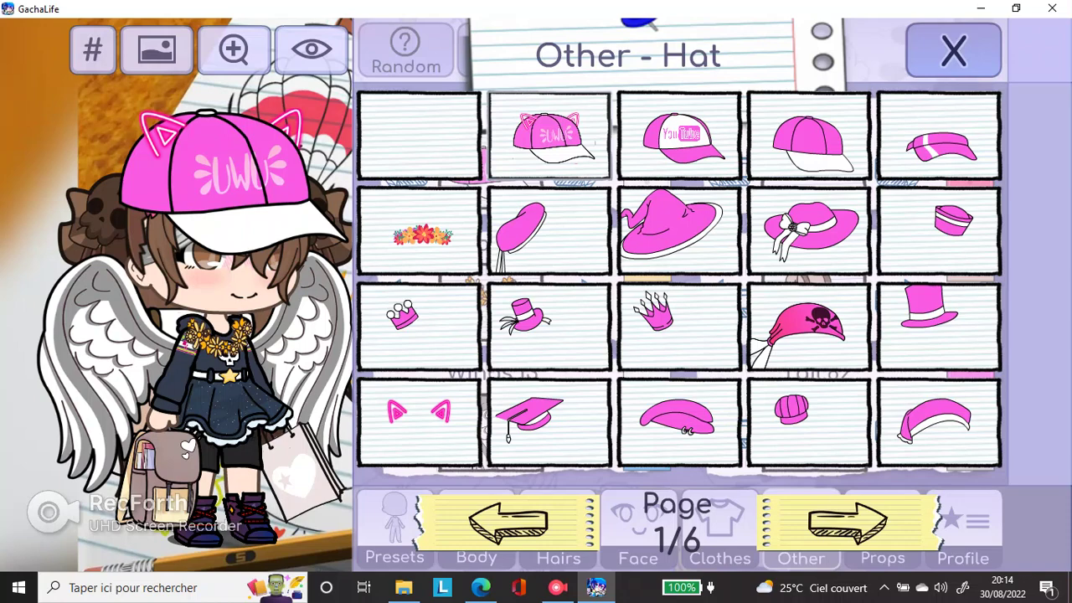
click(419, 415)
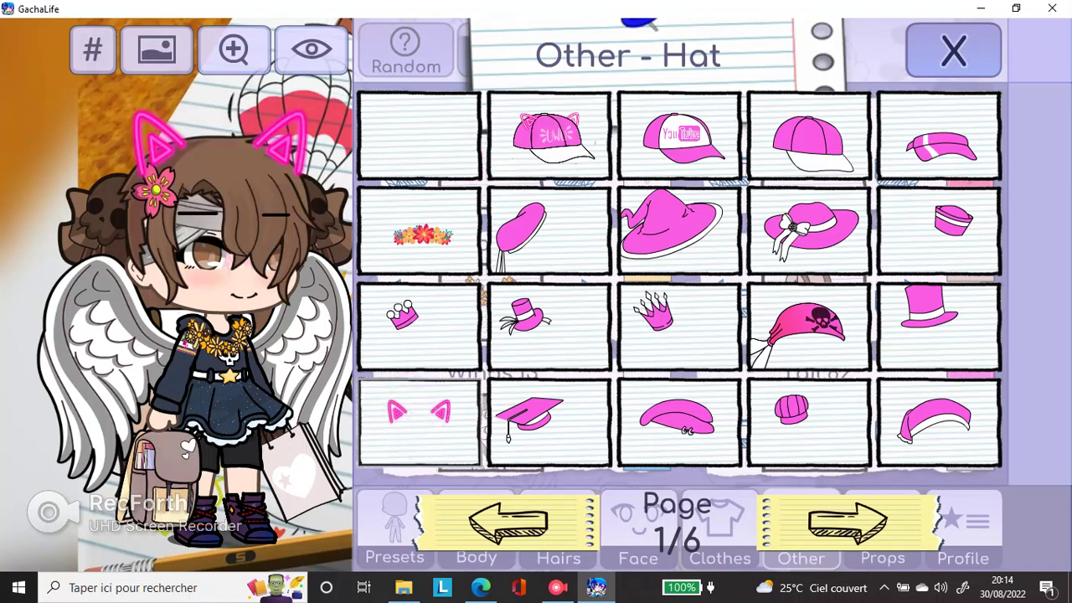
Try hats from page 2, including the autumn leaves, the knitted beanie, the panda hood and the pink headband
click(847, 523)
click(678, 134)
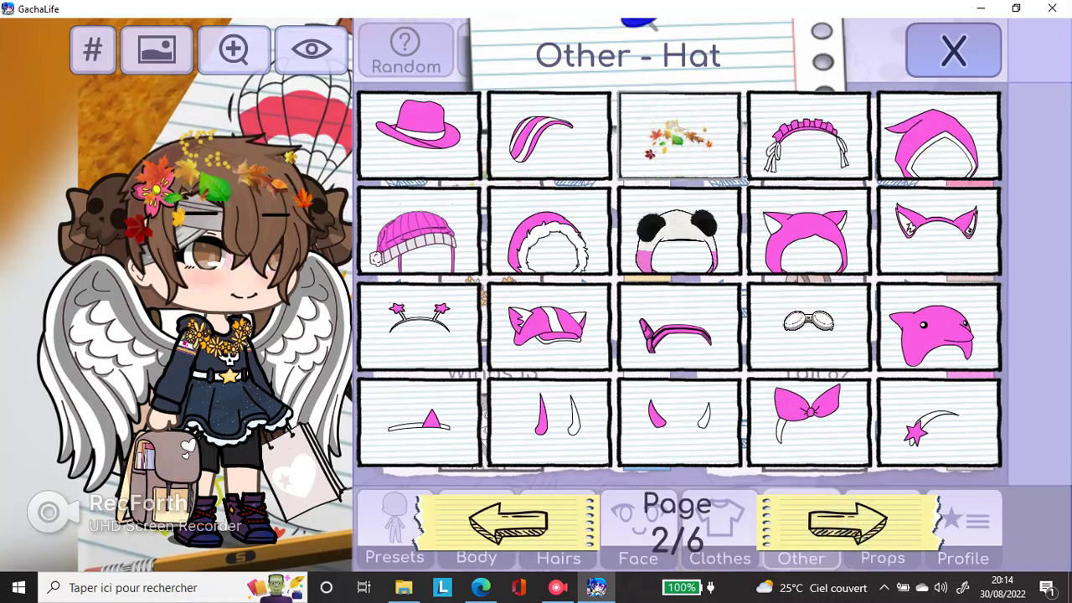
click(418, 326)
click(419, 230)
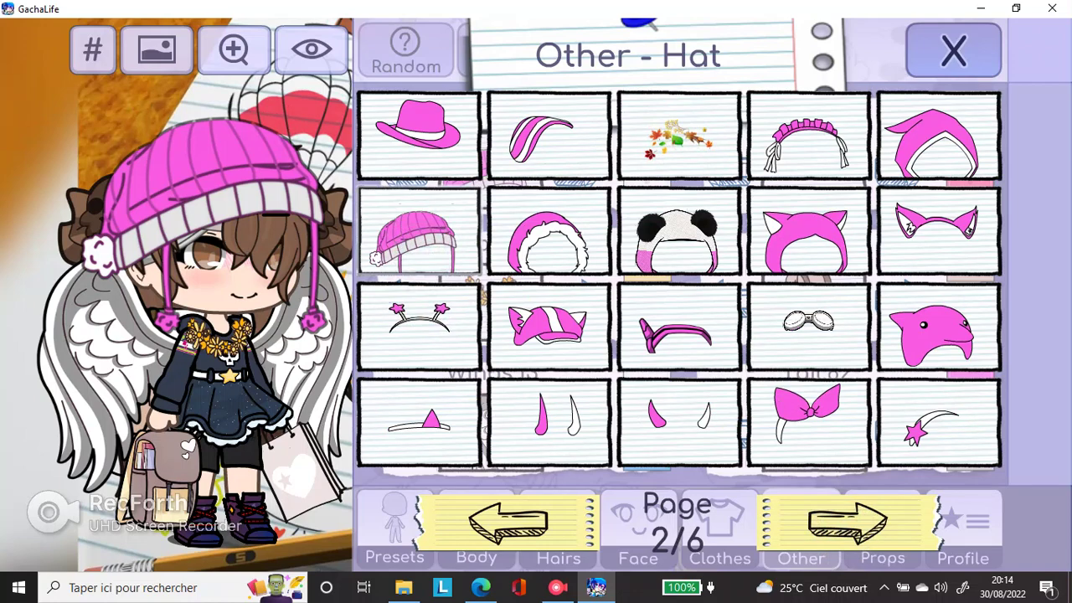
click(568, 239)
click(663, 240)
click(806, 235)
click(679, 230)
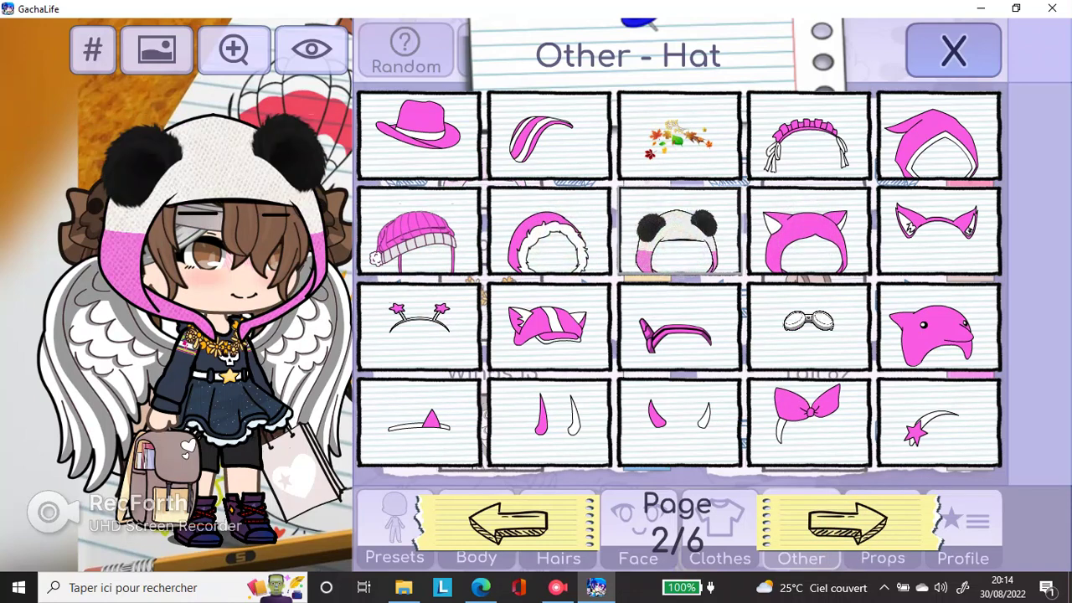
click(810, 322)
click(682, 331)
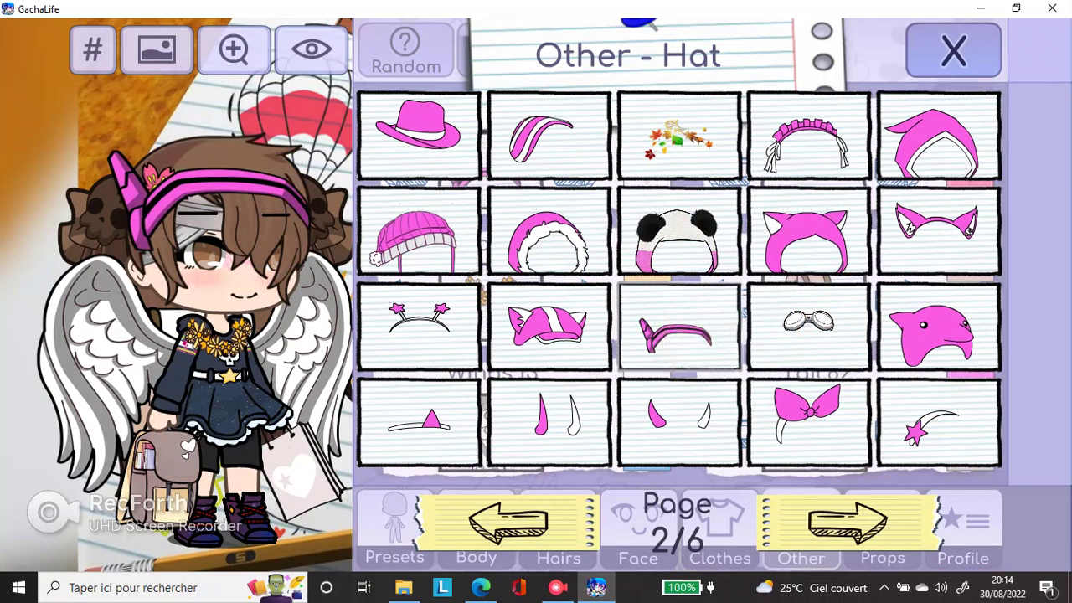
Try the sun hat with red flowers and the space helmet on page 3, ending with the flowered sun hat
click(847, 523)
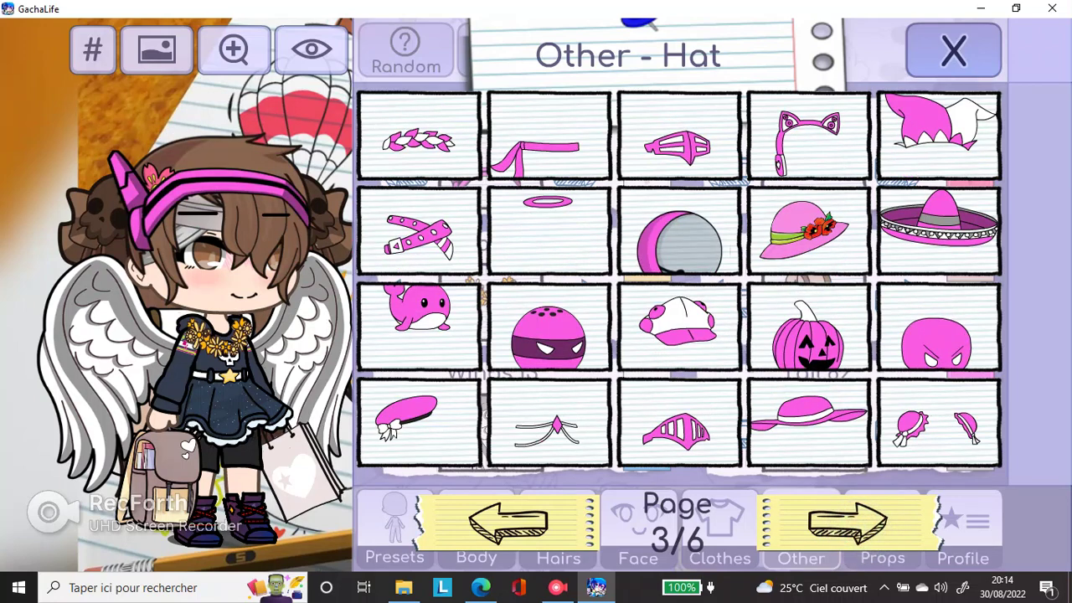
click(807, 230)
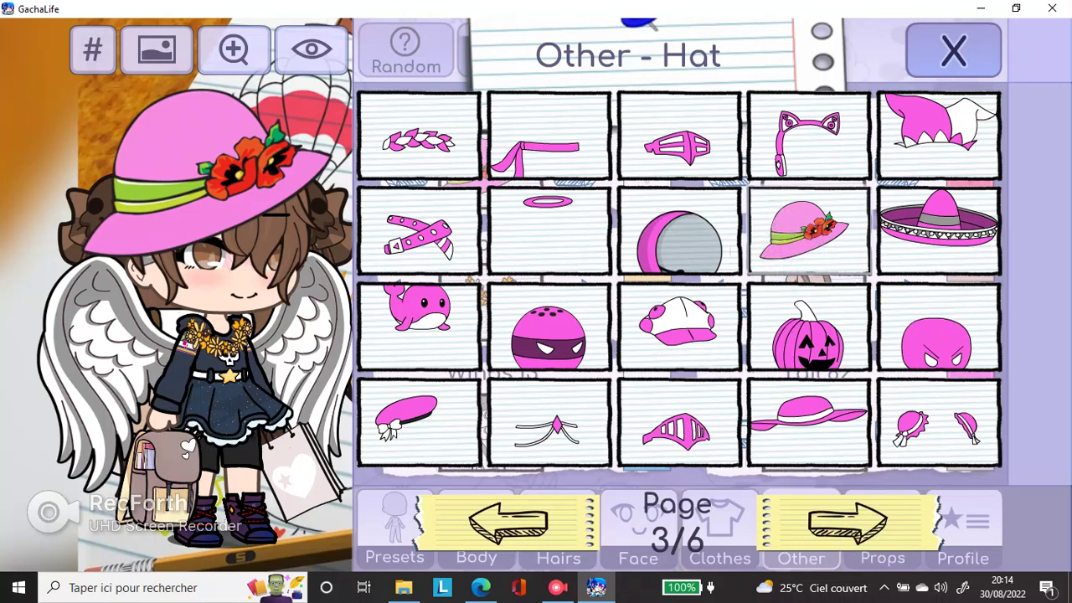
click(680, 232)
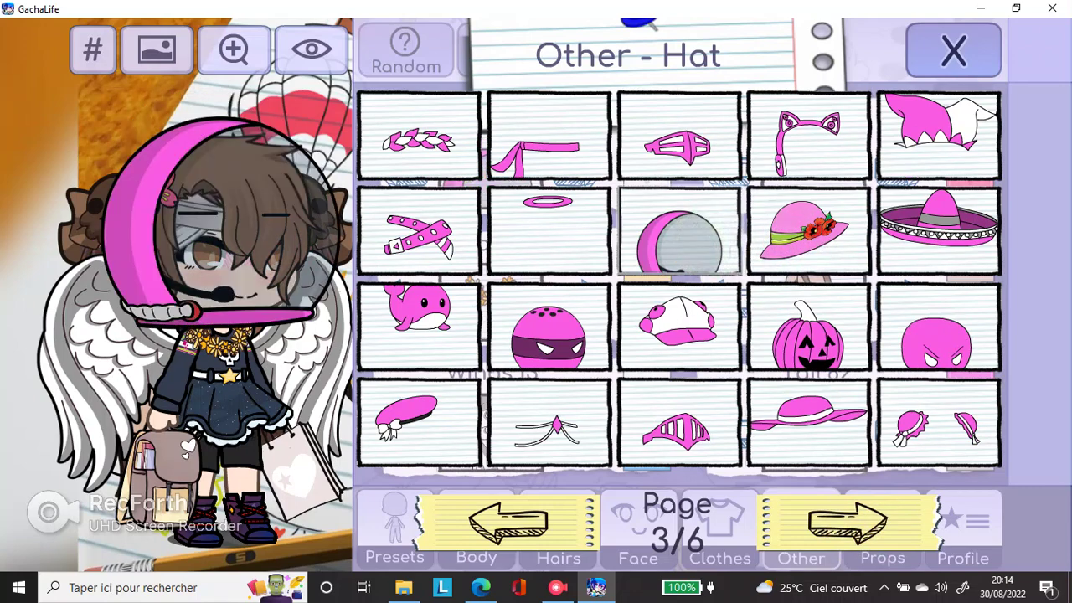
click(807, 230)
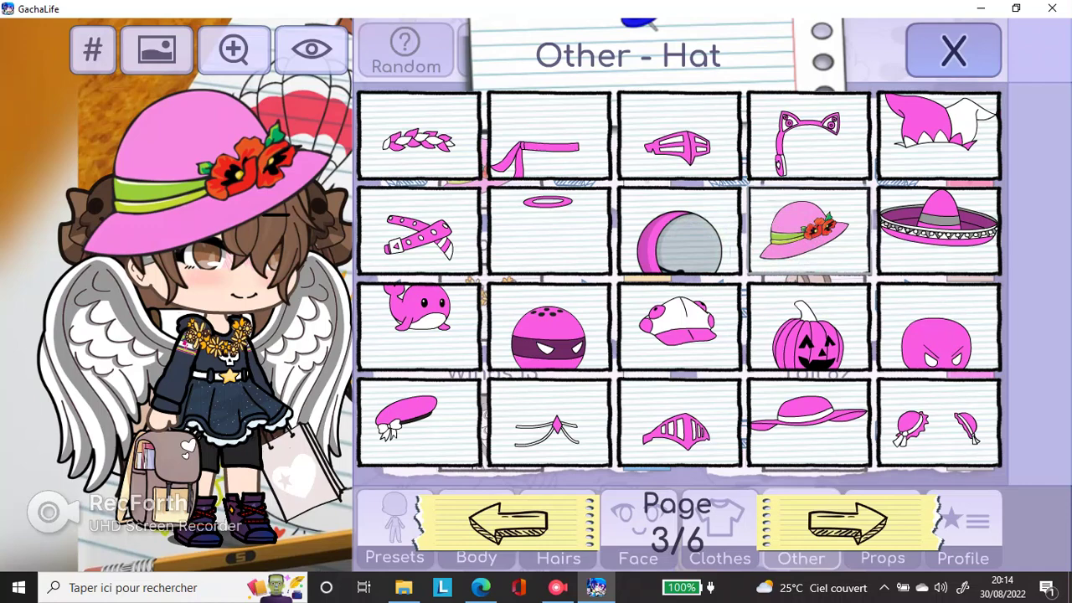
Look through hat pages 4 to 6, trying the glossy pink cap, the pink panda hat and the star halo
click(847, 523)
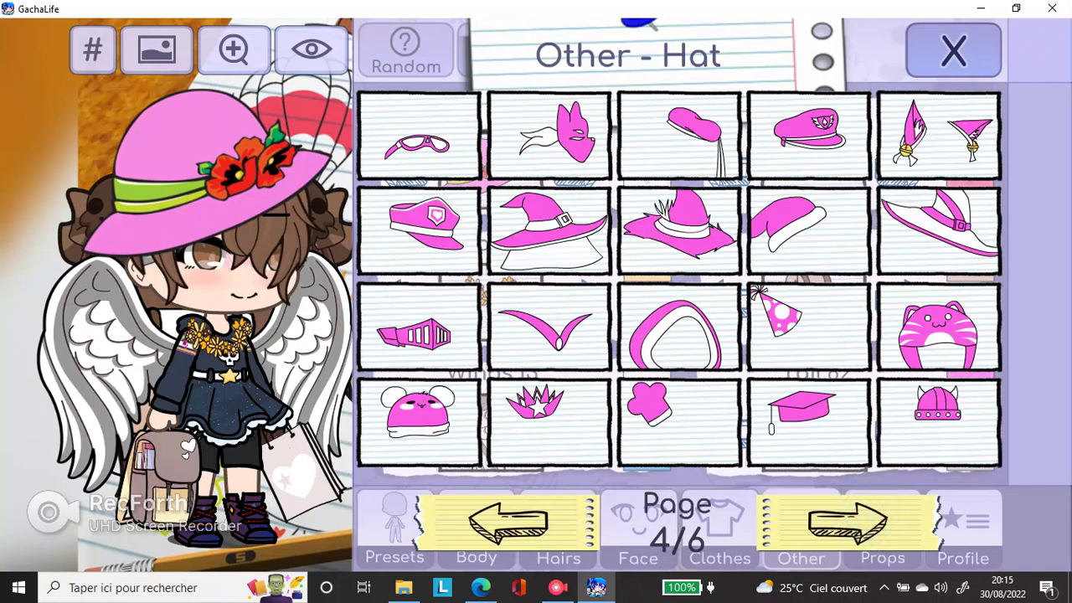
click(848, 523)
click(806, 419)
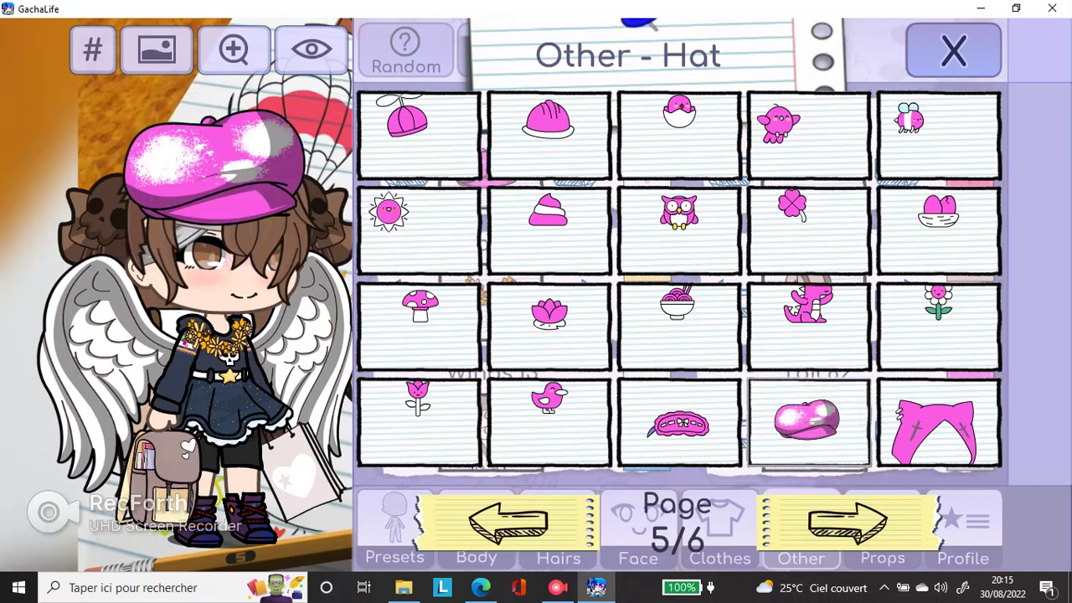
click(848, 523)
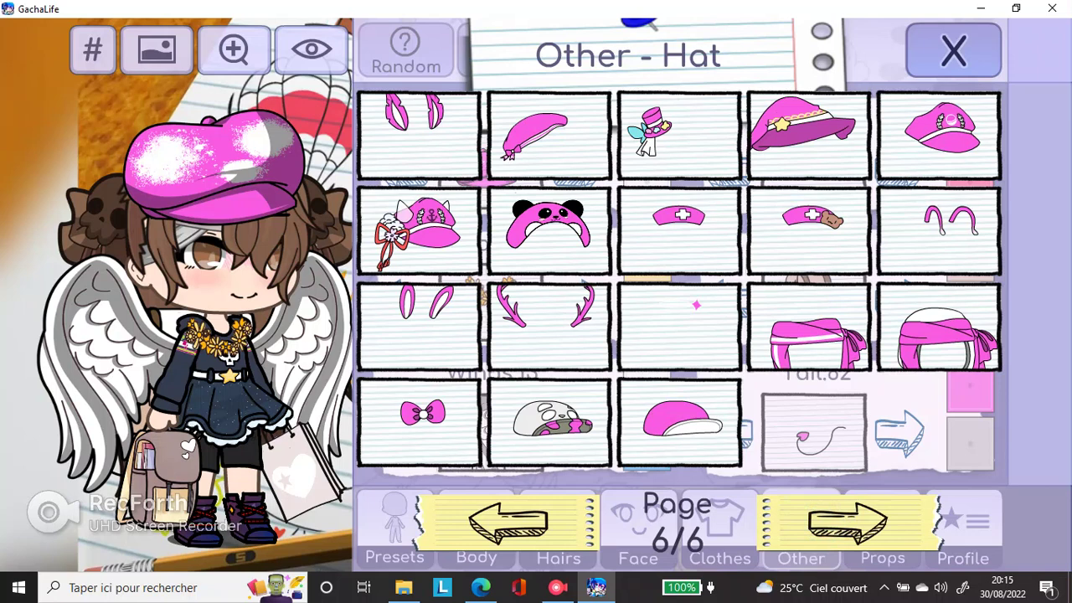
click(577, 248)
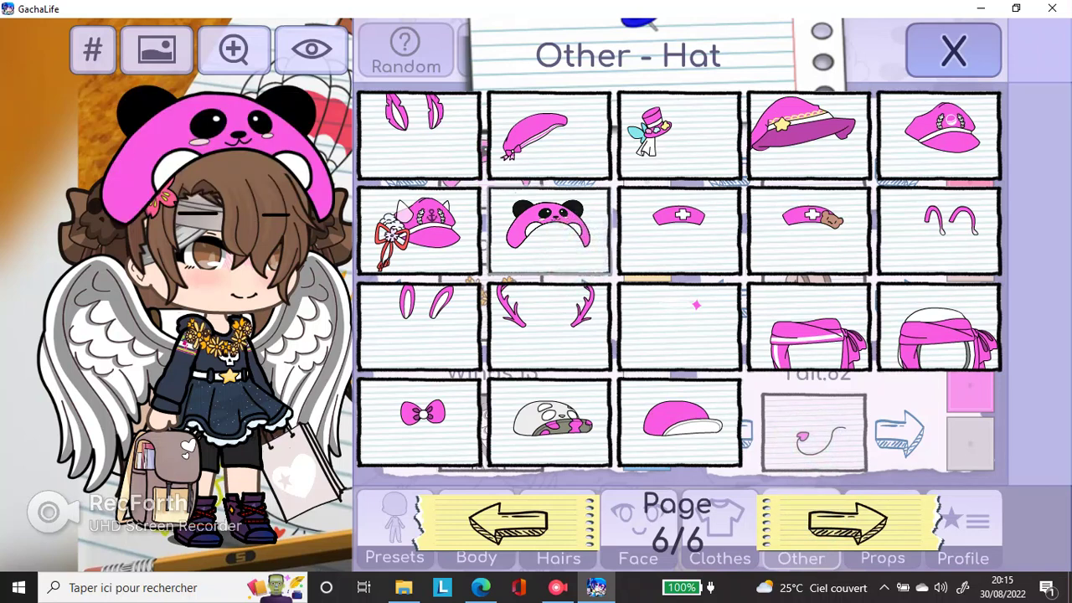
click(686, 325)
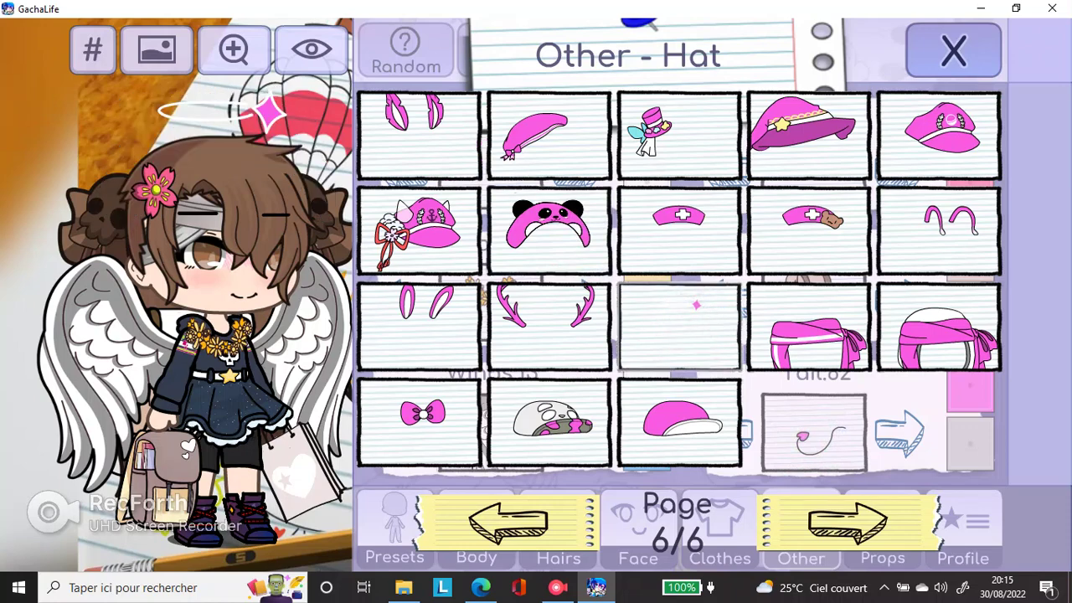
Apply the neon cat ears from page 1 of the hat collection and set the hat's second colour to bright pink
click(847, 521)
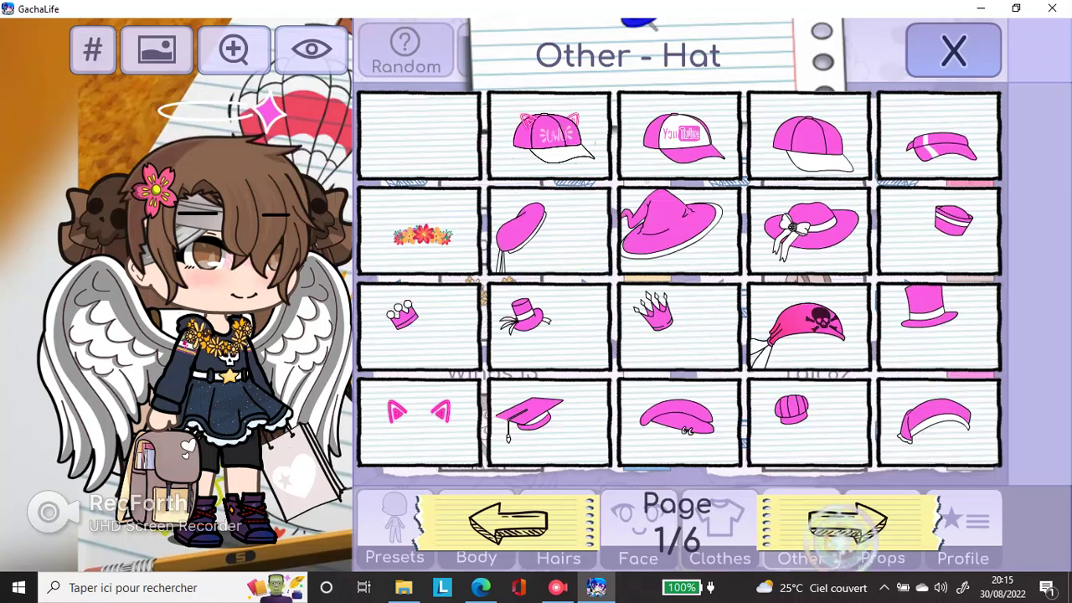
click(419, 419)
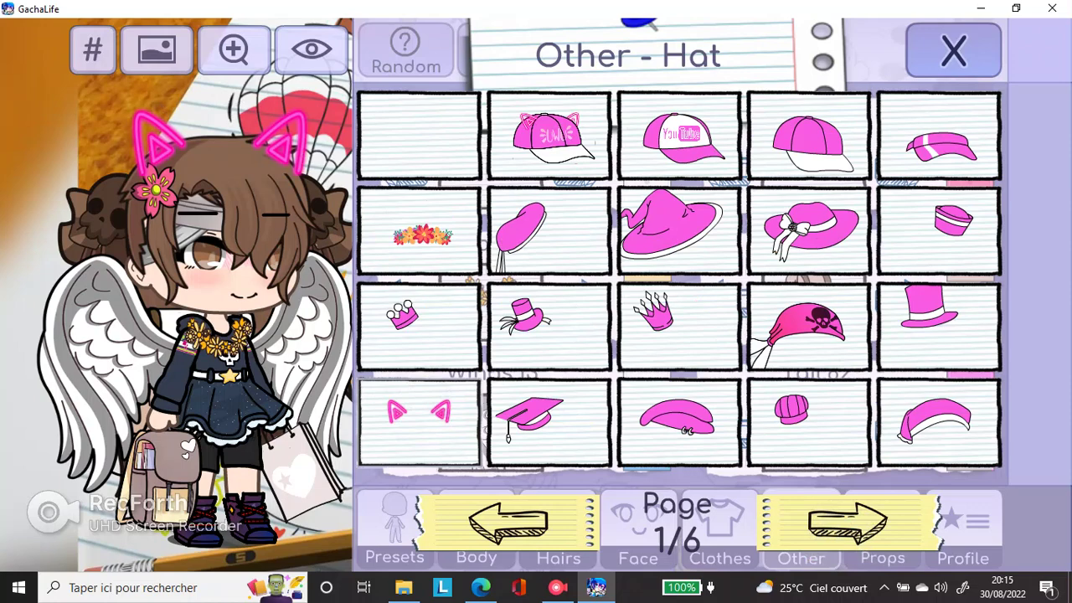
click(953, 50)
click(641, 178)
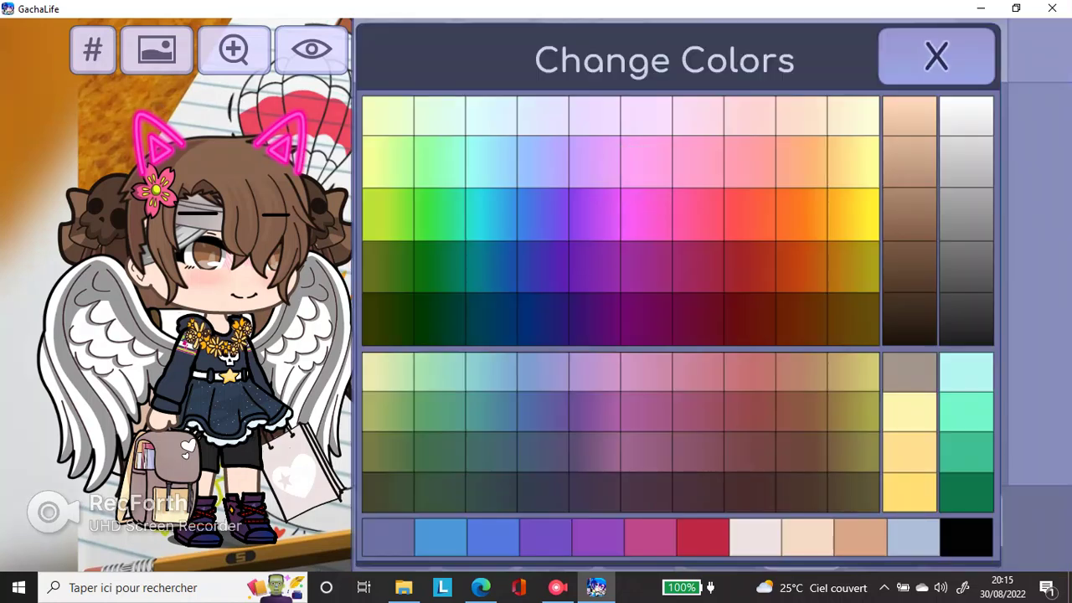
click(645, 220)
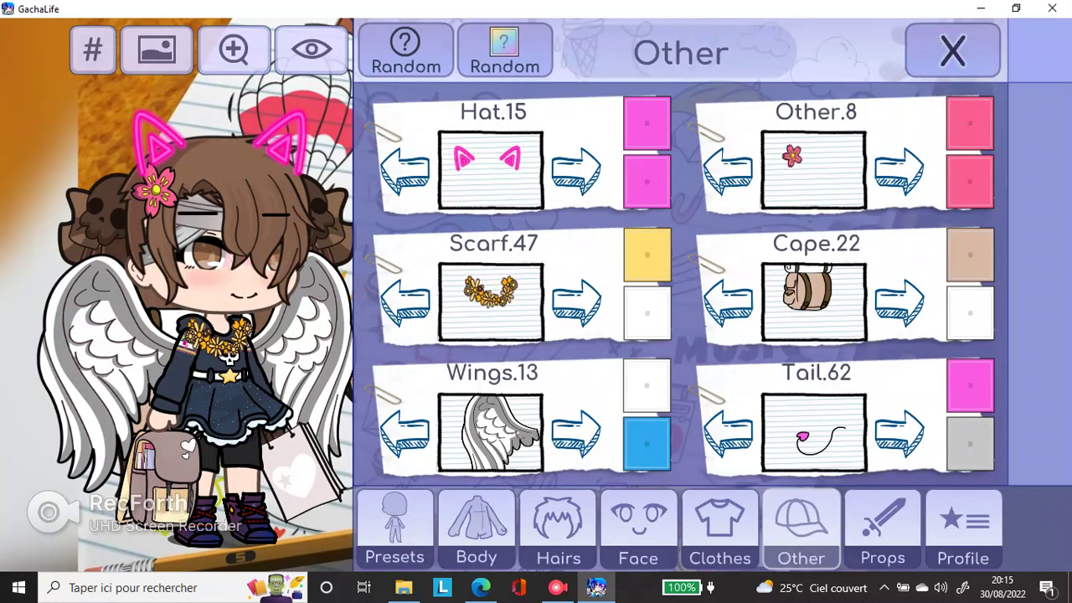
Try the rainbow choker from scarf page 1, reapply the yellow flower garland from page 3, and check page 4
click(491, 301)
click(677, 343)
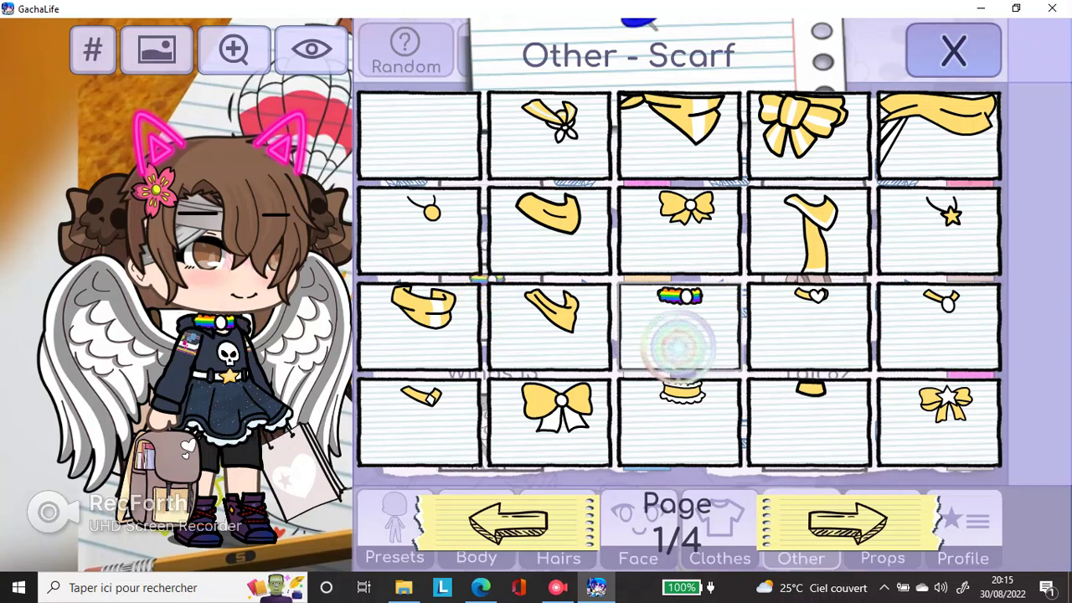
click(847, 524)
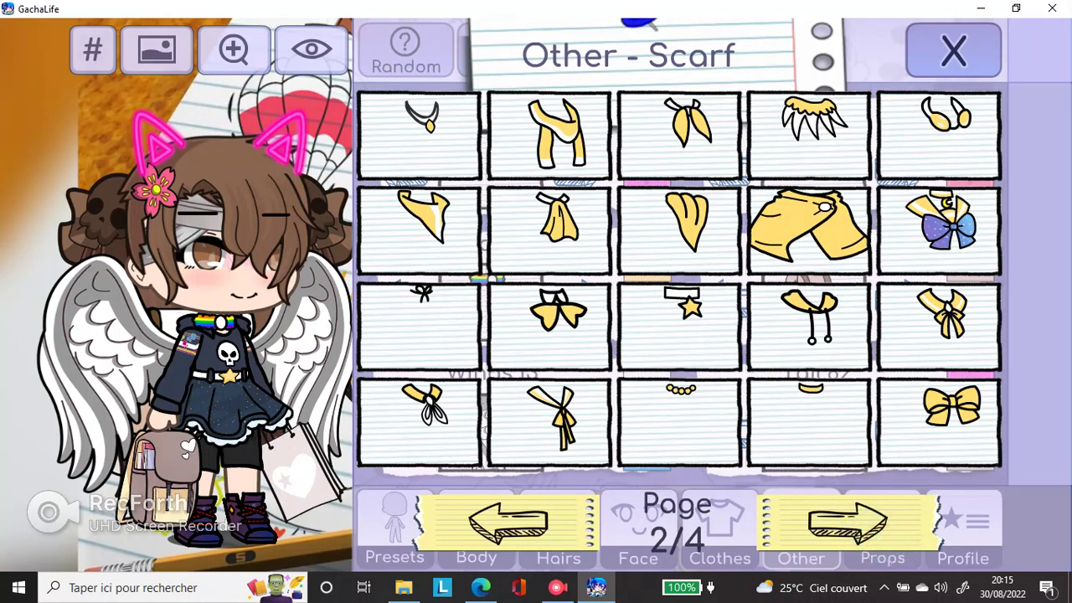
click(848, 523)
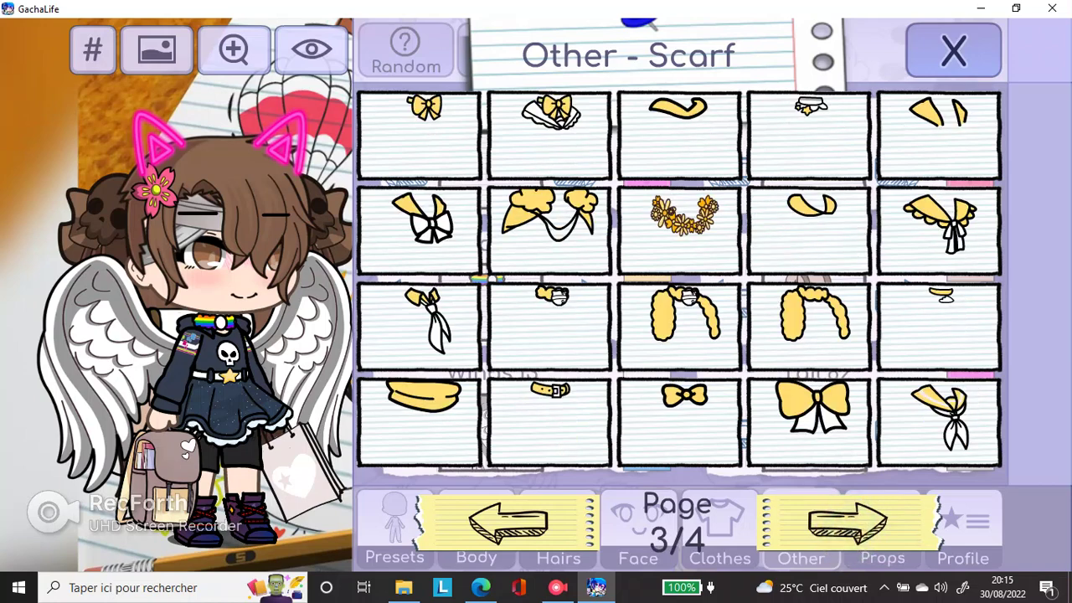
click(680, 216)
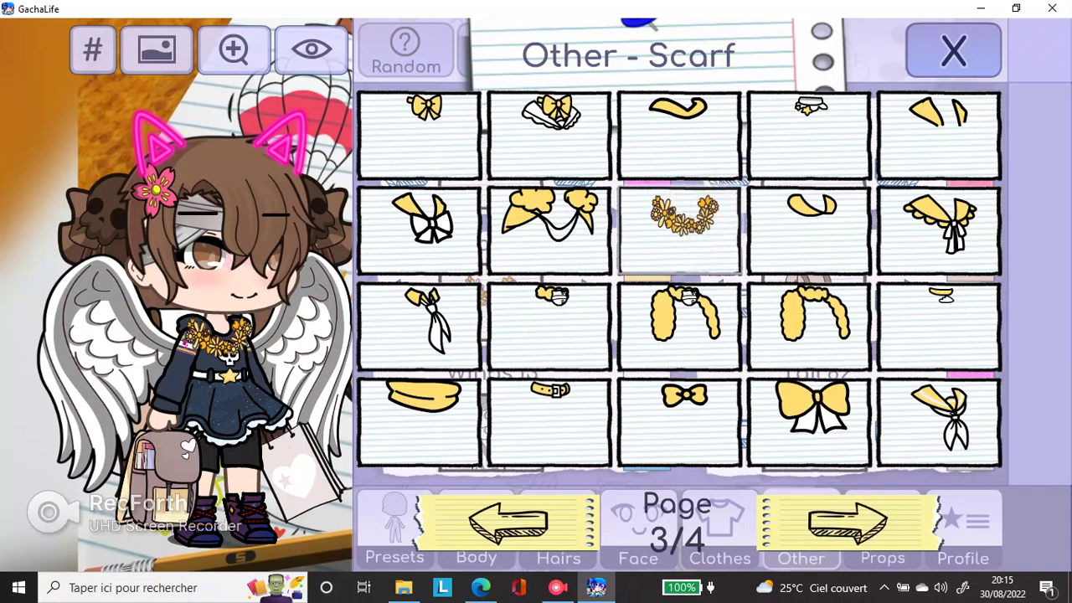
click(848, 523)
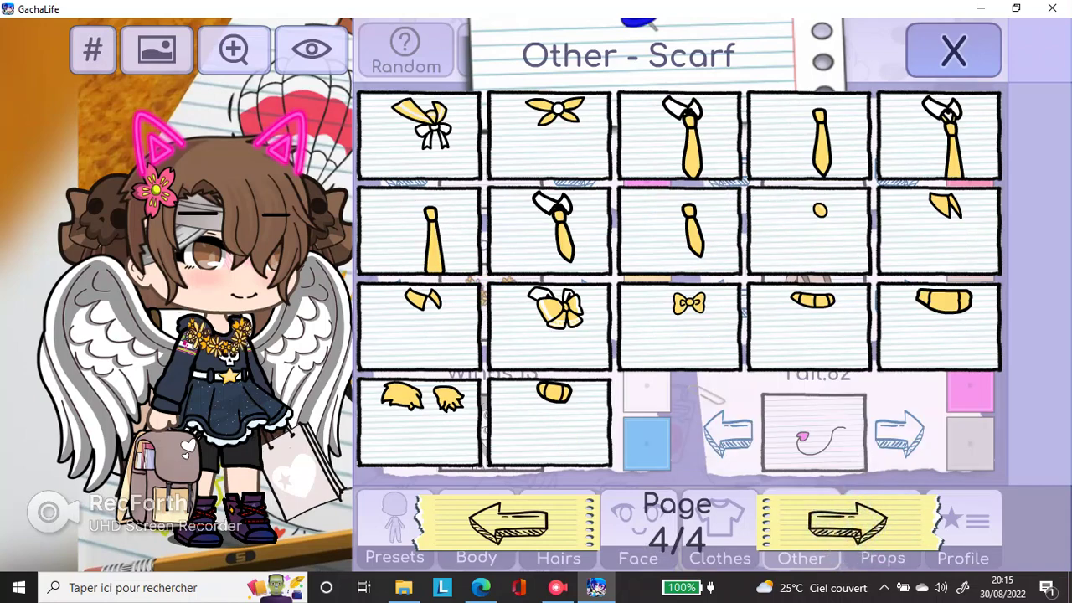
click(953, 51)
Try the panda, bear, heart and yellow-eared head accessories from page 1, reapply the pink flower, and check page 2
click(493, 182)
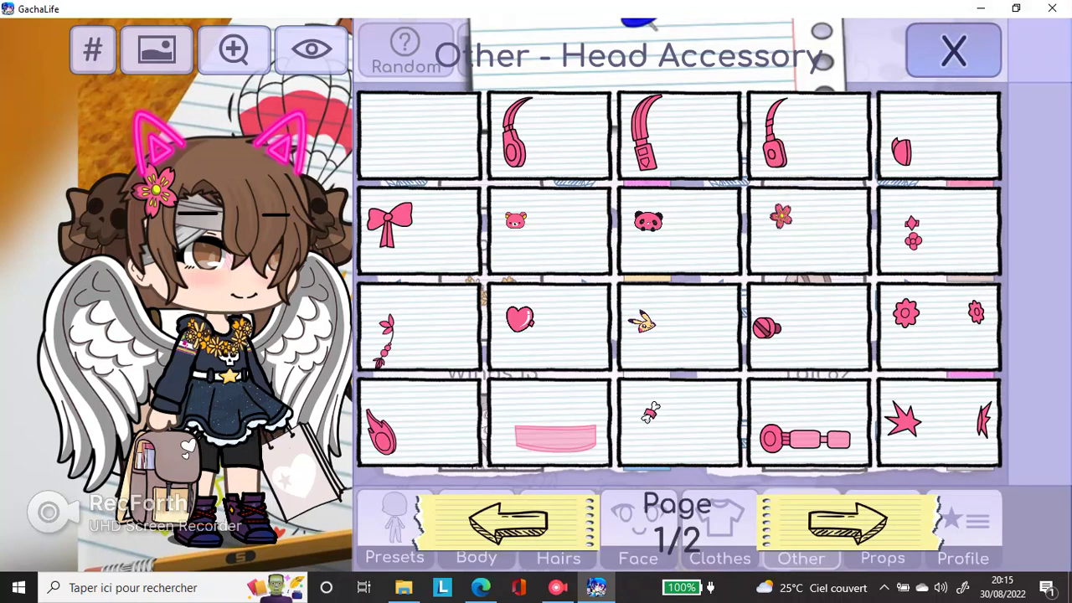
click(567, 222)
click(649, 223)
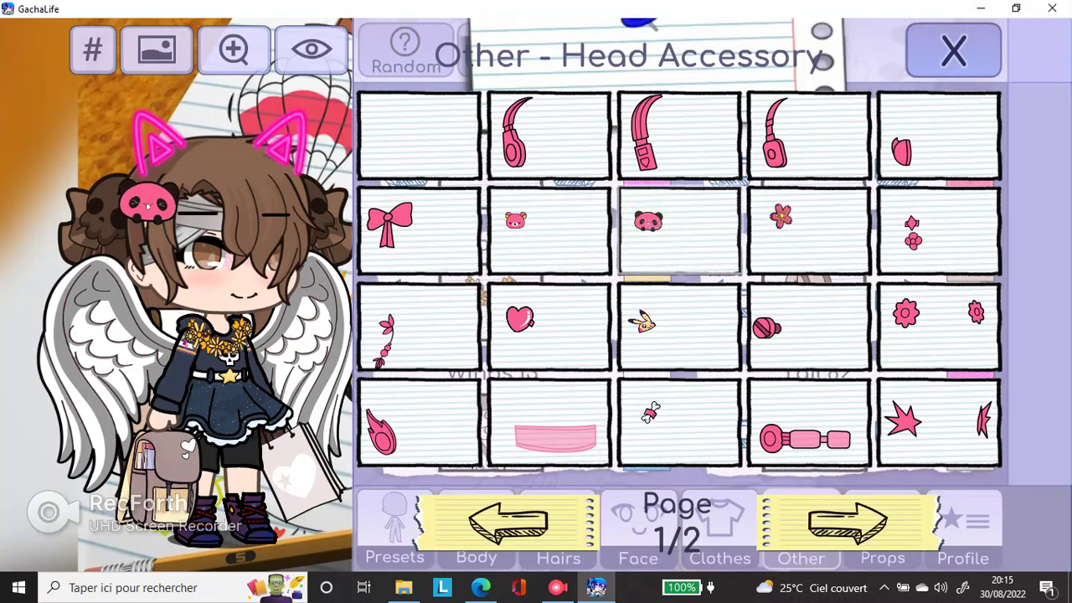
click(549, 230)
click(549, 326)
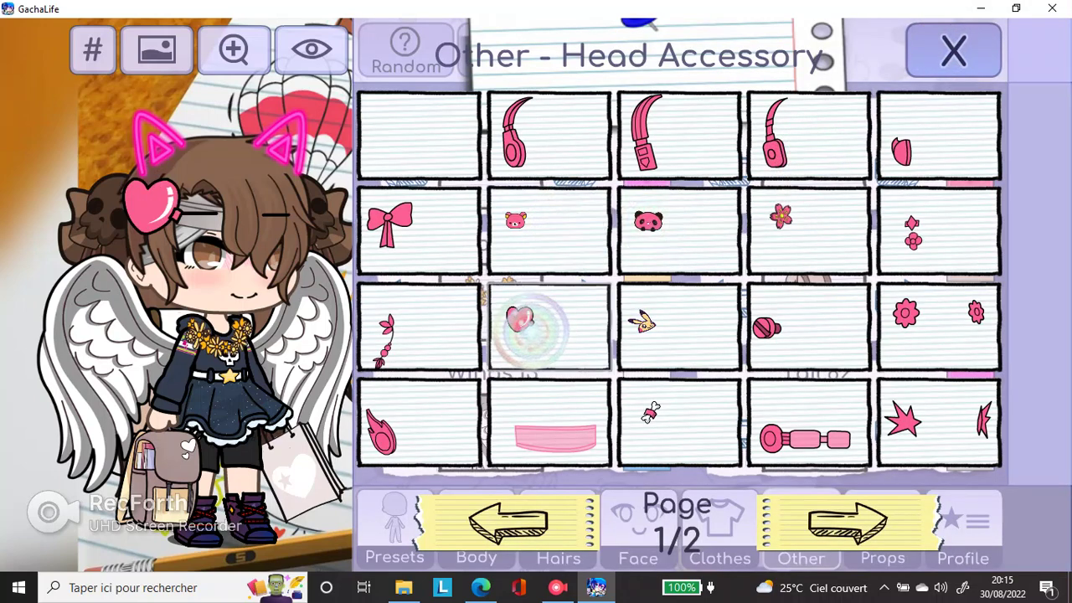
click(643, 320)
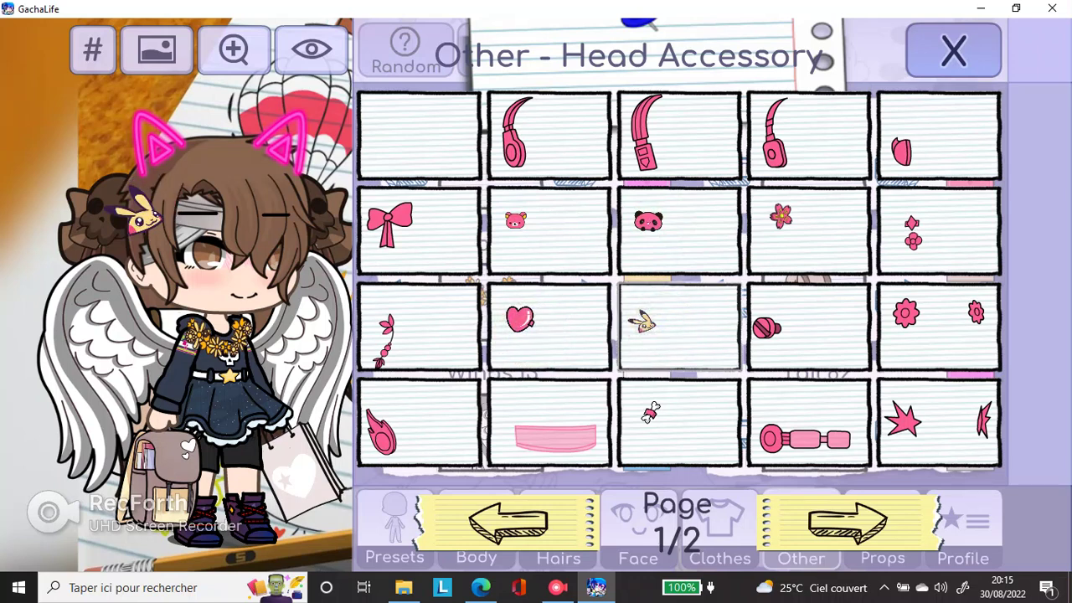
click(813, 240)
click(848, 521)
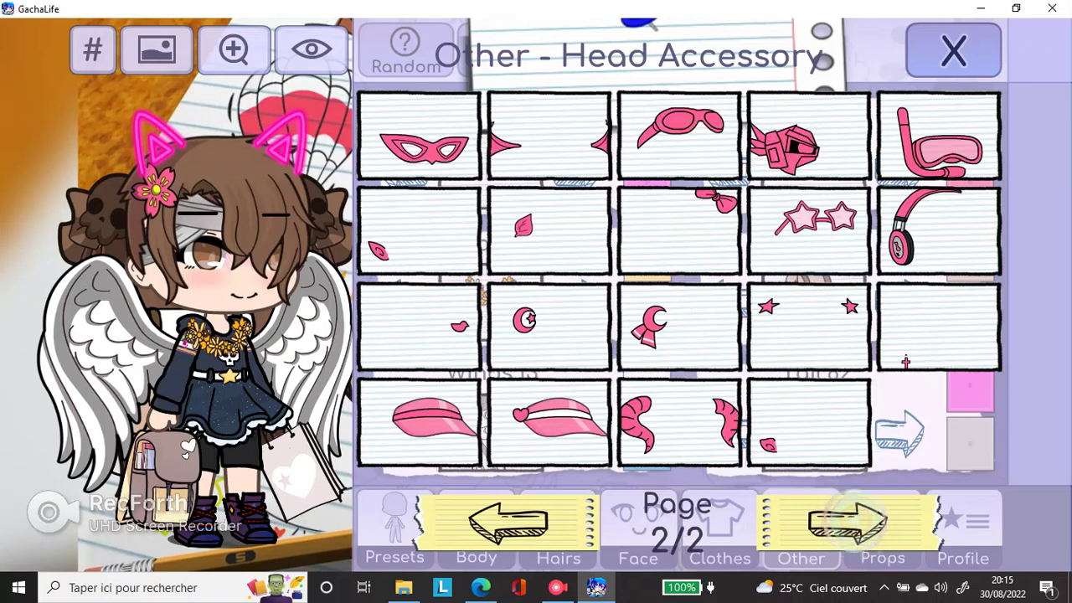
click(953, 50)
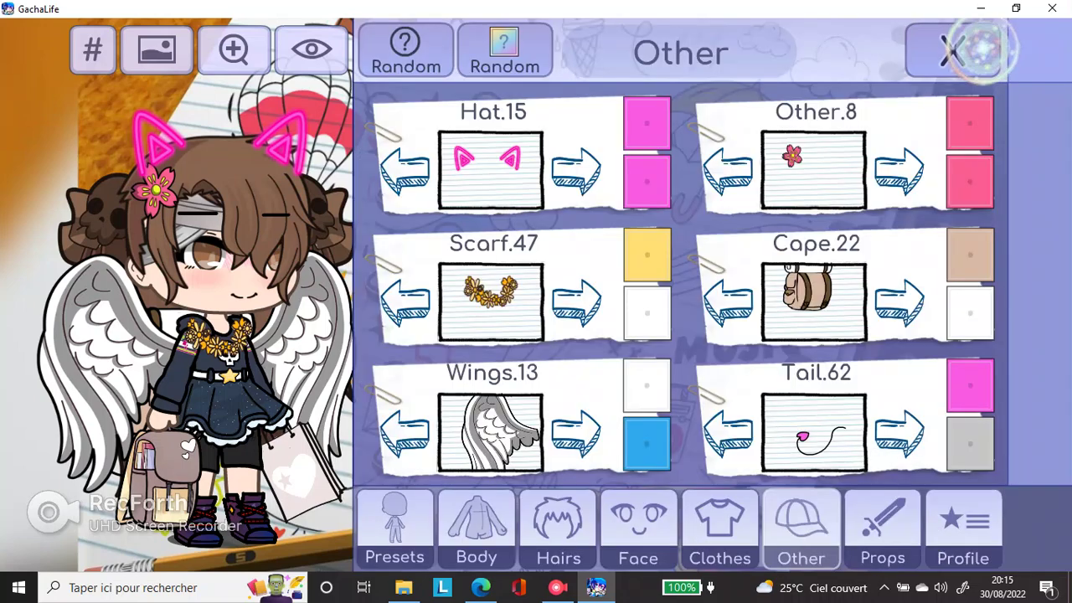
Try the dark tattered cape from page 1 and the first cape on page 3, ending with the rolled brown bag from page 2
click(796, 327)
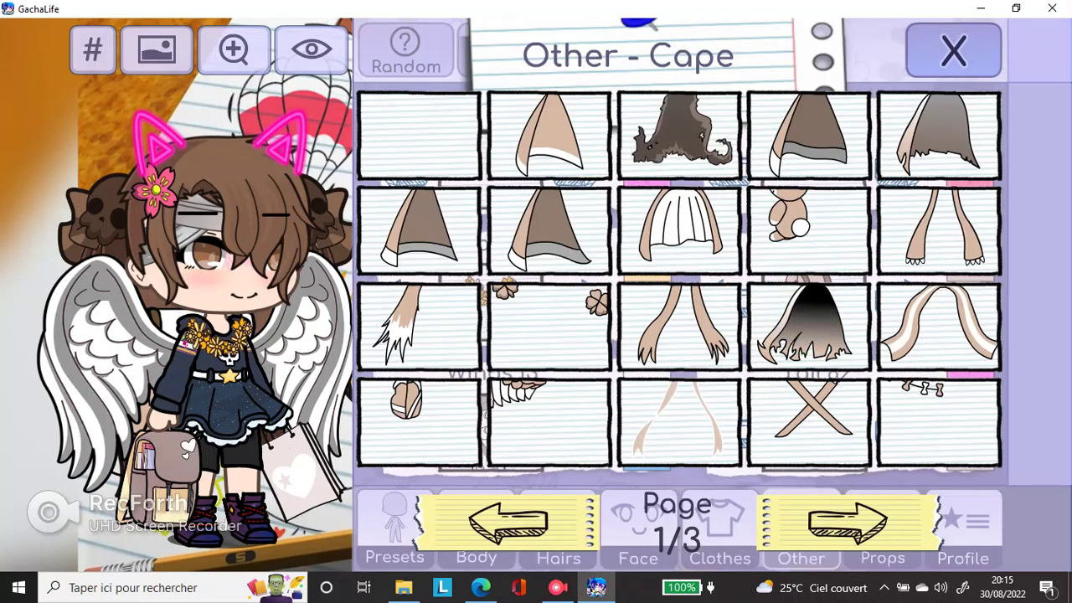
click(696, 144)
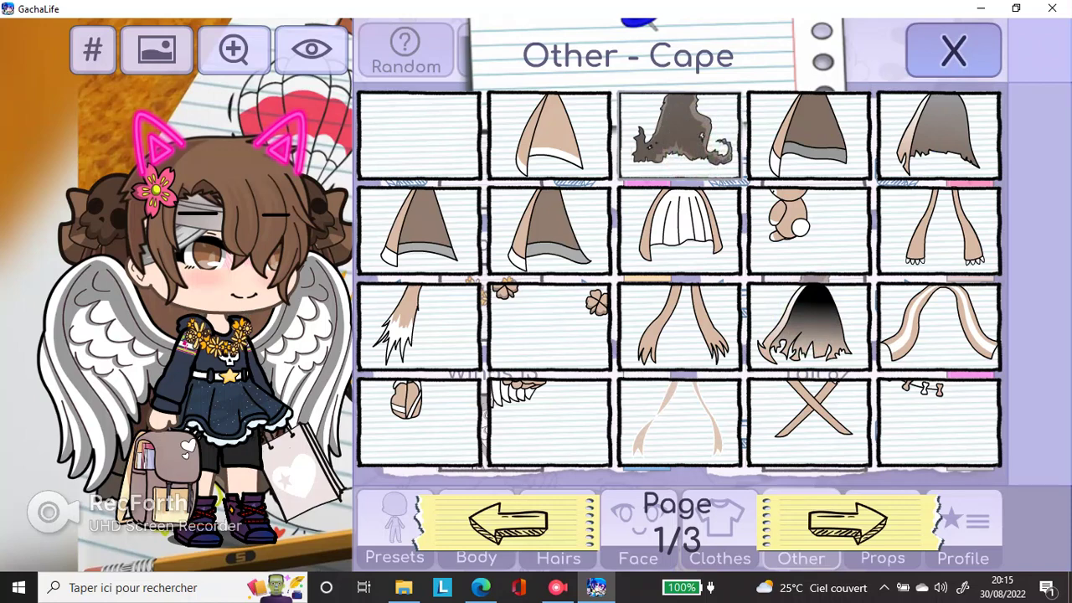
click(848, 521)
click(668, 146)
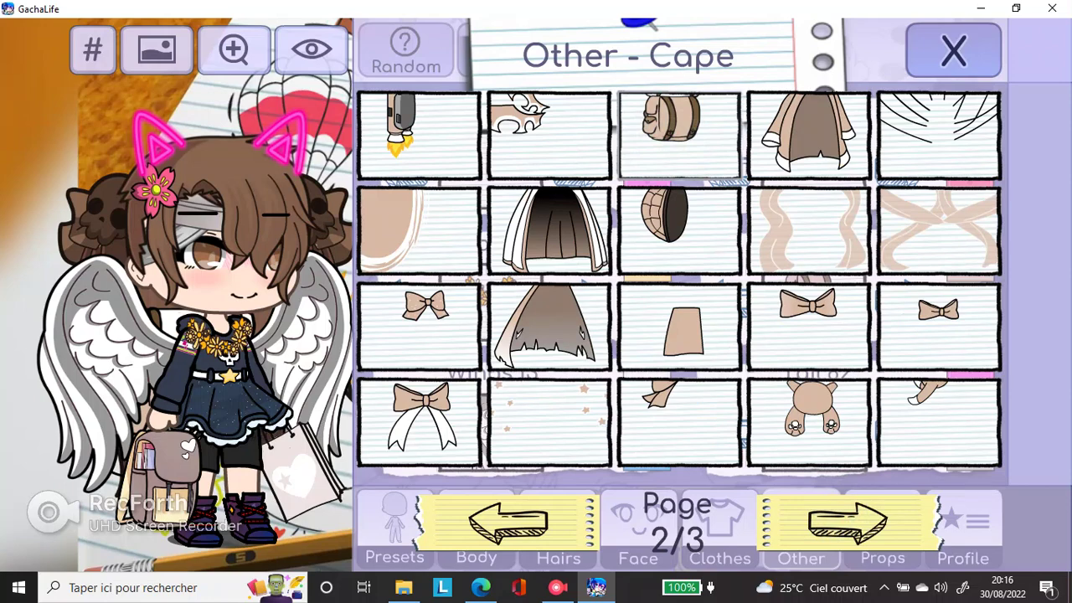
click(841, 517)
click(442, 132)
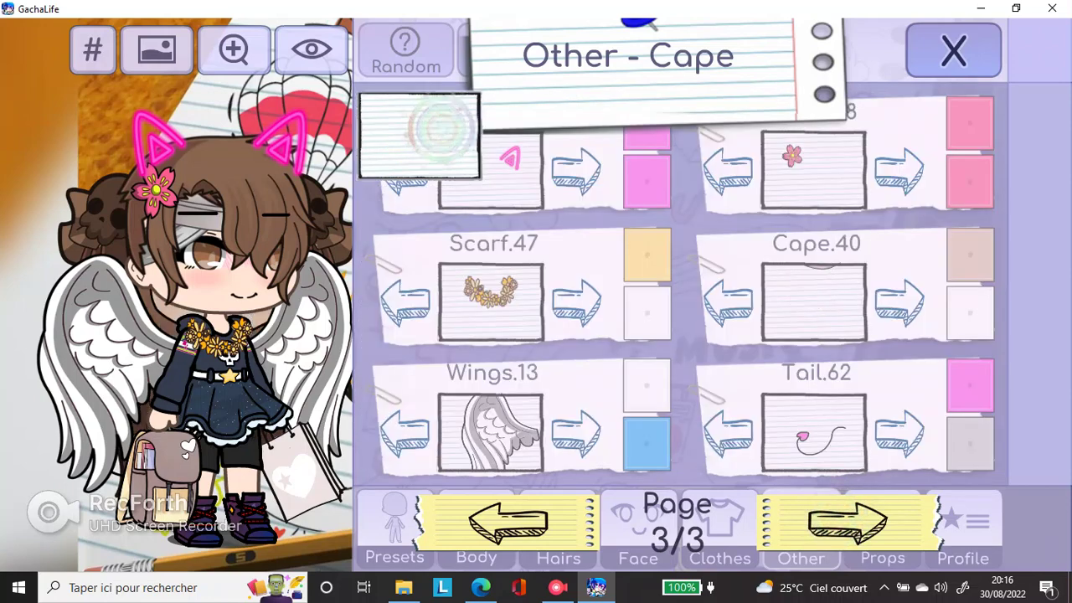
click(546, 508)
click(679, 134)
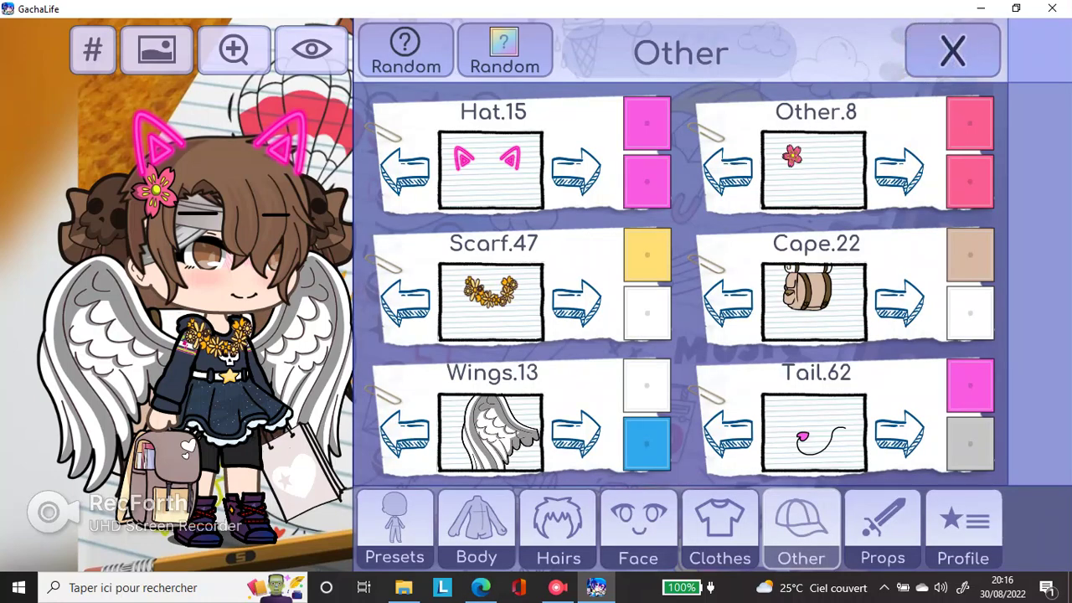
Look through all four pages of the tail collection without choosing another tail
click(822, 422)
click(856, 512)
click(856, 512)
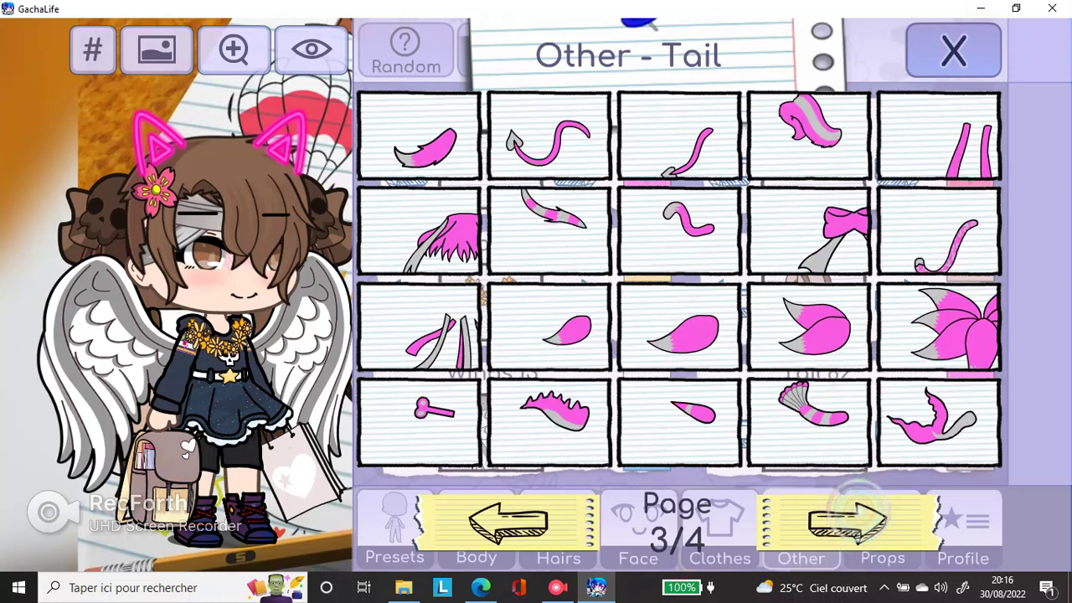
click(847, 521)
click(960, 48)
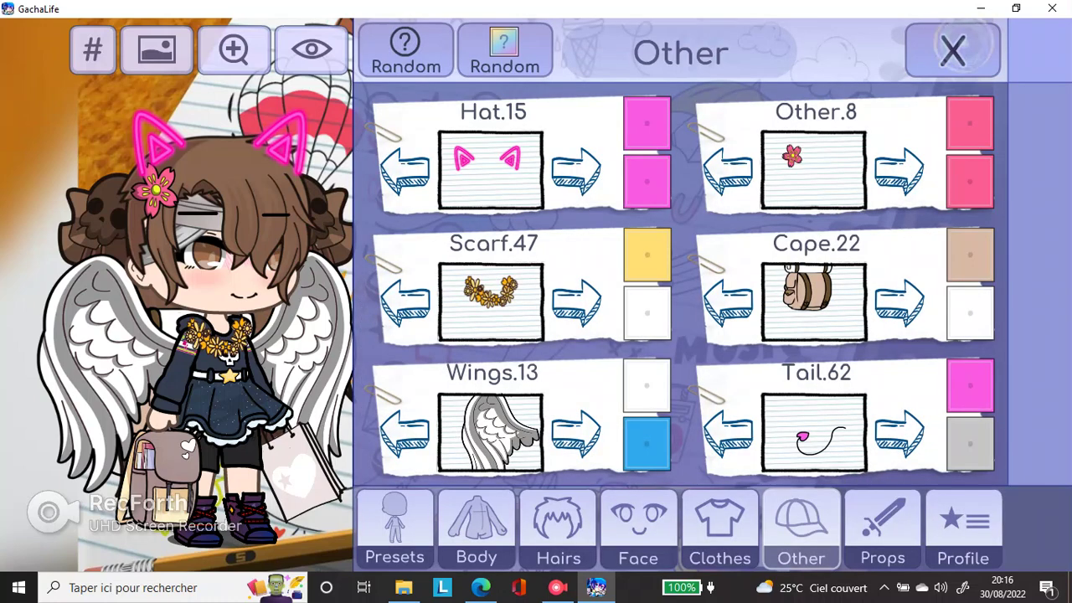
Try the pink butterfly wings, reapply the large grey-and-white feathered wings, and check page 2 of the wing collection
click(502, 433)
click(720, 331)
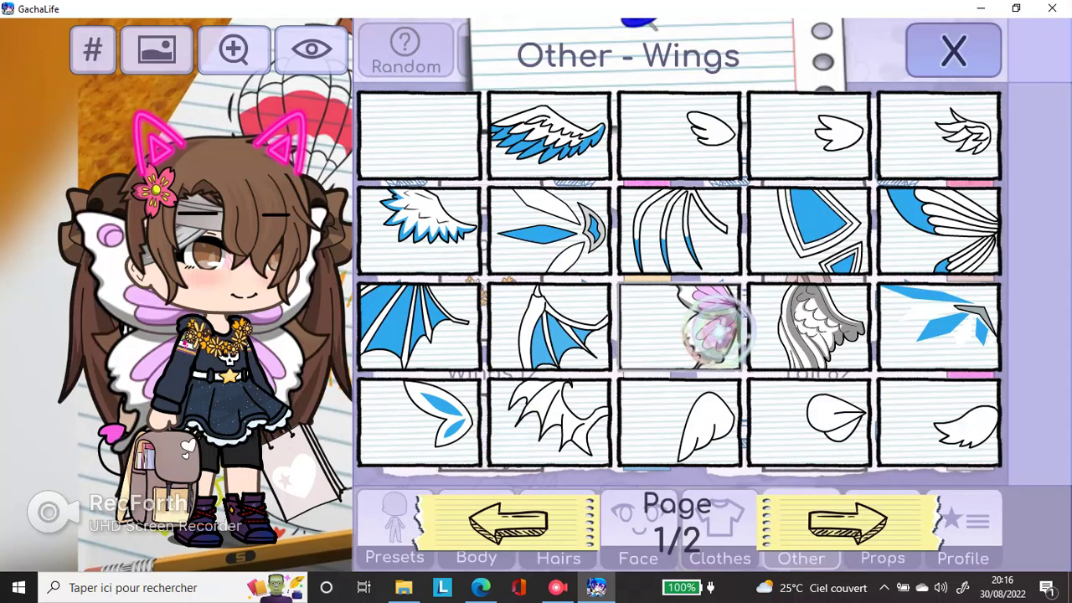
click(796, 335)
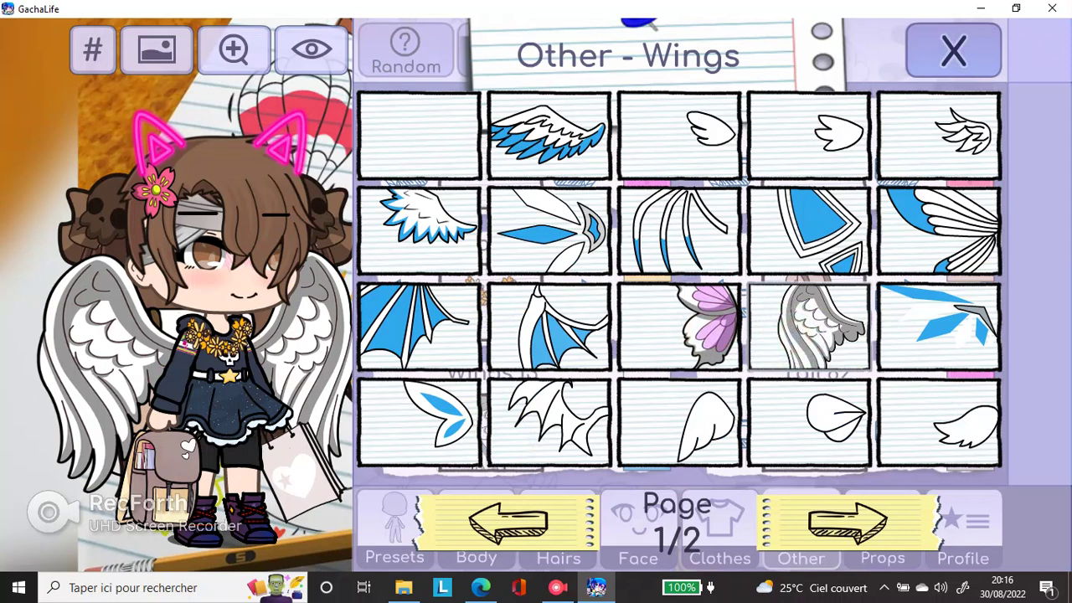
click(847, 521)
click(953, 51)
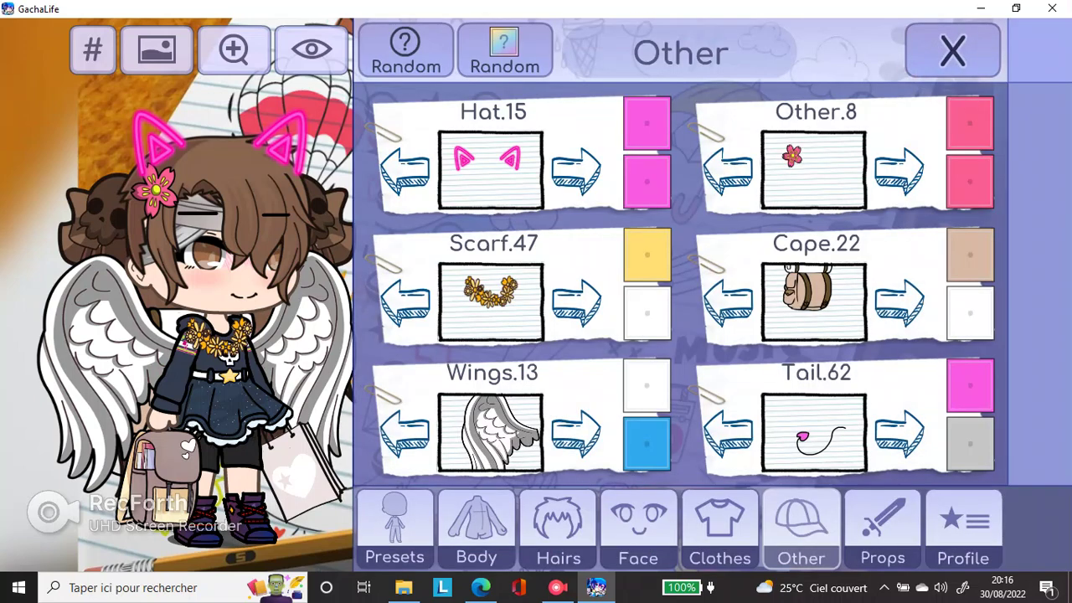
Browse the back weapon props up to page 5 and try the orange surfboard
click(883, 523)
click(637, 301)
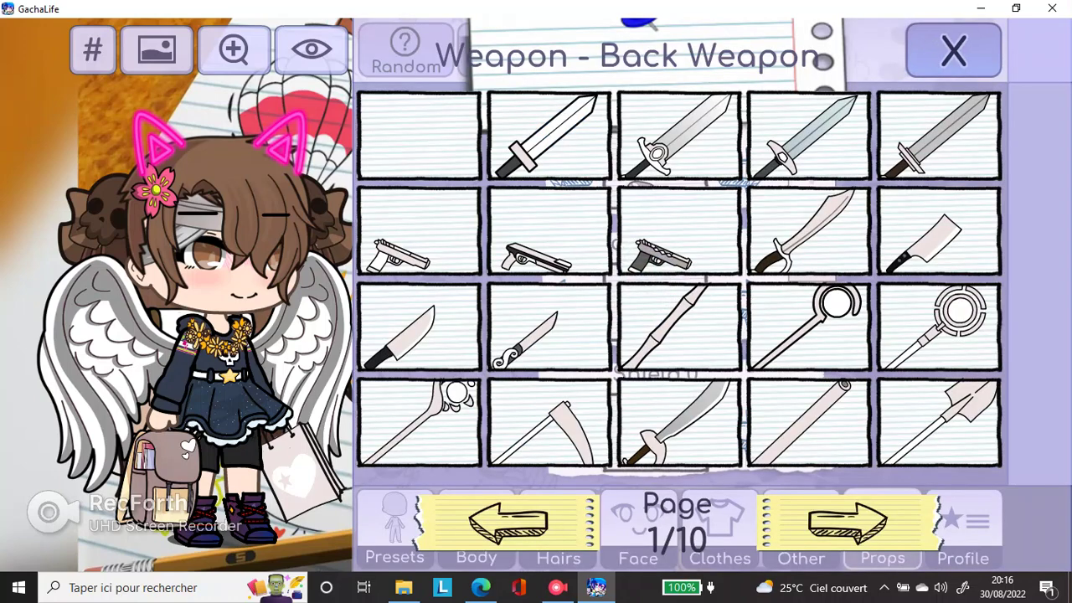
click(847, 521)
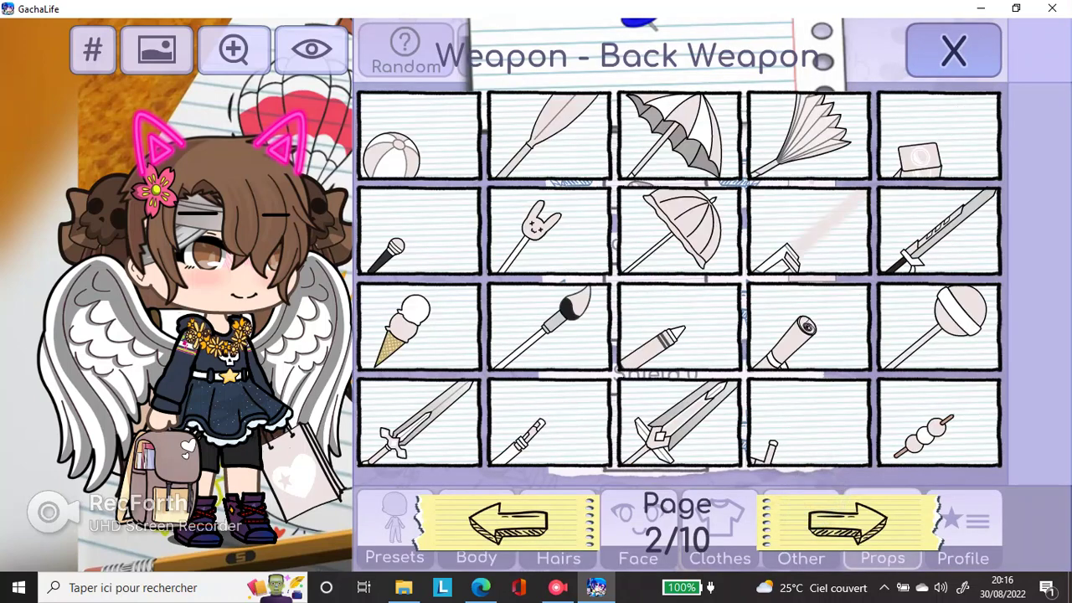
click(848, 521)
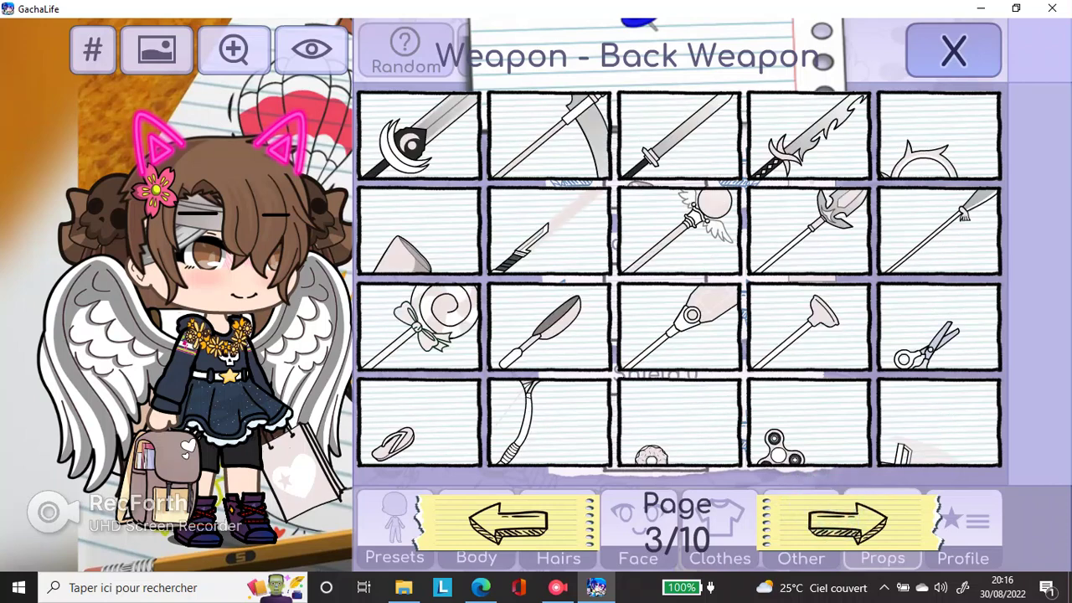
click(848, 521)
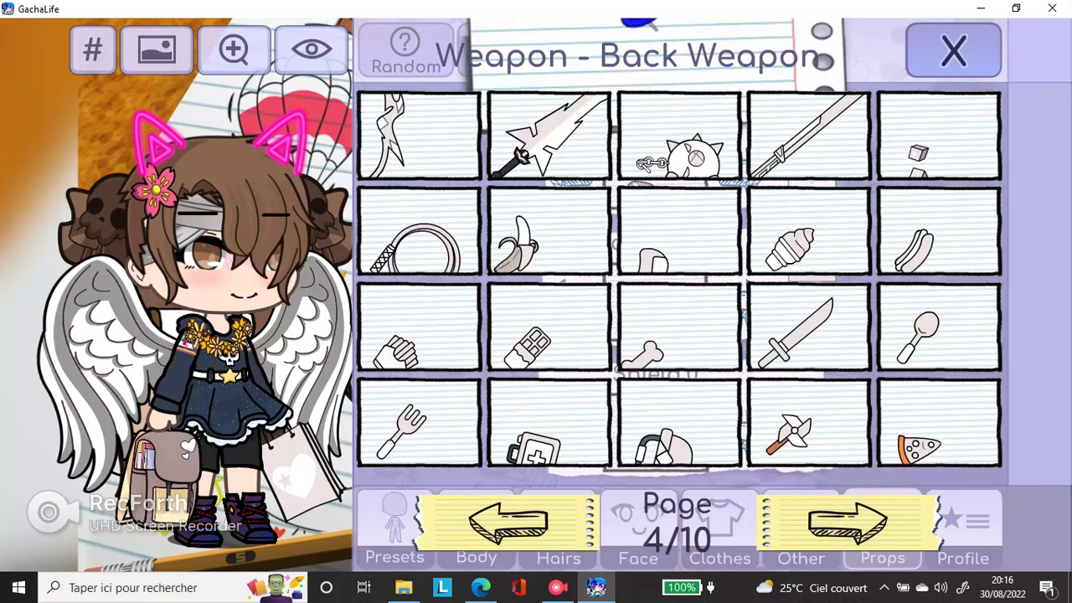
click(847, 521)
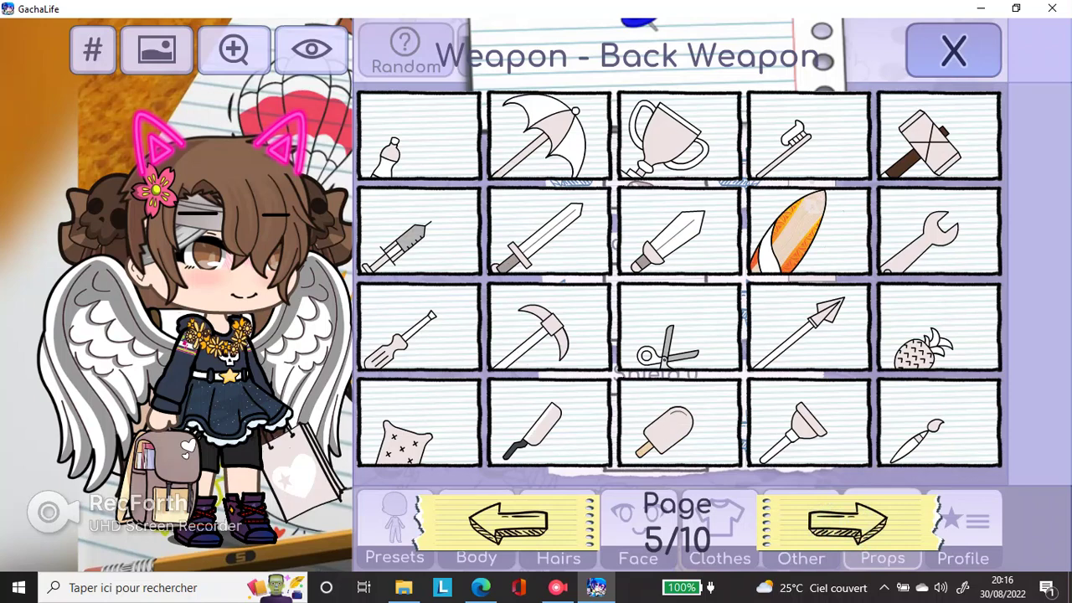
click(809, 230)
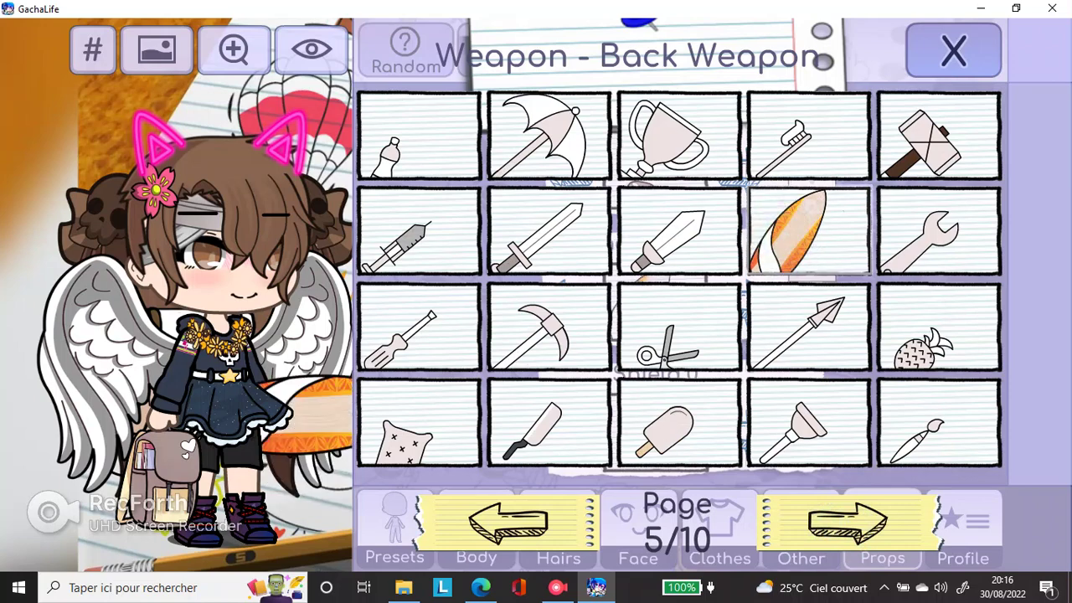
Try the shopping bags and the backpack from back weapon page 6, ending with the shopping bags
click(848, 521)
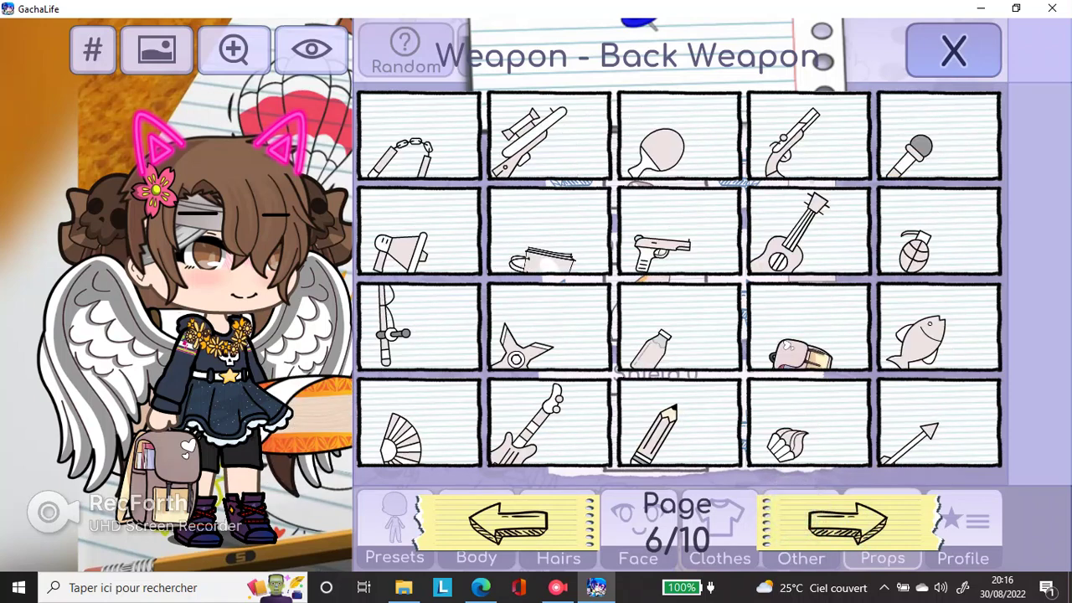
click(548, 230)
click(828, 345)
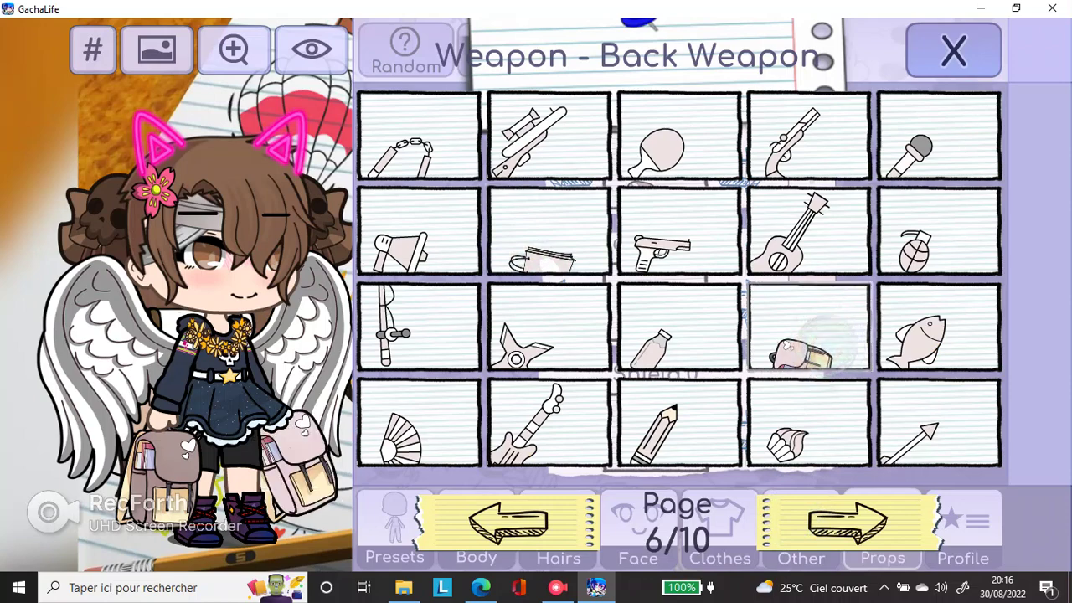
click(549, 230)
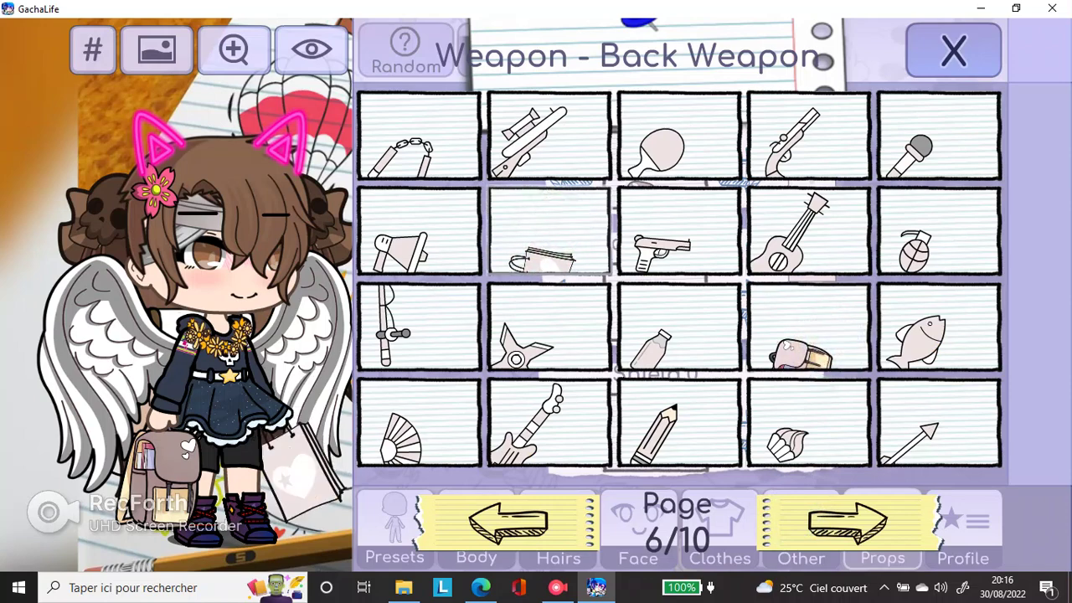
Try the pumpkin bucket, the teddy bear, the flower bouquet and the glowing blade as the character's back prop
click(847, 521)
click(847, 521)
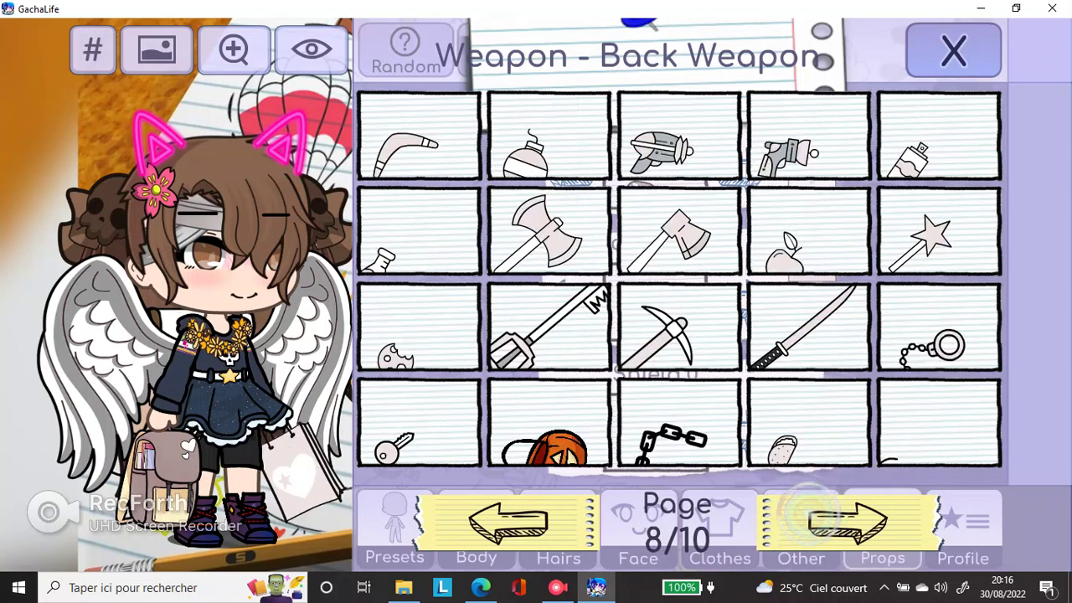
click(549, 423)
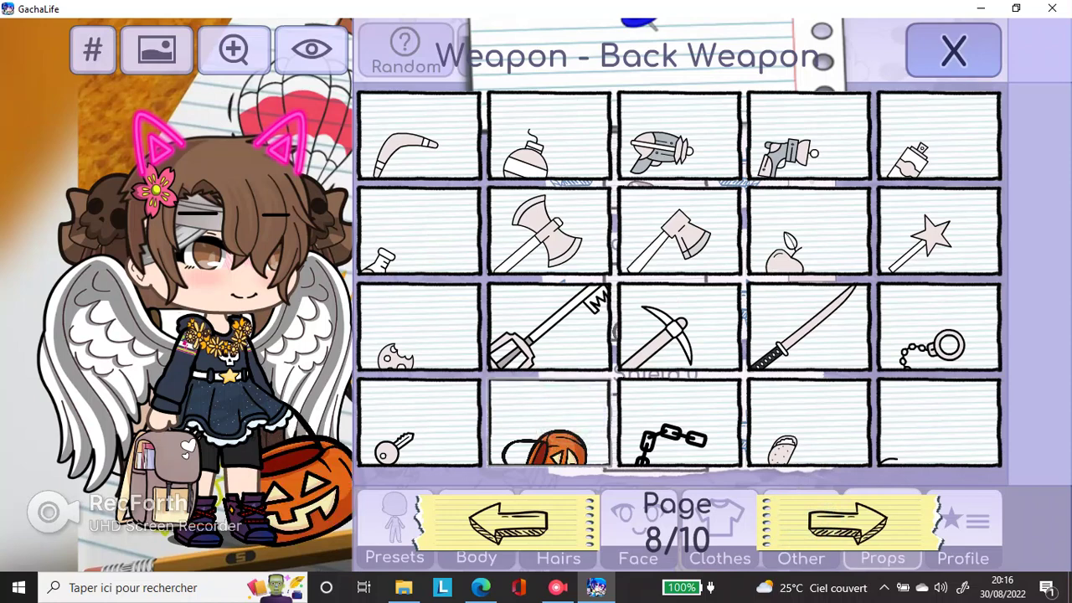
click(848, 521)
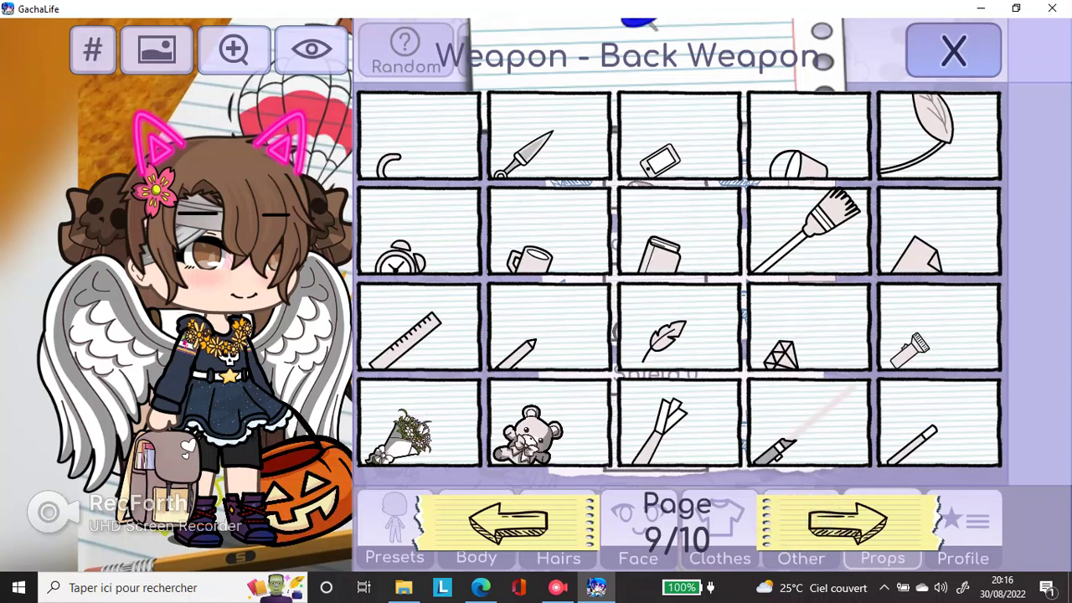
click(528, 427)
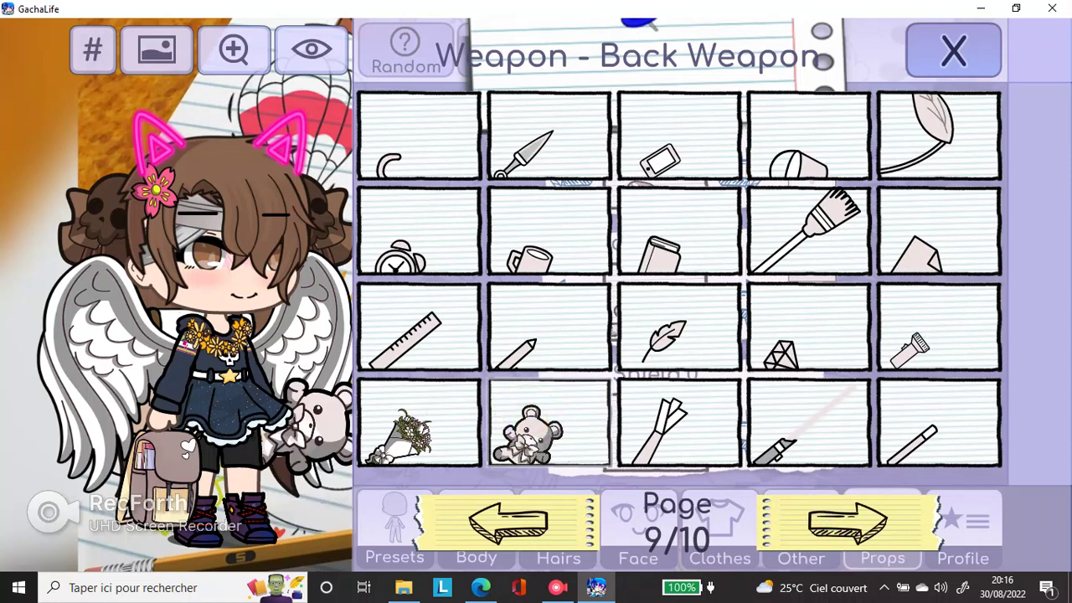
click(407, 427)
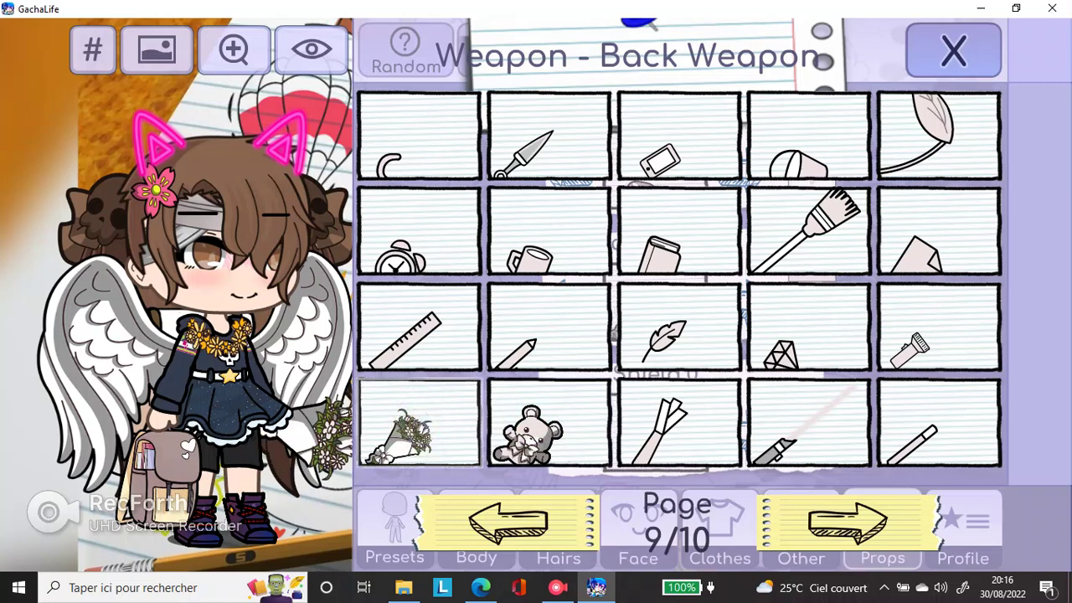
click(791, 440)
click(816, 494)
Set the back prop to the shopping bag with the heart
click(500, 486)
click(500, 486)
click(500, 486)
click(500, 486)
click(500, 486)
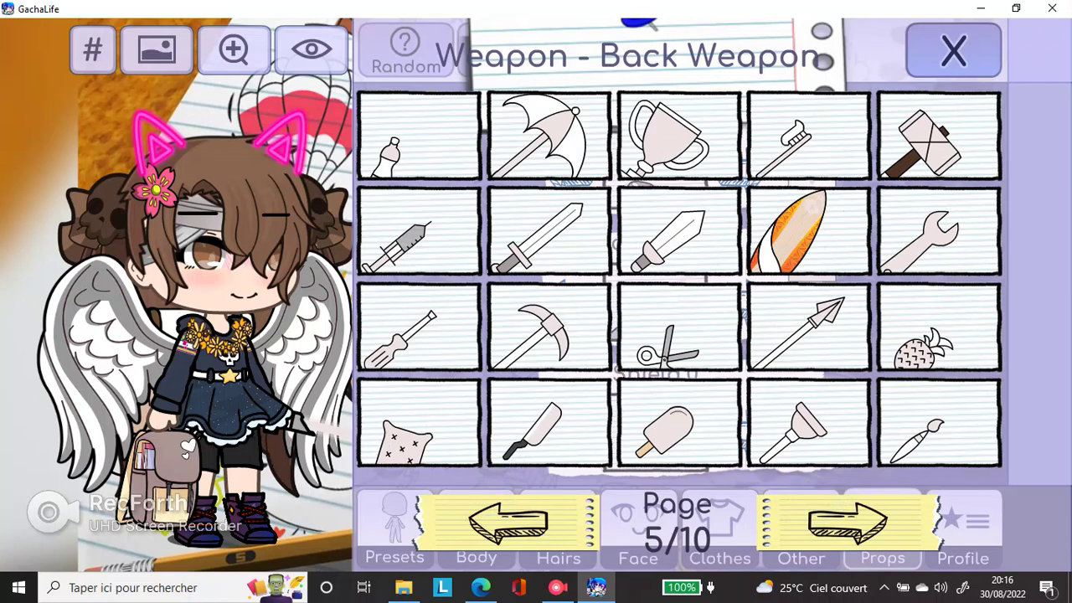
click(817, 506)
click(553, 239)
click(953, 50)
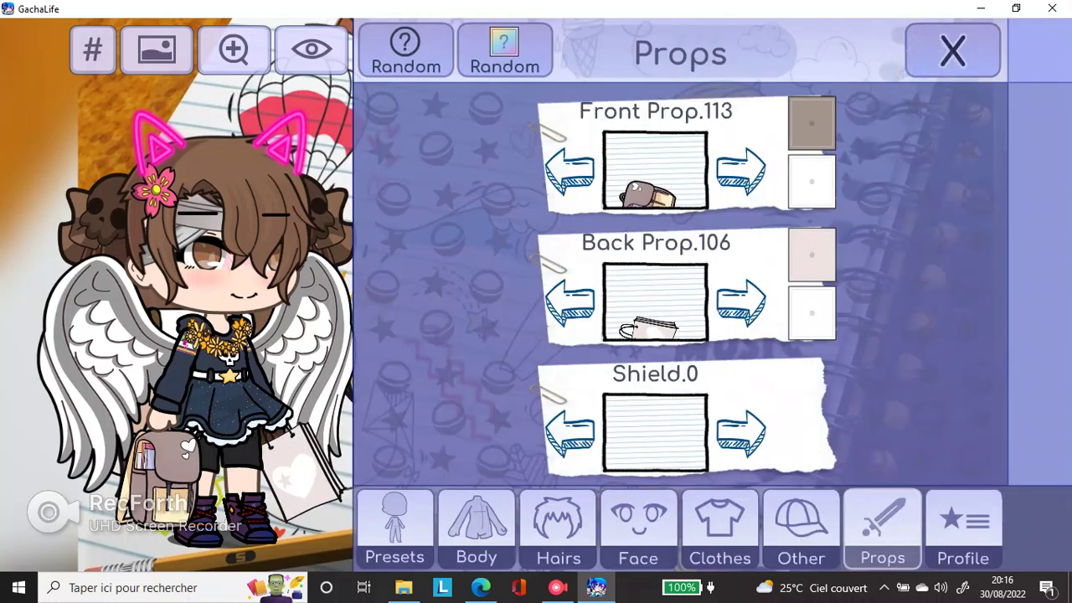
Try the horned shield with the eye emblem on the character
click(649, 428)
click(809, 419)
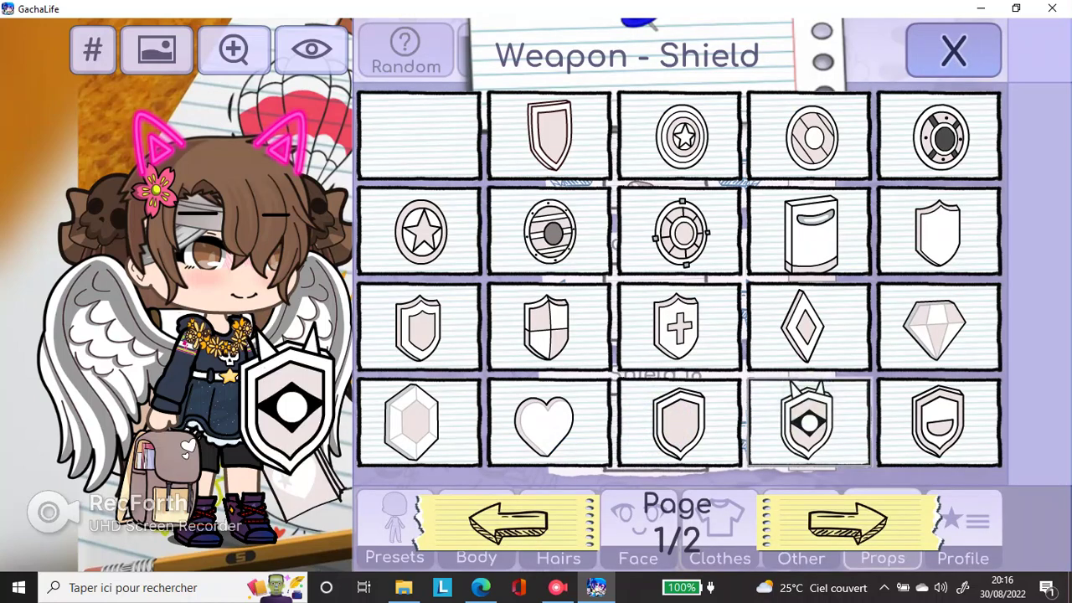
click(953, 51)
click(801, 526)
click(720, 526)
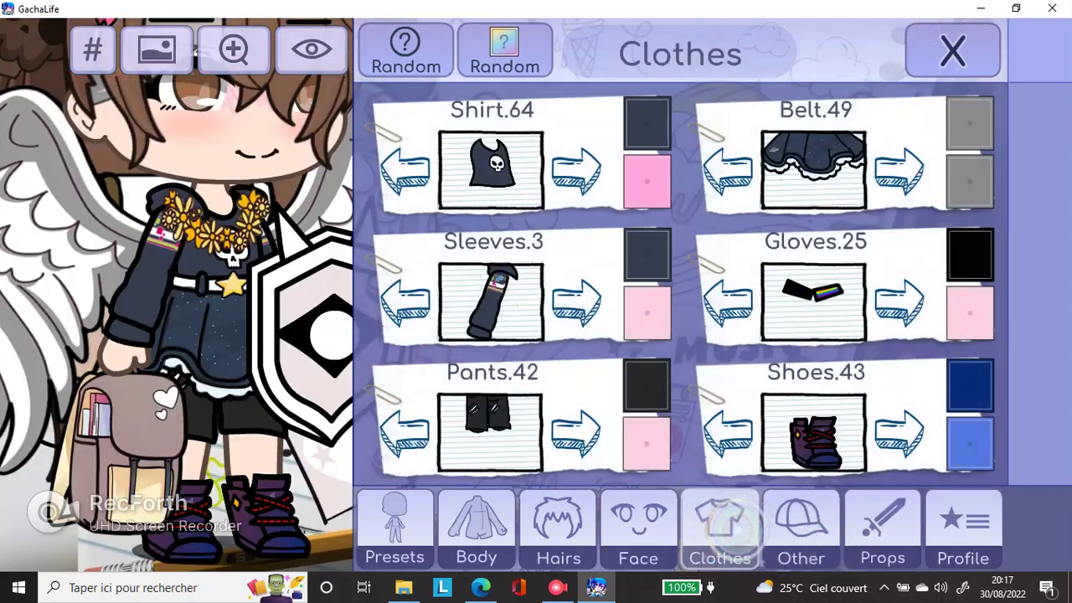
click(639, 526)
click(558, 526)
click(476, 526)
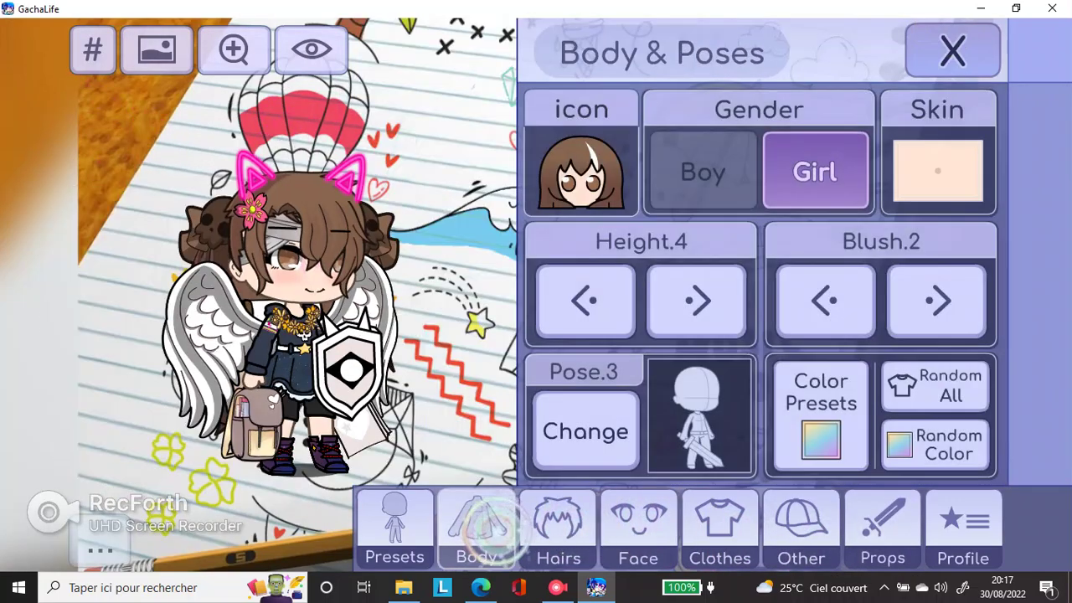
click(974, 58)
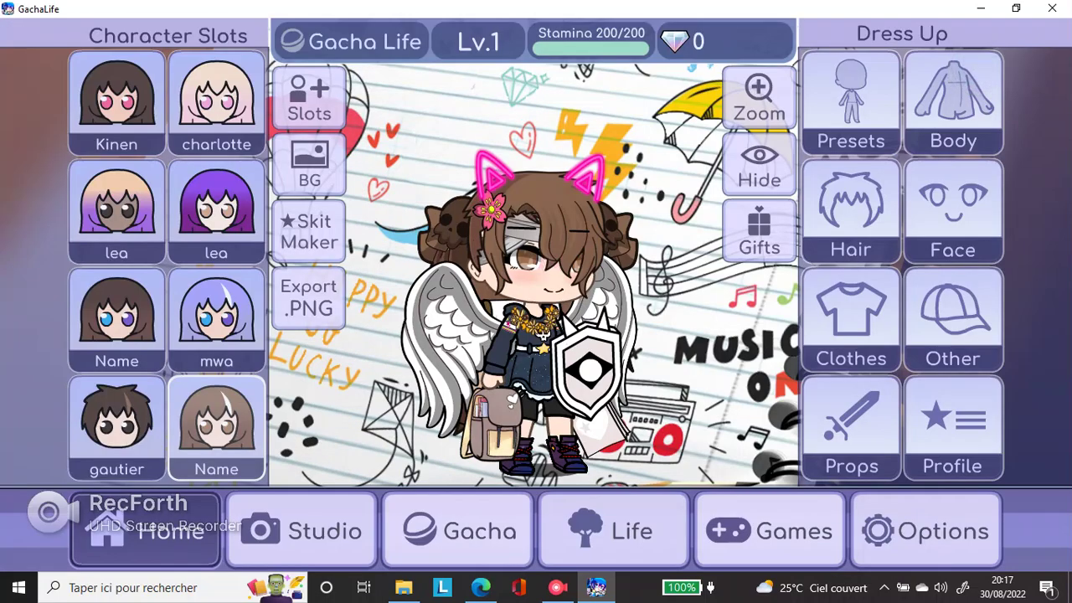
click(953, 101)
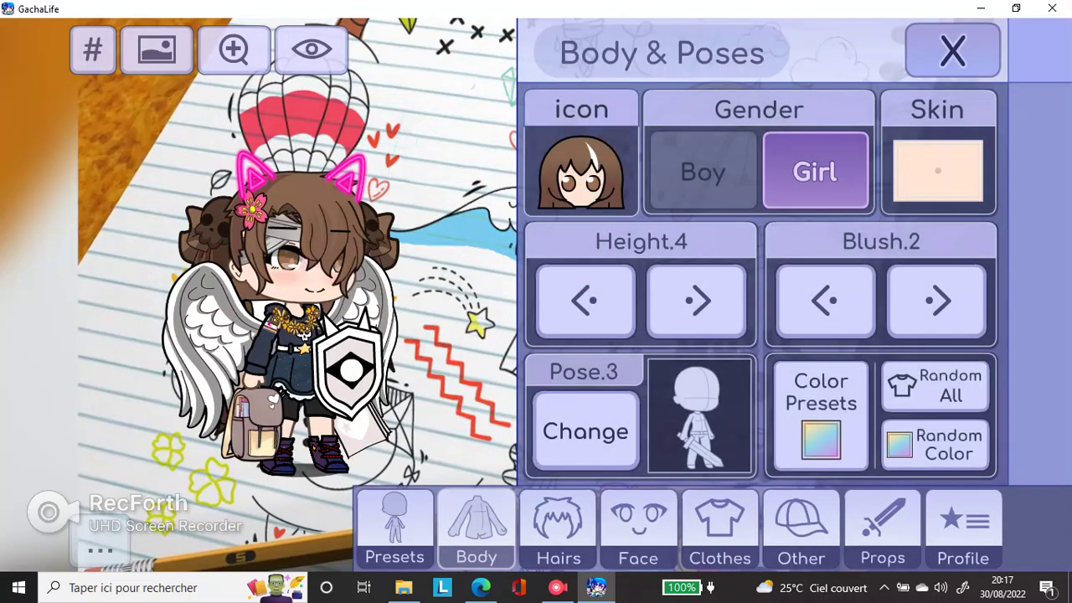
Try the spiky, shaggy rear hair from the first page of styles
click(558, 528)
click(518, 170)
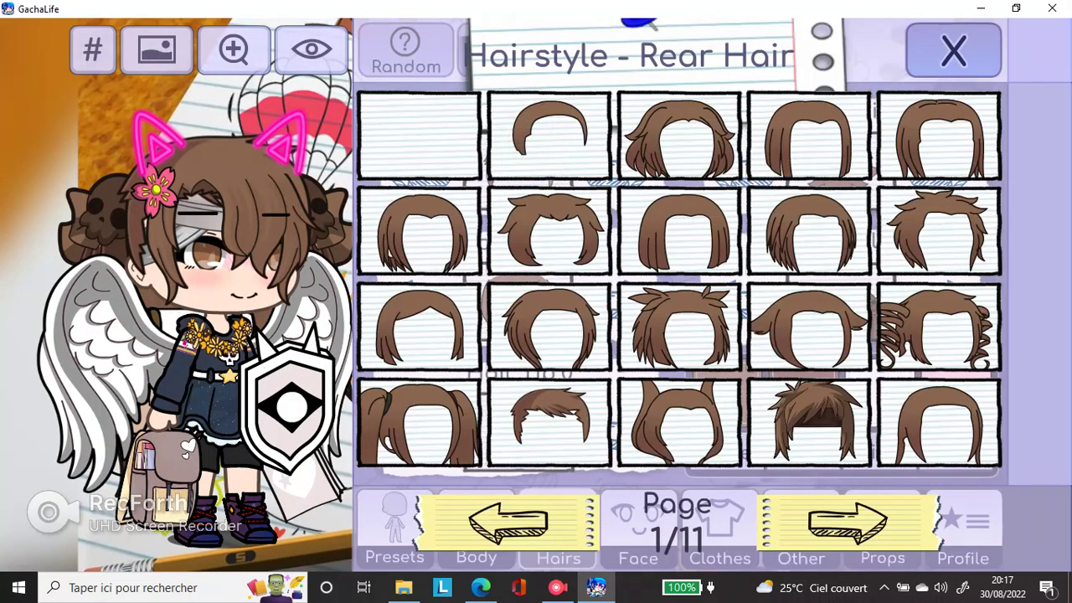
click(809, 426)
click(955, 47)
Try the character without the skull ponytails
click(841, 170)
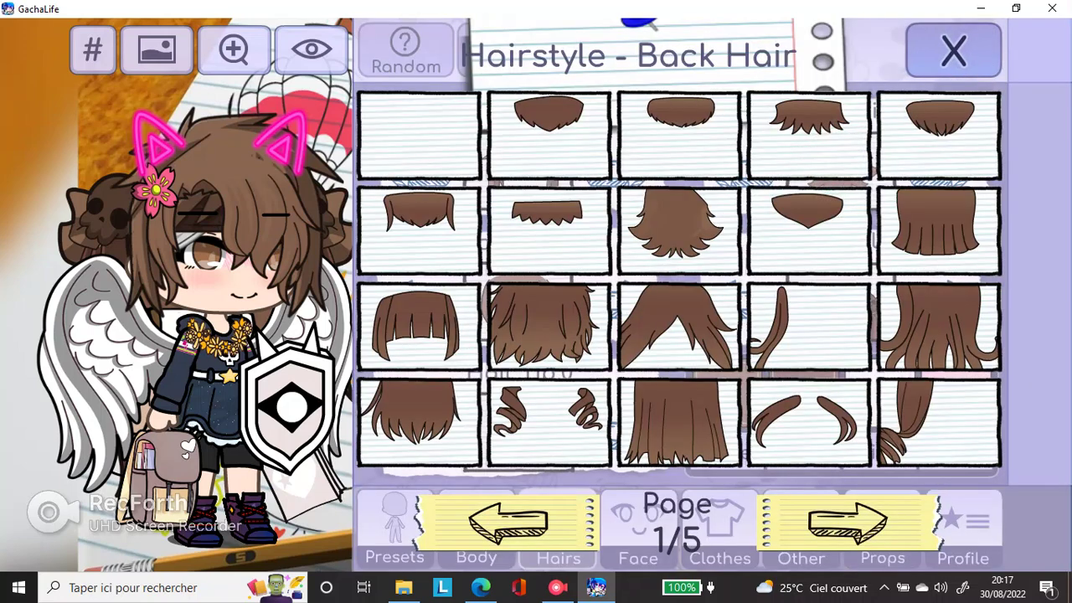
click(953, 51)
click(841, 301)
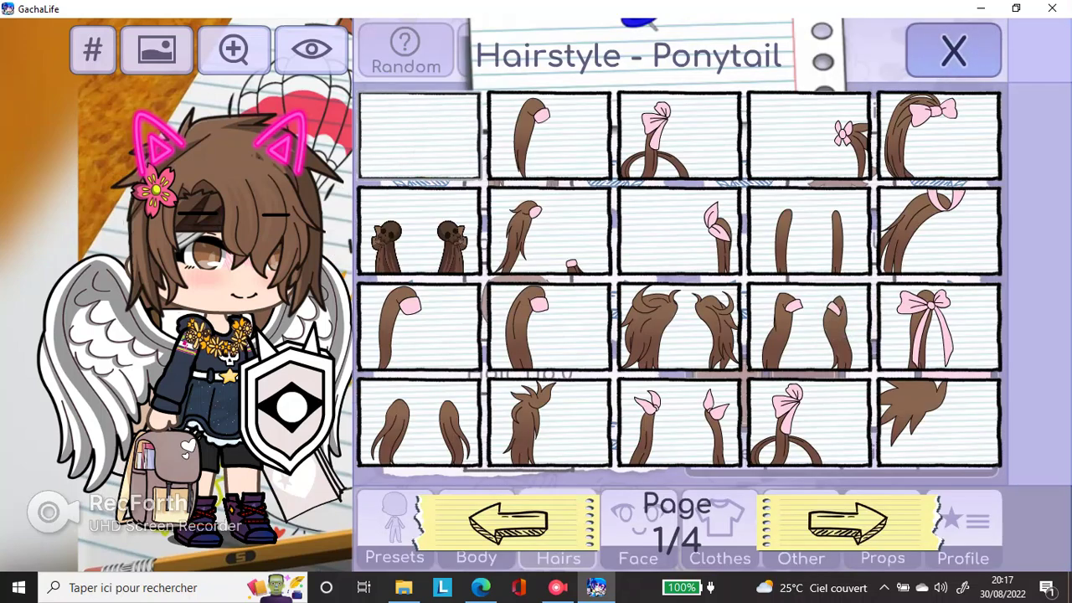
click(952, 50)
Set the back hair to short style 2 and the ponytail to the twin tails with skull ties
click(841, 168)
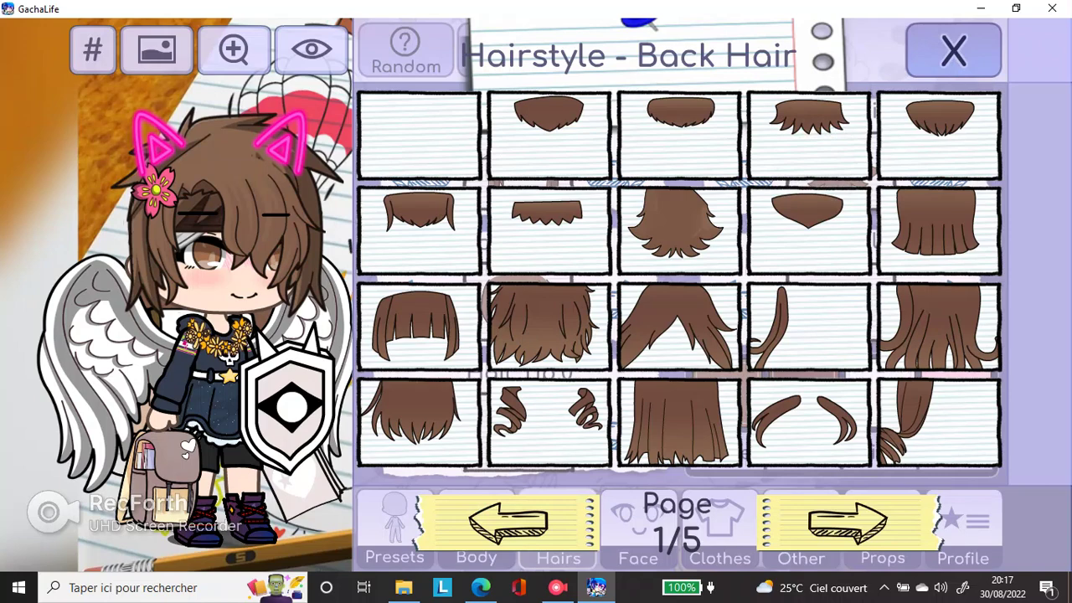
click(680, 135)
click(953, 51)
click(841, 301)
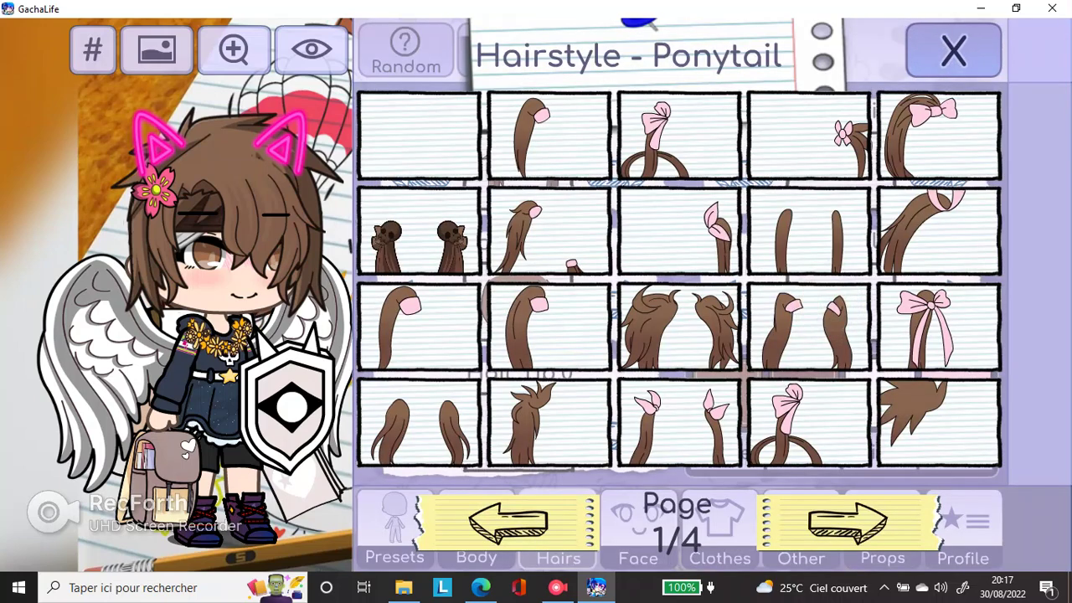
click(419, 232)
click(953, 50)
Try the short side-swept crop as the rear hair
click(513, 167)
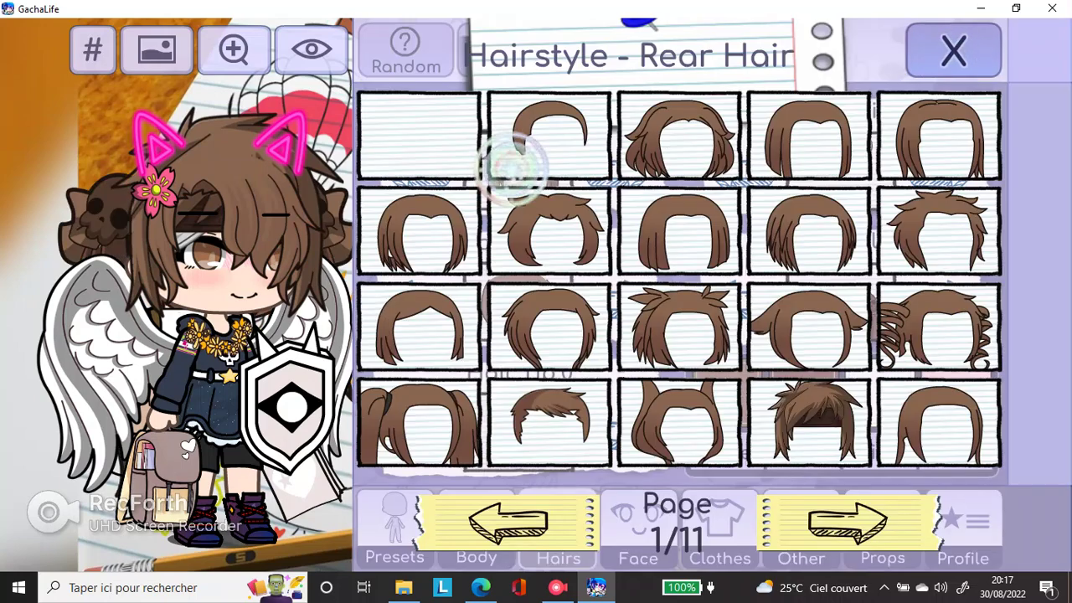
click(550, 422)
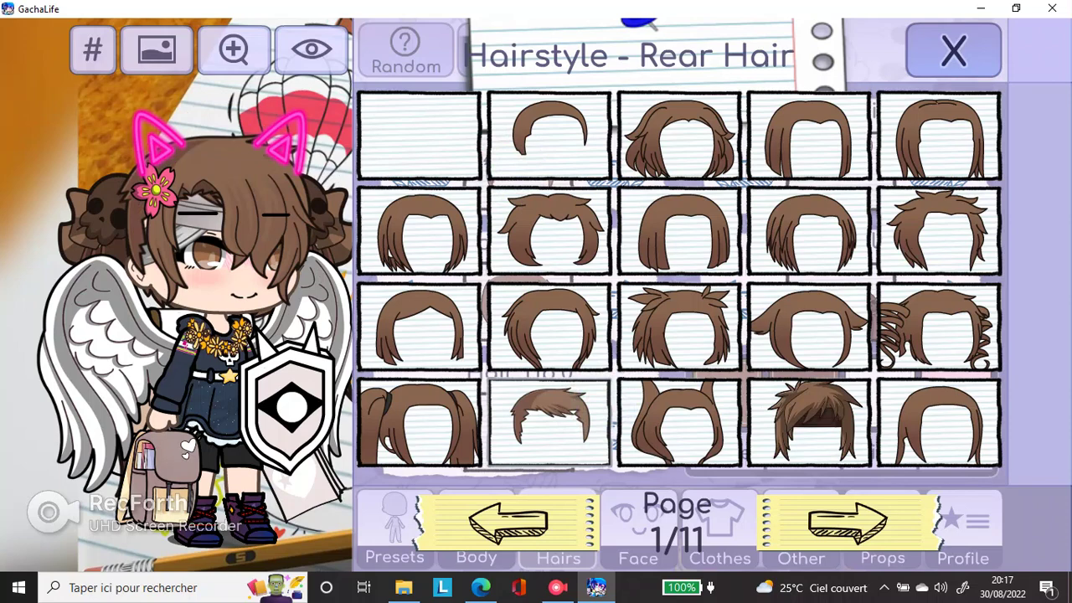
click(953, 50)
Try the heavy swept fringe and the open parted front hair, and return to the wavy front hair covering one eye
click(514, 299)
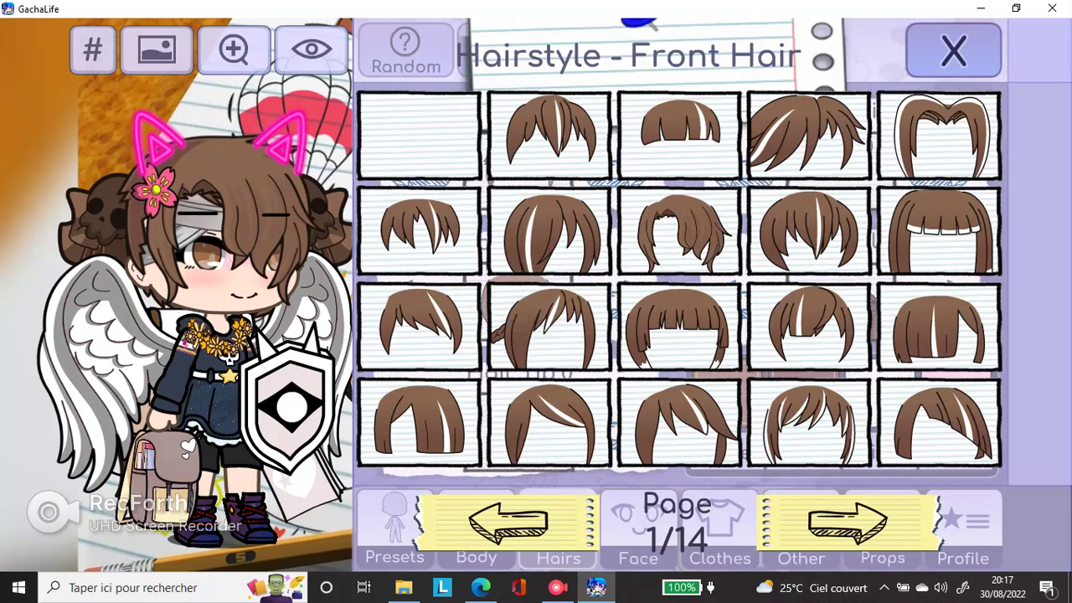
click(847, 521)
click(807, 325)
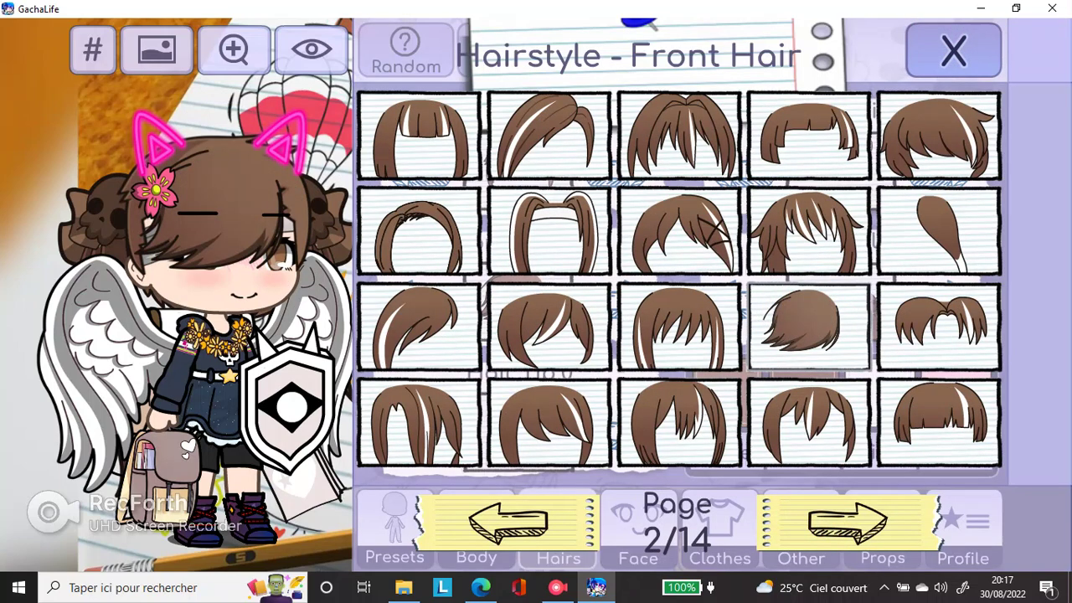
click(415, 248)
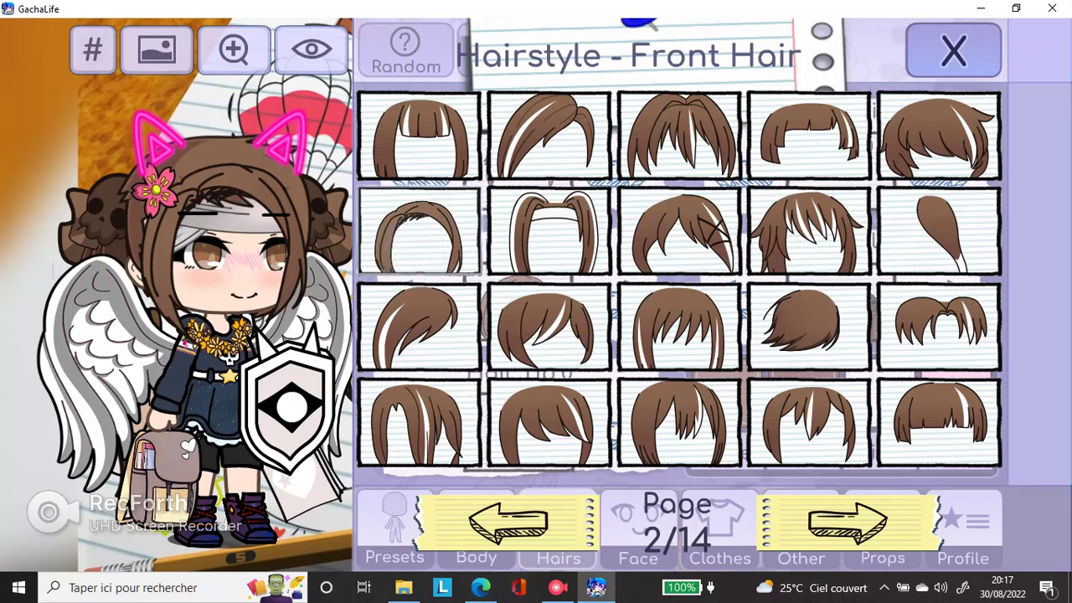
click(508, 521)
click(702, 230)
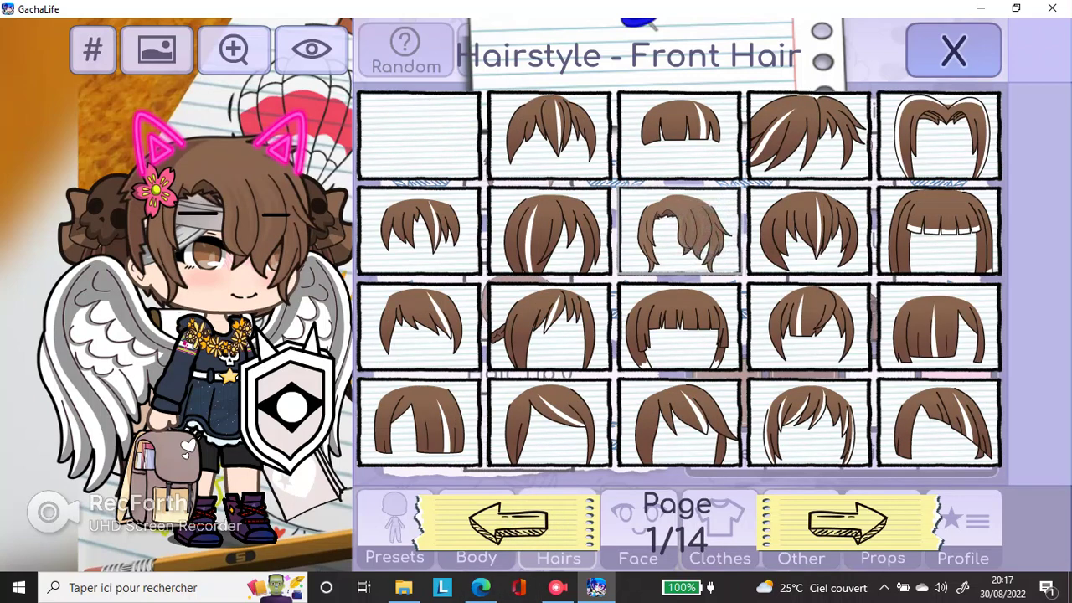
click(953, 50)
Try the short ridged rear hair from page 8 of the styles
click(527, 171)
click(848, 521)
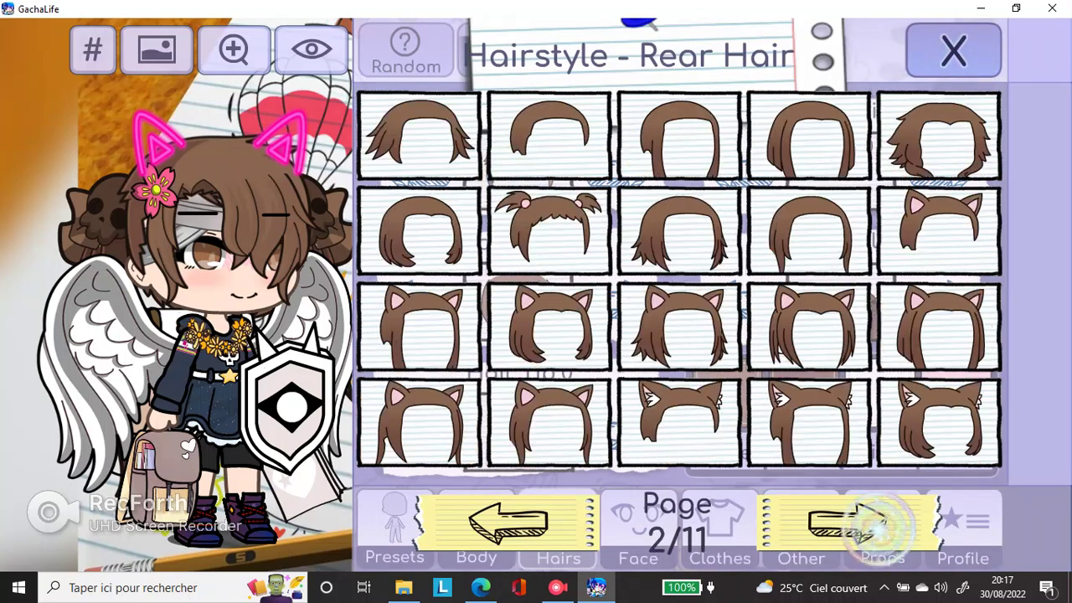
click(532, 503)
click(532, 503)
click(532, 503)
click(532, 503)
click(532, 503)
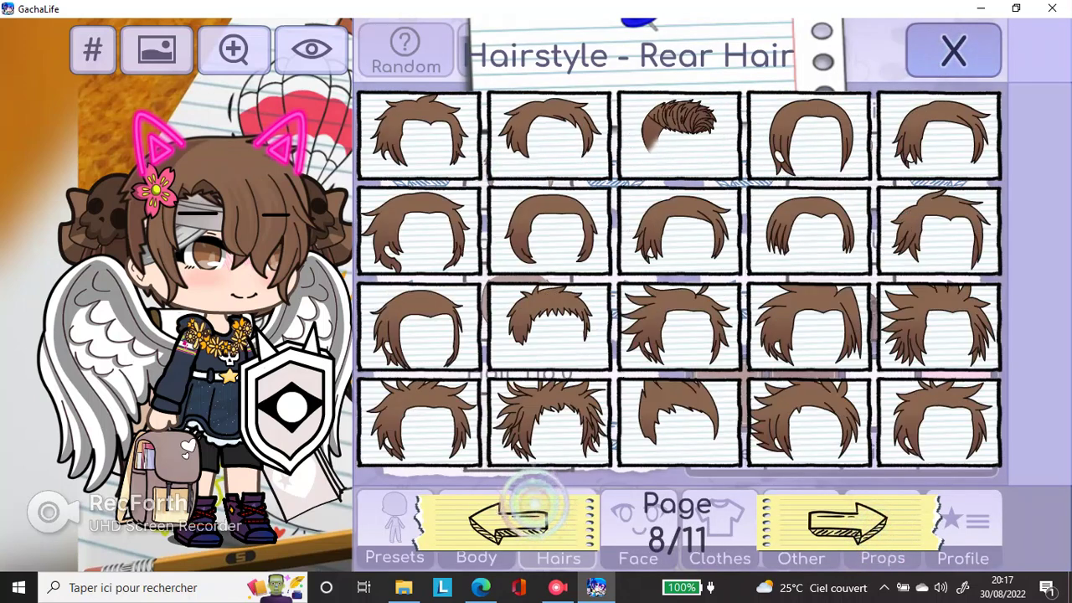
click(679, 134)
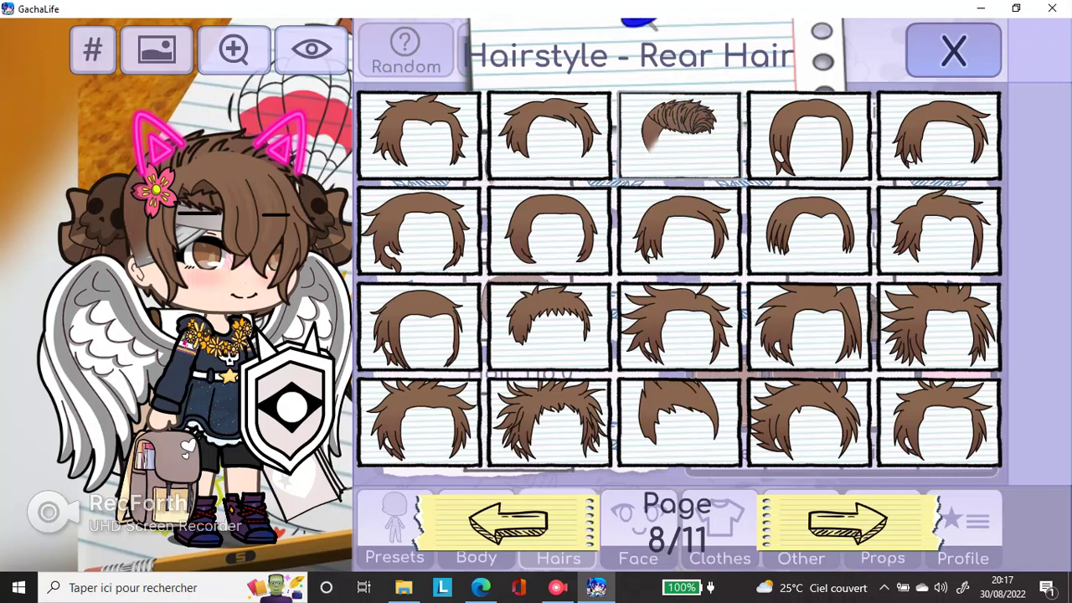
Compare the short side-swept, the spiky shaggy and the flared-out rear hair from the first page on the character
click(871, 519)
click(871, 519)
click(871, 519)
click(871, 519)
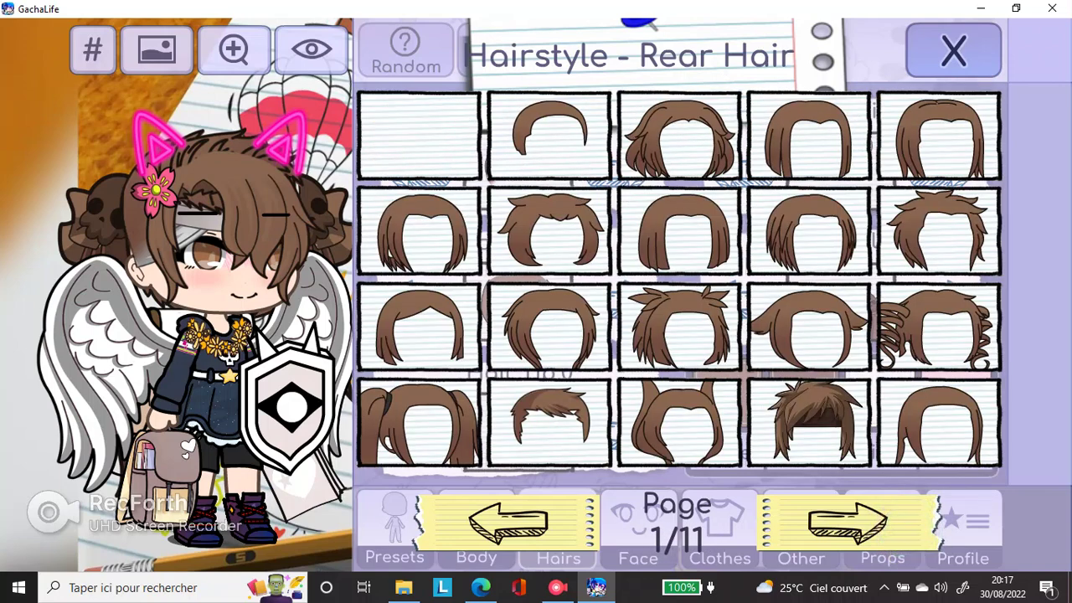
click(549, 422)
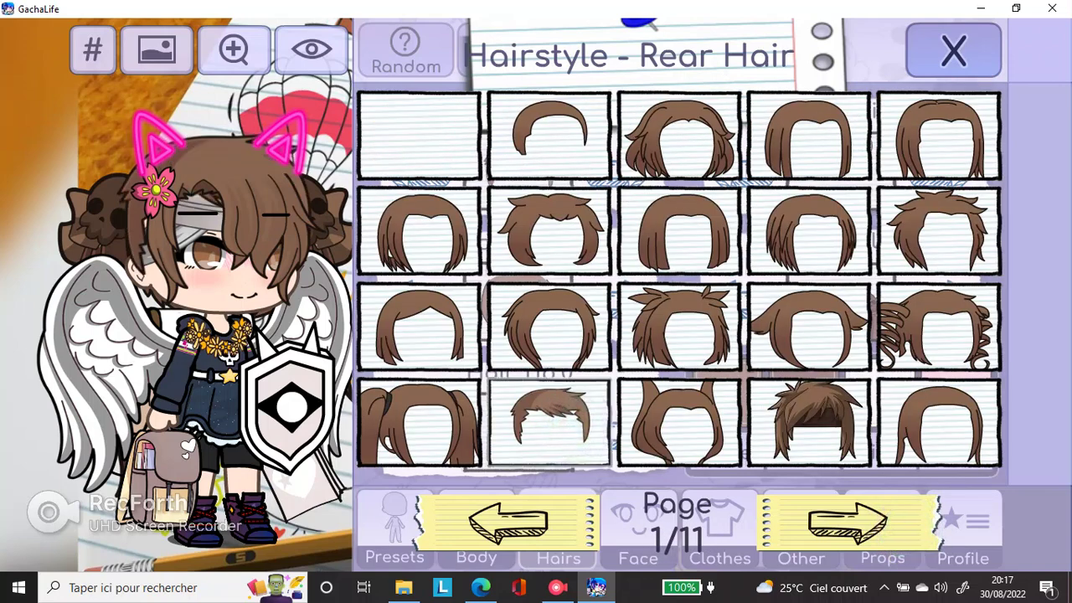
click(809, 421)
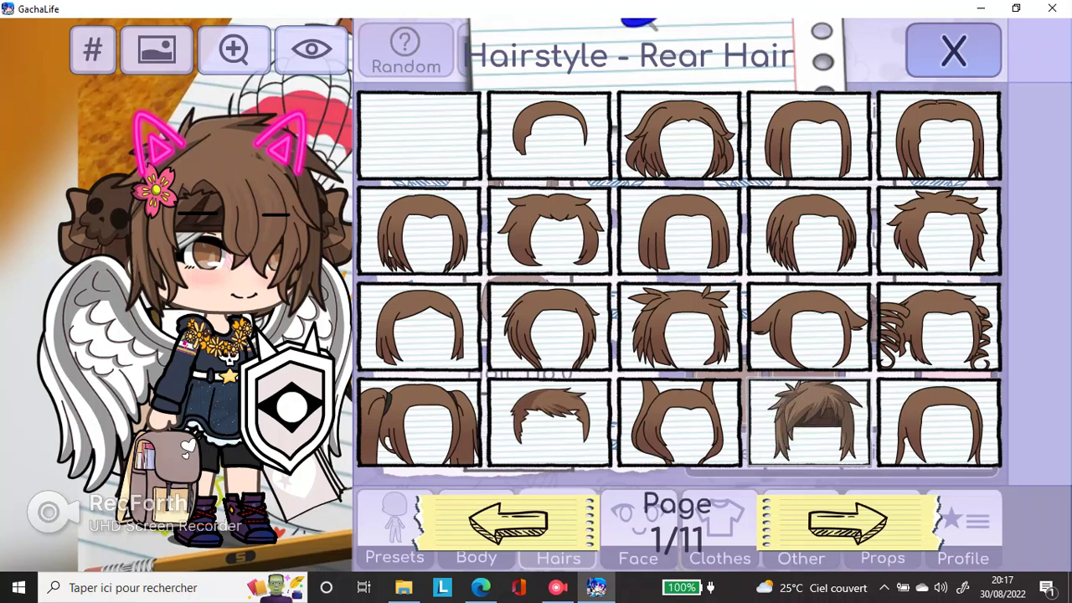
click(808, 327)
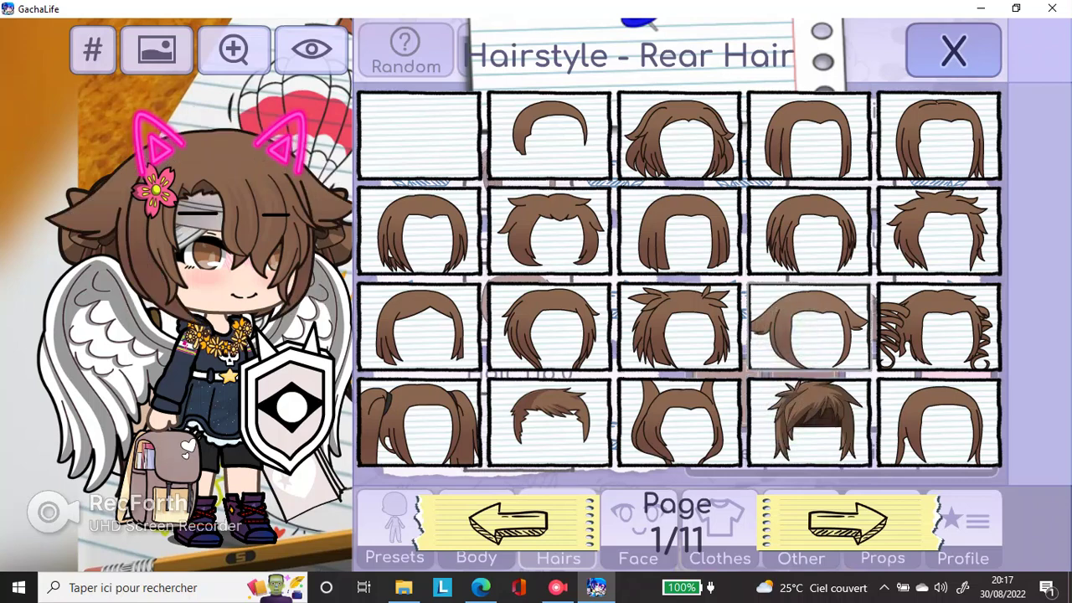
Set the rear hair to the long style with animal ears, number 52, on page 3
click(848, 521)
click(848, 521)
click(679, 326)
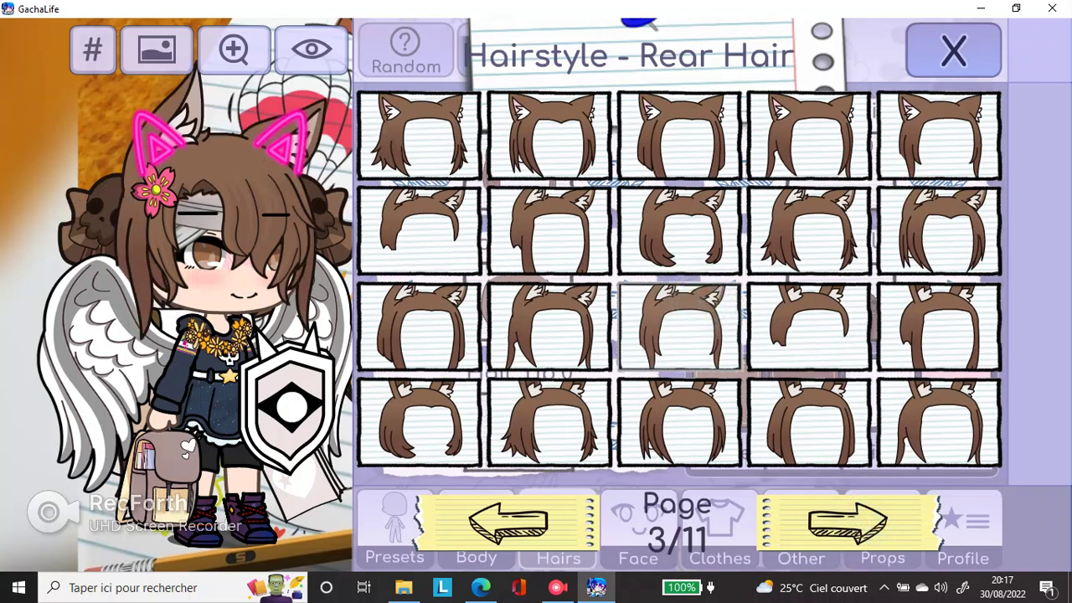
click(953, 50)
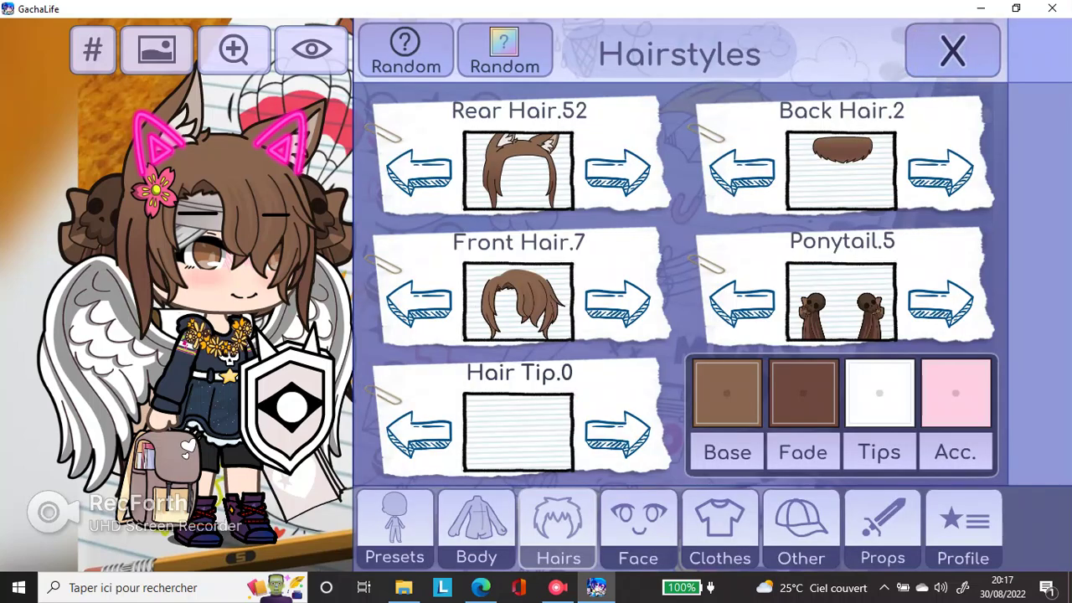
click(831, 175)
click(953, 50)
Remove the wings from the character
click(801, 527)
click(490, 431)
click(418, 134)
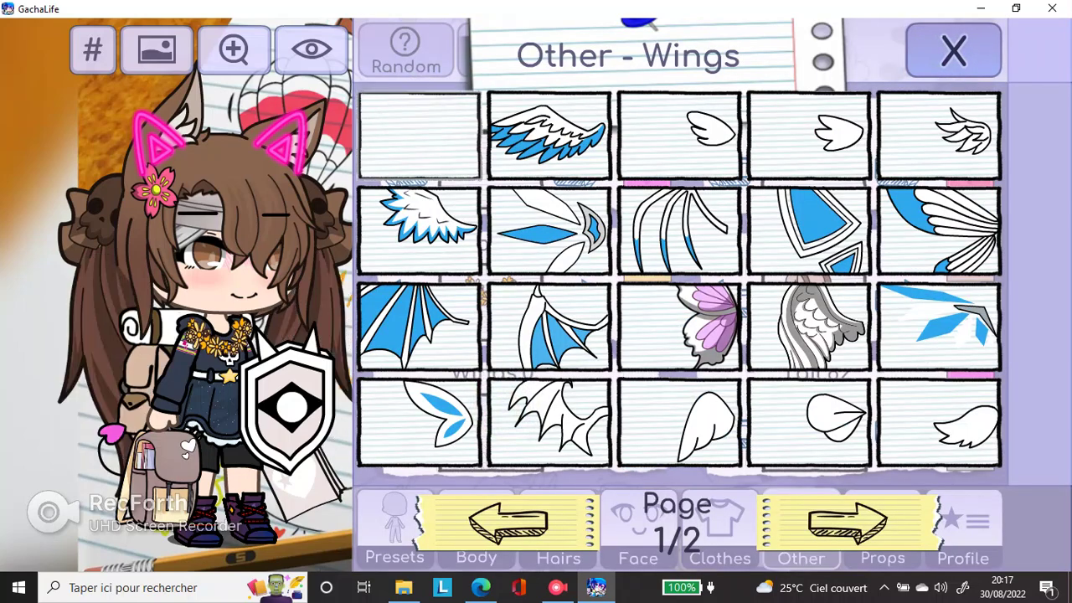
click(954, 50)
Remove the shield and leave the front prop as the backpack
click(883, 527)
click(655, 431)
click(419, 134)
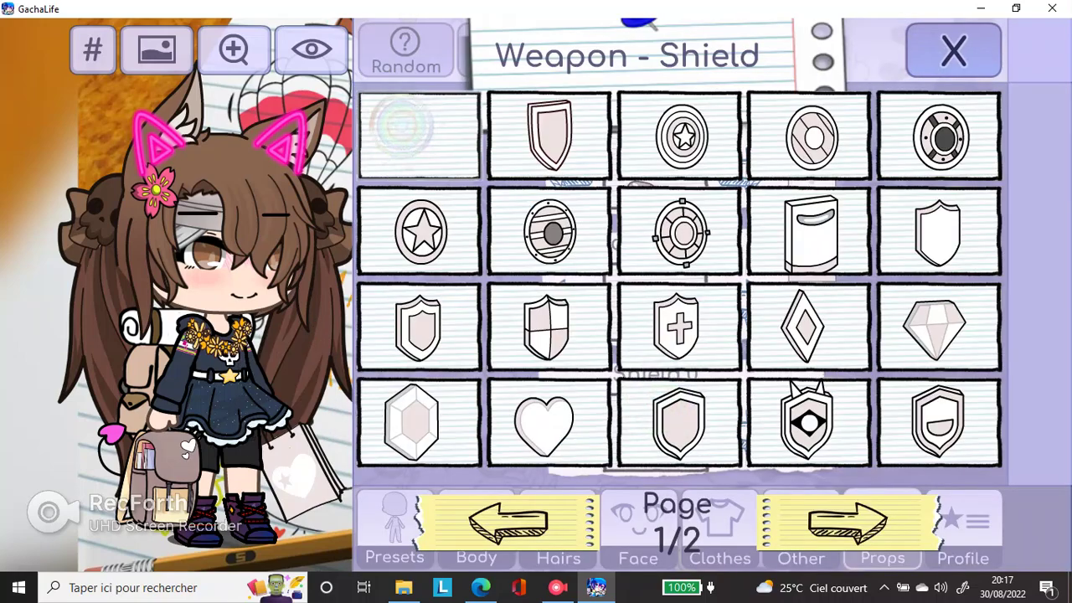
click(915, 69)
click(653, 159)
click(953, 50)
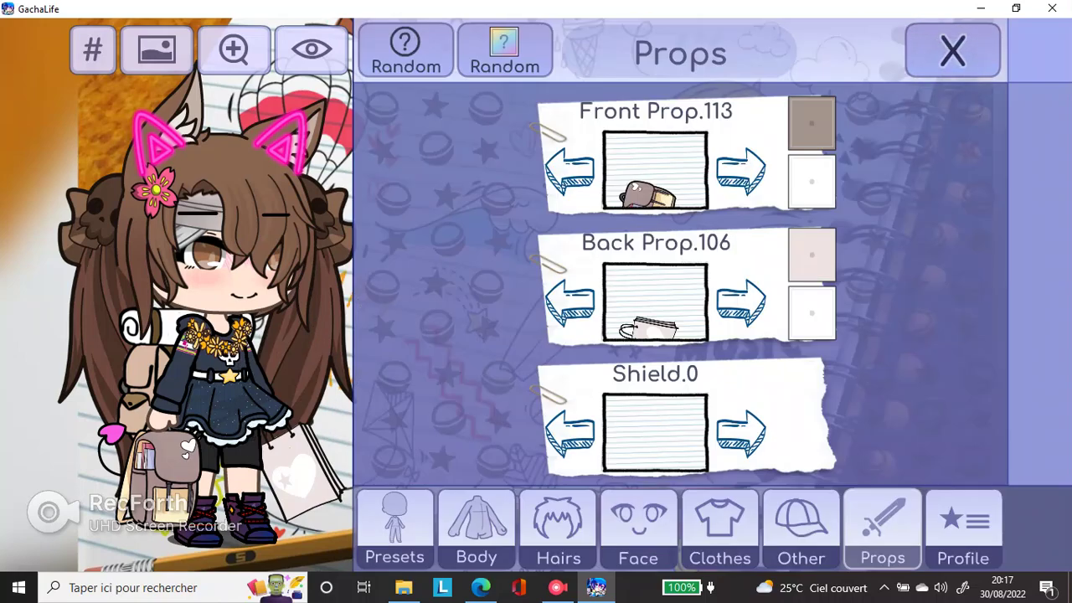
Remove the satchel cape and the heart-tipped tail from the character
click(801, 528)
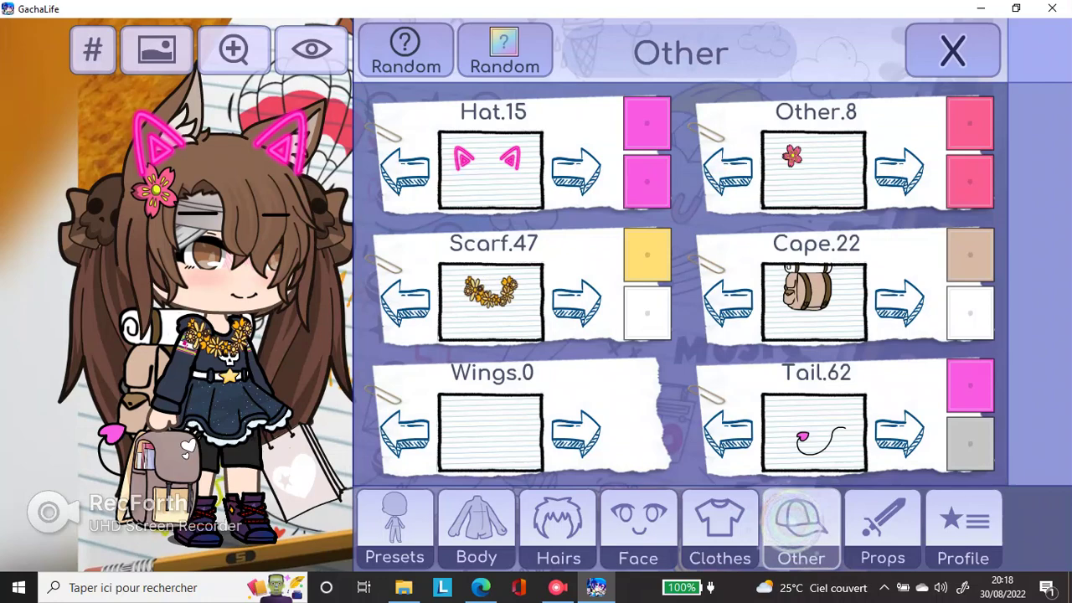
click(761, 238)
click(418, 134)
click(954, 51)
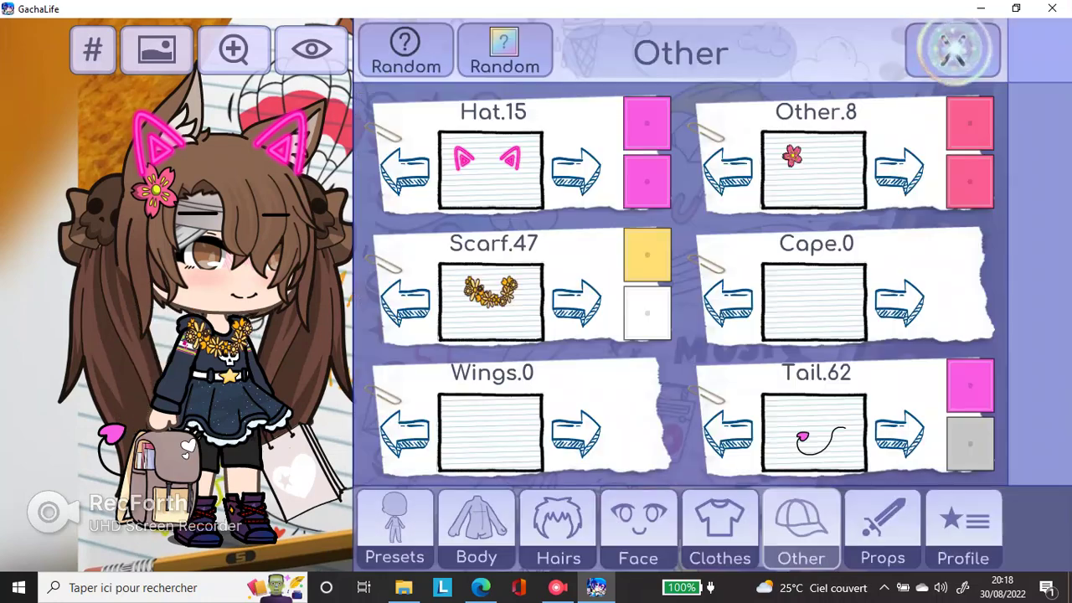
click(796, 419)
click(419, 134)
click(953, 50)
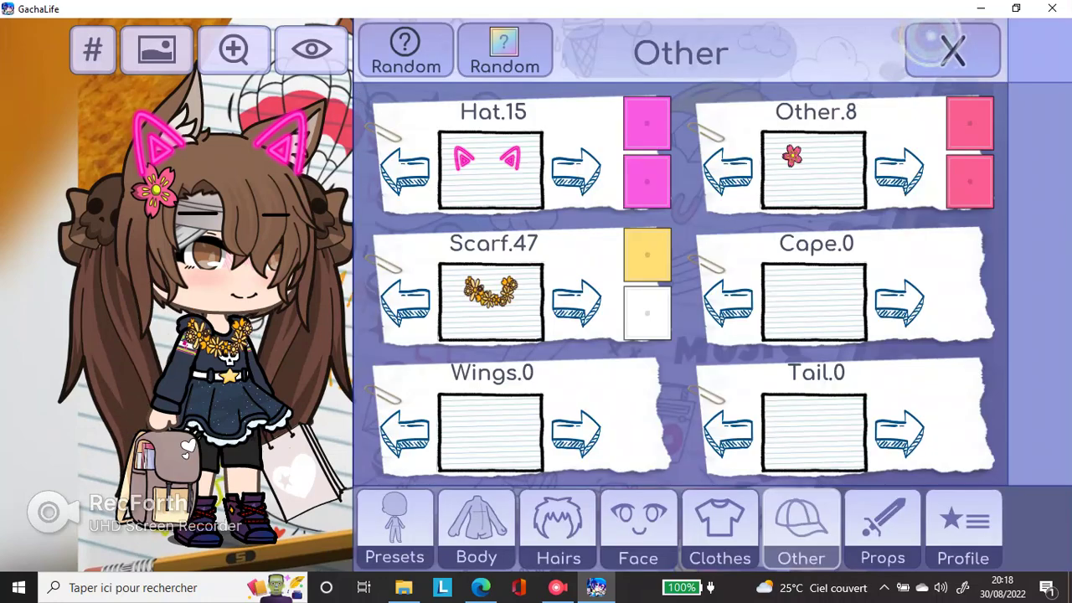
Remove the pink neon cat-ear hat and the flower hair accessory from the character
click(524, 179)
click(419, 134)
click(943, 55)
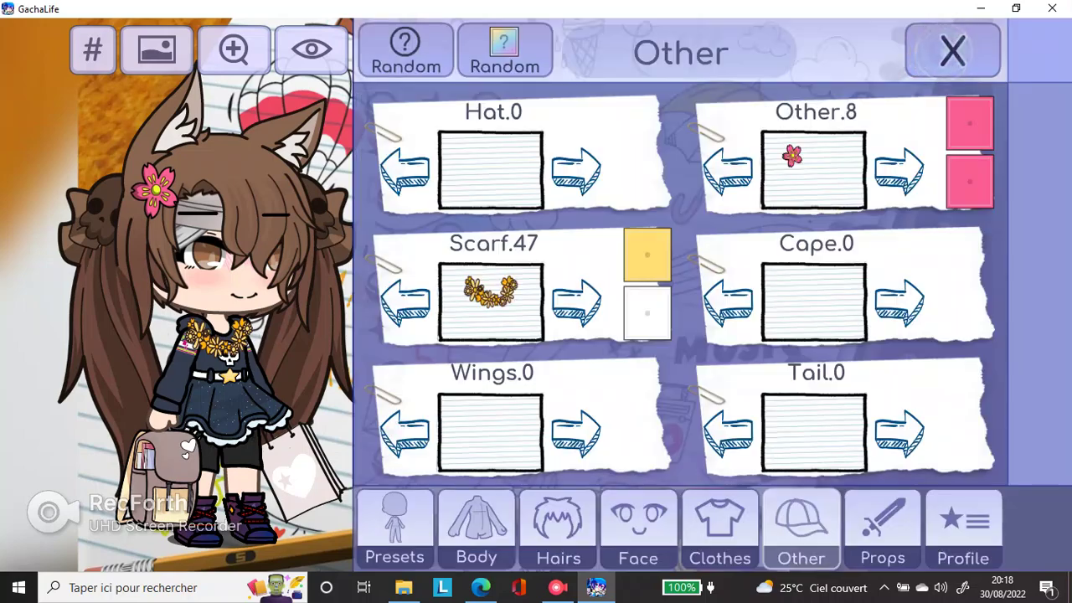
click(806, 188)
click(419, 135)
click(953, 48)
Remove the yellow flower scarf from the character's neck
click(491, 301)
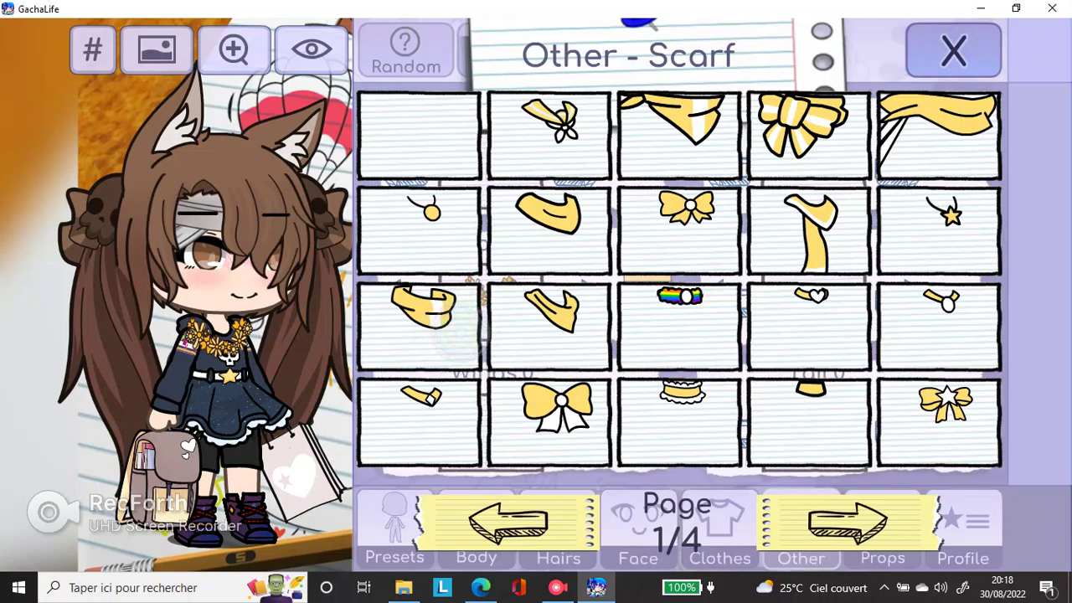
click(463, 335)
click(954, 50)
Keep the current pants, remove the character's shoes and clear the clothing slot directly above them
click(639, 529)
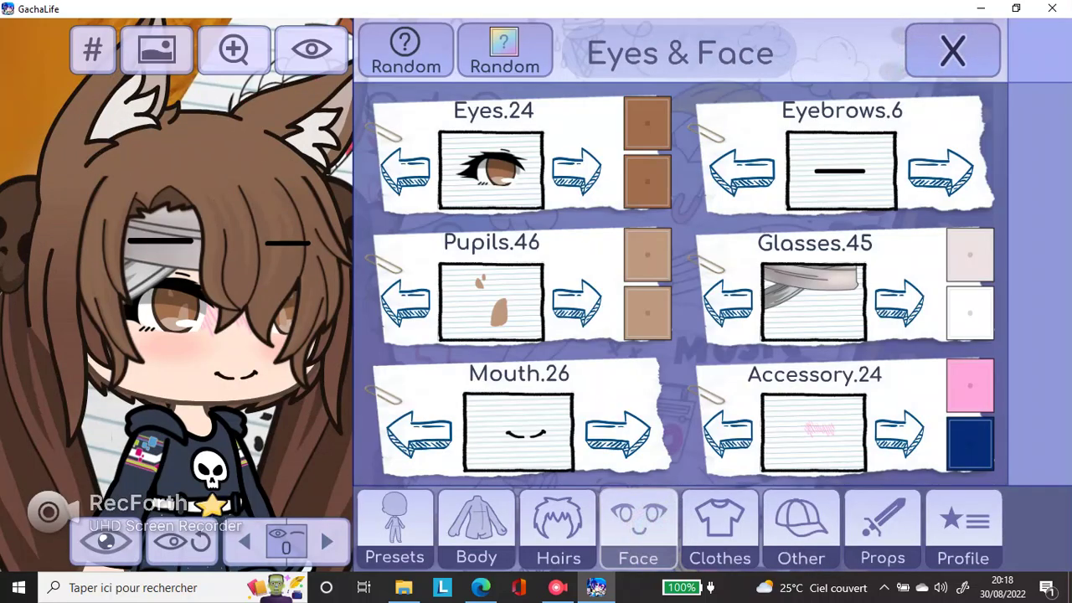
click(720, 529)
click(498, 427)
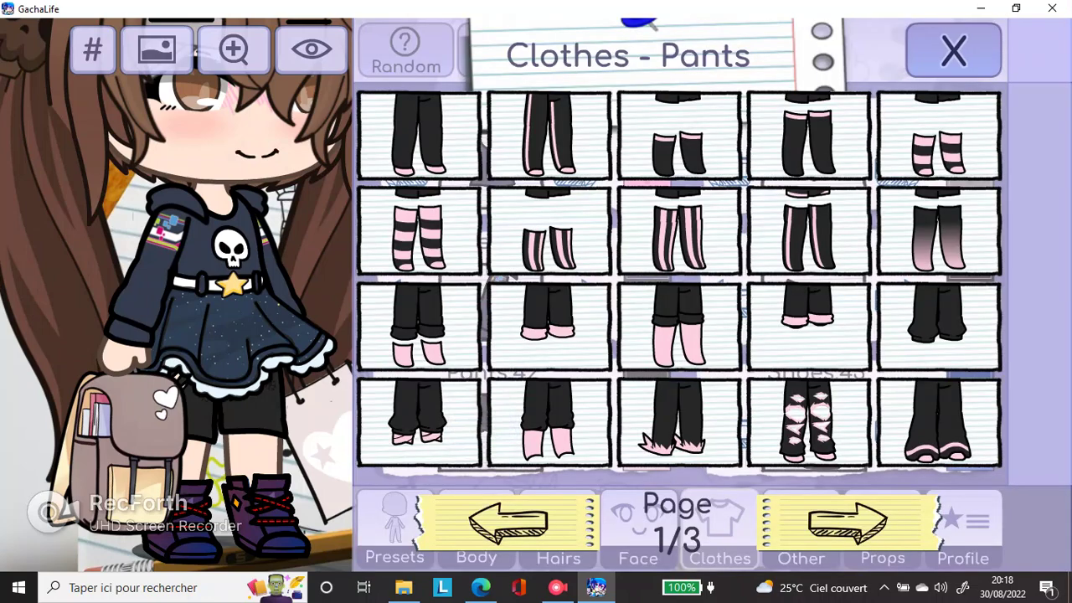
click(953, 50)
click(813, 427)
click(419, 134)
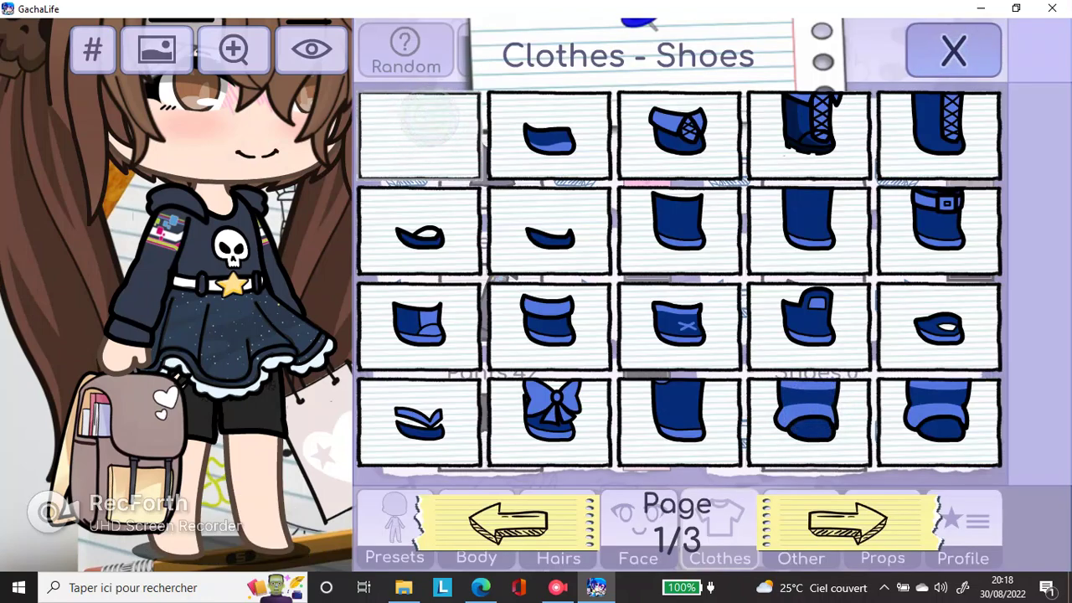
click(953, 50)
click(813, 301)
click(419, 134)
click(953, 51)
Remove the blue skirt belt and the long sleeves from the character's outfit
click(813, 168)
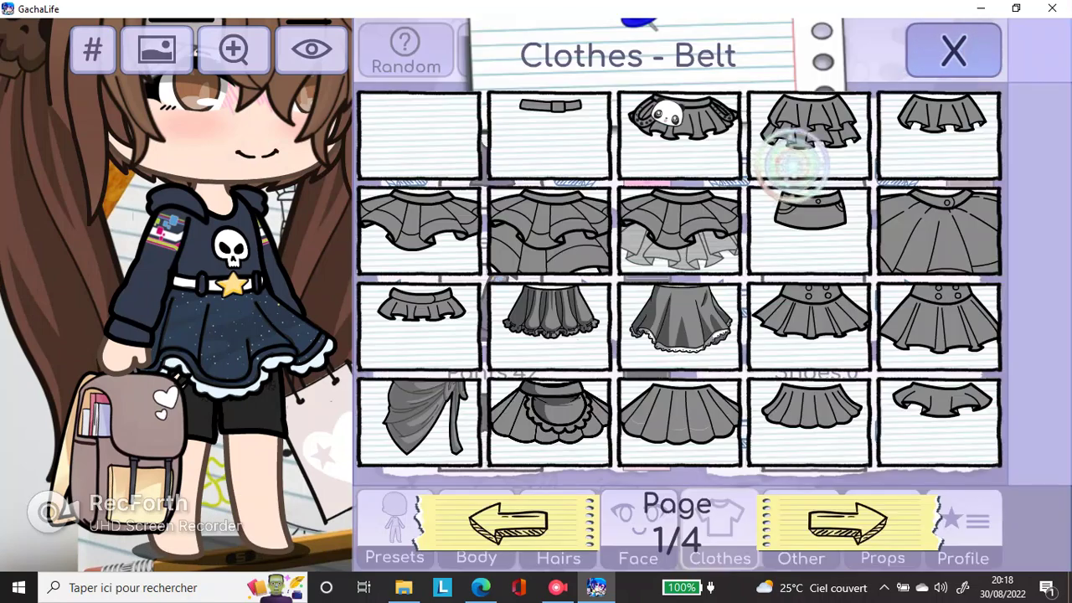
click(418, 134)
click(953, 50)
click(492, 301)
click(419, 134)
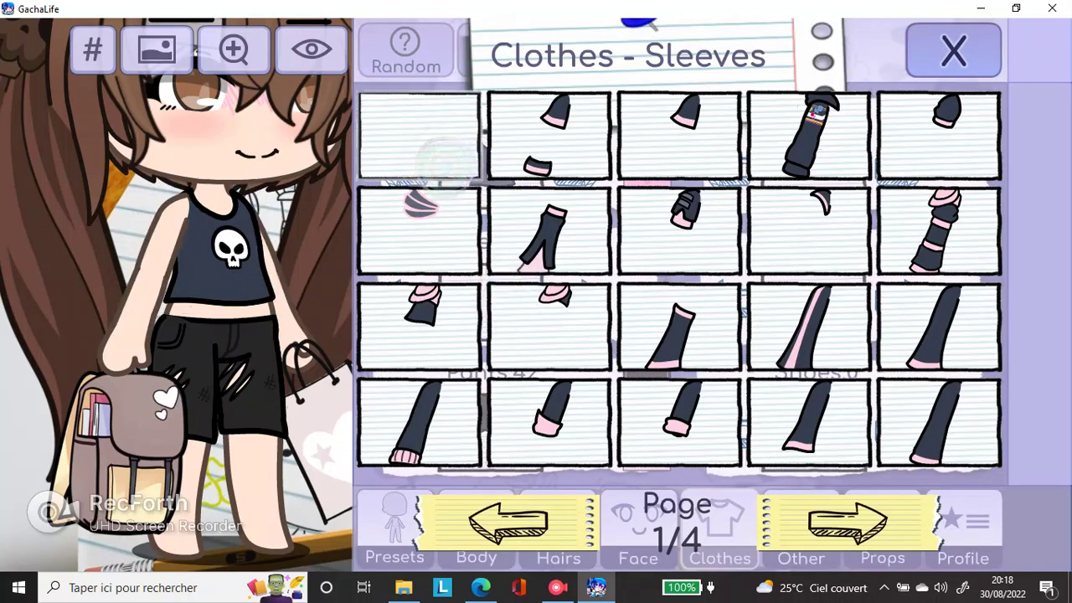
click(953, 50)
Remove the character's mouth and the pink face accessory
click(639, 528)
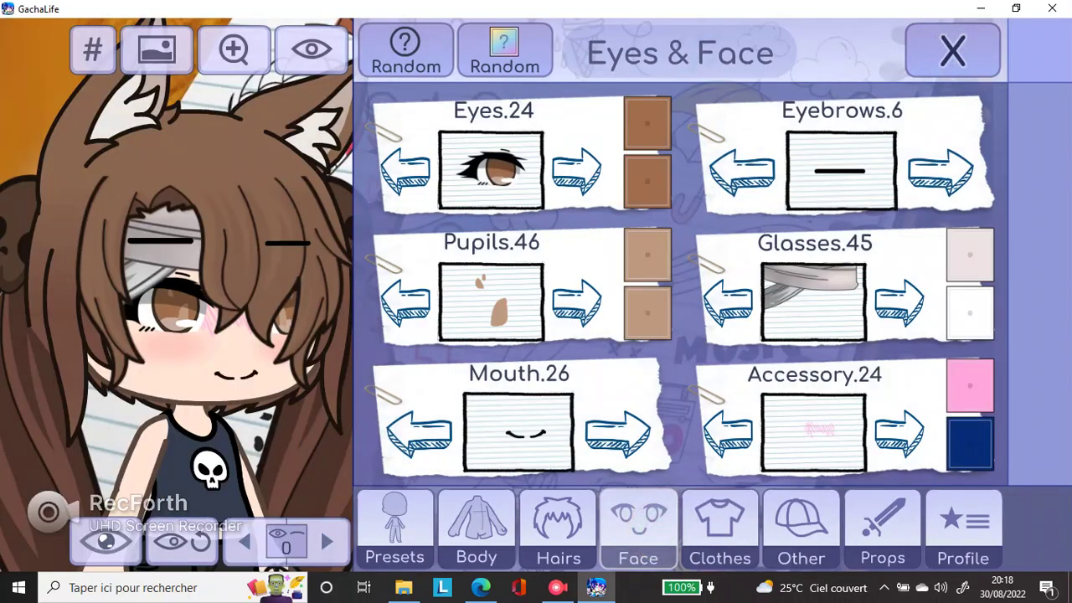
click(518, 432)
click(419, 134)
click(953, 50)
click(813, 431)
click(419, 134)
click(953, 51)
Remove the eyebrows and the bandage glasses from the character's face
click(813, 168)
click(419, 134)
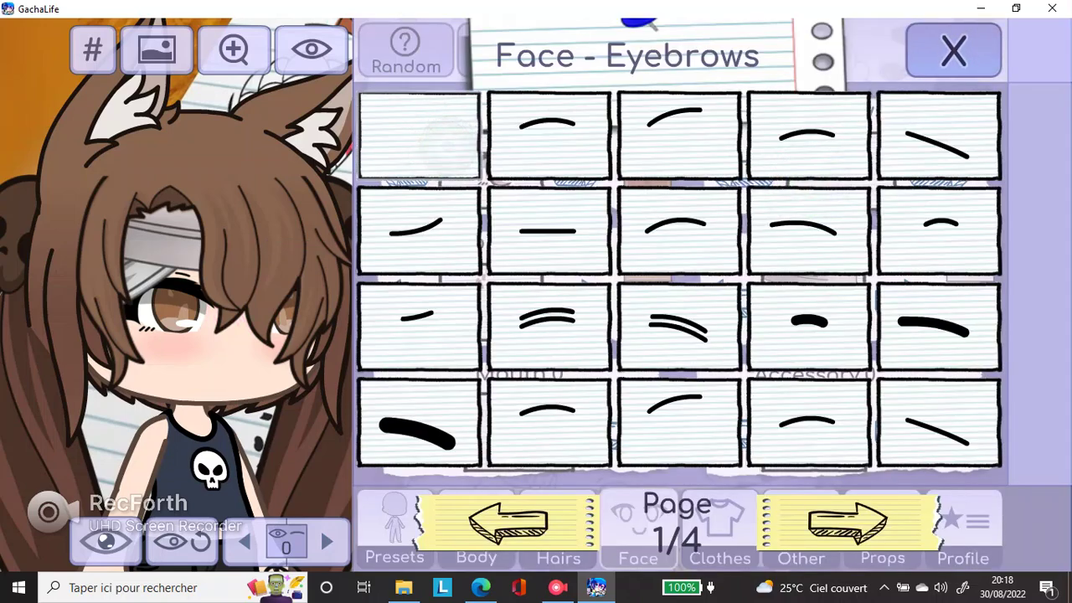
click(953, 51)
click(813, 268)
click(419, 134)
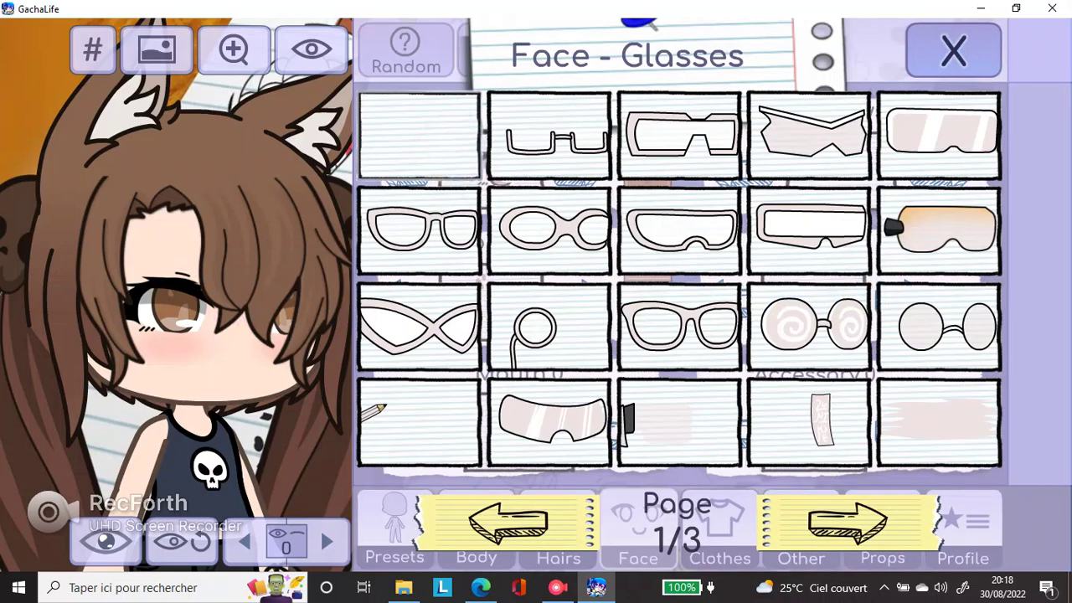
click(953, 51)
Try the shard, scribble, double-dot and arc pupils from page 3 and the outlined four-pointed star from page 2
click(518, 268)
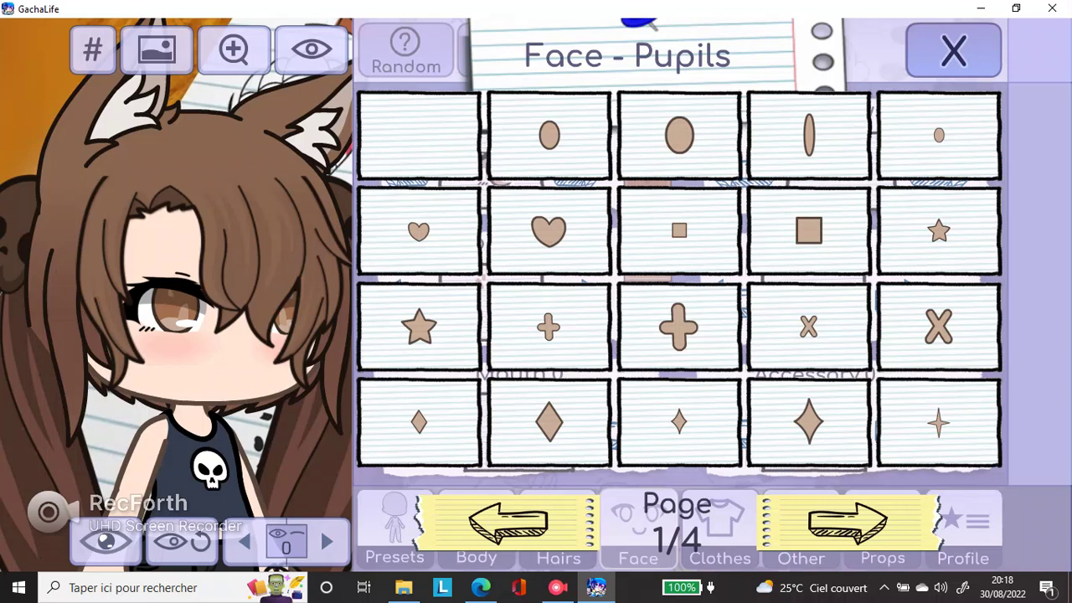
click(847, 523)
click(847, 523)
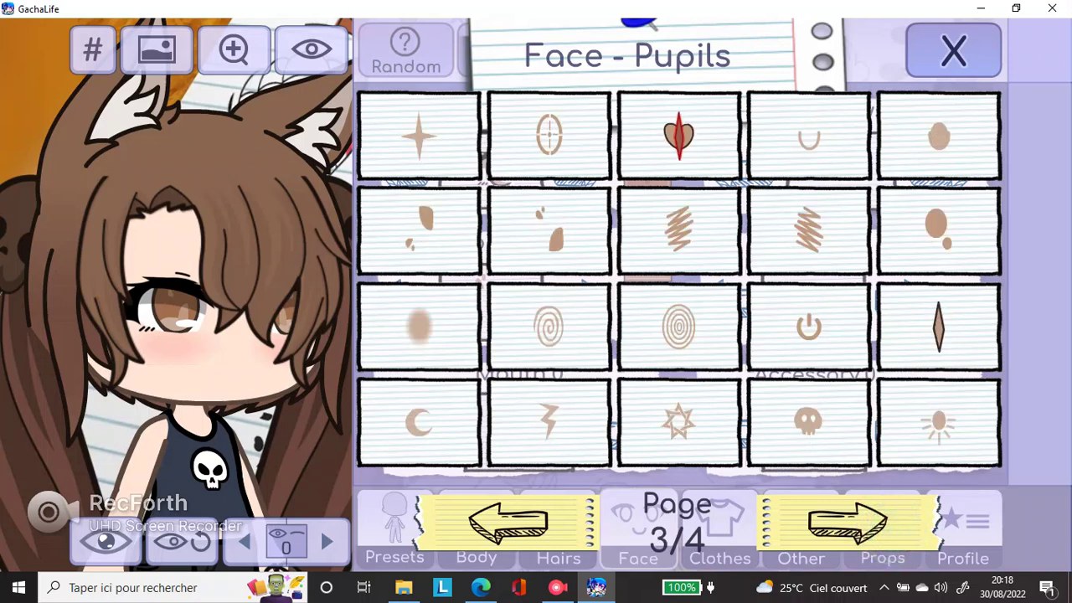
click(427, 229)
click(578, 225)
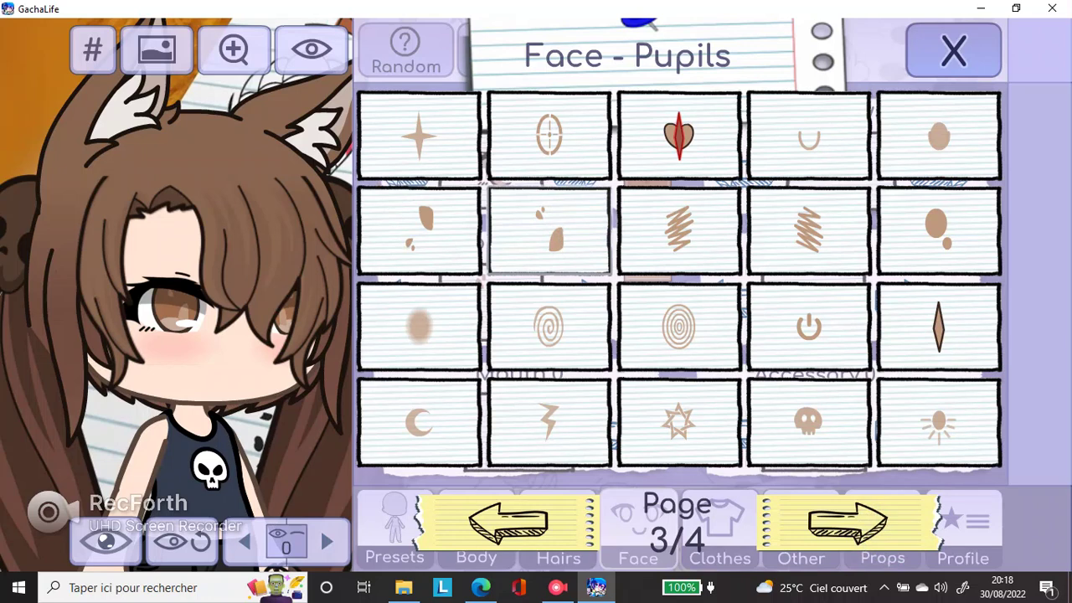
click(678, 227)
click(809, 230)
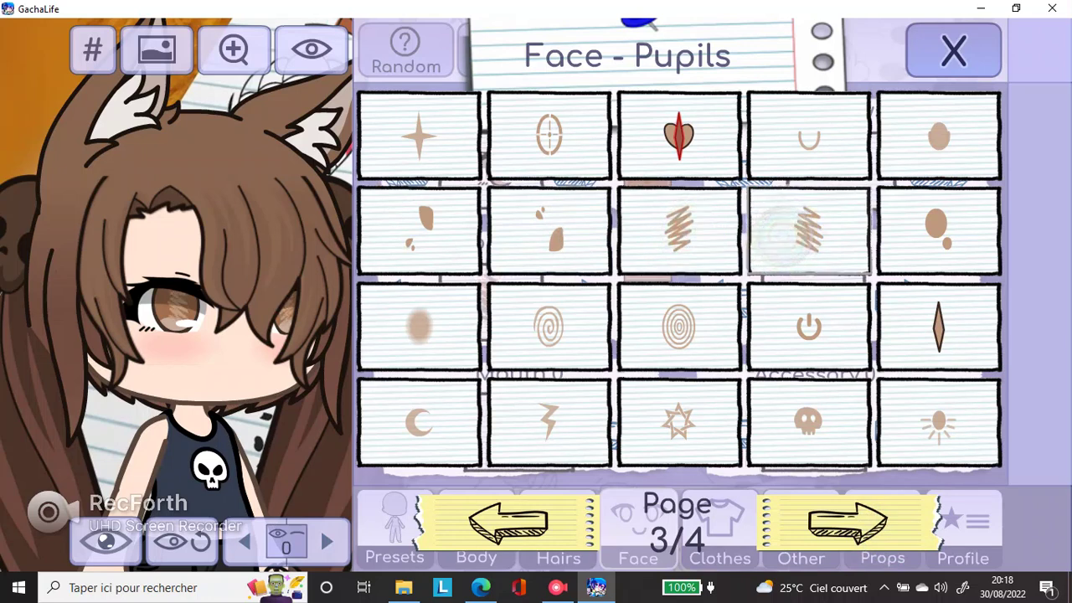
click(938, 230)
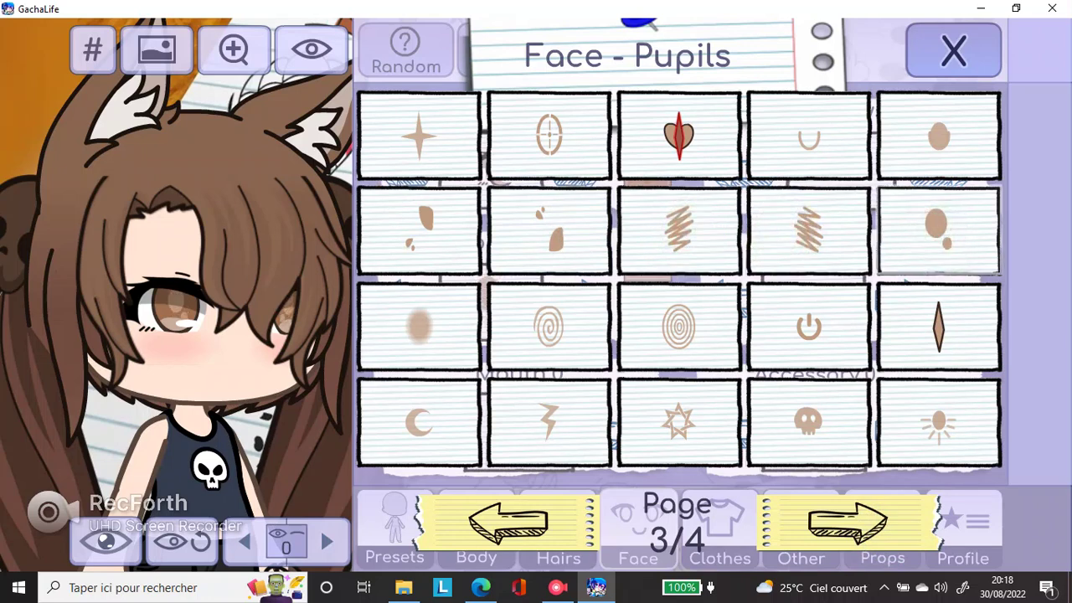
click(821, 146)
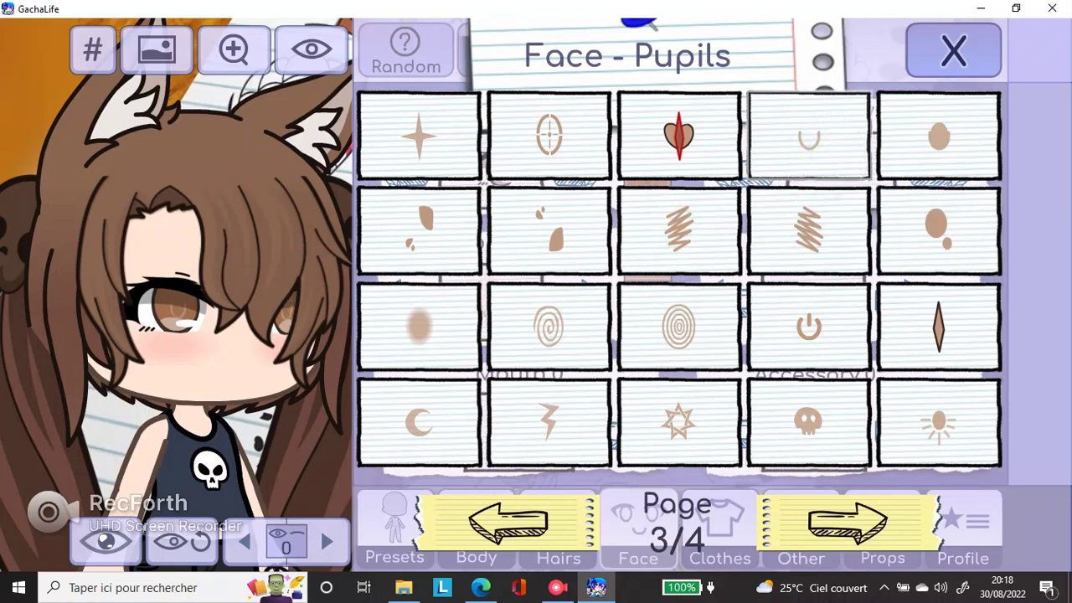
click(853, 532)
click(368, 111)
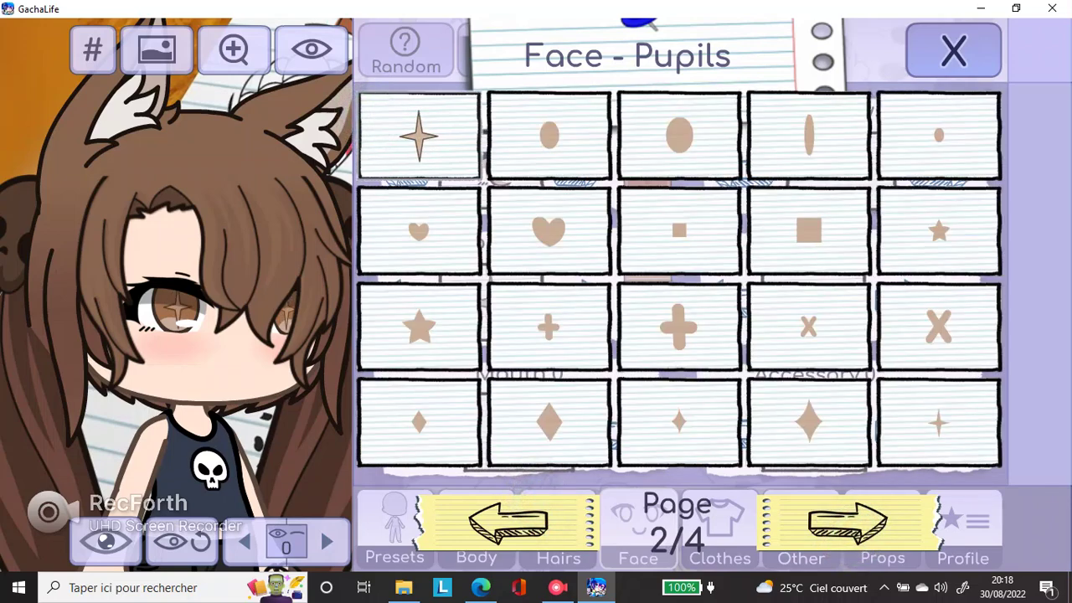
Set the character's pupils to the empty option on page 1
click(846, 523)
click(846, 524)
click(846, 523)
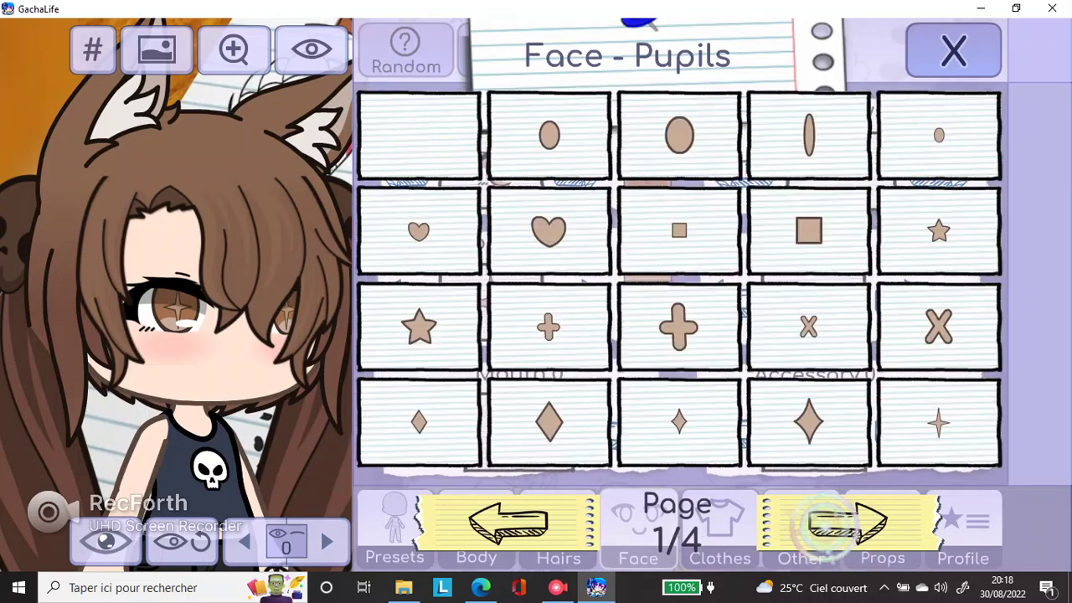
click(419, 139)
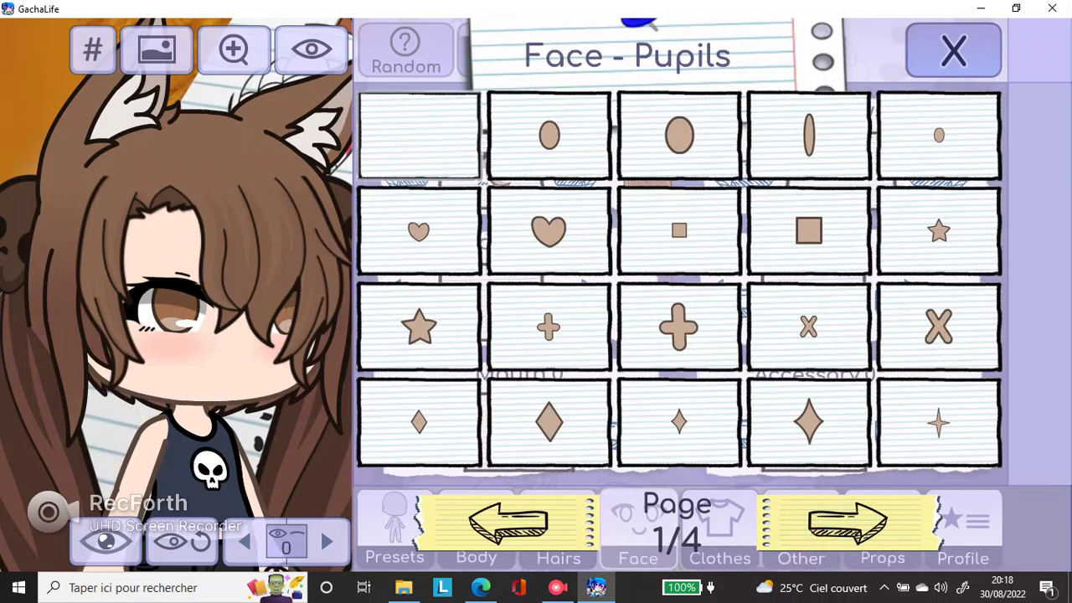
click(846, 523)
click(945, 67)
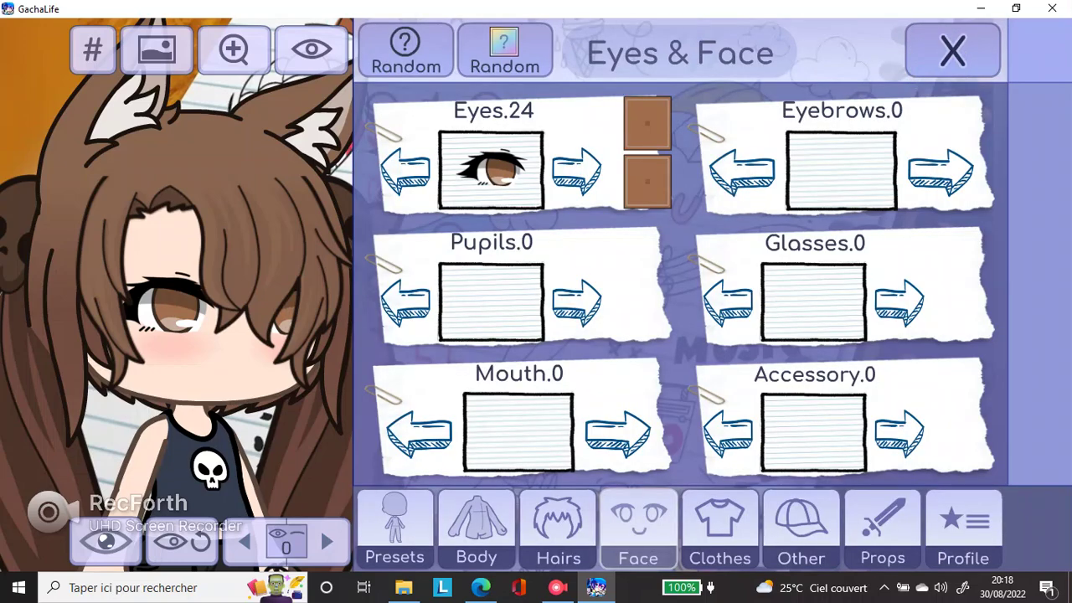
Adjust the character's body height by stepping it down and back up
click(557, 528)
click(476, 529)
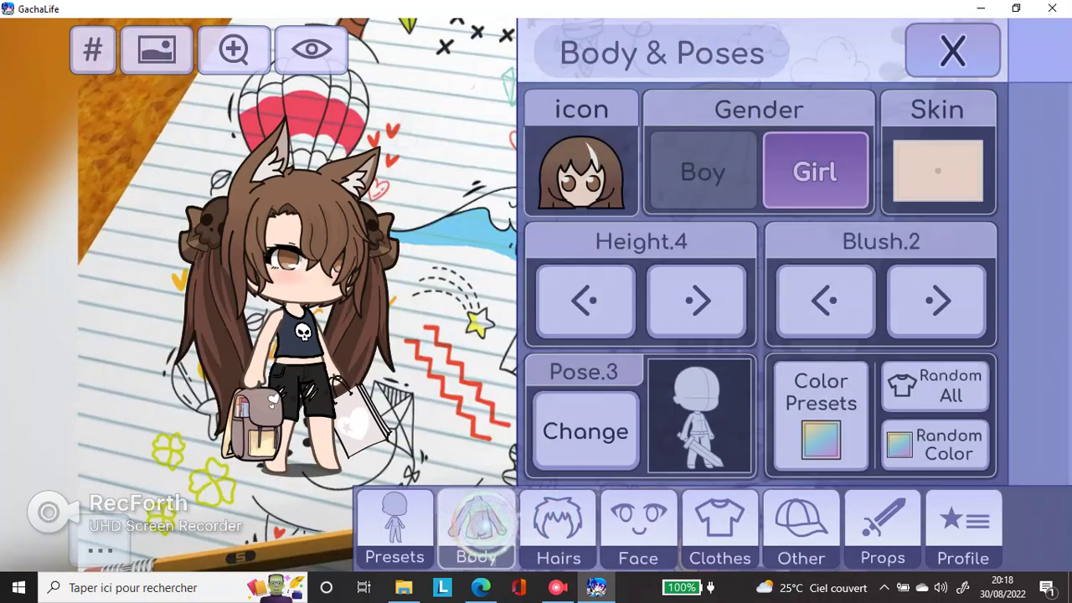
click(585, 301)
click(596, 300)
click(666, 299)
Set the hair's fade colour to white
click(564, 530)
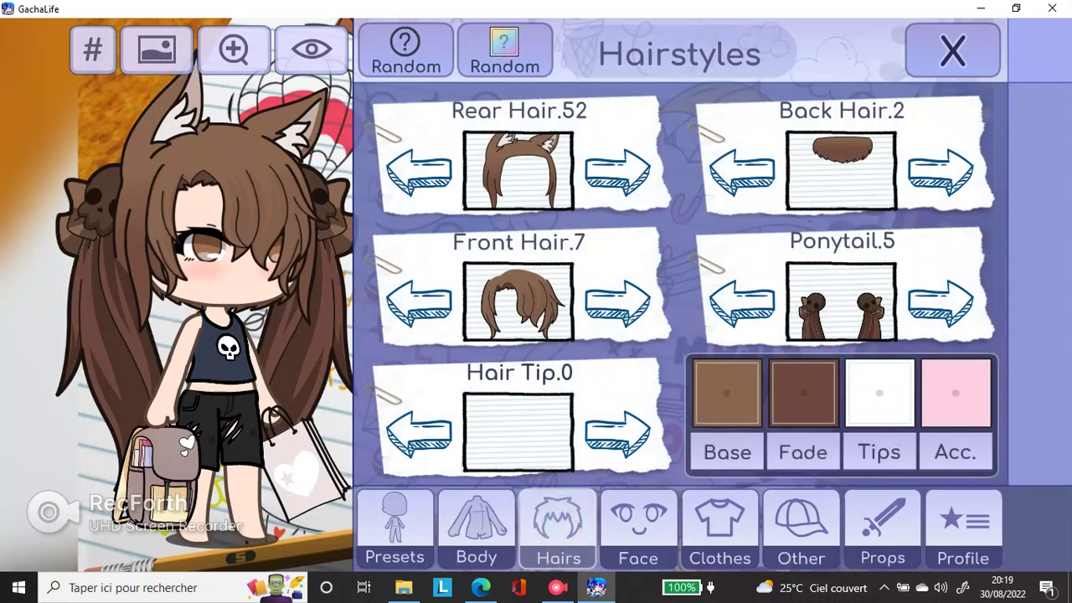
click(813, 393)
click(723, 271)
click(854, 371)
click(853, 266)
click(967, 116)
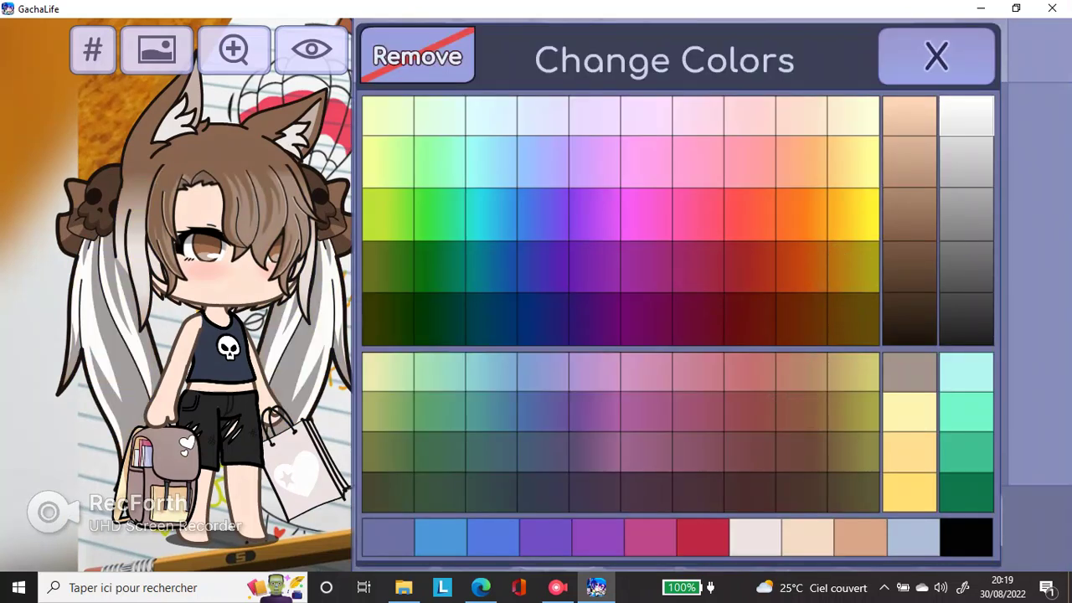
click(934, 43)
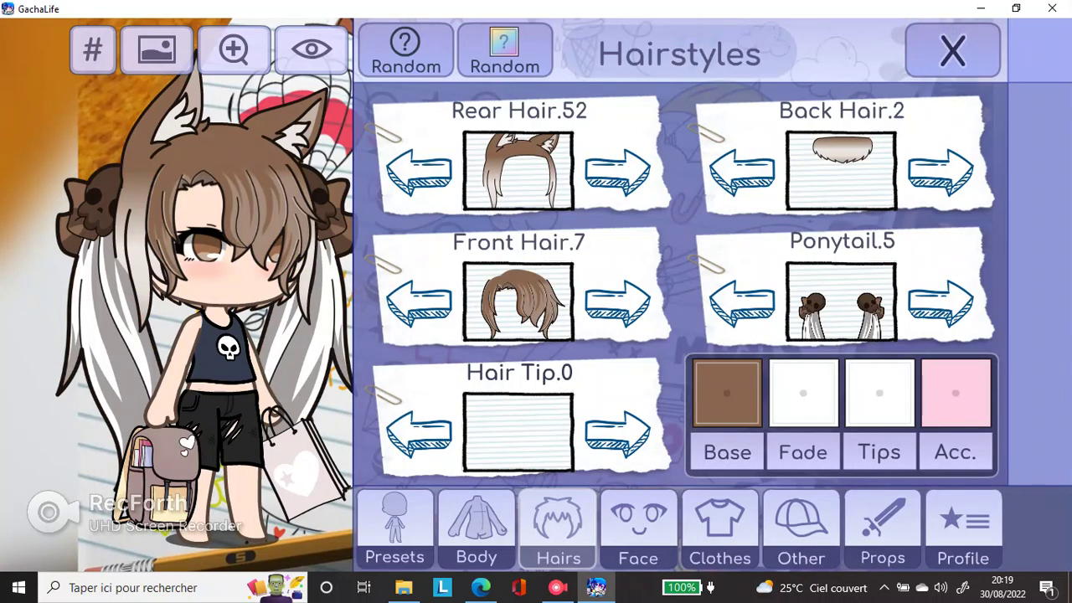
Try several purple shades for the hair's fade colour and settle on the medium lavender
click(820, 399)
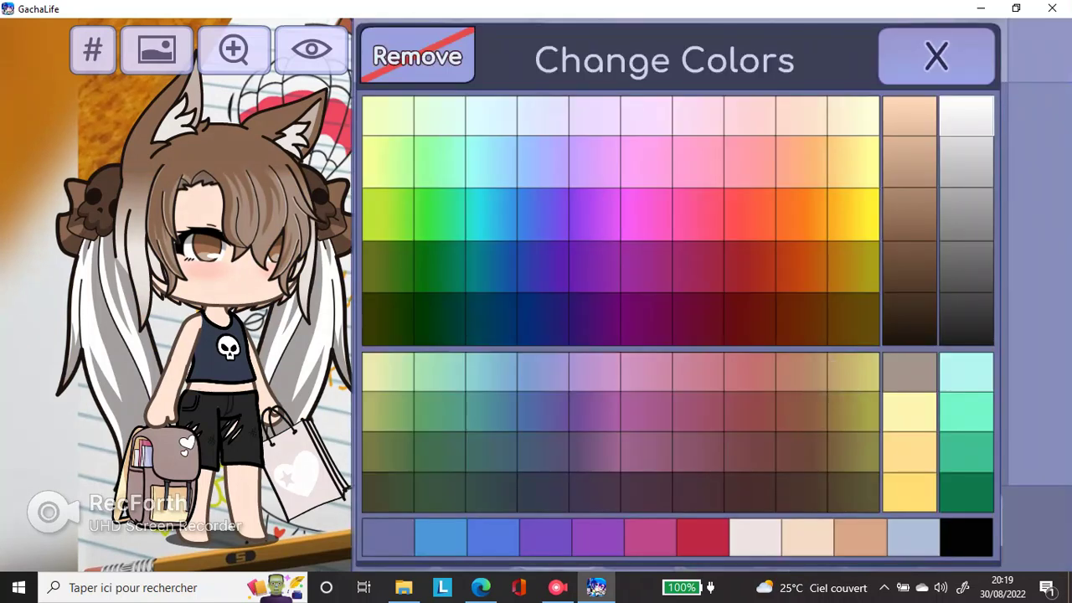
click(592, 117)
click(593, 158)
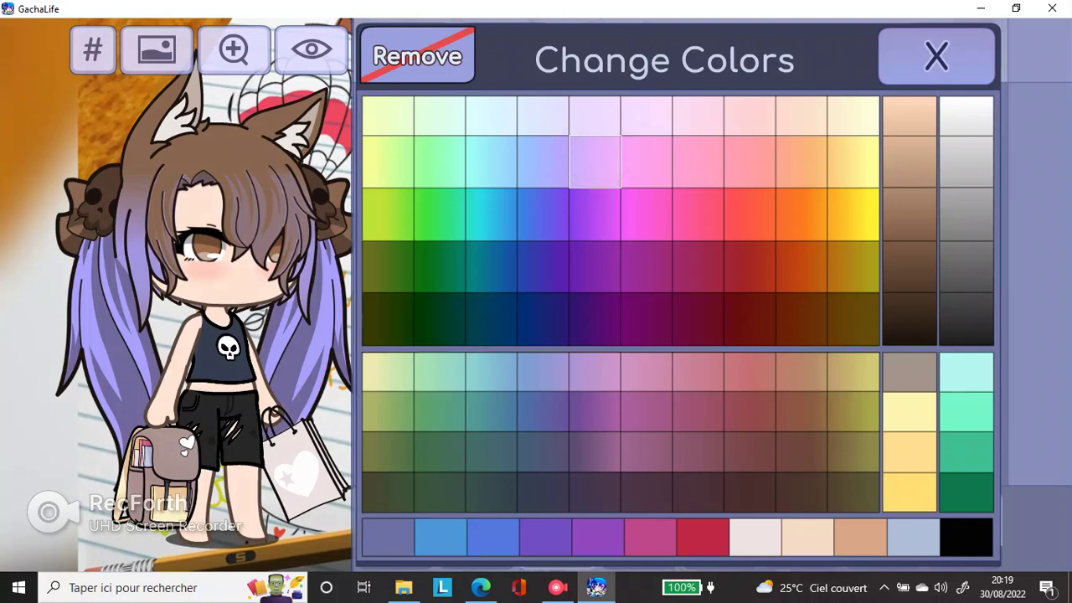
click(612, 225)
click(602, 189)
click(594, 174)
click(936, 56)
Try a muted purple and a pale lavender as the hair's base colour, and choose the medium lavender
click(730, 400)
click(593, 370)
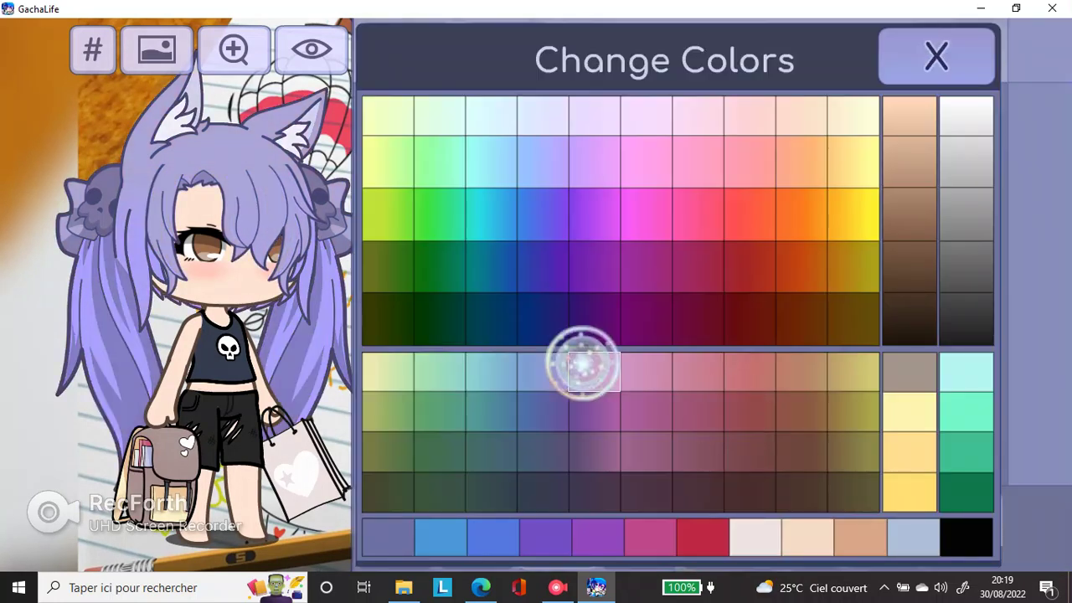
click(595, 117)
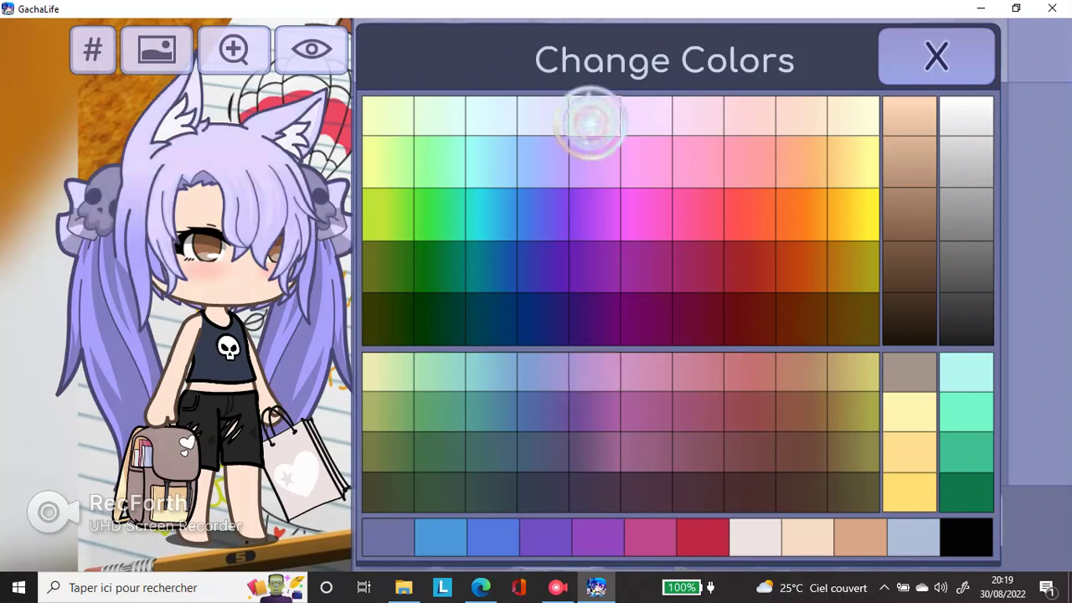
click(597, 160)
click(937, 56)
Compare the pale lavender as the fade colour and return the fade to medium lavender, matching the base
click(810, 423)
click(595, 117)
click(591, 165)
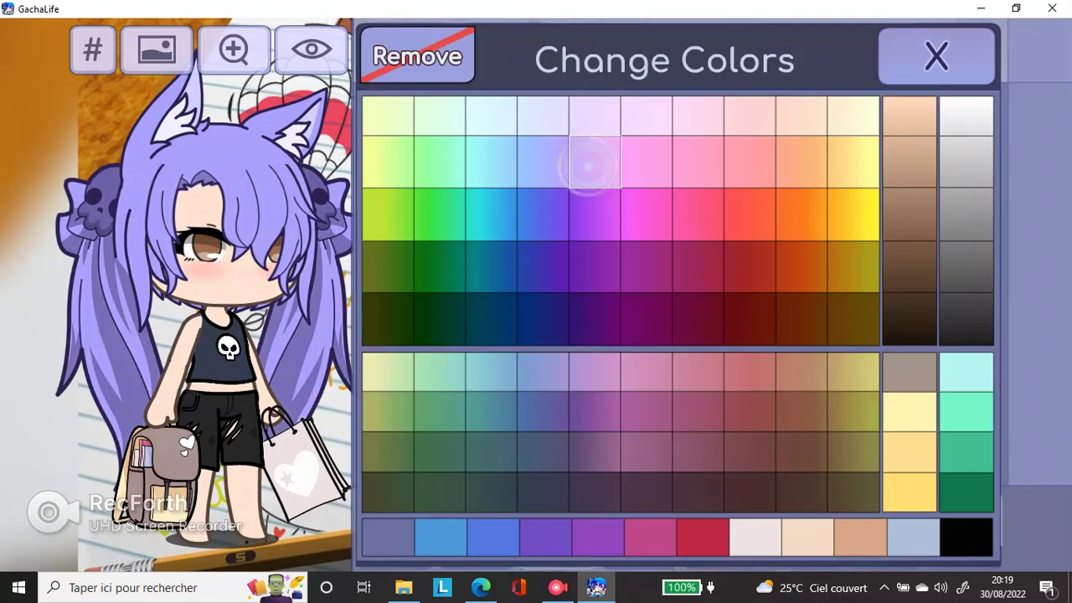
click(893, 67)
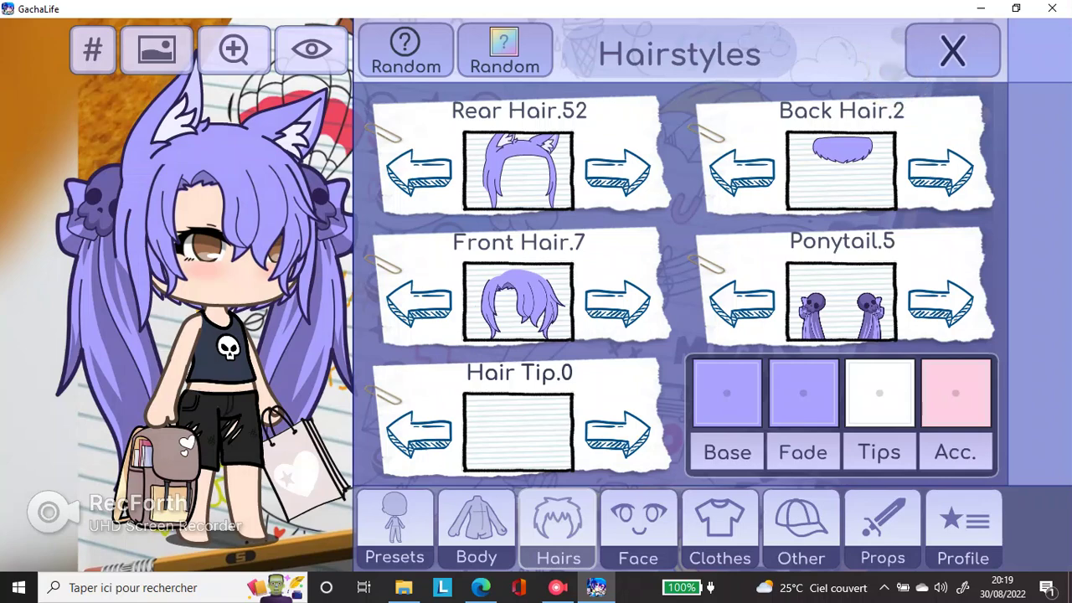
Set the hair's base colour to white and its fade colour to black
click(711, 395)
click(966, 117)
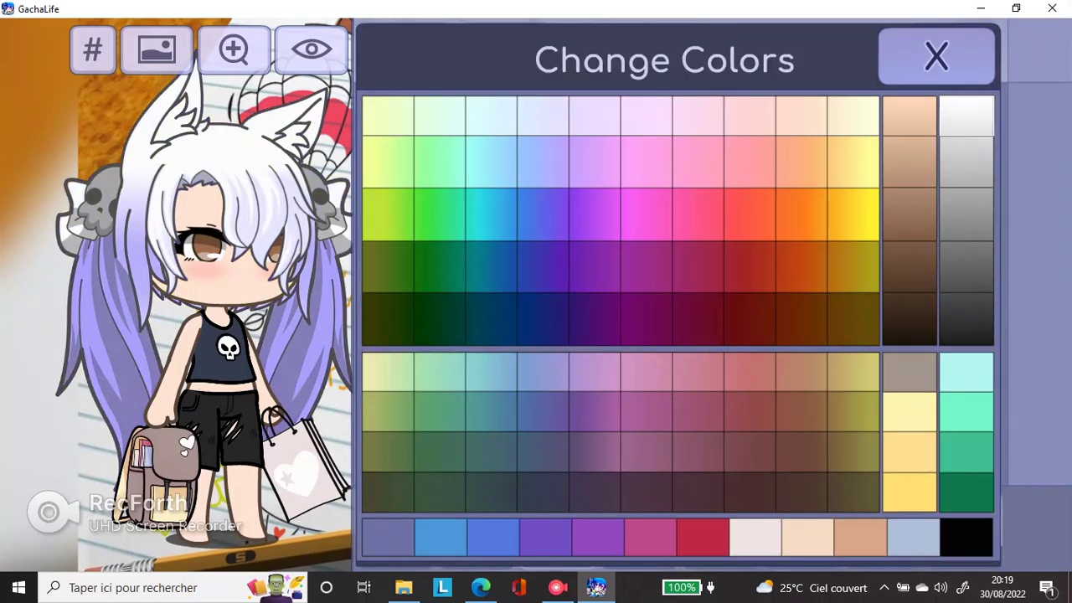
click(936, 56)
click(813, 383)
click(966, 537)
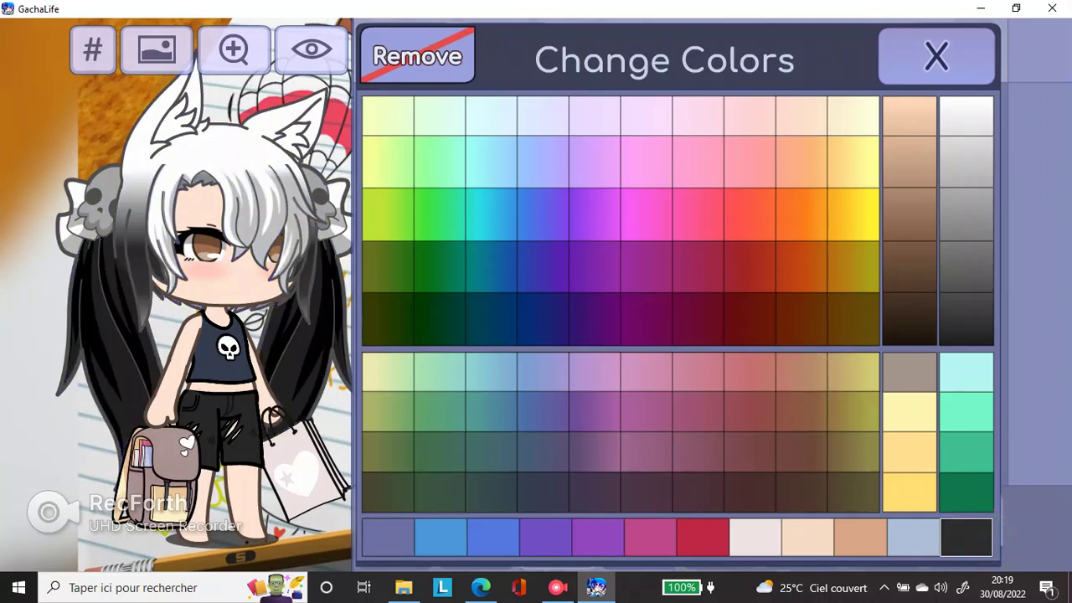
Set the hair's fade colour to taupe, then compare medium grey as the base colour and choose the same taupe
click(977, 335)
click(904, 371)
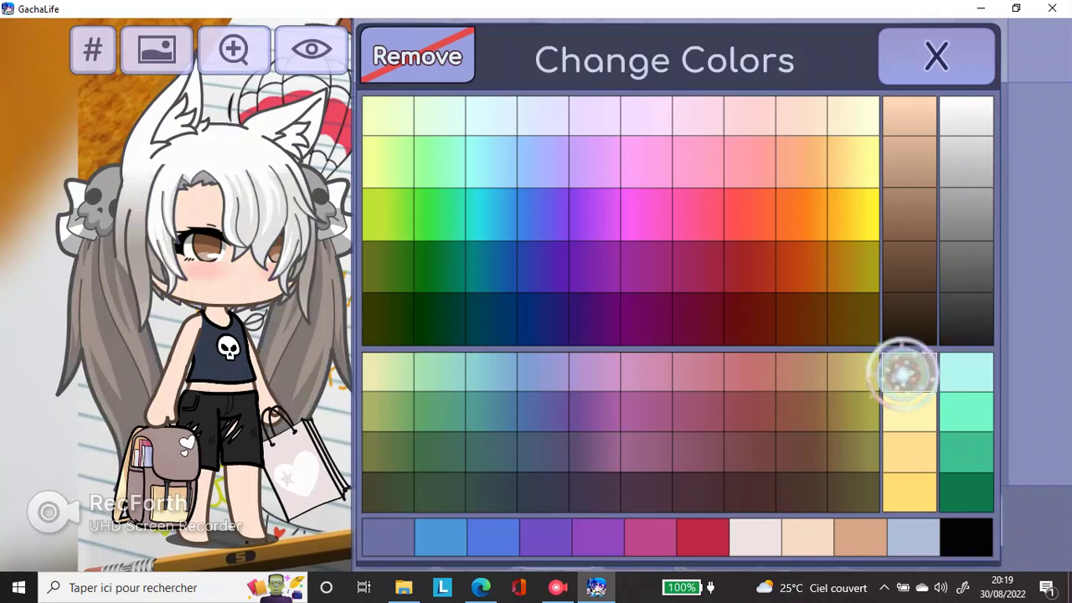
click(936, 56)
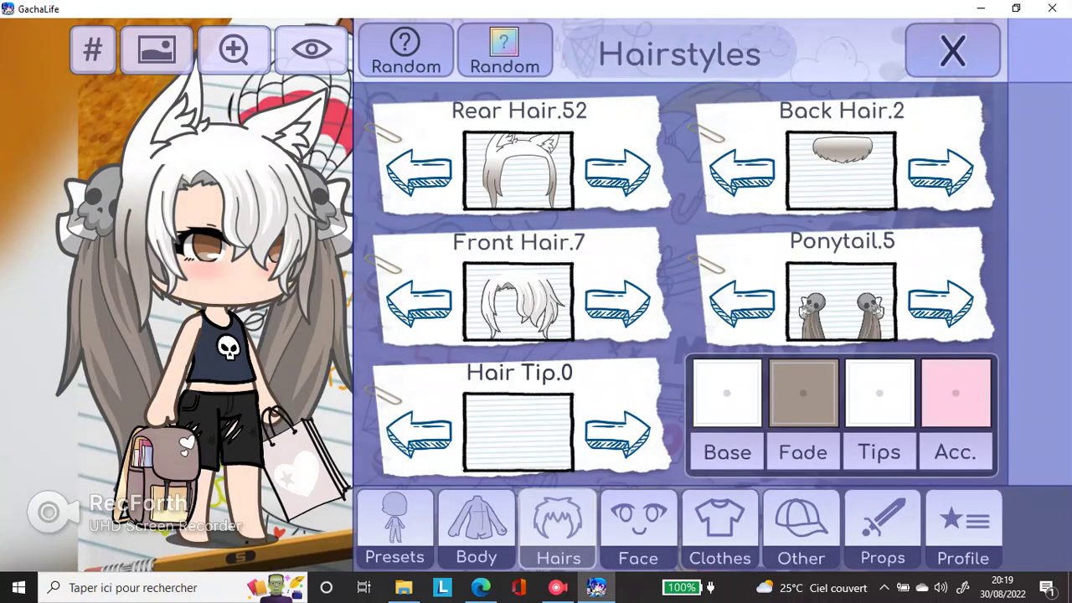
click(737, 390)
click(965, 215)
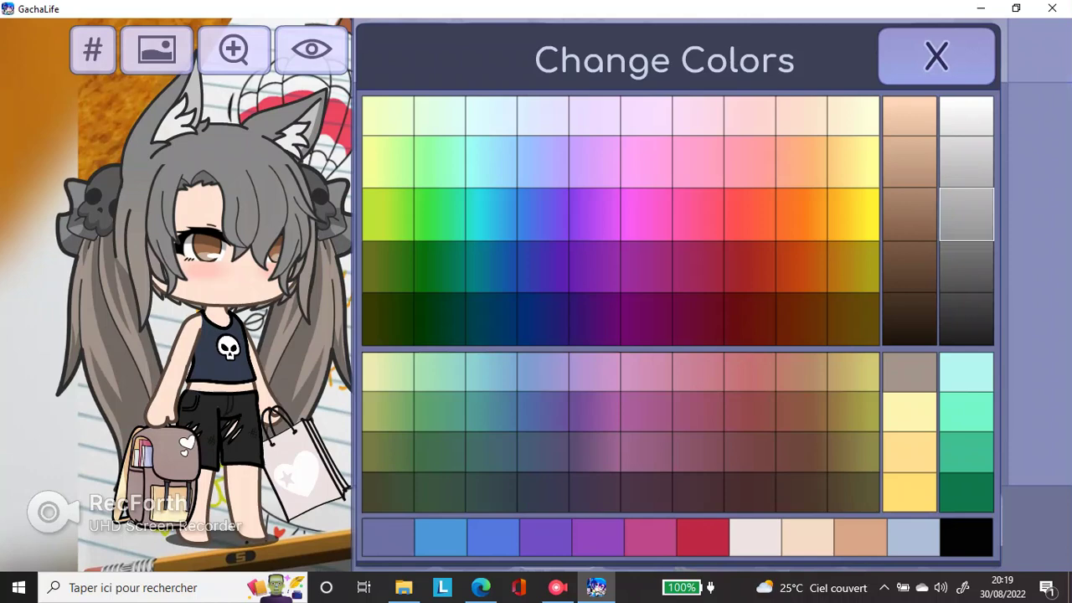
click(910, 372)
click(936, 56)
Compare medium grey as the hair's fade colour and return the fade to taupe
click(822, 401)
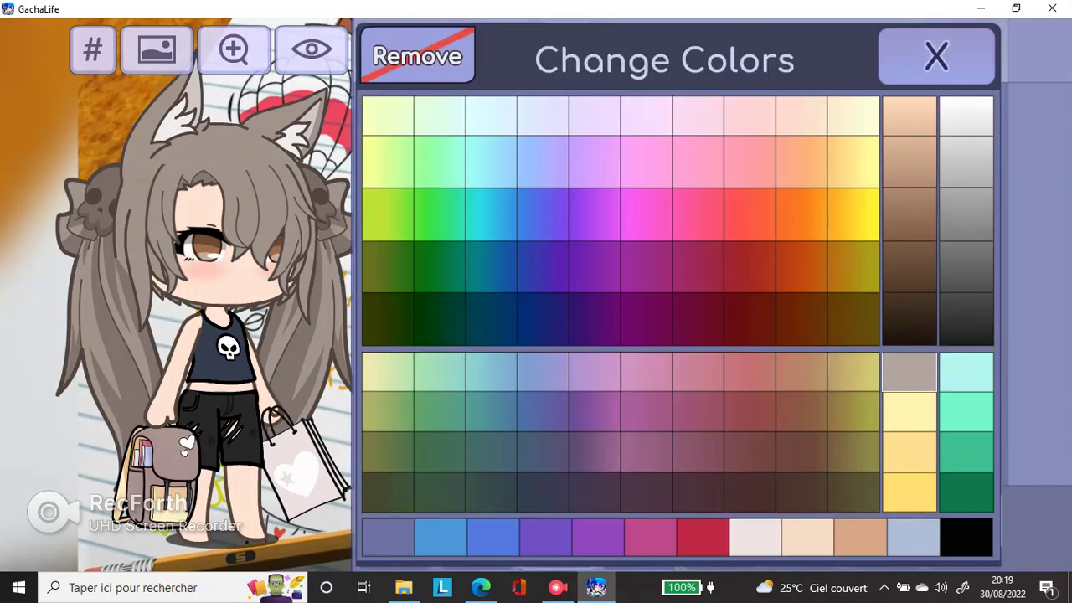
click(967, 215)
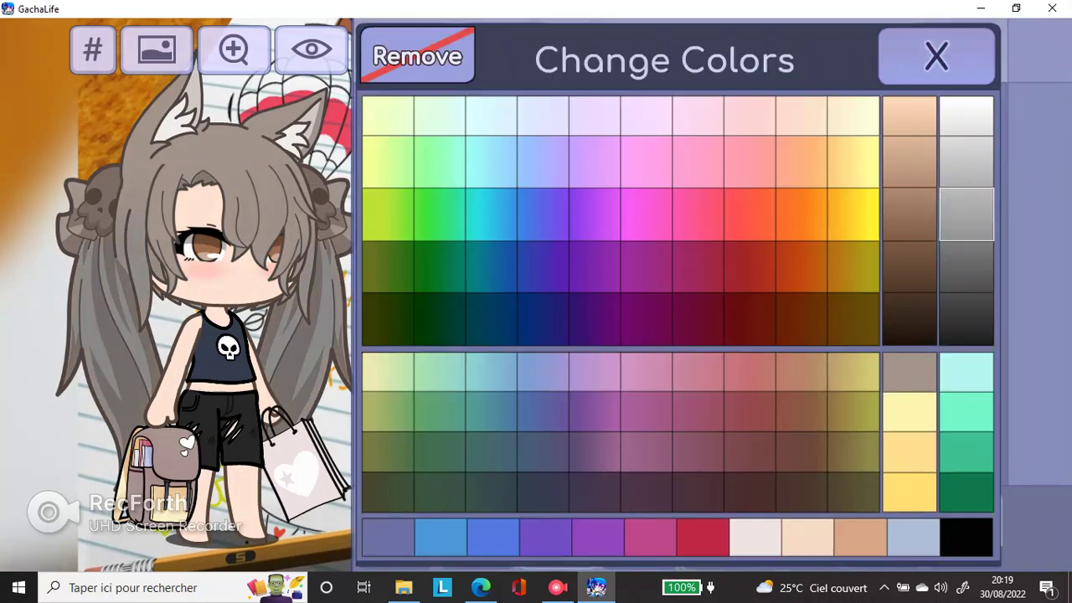
click(910, 372)
click(937, 56)
Set the hair's base colour to medium brown, and try several browns for the fade before choosing near-black grey
click(727, 392)
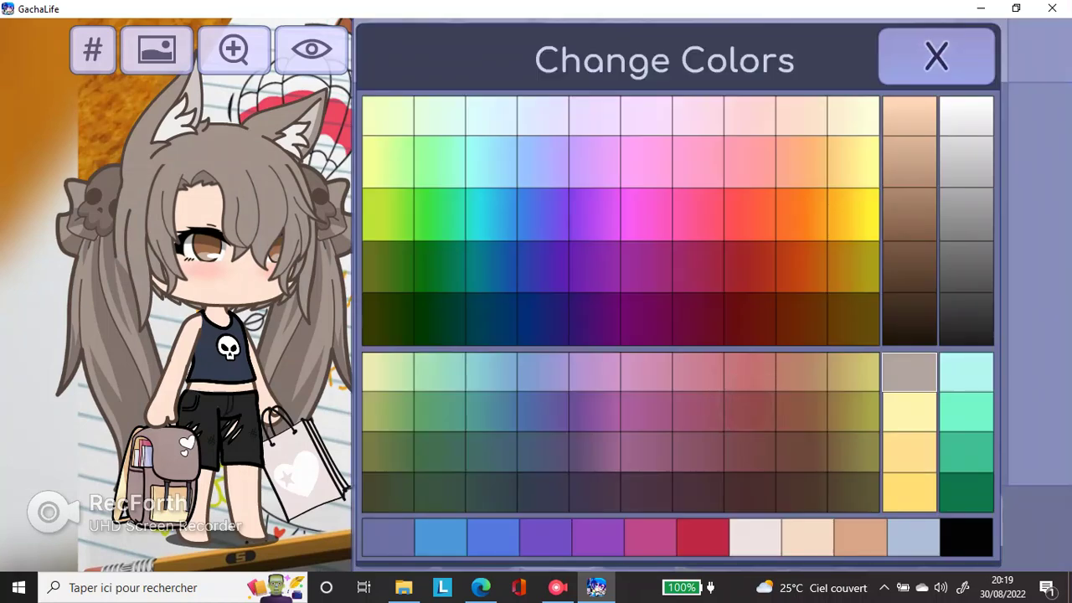
click(910, 211)
click(937, 56)
click(802, 394)
click(910, 160)
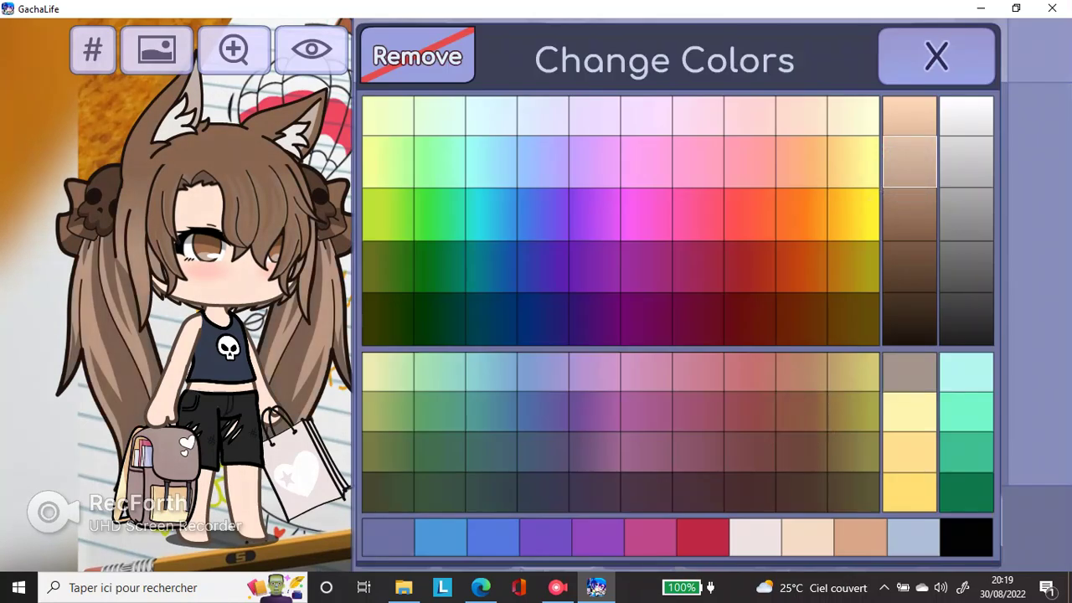
click(910, 266)
click(802, 411)
click(802, 452)
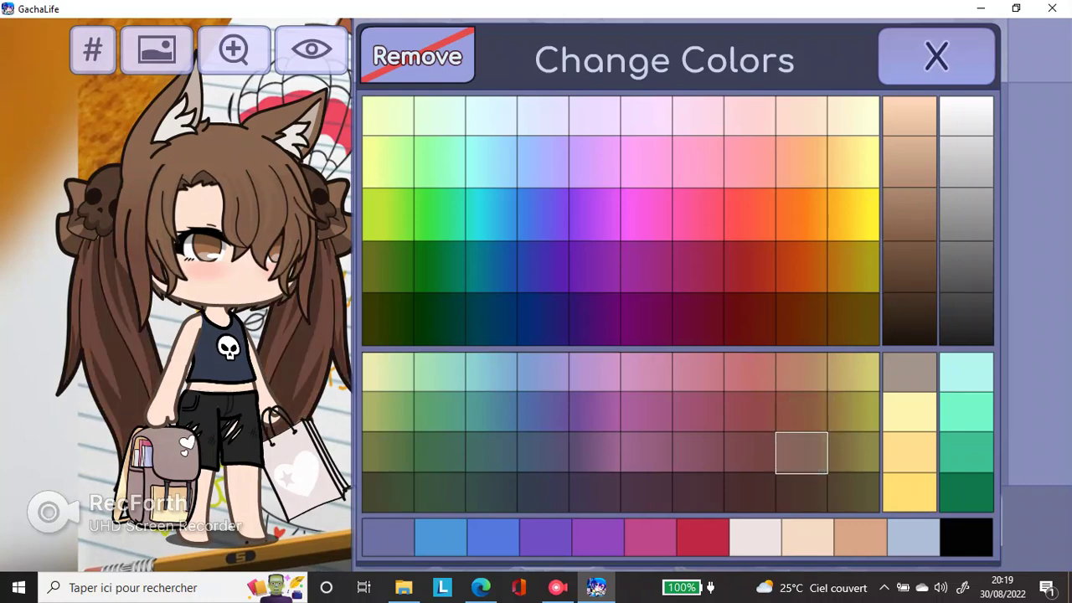
click(965, 323)
click(935, 59)
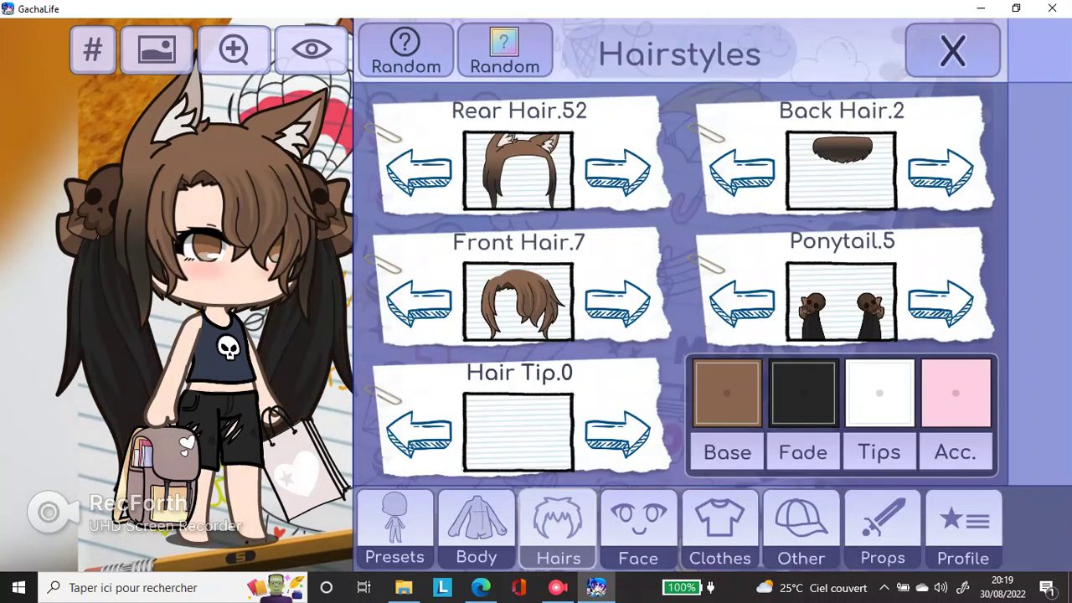
Set the hair's base colour to dark grey and its fade colour to the darkest brown
click(738, 407)
click(967, 527)
click(970, 265)
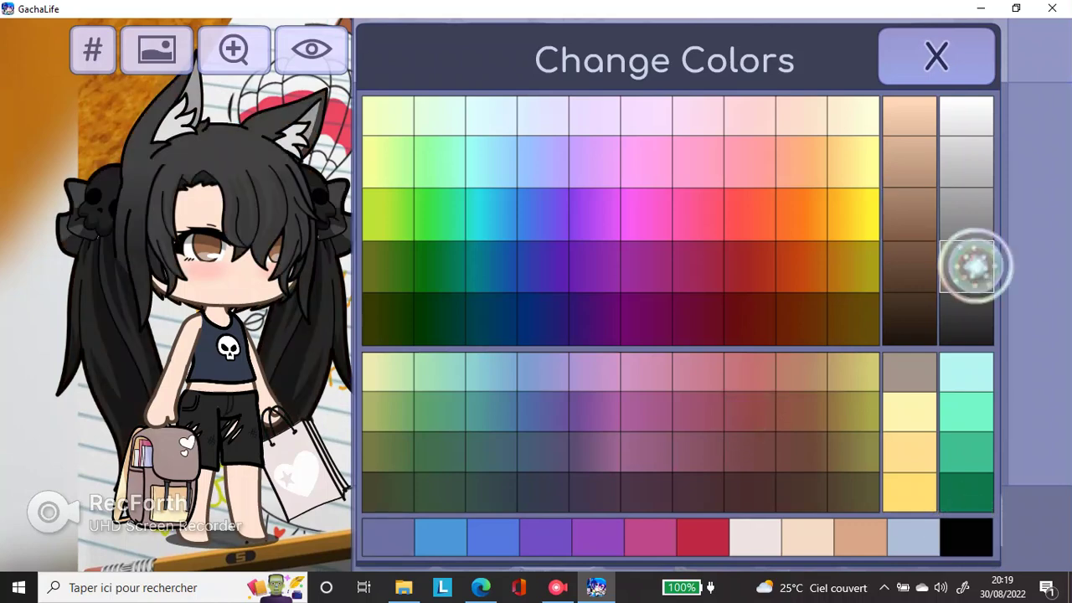
click(957, 68)
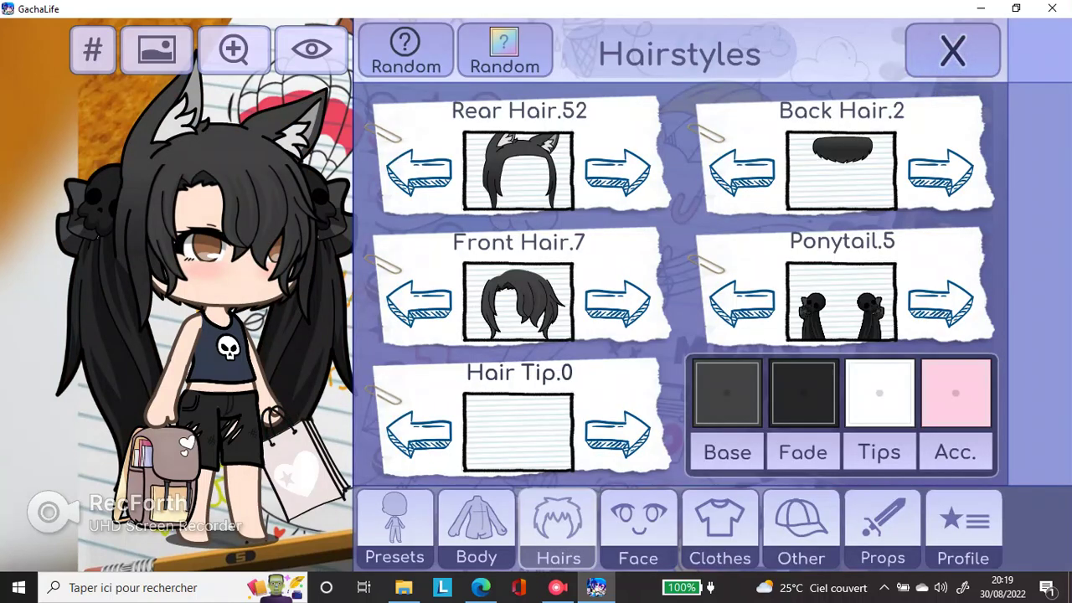
click(803, 392)
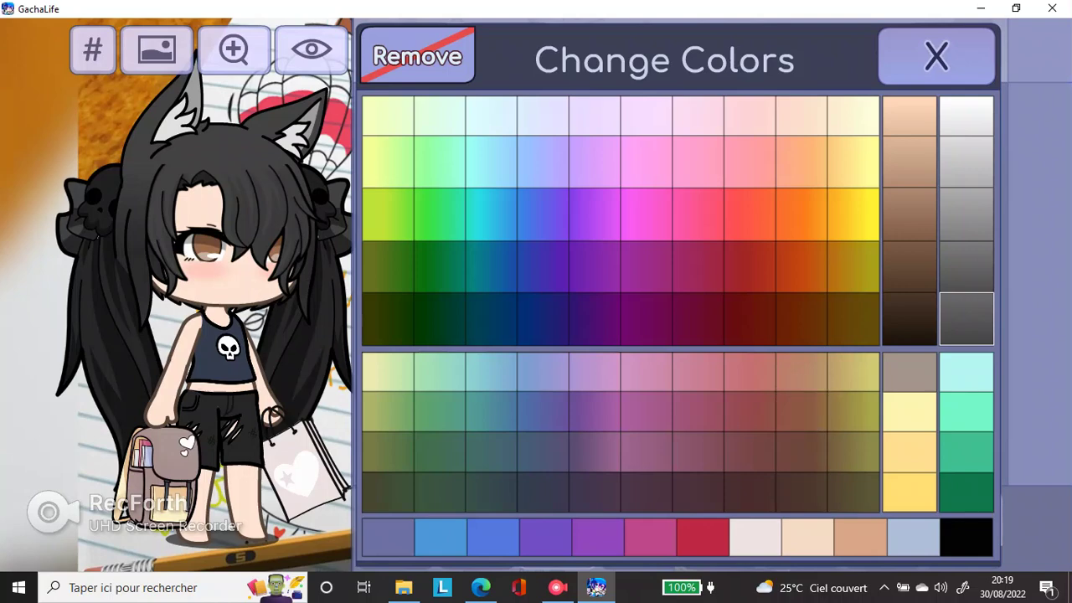
click(910, 319)
click(936, 56)
Compare several dark browns and dark olive as the hair's base colour and settle on dark reddish brown
click(742, 385)
click(910, 266)
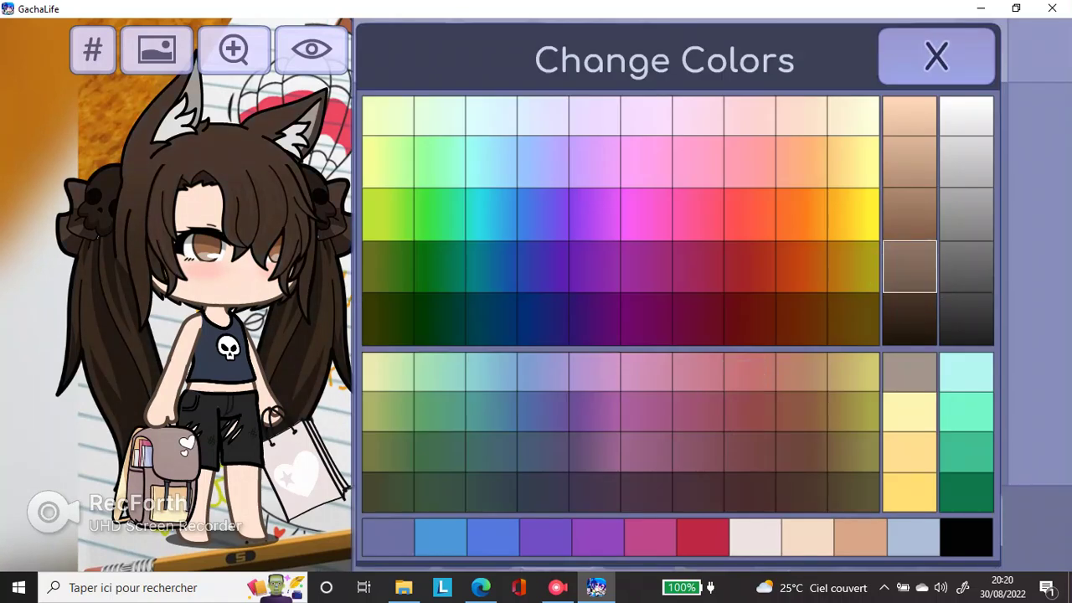
click(854, 491)
click(802, 492)
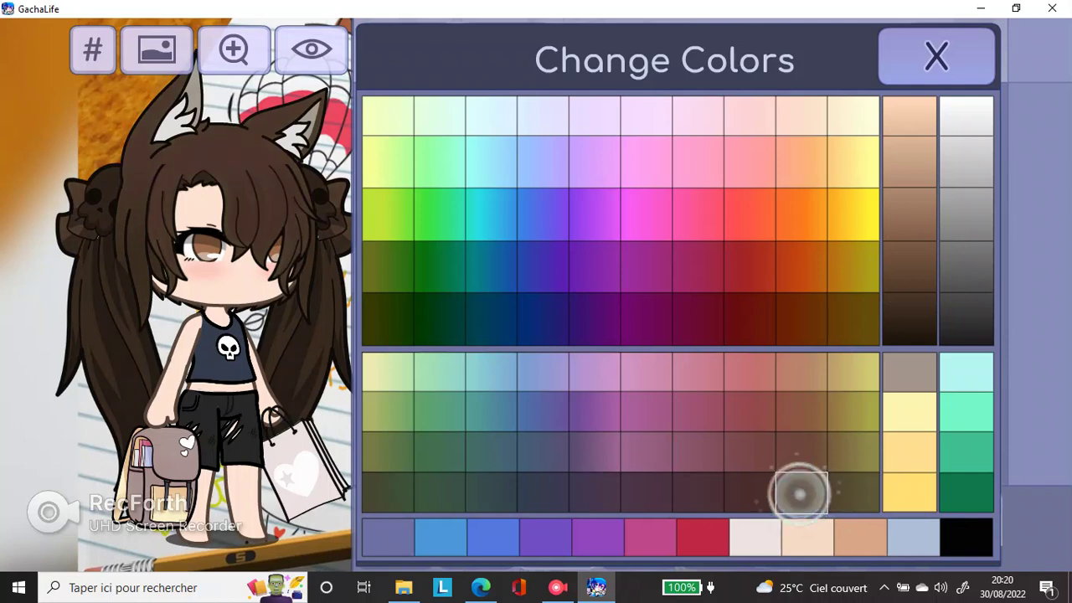
click(911, 319)
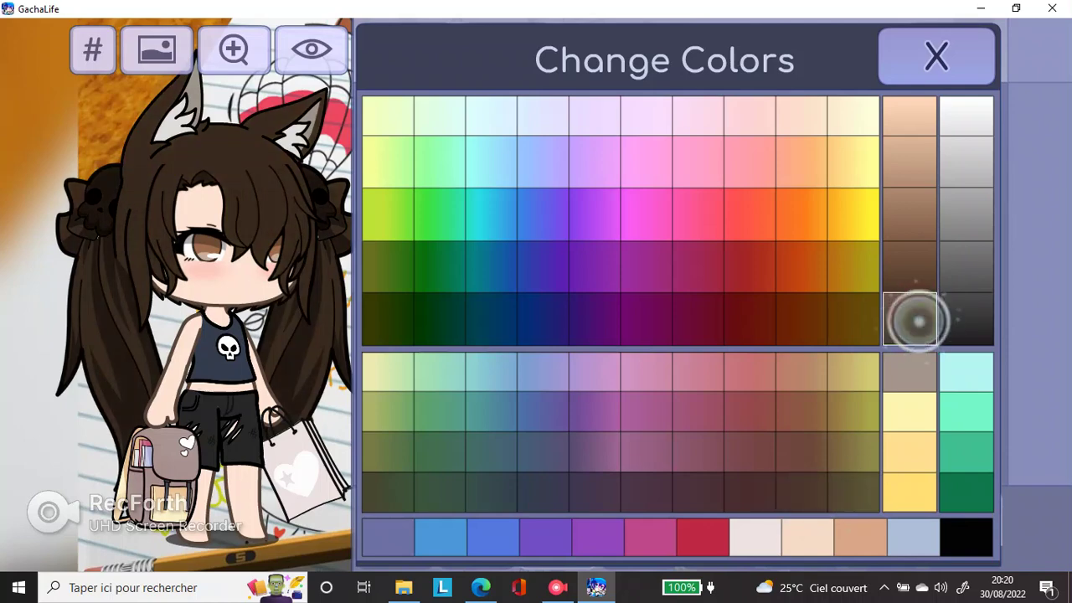
click(800, 491)
click(915, 267)
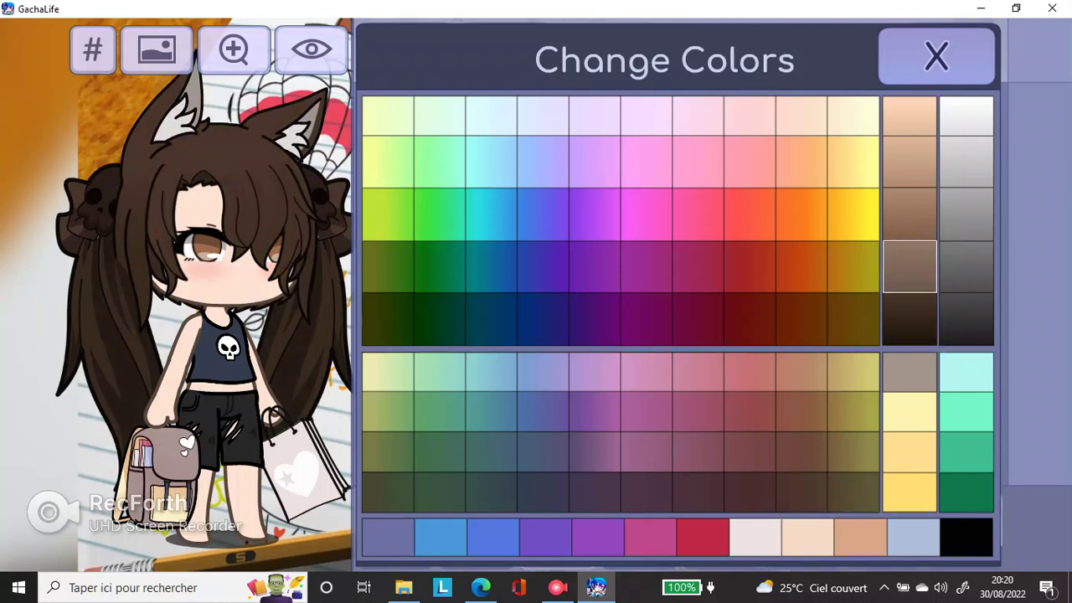
click(941, 57)
click(786, 392)
click(932, 50)
click(744, 392)
click(793, 486)
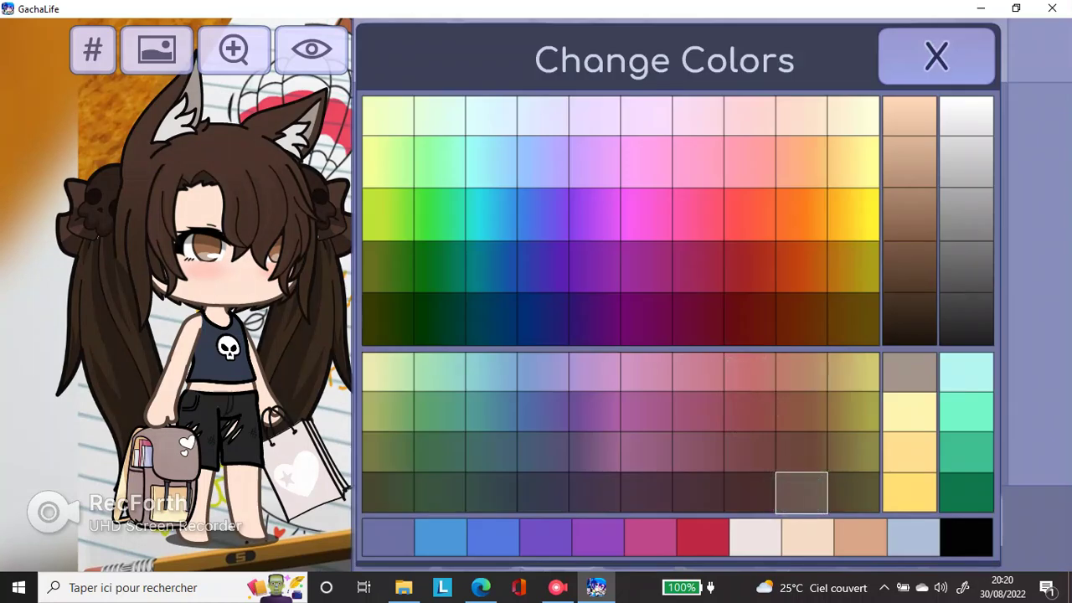
click(888, 55)
Compare dark brown as the hair's fade colour and return the fade to the darkest brown
click(796, 399)
click(908, 267)
click(907, 346)
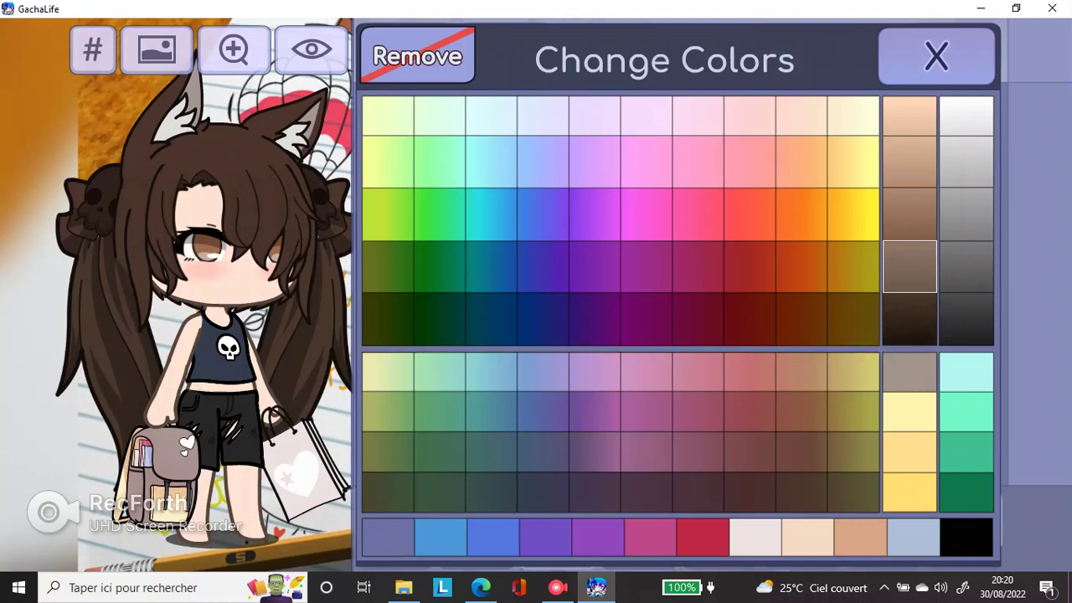
click(908, 327)
click(937, 56)
Set the hair's base colour to dark olive
click(742, 394)
click(853, 491)
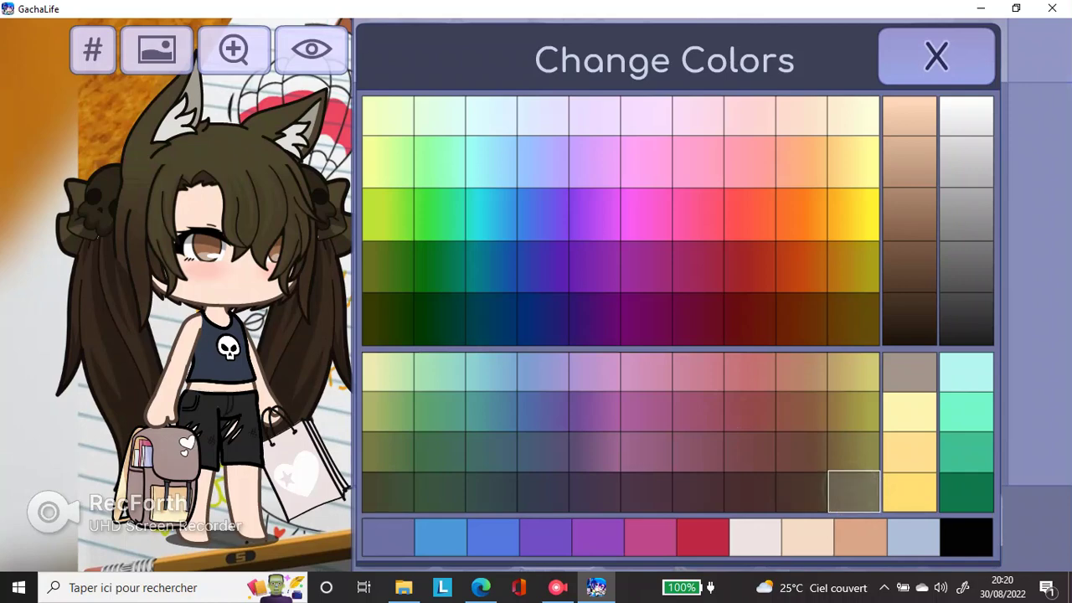
click(936, 56)
Try taupe, muted olive and dark brown shades for the hair's fade colour and choose the second-darkest brown
click(806, 409)
click(910, 371)
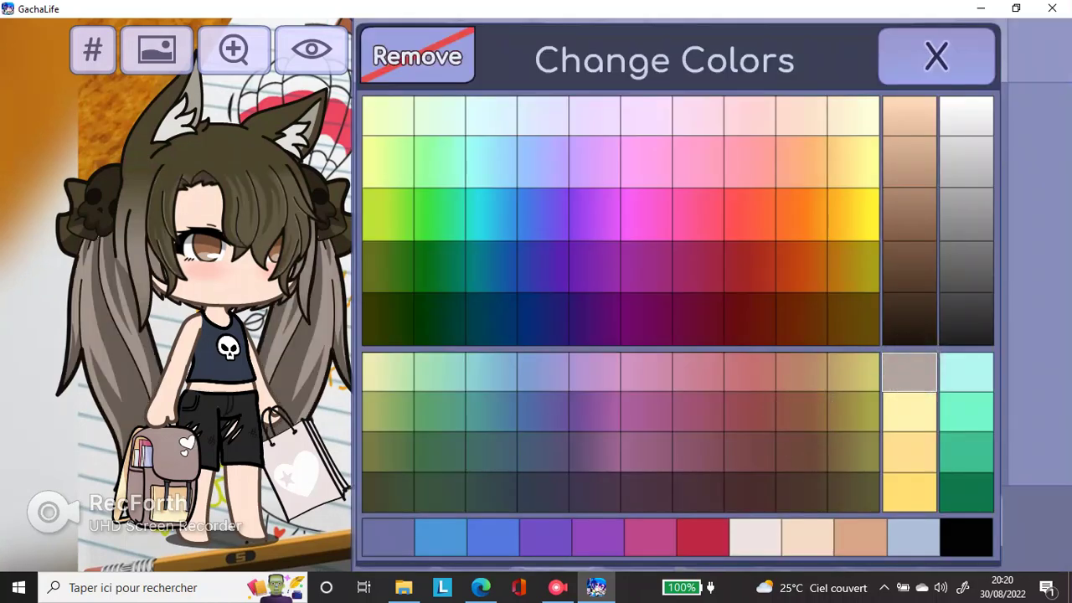
click(905, 314)
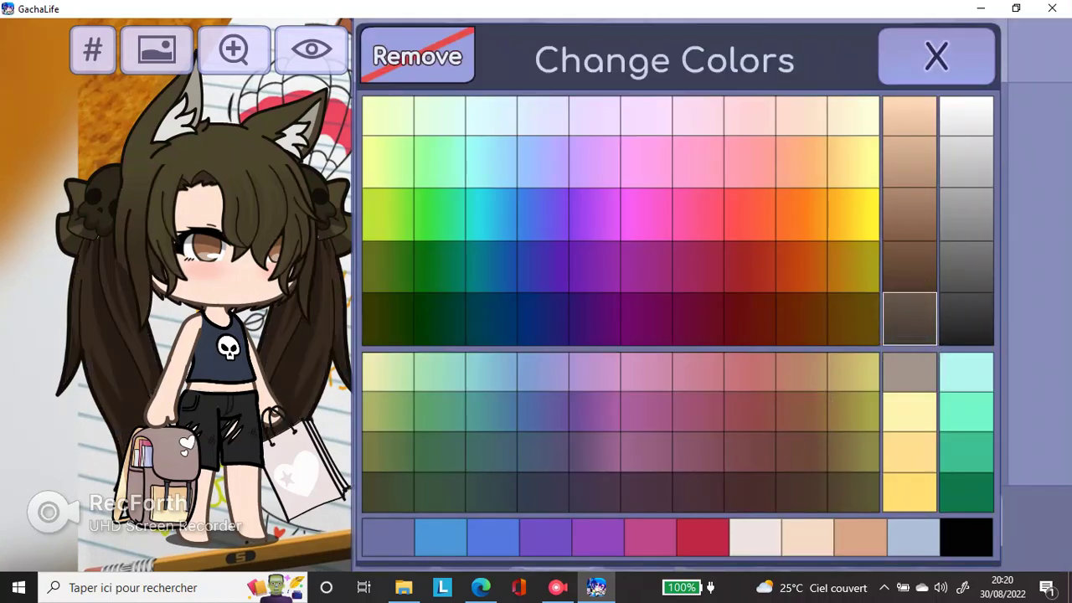
click(848, 451)
click(809, 491)
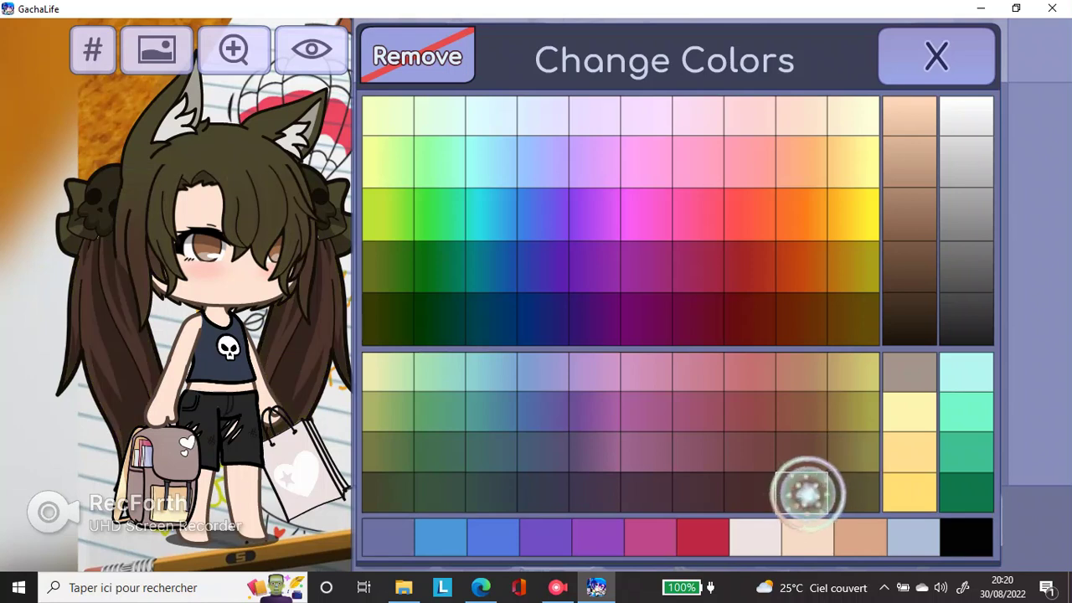
click(901, 327)
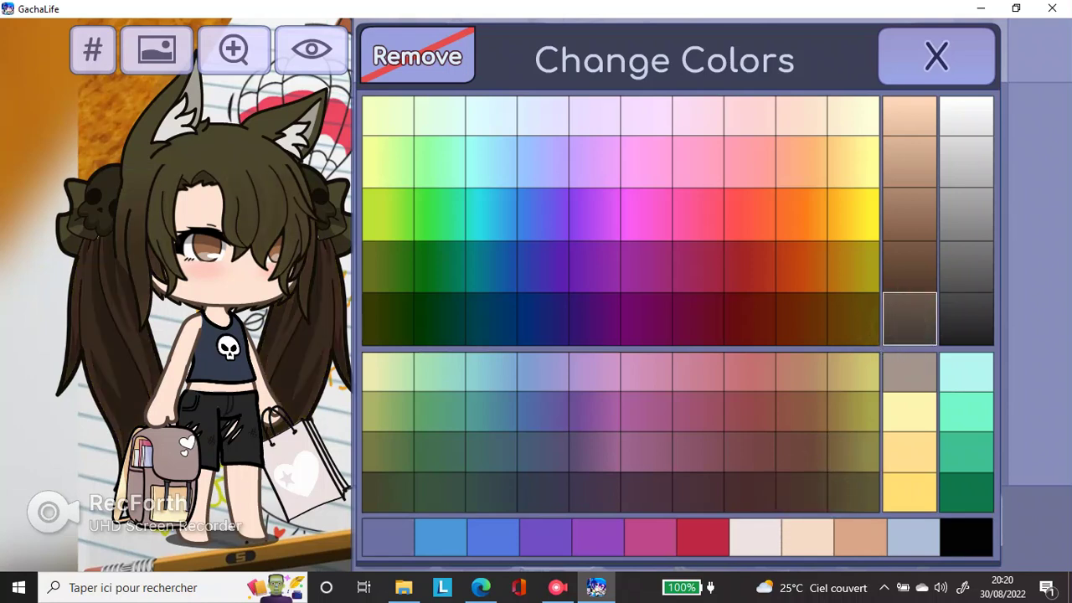
click(897, 272)
click(906, 307)
click(910, 266)
click(908, 282)
click(911, 315)
click(897, 276)
click(936, 50)
Set the hair's base colour to dark reddish brown and its fade colour to the darkest brown
click(744, 413)
click(786, 479)
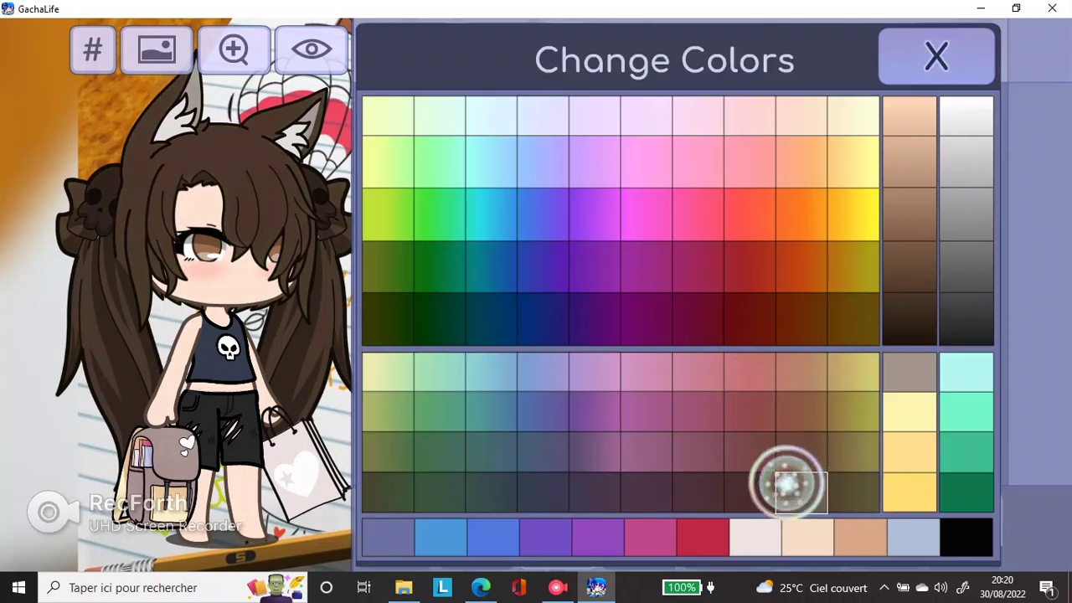
click(936, 55)
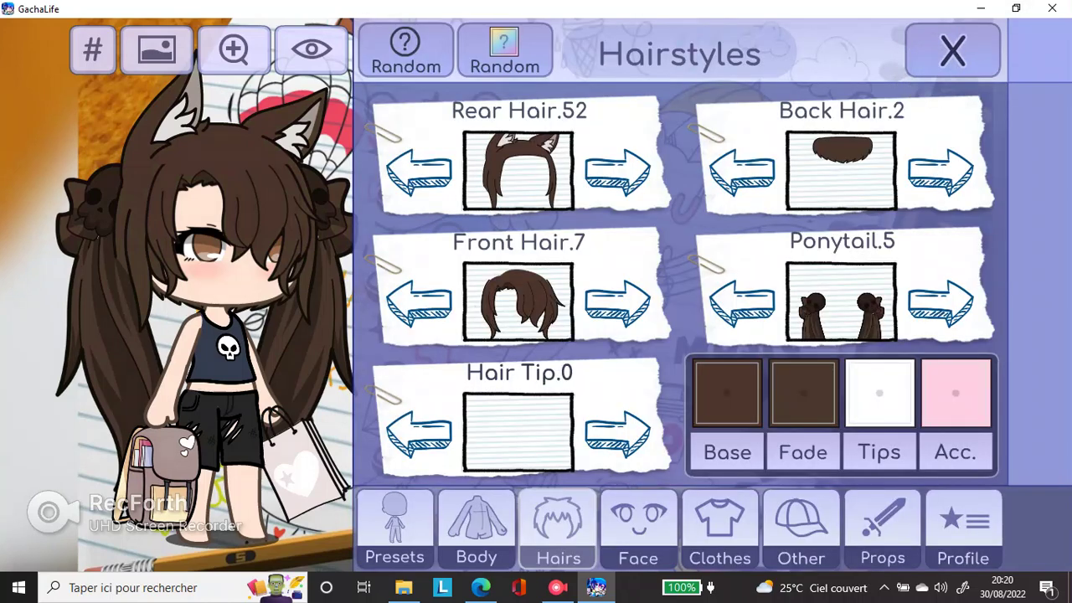
click(805, 391)
click(909, 319)
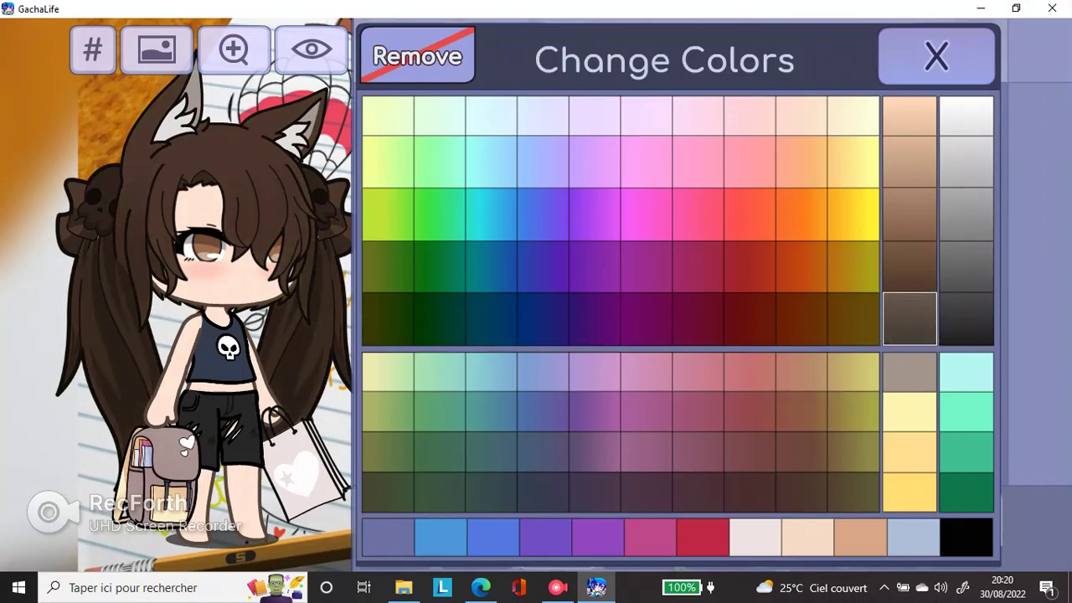
click(909, 115)
click(909, 314)
click(953, 51)
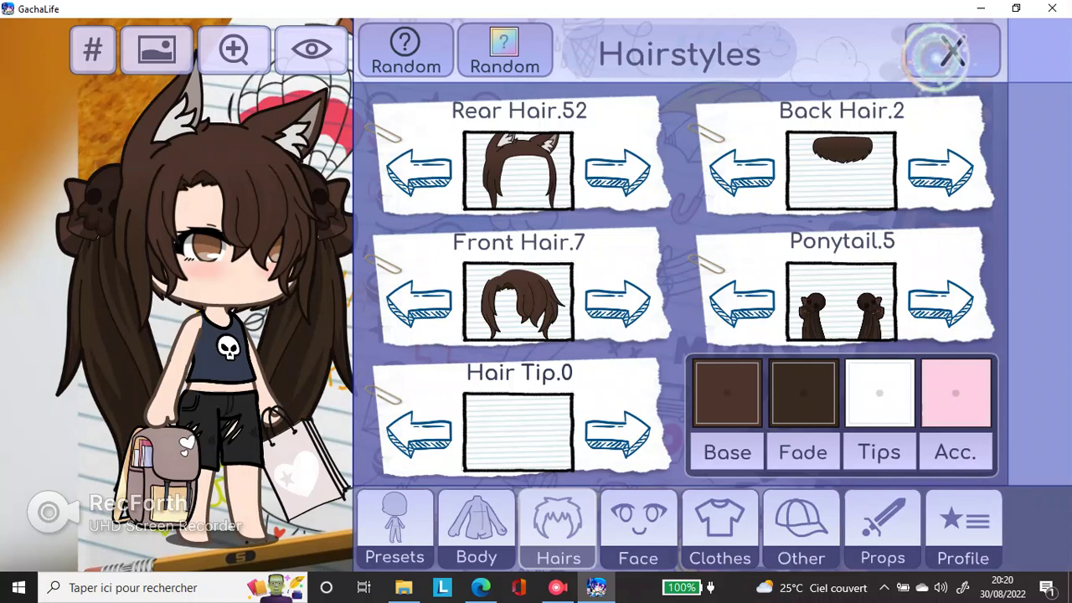
Try the darkest brown as the hair's base colour, and compare dark reddish brown as the fade before restoring the darkest brown
click(727, 392)
click(923, 314)
click(952, 52)
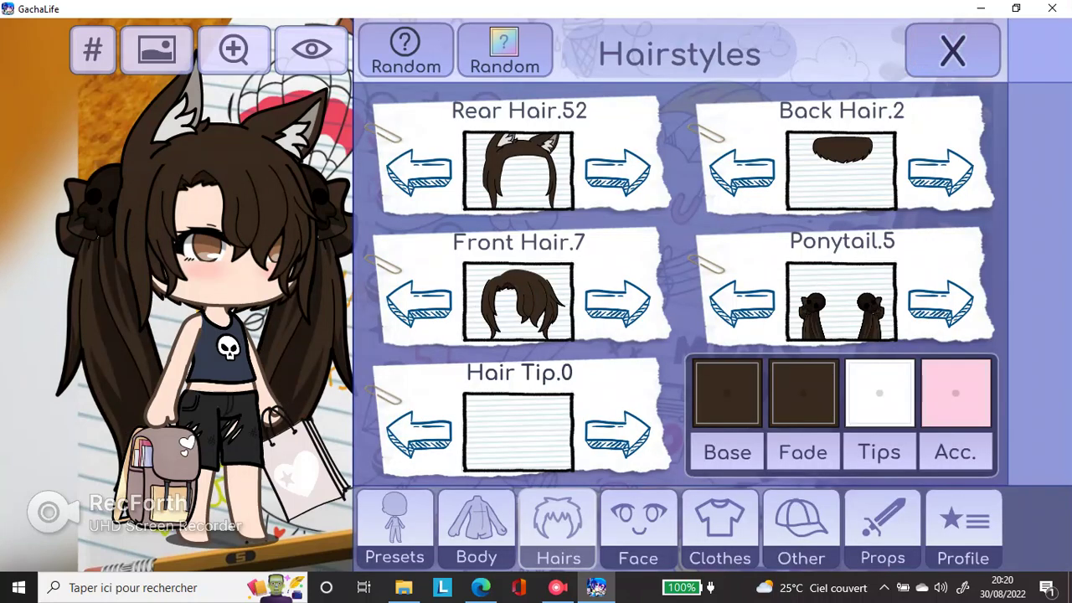
click(796, 424)
click(806, 490)
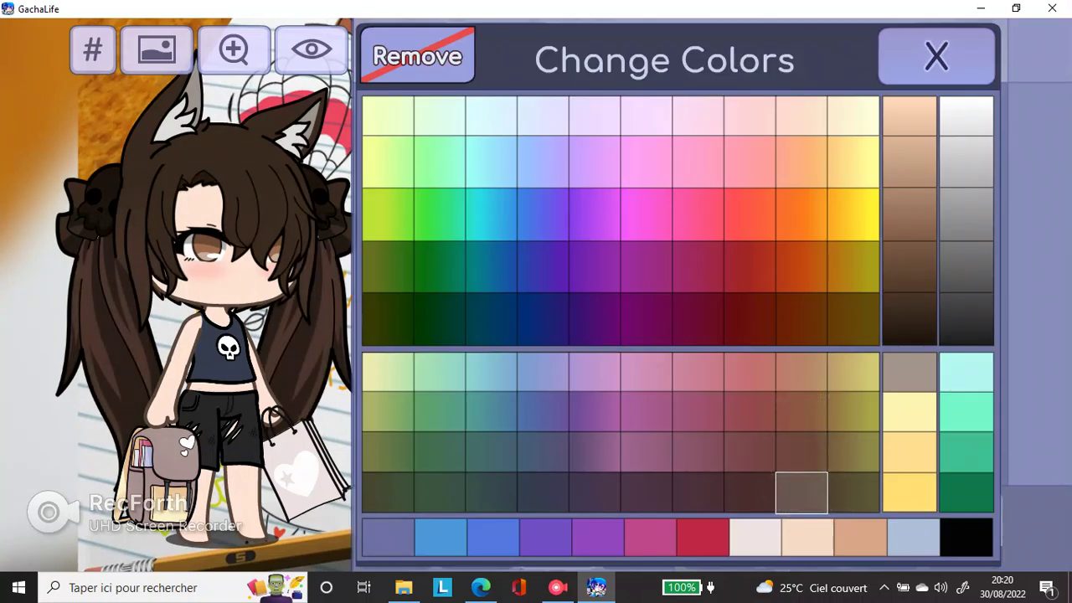
click(909, 317)
click(937, 56)
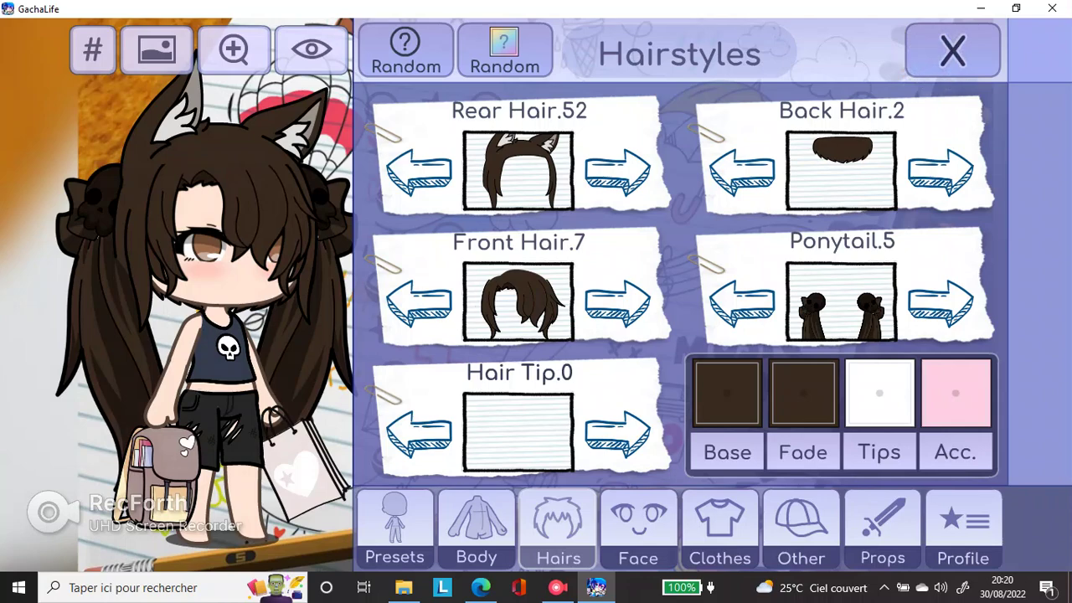
Set the hair's base colour back to dark reddish brown
click(736, 394)
click(806, 488)
click(936, 82)
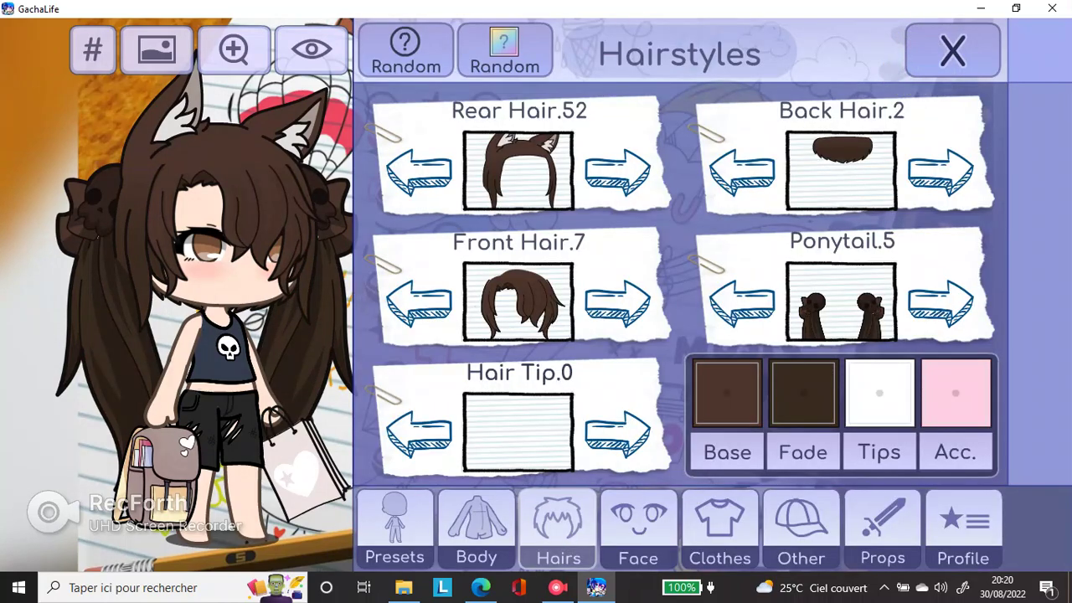
Add Hair Tip 47 from the last page of hair tips to the character's hairstyle
click(638, 528)
click(558, 527)
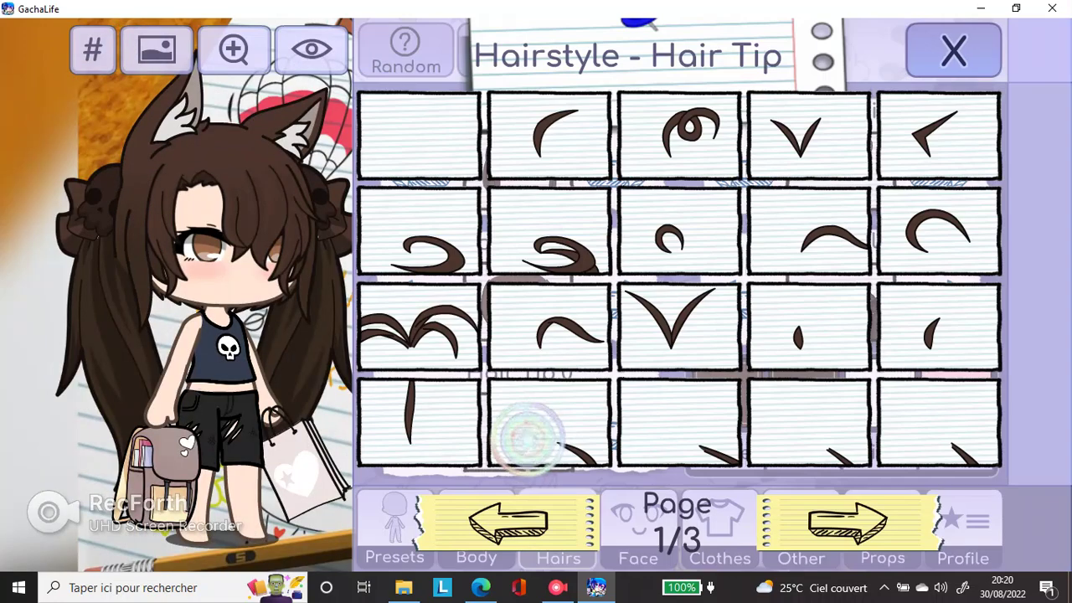
click(509, 522)
click(694, 227)
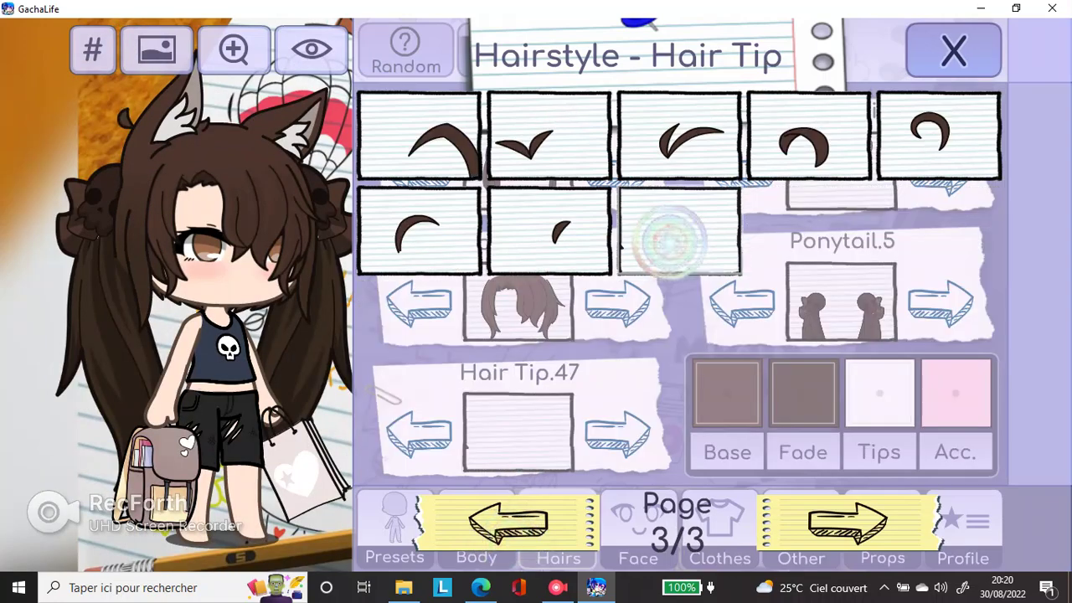
click(939, 51)
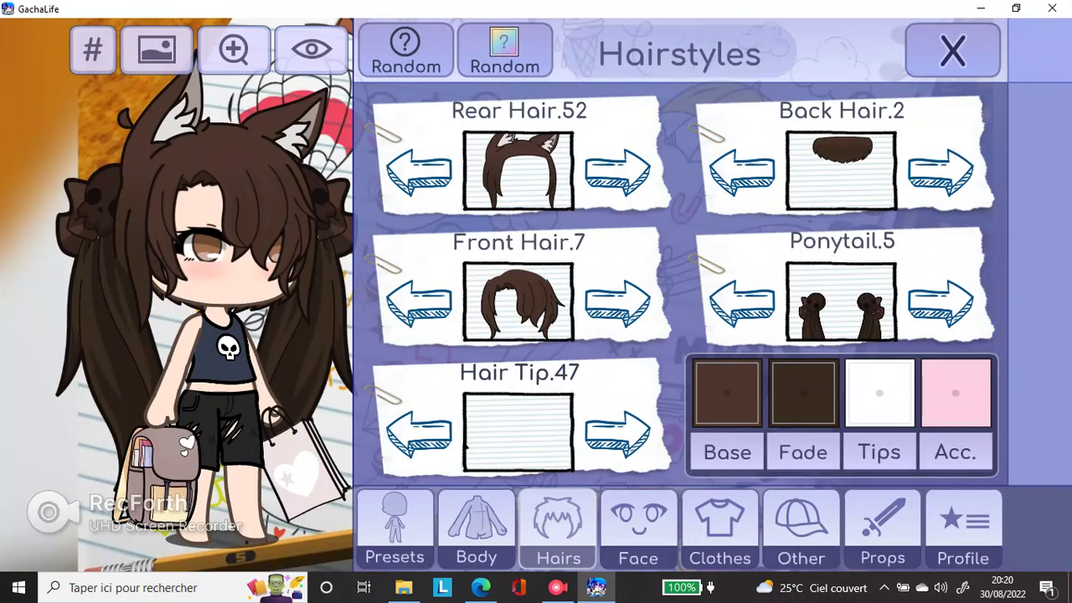
Give the character's eyes Pupils 49, the large and small oval pair, from the third page of pupils
click(638, 528)
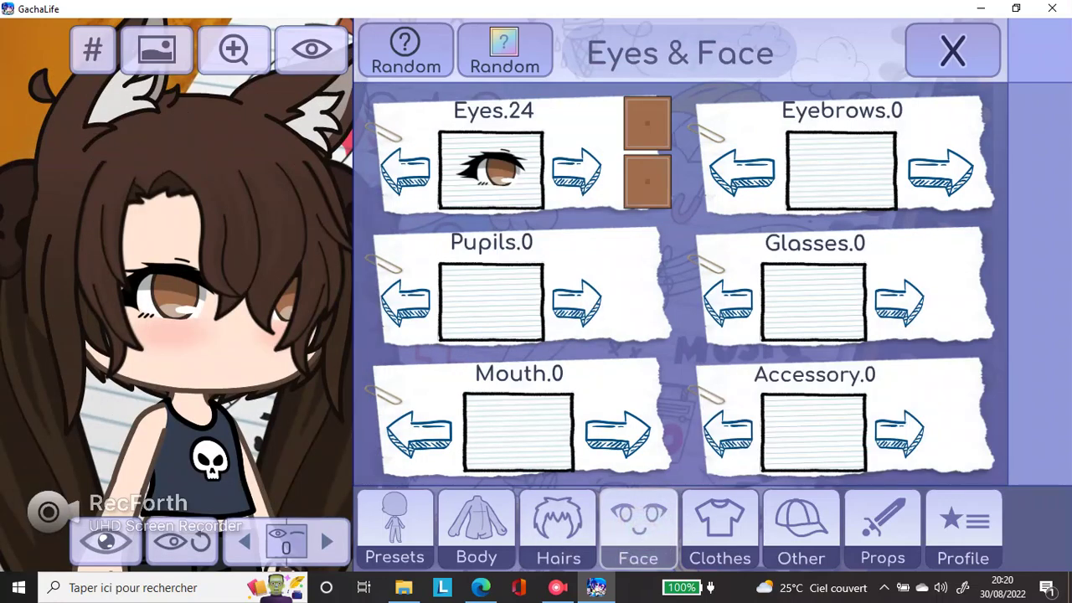
click(494, 318)
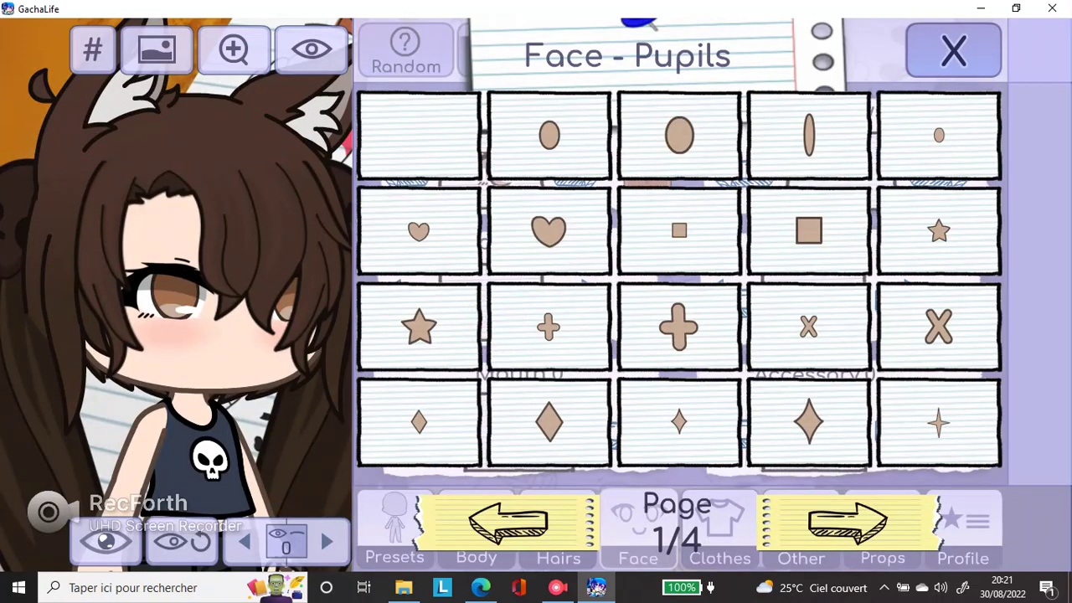
click(847, 521)
click(847, 521)
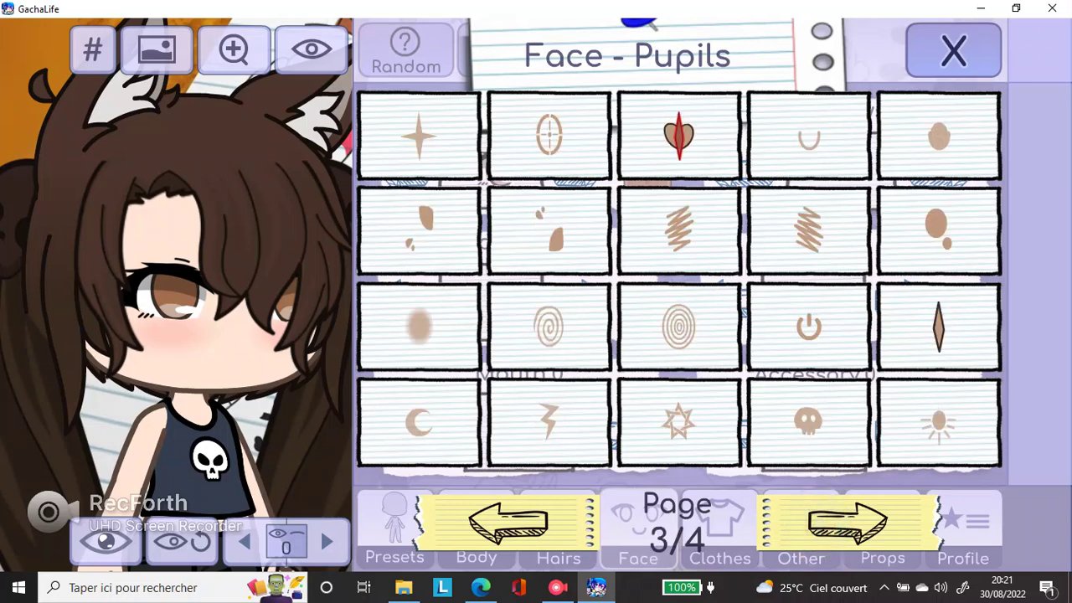
click(938, 230)
click(954, 51)
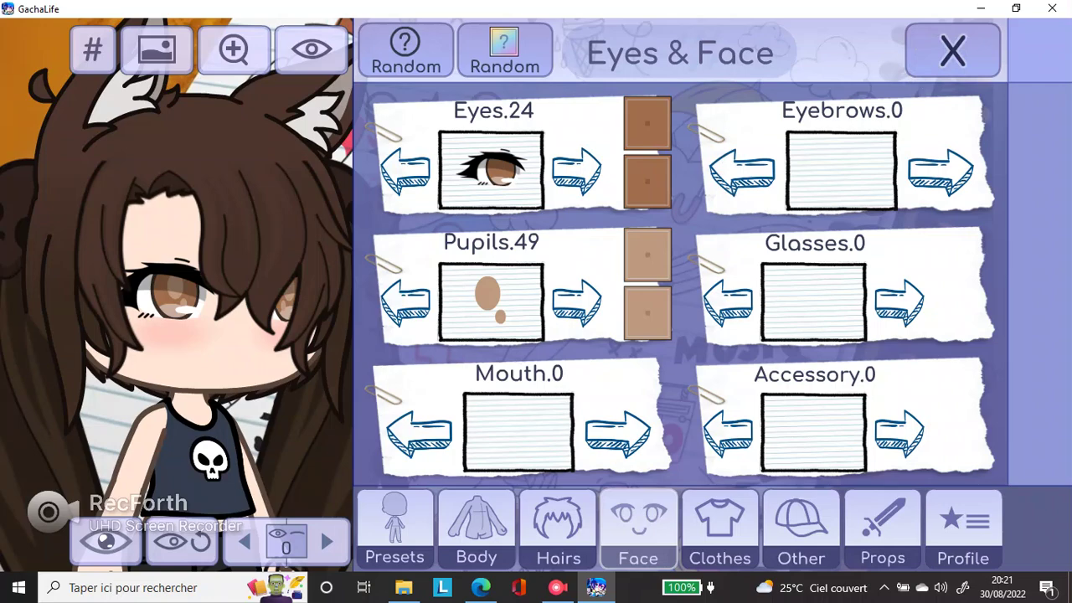
Try dark grey and dark olive pupils together with the darkest brown as the eye colour
click(647, 254)
click(966, 316)
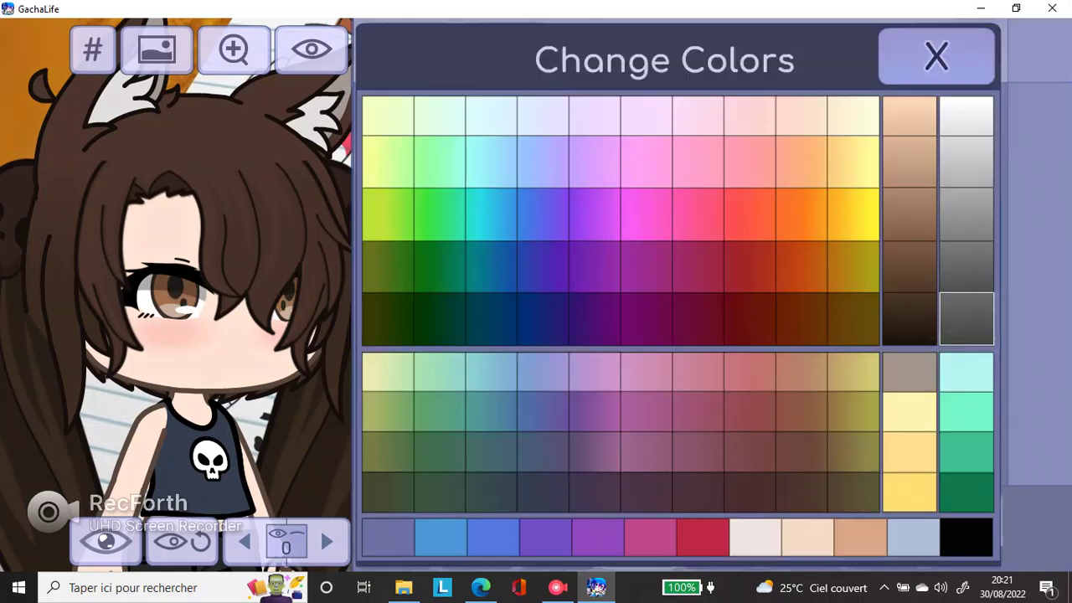
click(953, 51)
click(647, 124)
click(909, 319)
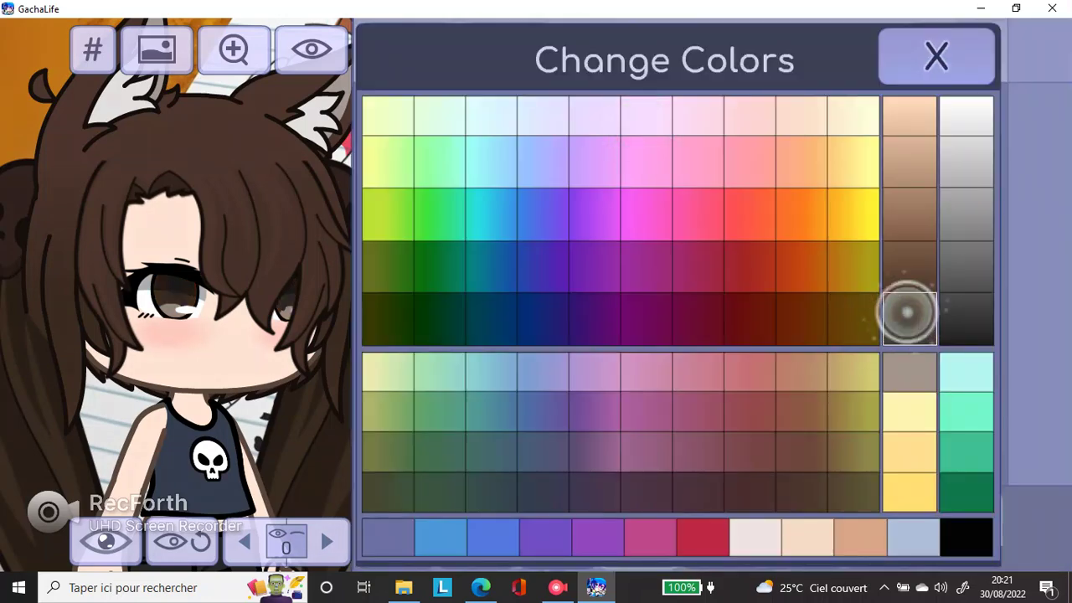
click(936, 56)
click(637, 253)
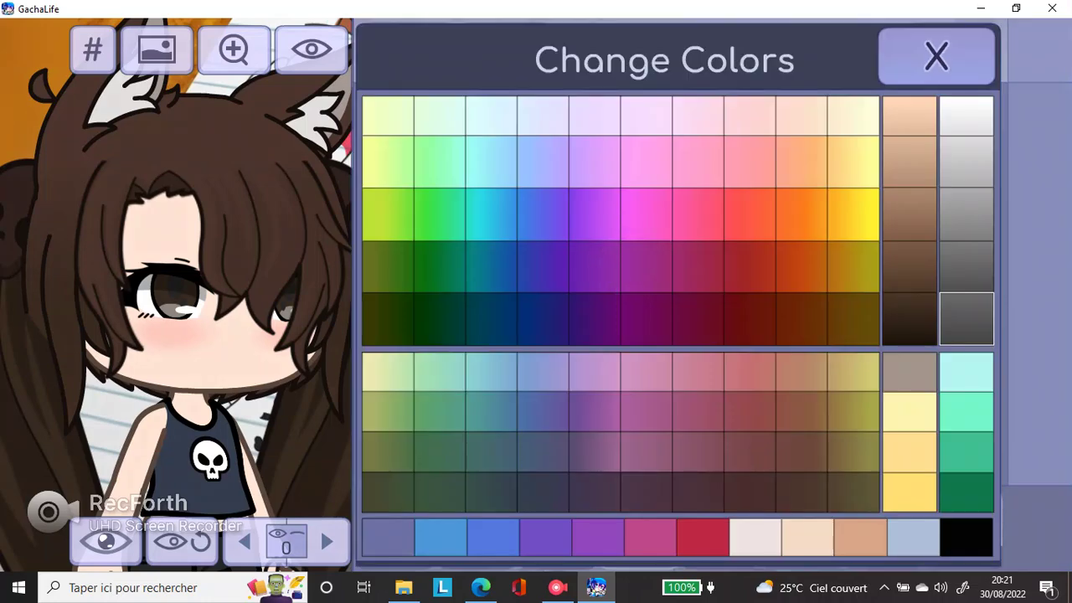
click(847, 494)
click(936, 56)
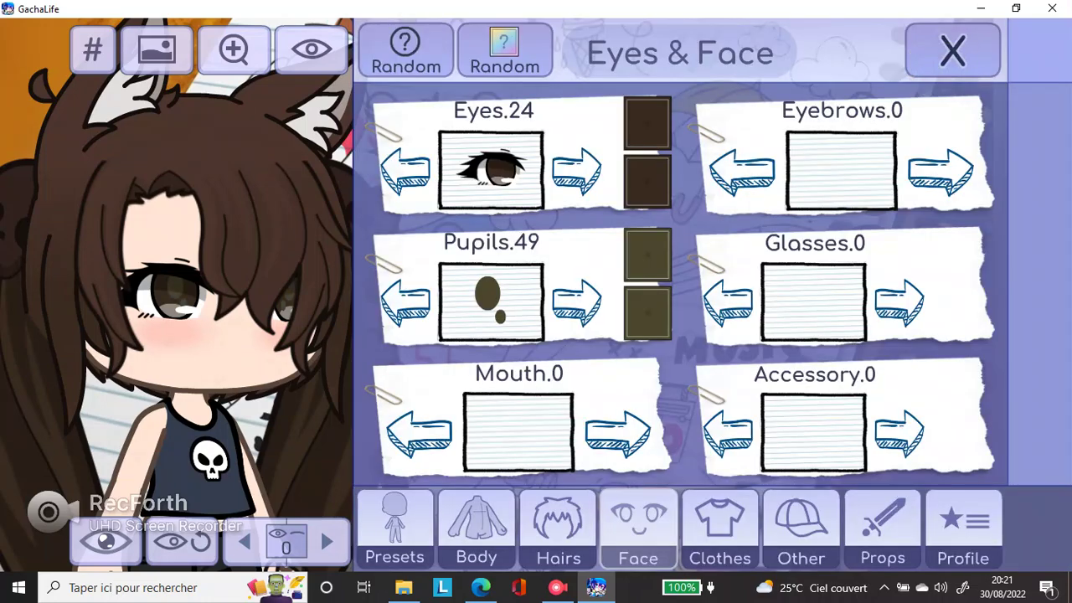
Try dark olive, dark reddish brown and the darkest brown for the eyes, with dark reddish brown pupils
click(647, 124)
click(855, 490)
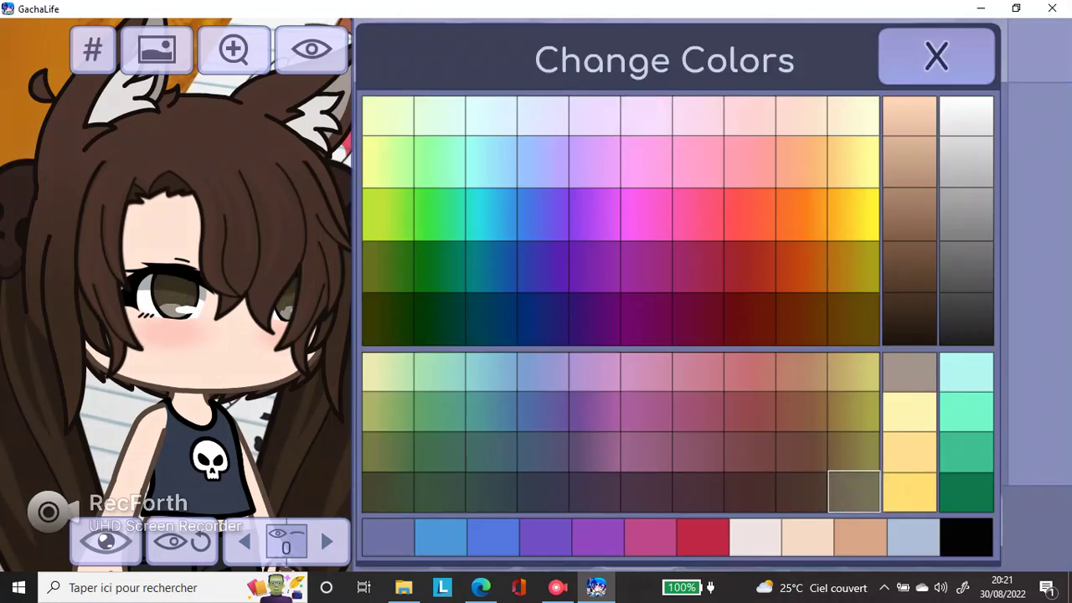
click(792, 491)
click(910, 315)
click(937, 57)
click(645, 255)
click(801, 490)
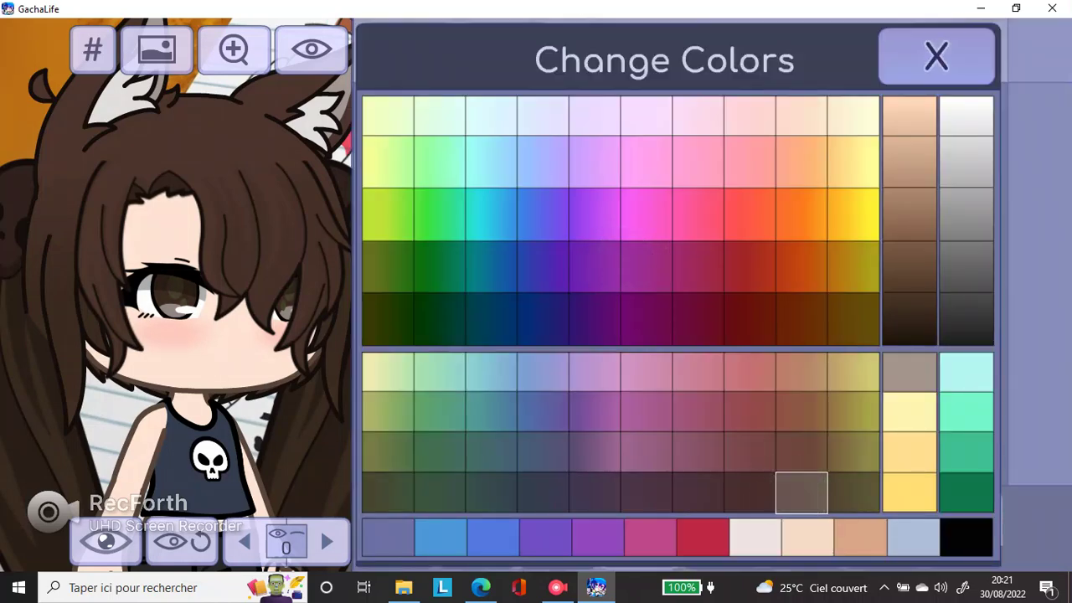
click(936, 56)
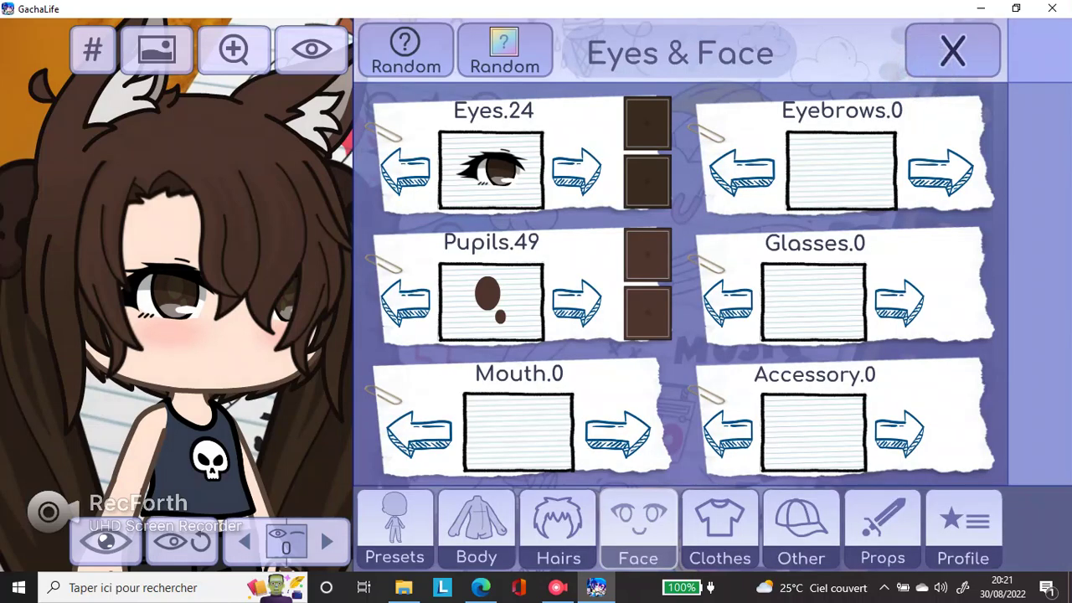
Set the pupils' colour to the light tan preset
click(646, 123)
click(931, 52)
click(647, 256)
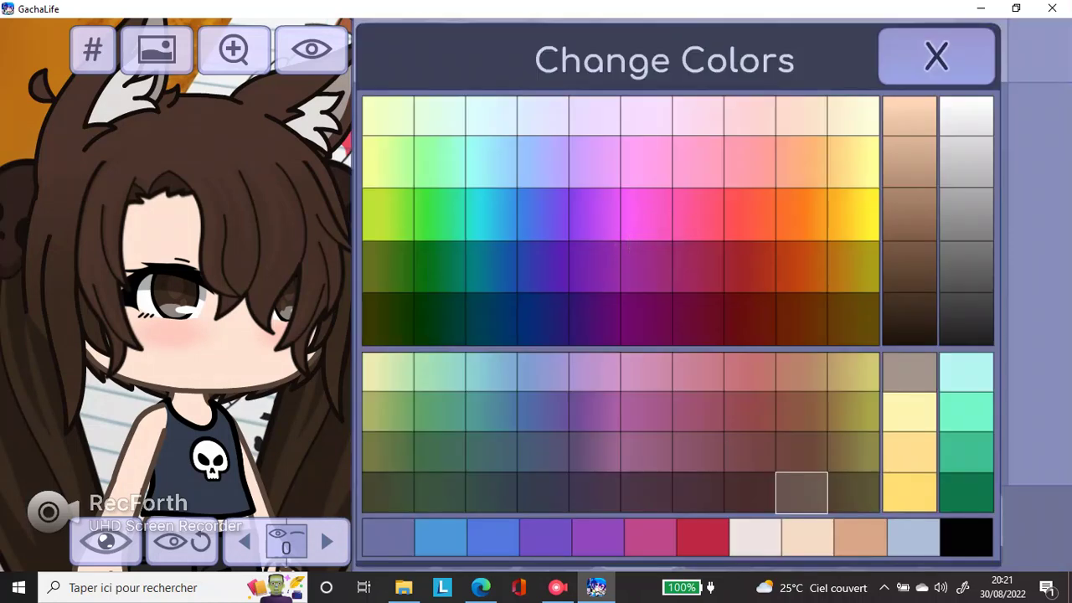
click(843, 531)
click(932, 52)
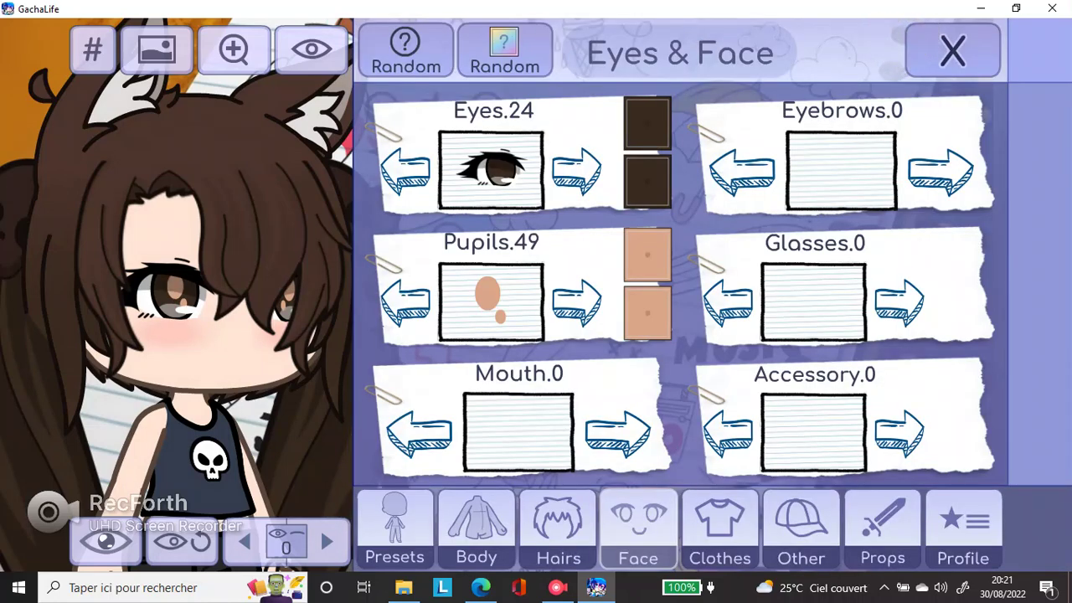
Compare several light and medium browns for the eyes, and settle on the muted medium orange-brown
click(650, 146)
click(912, 212)
click(902, 194)
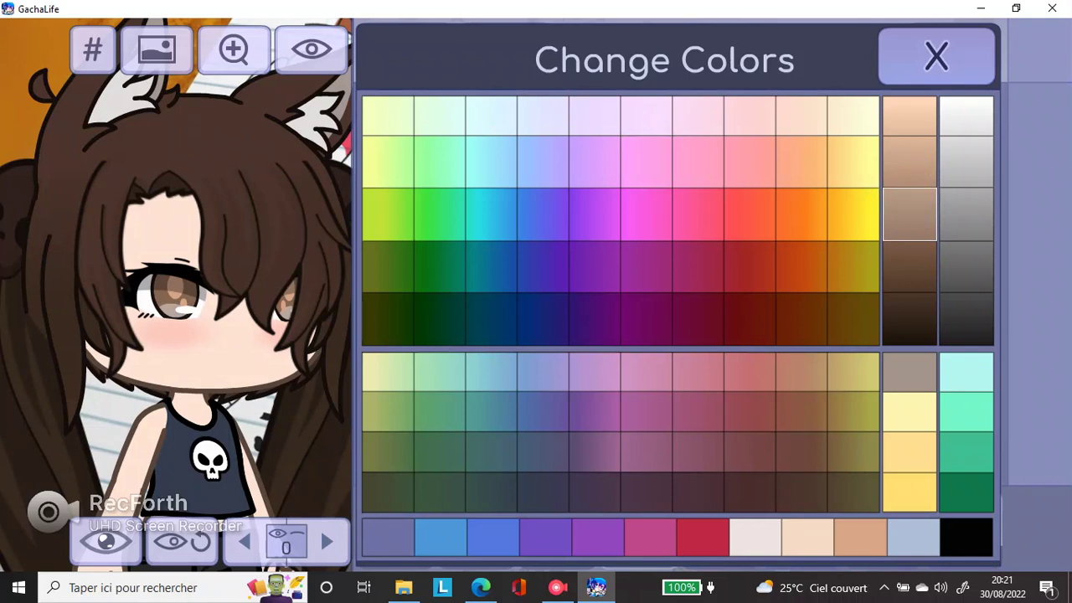
click(902, 161)
click(802, 411)
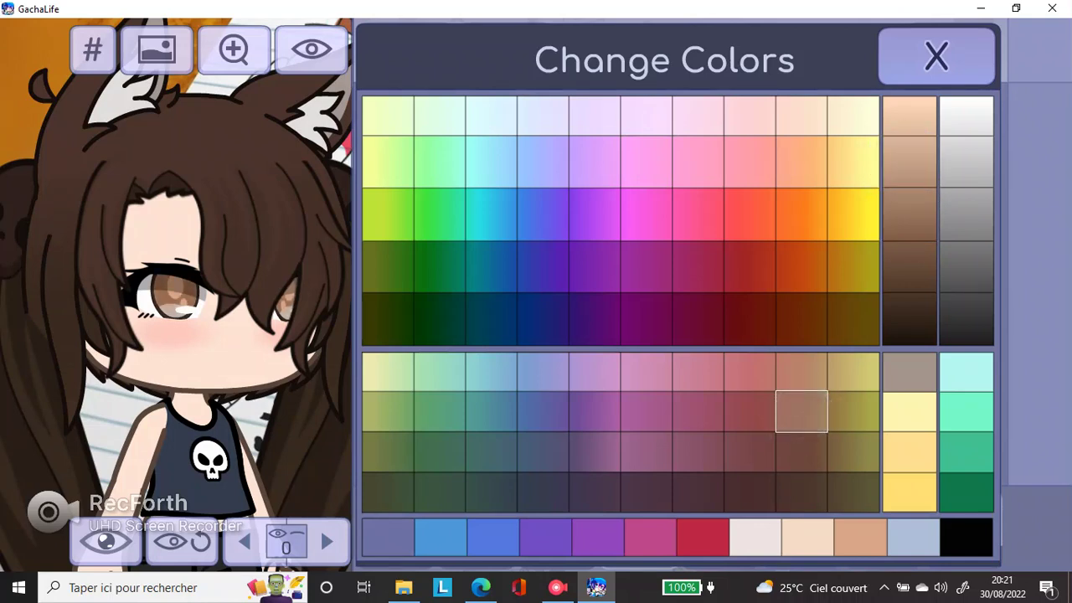
click(803, 387)
click(912, 214)
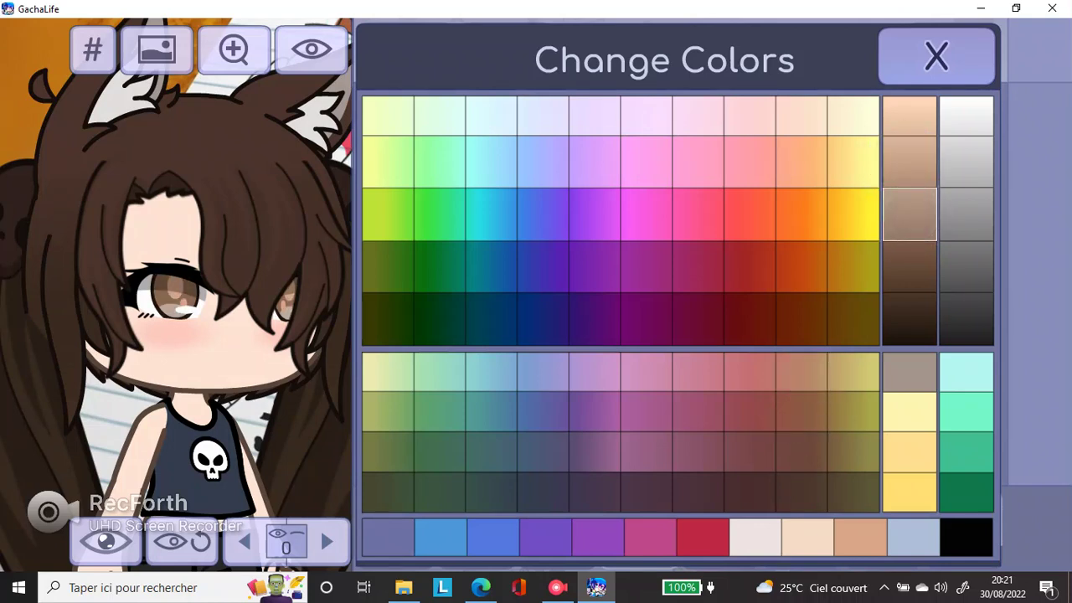
click(802, 419)
click(937, 57)
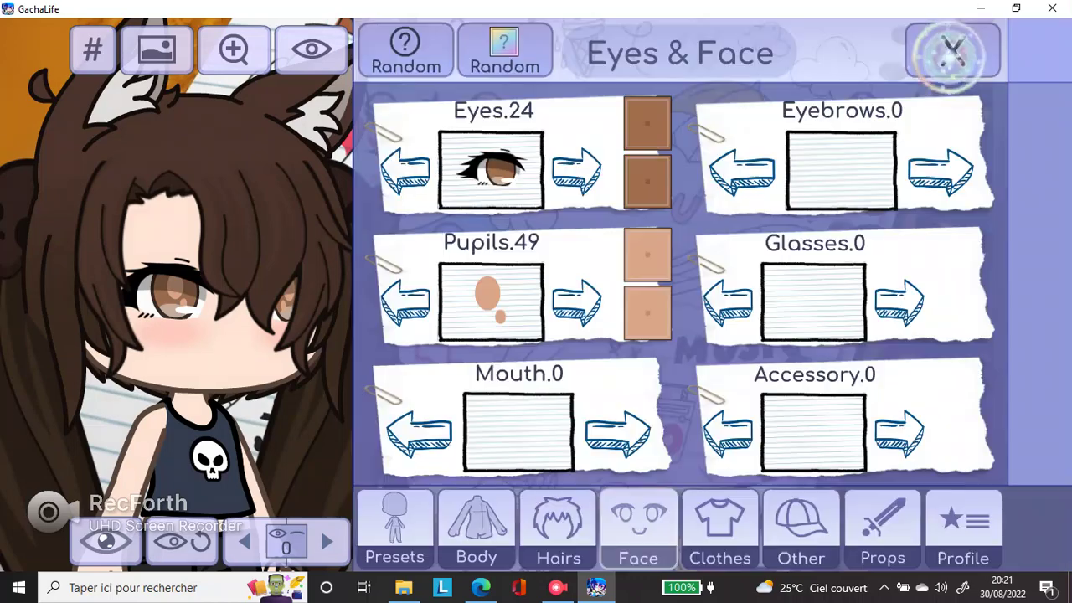
click(644, 123)
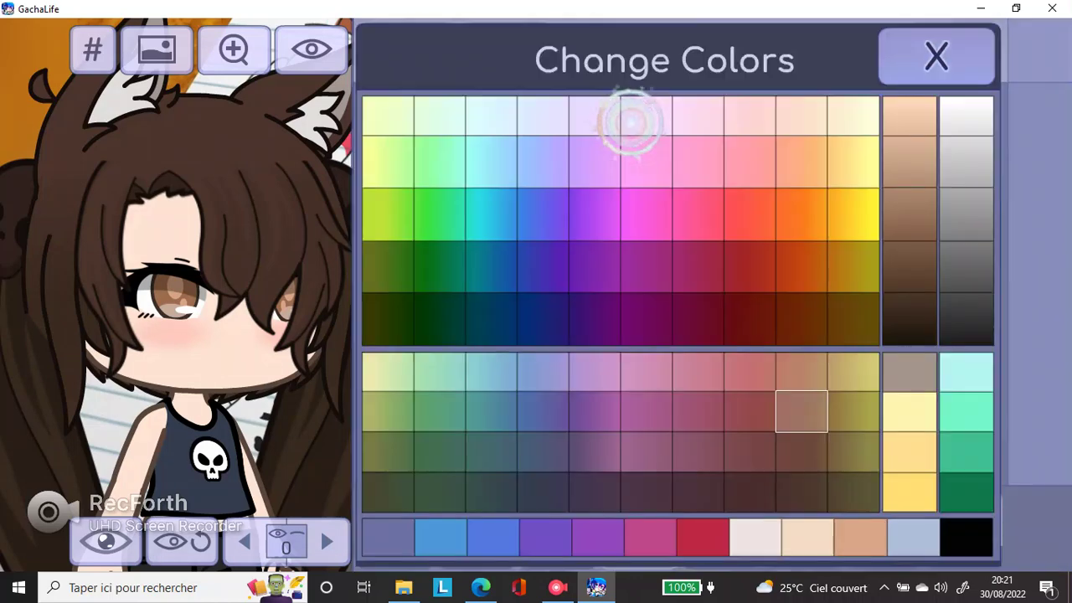
click(937, 56)
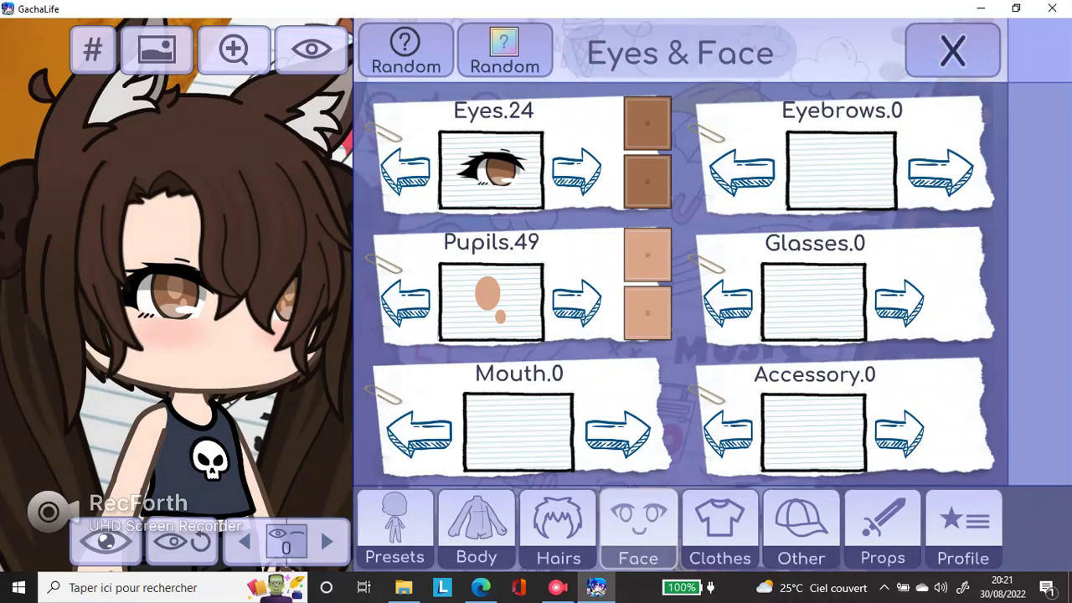
click(647, 253)
click(936, 57)
Try Mouth 43, the grin with braces, and Mouth 49, the open mouth with braces
click(536, 423)
click(830, 515)
click(829, 515)
click(525, 465)
click(821, 142)
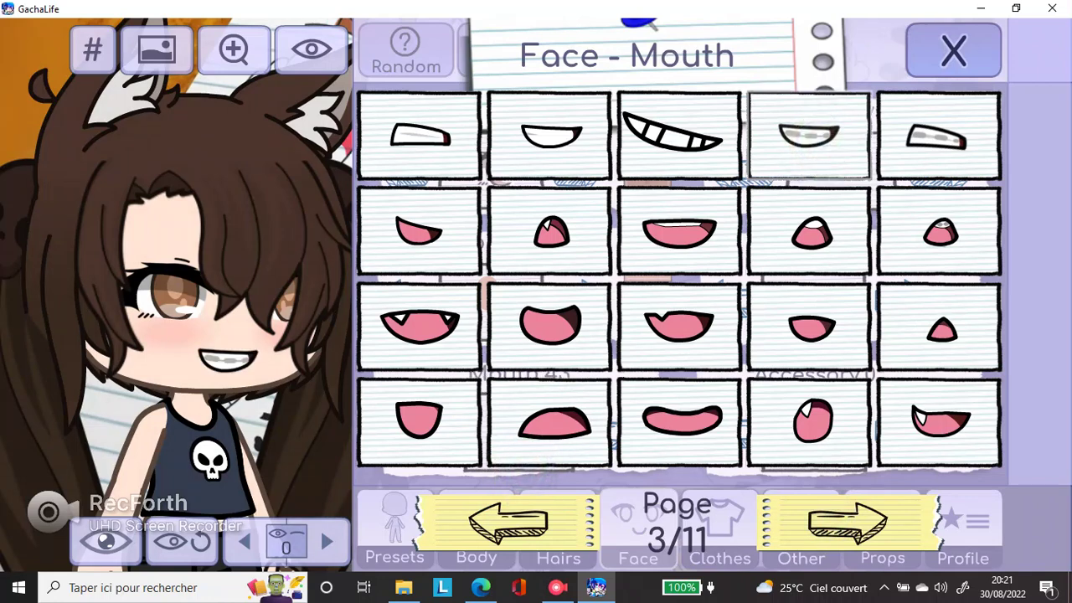
click(508, 524)
click(848, 523)
click(939, 237)
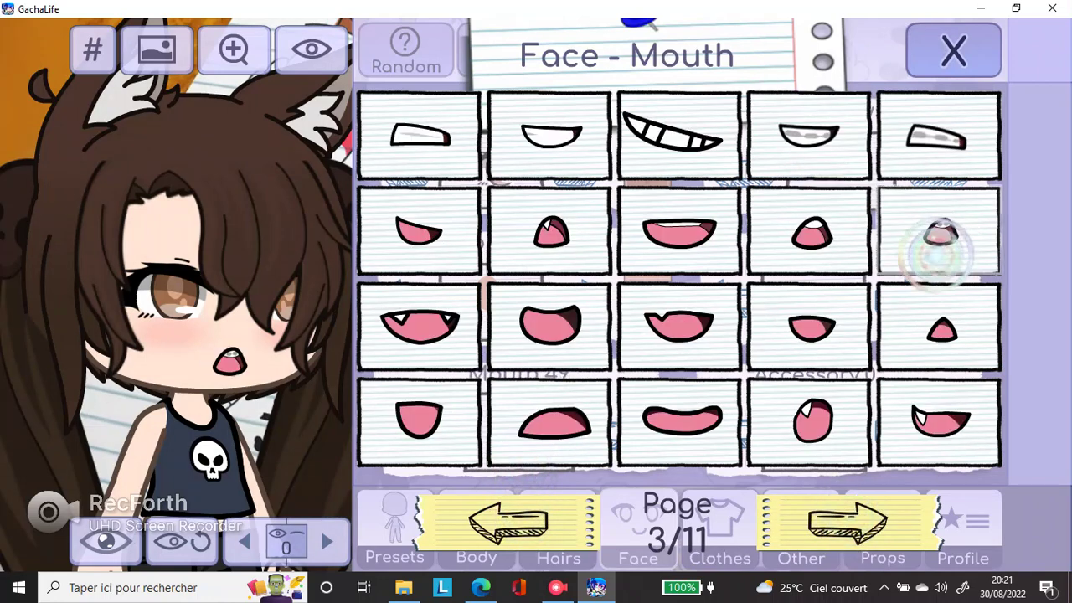
Try Mouth 35, Mouth 26 and Mouth 44 on the character's face
click(486, 513)
click(439, 422)
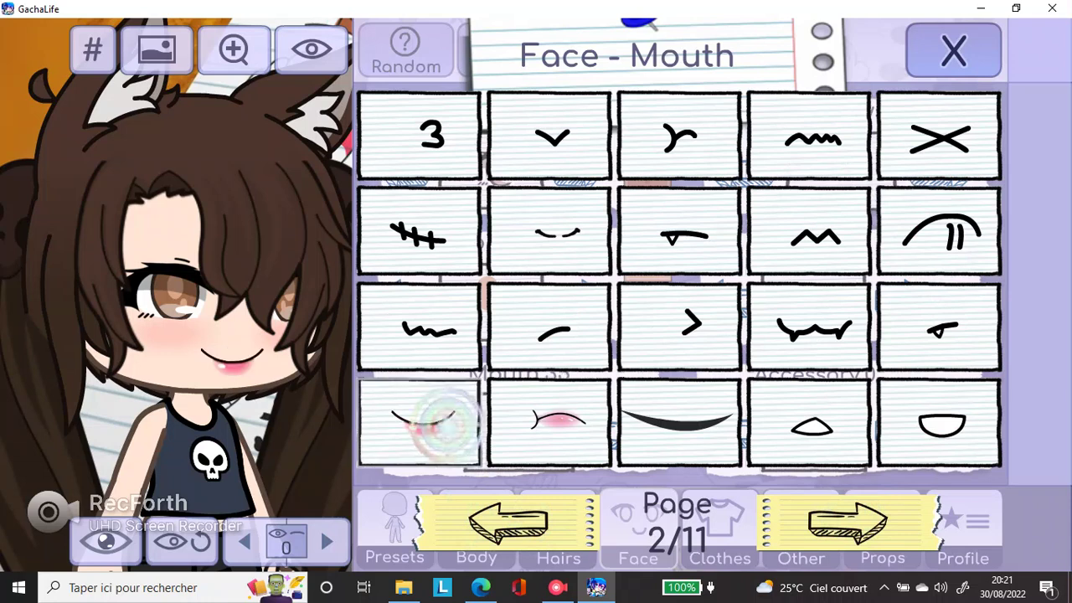
click(579, 423)
click(556, 244)
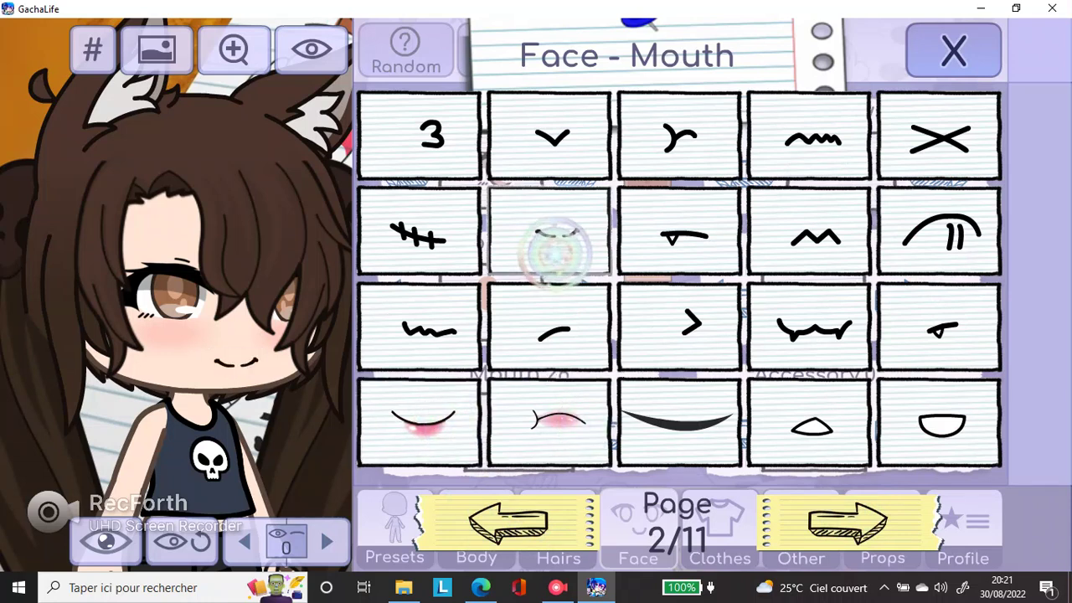
click(849, 521)
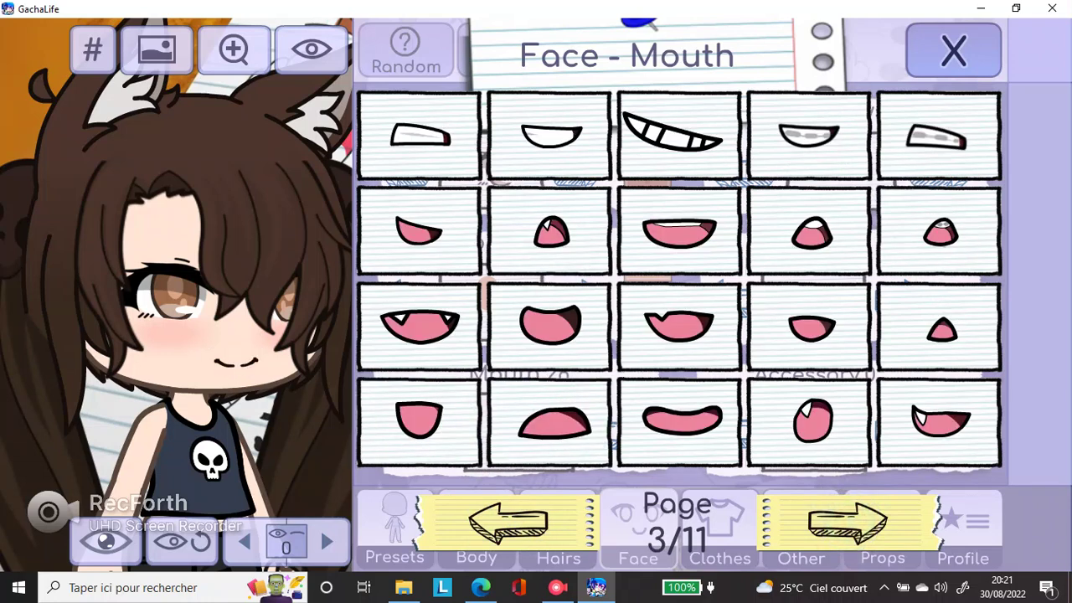
click(938, 134)
Try various mouths from the fourth page, including Mouth 76, 73, 67 and 78
click(848, 521)
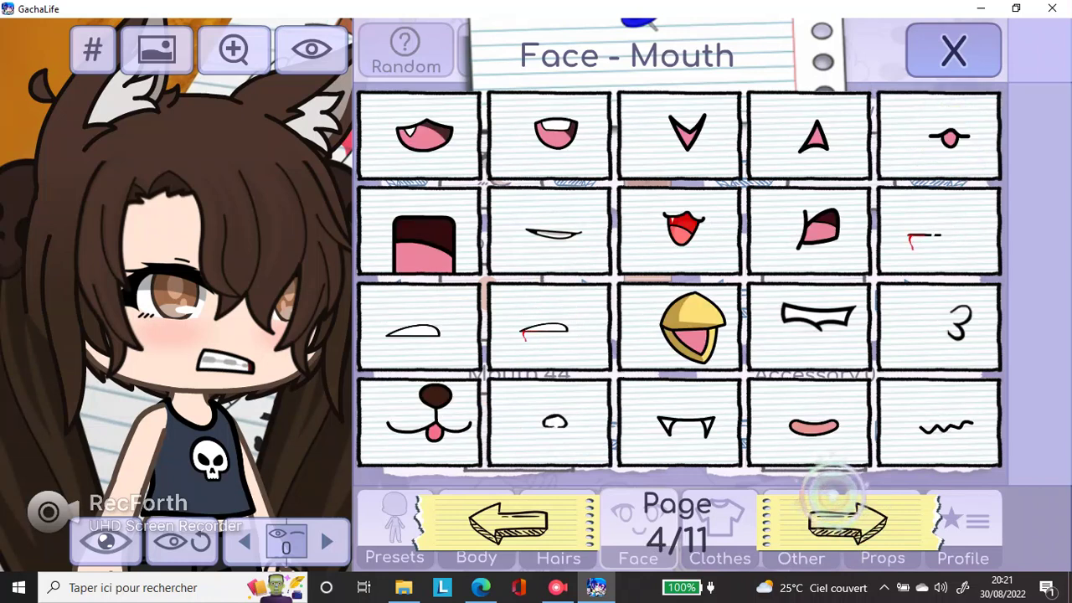
click(938, 230)
click(548, 230)
click(549, 327)
click(549, 423)
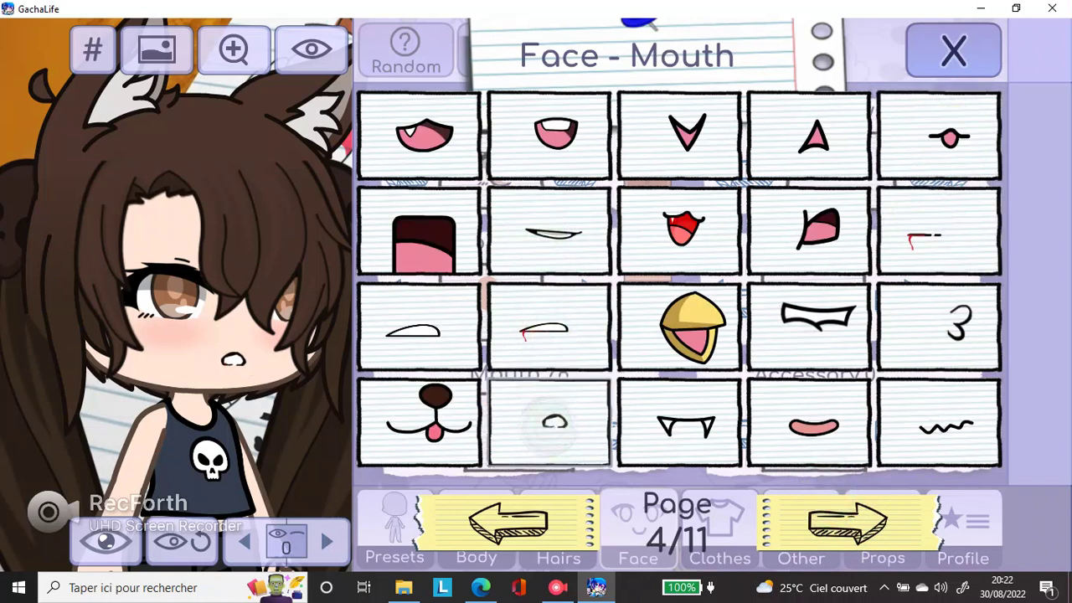
click(809, 326)
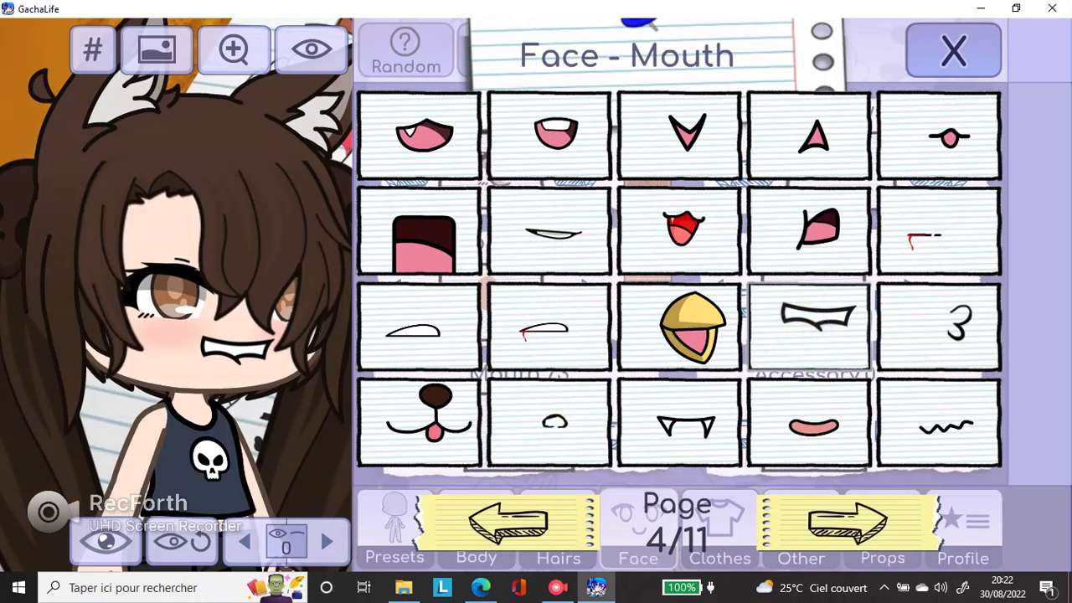
click(419, 326)
click(678, 230)
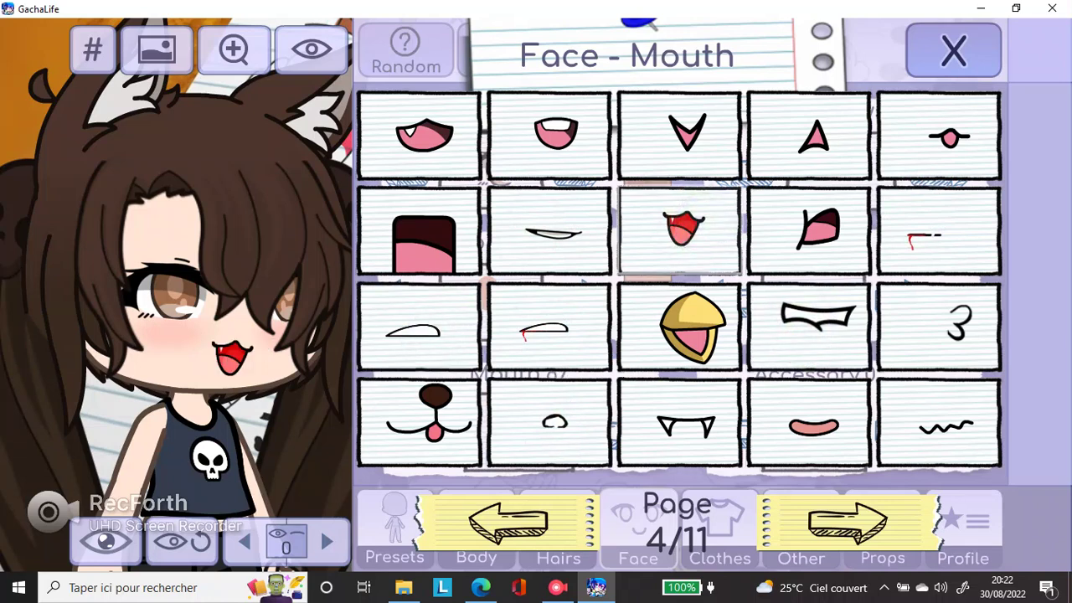
click(549, 230)
click(809, 423)
Try Mouth 93, 96, 81 and 83 from the fifth page of mouths
click(848, 523)
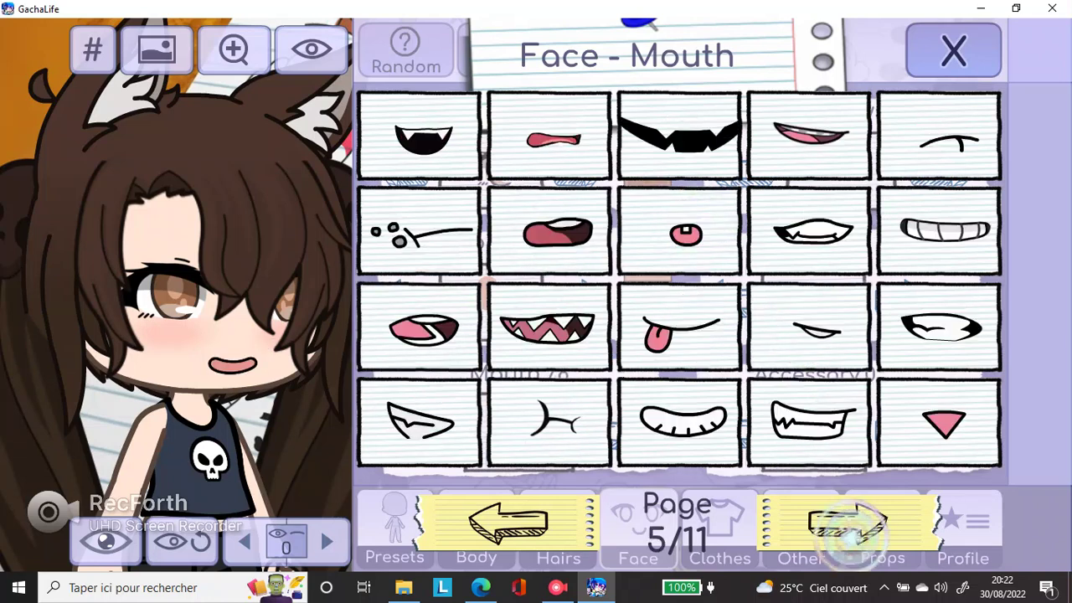
click(808, 327)
click(571, 402)
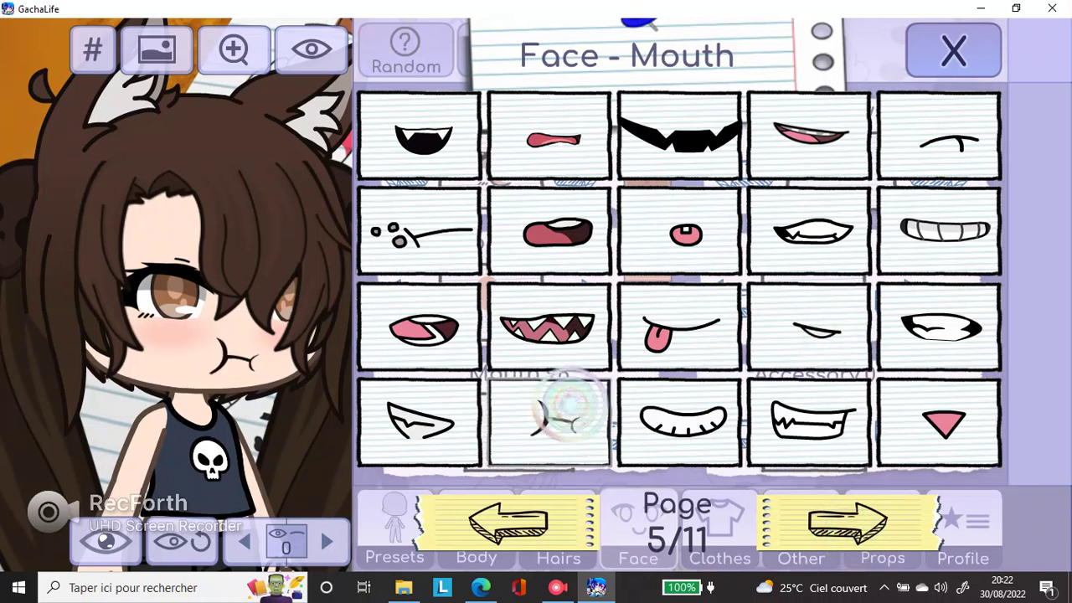
click(549, 138)
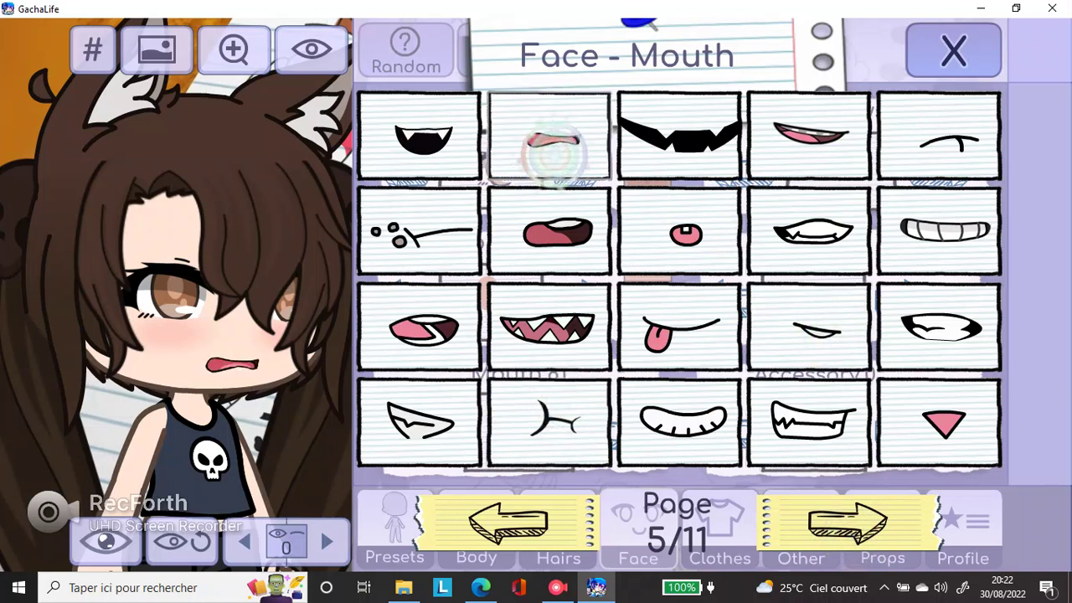
click(808, 134)
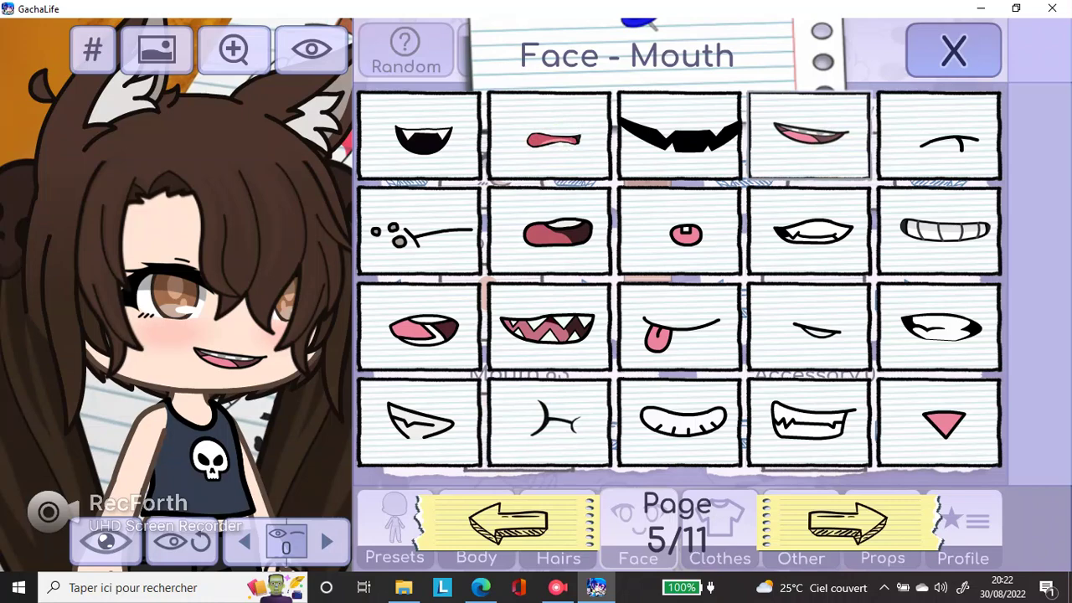
Give the character Mouth 93, the small slanted smirk, and browse the remaining mouth pages before closing the list
click(809, 327)
click(848, 523)
click(848, 523)
click(847, 524)
click(847, 523)
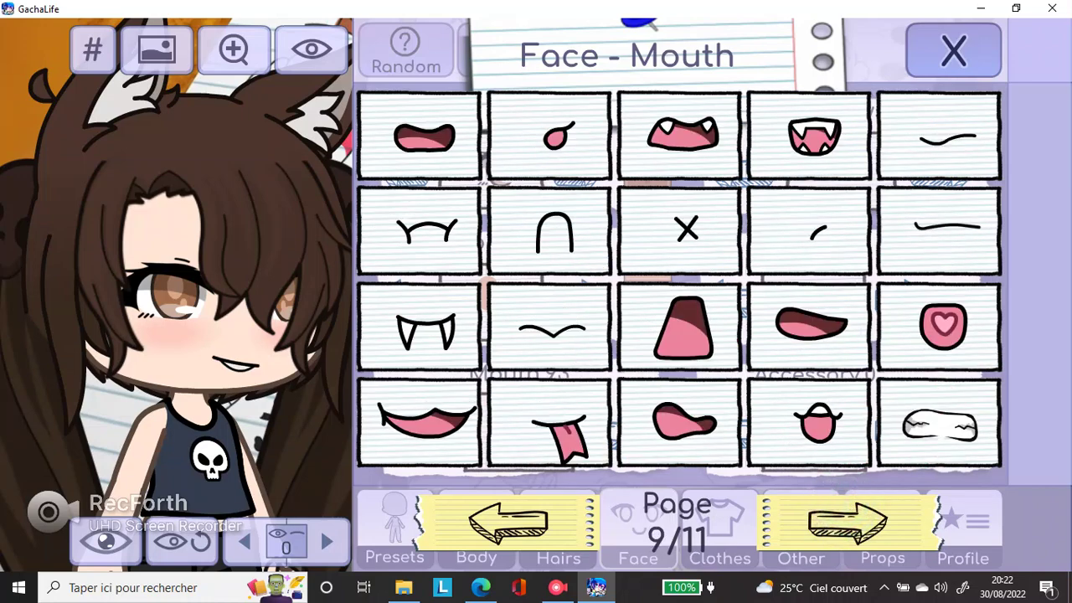
click(848, 523)
click(509, 524)
click(509, 524)
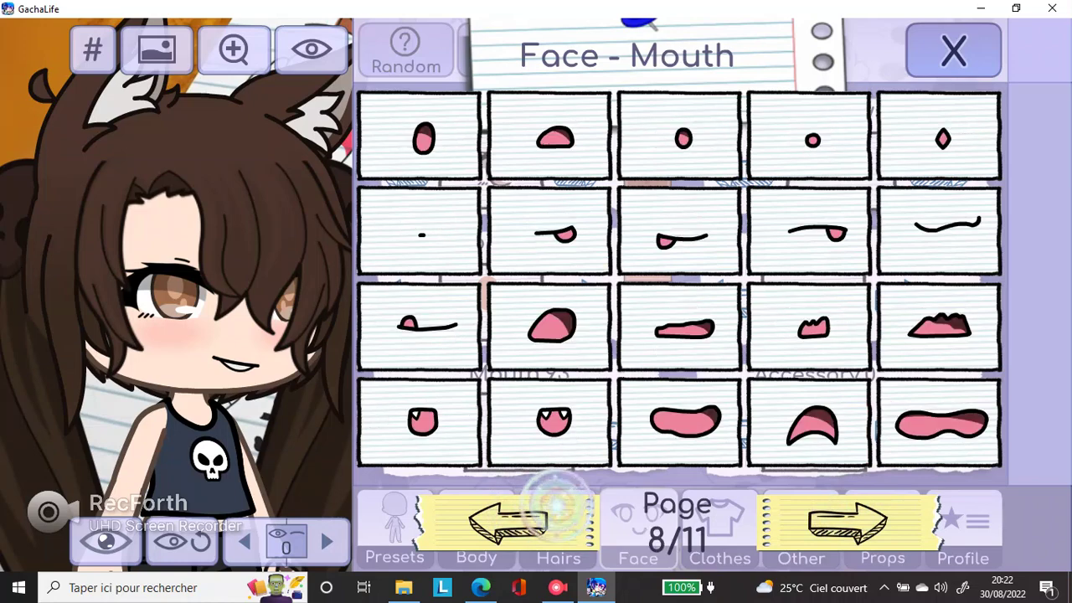
click(508, 523)
click(953, 51)
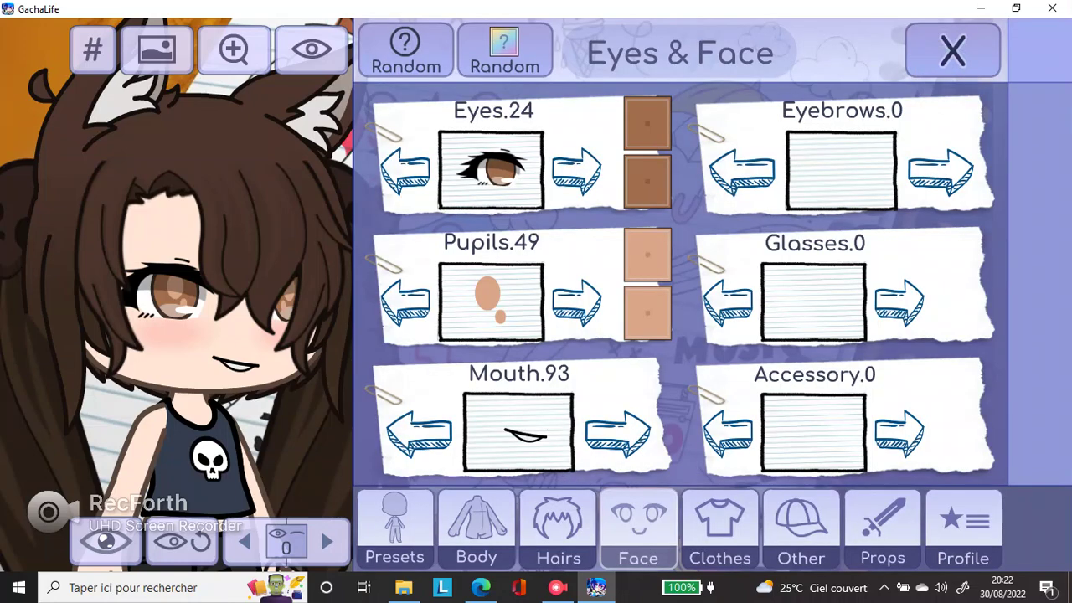
Give the character the straight flat eyebrows, Eyebrows 6
click(834, 166)
click(548, 230)
click(952, 51)
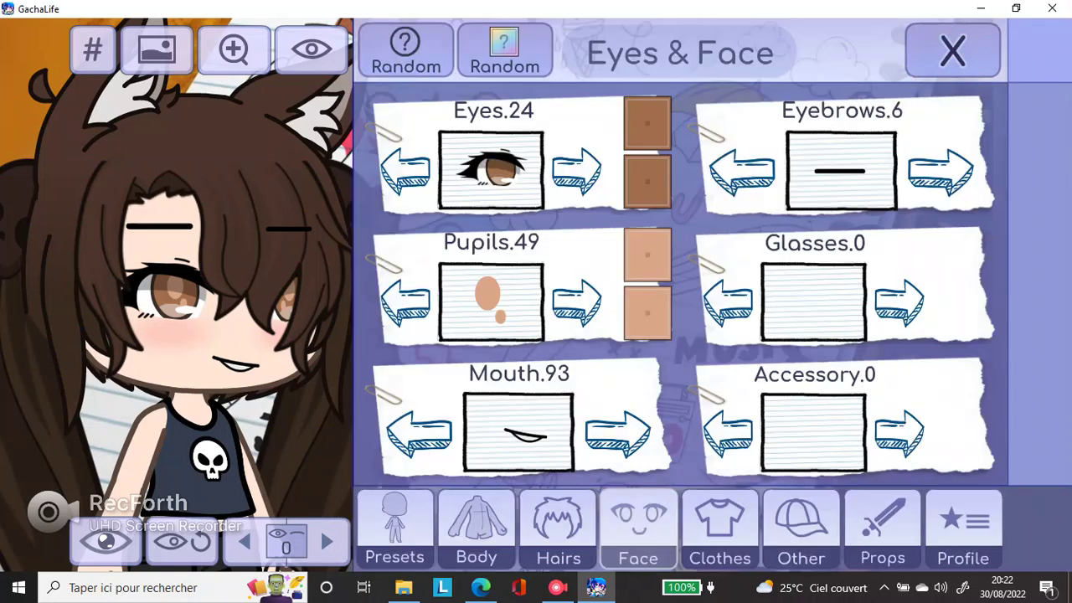
Change the character's eyes to Eyes 54, the closed lashed style on the third page of eyes
click(503, 176)
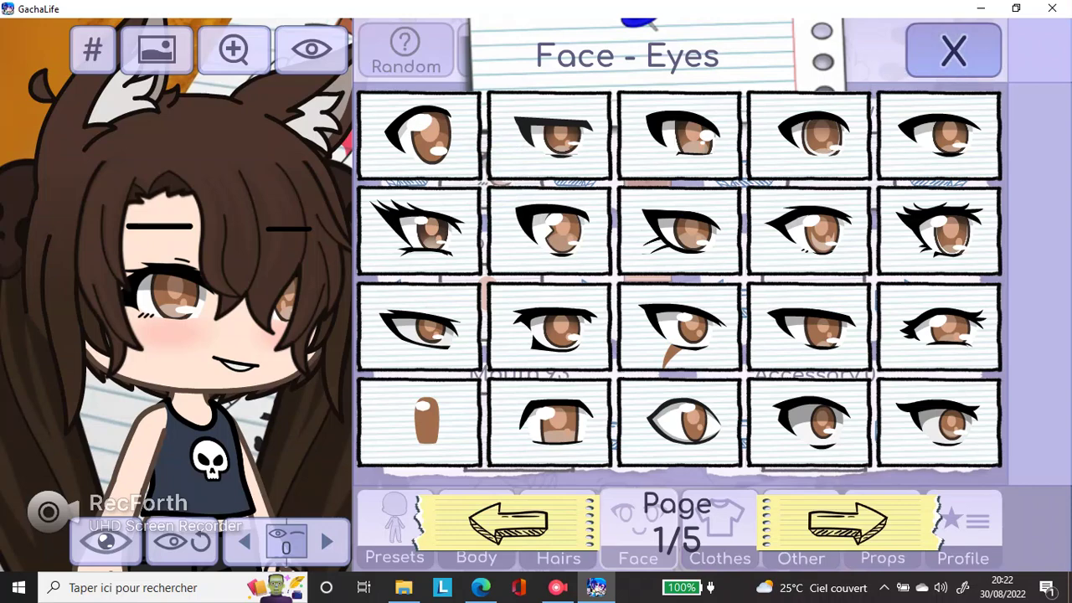
click(952, 50)
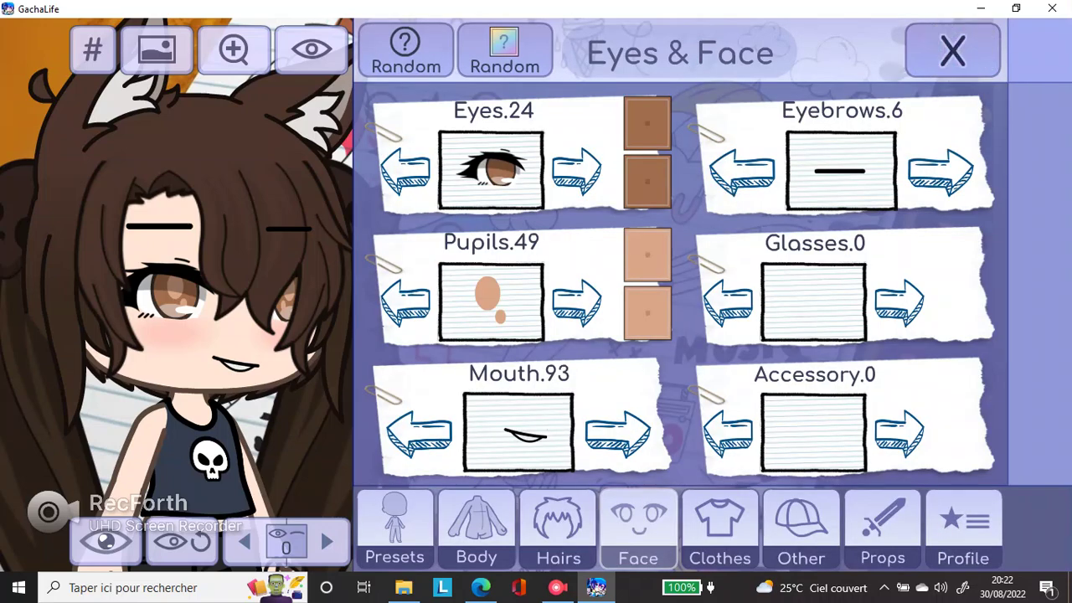
click(490, 168)
click(846, 519)
click(846, 520)
click(809, 328)
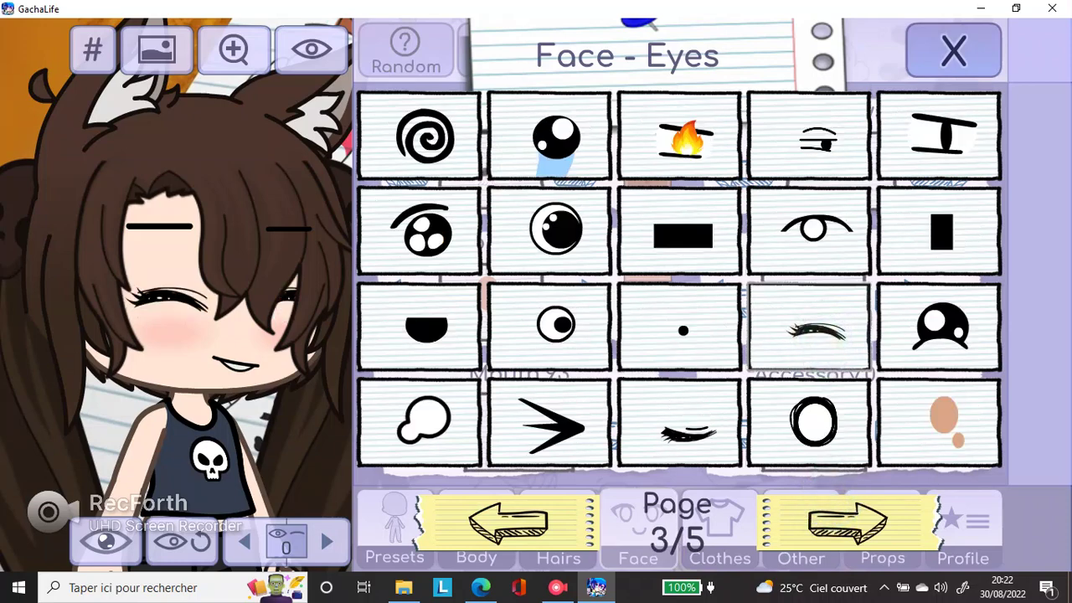
click(952, 51)
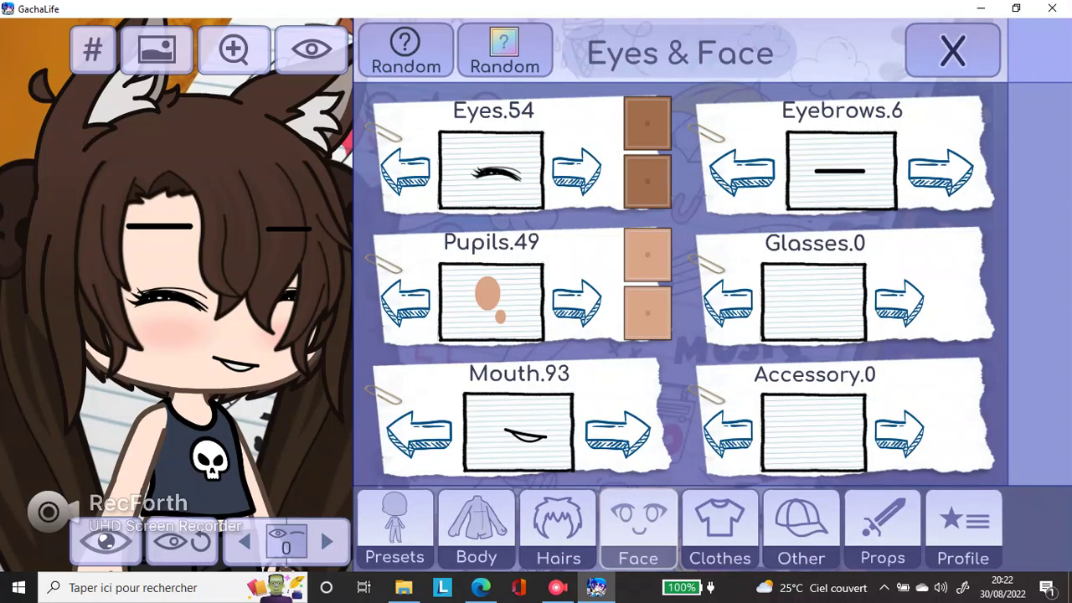
Try the tear, dark crying and shadow overlays from the second page of glasses
click(813, 302)
click(846, 520)
click(679, 231)
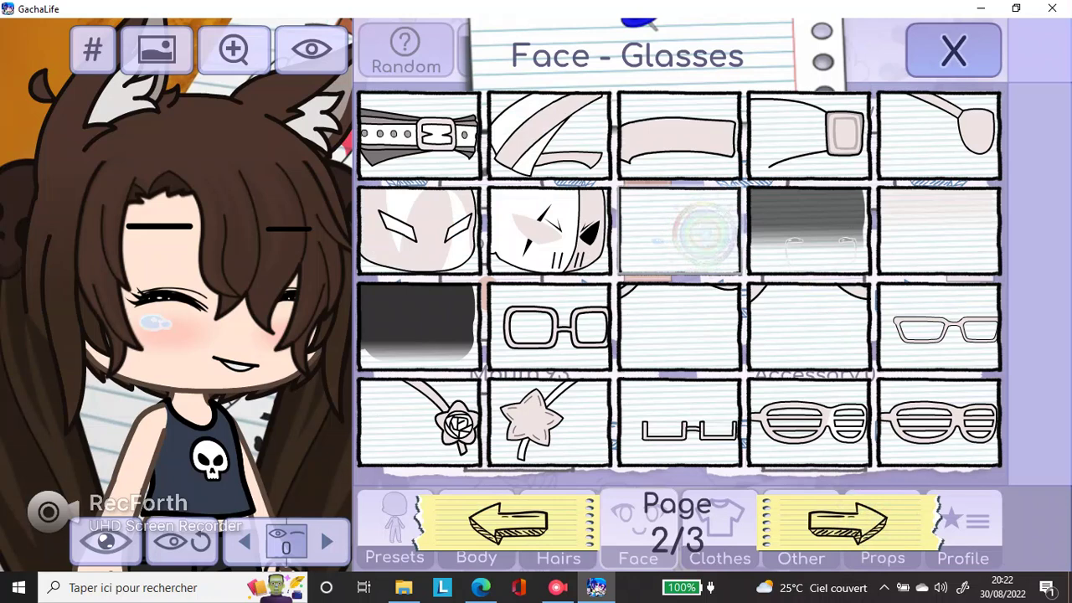
click(809, 230)
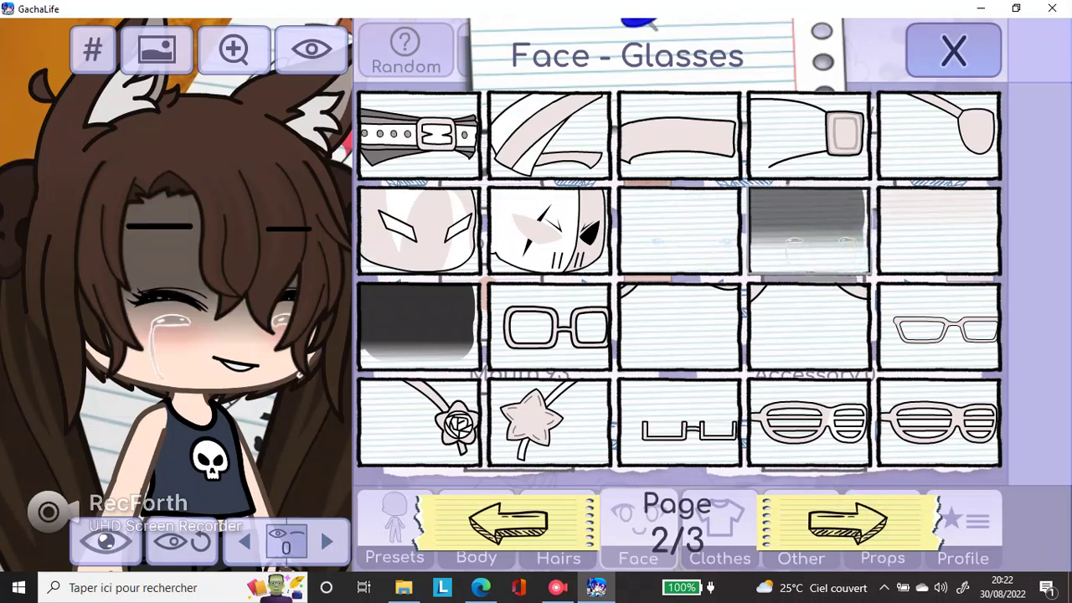
click(679, 235)
click(649, 318)
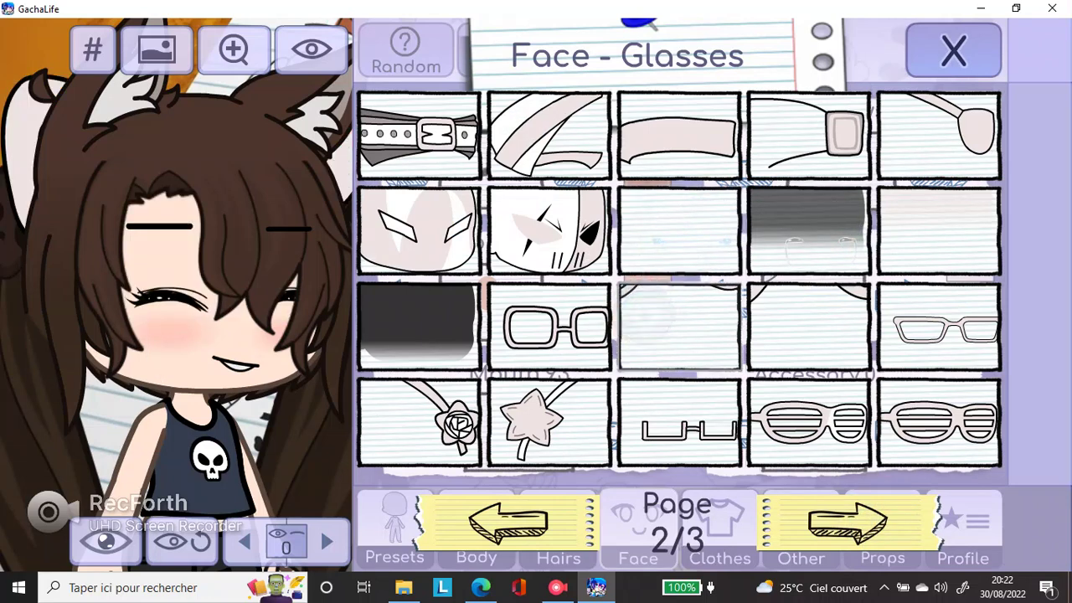
click(429, 332)
Apply Glasses 29, the forehead gradient overlay, and set its first colour to black
click(965, 223)
click(964, 49)
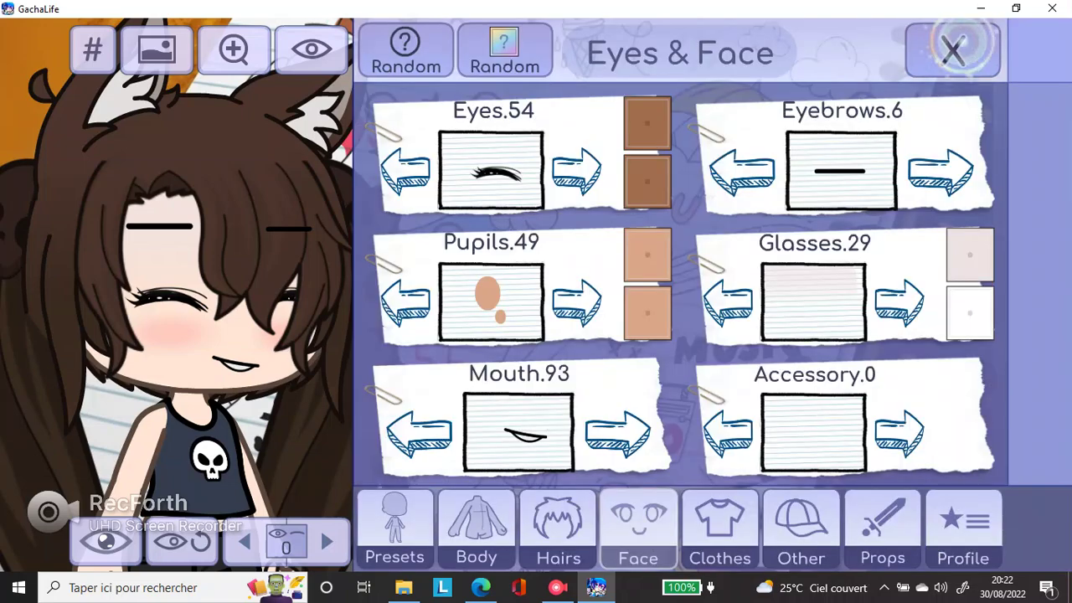
click(981, 250)
click(966, 531)
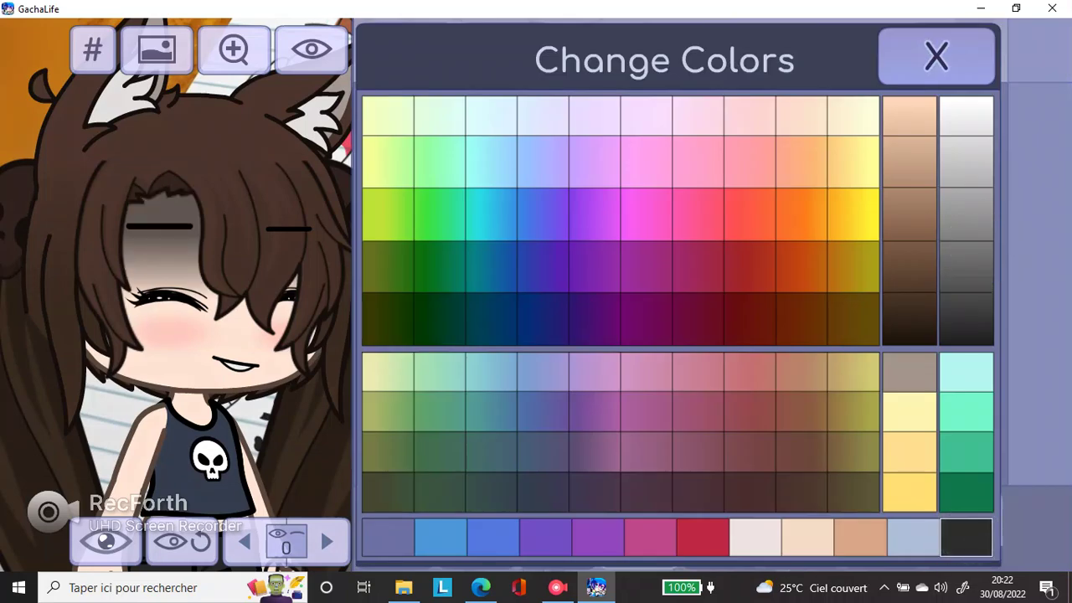
click(938, 58)
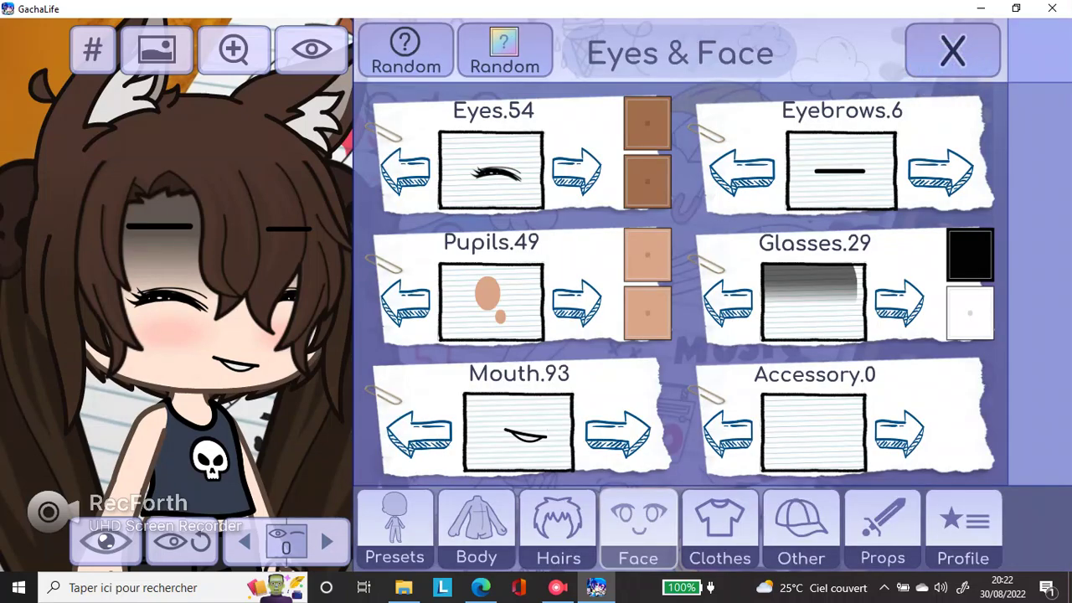
Try Accessory 24, the scribbled blush Accessory 27 and the crossed plaster Accessory 7 on the face
click(813, 432)
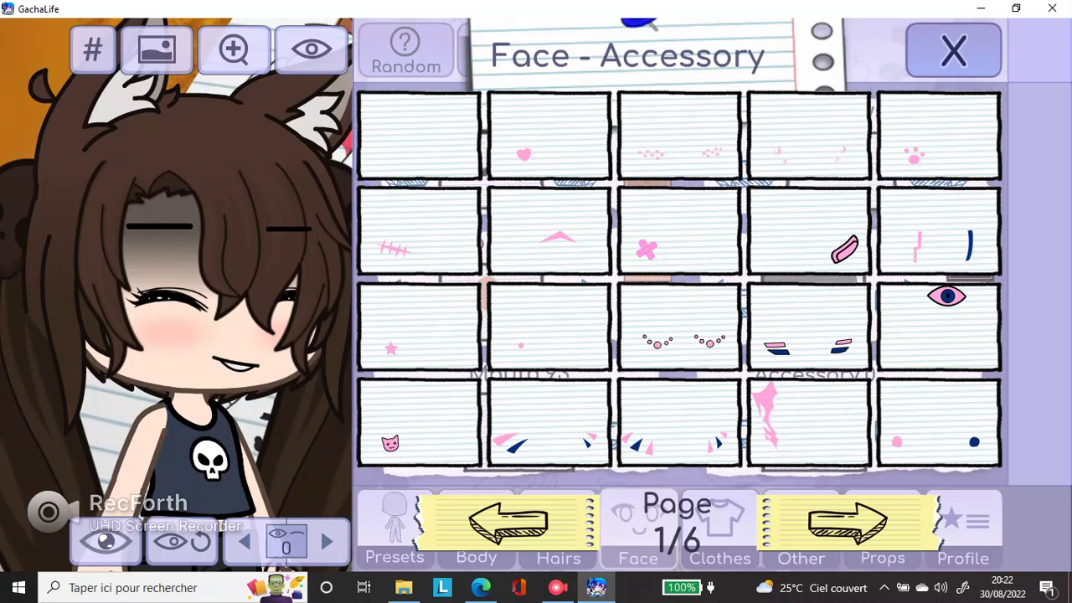
click(847, 523)
click(939, 135)
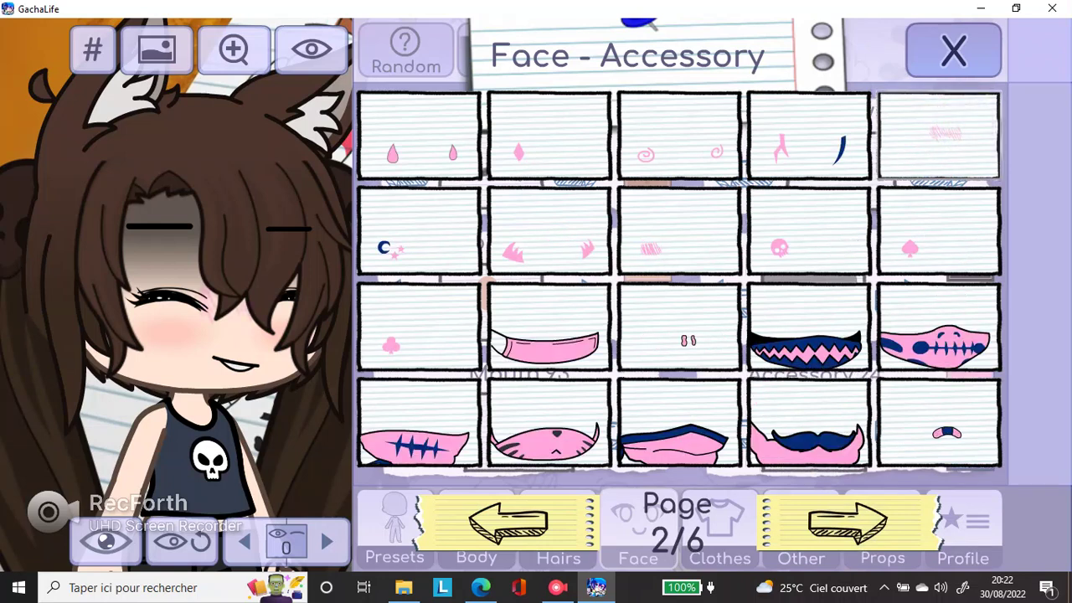
click(687, 245)
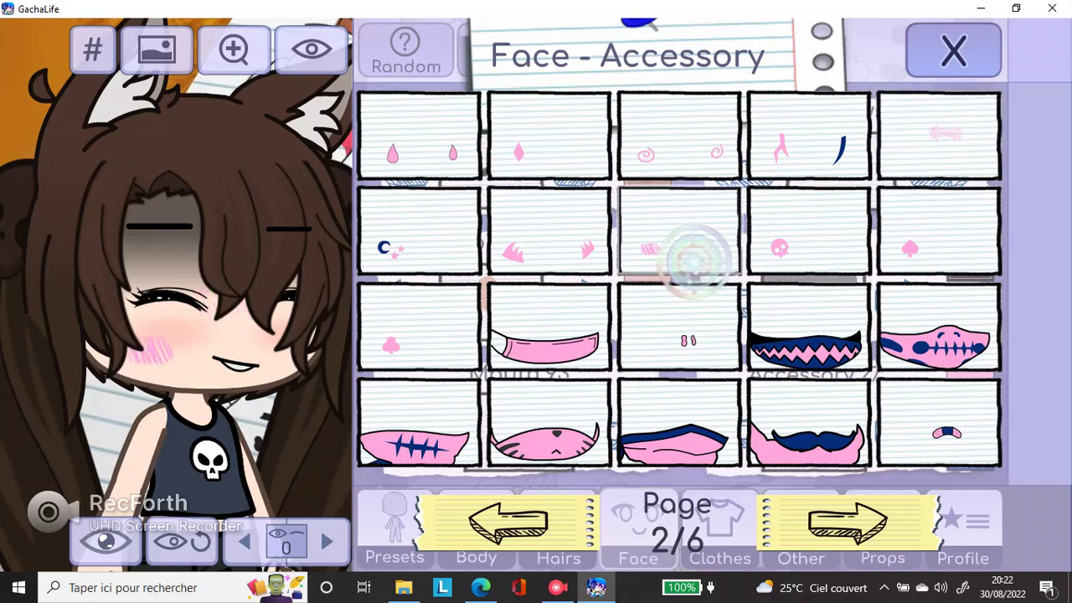
click(511, 523)
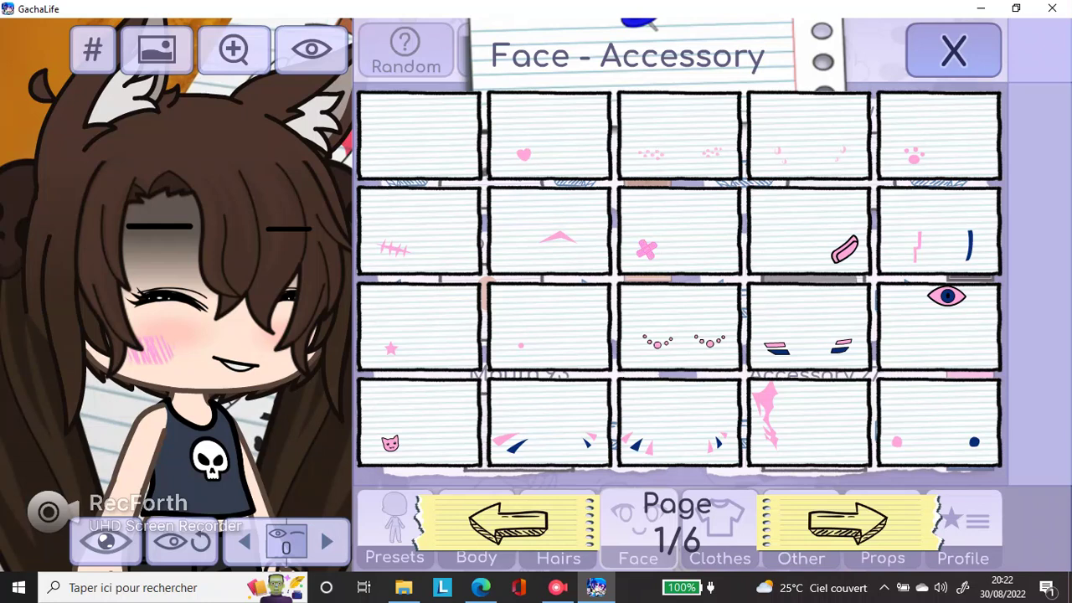
click(660, 244)
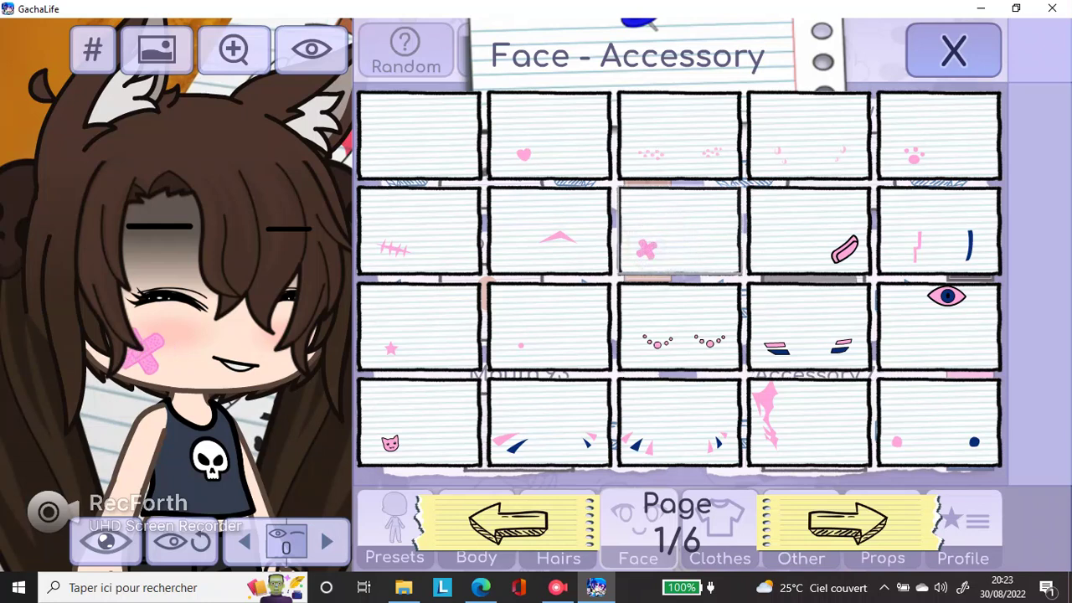
click(854, 528)
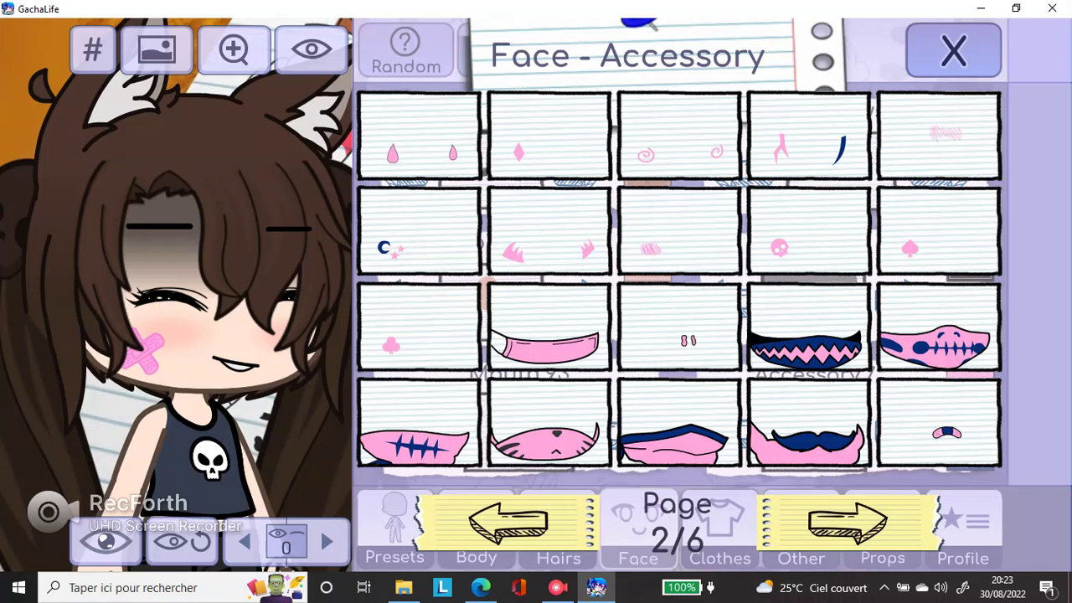
click(651, 230)
Apply Accessory 40, the cat whiskers and nose, from the third page of face accessories
click(841, 521)
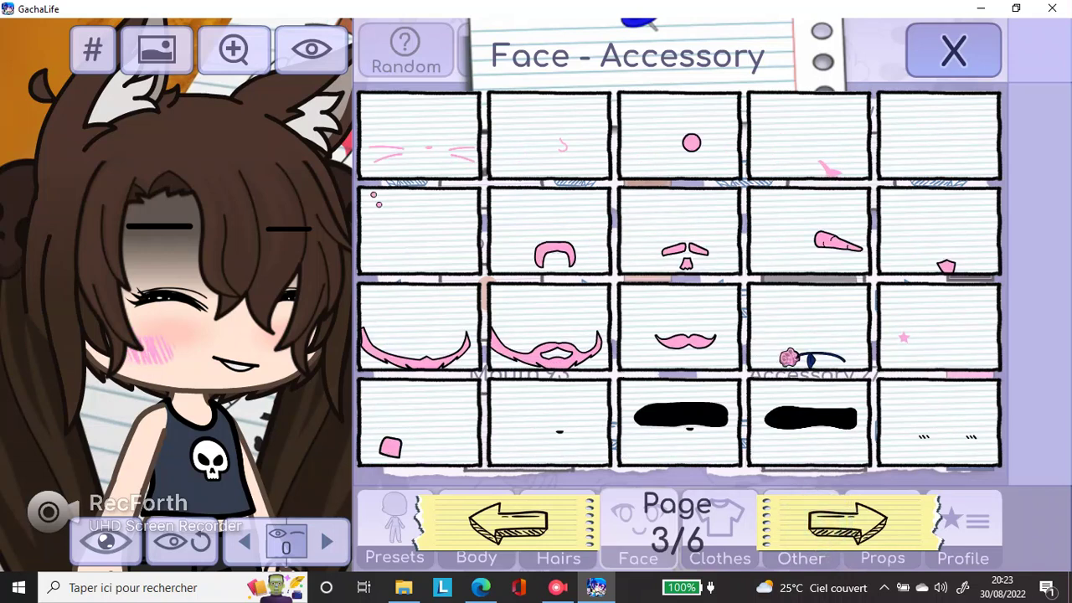
click(419, 134)
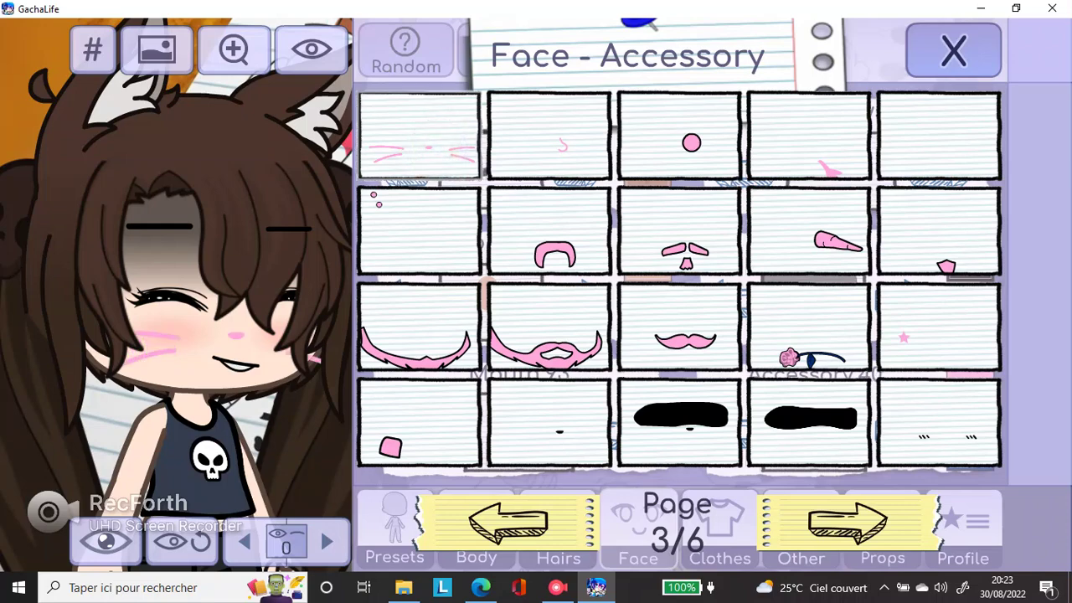
click(953, 51)
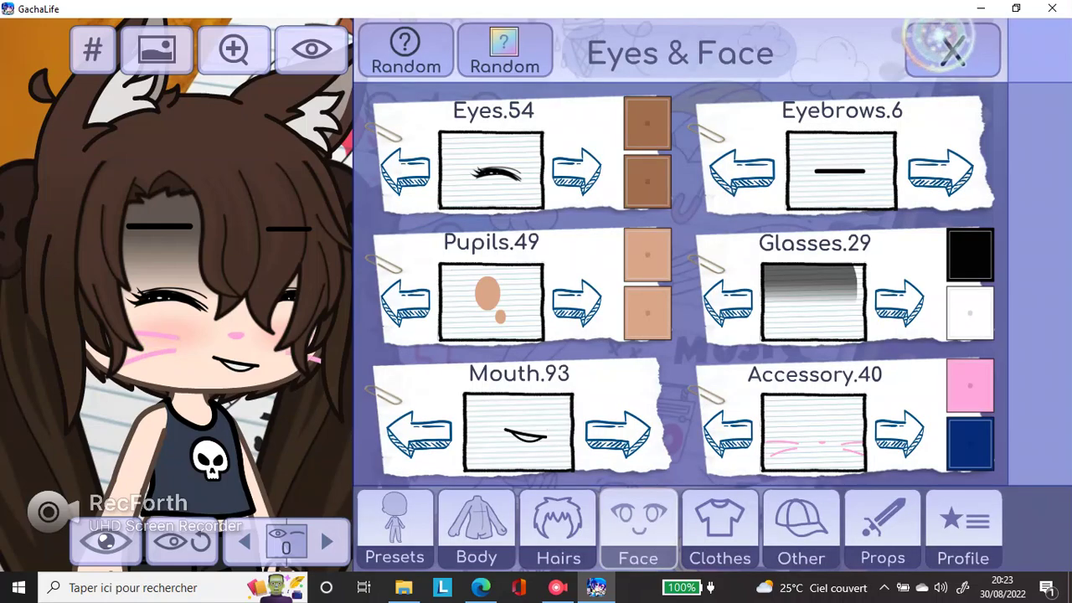
Try a pale pinkish white on the whiskers and nose, and settle on taupe grey as their first colour
click(970, 386)
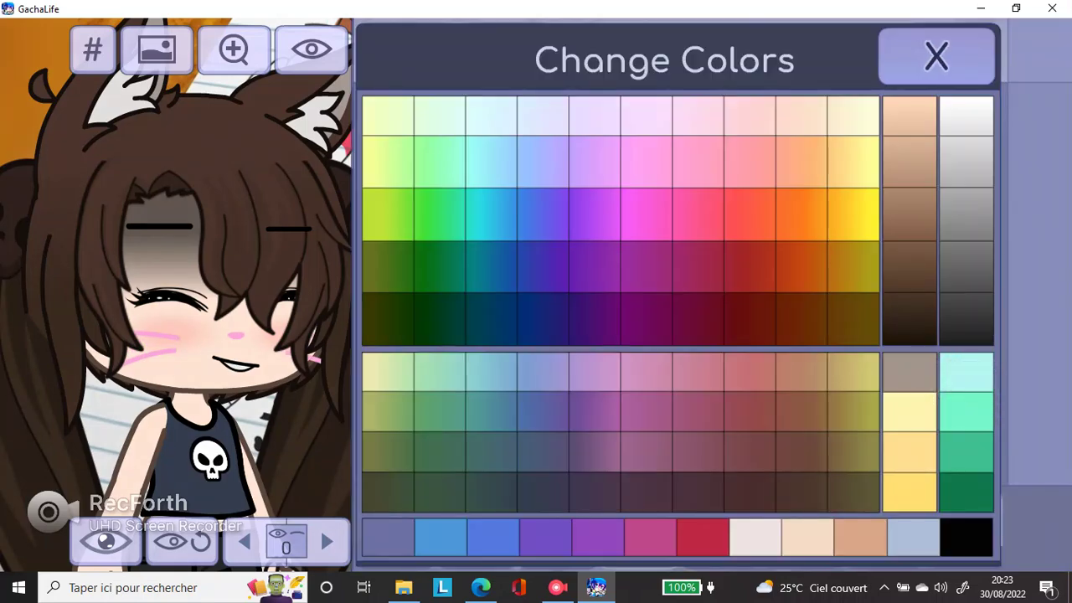
click(756, 536)
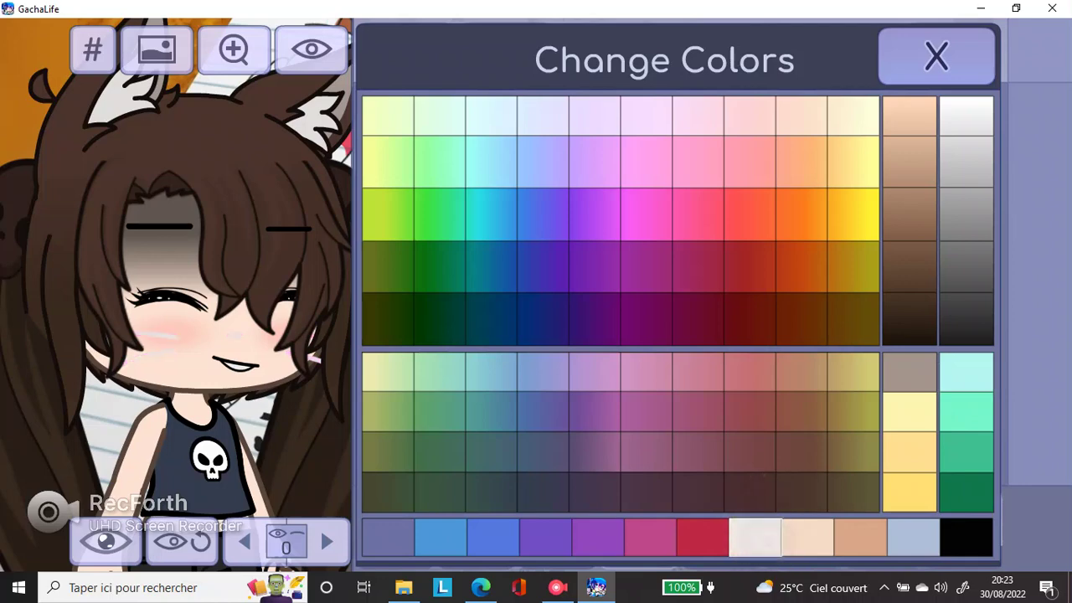
click(937, 56)
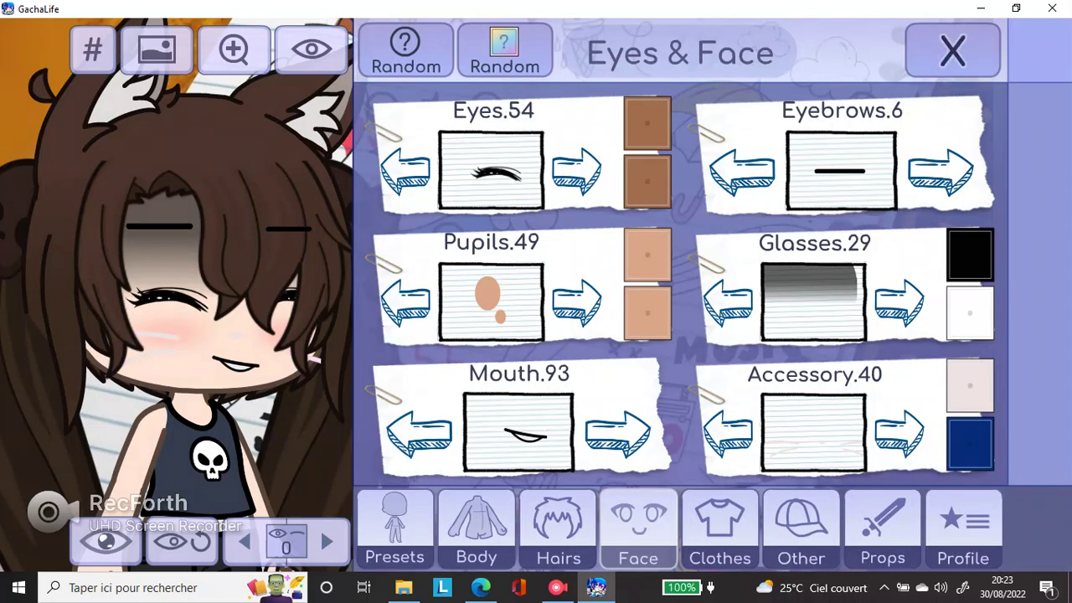
click(970, 385)
click(914, 374)
click(939, 56)
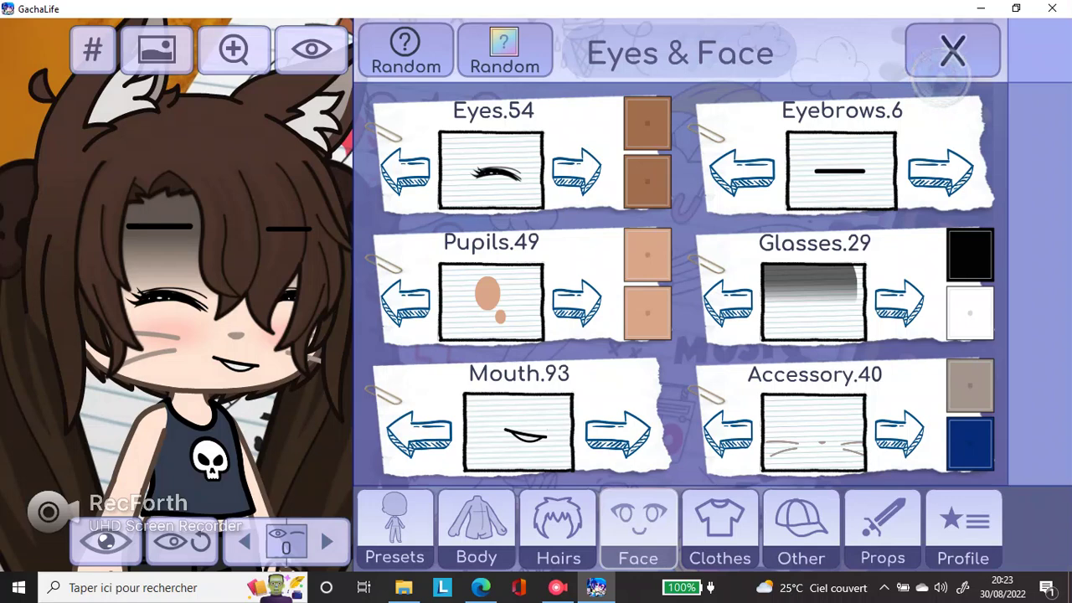
Compare light grey, pale pinkish white and white on the whiskers, ending on taupe grey
click(970, 386)
click(965, 161)
click(766, 538)
click(967, 116)
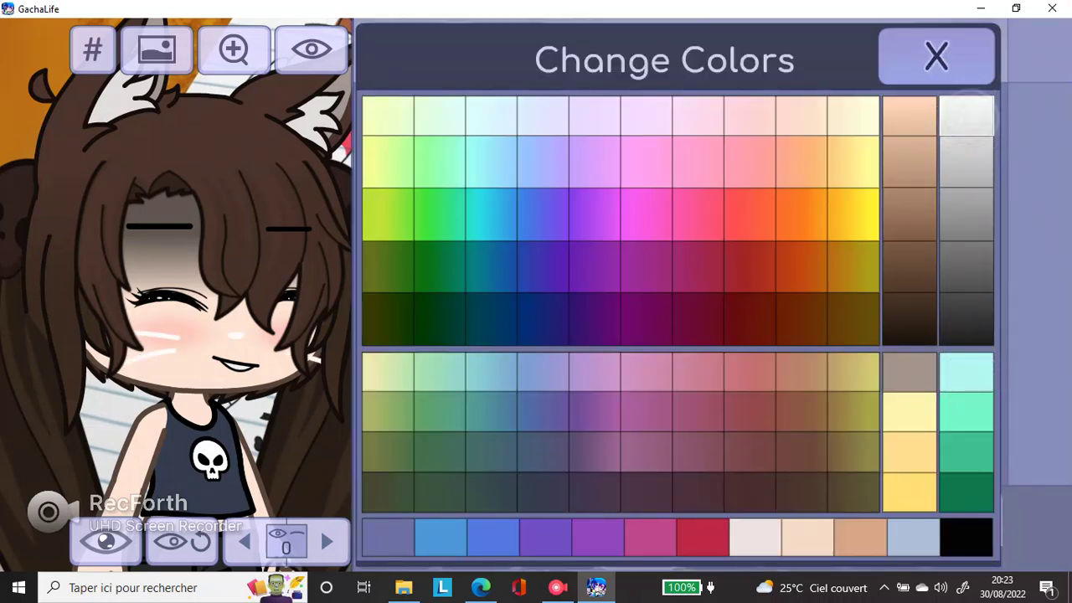
click(763, 536)
click(911, 371)
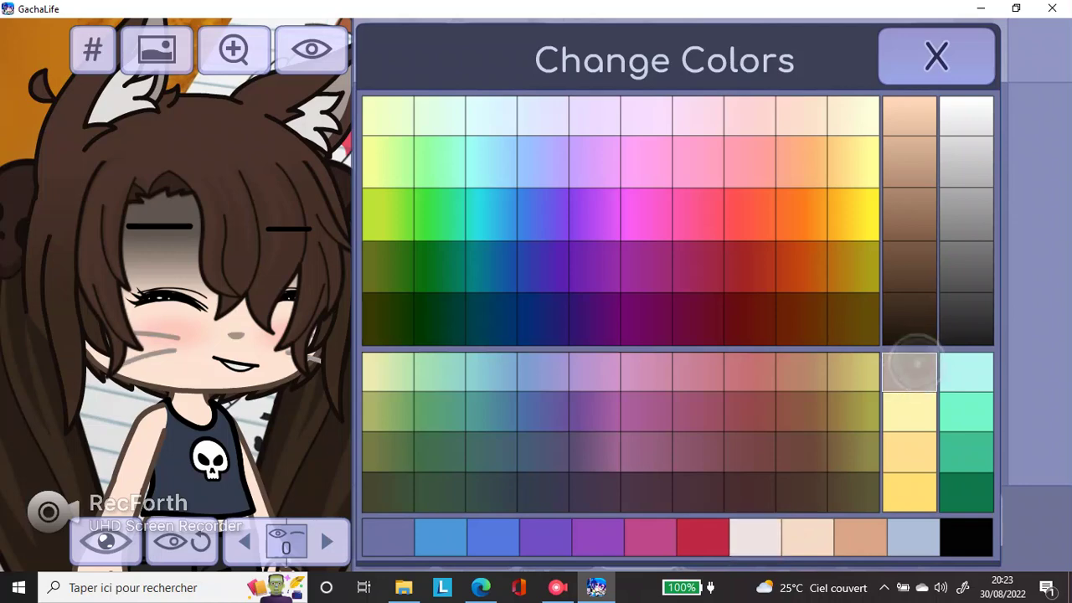
click(904, 52)
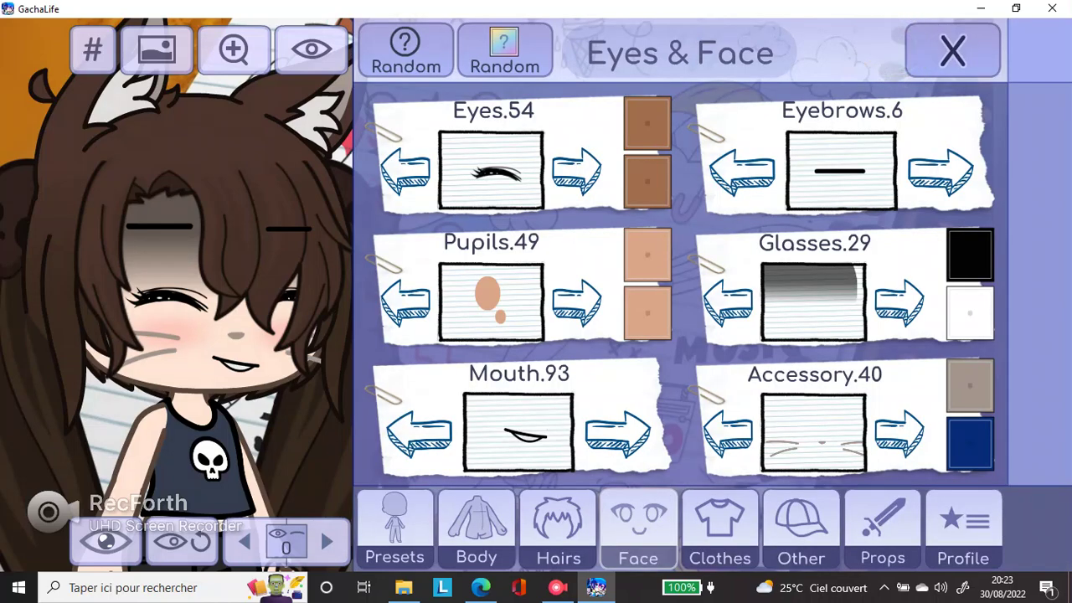
Browse the eyebrow styles and the further pages of face accessories for other options
click(838, 171)
click(955, 52)
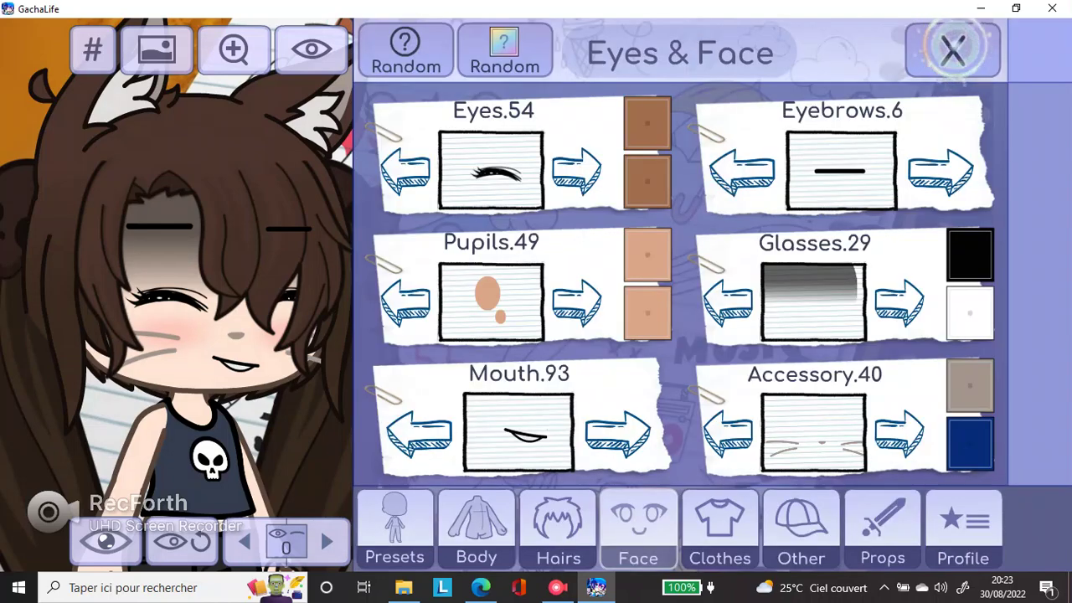
click(813, 432)
click(846, 521)
click(846, 521)
click(846, 521)
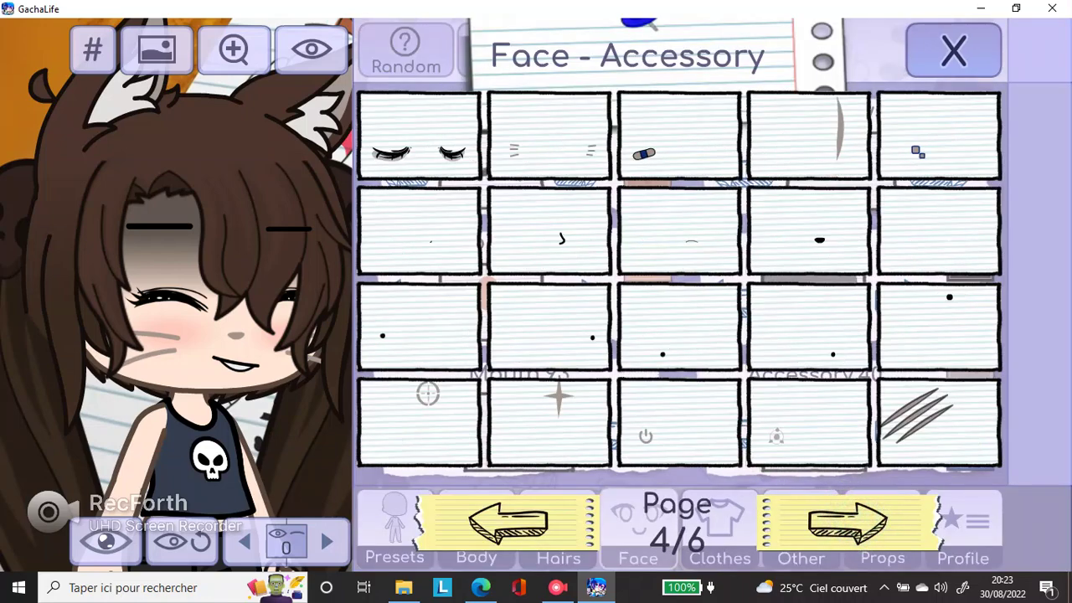
click(508, 521)
click(509, 521)
click(846, 521)
click(846, 521)
click(846, 520)
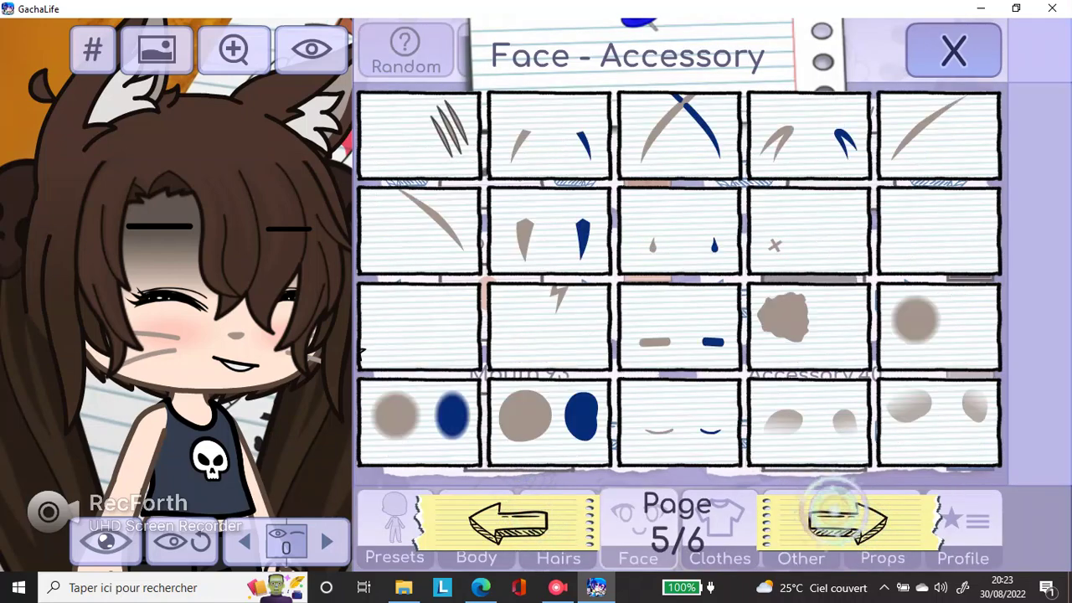
click(846, 521)
click(953, 50)
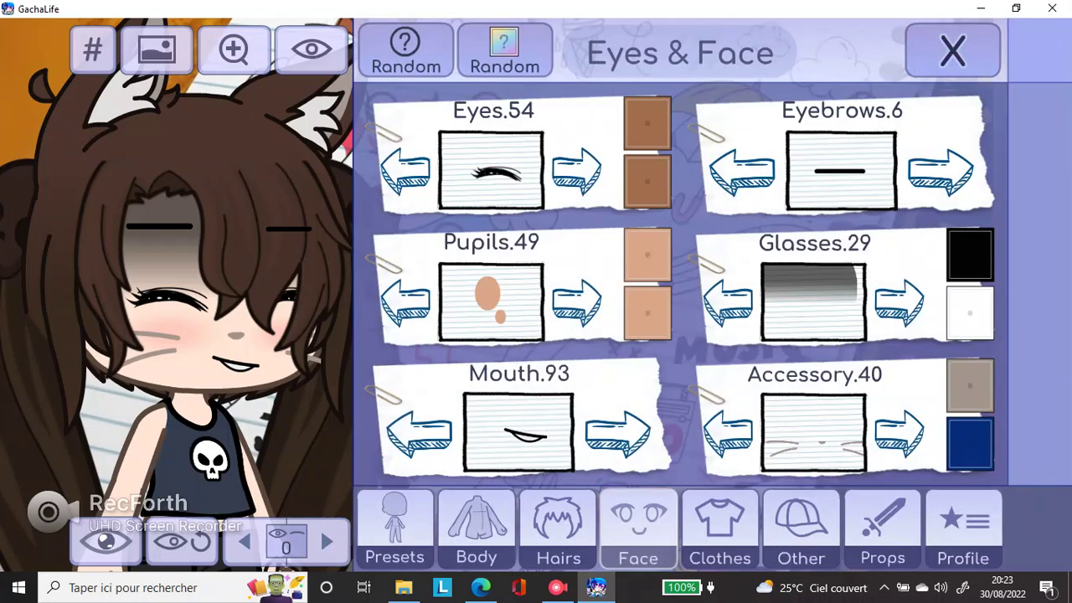
Look over the pants options without changing them, and put on Shoes 3, the cuffed lace-up boots
click(720, 528)
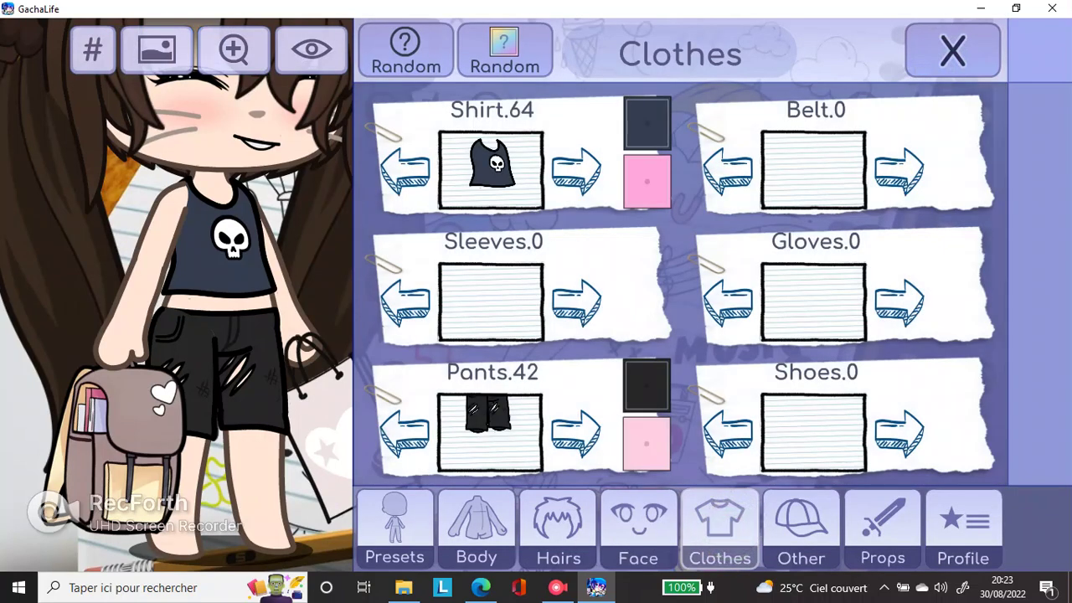
click(519, 431)
click(952, 51)
click(796, 431)
click(809, 134)
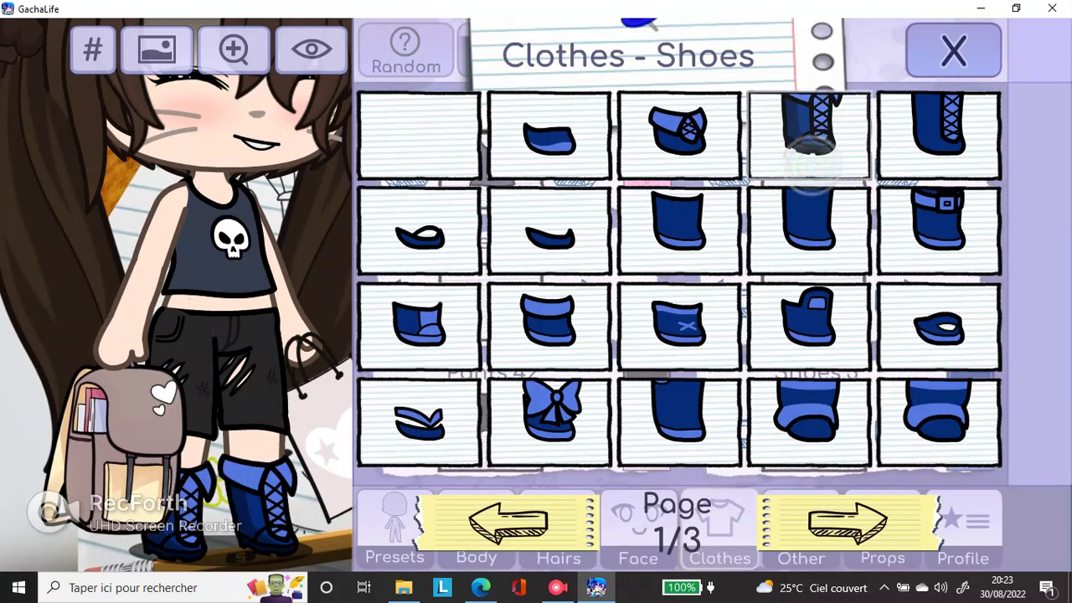
click(952, 51)
Recolour both colours of the boots to the darkest grey, and change the first colour to black
click(968, 376)
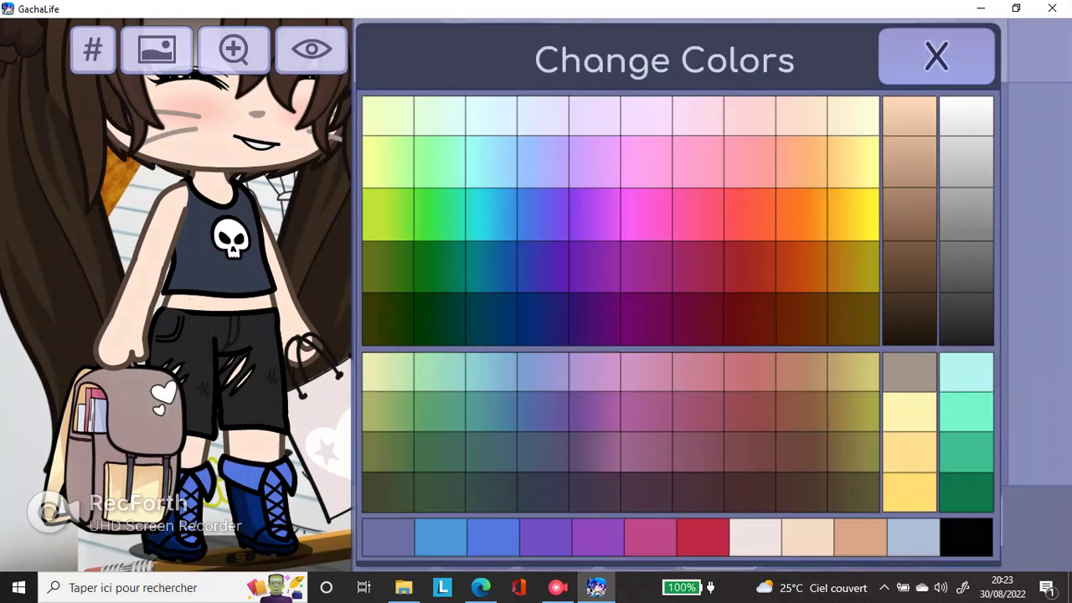
click(965, 321)
click(936, 56)
click(969, 444)
click(966, 319)
click(937, 56)
click(967, 399)
click(966, 537)
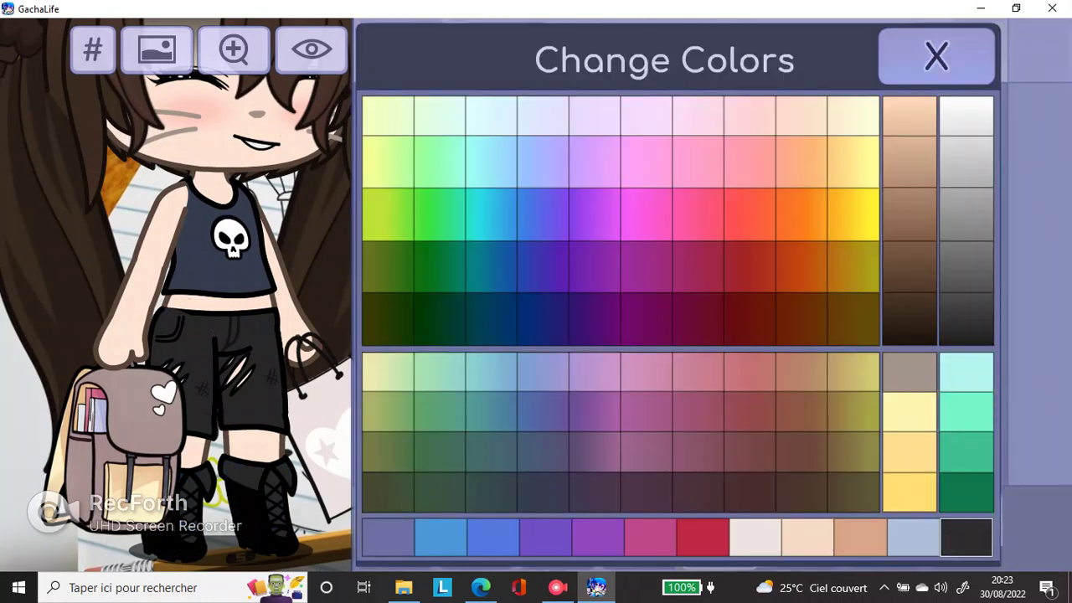
Set the boots' first colour to the darkest grey and their second colour to black
click(966, 318)
click(937, 57)
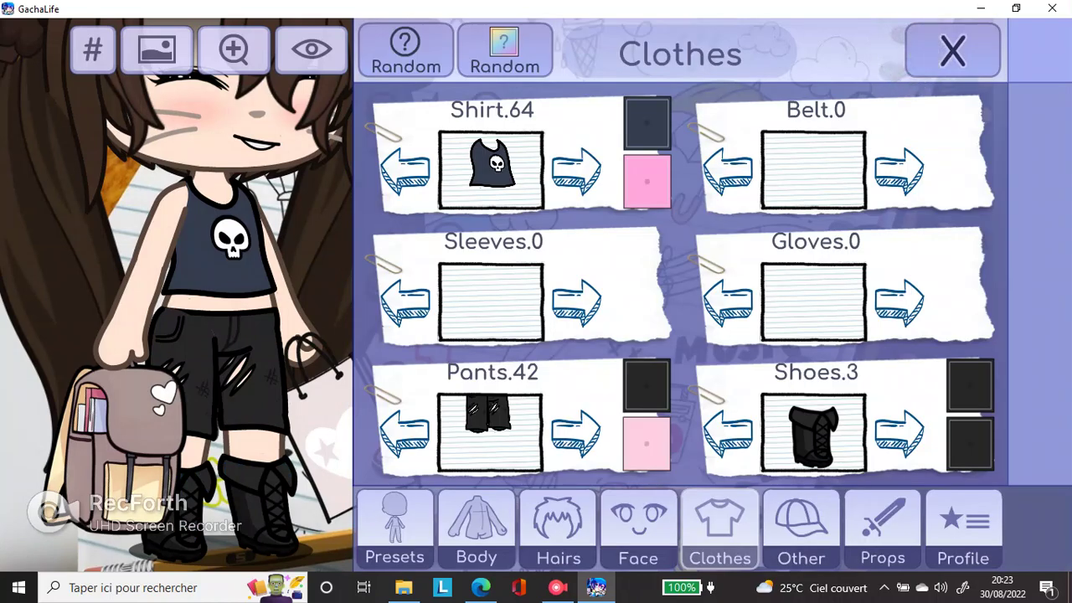
click(974, 428)
click(974, 536)
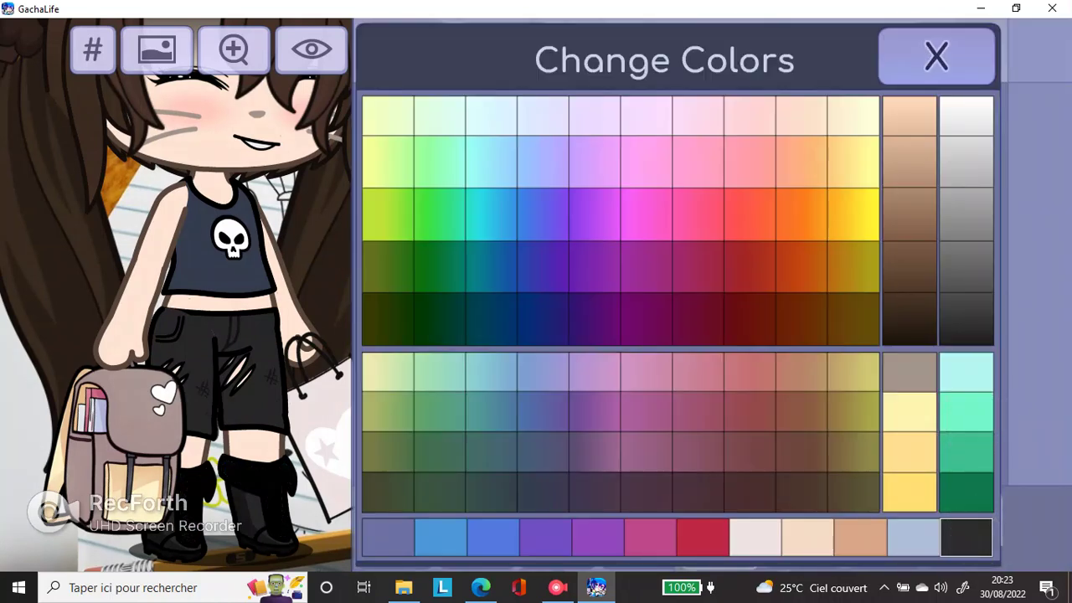
click(936, 56)
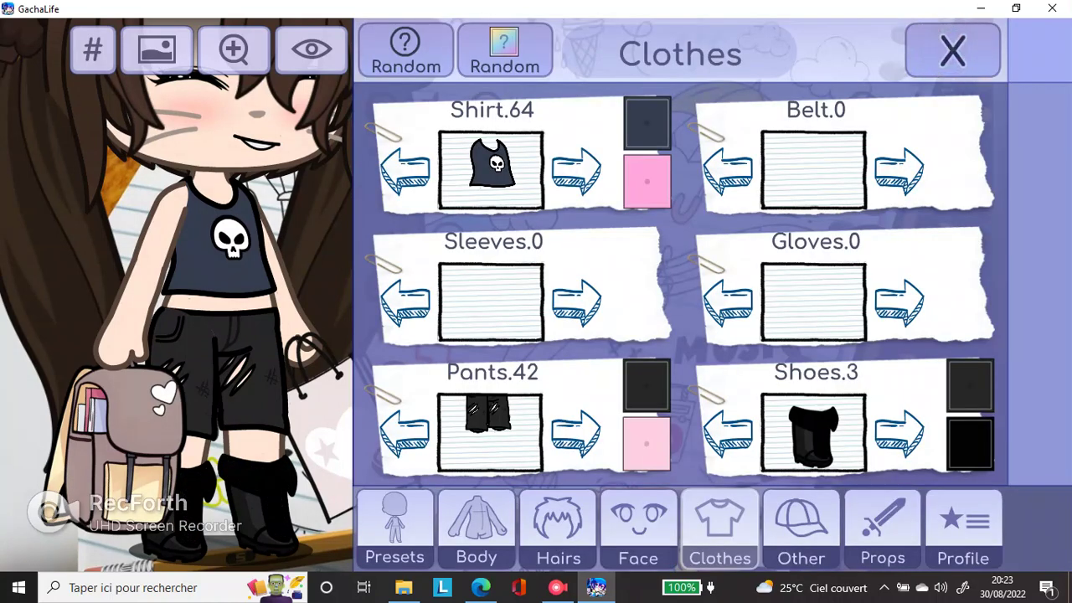
Put on Gloves 25, the black wristbands with a rainbow stripe on one wrist
click(814, 302)
click(848, 524)
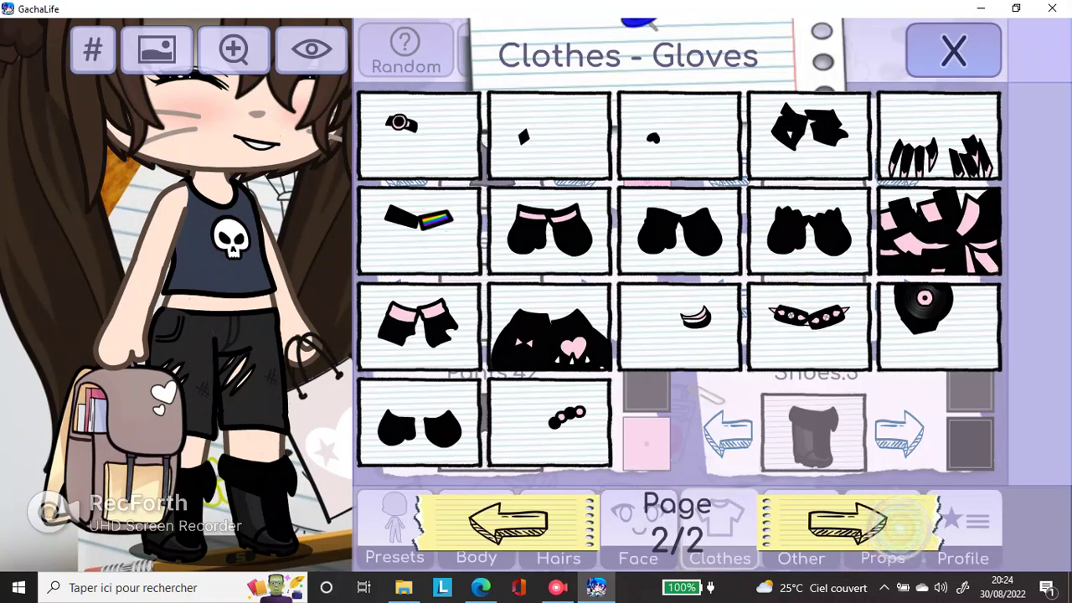
click(419, 231)
click(953, 50)
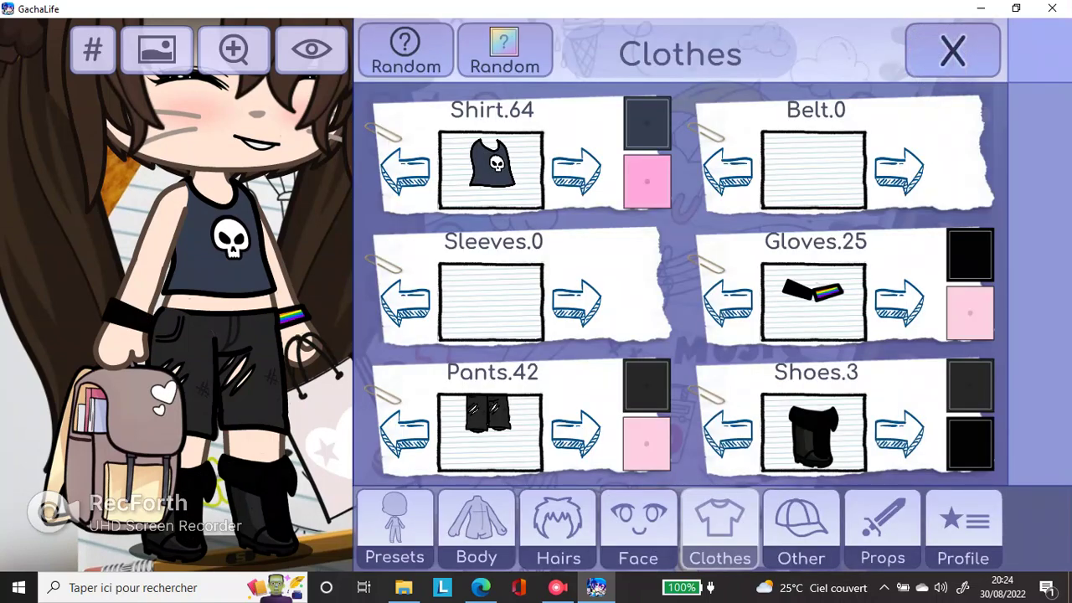
Try the long hooded sleeves with the colourful arm patch, and remove them again
click(491, 302)
click(809, 134)
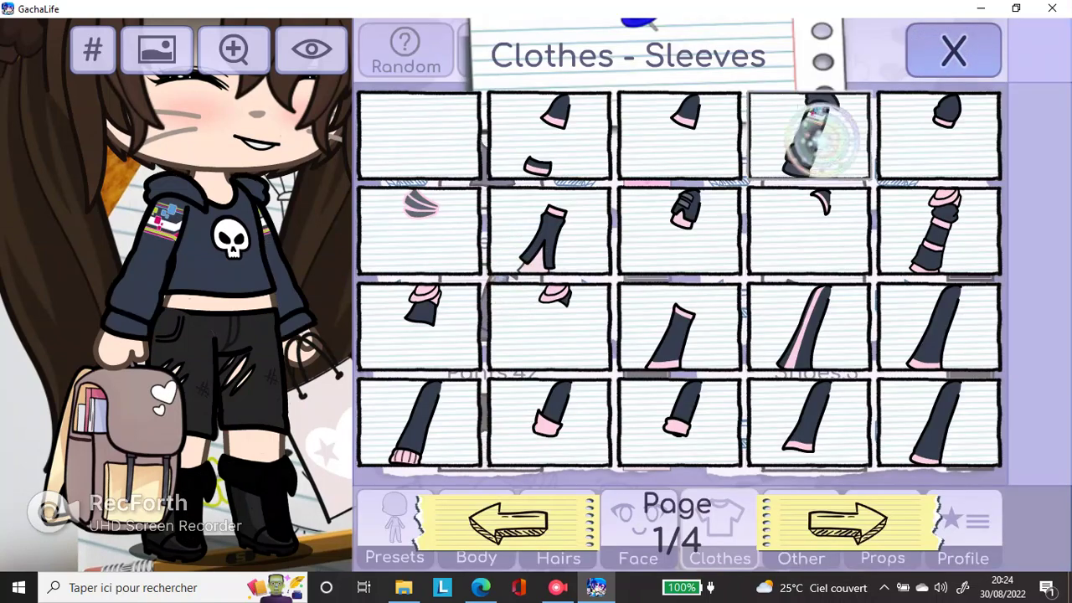
click(419, 134)
click(953, 50)
Change the shirt to Shirt 11, the tank top with the rainbow heart
click(502, 172)
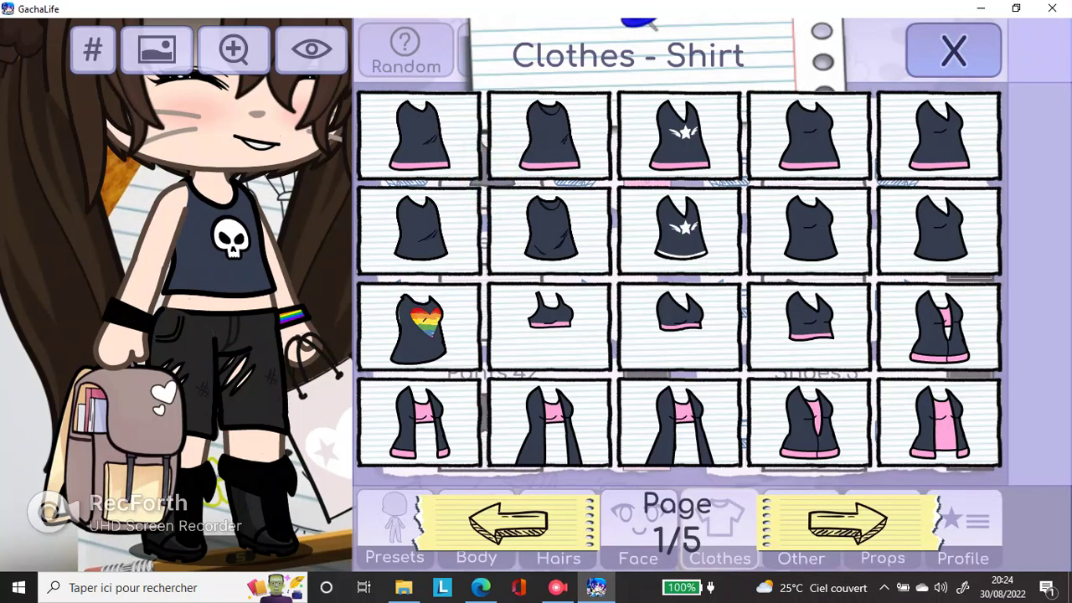
click(419, 326)
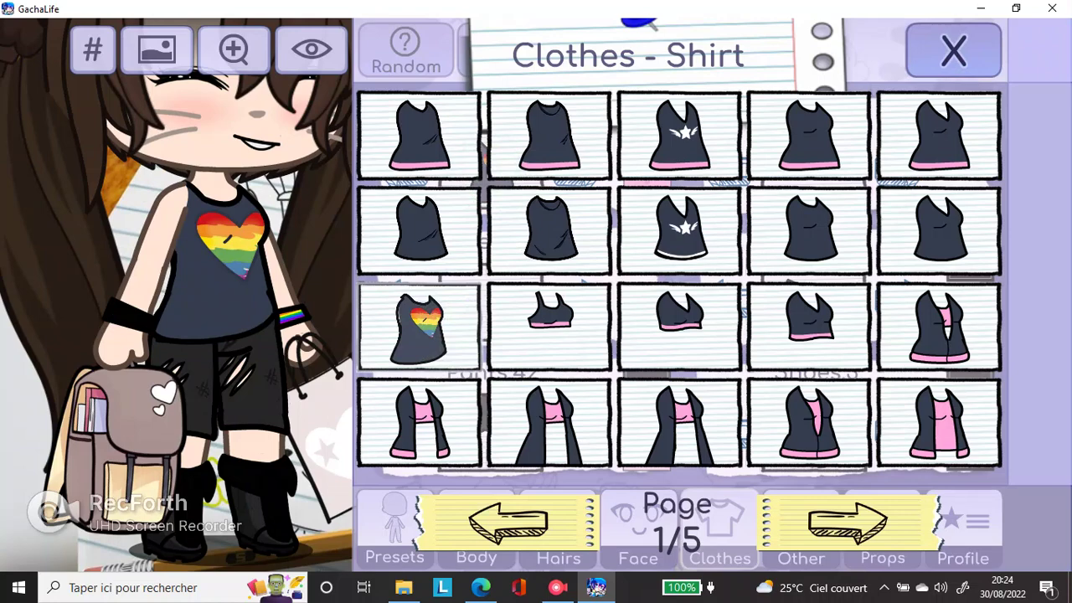
click(953, 51)
Try the long hooded sleeves with the rainbow-heart shirt, and settle on Sleeves 31, the plain flared short sleeves
click(459, 312)
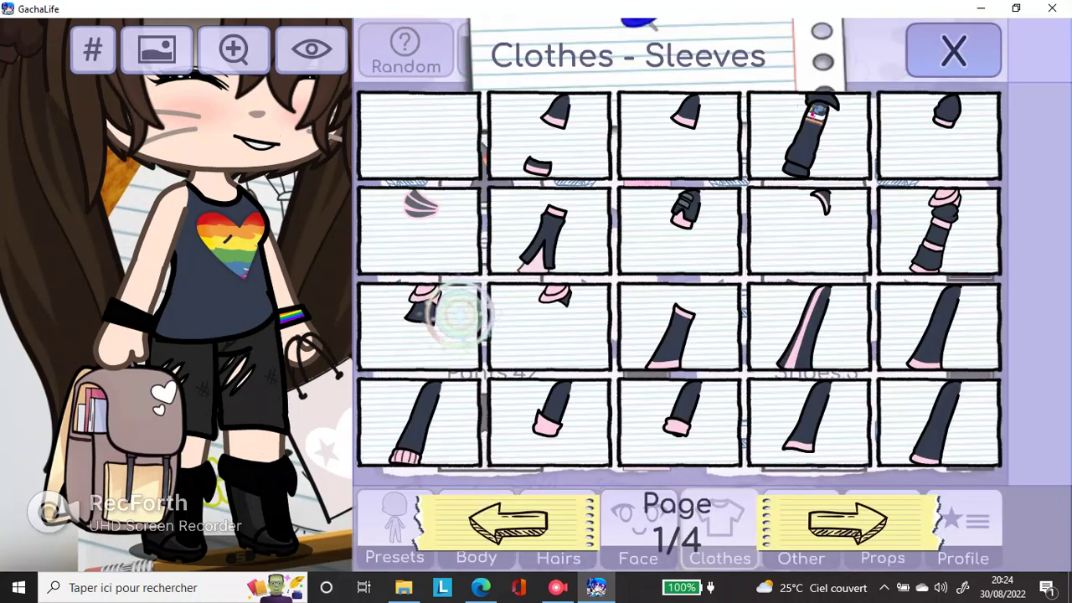
click(787, 156)
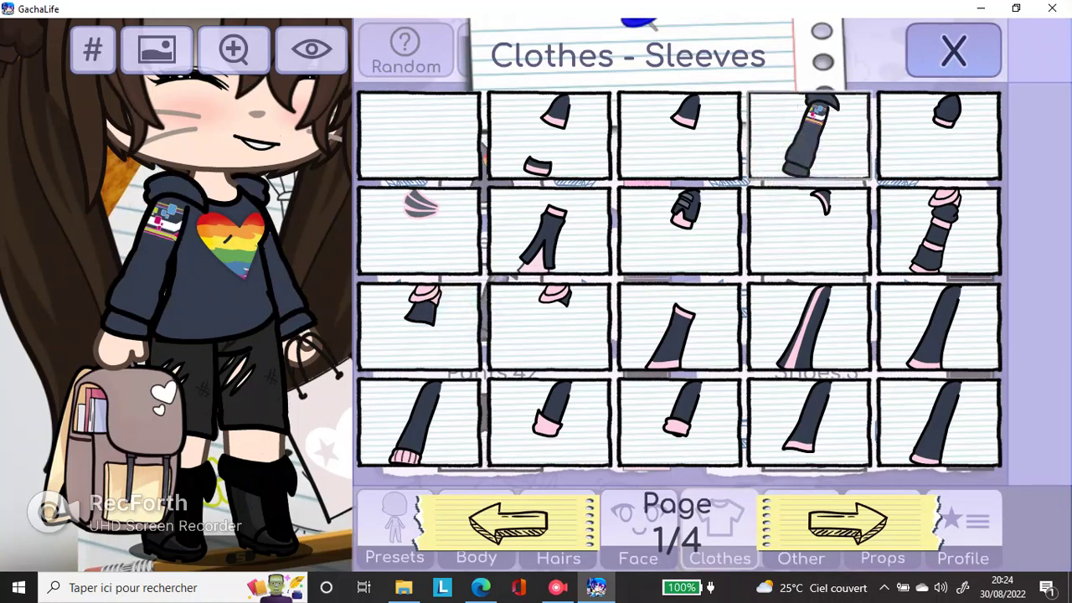
click(841, 513)
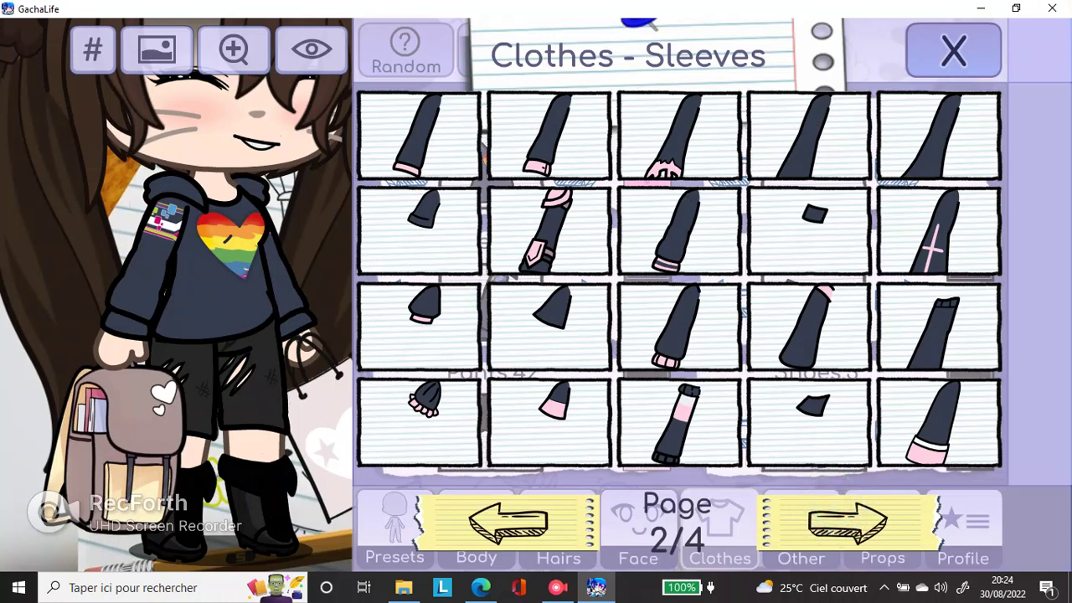
click(533, 360)
click(957, 66)
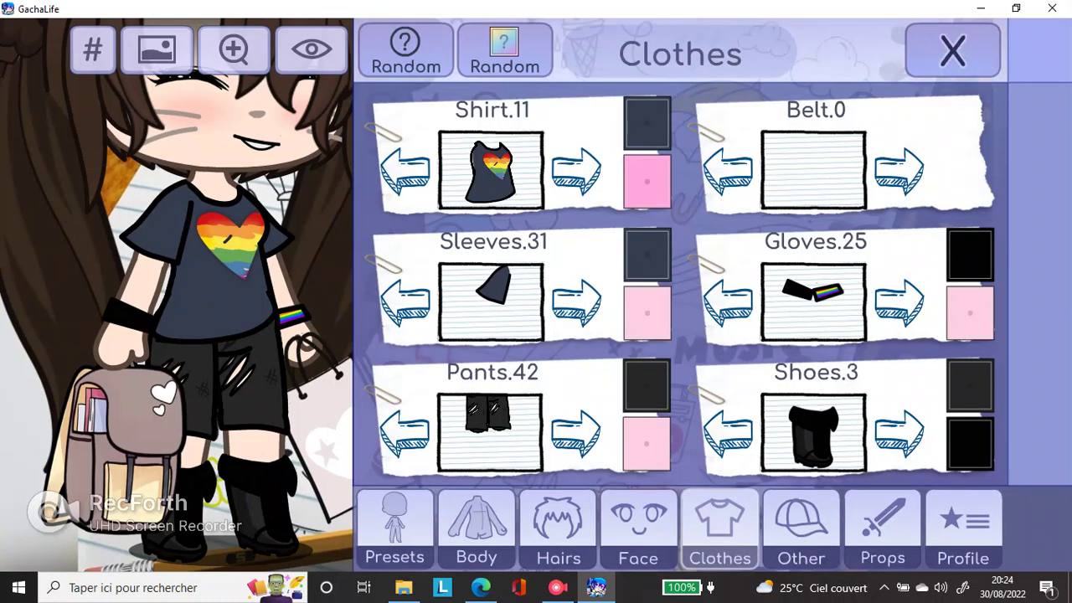
Recolour the main colour of the rainbow-heart shirt and its short sleeves to the darkest grey
click(642, 127)
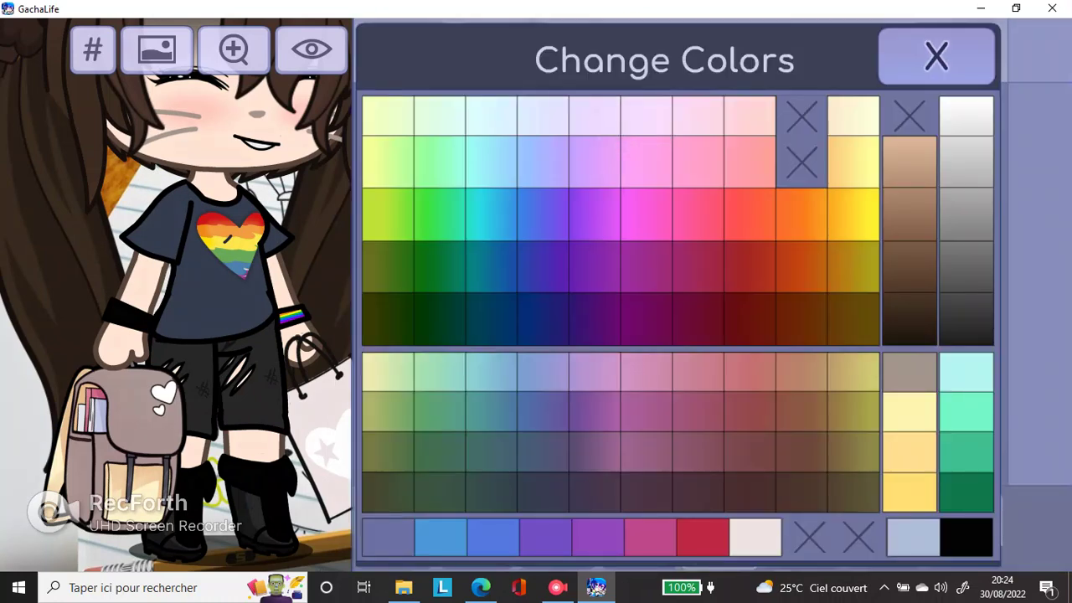
click(967, 320)
click(936, 56)
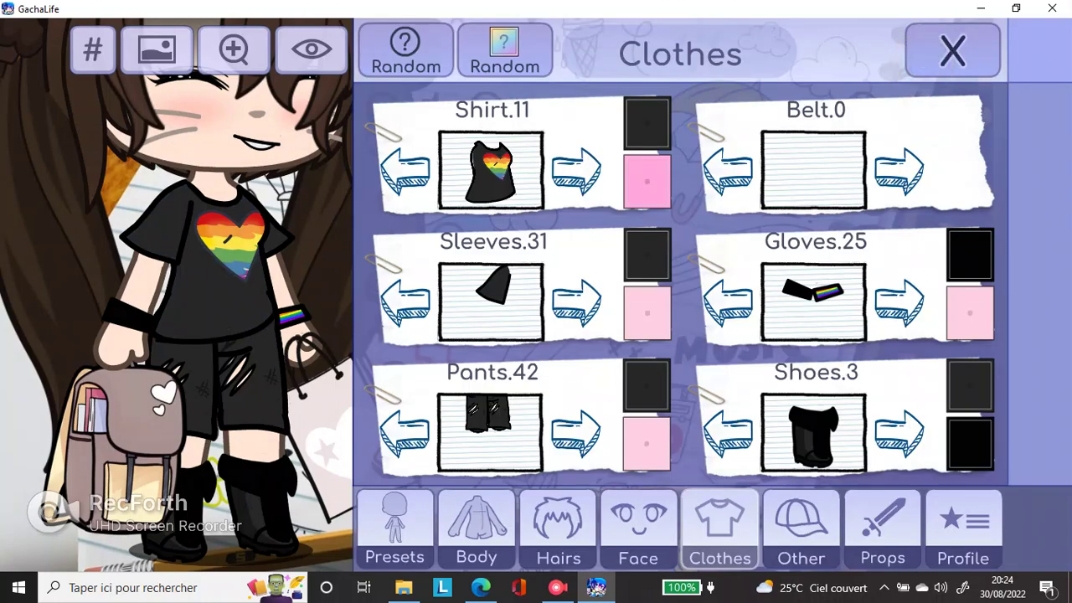
Try the star-patterned shorts, look through the other pants pages, and return to Pants 42, the ripped knee-length pants
click(490, 431)
click(508, 523)
click(679, 135)
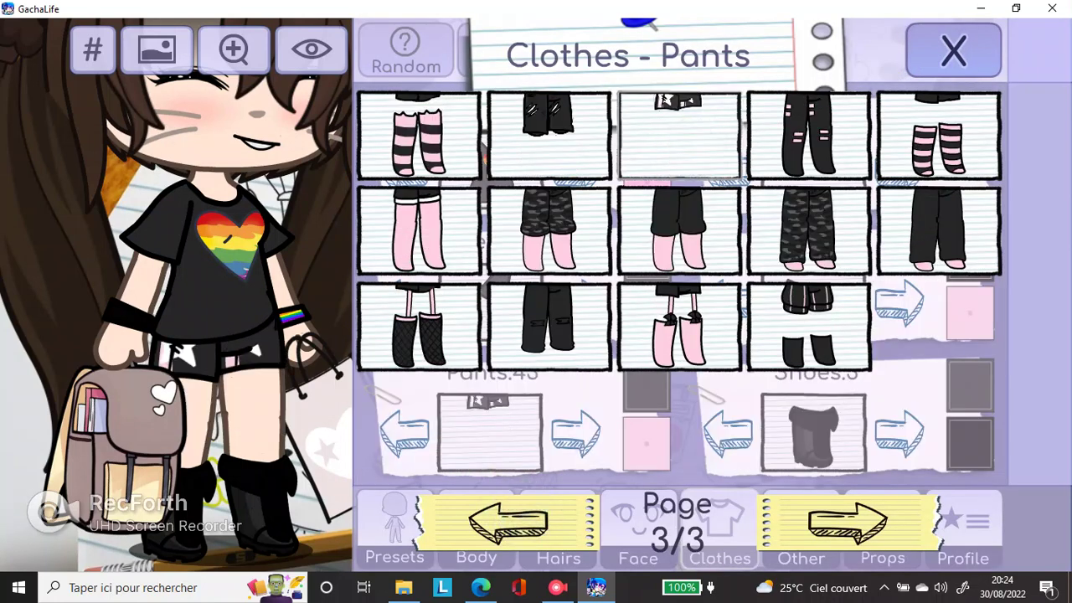
click(847, 523)
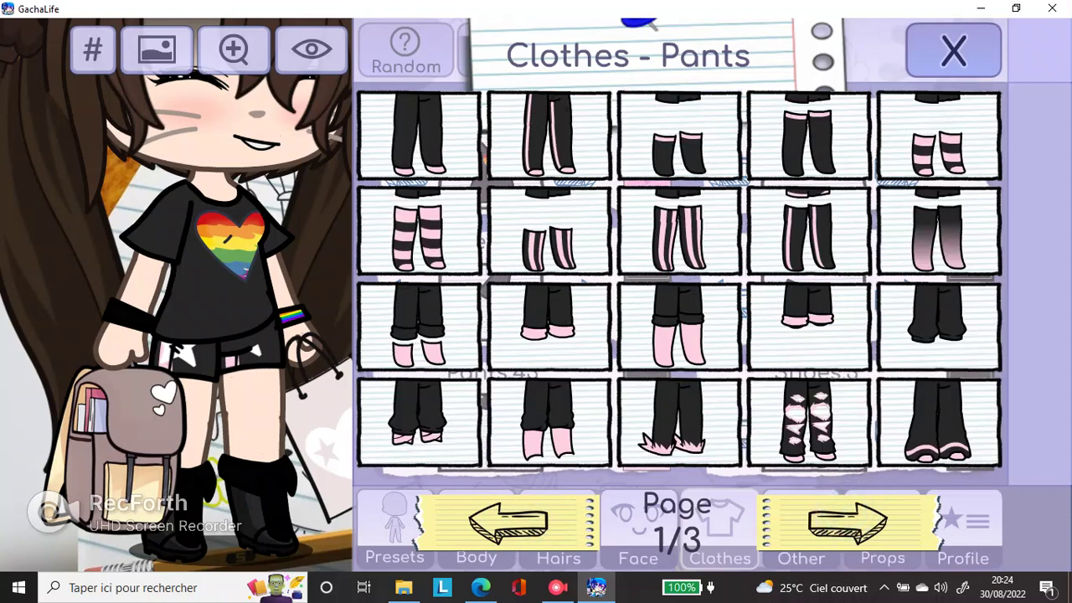
click(509, 524)
click(553, 136)
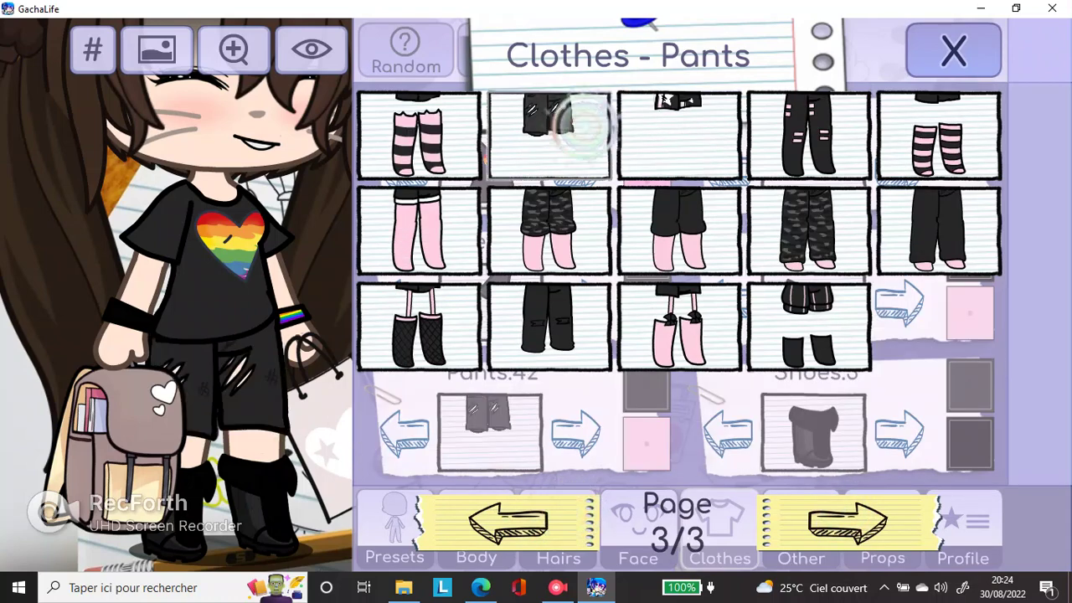
click(954, 51)
Browse the belt and skirt pages and put on Belt 49, the starry denim skirt with white frills
click(813, 170)
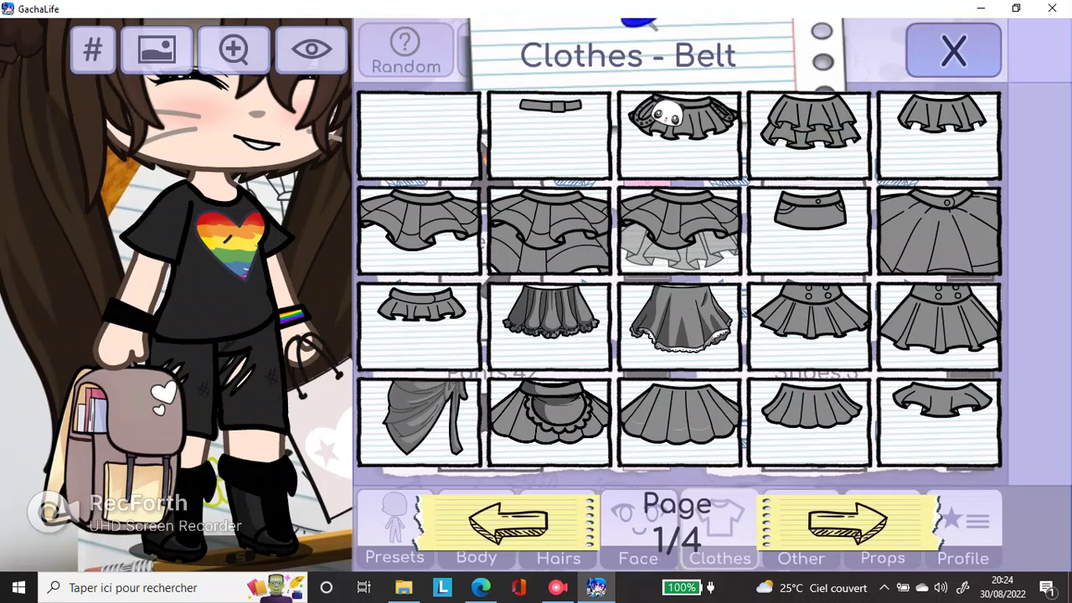
click(795, 540)
click(795, 541)
click(796, 540)
click(536, 519)
click(939, 230)
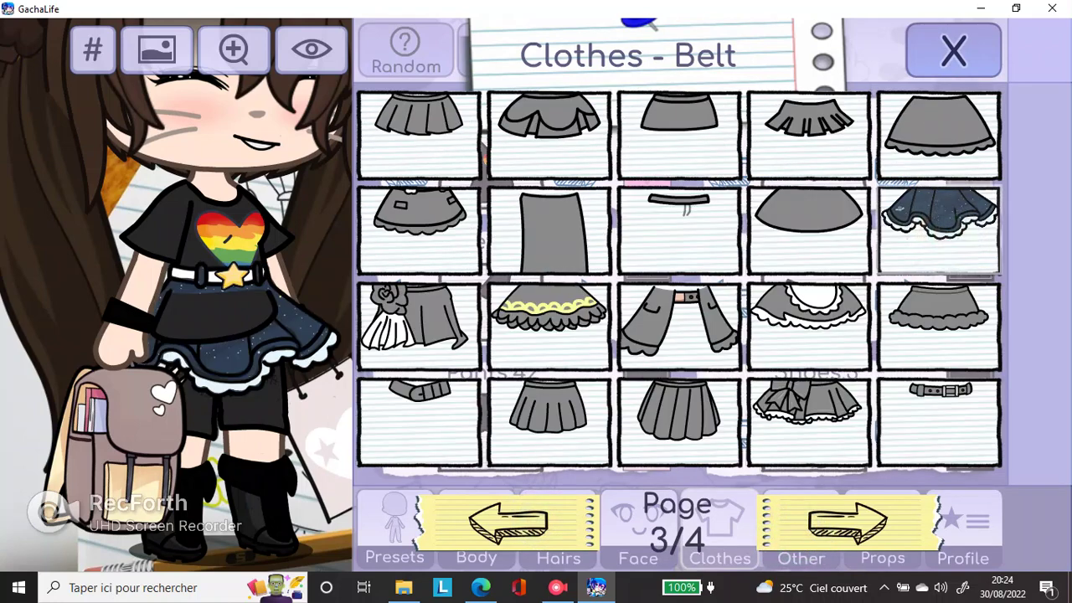
click(953, 50)
Change the shirt to Shirt 84, the strappy top with the dark yellow gradient on the last shirt page
click(506, 186)
click(545, 513)
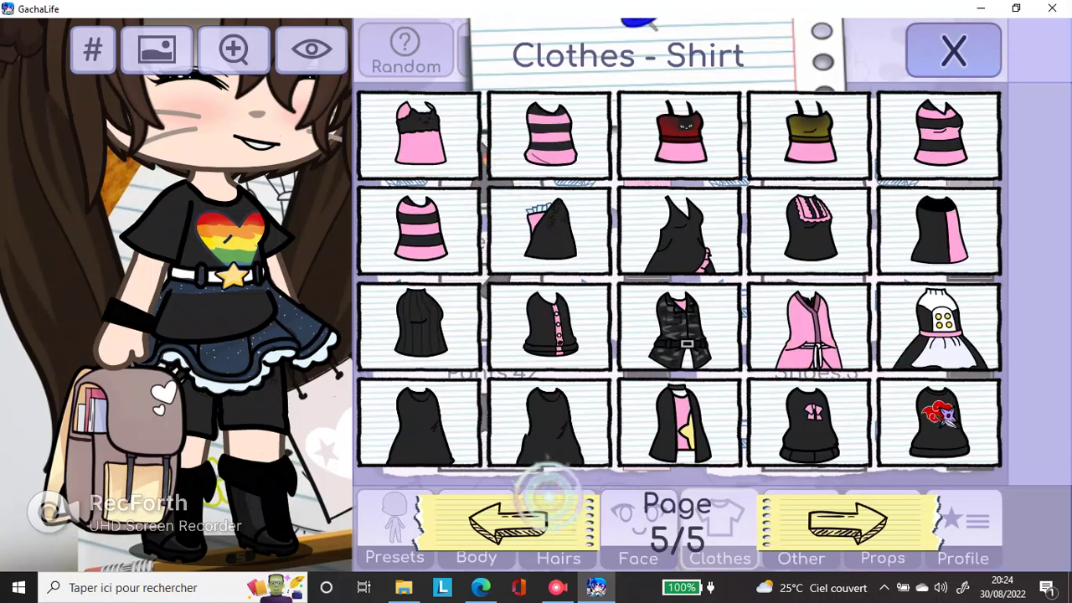
click(791, 136)
click(955, 48)
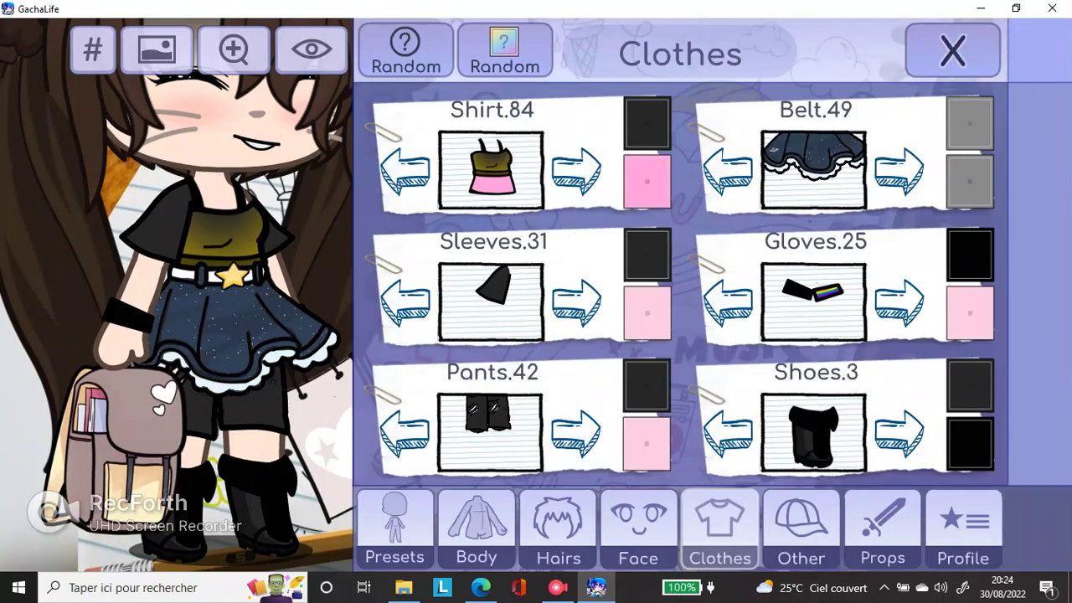
Set the second colour of the strappy top and its sleeves to black
click(645, 180)
click(964, 330)
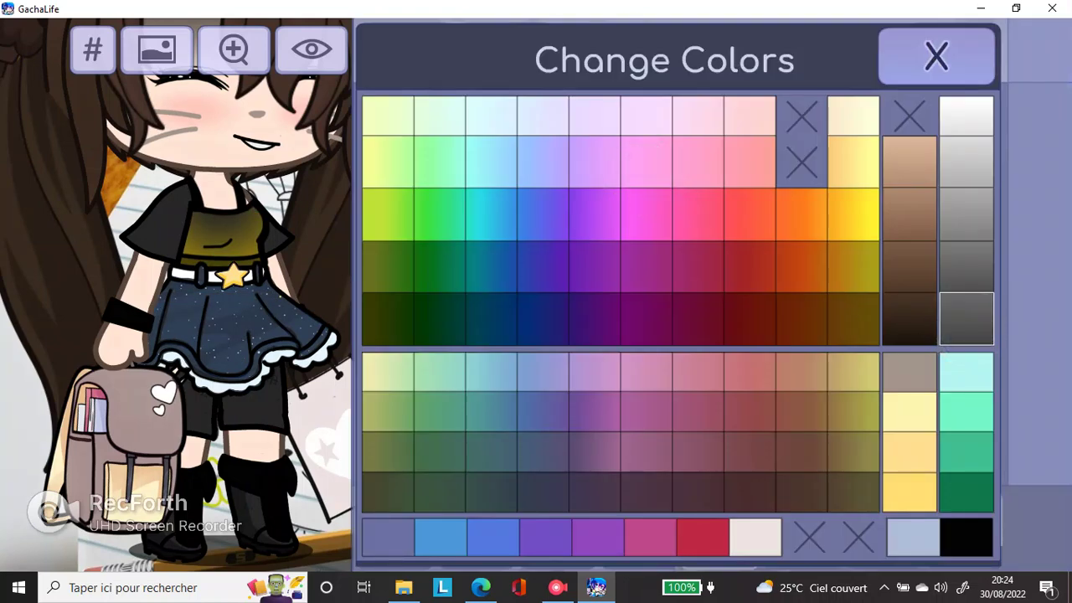
click(936, 56)
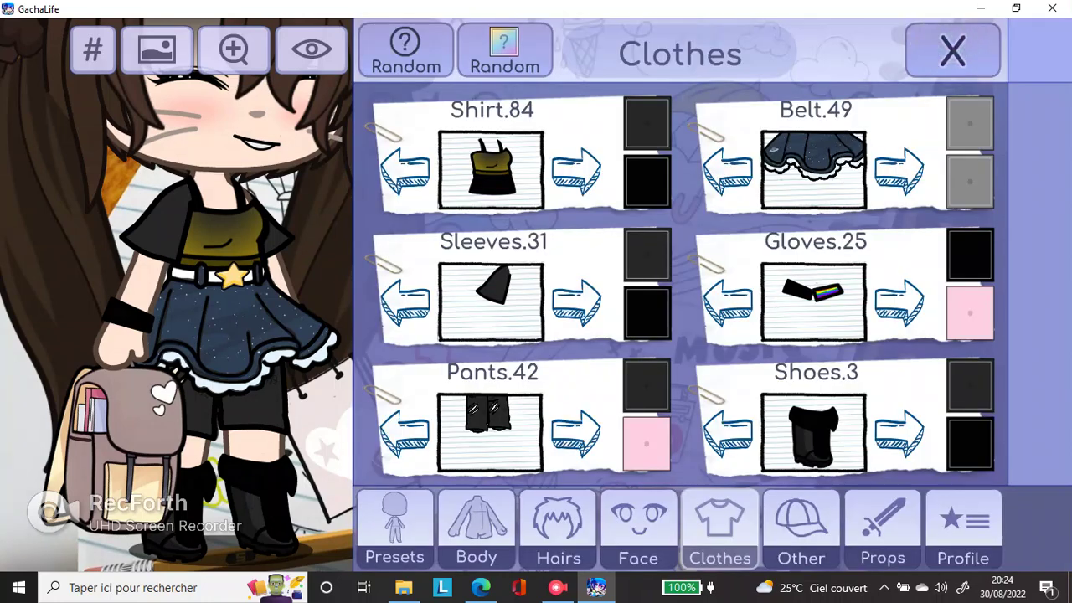
click(670, 209)
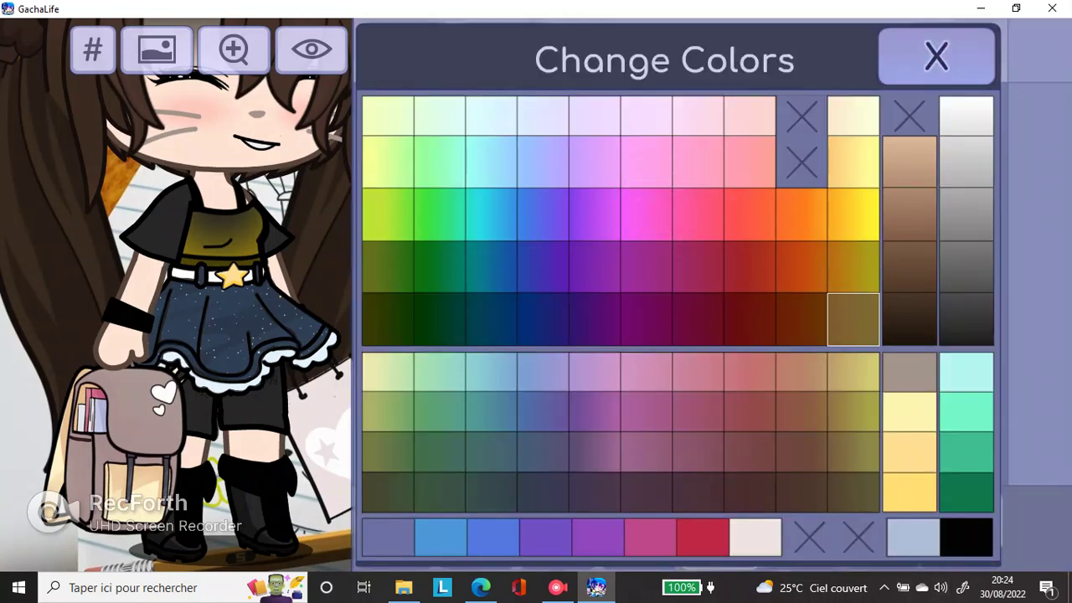
click(972, 533)
click(939, 54)
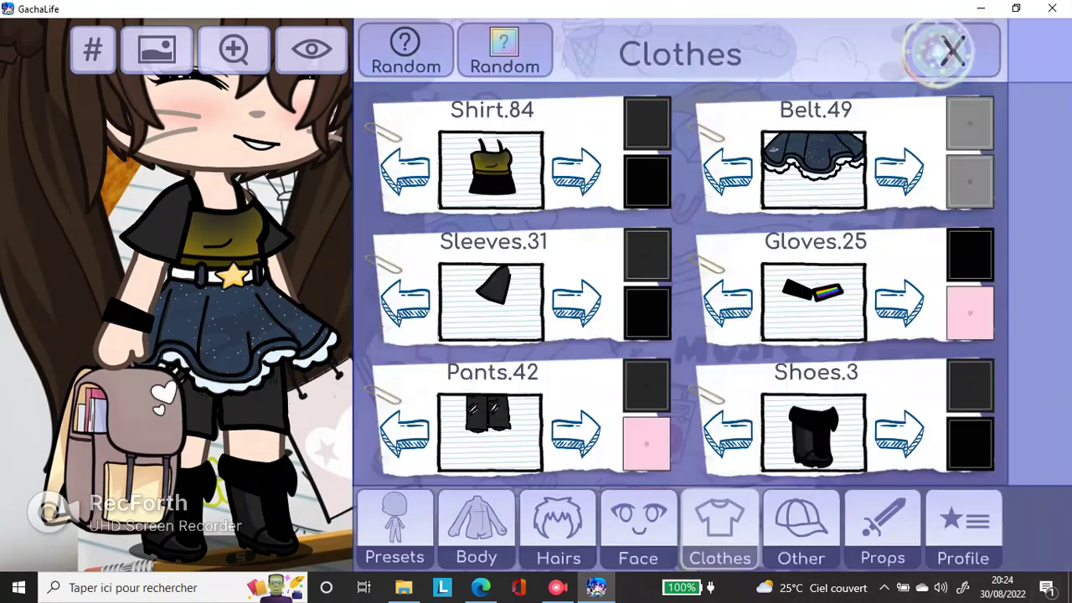
Change the sleeves to Sleeves 38, the short off-the-shoulder ones
click(471, 318)
click(848, 523)
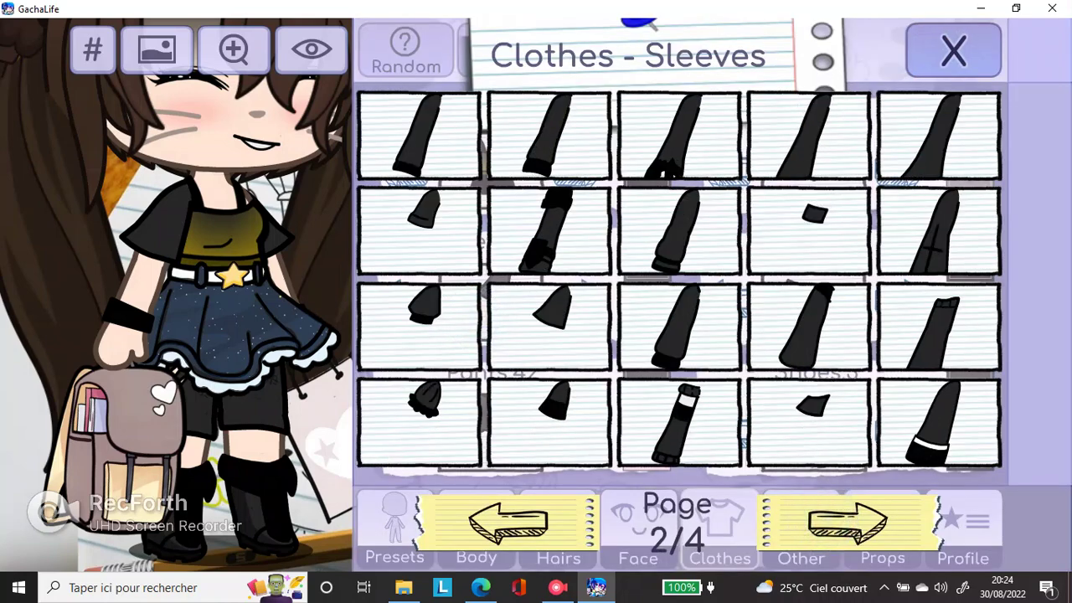
click(809, 419)
click(953, 51)
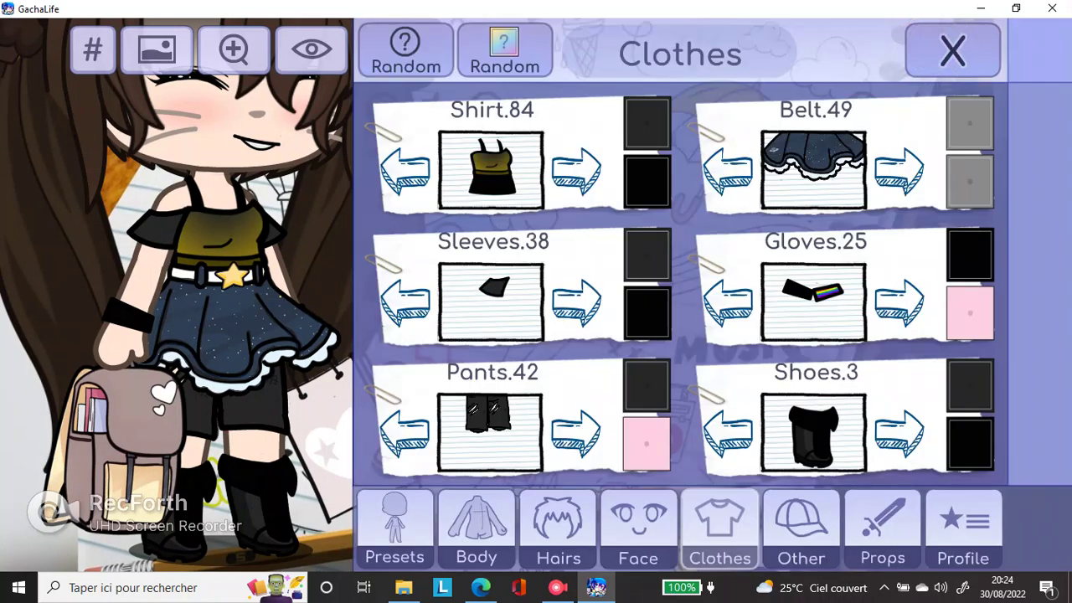
Try dark reds, purple and magenta as the main colour of the top and sleeves
click(647, 124)
click(750, 372)
click(699, 319)
click(749, 319)
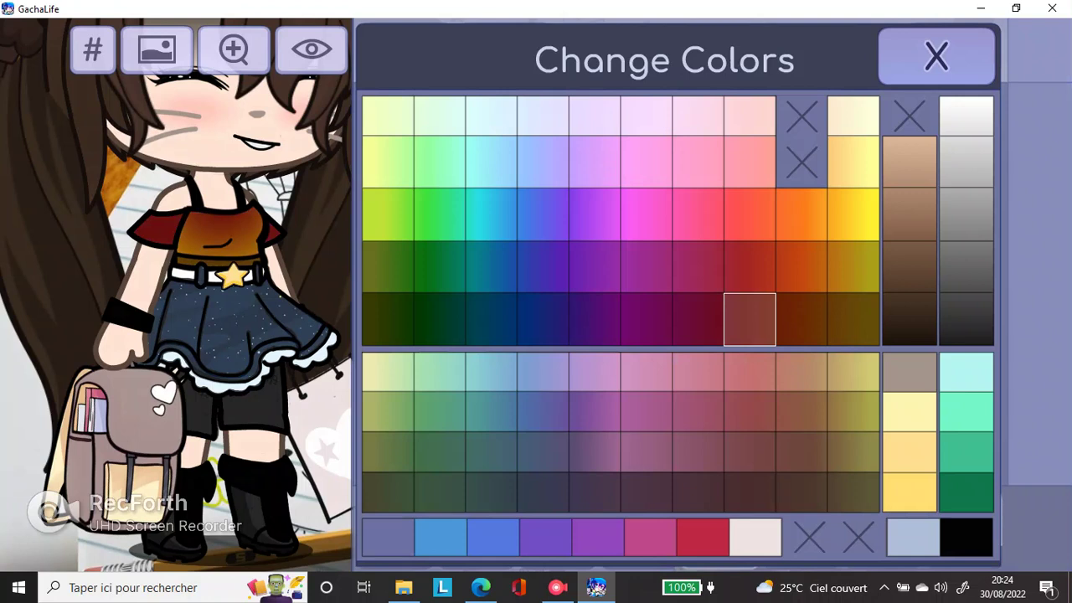
click(646, 266)
click(698, 267)
Try dark ochre, darkest grey, the mint and green shades, black, olive and dark red on the top, ending on muted yellow
click(854, 320)
click(967, 320)
click(967, 411)
click(967, 452)
click(967, 493)
click(967, 536)
click(966, 452)
click(966, 371)
click(967, 411)
click(853, 411)
click(749, 319)
click(854, 319)
click(854, 371)
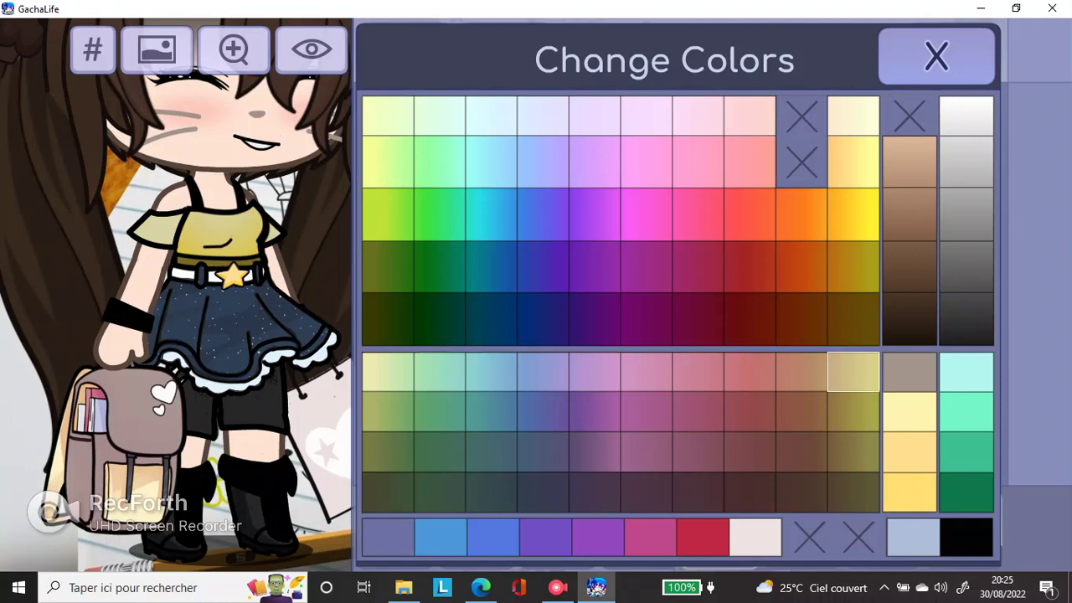
Compare taupe, muted orange and muted yellow on the top and sleeves, ending on muted yellow
click(909, 371)
click(854, 371)
click(802, 371)
click(853, 371)
click(801, 371)
click(853, 371)
click(802, 371)
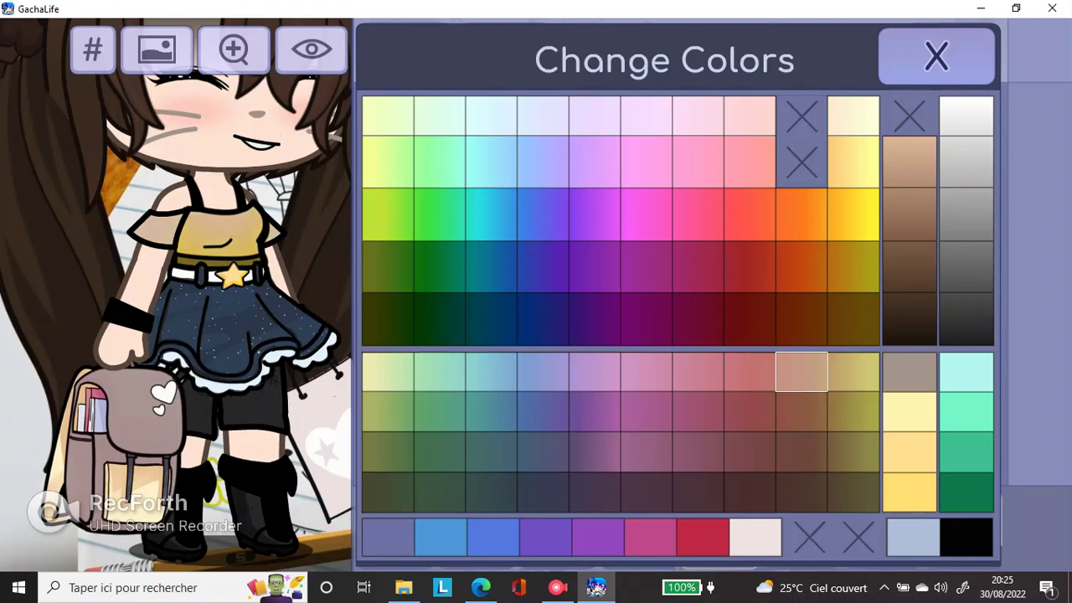
click(853, 371)
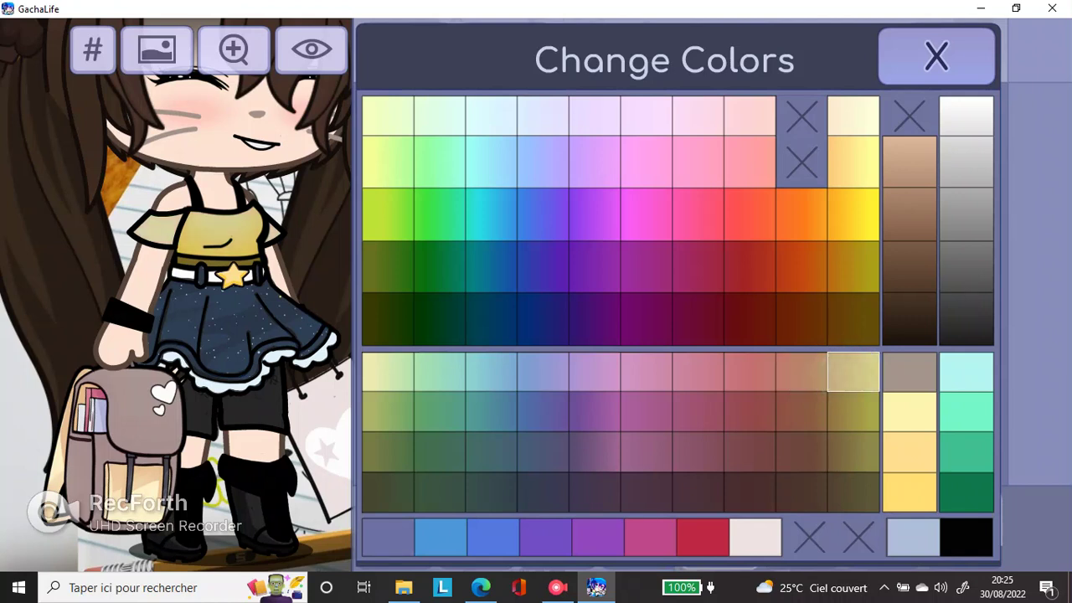
Try muted salmon, rose pink, mauve and lilac as the main colour of the top and sleeves
click(750, 371)
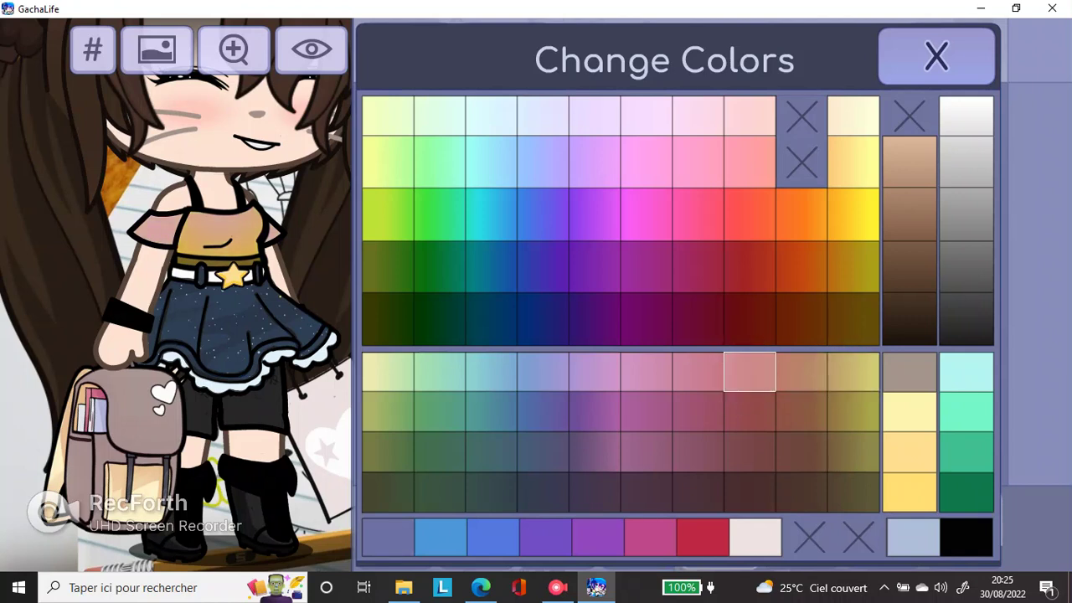
click(699, 377)
click(737, 376)
click(696, 368)
click(638, 369)
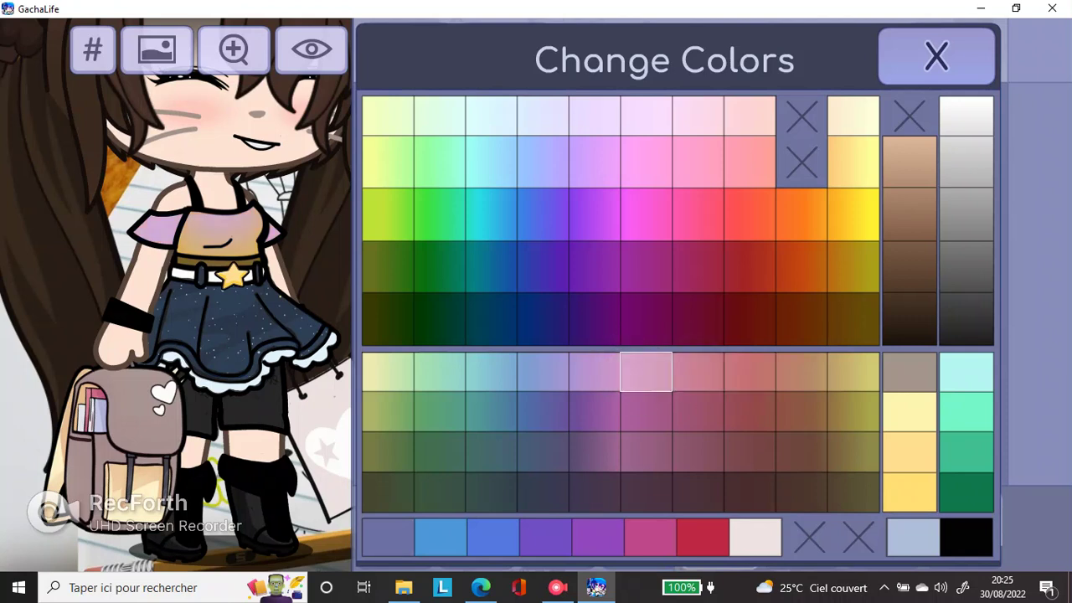
click(593, 374)
click(614, 374)
click(640, 376)
click(650, 377)
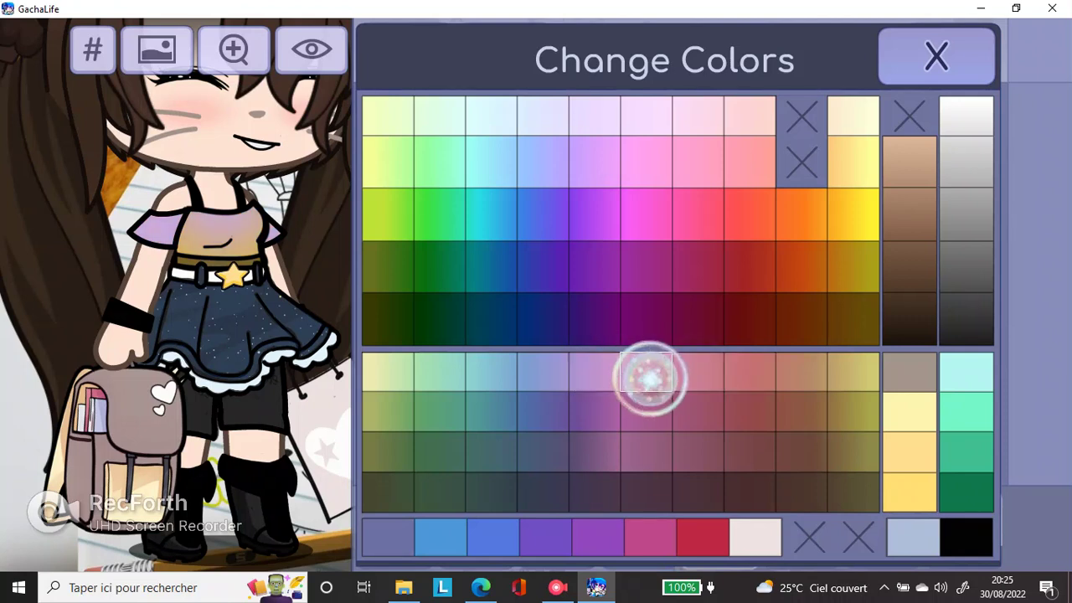
Compare muted rose, salmon, orange-beige and yellow on the top and sleeves, ending on muted salmon pink
click(697, 375)
click(751, 371)
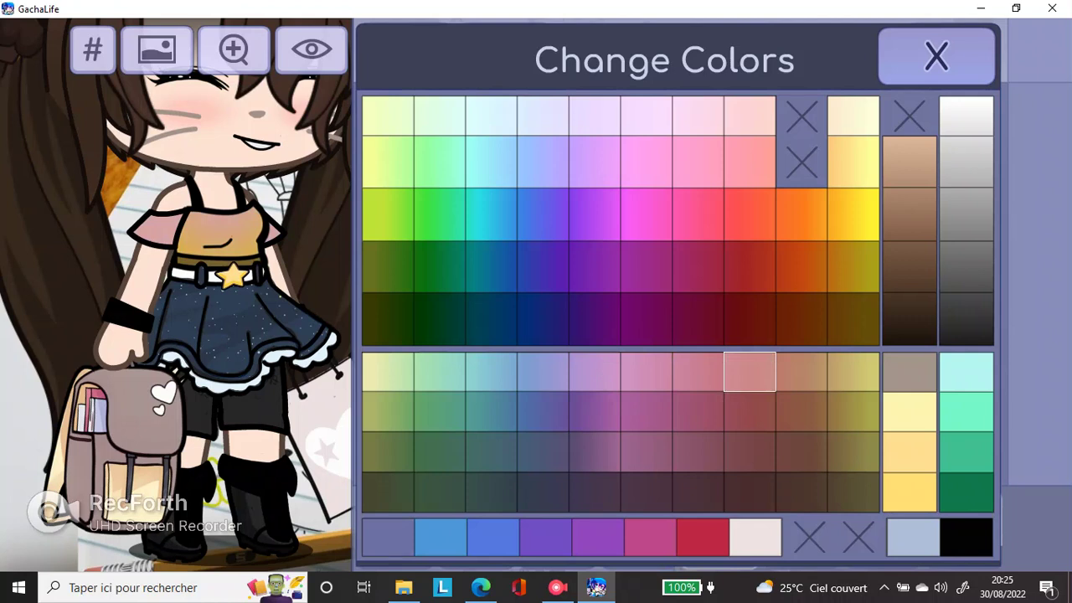
click(805, 372)
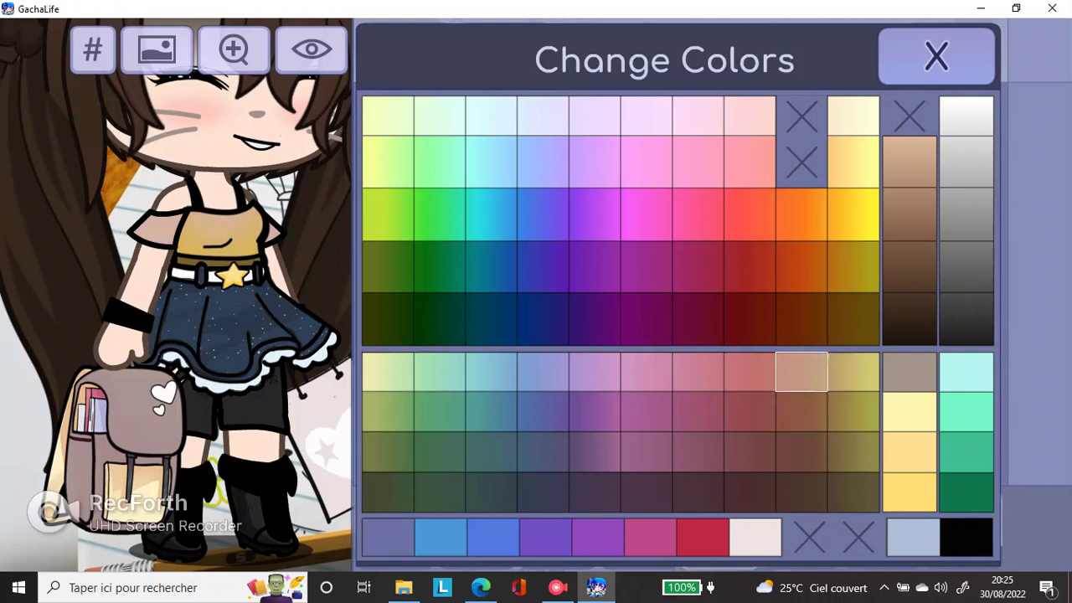
click(854, 371)
click(800, 374)
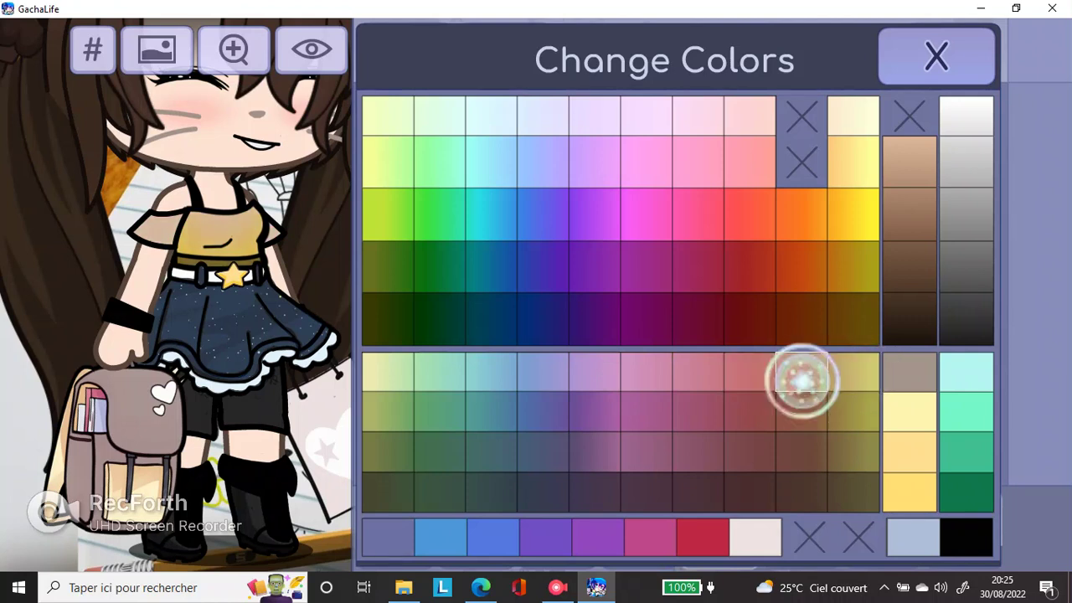
click(859, 376)
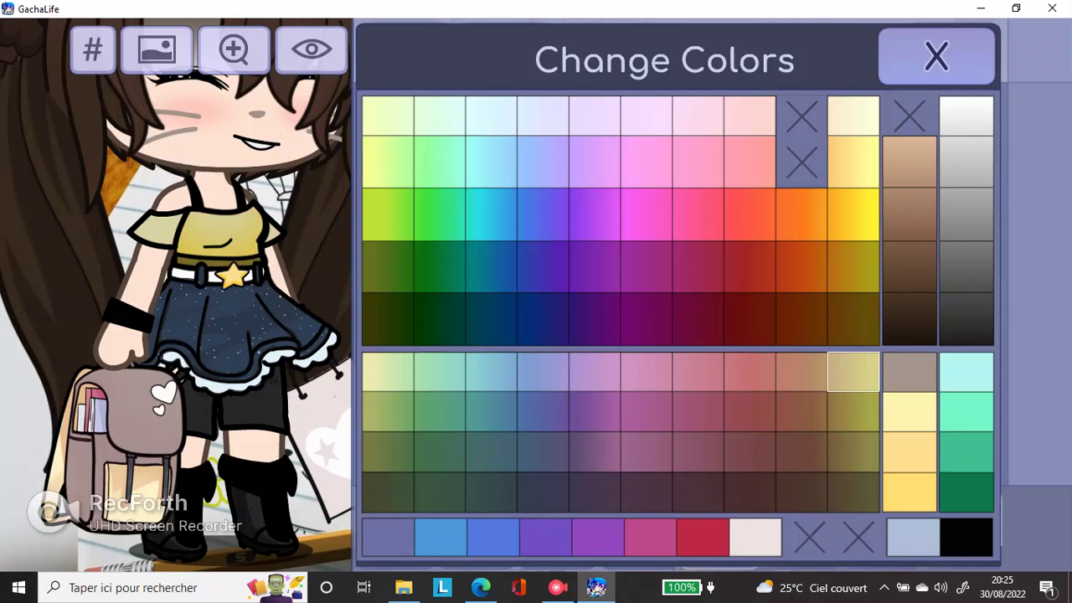
click(767, 373)
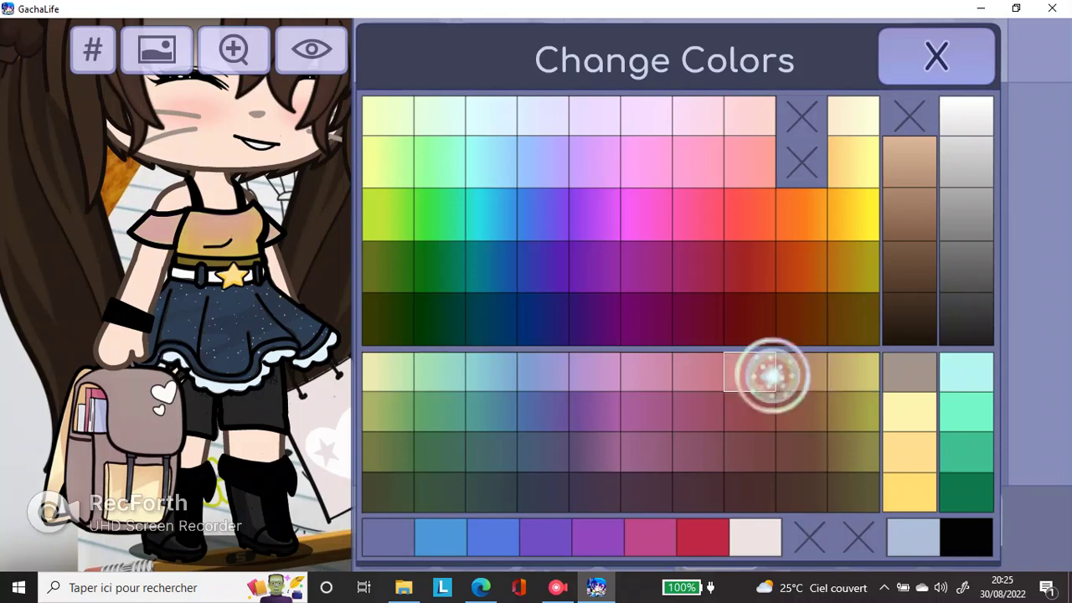
click(936, 56)
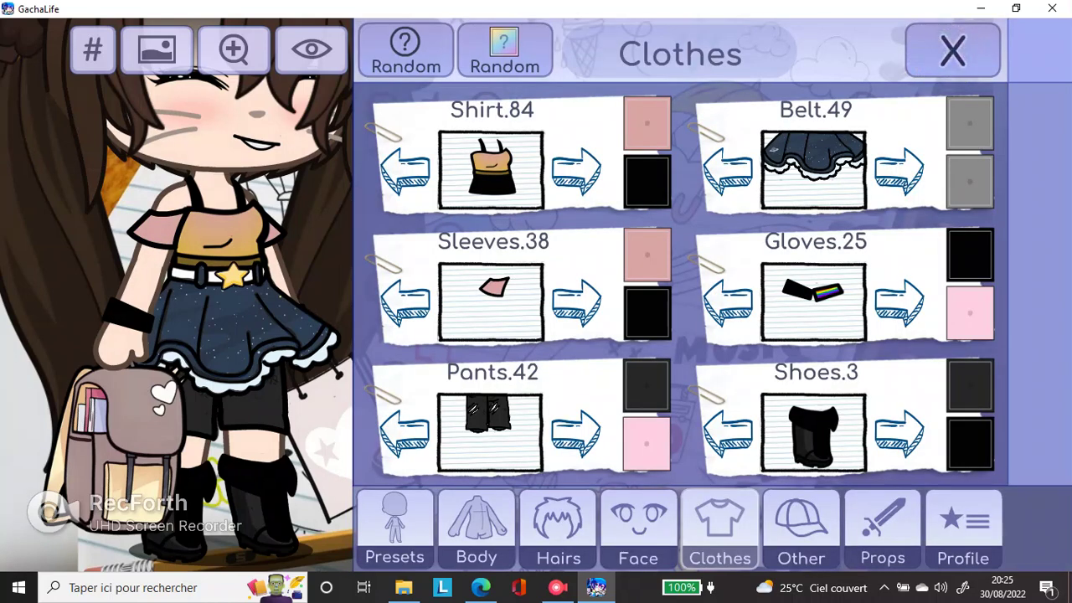
Change the main colour of the top to muted rose pink
click(642, 114)
click(698, 366)
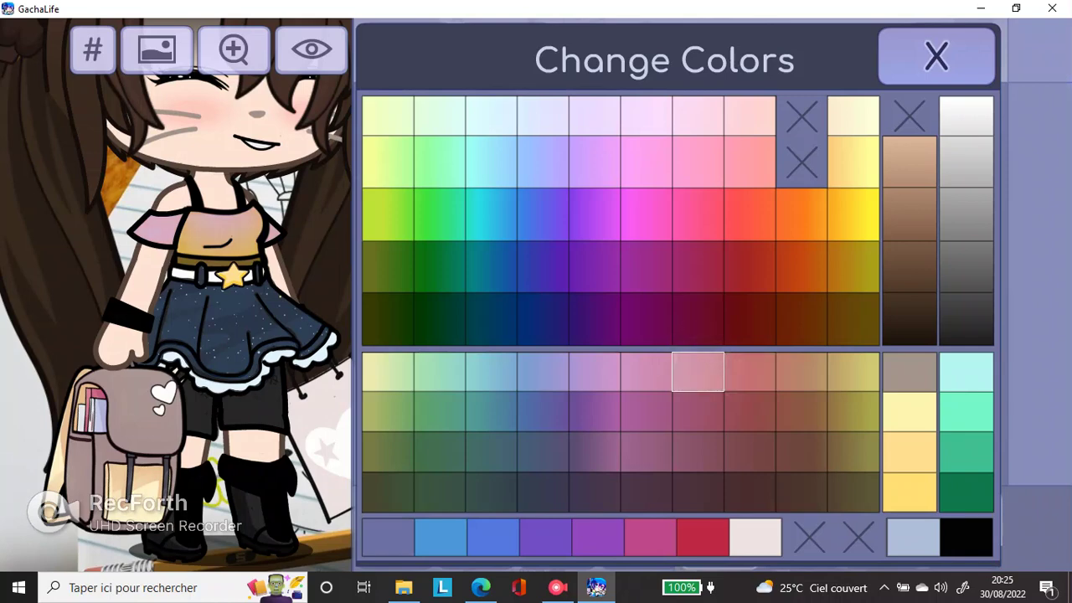
click(936, 56)
Try muted salmon, yellow, brown and pale peach on the sleeves alone, ending on muted beige
click(649, 248)
click(761, 367)
click(798, 384)
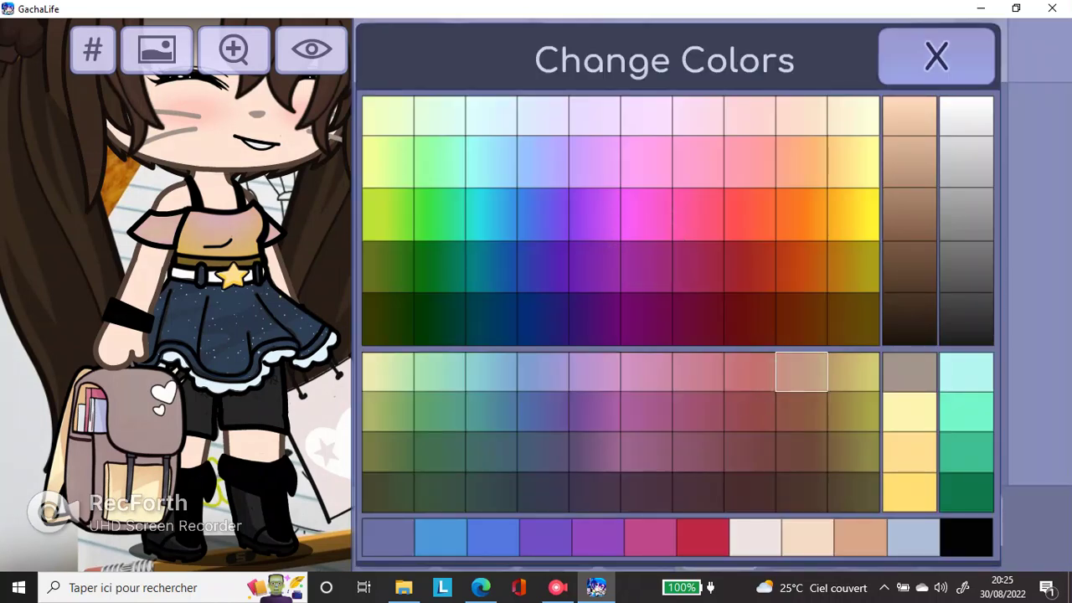
click(864, 374)
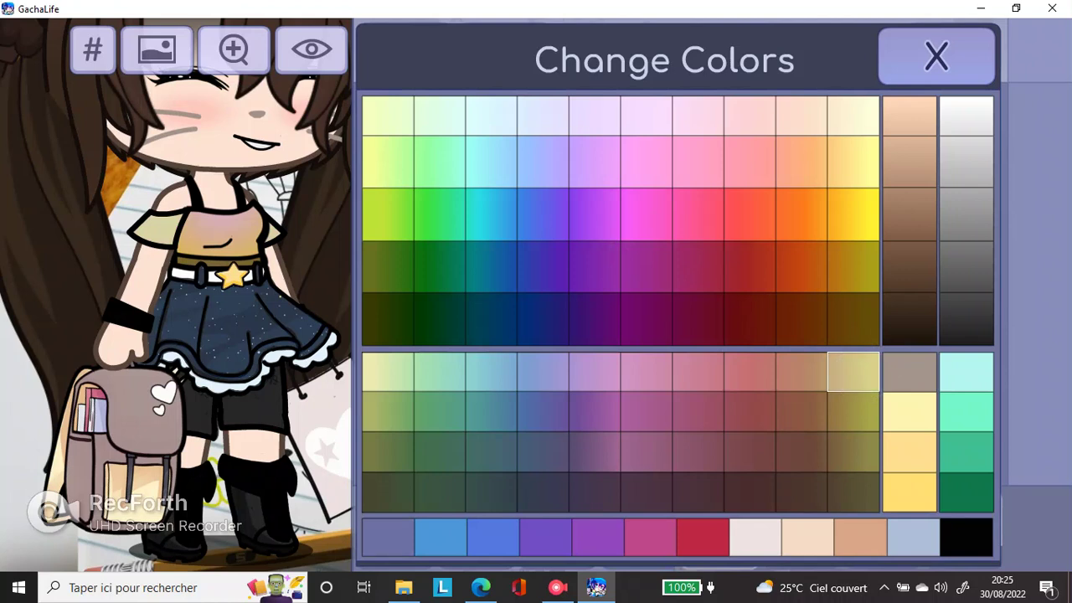
click(803, 367)
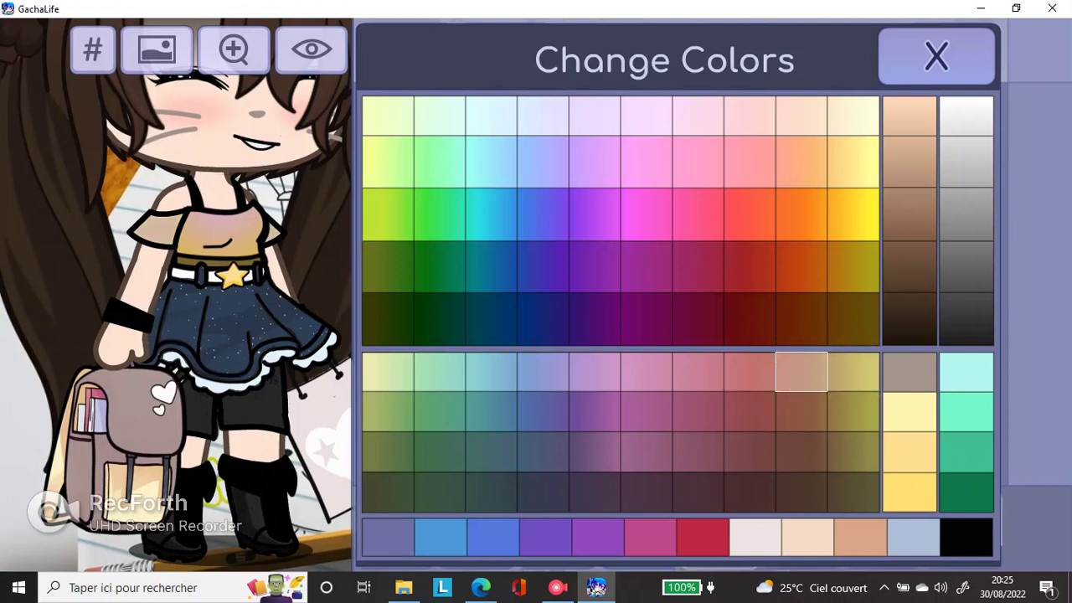
click(804, 407)
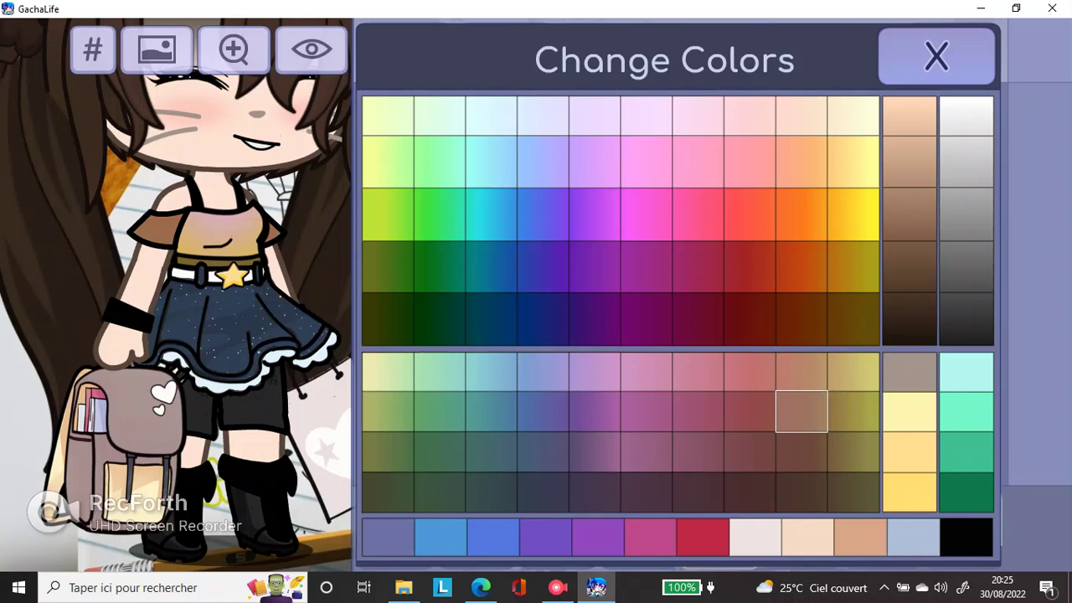
click(802, 381)
click(798, 115)
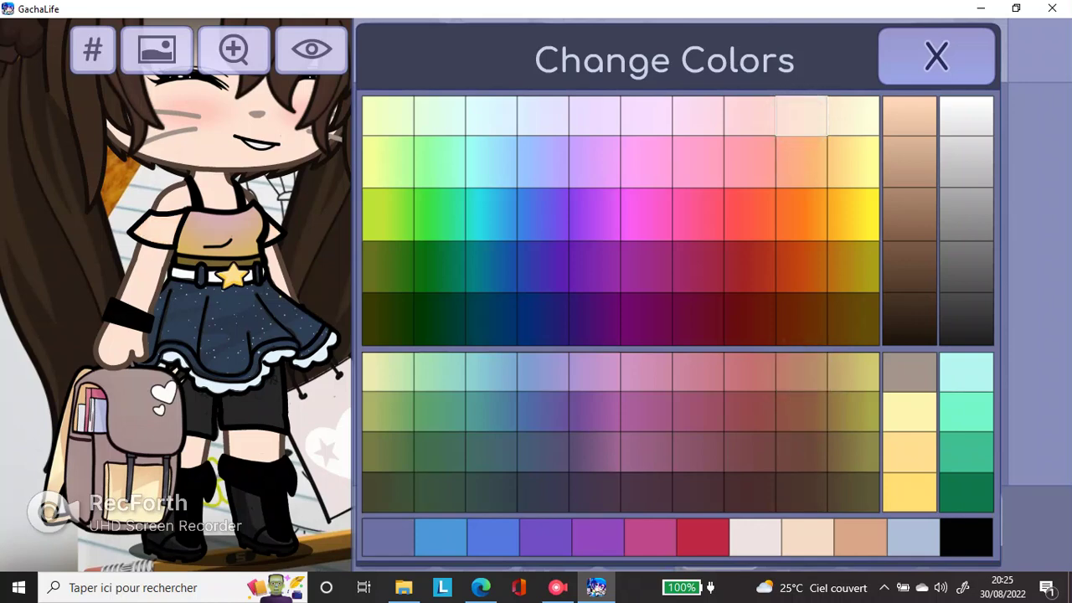
click(802, 371)
click(936, 56)
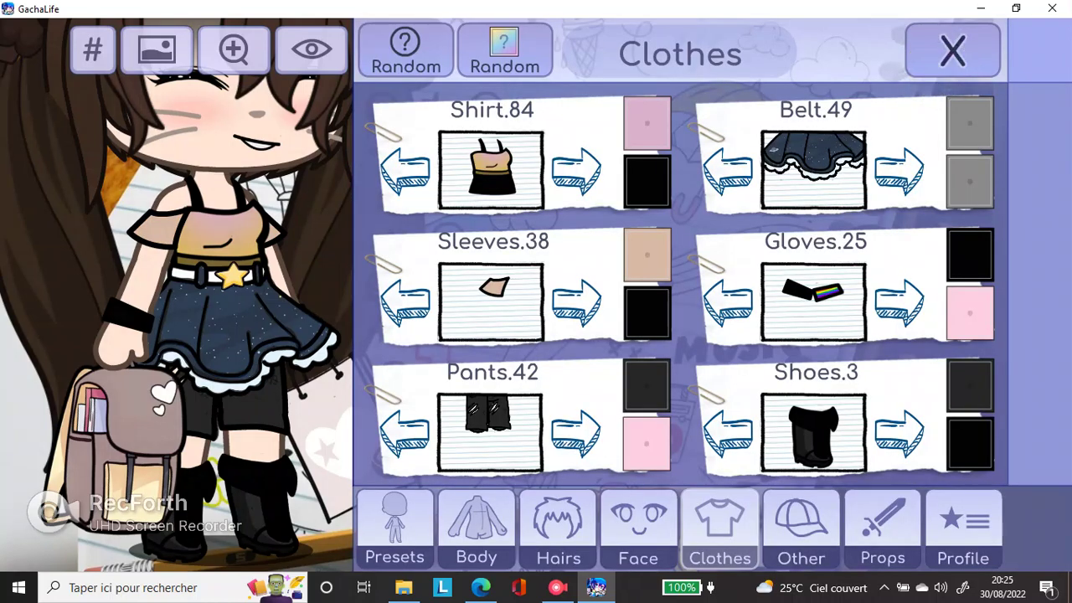
Change the main colour of the top to the same muted beige as the sleeves
click(647, 123)
click(809, 376)
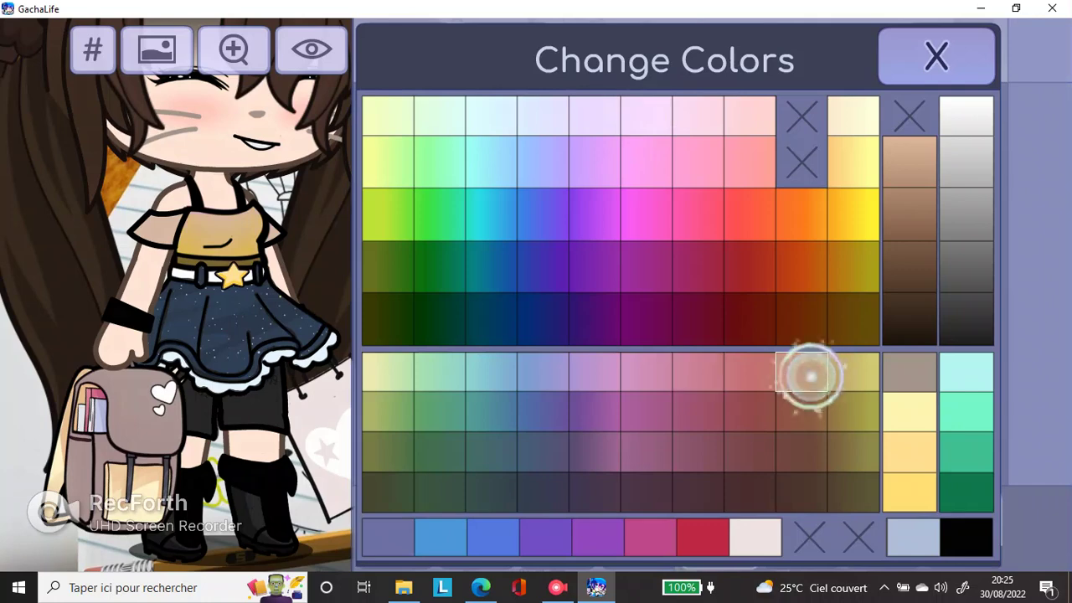
click(925, 50)
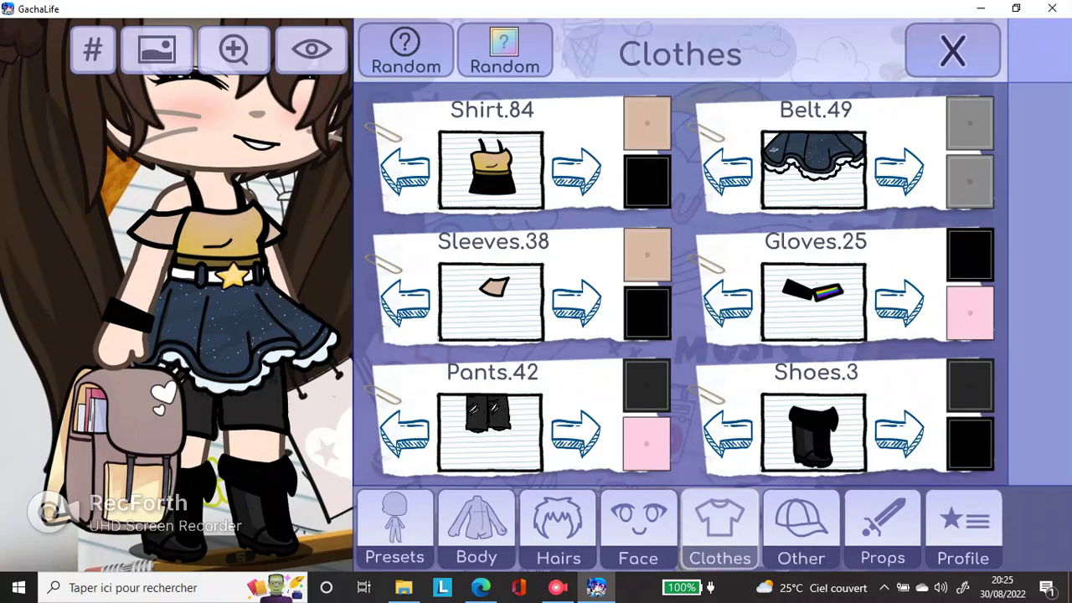
Replace the black pants with Pants 51, the fishnet stockings held by garters
click(647, 385)
click(930, 50)
click(490, 429)
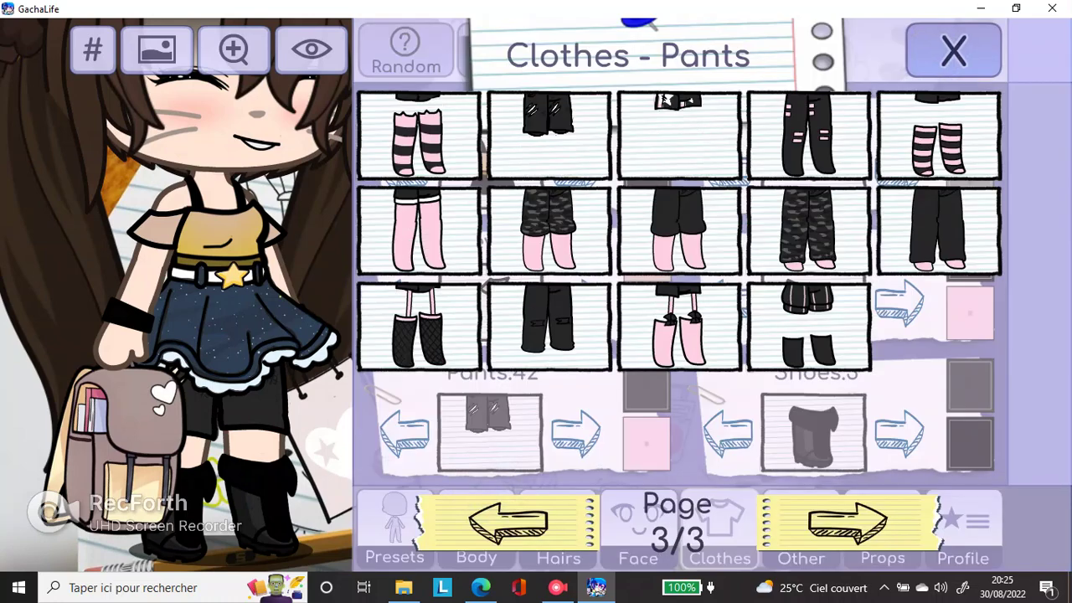
click(419, 326)
click(953, 50)
Recolour the fishnet stockings, setting both their main and secondary colours to muted beige
click(647, 385)
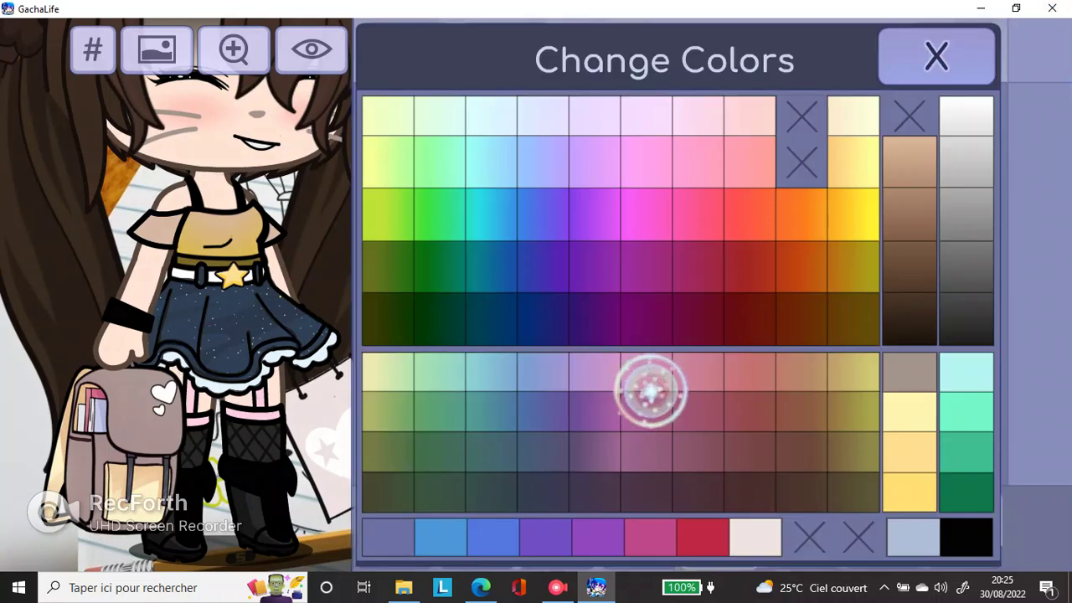
click(804, 368)
click(930, 51)
click(646, 443)
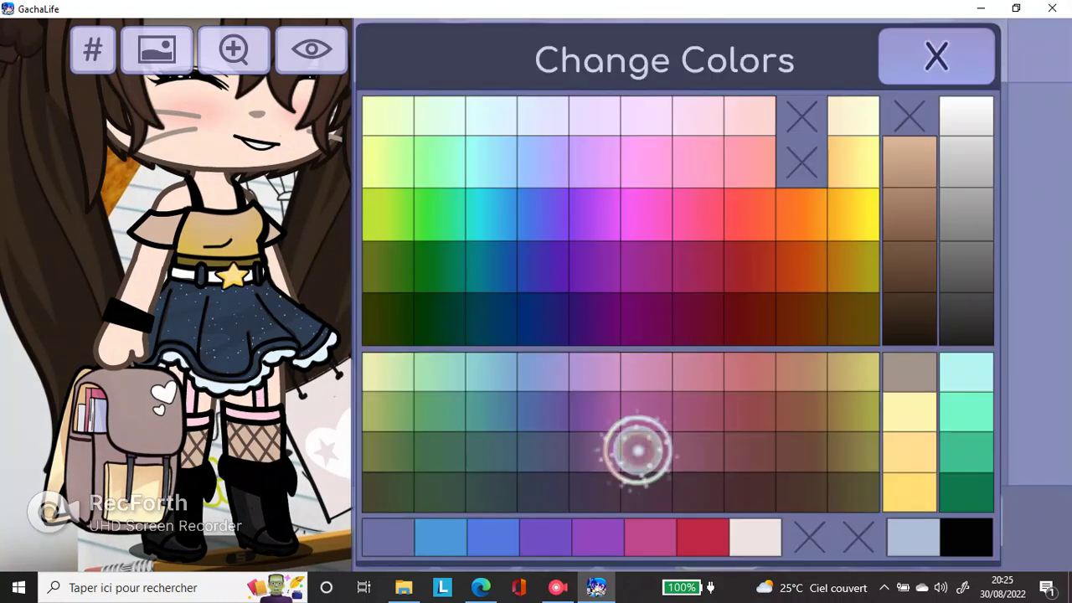
click(805, 370)
click(930, 50)
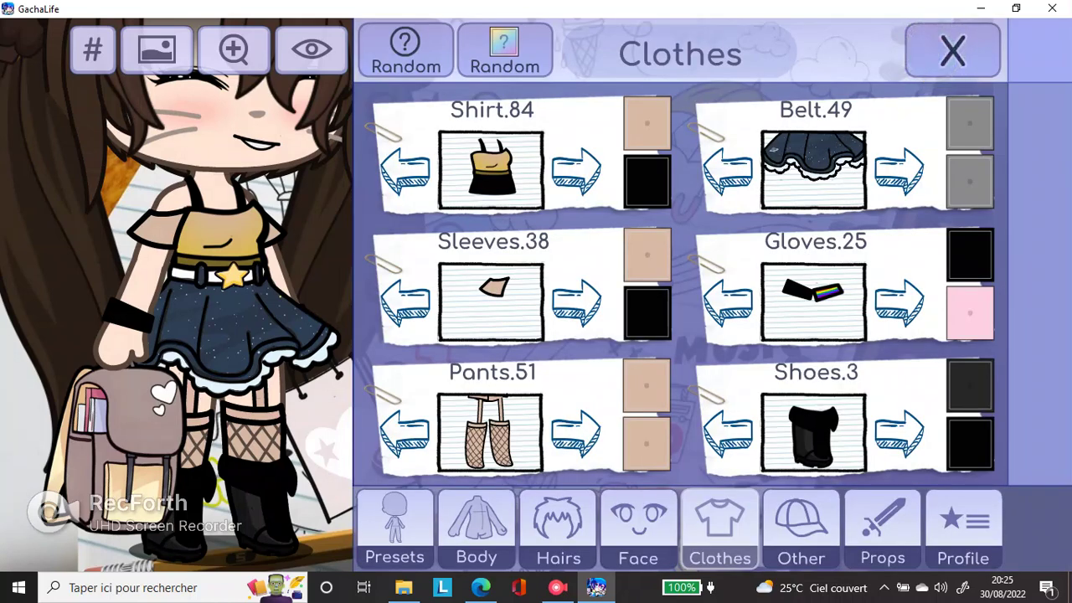
click(654, 400)
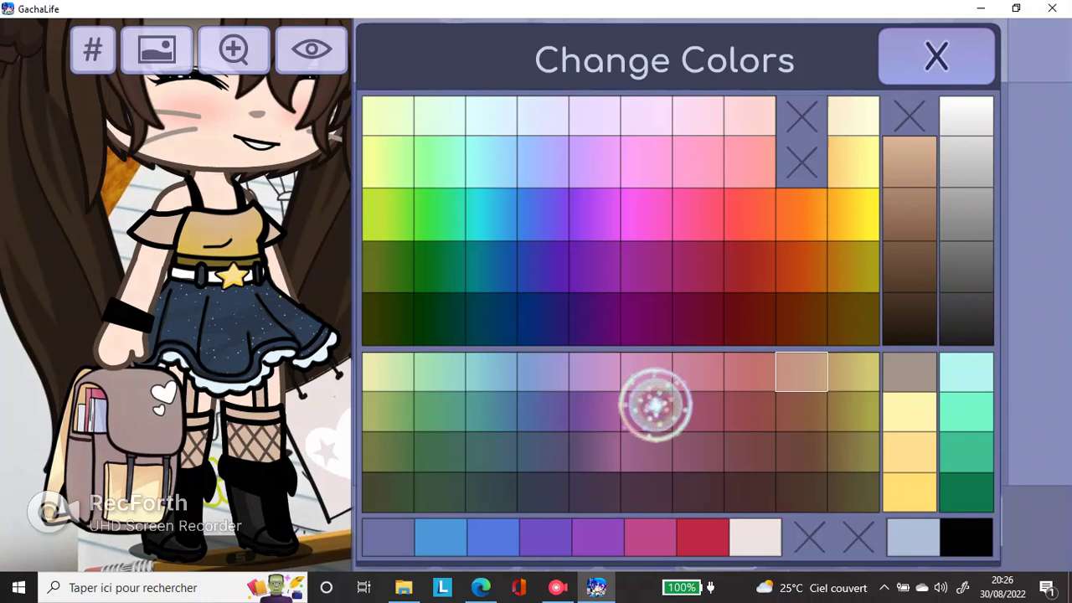
click(804, 115)
click(949, 58)
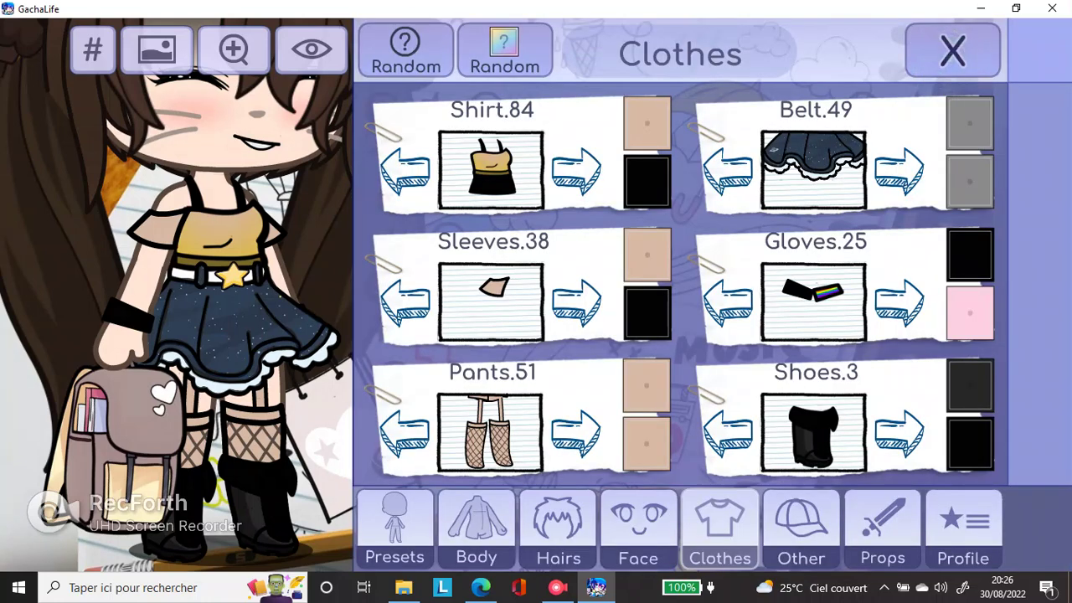
Compare pale peach and muted beige as the main colour of the starry skirt, ending on pale peach
click(973, 132)
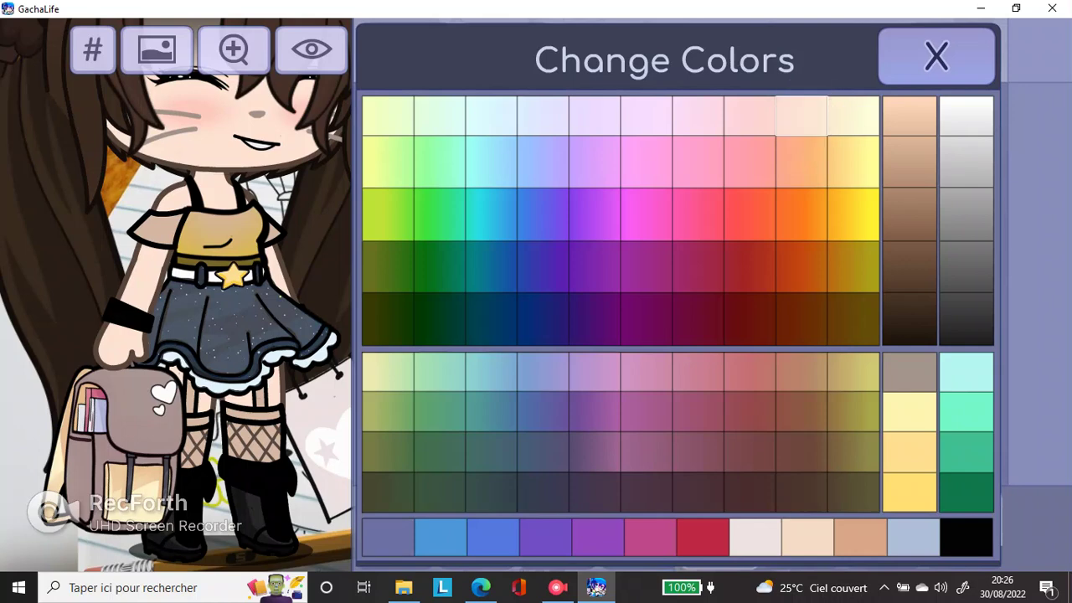
click(802, 371)
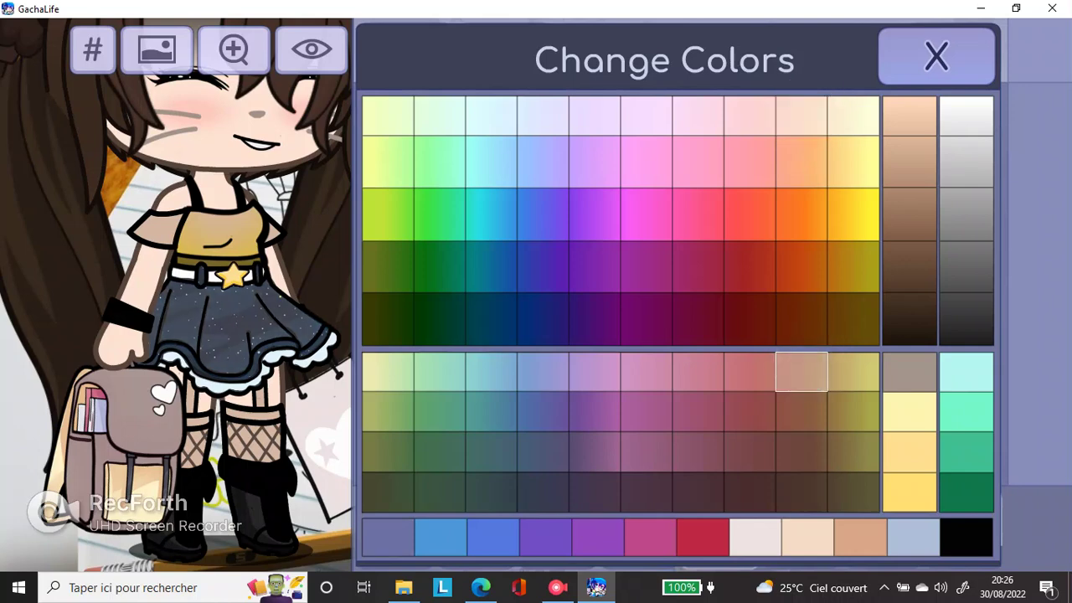
click(802, 114)
click(965, 68)
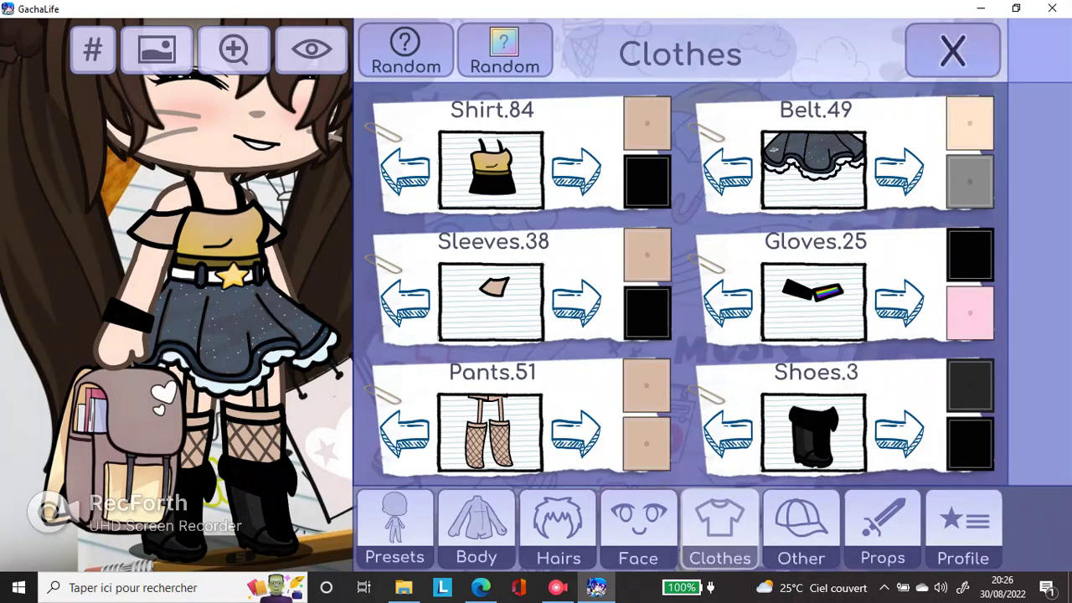
Try dark purple and muted blue on the starry skirt, ending on dark navy blue
click(970, 180)
click(647, 318)
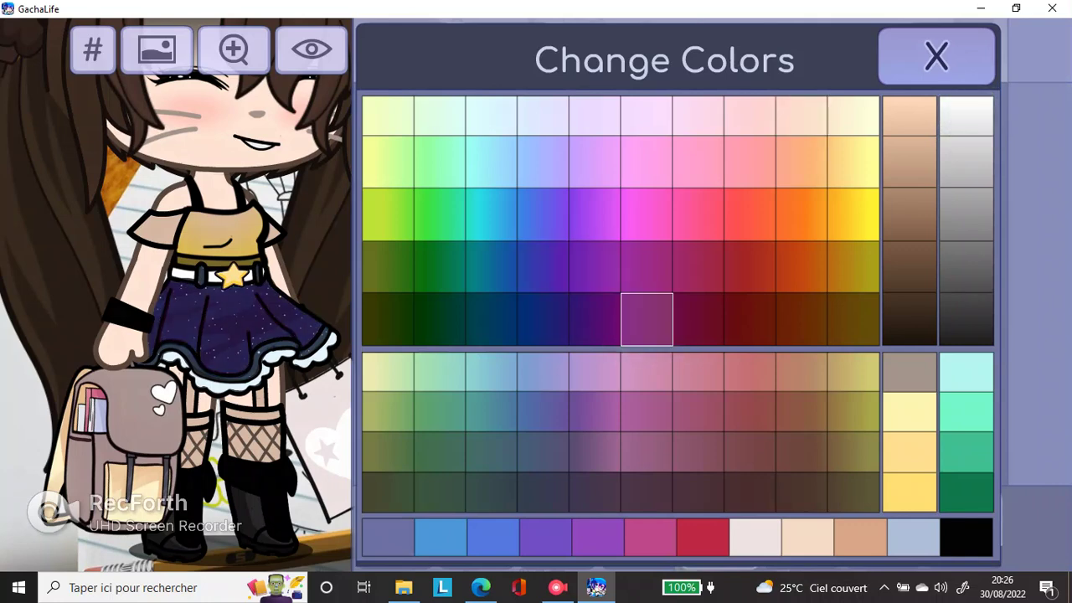
click(542, 318)
click(543, 372)
click(542, 319)
click(937, 56)
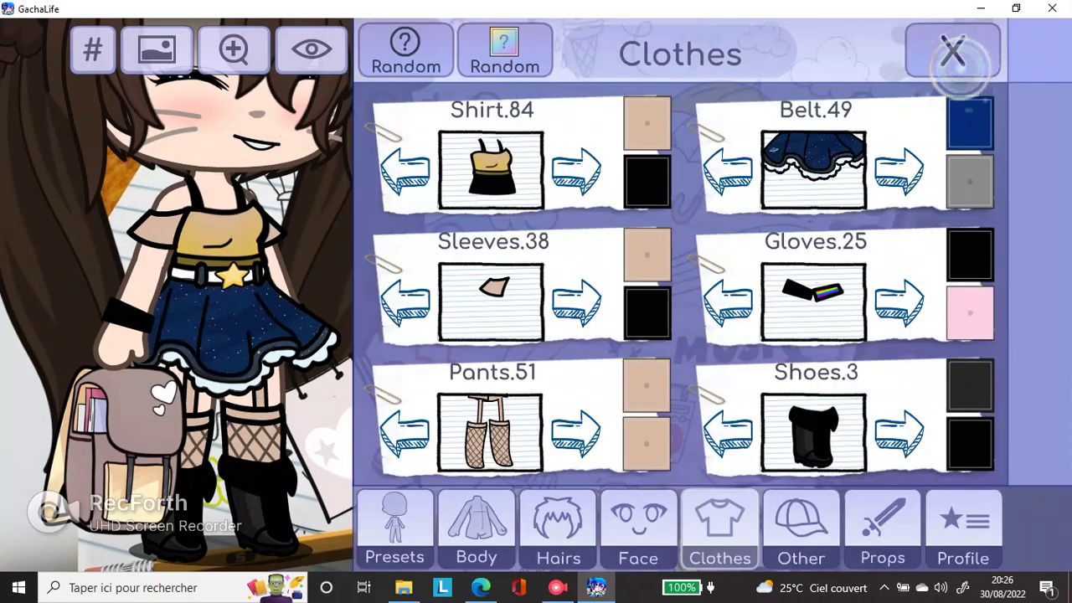
Change the main colour of the top and sleeves to dark navy blue
click(657, 134)
click(543, 319)
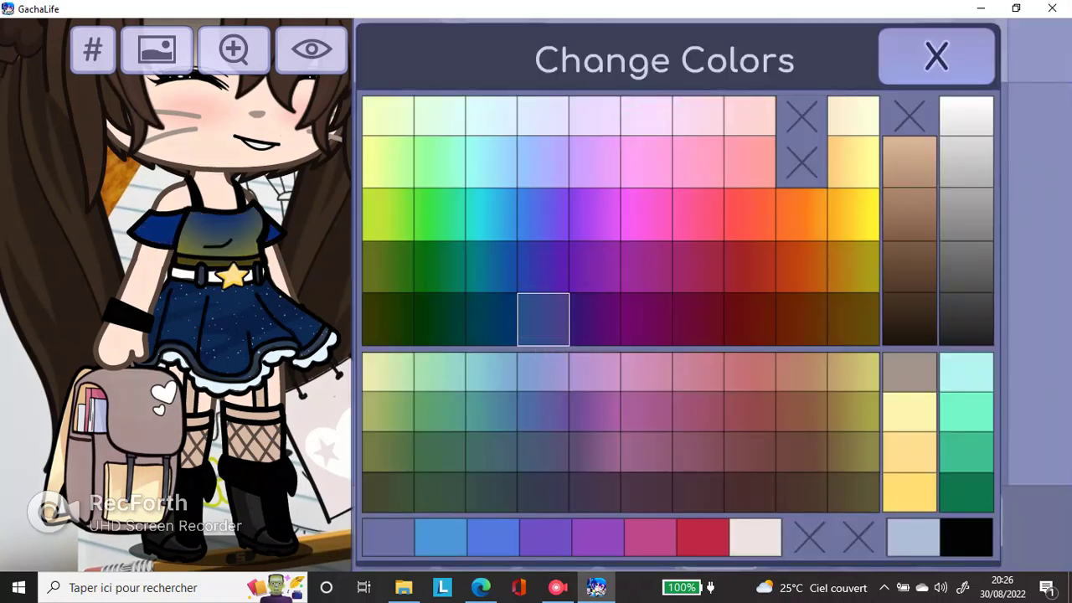
click(936, 56)
Change the main colour of the starry skirt to greyish taupe
click(970, 186)
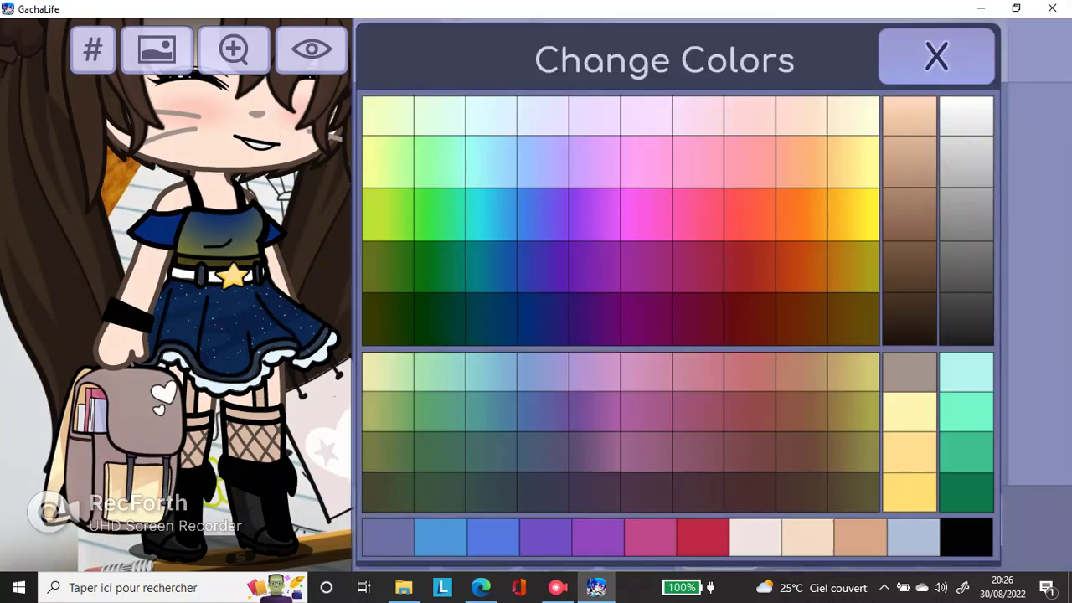
click(949, 79)
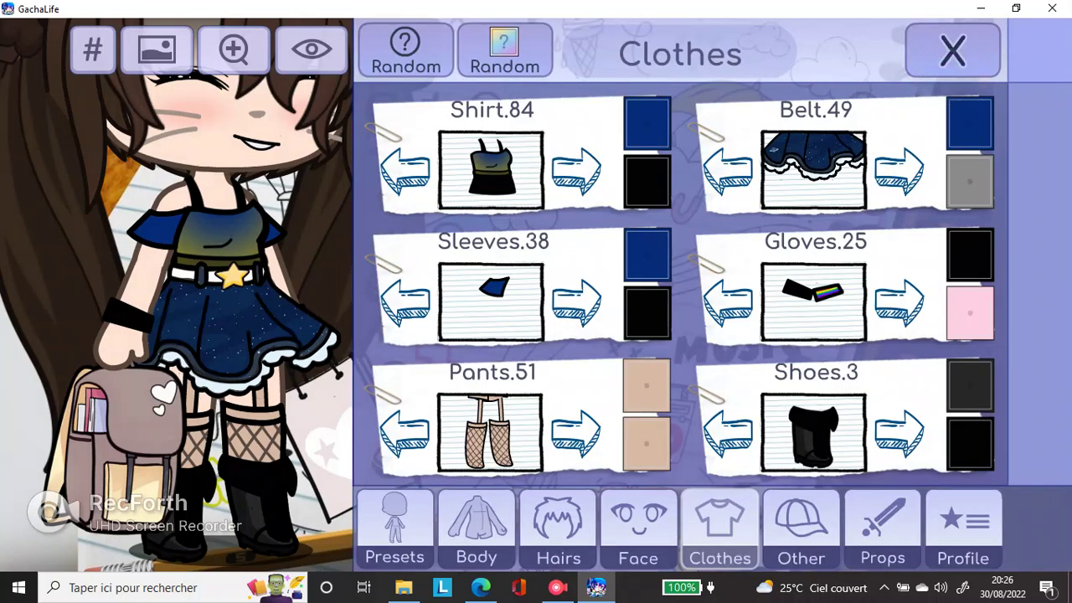
click(980, 122)
click(910, 372)
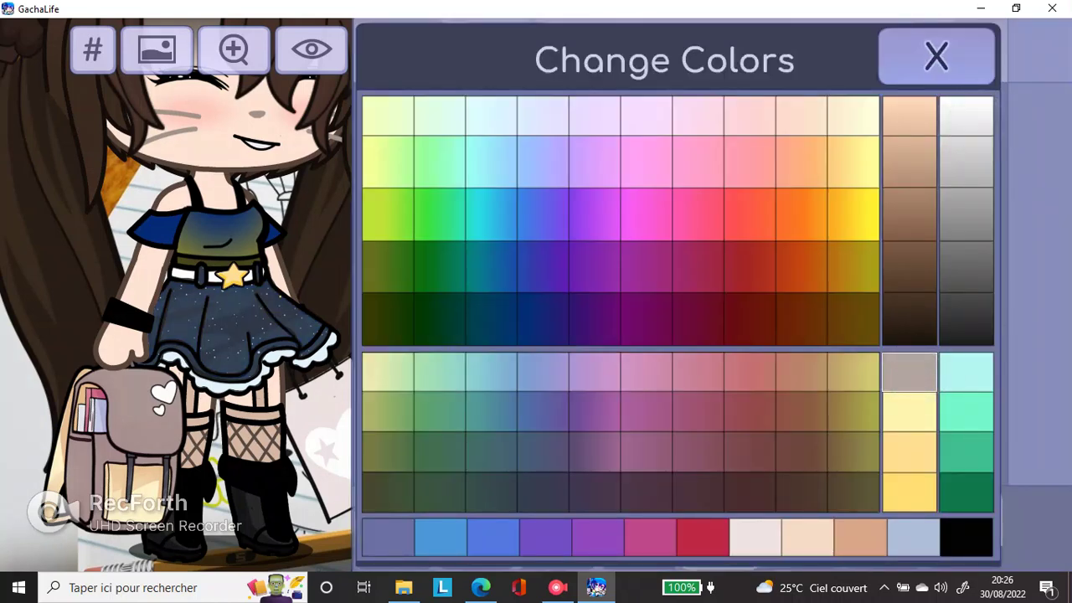
click(954, 48)
Try slate blue as the main colour of the top and sleeves
click(658, 137)
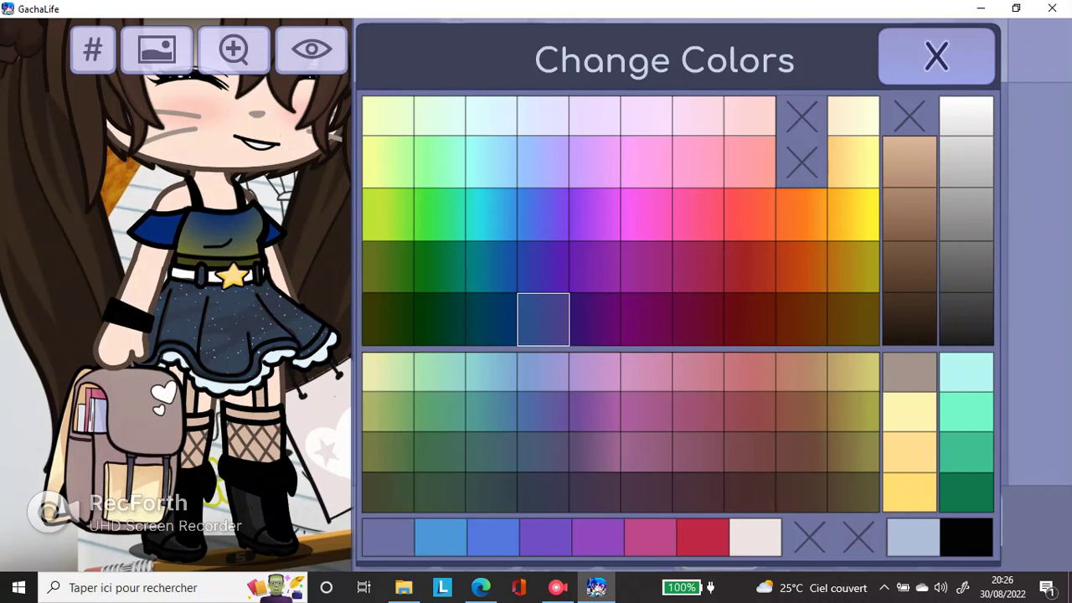
click(394, 539)
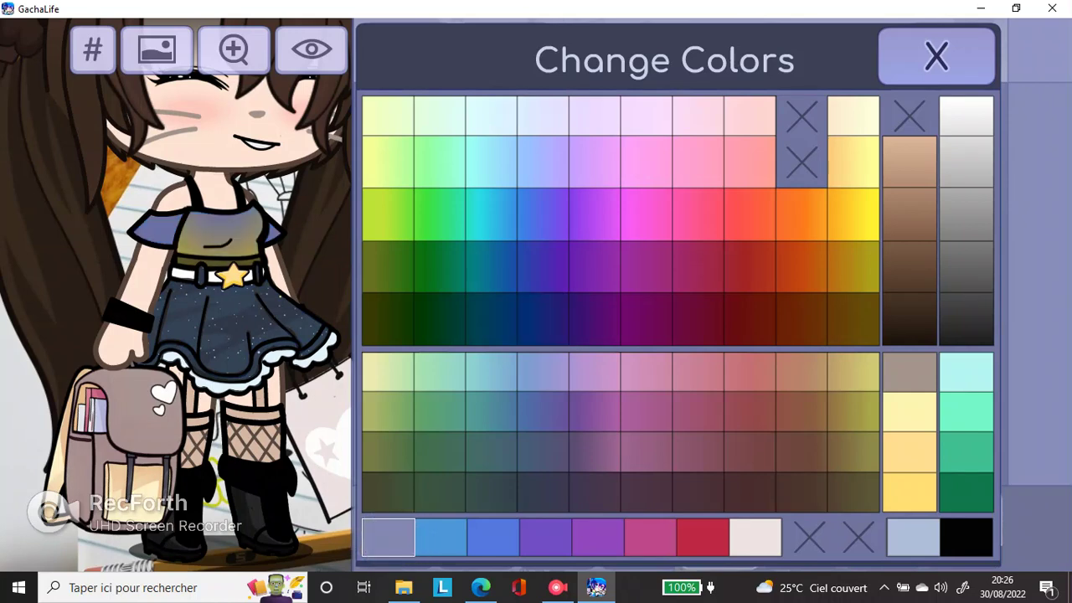
click(936, 56)
Switch the top to the cat-face Shirt.83 and set the main colour of top and sleeves to dark navy blue
click(408, 171)
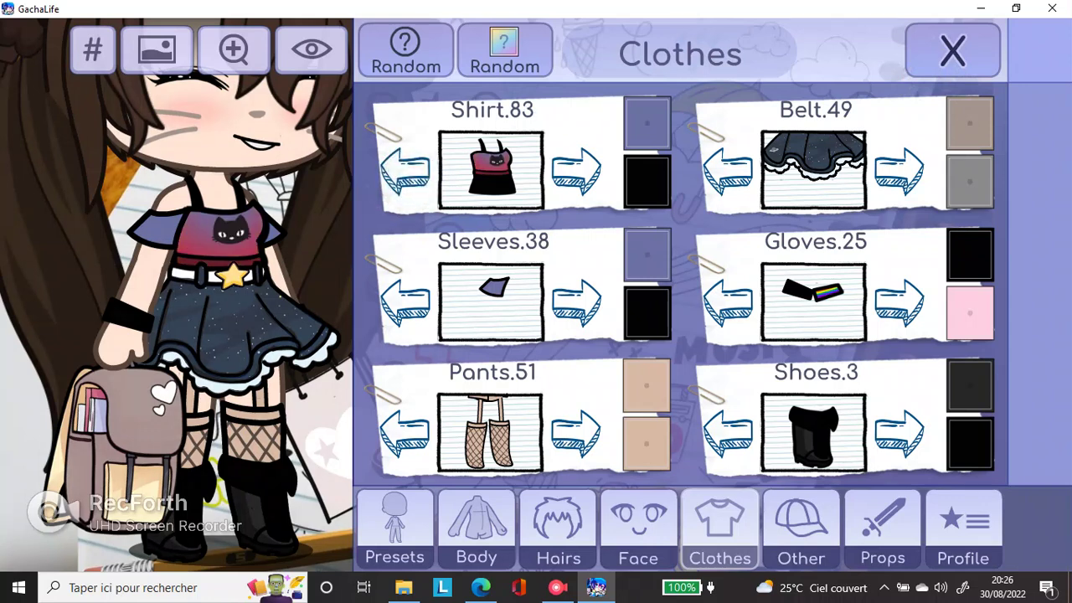
click(644, 134)
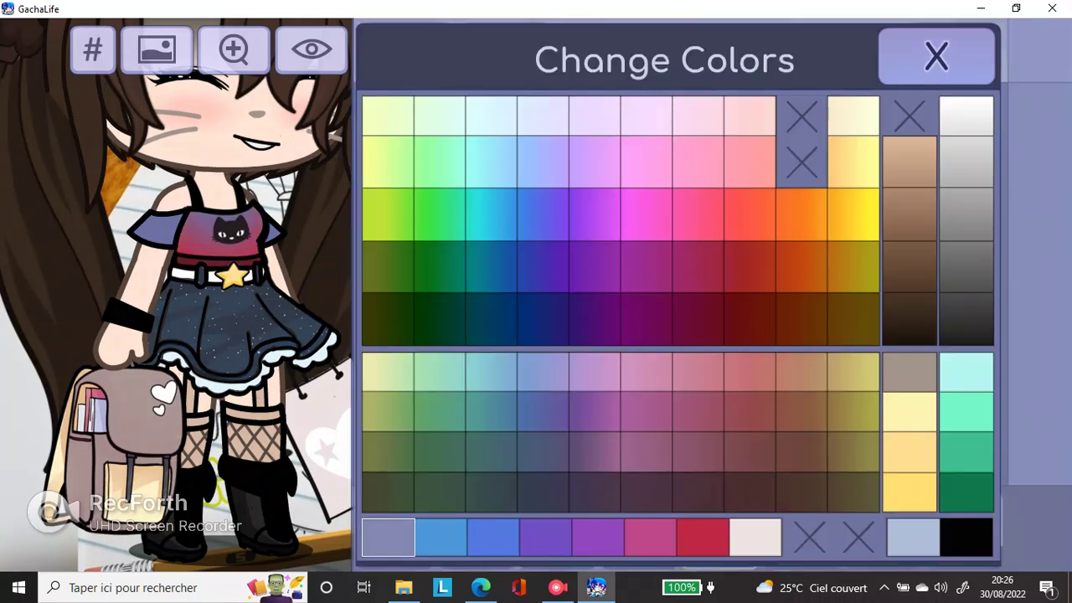
click(543, 319)
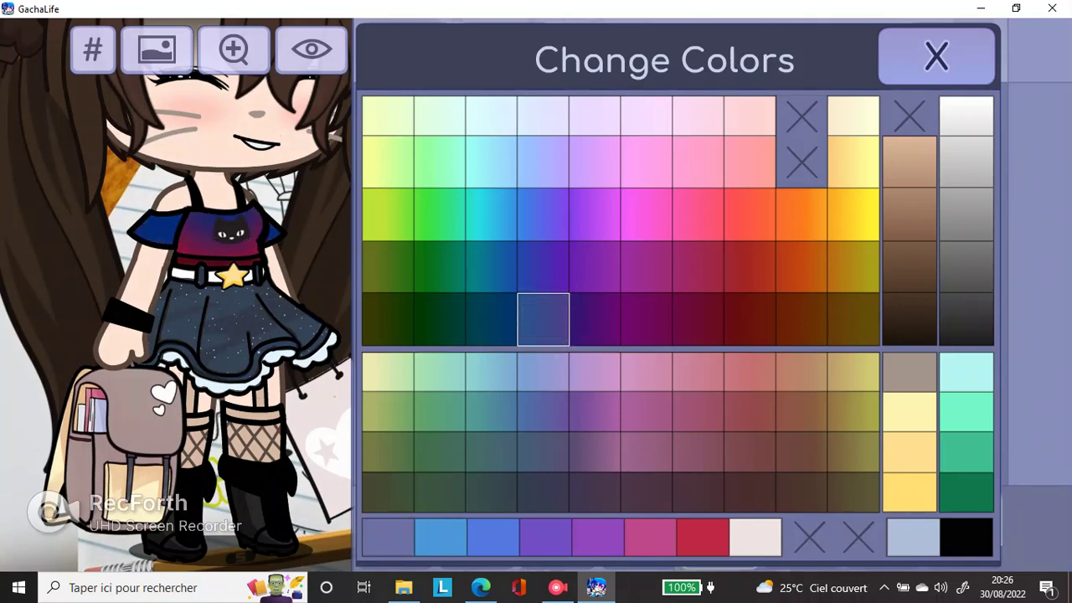
click(936, 56)
Set both the main and second colours of the starry skirt to dark navy blue
click(970, 123)
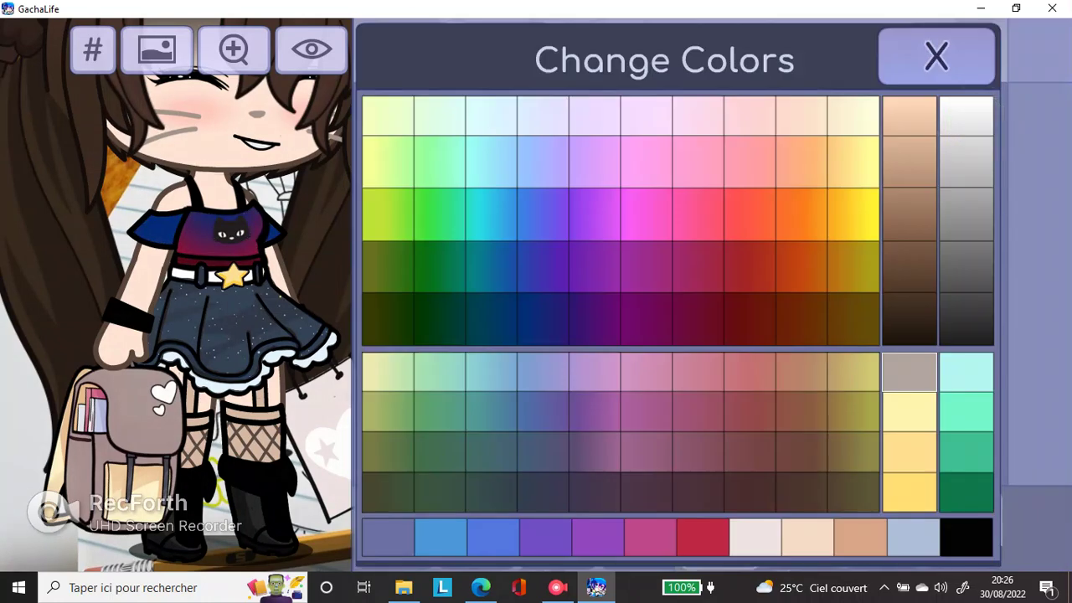
click(543, 319)
click(936, 56)
click(970, 181)
click(543, 318)
click(937, 56)
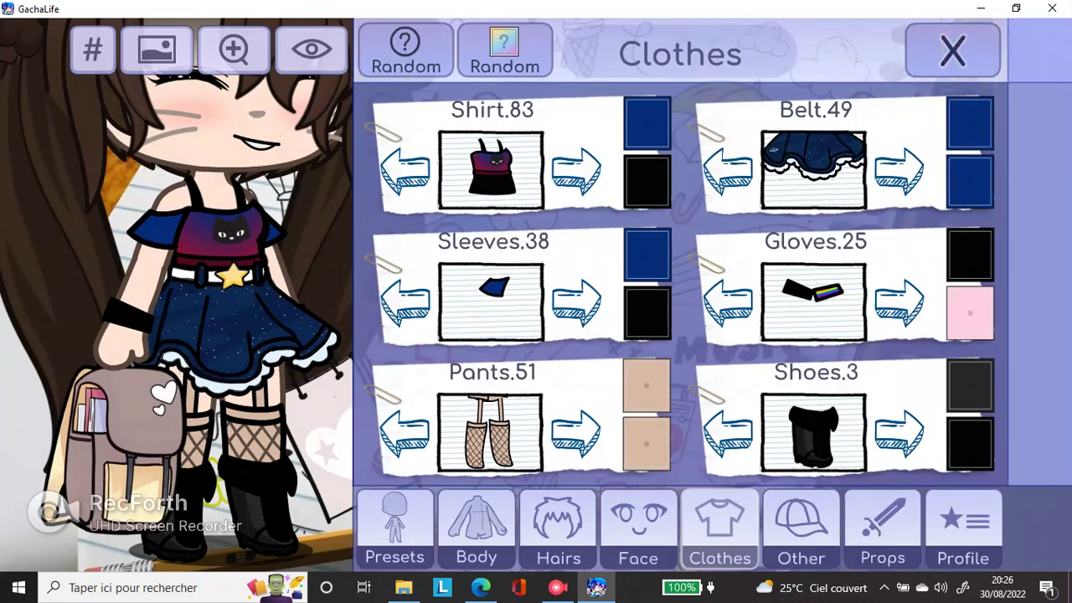
Replace the black boots with the red-laced boots (Shoes.43) and set their main colour to dark navy blue
click(814, 431)
click(510, 514)
click(784, 120)
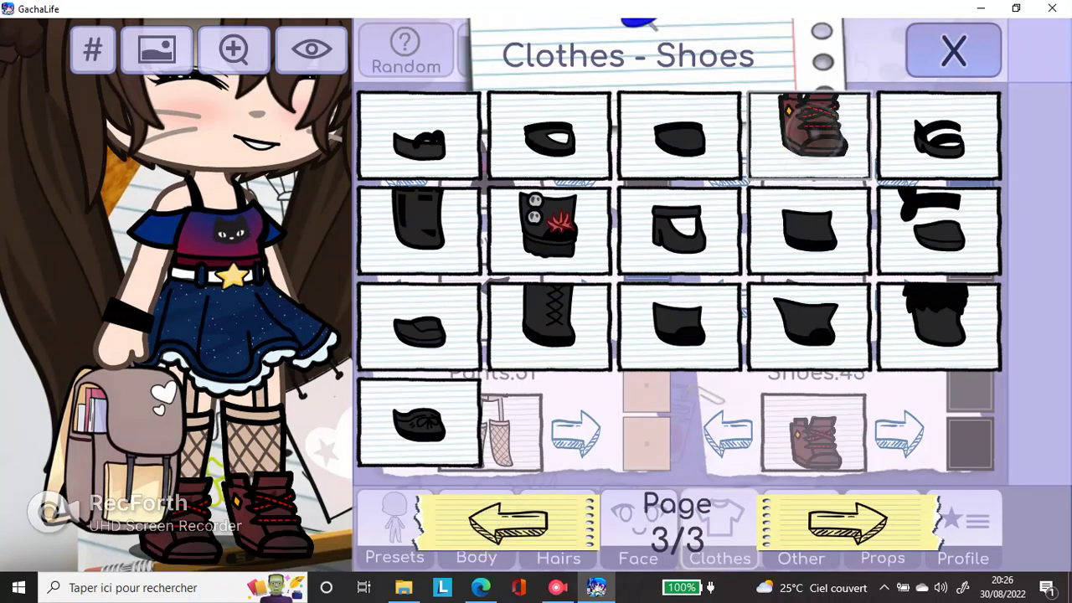
click(952, 51)
click(951, 380)
click(543, 315)
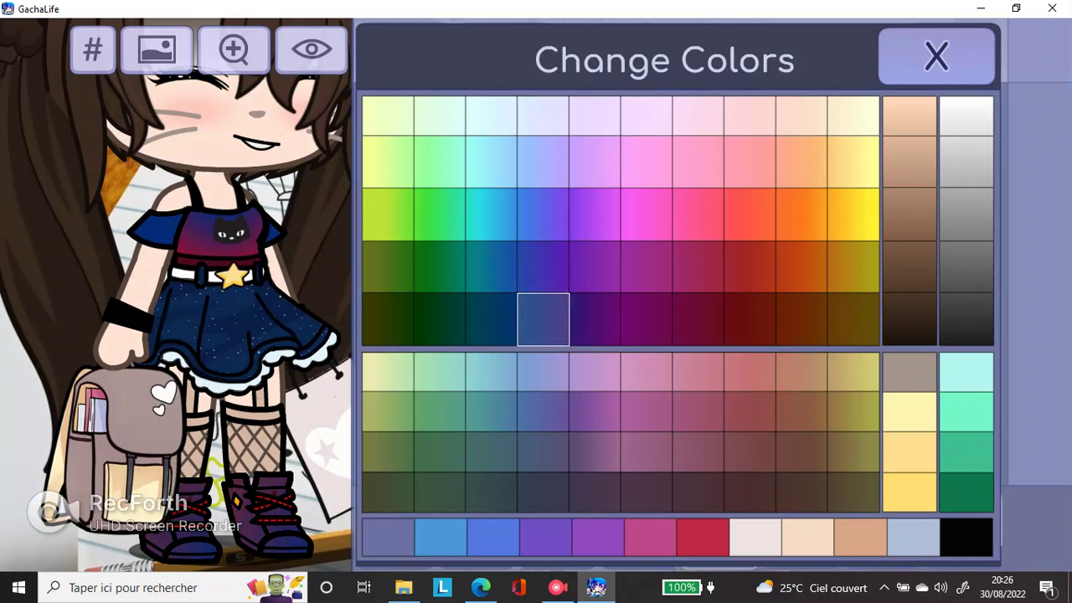
click(936, 56)
Try dark navy, purple and slate blue as the second colour of the laced boots, ending on dark greyish blue
click(968, 434)
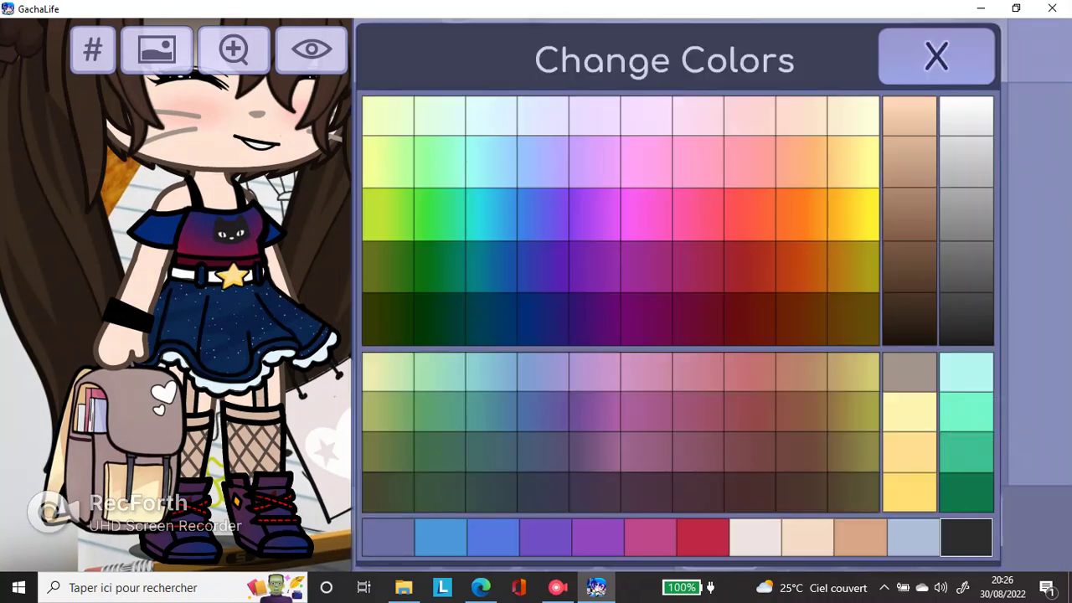
click(543, 320)
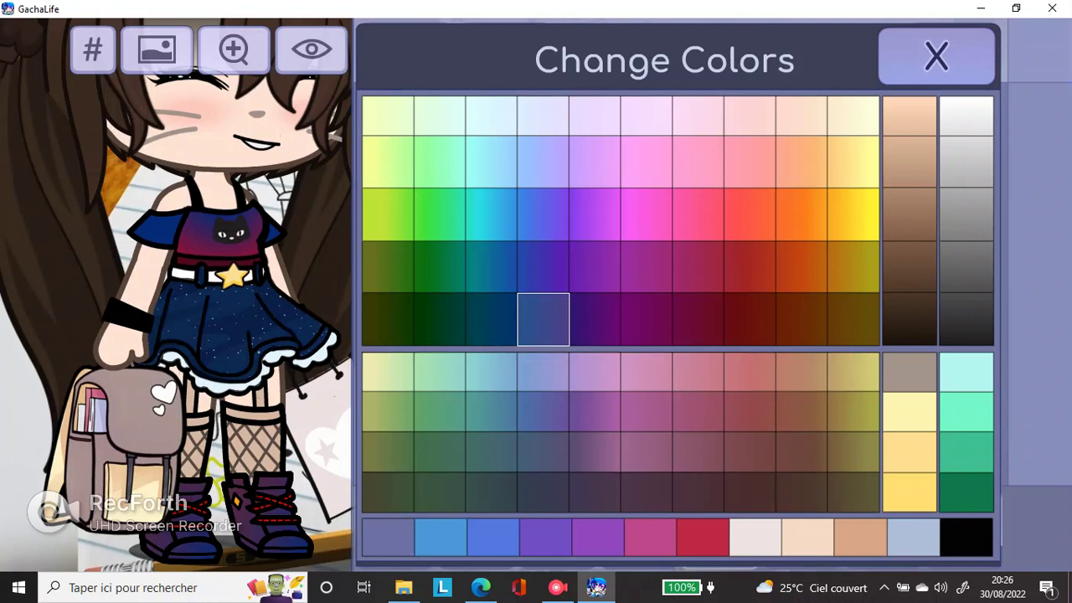
click(546, 536)
click(388, 534)
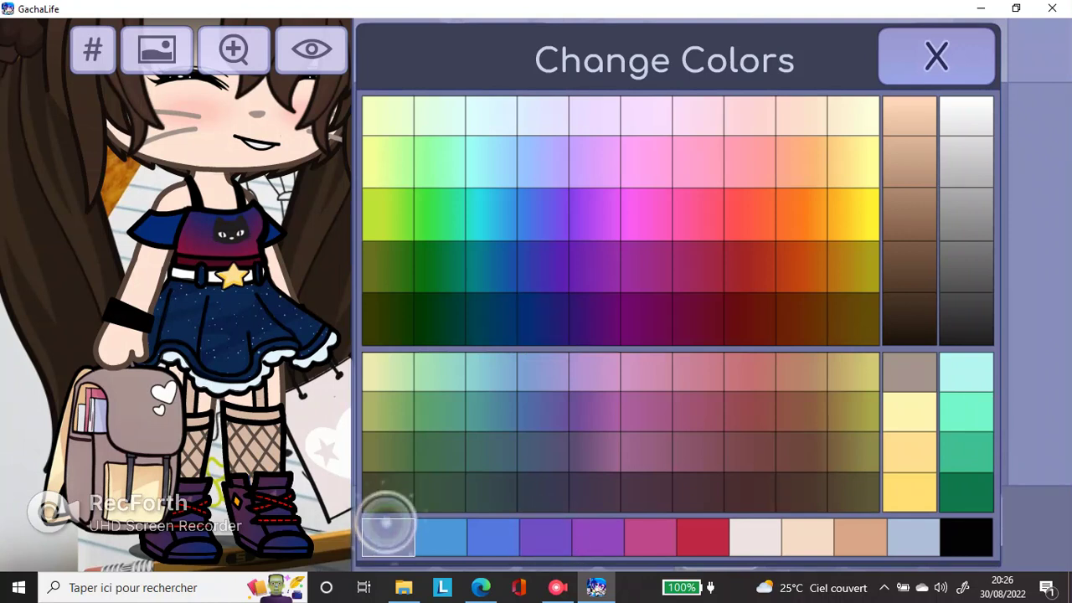
click(545, 536)
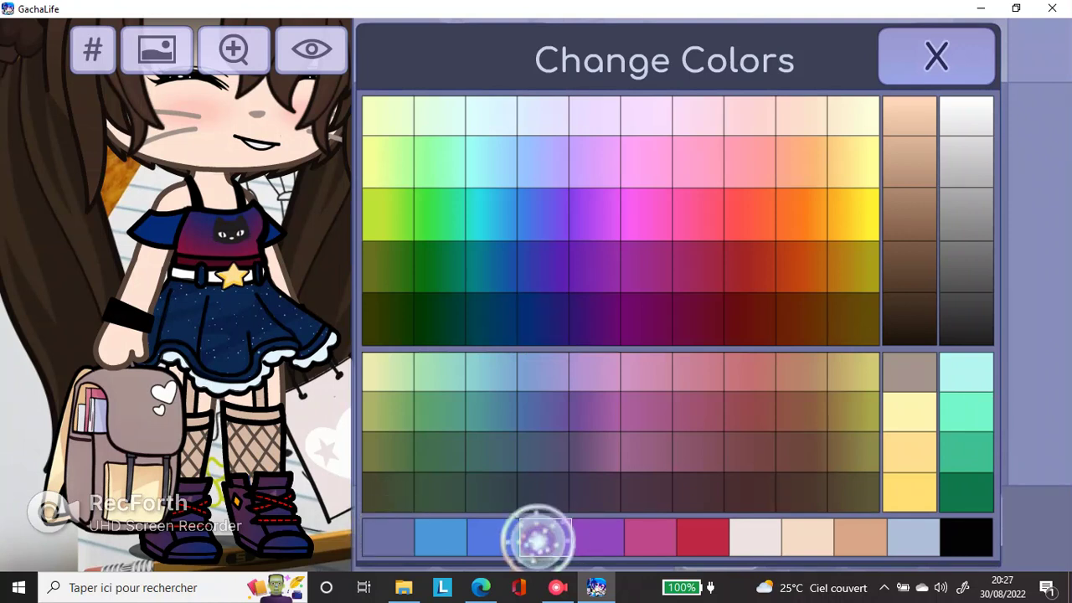
click(541, 493)
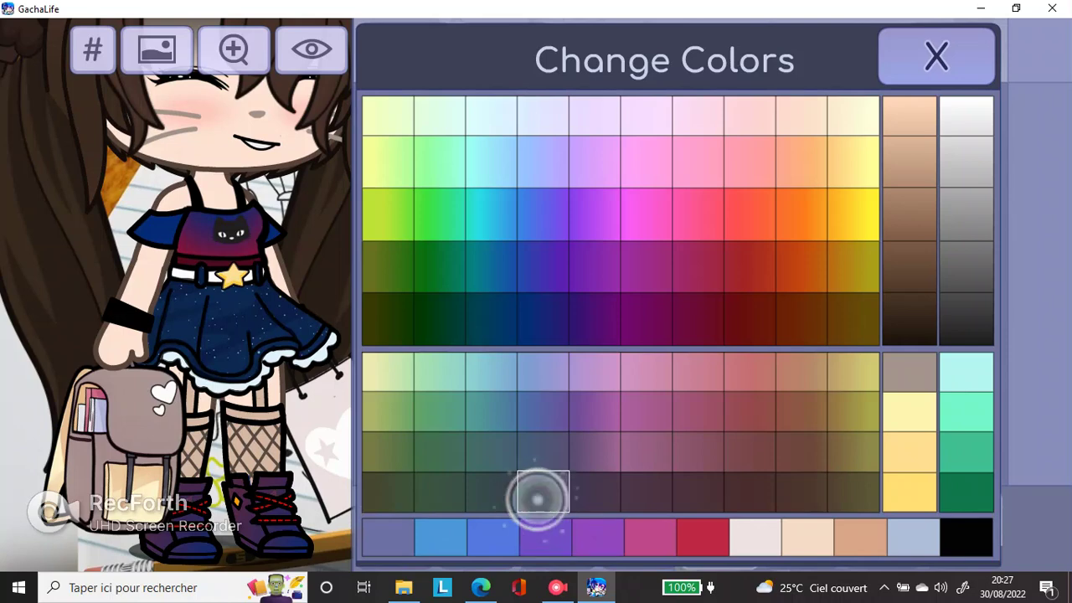
click(936, 56)
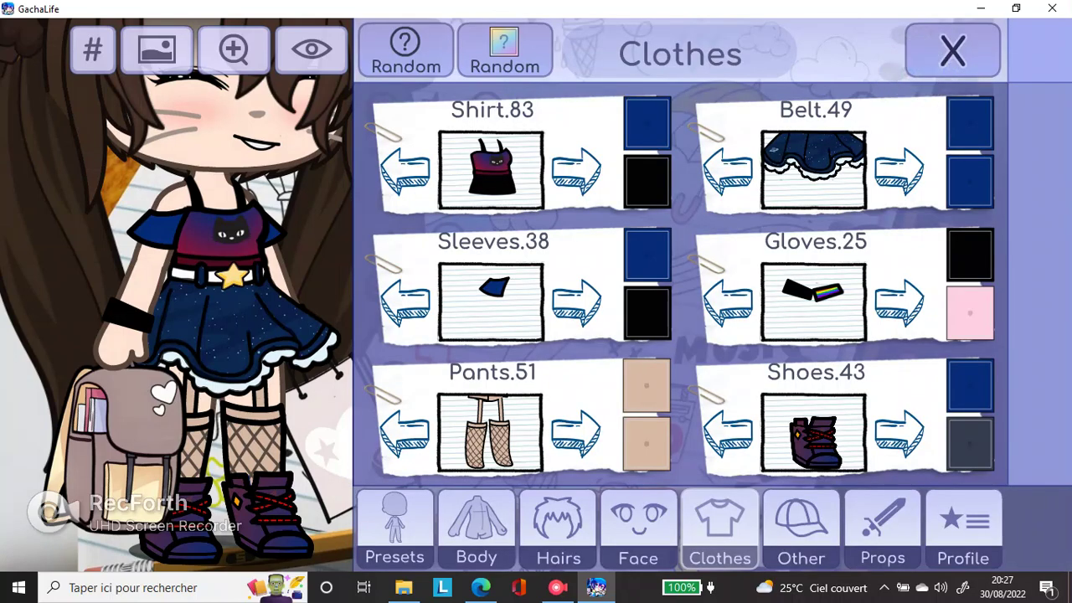
Set the second colour of the laced boots to royal blue
click(965, 443)
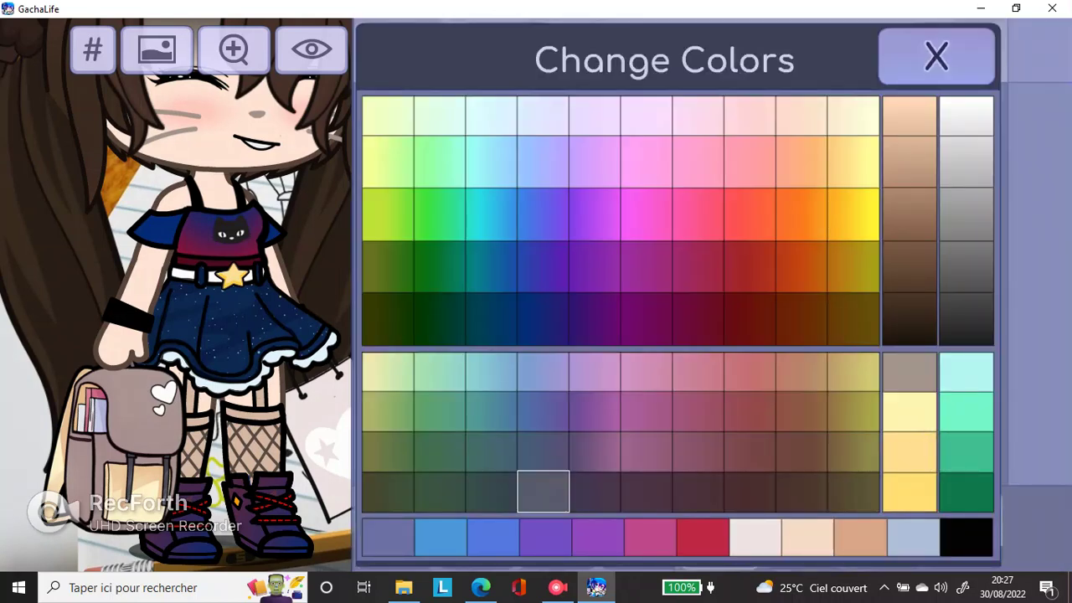
click(543, 265)
click(936, 56)
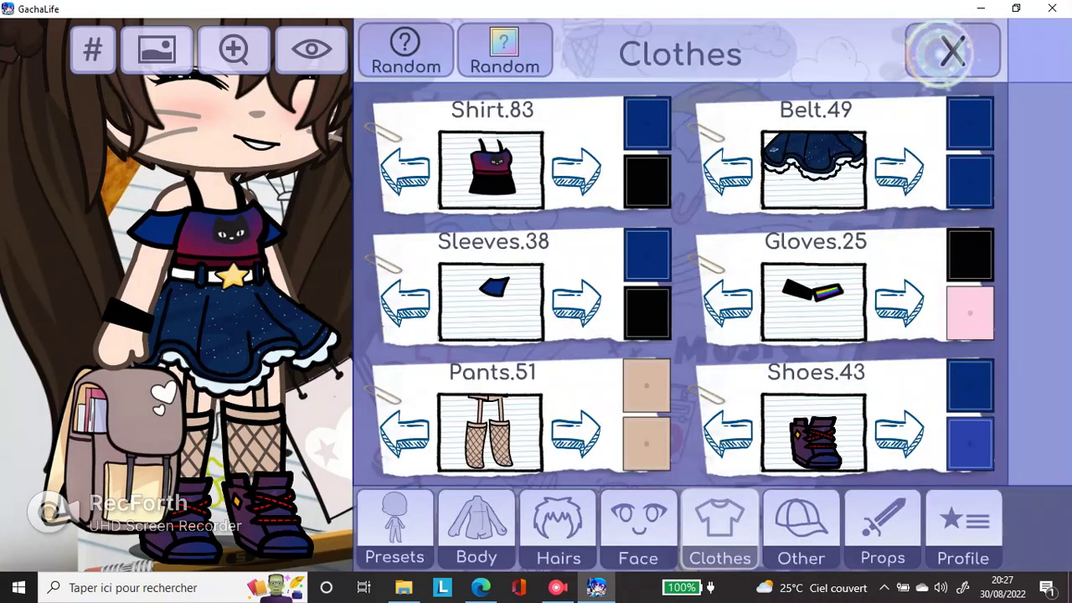
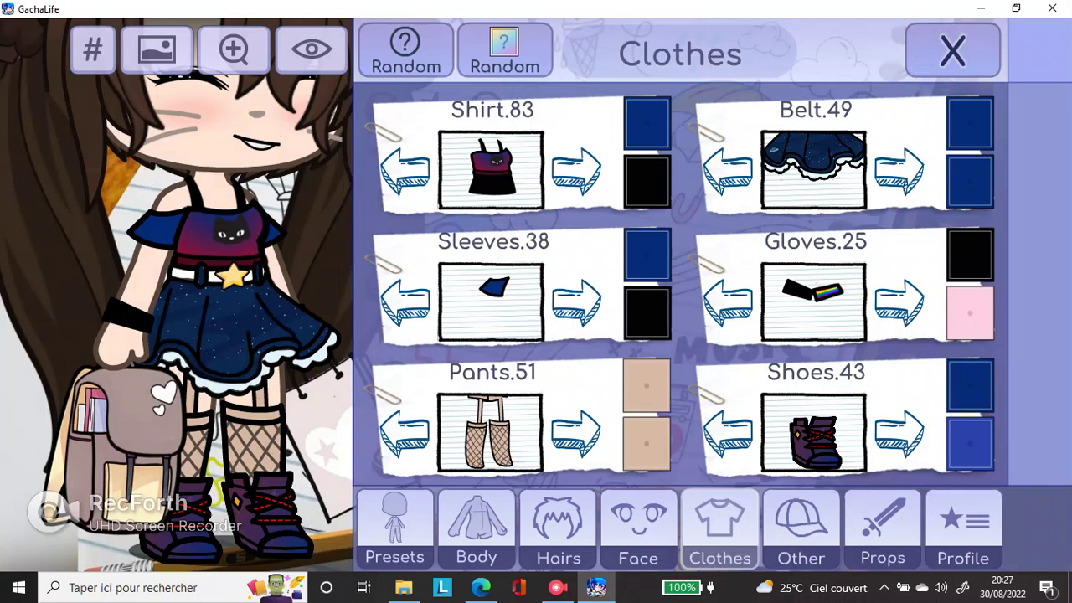
Try orange, yellow, pale yellow and gold as the boots' second colour, ending on royal blue
click(970, 442)
click(802, 214)
click(801, 209)
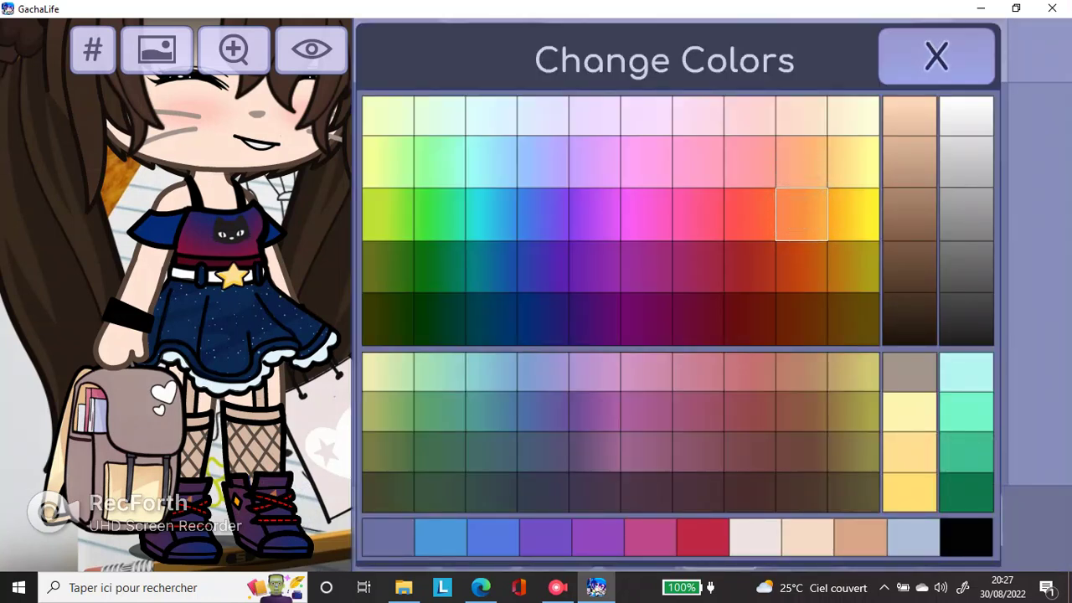
click(853, 214)
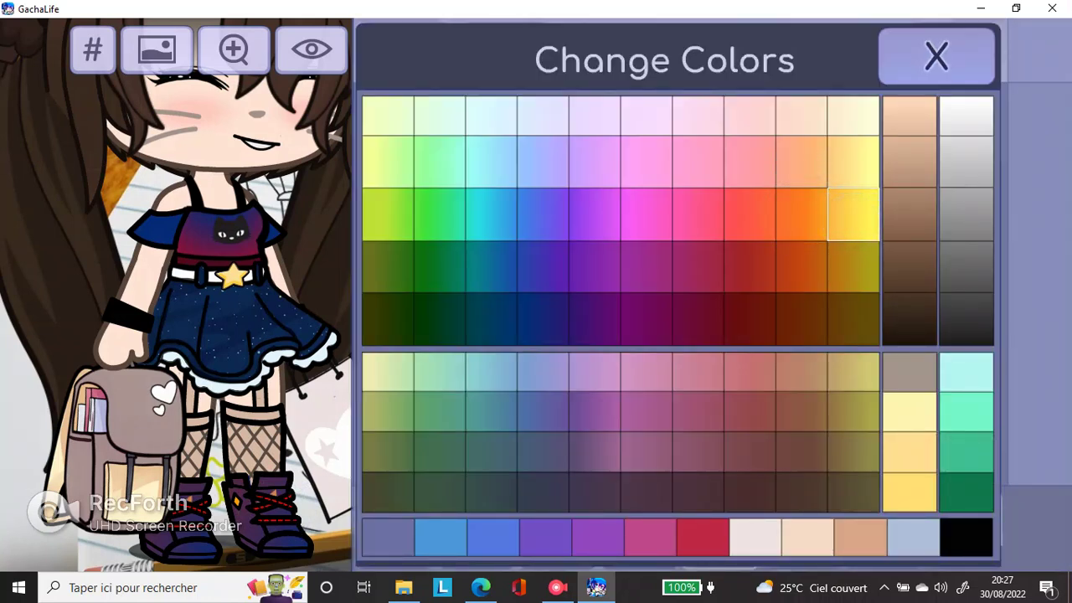
click(853, 379)
click(852, 164)
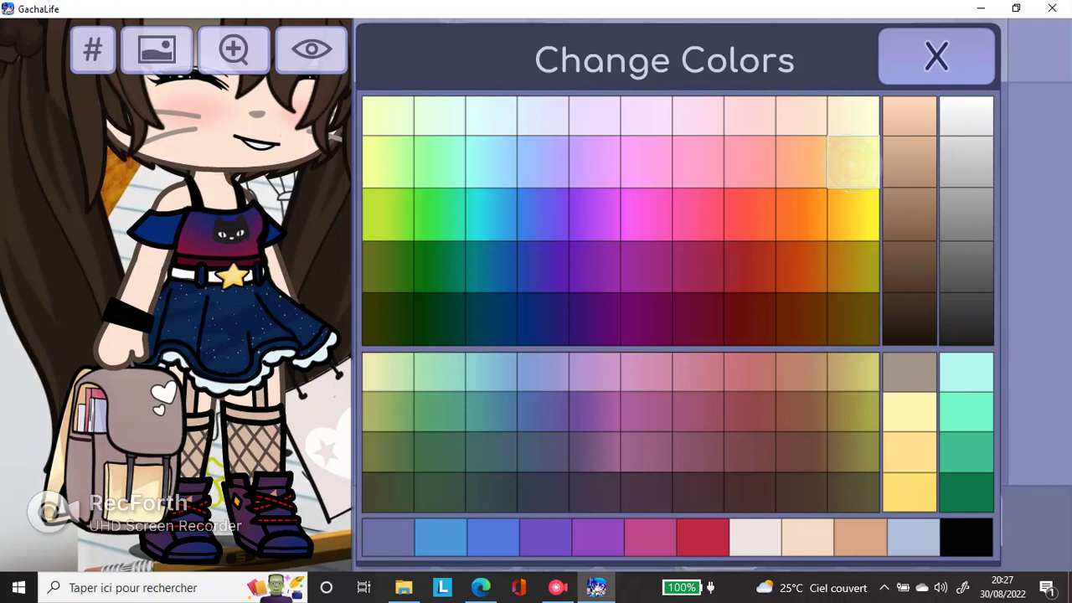
click(909, 493)
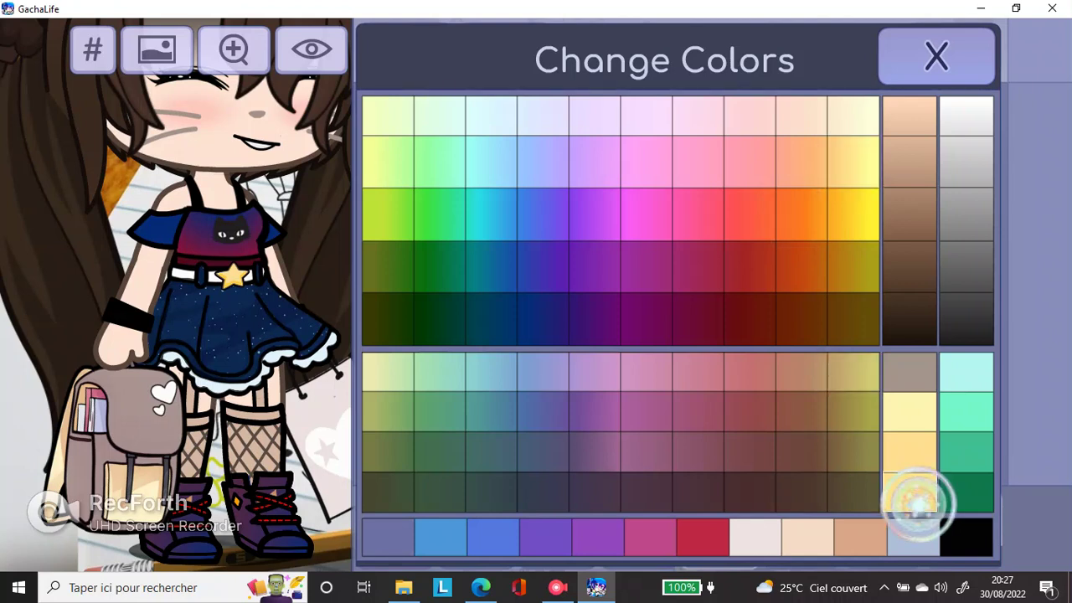
click(542, 266)
click(937, 56)
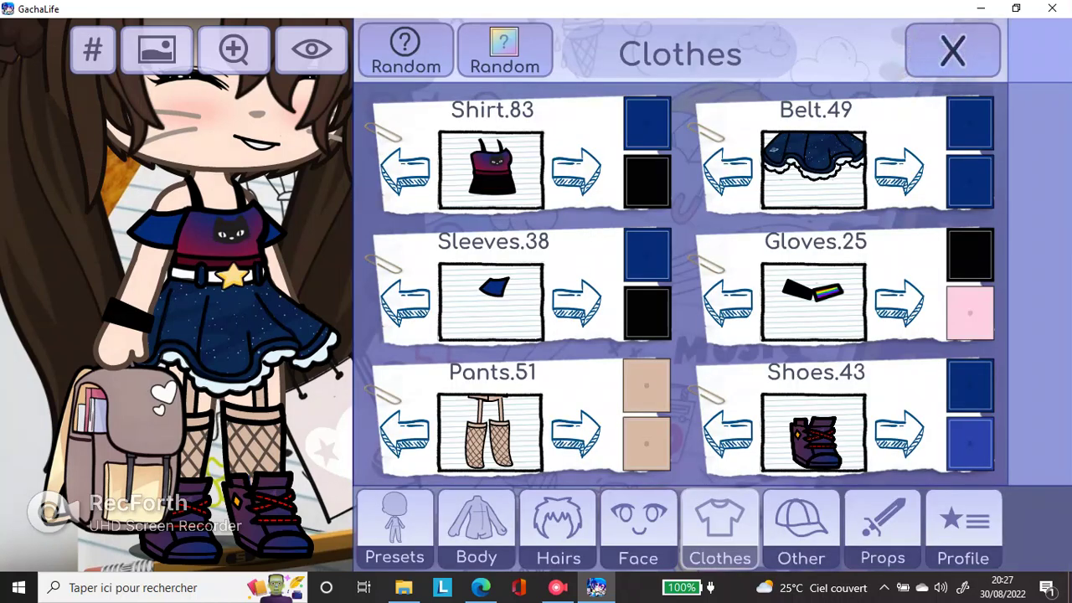
Try dark navy blue as the second colour of the laced boots
click(969, 439)
click(543, 318)
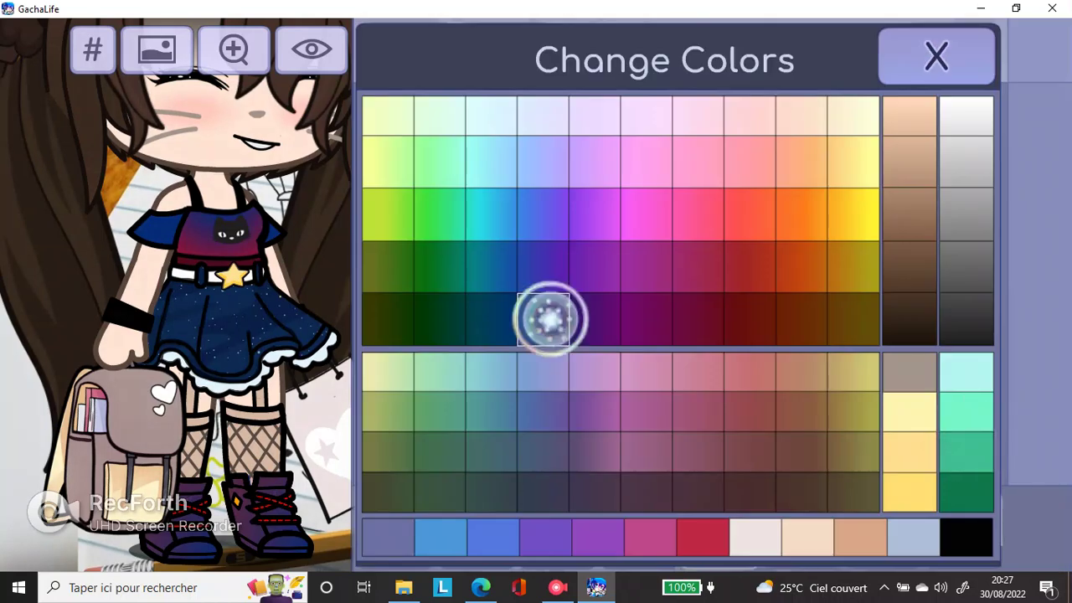
click(936, 56)
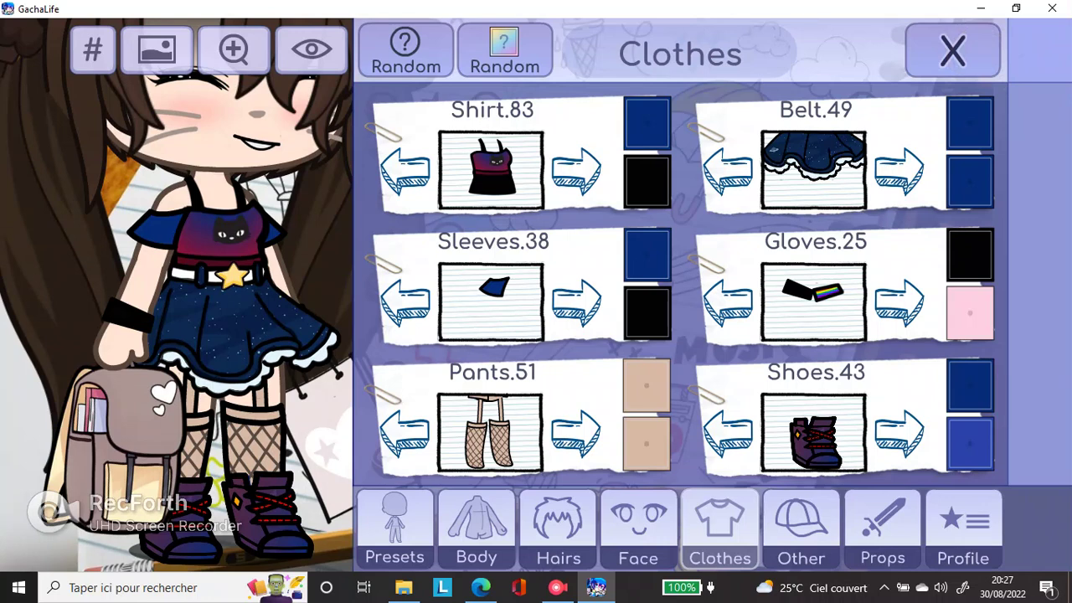
Try royal blue, dark navy, slate blue and dark greyish shades as the main colour of the starry skirt
click(972, 129)
click(550, 277)
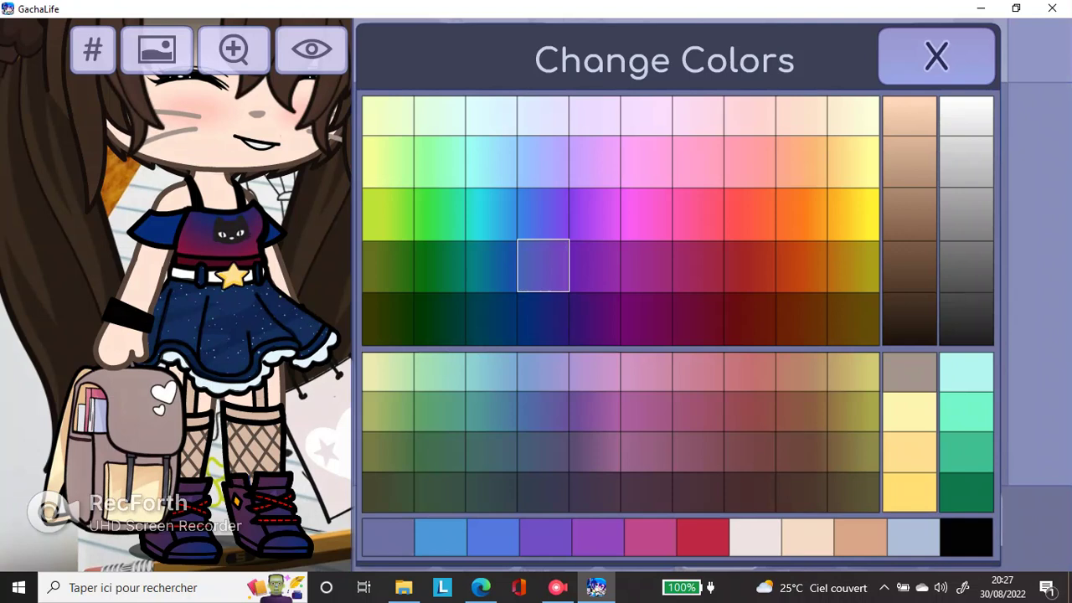
click(553, 315)
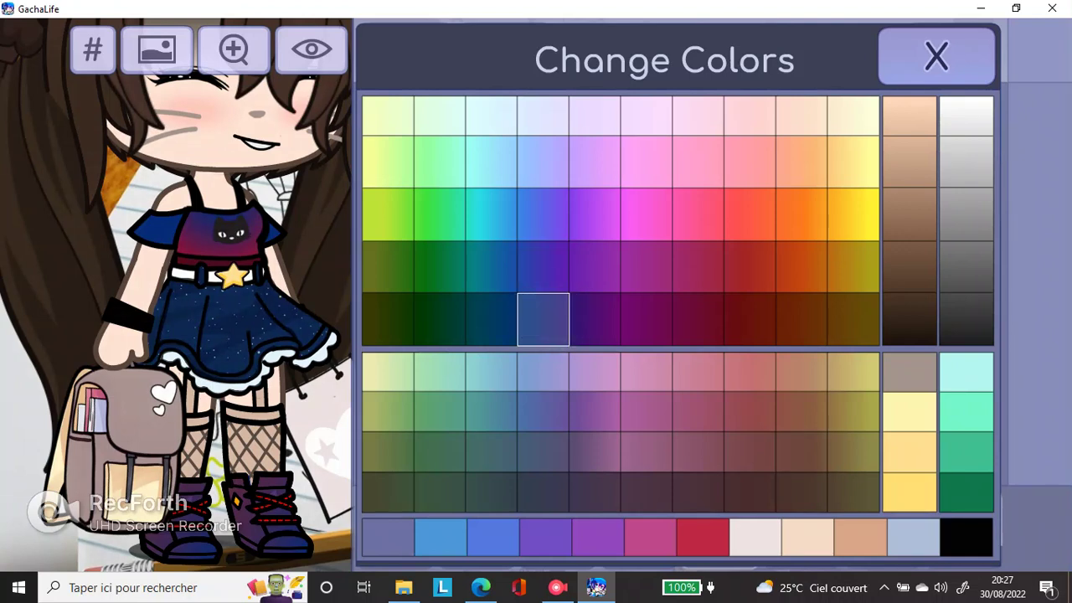
click(373, 541)
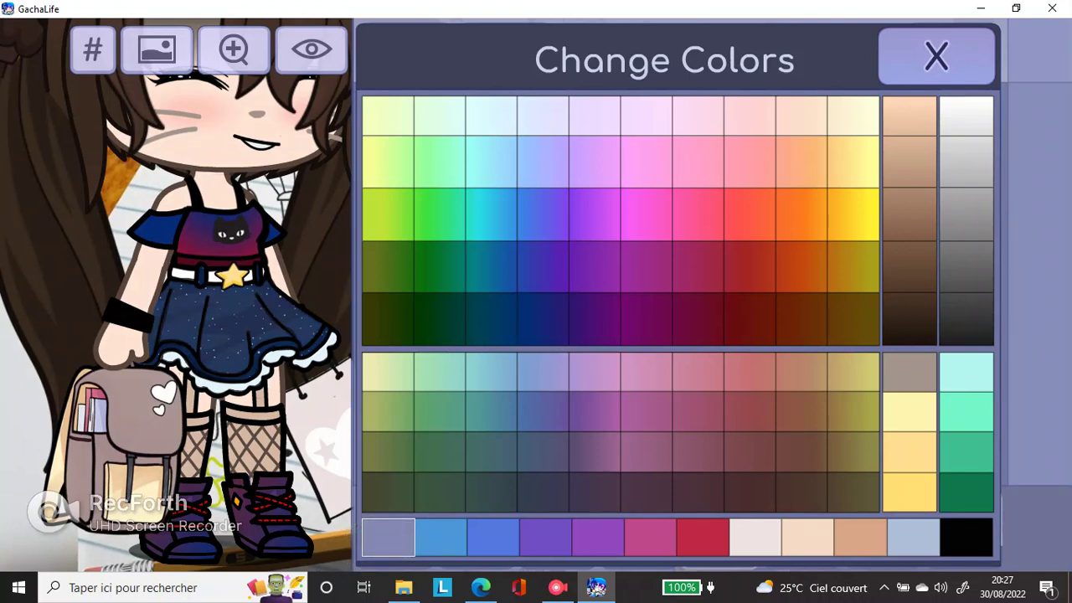
click(527, 494)
click(542, 435)
click(478, 488)
Compare dark teal, dark purple and royal blue with dark navy on the starry skirt, ending on dark navy blue
click(548, 319)
click(491, 320)
click(536, 323)
click(499, 323)
click(595, 319)
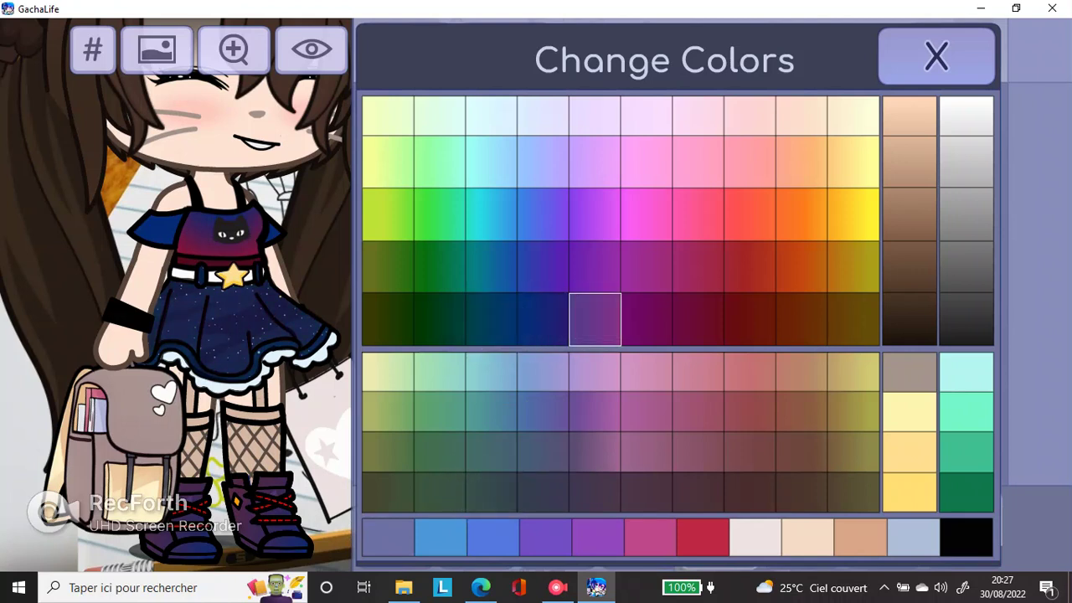
click(548, 315)
click(548, 269)
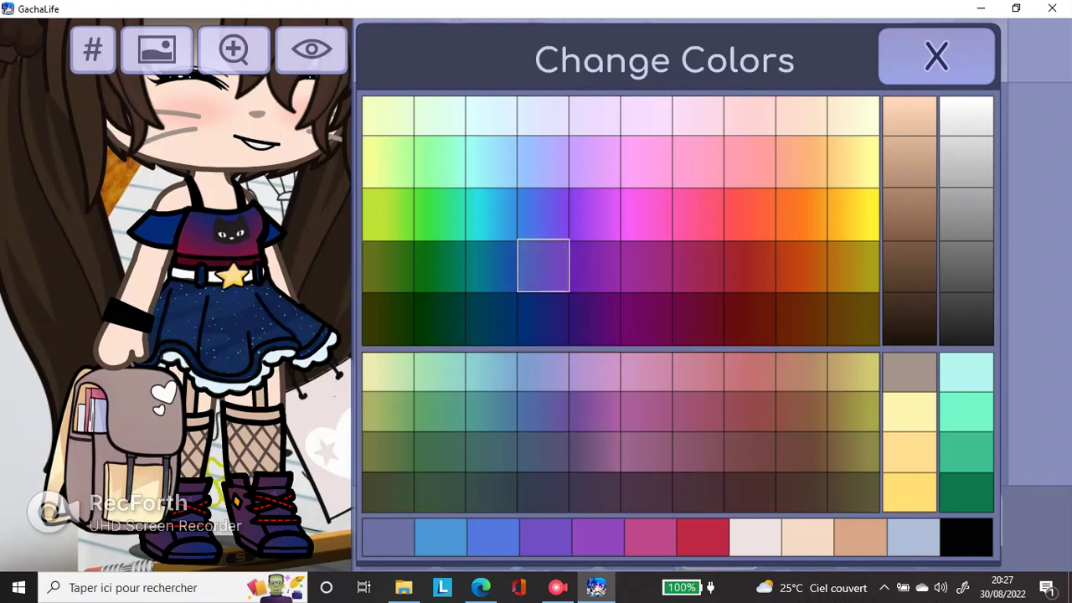
click(518, 318)
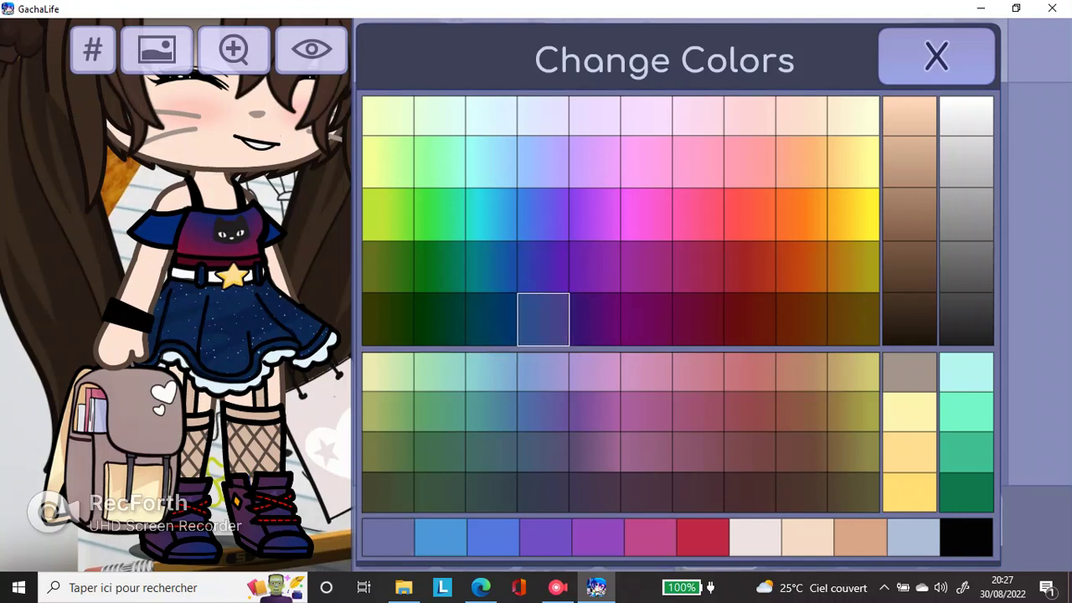
Try dark grey, black, brown, red and purple shades on the skirt's first colour, finishing on dark blue
click(967, 319)
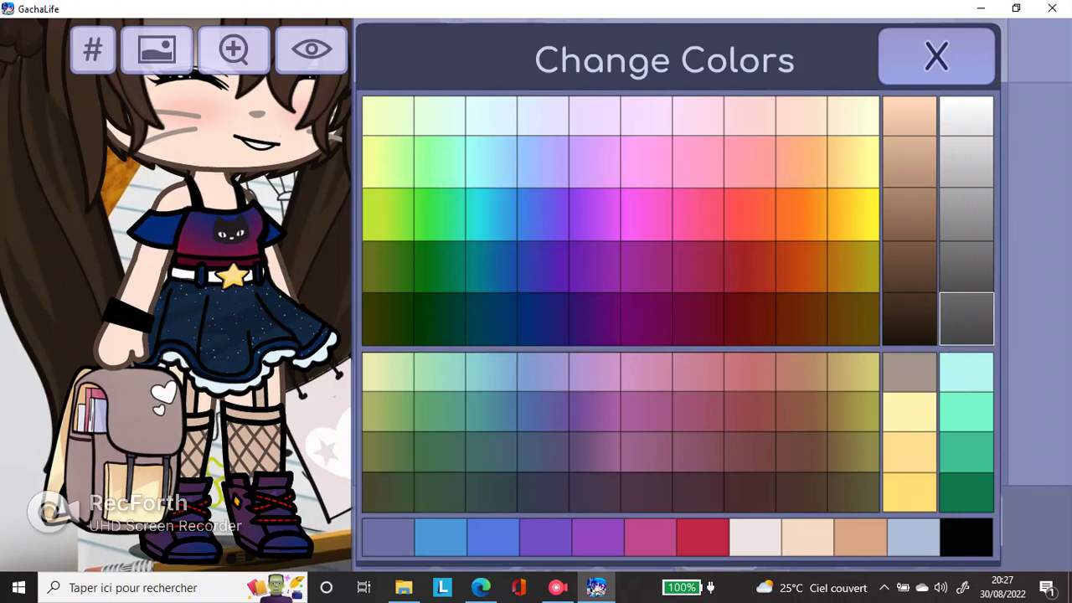
click(969, 536)
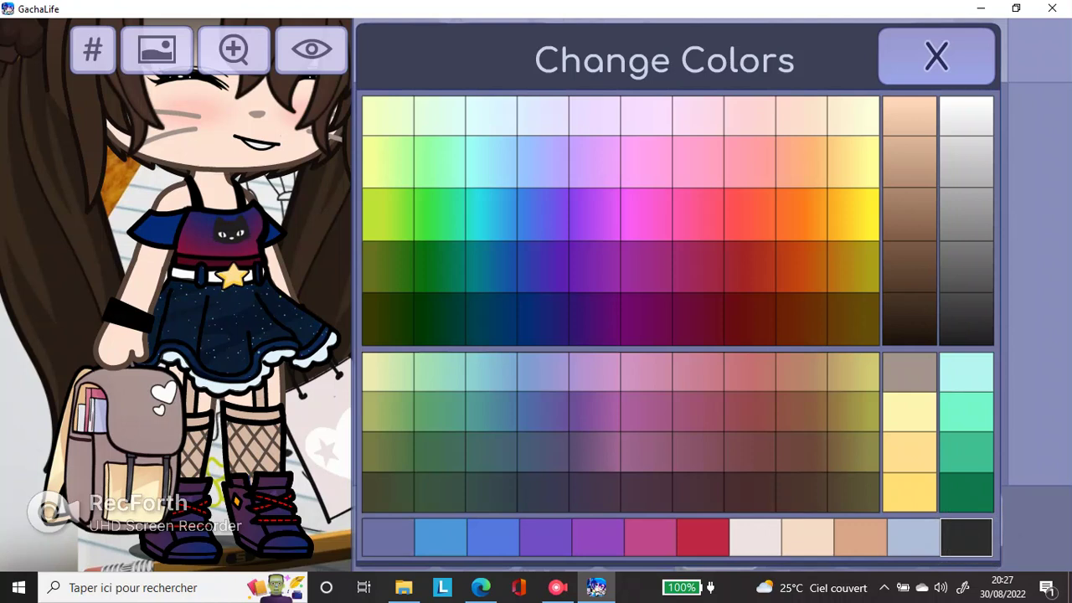
click(910, 319)
click(854, 319)
click(801, 319)
click(754, 325)
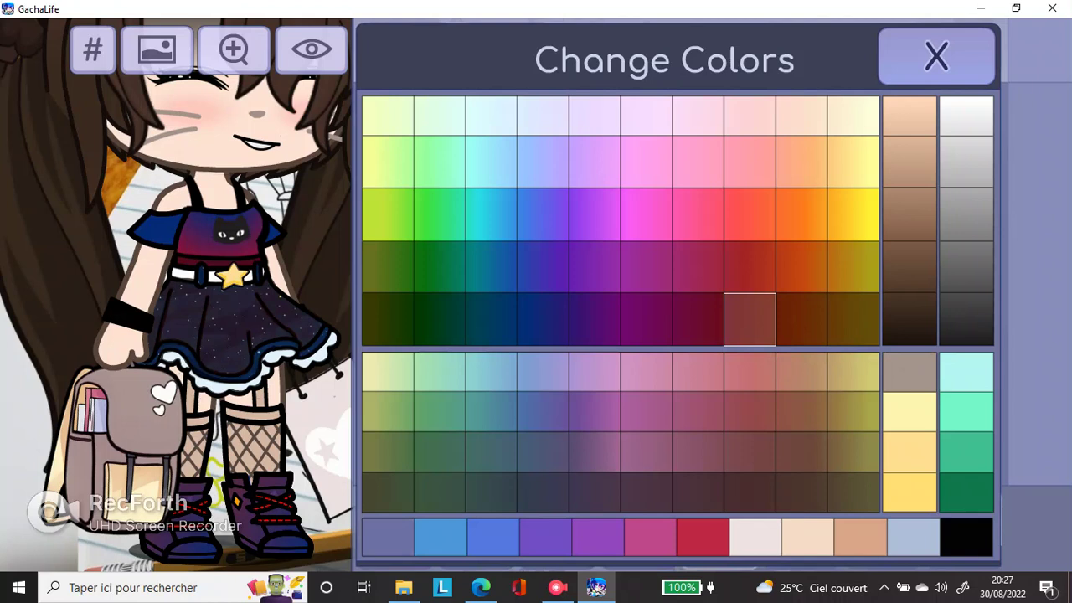
click(704, 325)
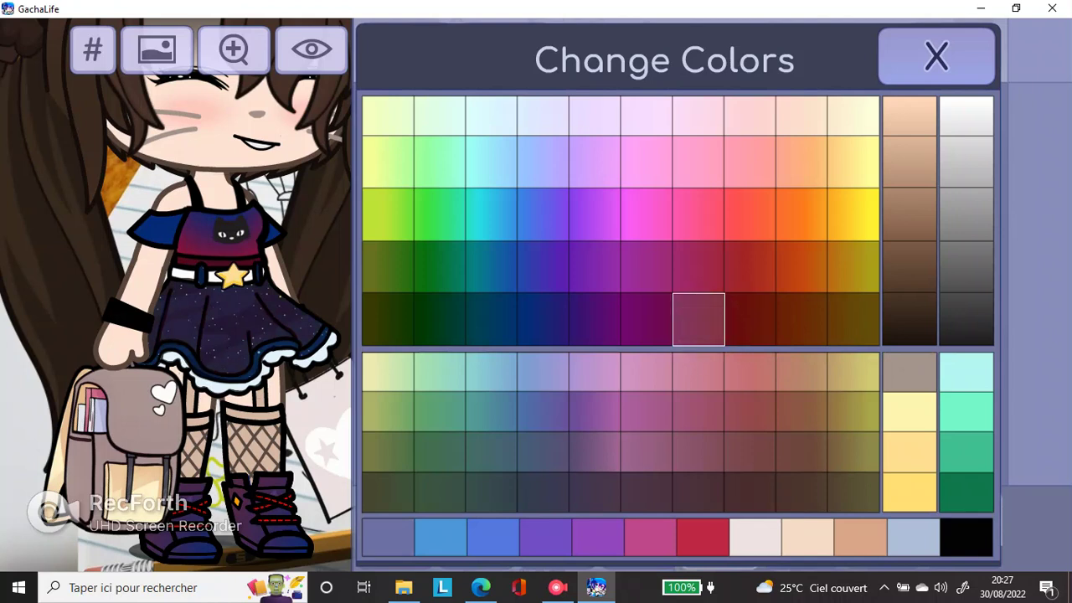
click(647, 319)
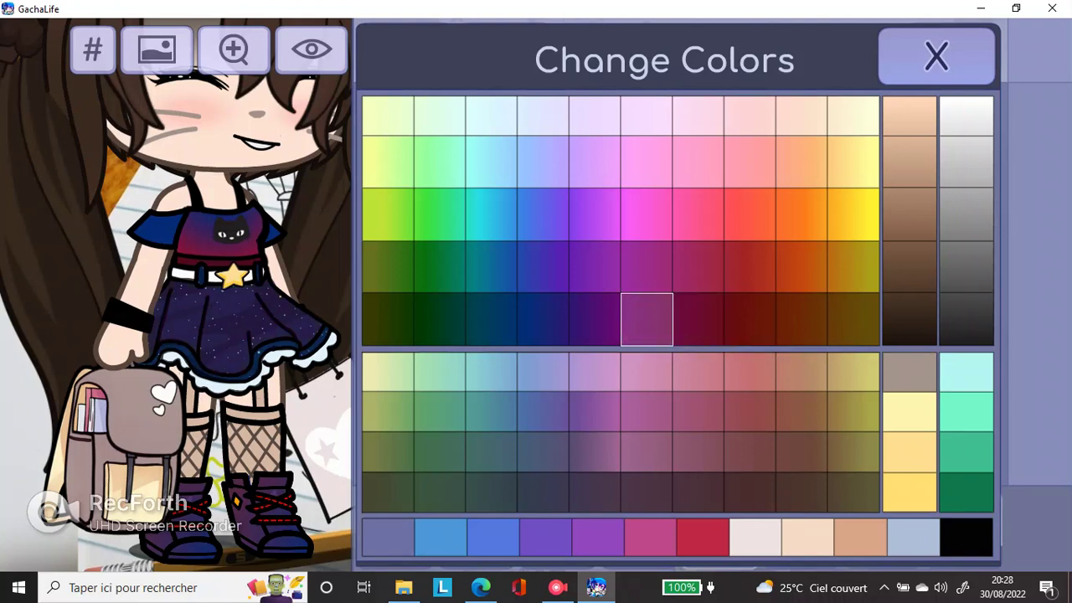
click(596, 319)
click(541, 314)
click(566, 315)
click(930, 43)
Try dark purple for both the second and first colours of the skirt, Belt 49
click(969, 191)
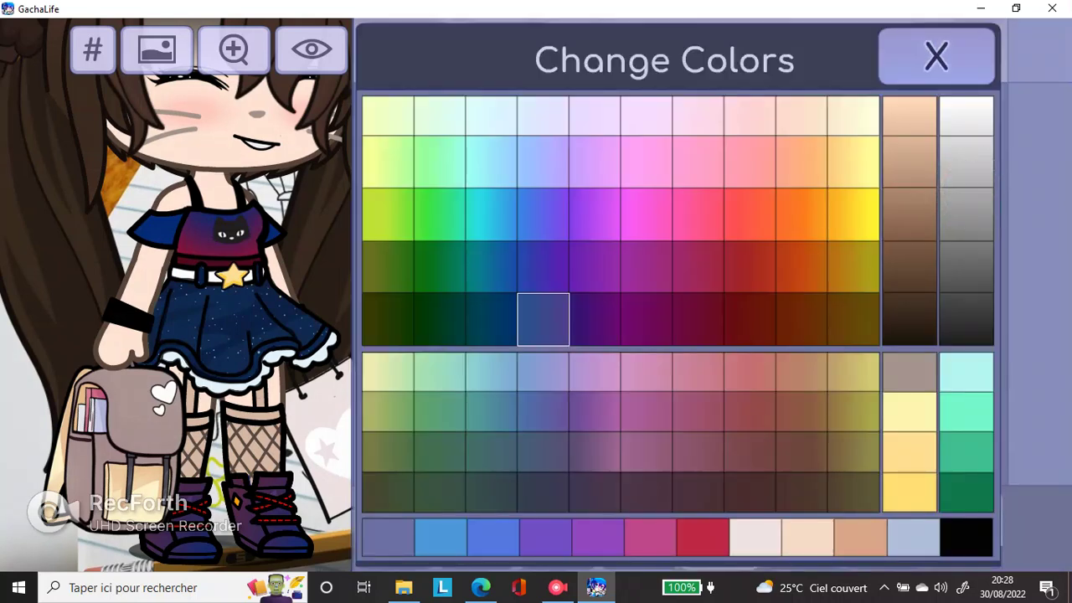
click(590, 315)
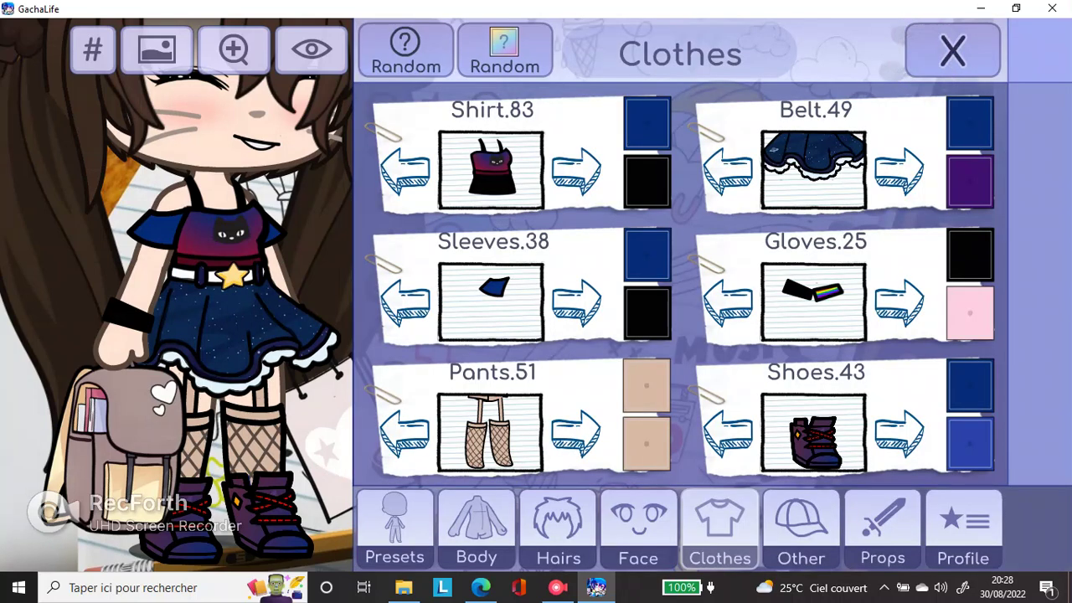
click(972, 120)
click(627, 313)
click(607, 308)
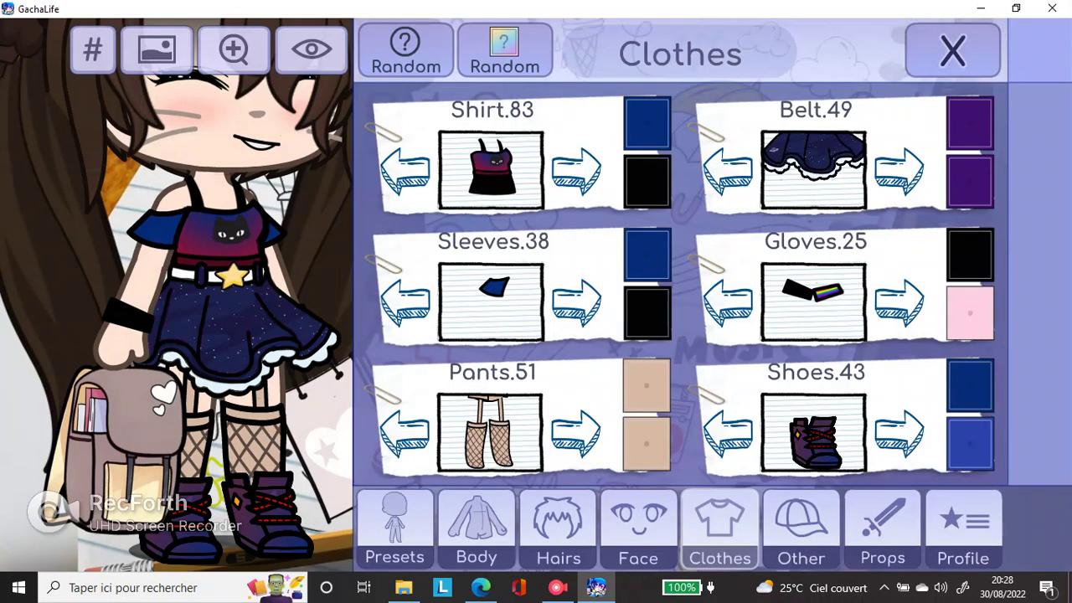
Set both colours of the skirt, Belt 49, to dark blue
click(970, 123)
click(544, 319)
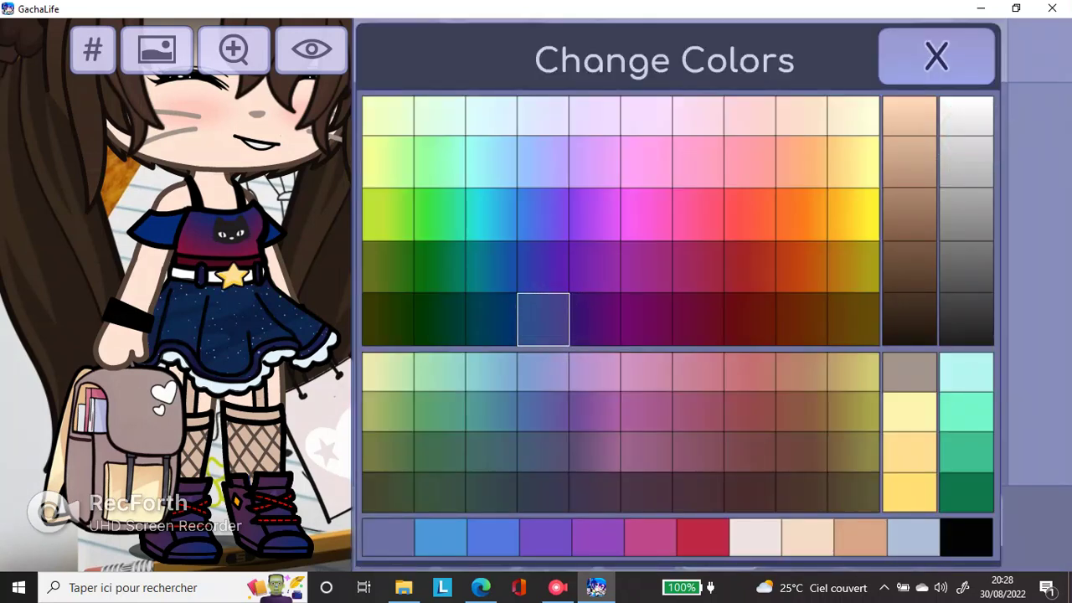
click(932, 54)
click(976, 180)
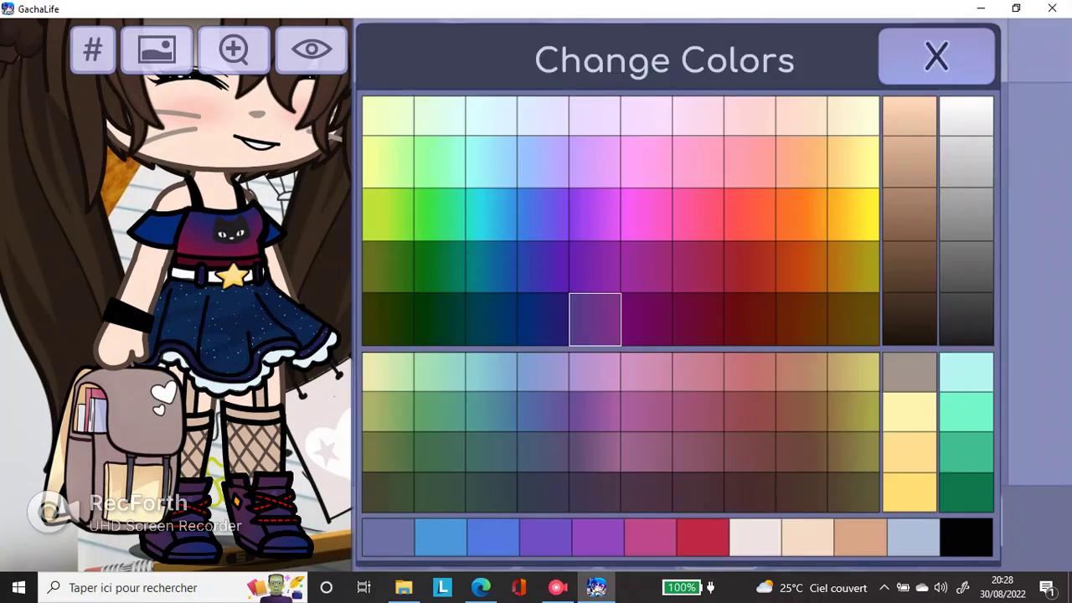
click(553, 318)
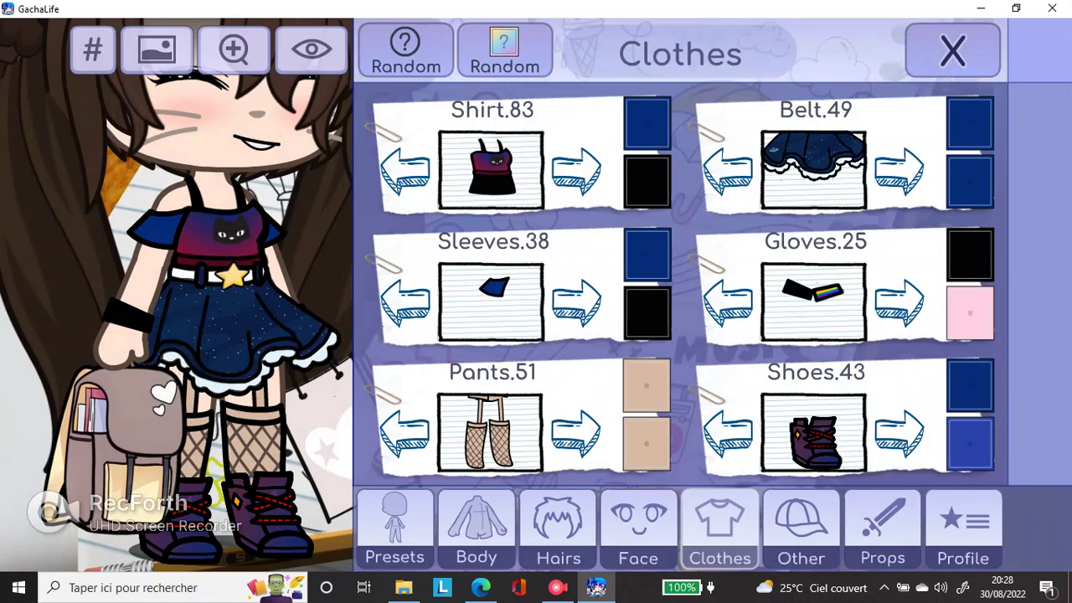
Replace the fishnet stockings with the very short star-patterned shorts, Pants 43, from the third page of pants
click(226, 317)
click(490, 431)
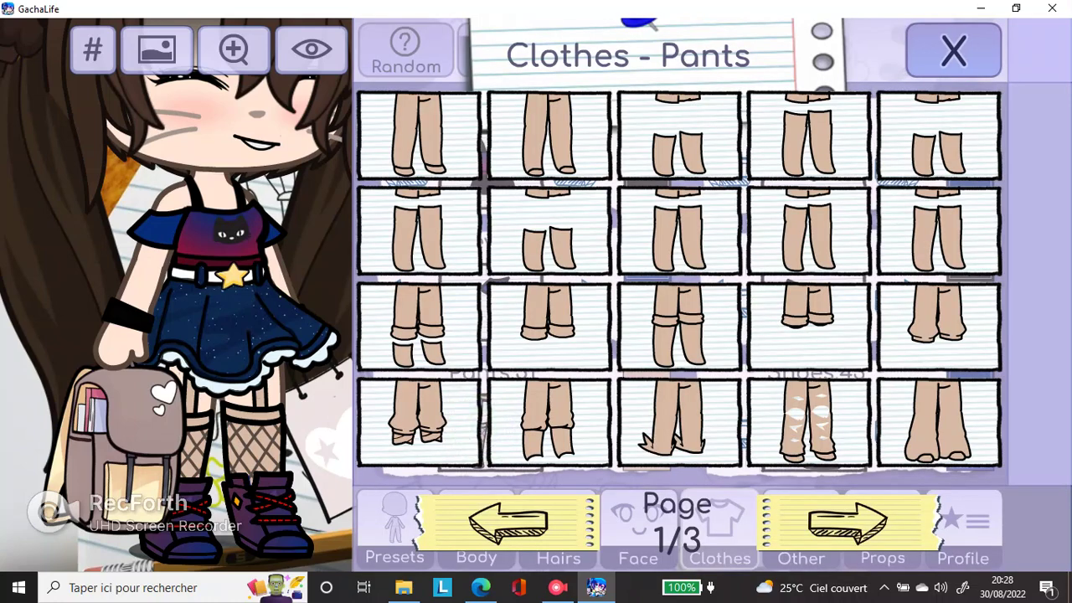
click(953, 50)
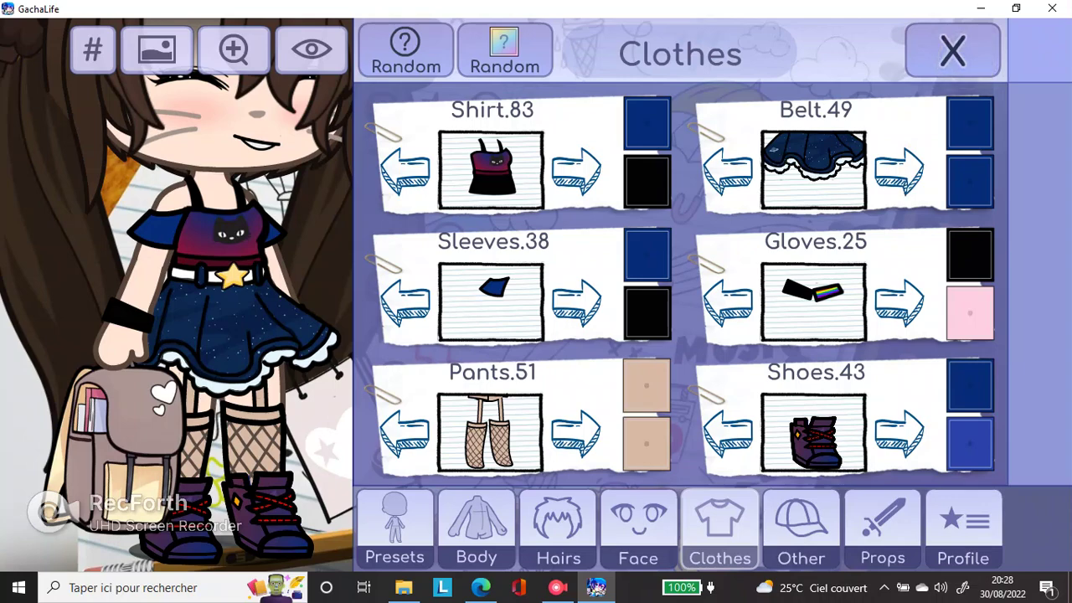
click(465, 453)
click(506, 511)
click(705, 128)
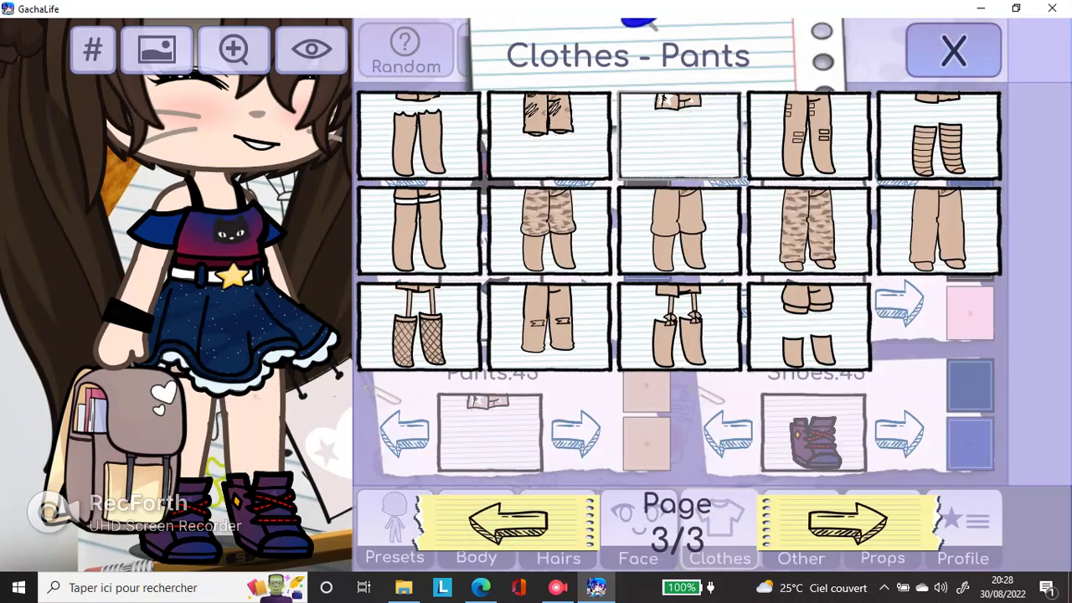
click(953, 50)
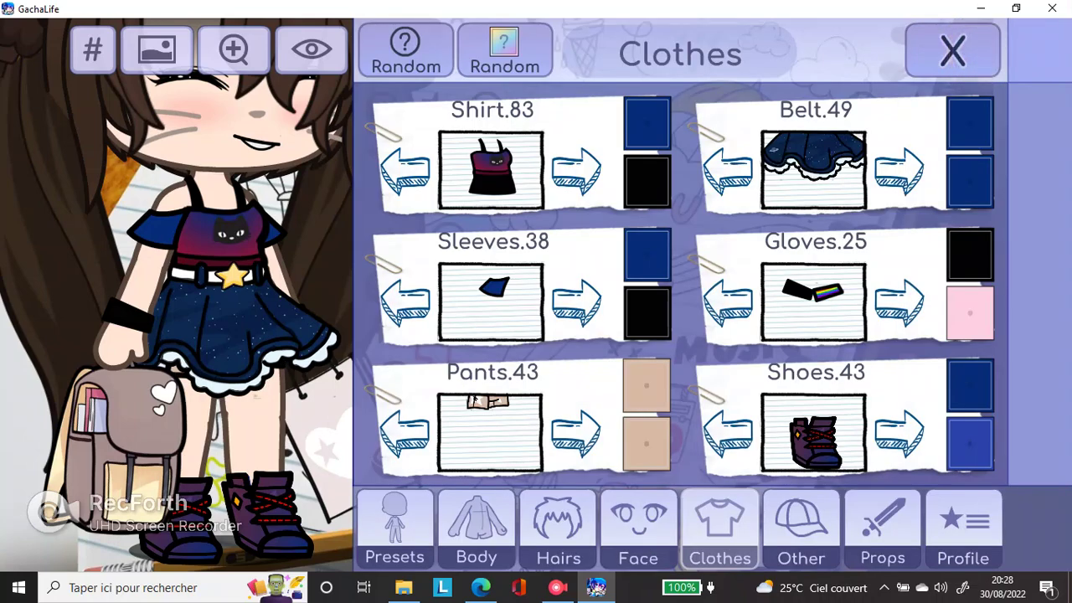
Set both colours of the pants to dark blue
click(646, 382)
click(539, 315)
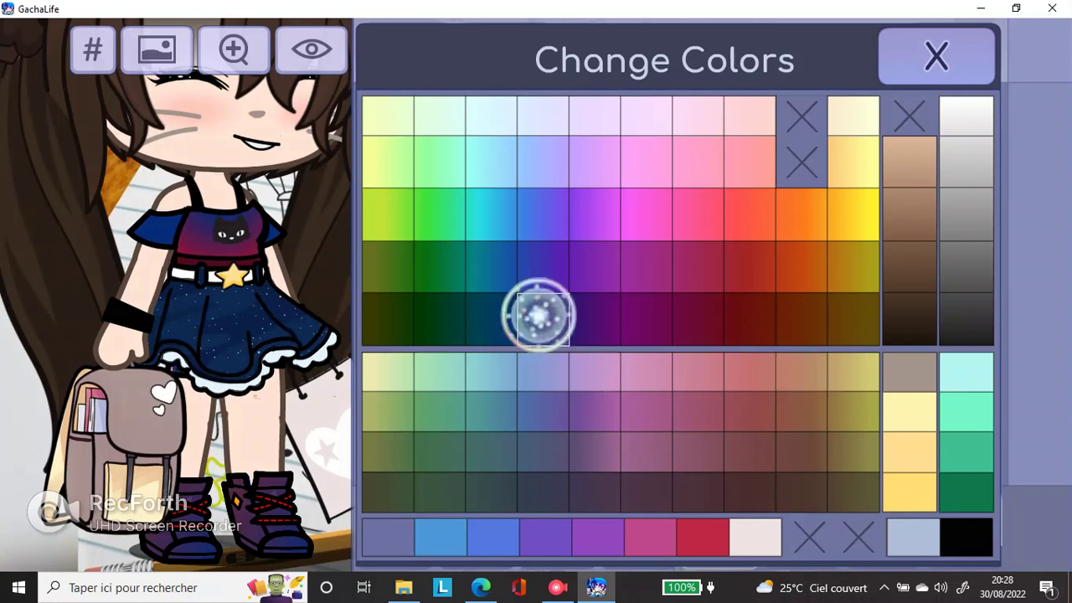
click(937, 57)
click(645, 442)
click(543, 318)
click(937, 56)
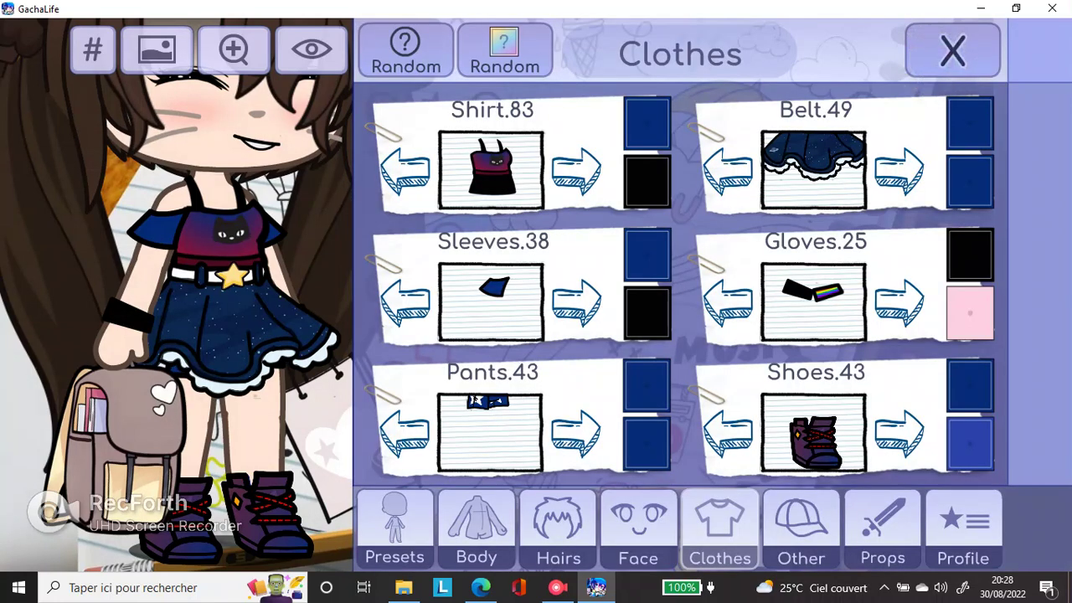
Try dark purple as the pants' second colour and return it to dark blue
click(644, 446)
mouse_move(587, 361)
mouse_down()
mouse_move(697, 372)
mouse_move(647, 266)
mouse_move(594, 319)
mouse_up()
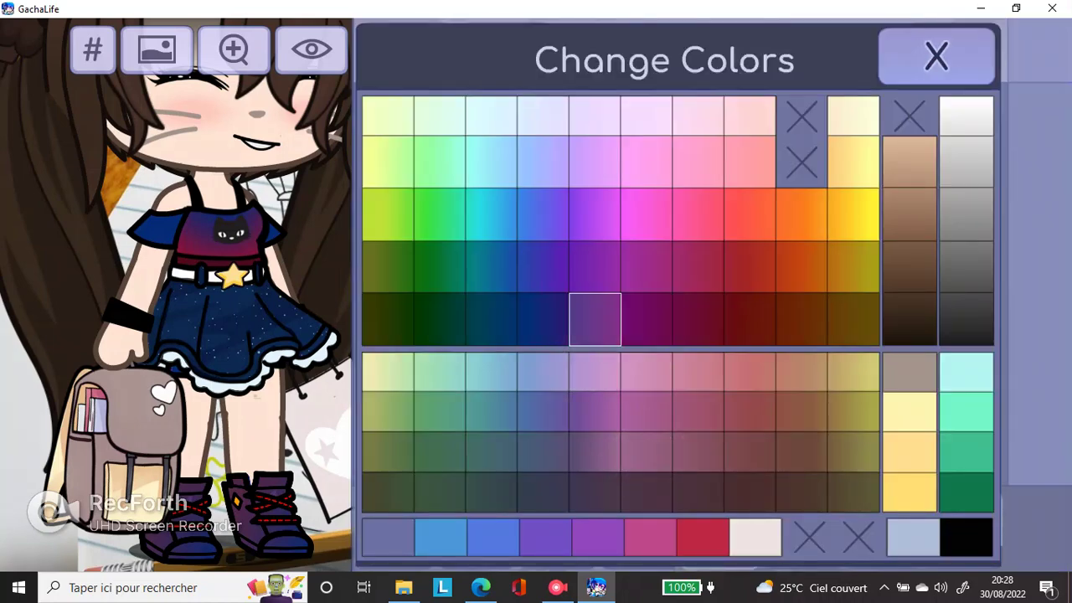
click(936, 56)
click(646, 442)
click(527, 316)
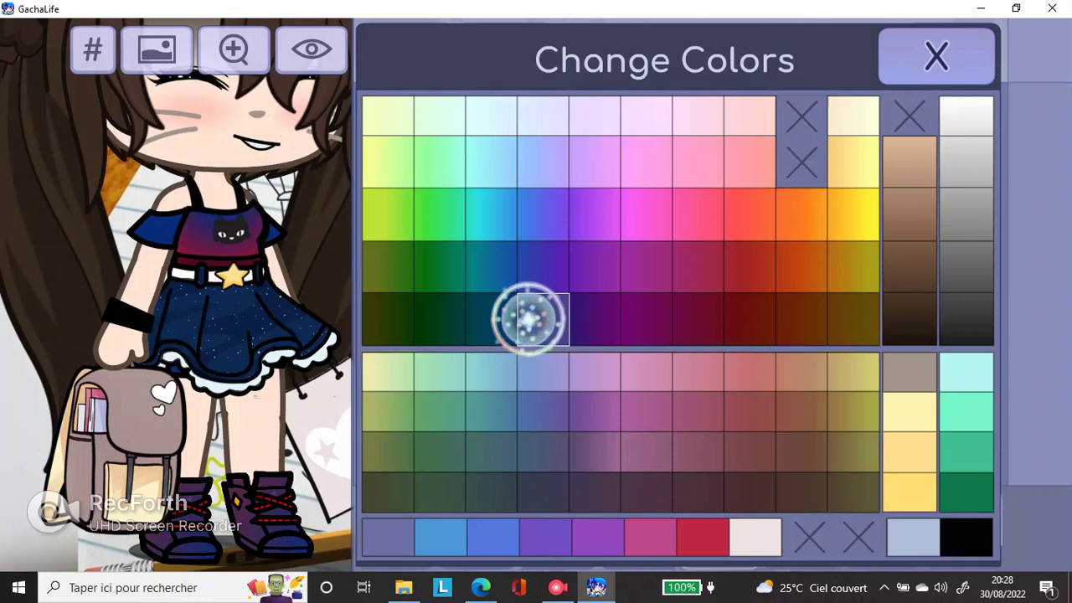
click(934, 53)
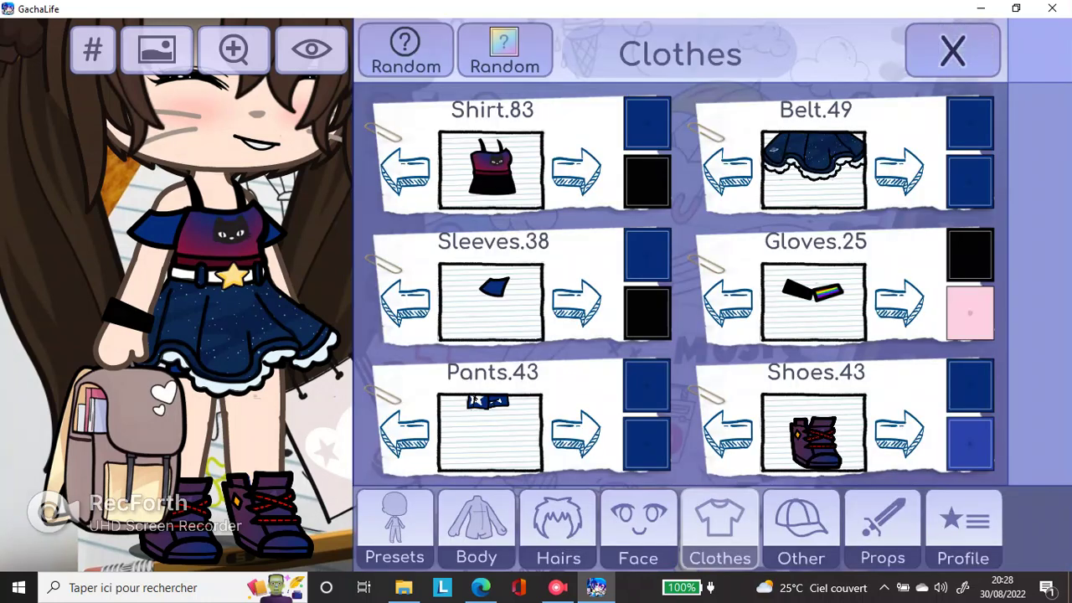
Try purple, pink and red shades on the sleeves' first colour, finishing on dark maroon
click(646, 254)
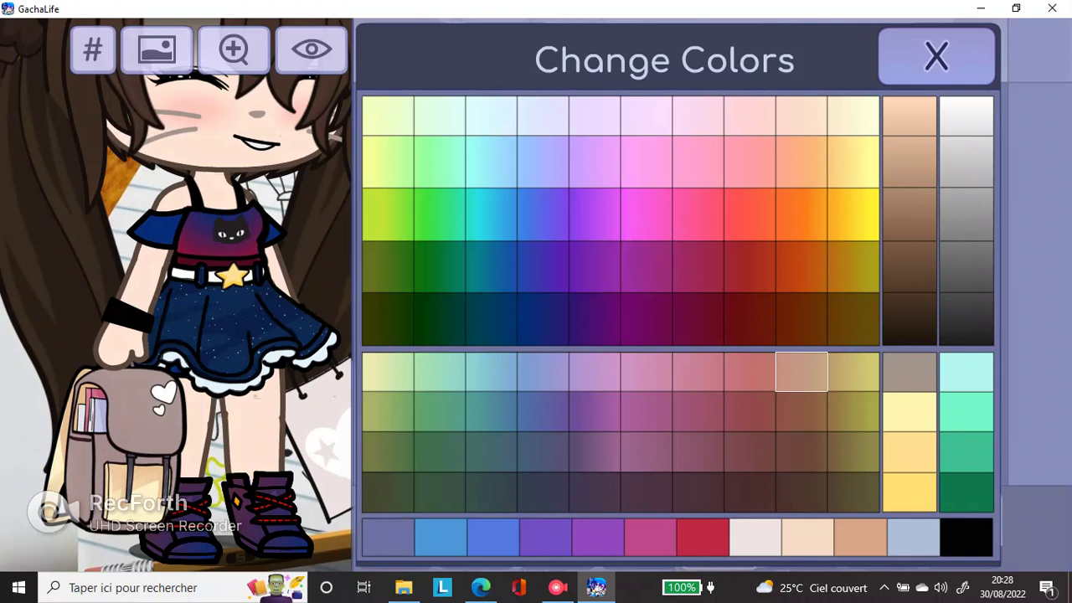
click(651, 255)
click(653, 313)
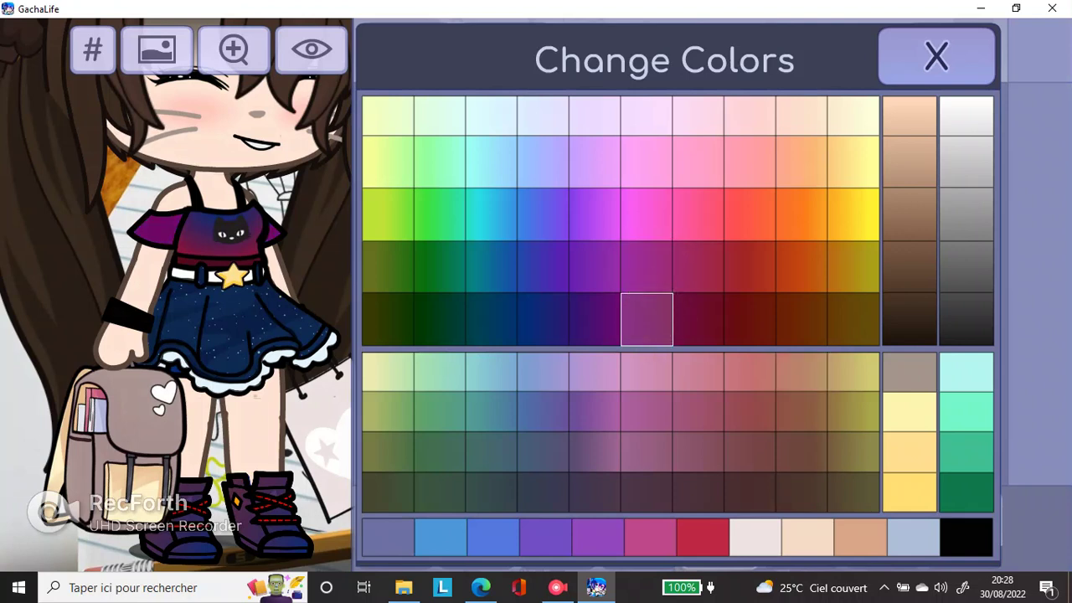
click(650, 537)
click(703, 537)
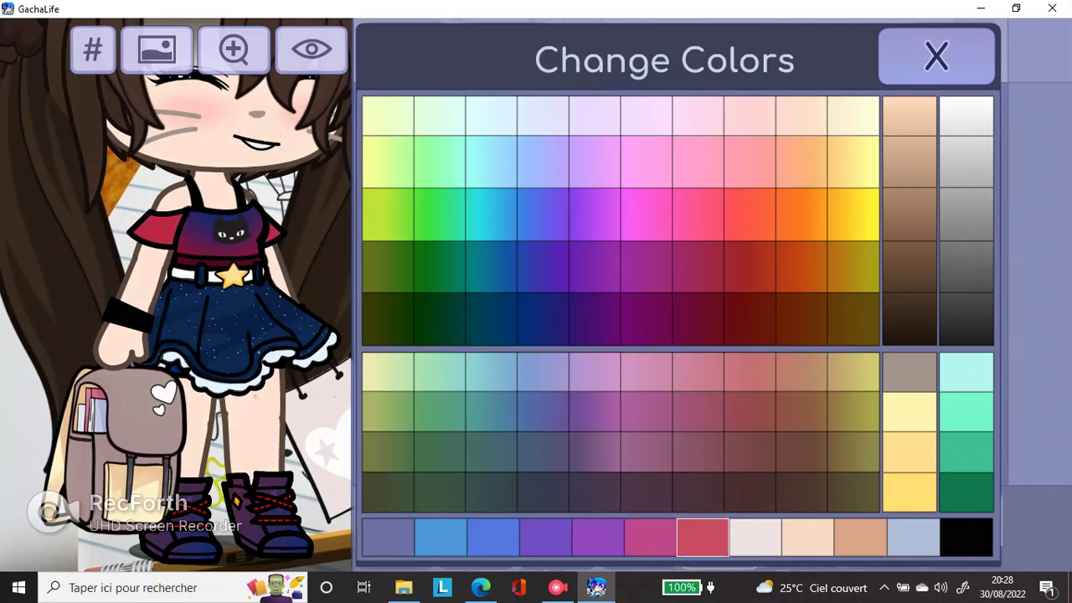
click(596, 528)
click(682, 533)
click(651, 270)
click(683, 269)
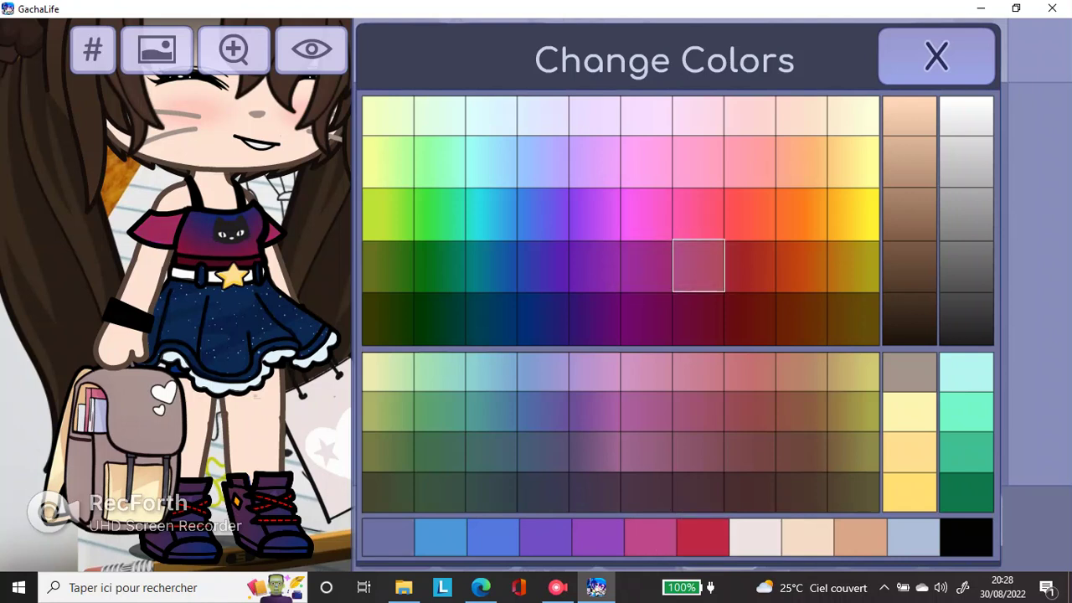
click(707, 319)
click(940, 80)
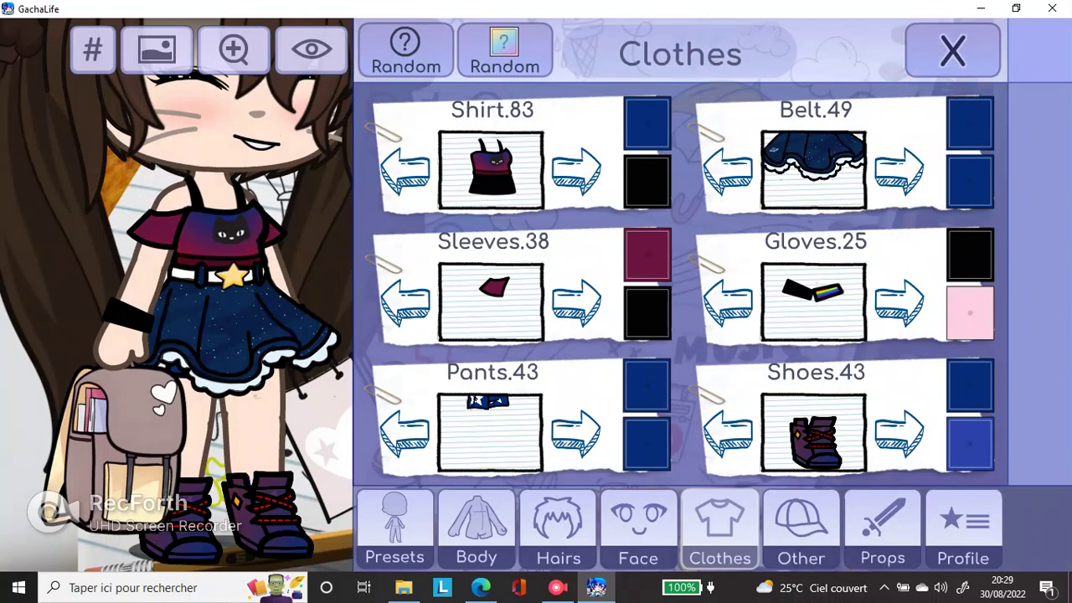
Try maroon, raspberry, purple and red shades on the shirt's first colour, finishing on dark blue
click(644, 132)
click(683, 312)
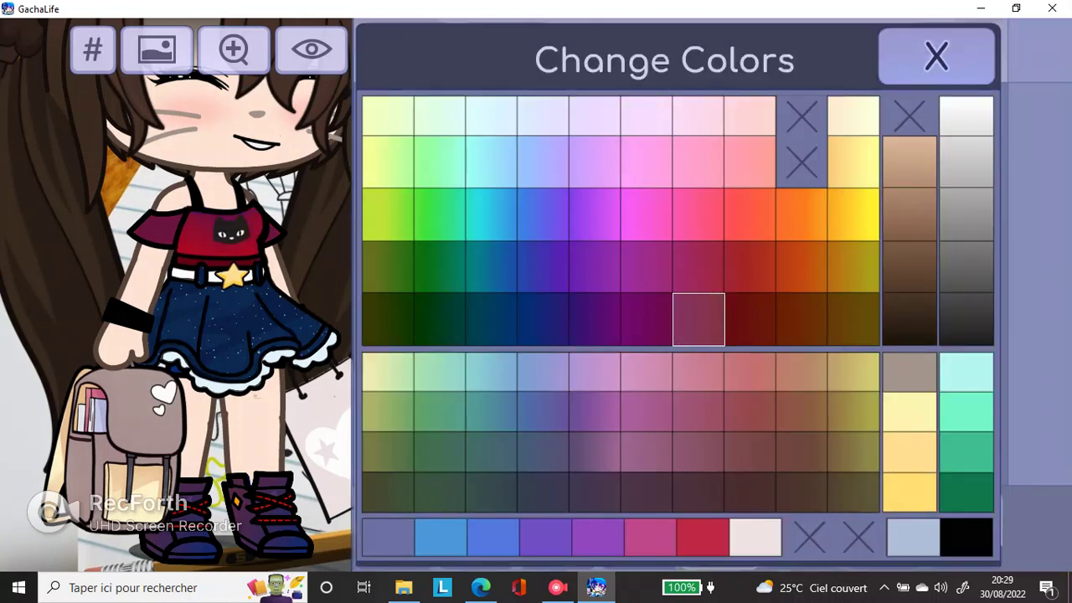
click(699, 267)
click(700, 277)
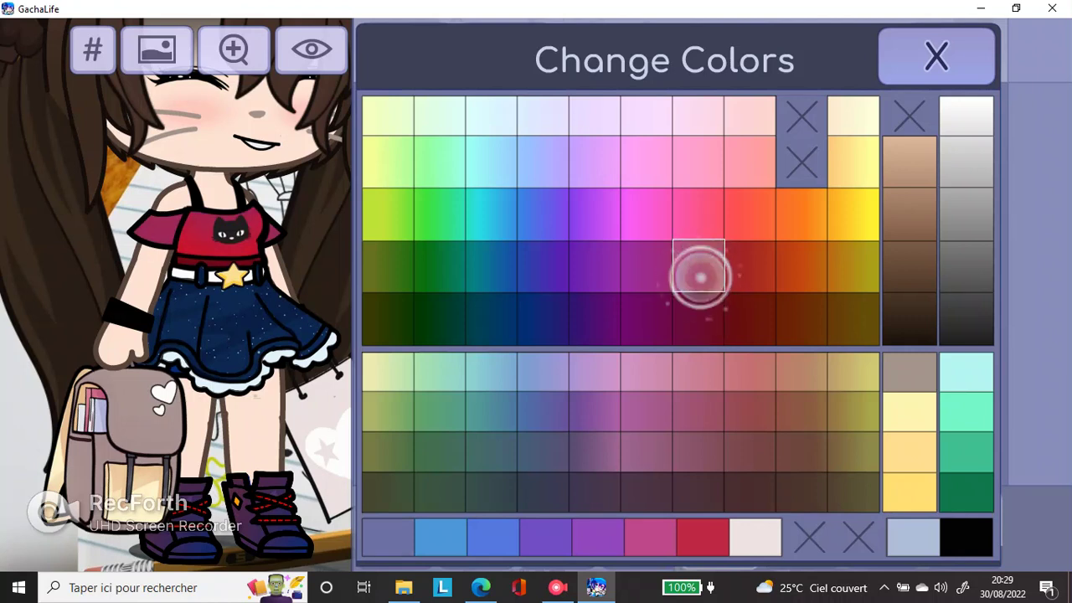
click(690, 320)
click(695, 270)
click(643, 267)
click(651, 306)
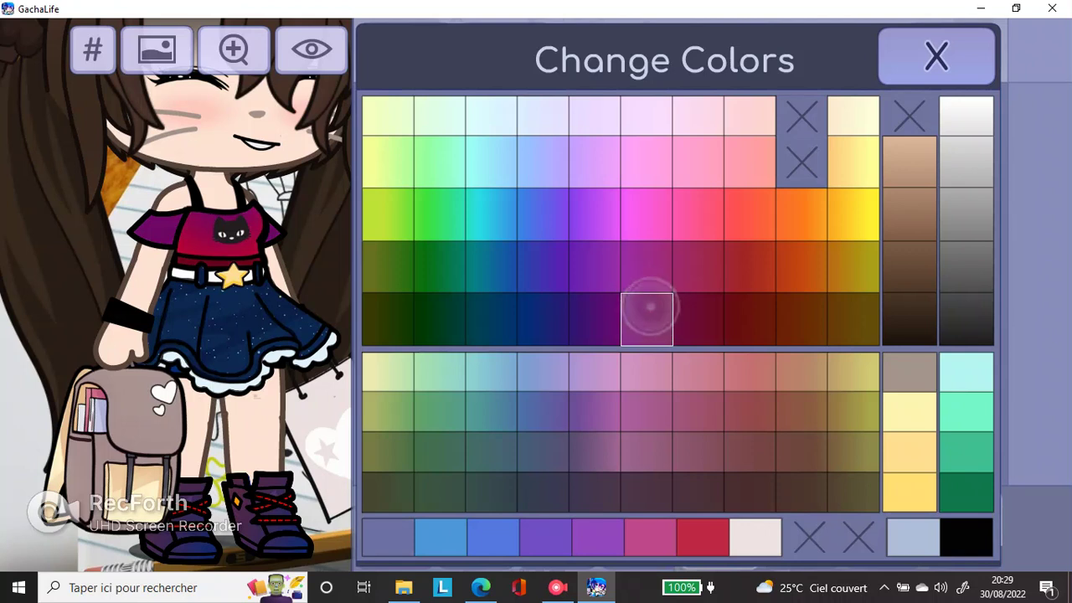
click(695, 537)
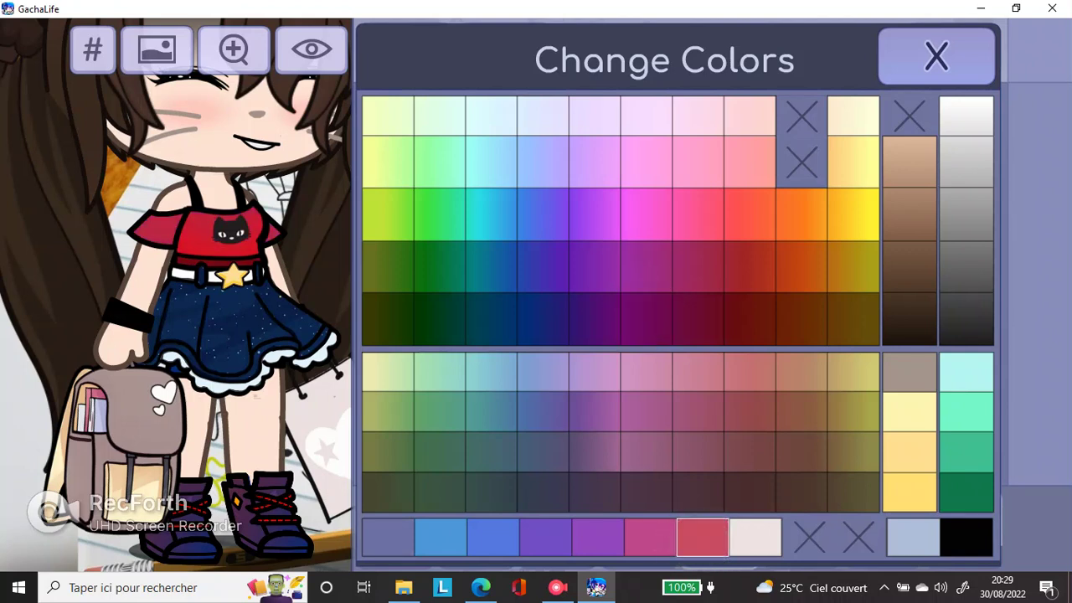
click(653, 532)
click(700, 534)
click(531, 313)
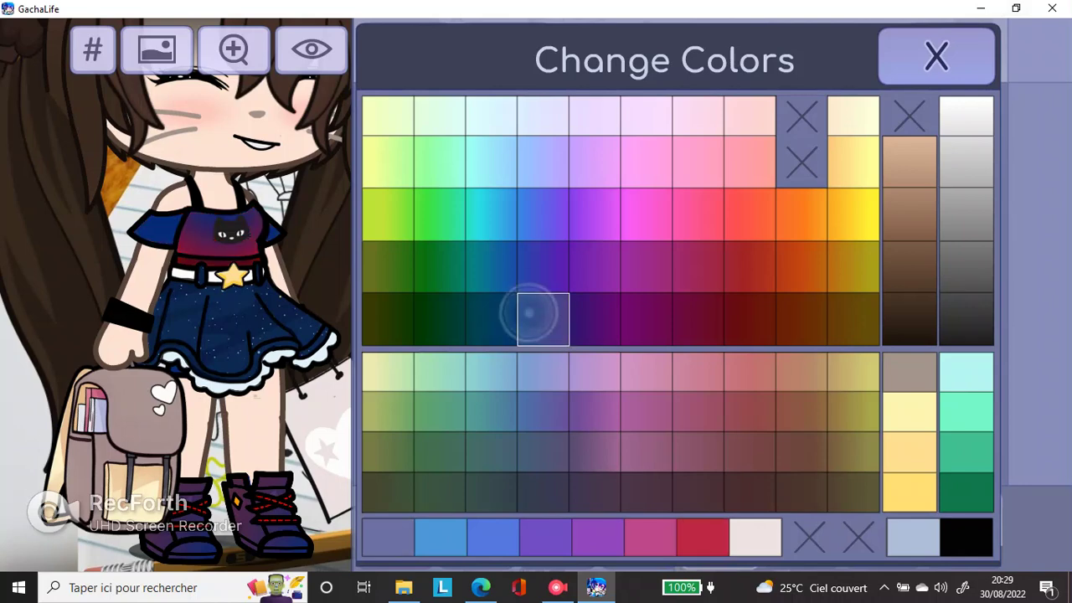
click(942, 53)
Set the sleeves' first colour to the medium-dark raspberry shade
click(640, 241)
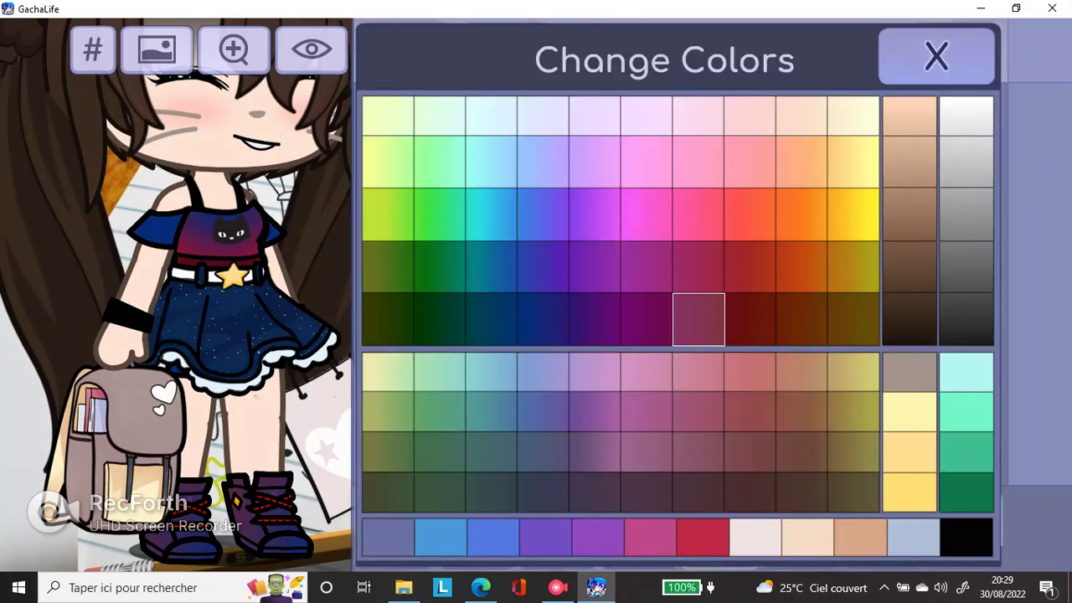
click(722, 255)
click(937, 56)
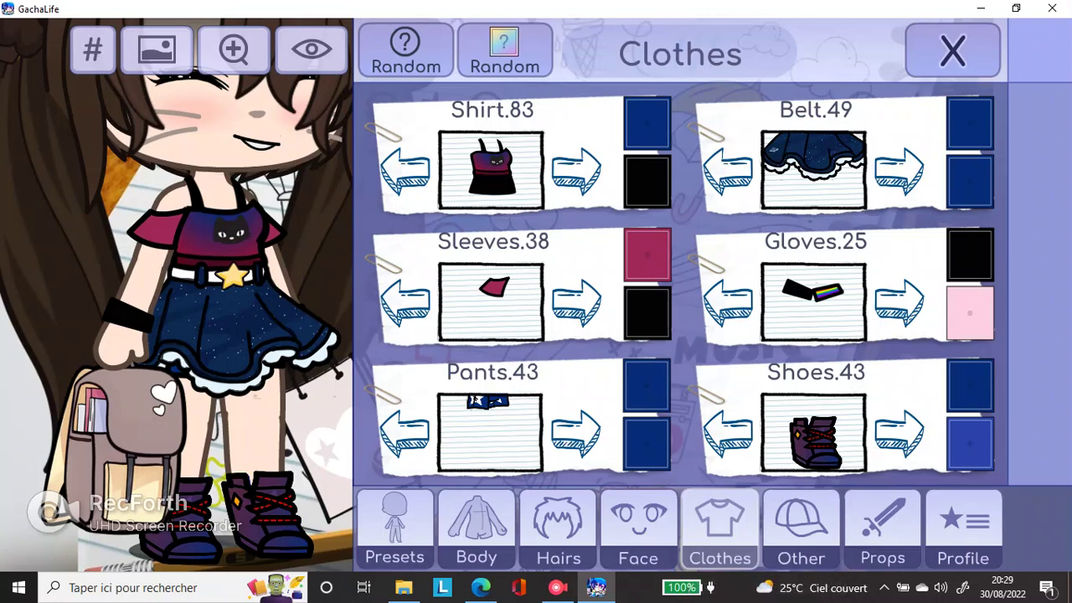
Try the neon cat ears and plain cap as the character's hat, and choose the cat-ear cap with UWU lettering
click(802, 526)
click(492, 172)
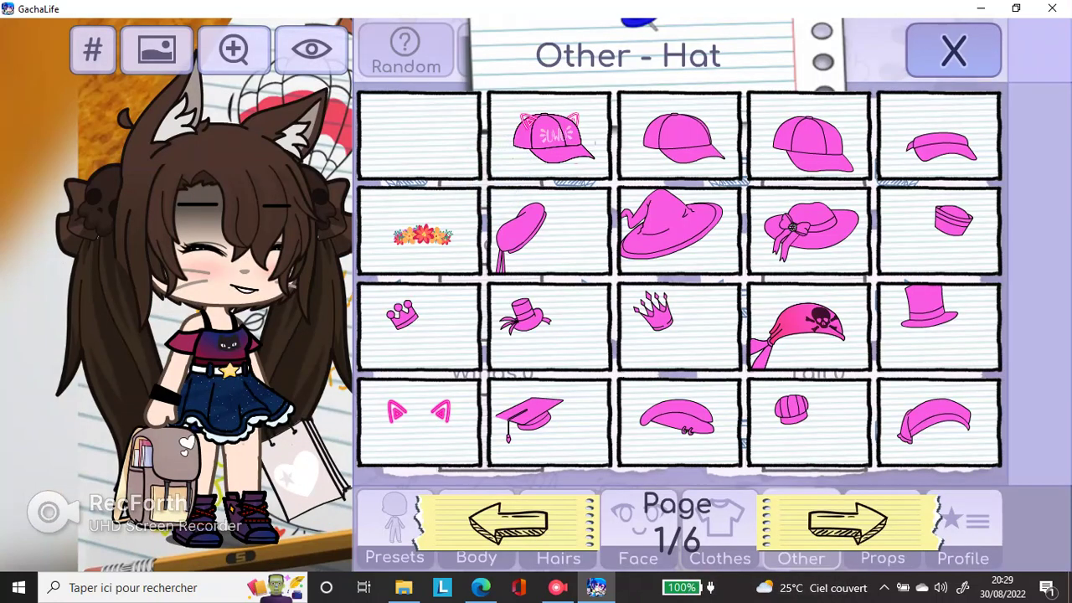
click(445, 395)
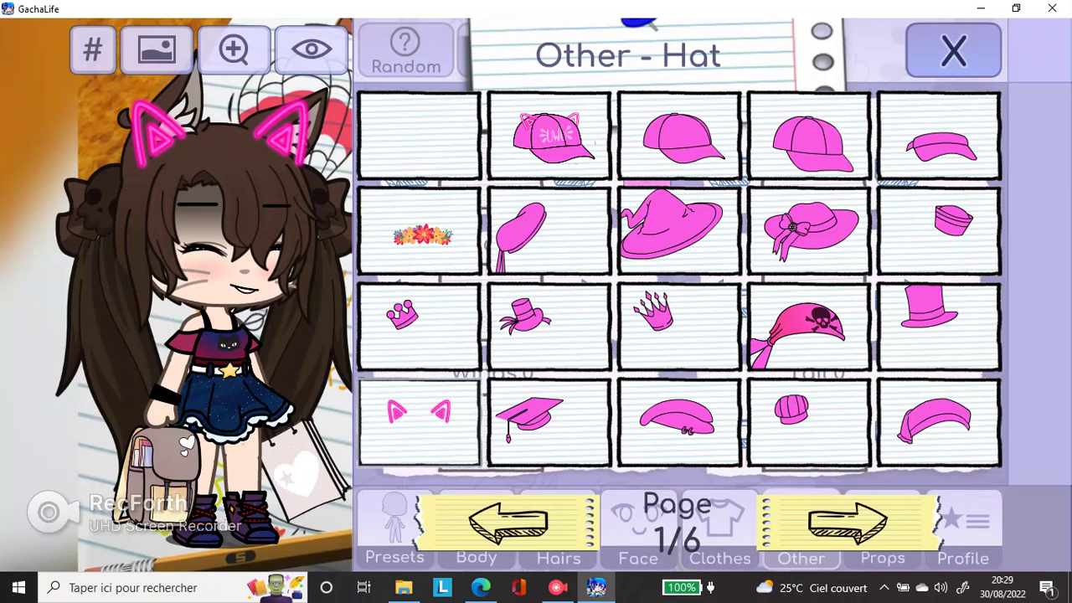
click(680, 136)
click(549, 136)
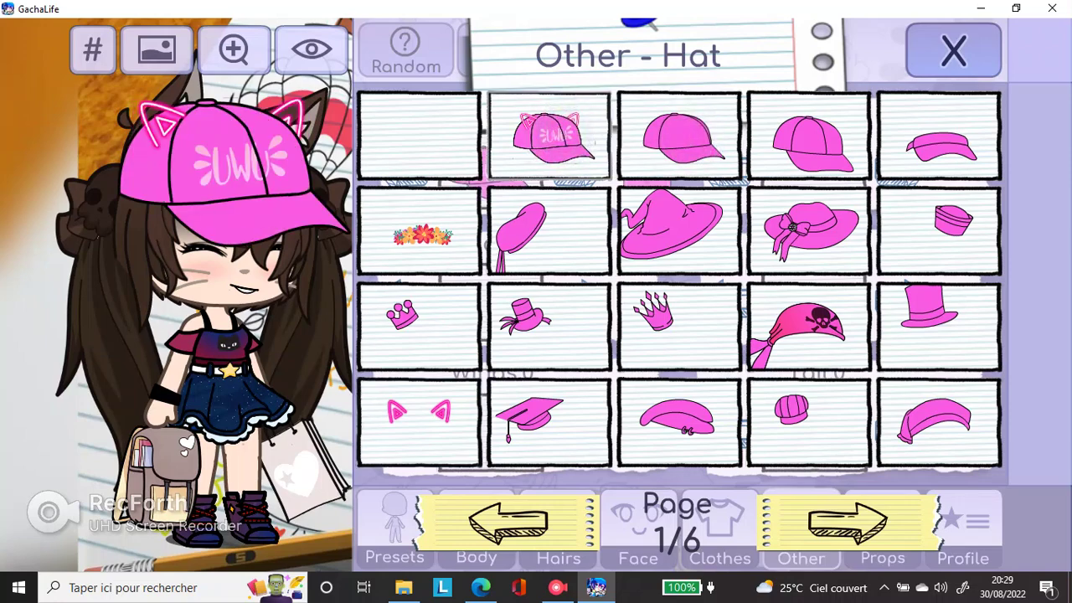
Choose the plain cap next to the UWU one as the hat, with coral red first colour and white second colour
click(662, 132)
click(954, 51)
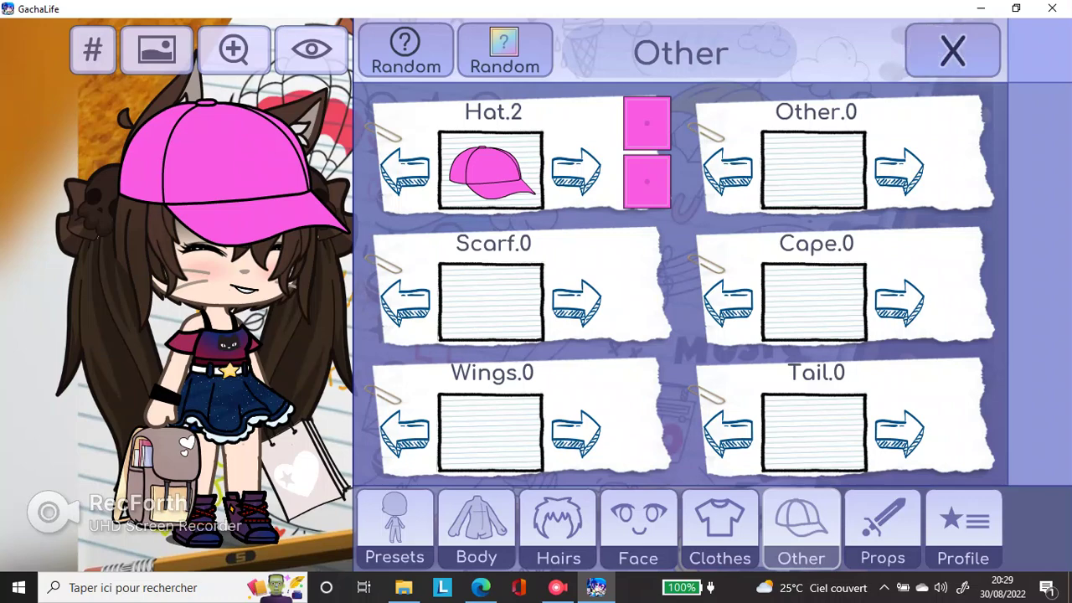
click(643, 117)
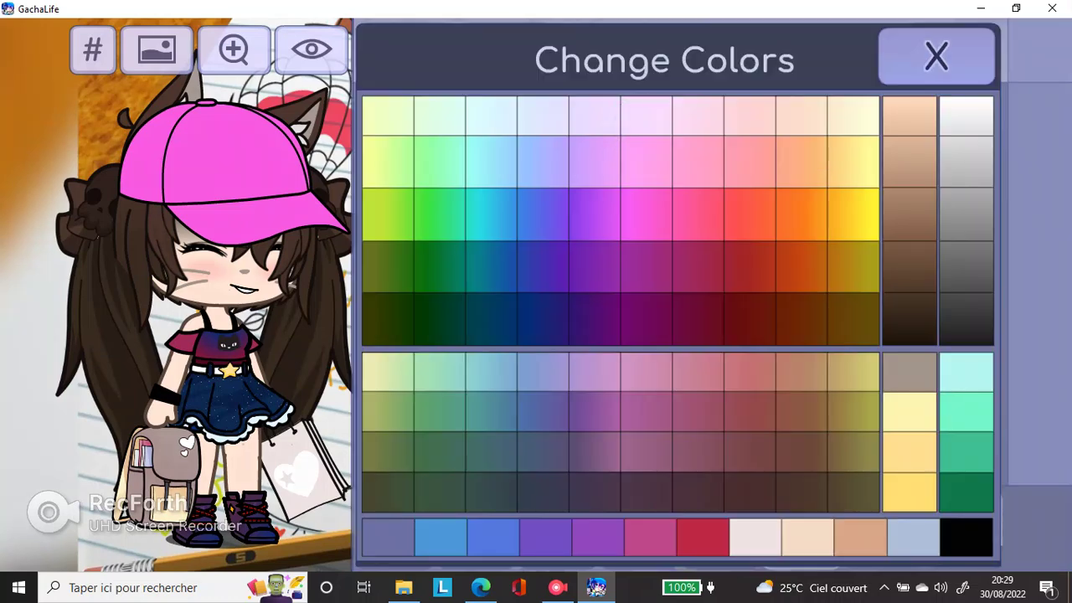
click(750, 213)
click(936, 56)
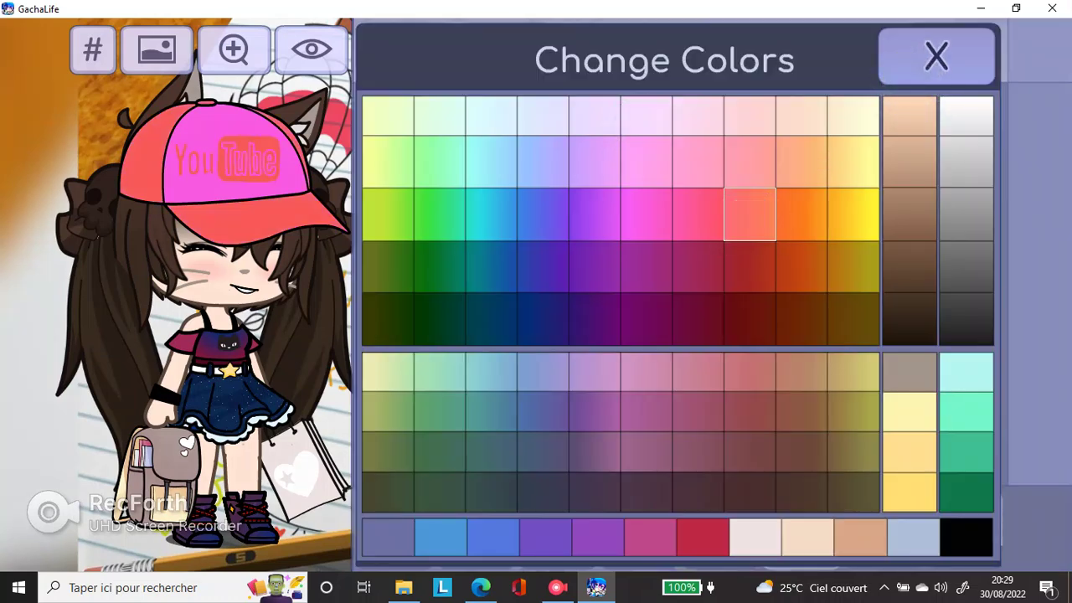
click(642, 174)
click(966, 116)
click(937, 56)
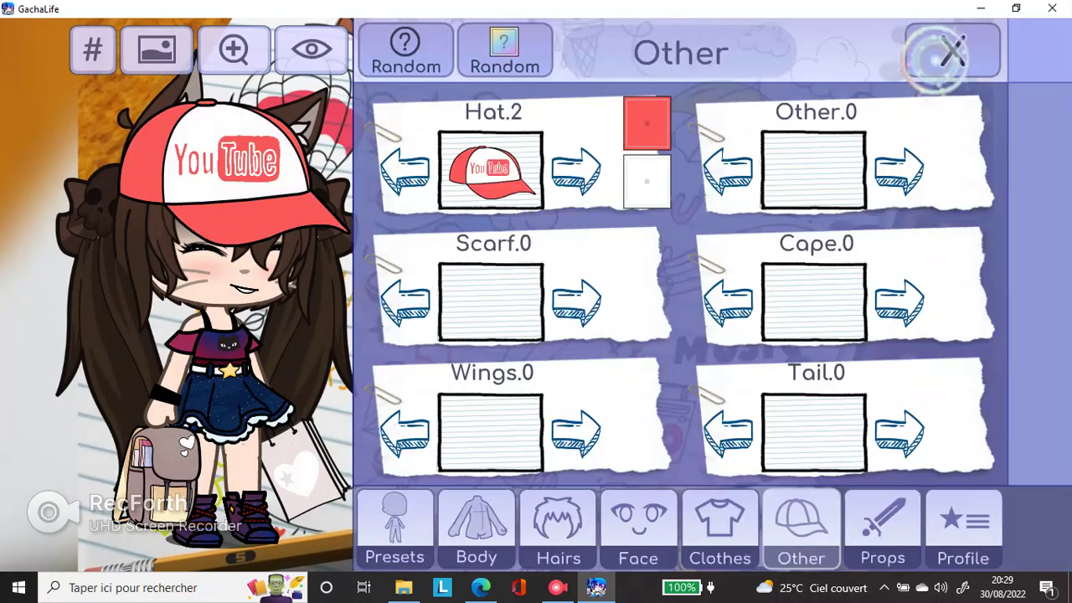
Try crimson and raspberry on the cap's first colour, finishing on dark red
click(643, 124)
click(702, 537)
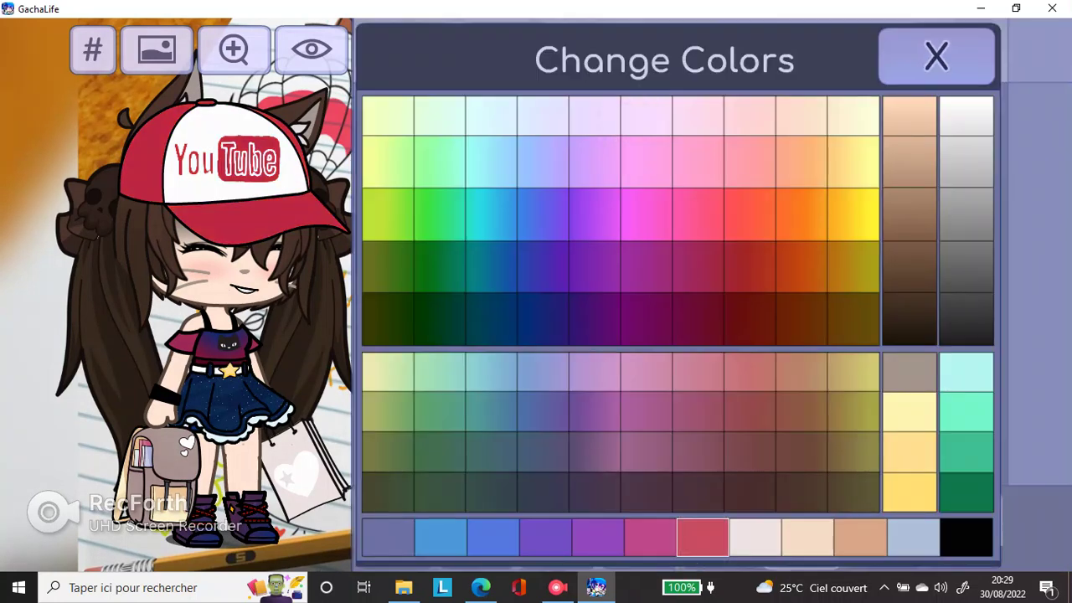
click(699, 267)
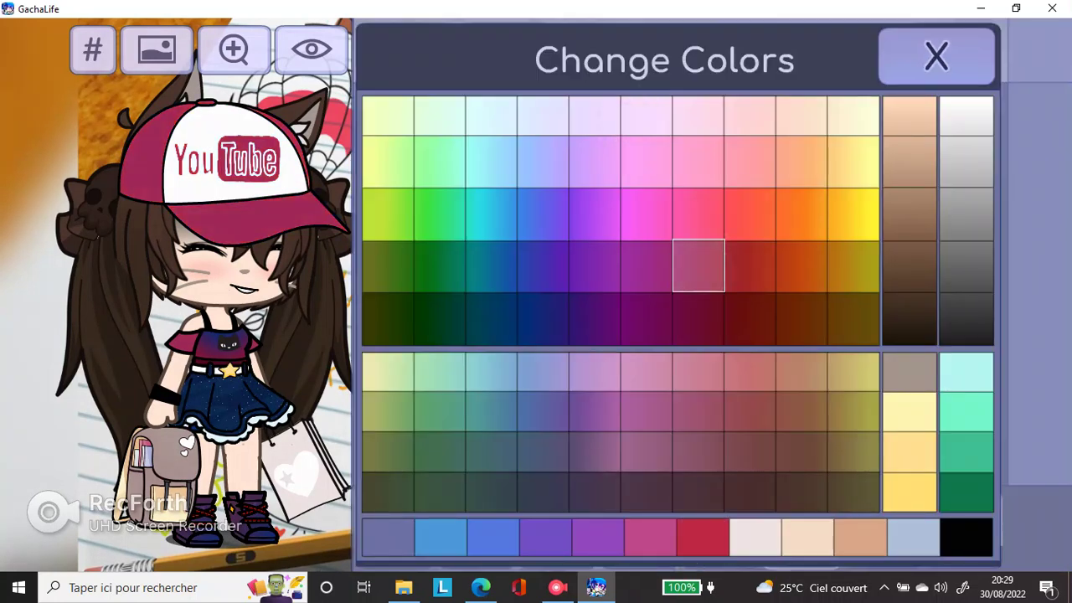
click(748, 265)
click(927, 72)
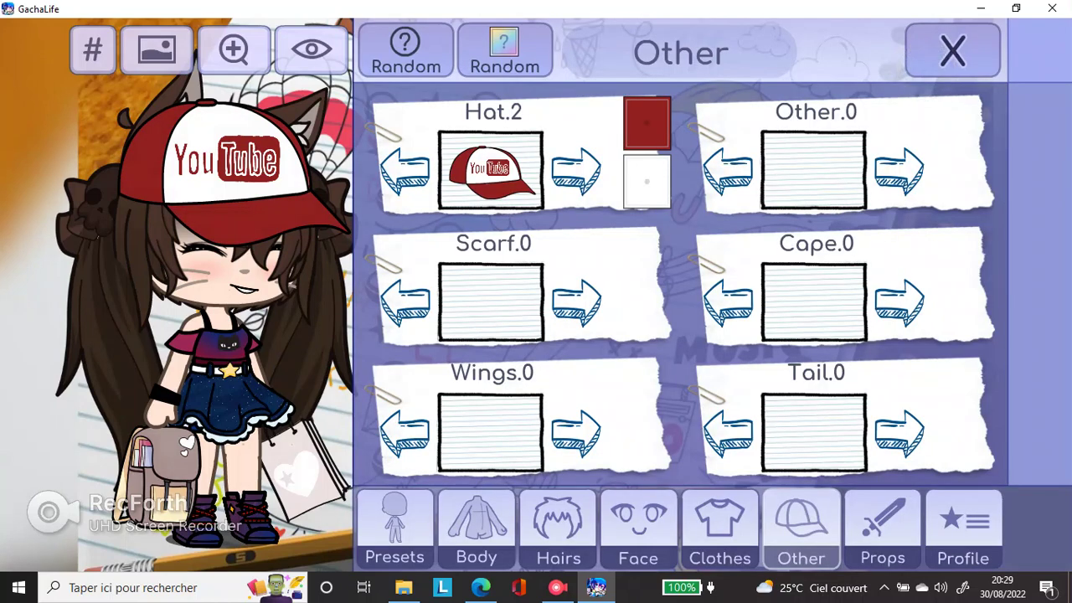
Change the rear hair to style 13, the long hair with outward-flared sides
click(559, 528)
click(491, 170)
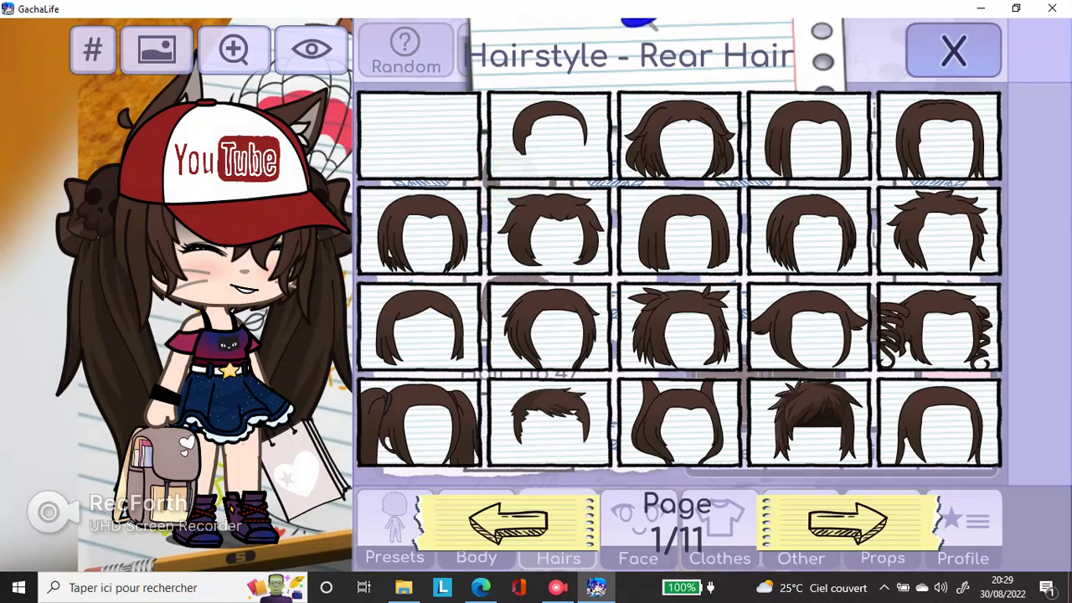
click(808, 327)
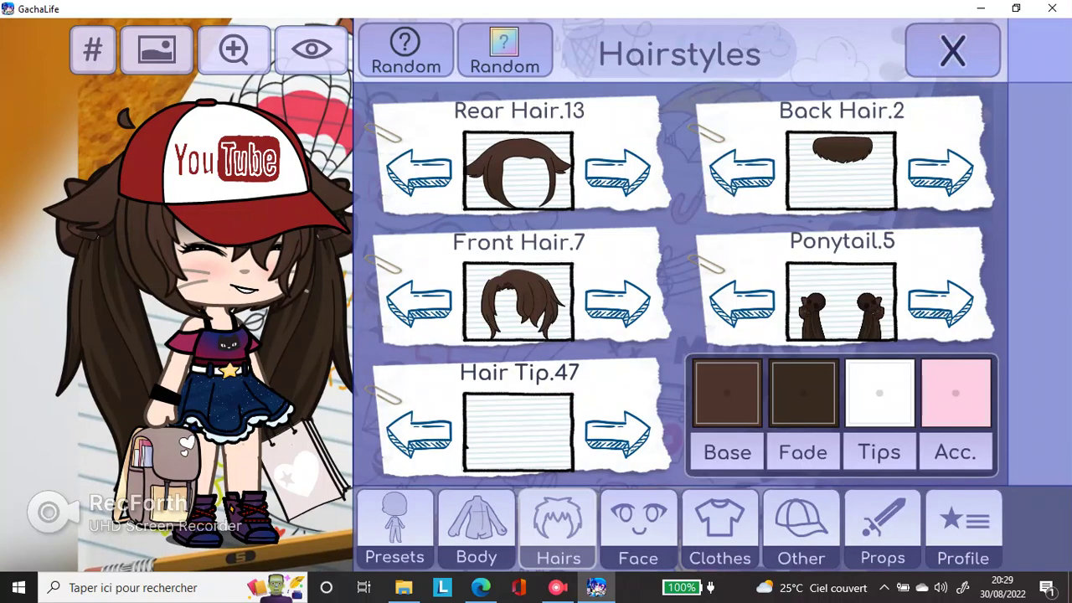
Give the character the bushy two-tone tail, style 7
click(638, 528)
click(720, 527)
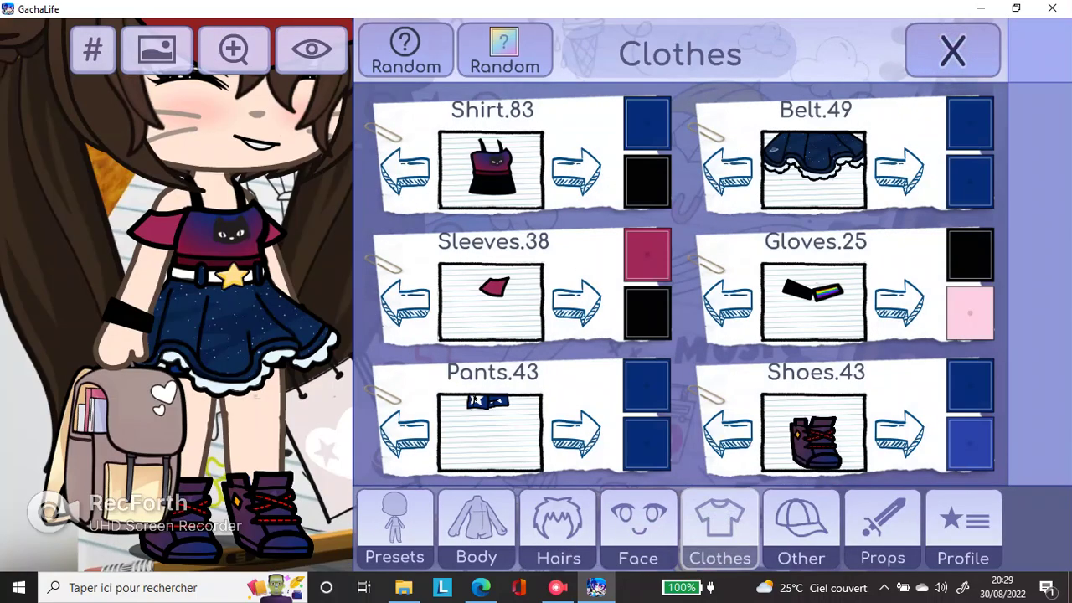
click(801, 528)
click(814, 431)
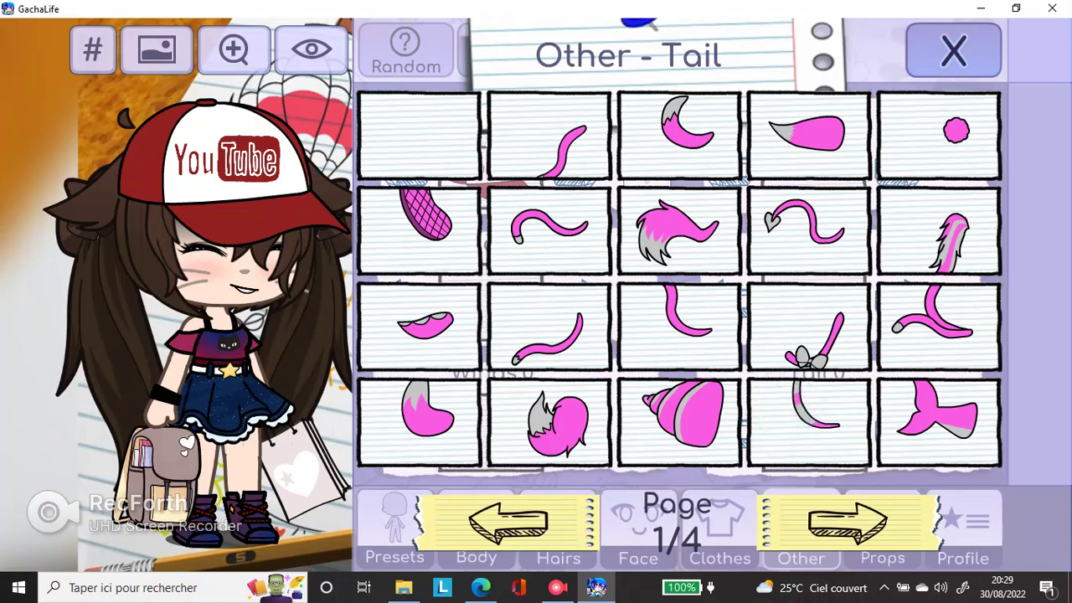
click(679, 231)
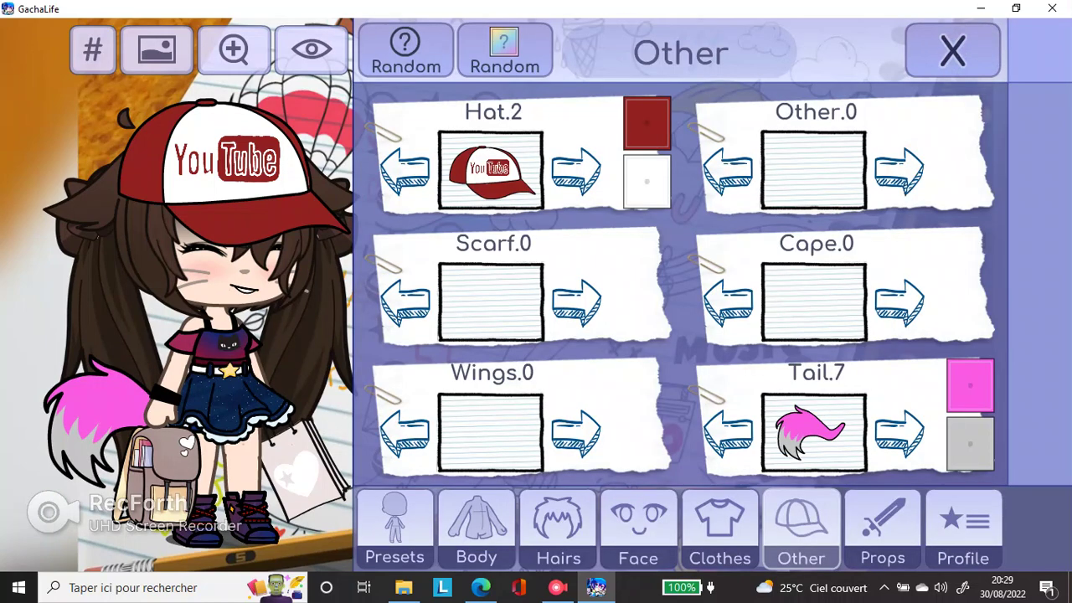
Set the bushy tail's first colour to muted dark brown and its second colour to the second-darkest brown
click(969, 385)
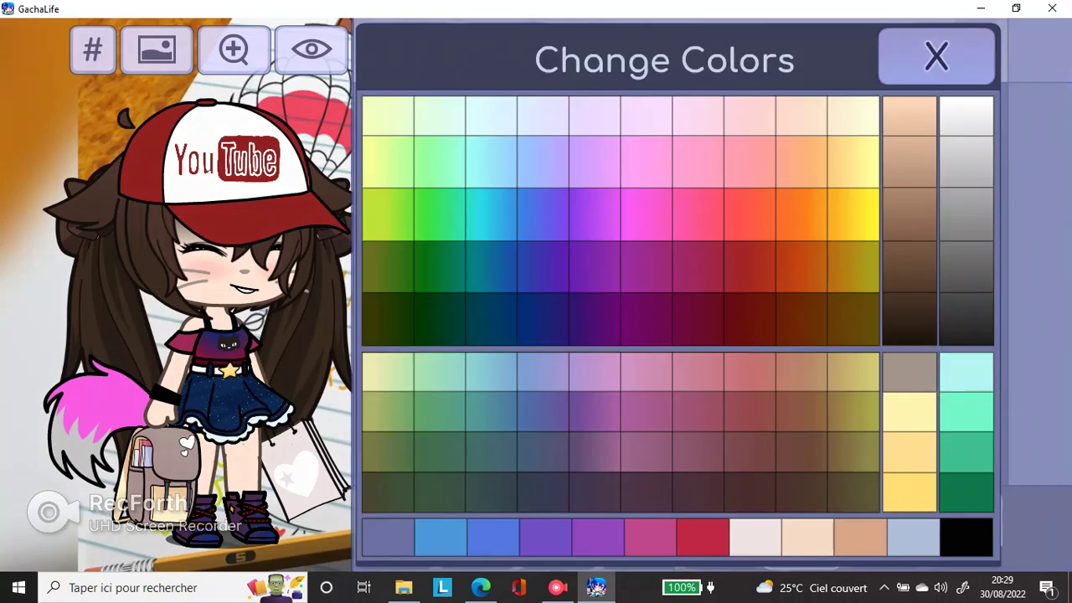
click(910, 318)
click(936, 56)
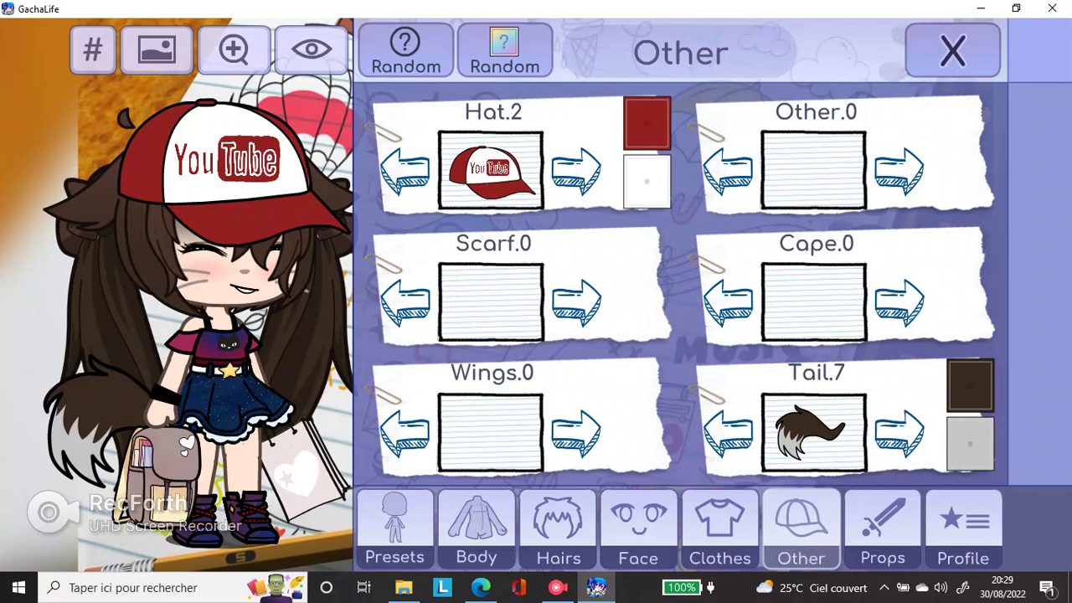
click(970, 387)
click(804, 493)
click(936, 56)
click(970, 442)
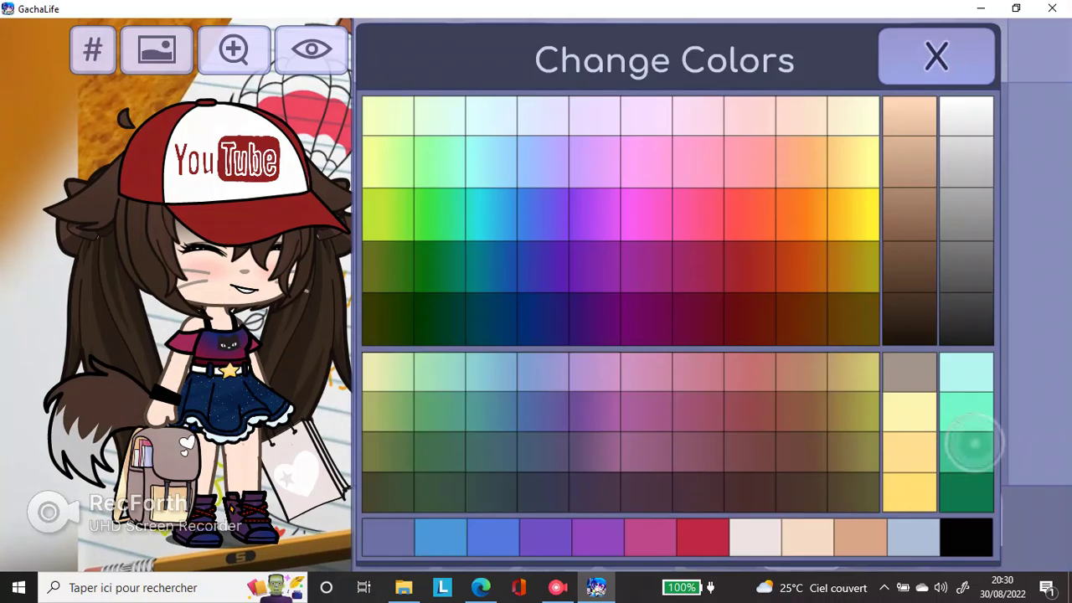
click(911, 276)
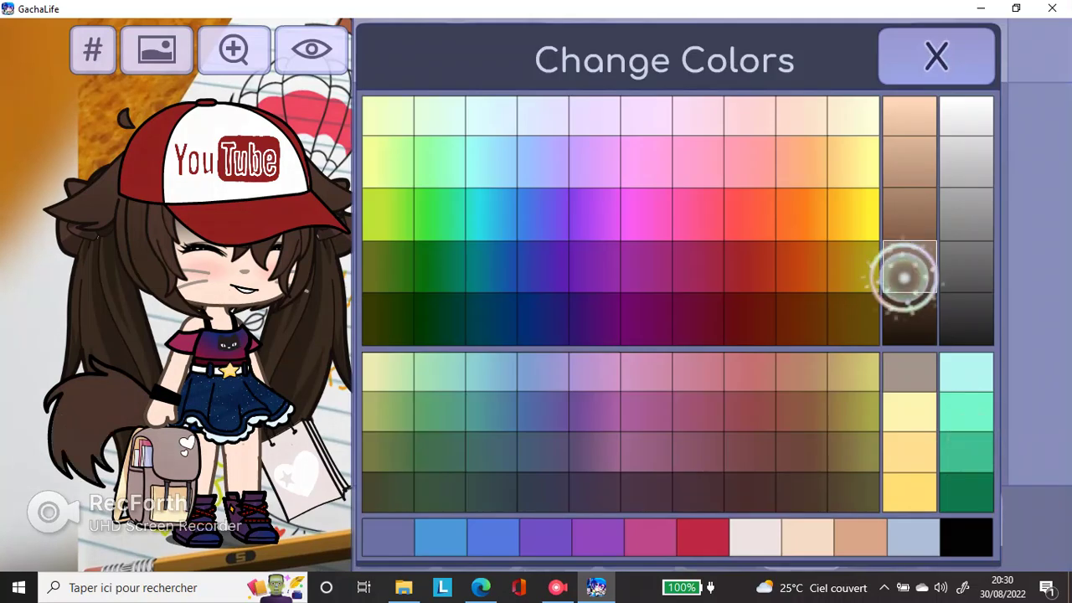
click(936, 56)
Replace the tail with the spiky-ended style 27 and set its second colour to the darkest brown
click(812, 436)
click(847, 524)
click(694, 232)
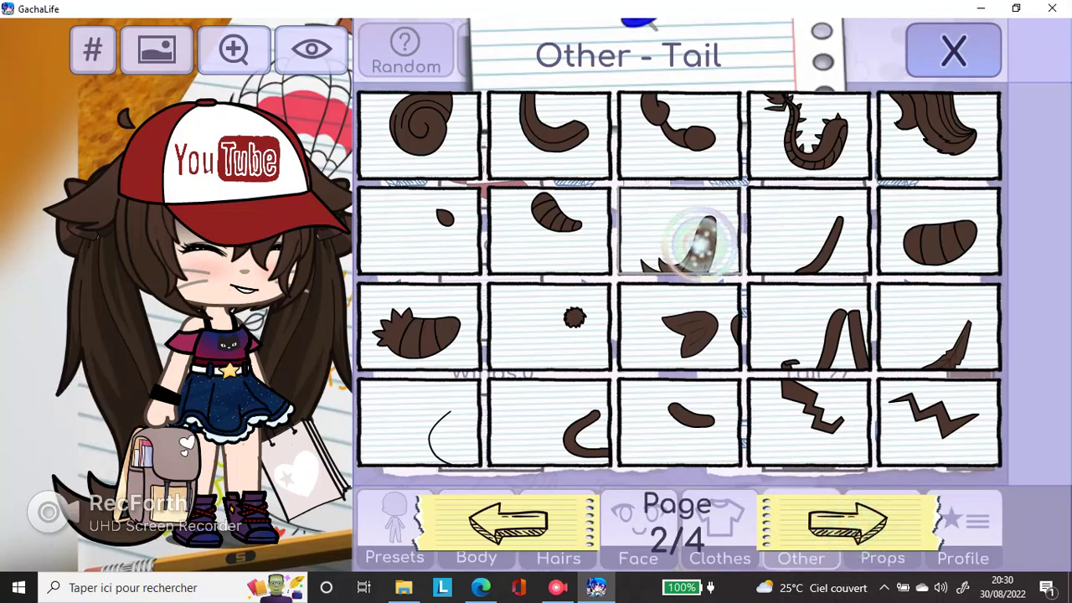
click(951, 50)
click(970, 444)
click(909, 318)
click(937, 56)
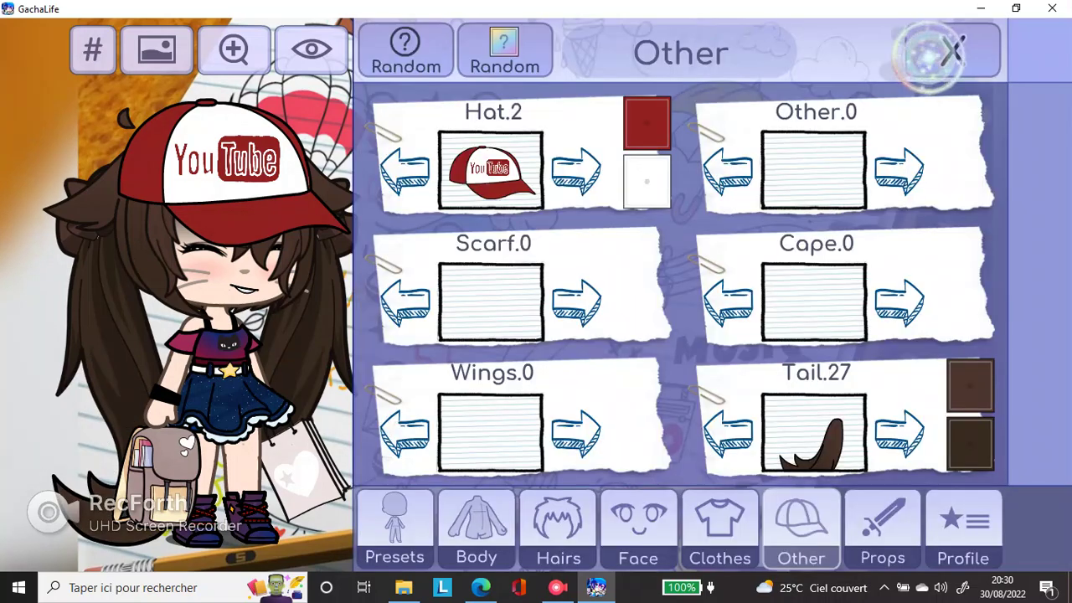
Reapply the darkest brown to the tail's second colour and muted dark brown to its first colour
click(971, 448)
drag(779, 380, 910, 319)
click(937, 56)
click(970, 386)
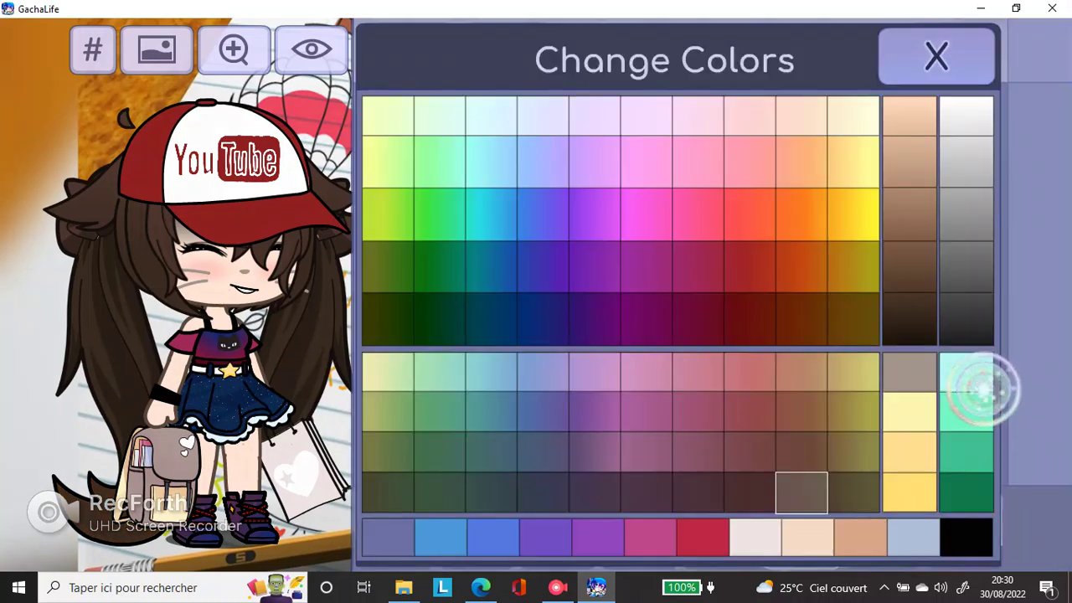
click(936, 57)
Browse the cape designs and choose the hiking backpack with the rolled mat, style 22
click(790, 299)
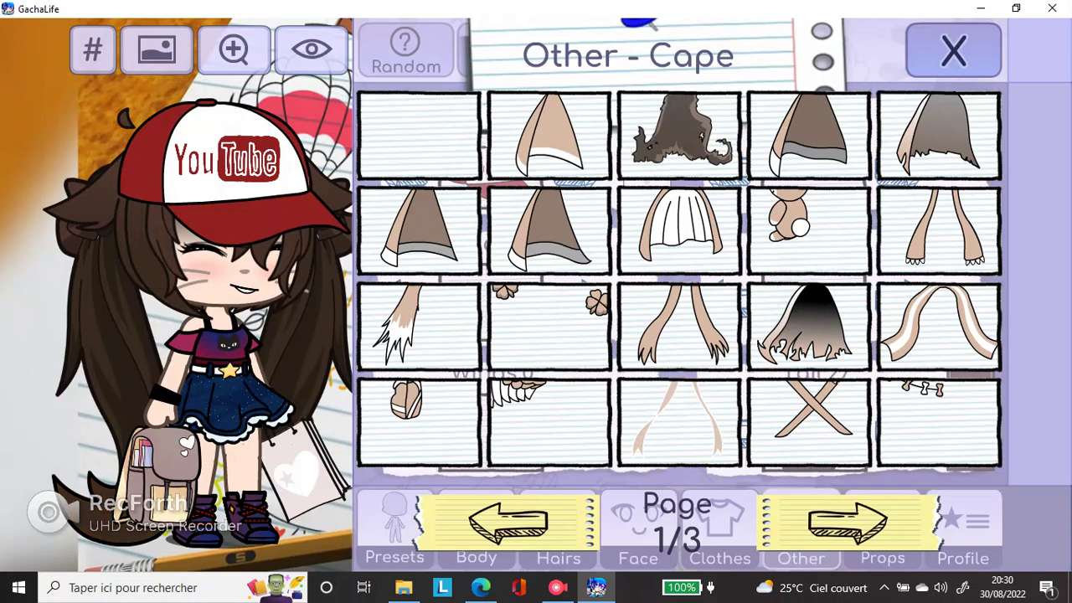
click(847, 521)
click(546, 520)
double_click(883, 521)
click(515, 509)
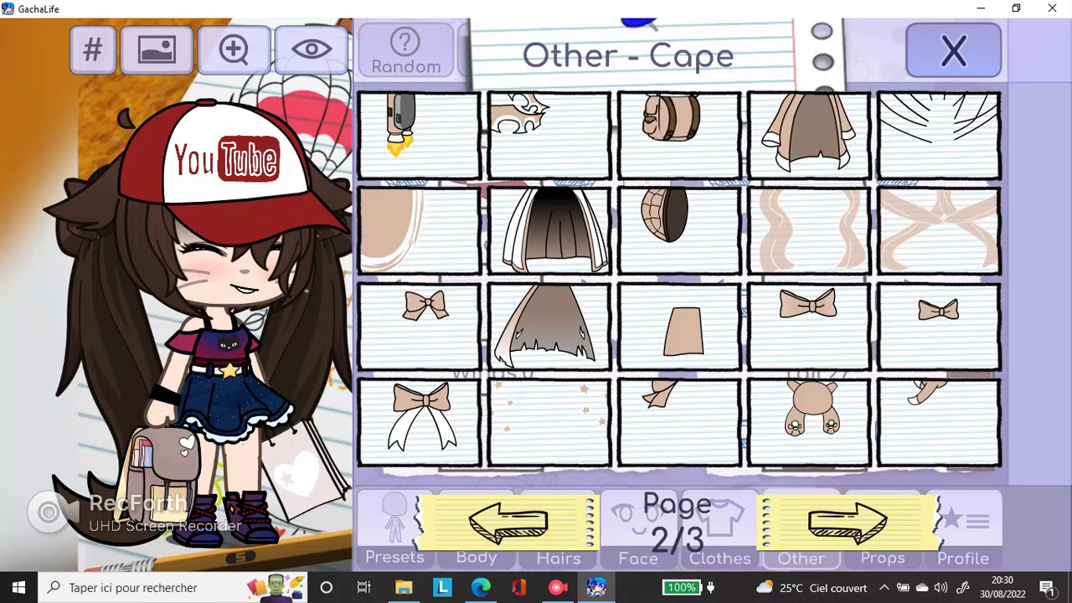
click(679, 130)
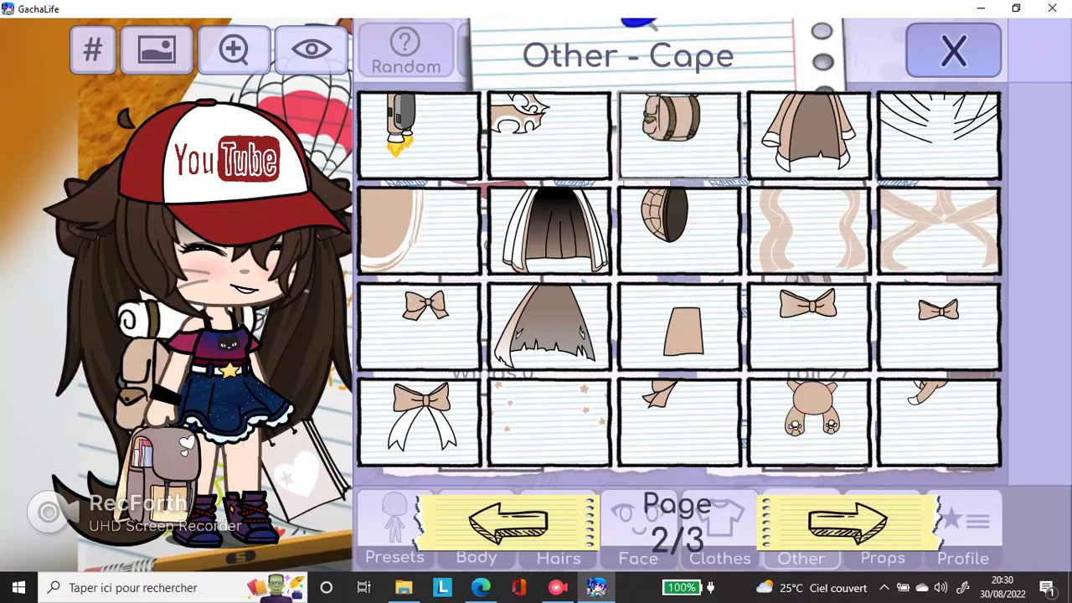
click(953, 50)
Set the hiking backpack's first colour to the darkest grey and its second colour to taupe
click(964, 247)
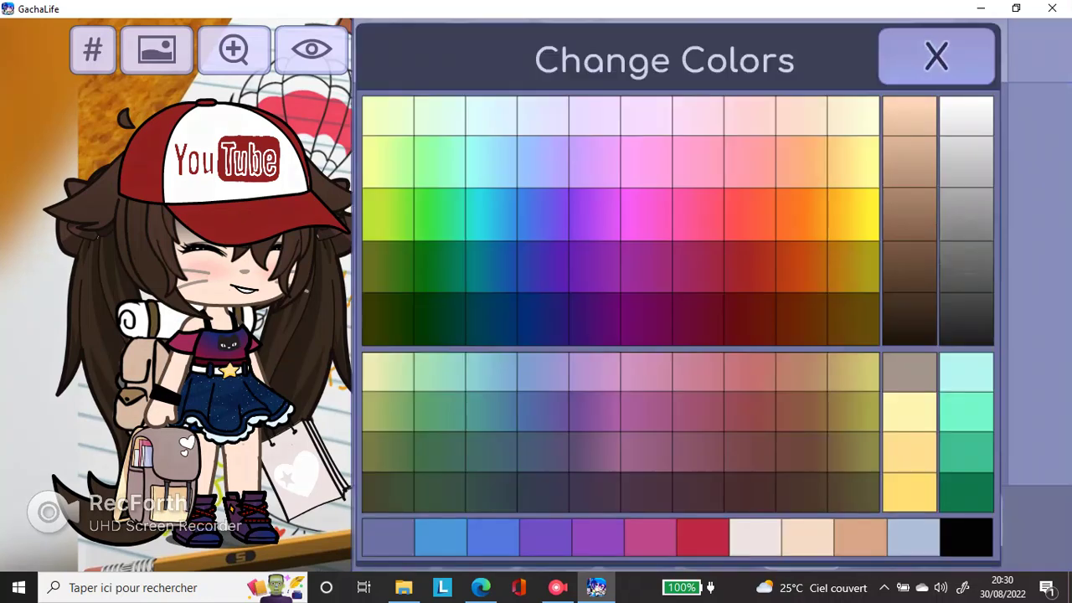
click(965, 317)
click(937, 56)
click(963, 247)
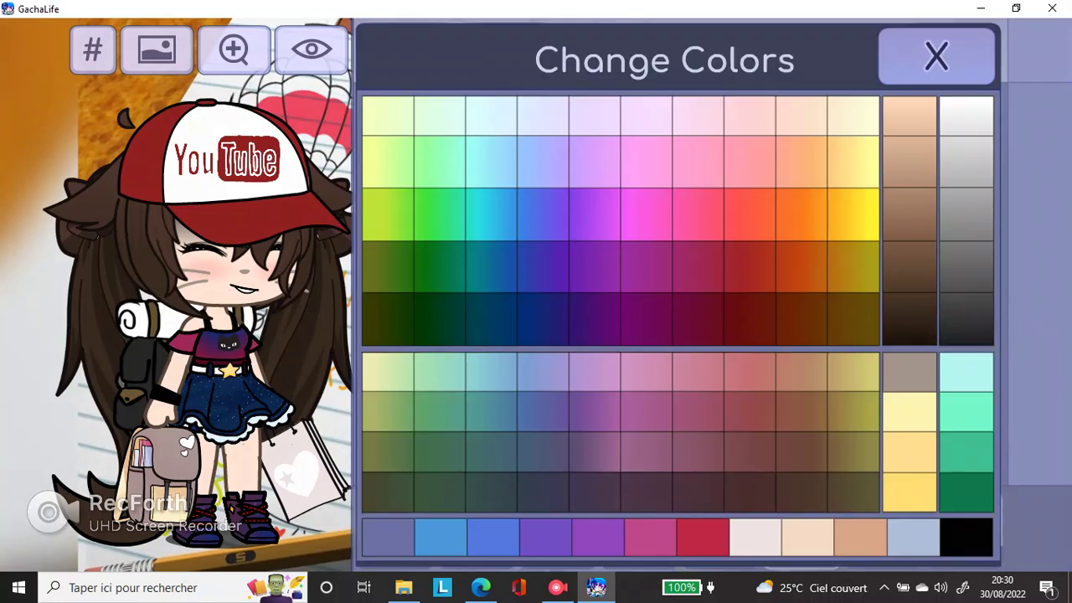
click(912, 369)
click(936, 56)
Try grey, light aqua and black on the hiking backpack's first colour, finishing on dark olive
click(964, 251)
click(963, 214)
click(966, 371)
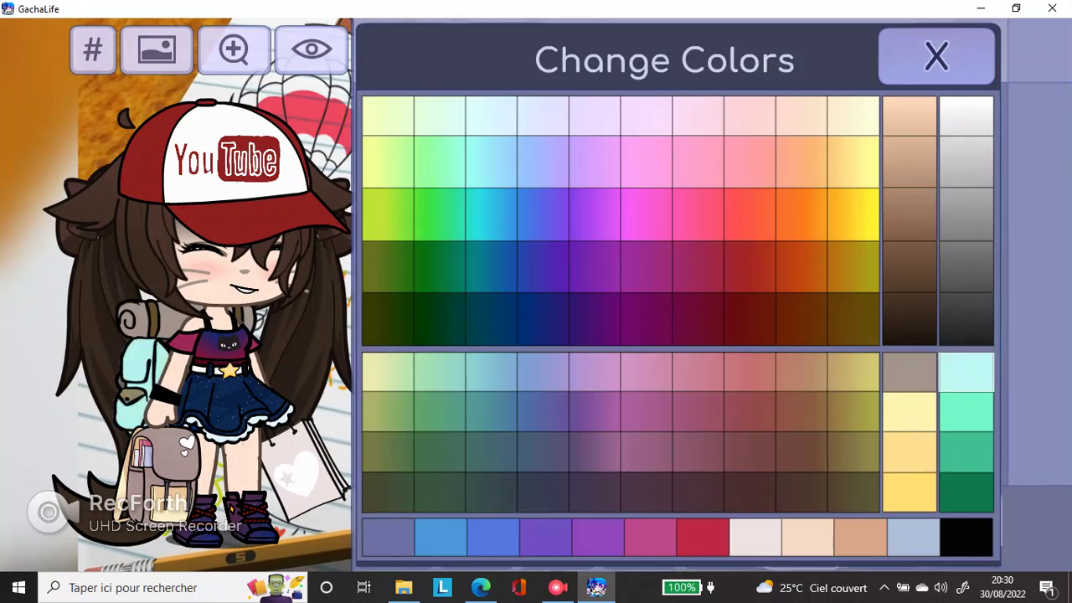
click(967, 537)
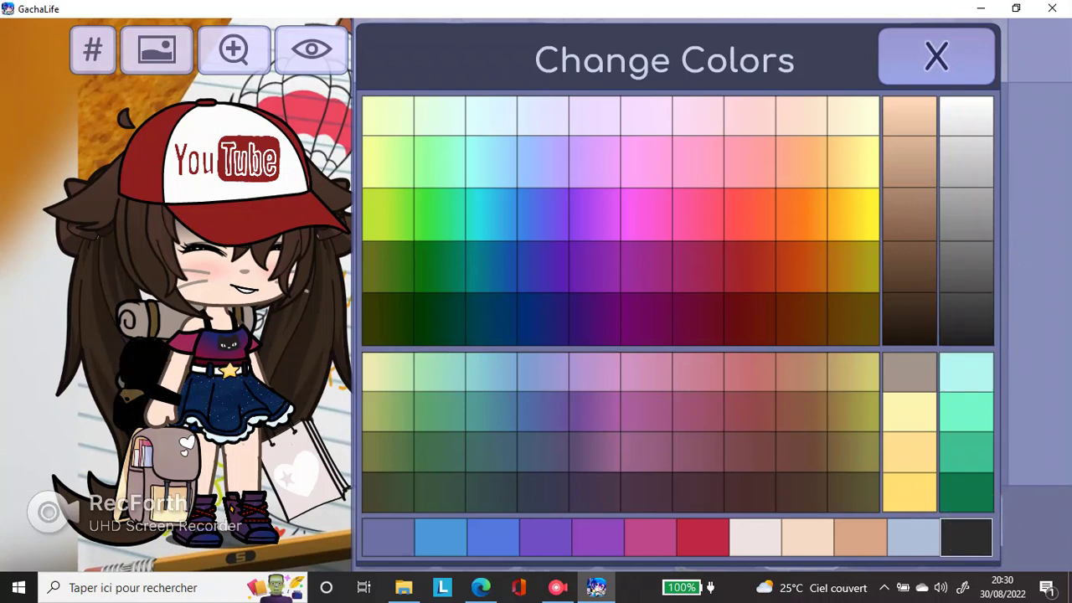
click(854, 491)
click(937, 56)
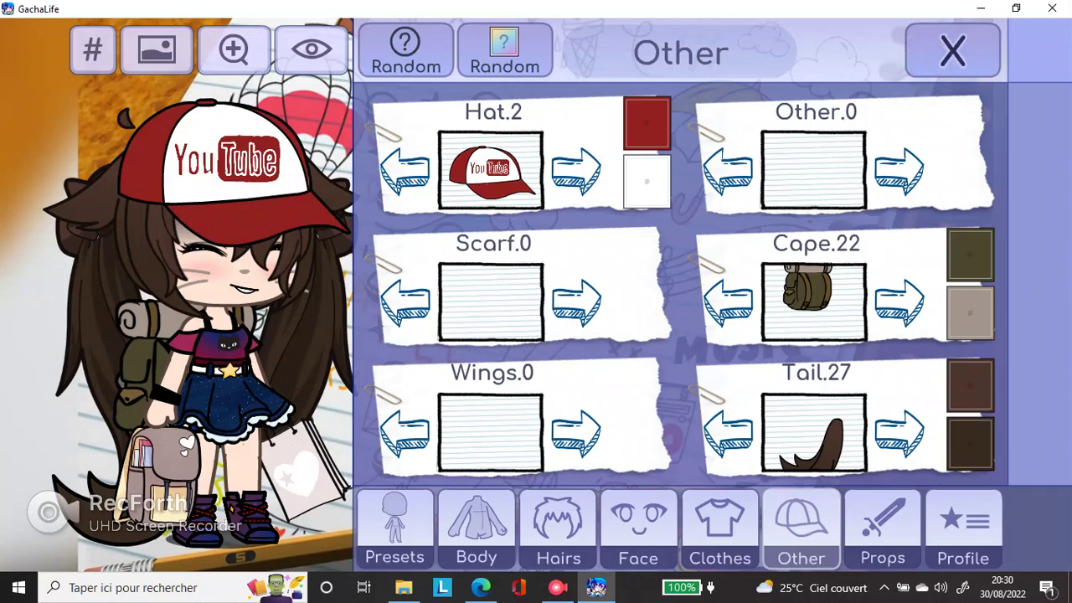
Try the pink butterfly wings on the character, look at the other wing designs and remove the wings
click(503, 419)
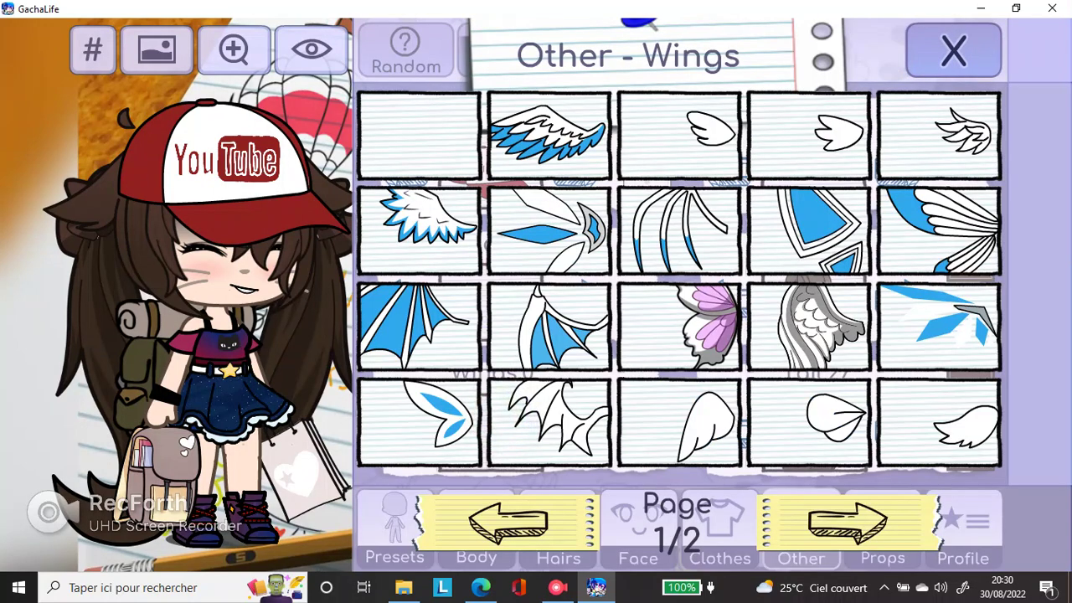
click(678, 327)
click(848, 521)
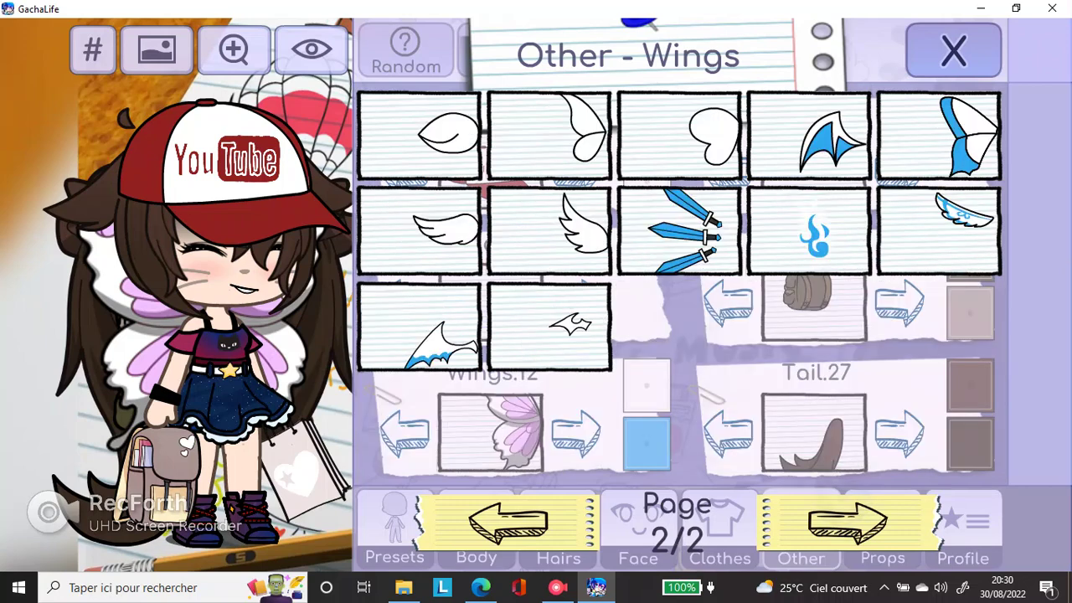
click(509, 521)
click(419, 134)
click(953, 52)
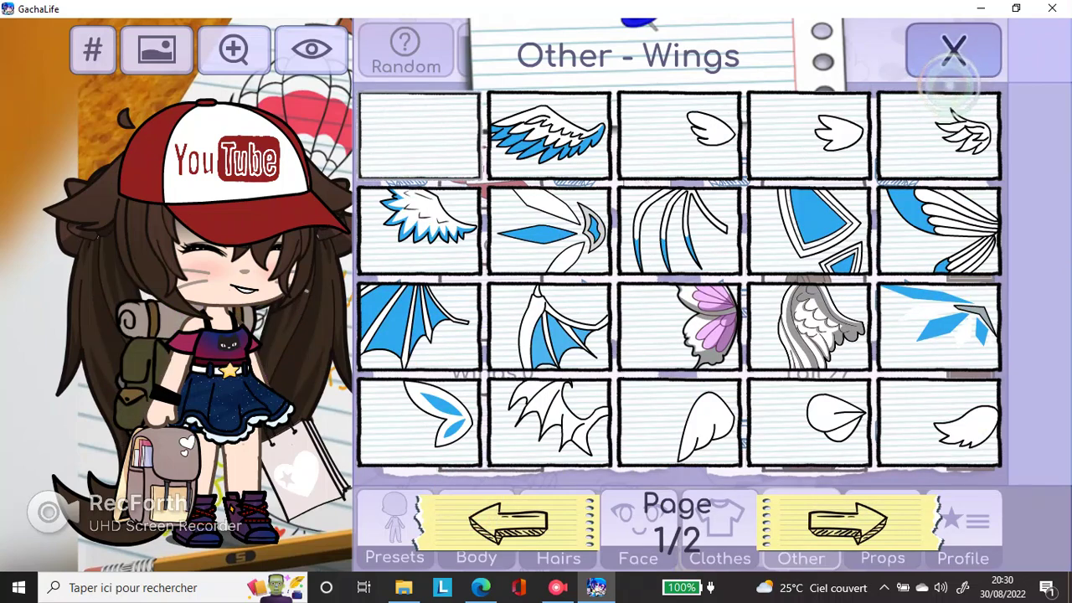
Try the flower garland as the scarf, and choose the rainbow collar with the round pendant, style 12
click(483, 300)
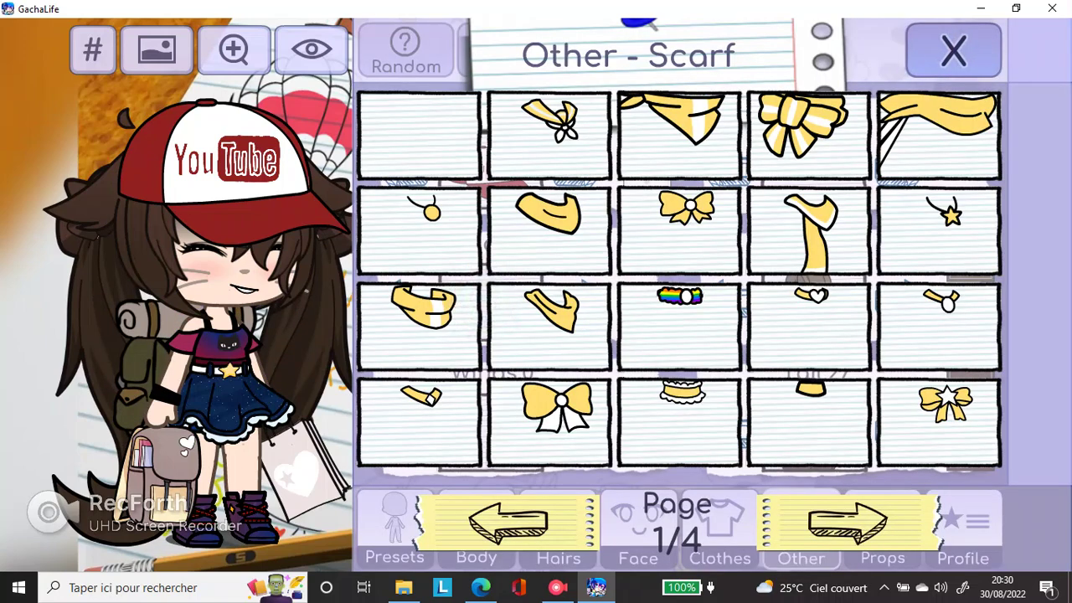
click(509, 517)
click(508, 521)
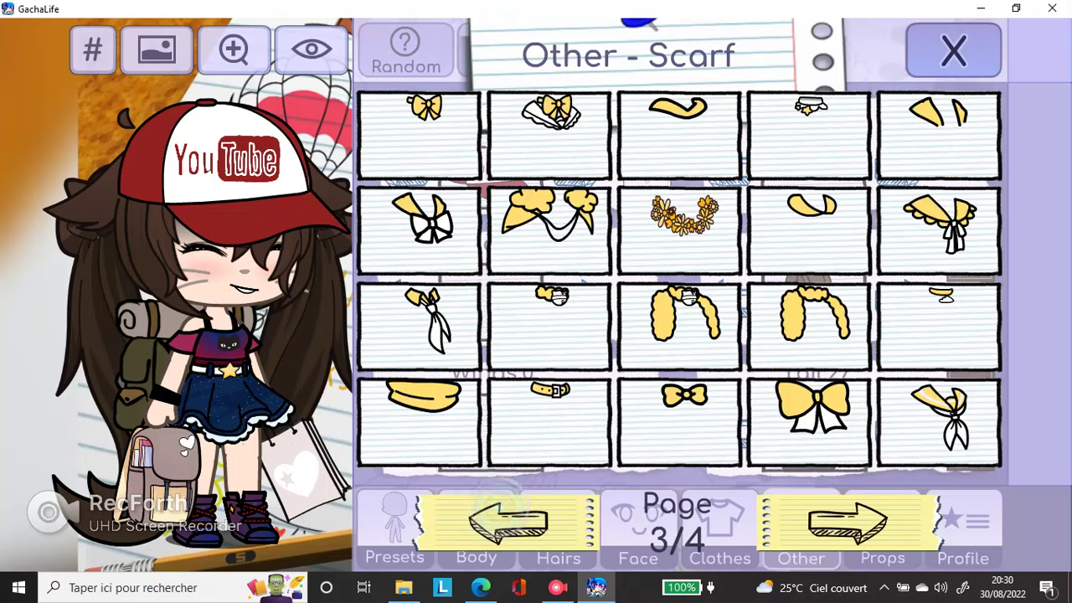
click(680, 226)
click(842, 517)
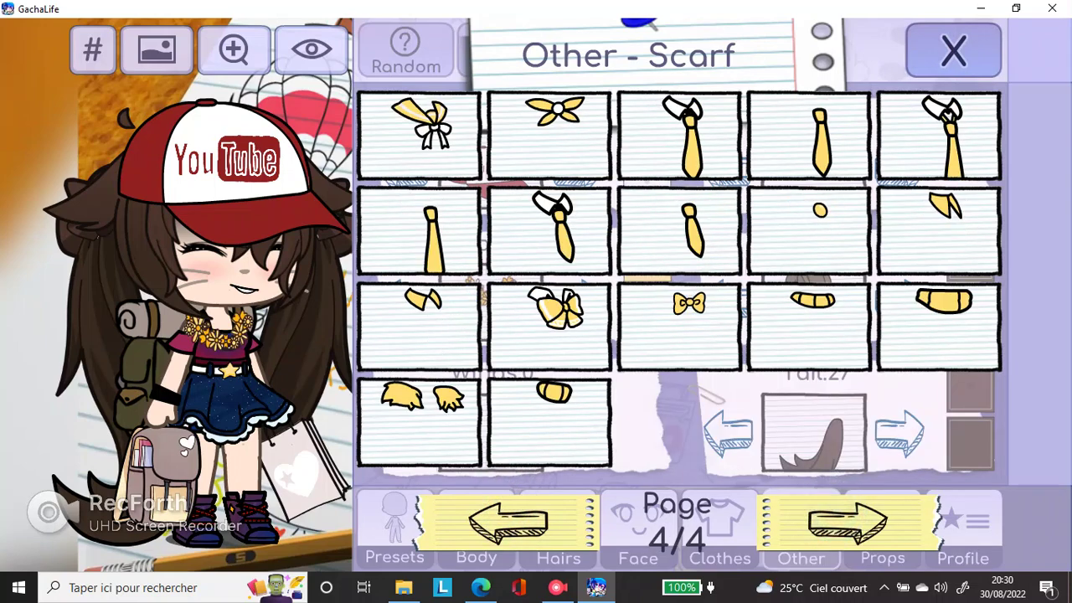
click(841, 518)
click(679, 326)
click(953, 50)
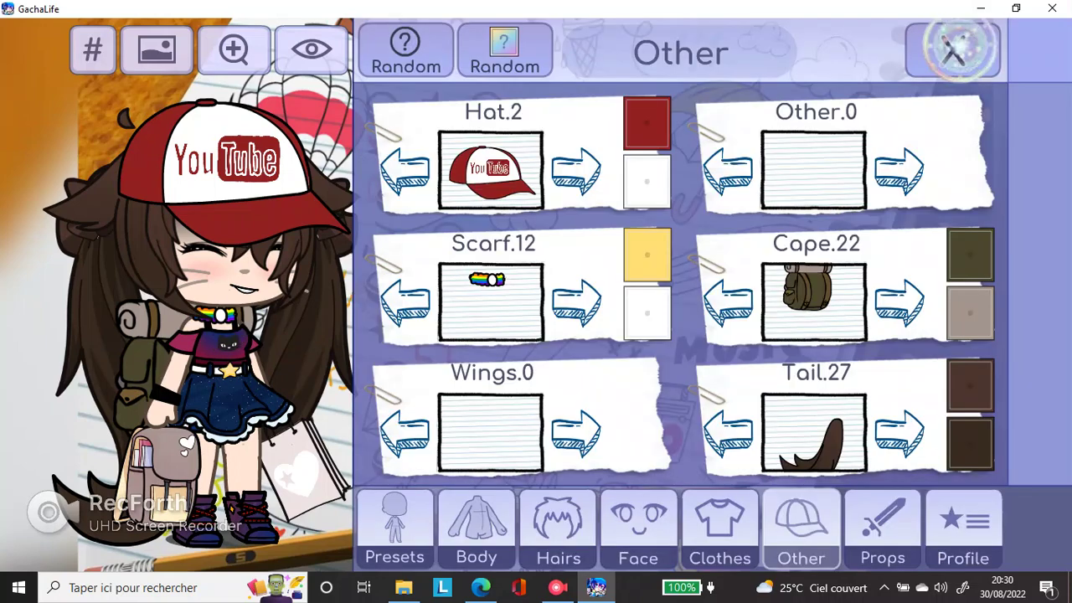
Set the rainbow collar's first colour to white, and try other shades on its second colour before returning it to white
click(658, 268)
click(966, 266)
click(965, 116)
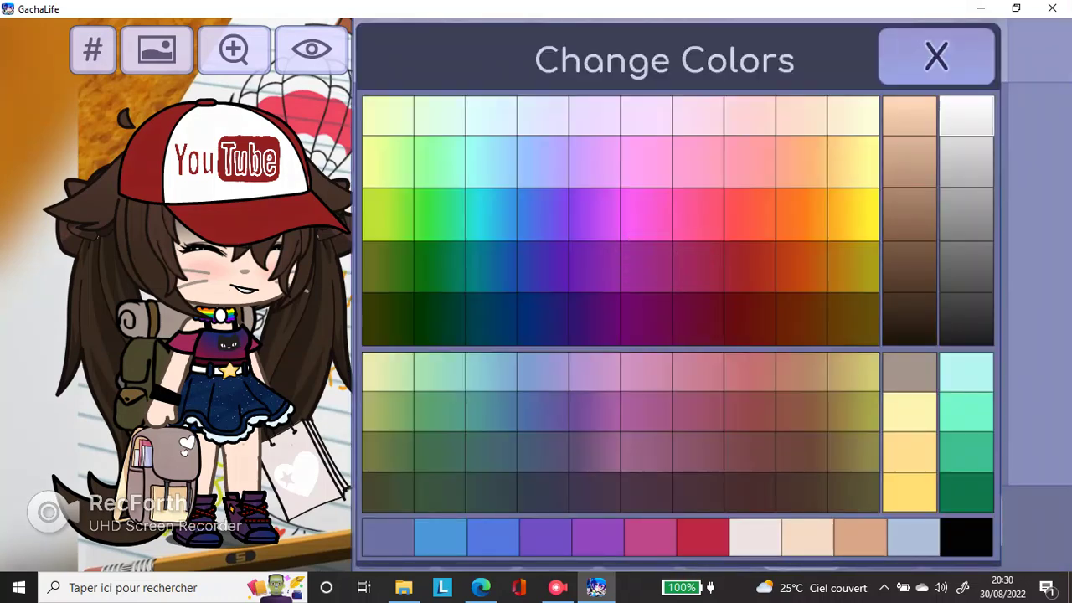
click(937, 57)
click(647, 302)
click(910, 266)
click(966, 162)
click(966, 116)
click(936, 57)
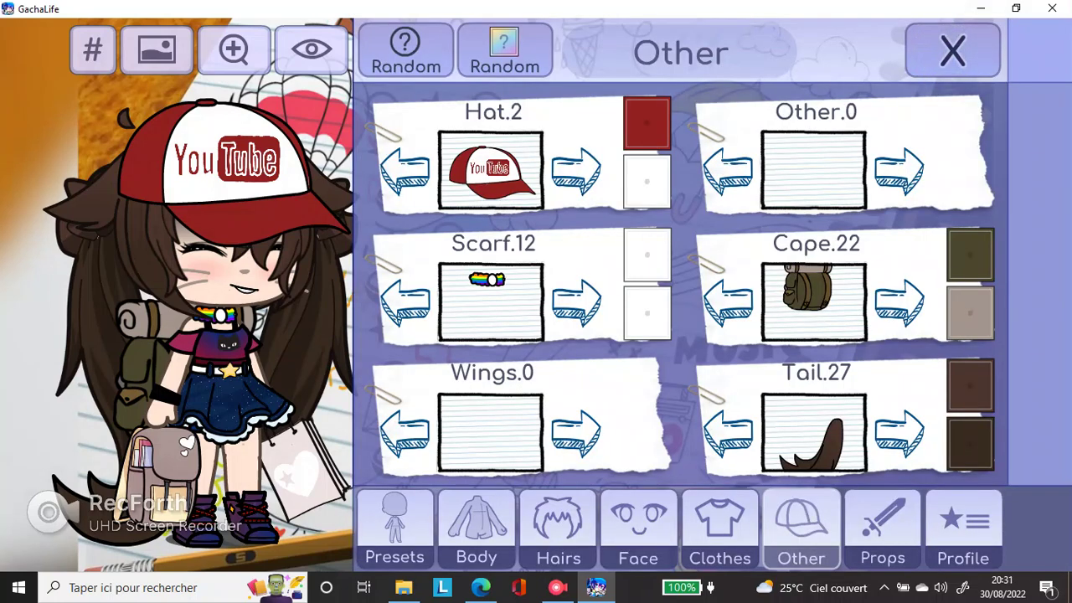
Look through the head accessories and add the yellow Pikachu hair clip, style 12, to the character
click(813, 171)
click(848, 521)
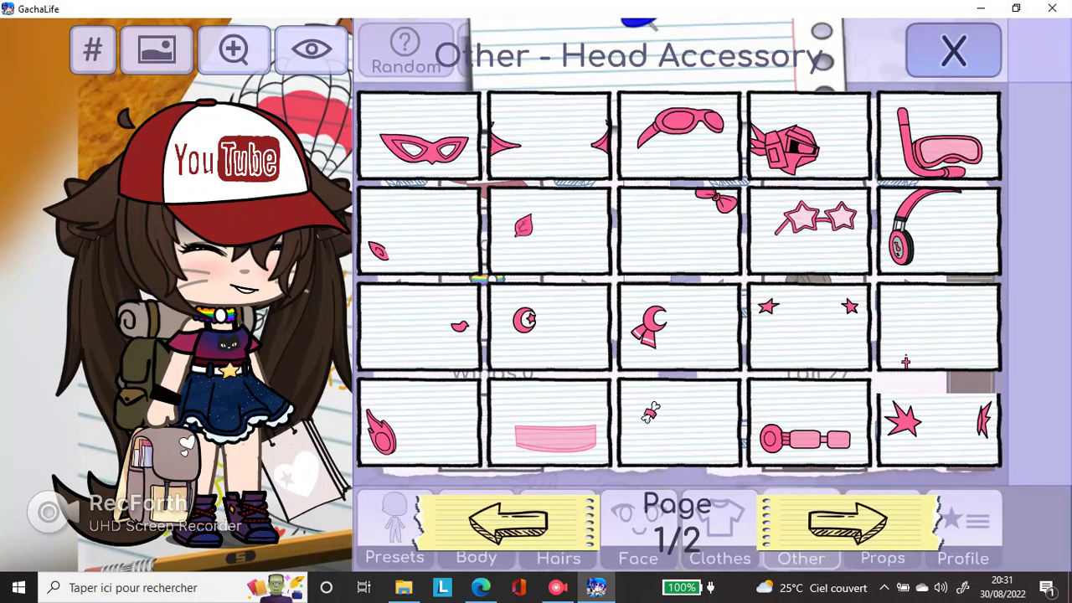
click(509, 521)
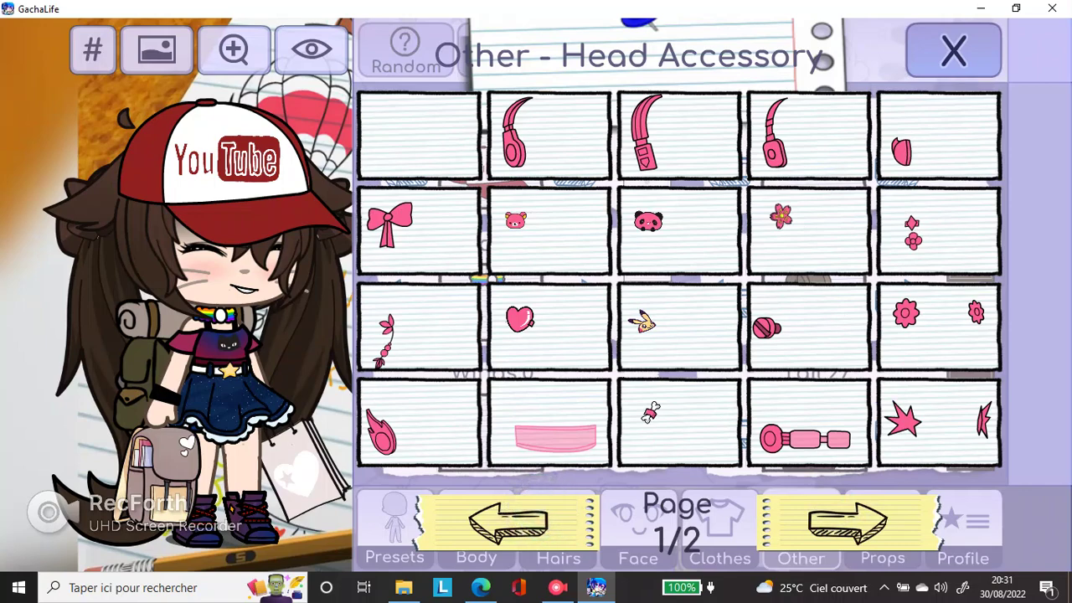
click(662, 330)
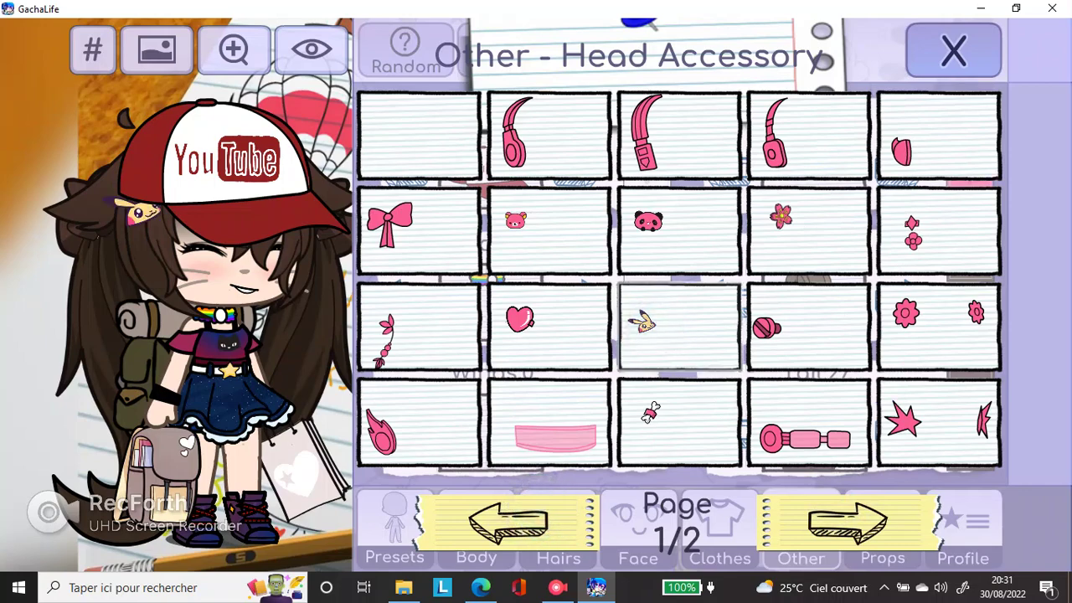
click(953, 51)
Set both colours of the Pikachu hair clip to white
click(972, 122)
click(966, 115)
click(925, 52)
click(977, 183)
click(670, 342)
click(936, 57)
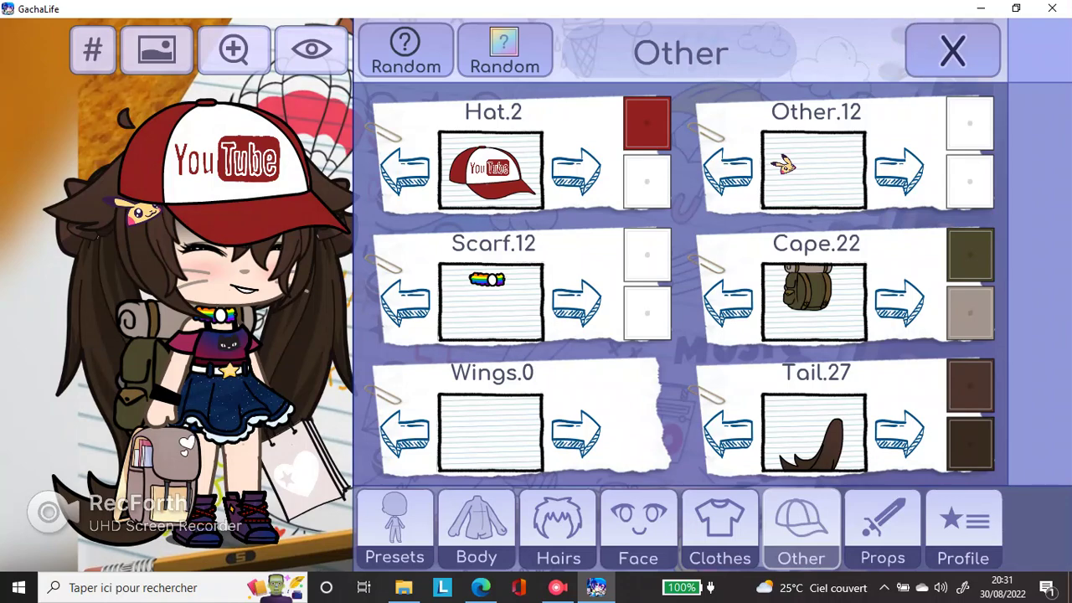
Remove the rainbow collar, try the star necklace, and choose the plain choker, style 38, as the scarf
click(882, 528)
click(800, 528)
click(495, 299)
click(410, 134)
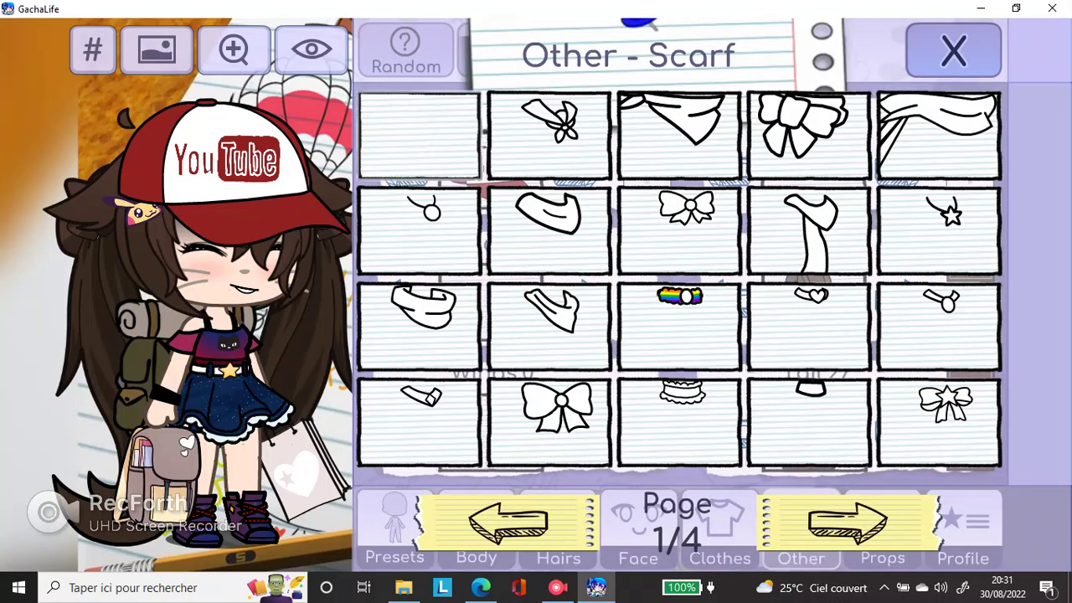
click(950, 240)
click(848, 530)
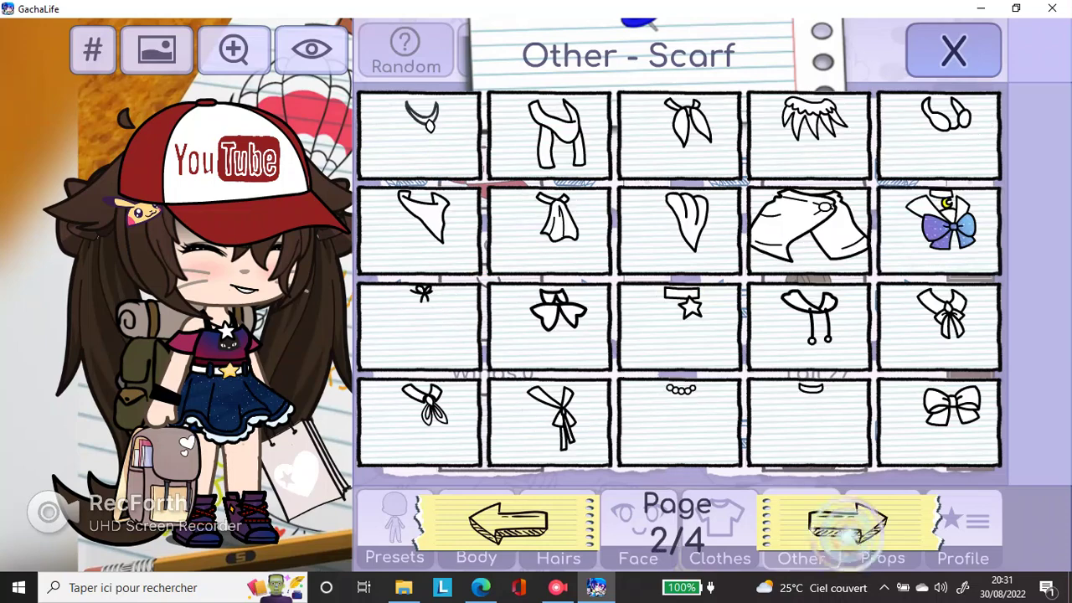
click(802, 439)
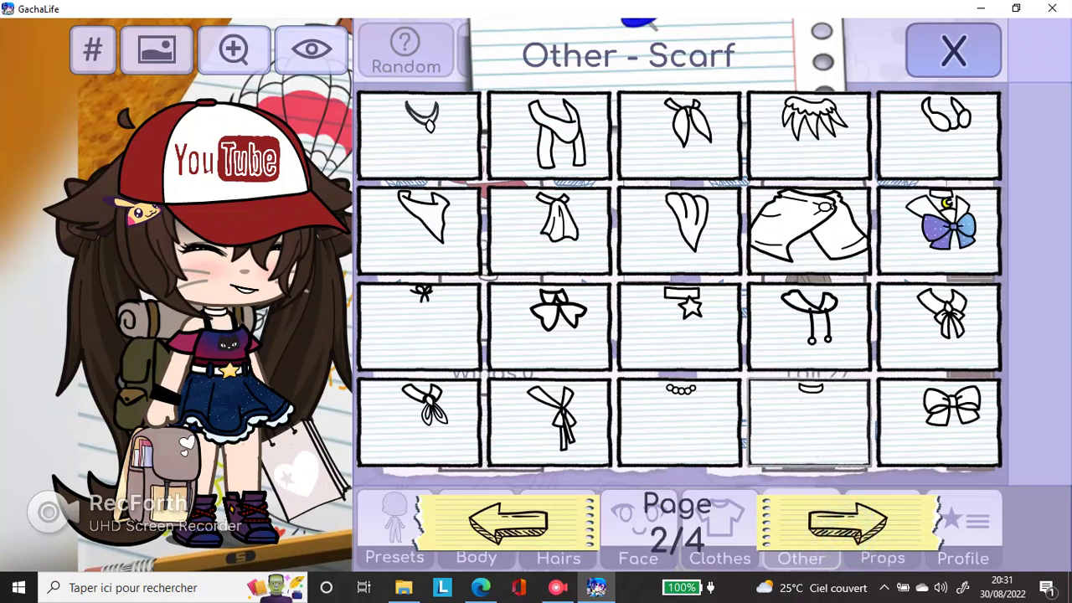
click(973, 48)
Set the choker's first colour to black
click(642, 251)
click(969, 536)
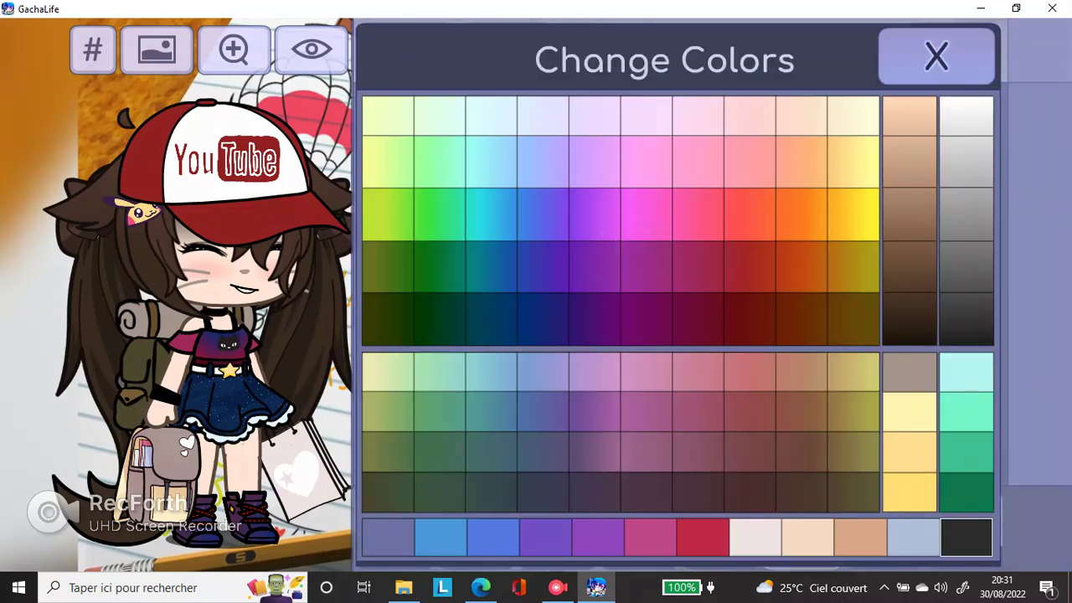
click(937, 56)
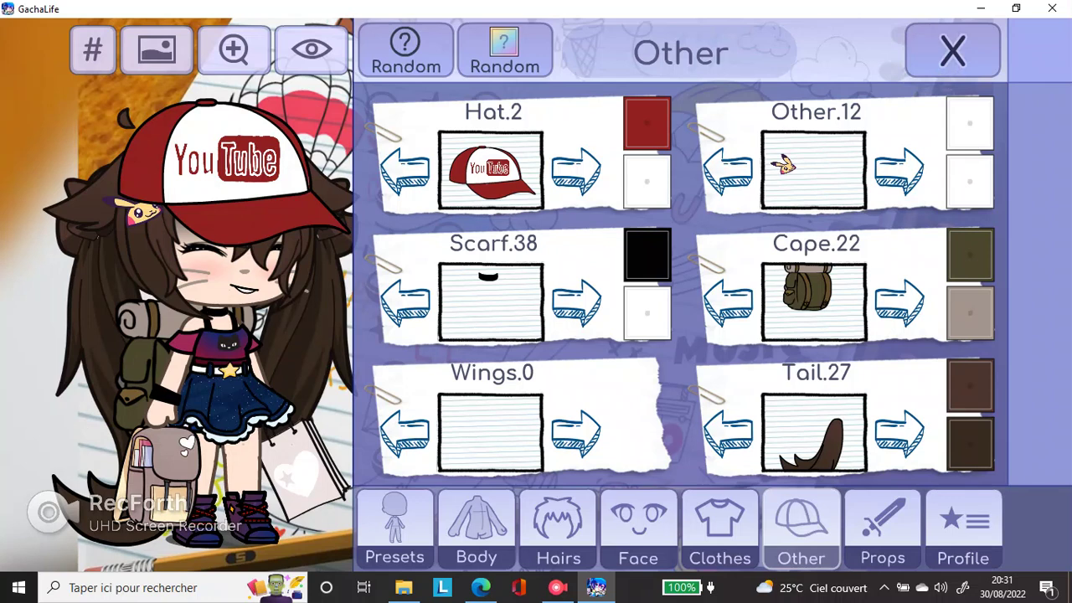
Try another hat design and return to the red and white YouTube cap, style 2
click(505, 163)
click(549, 134)
click(628, 132)
click(953, 50)
Look at the cape designs and remove the hiking backpack from the character
click(813, 301)
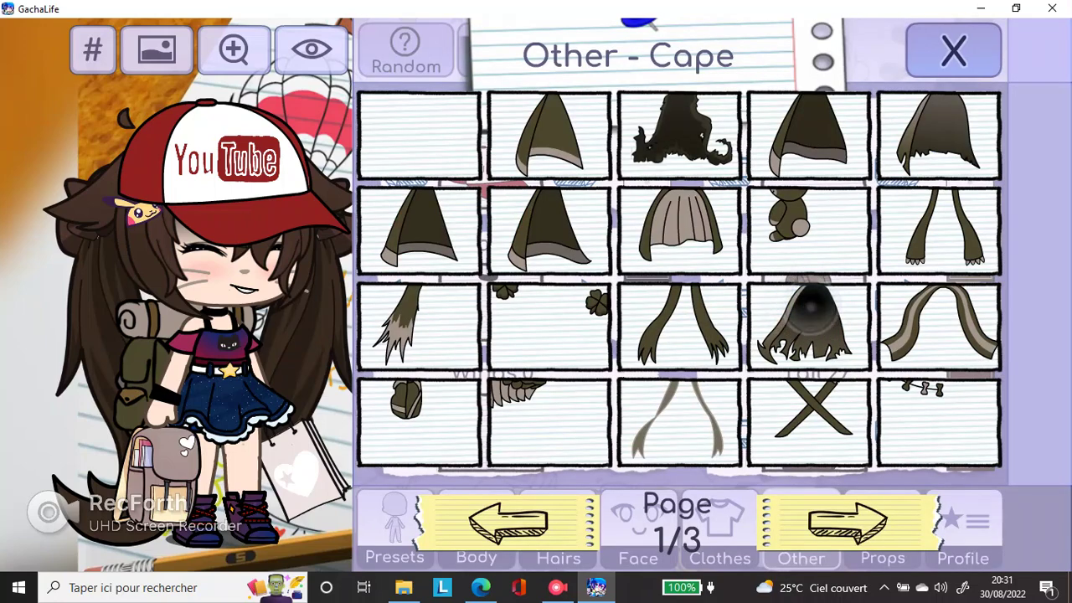
click(953, 50)
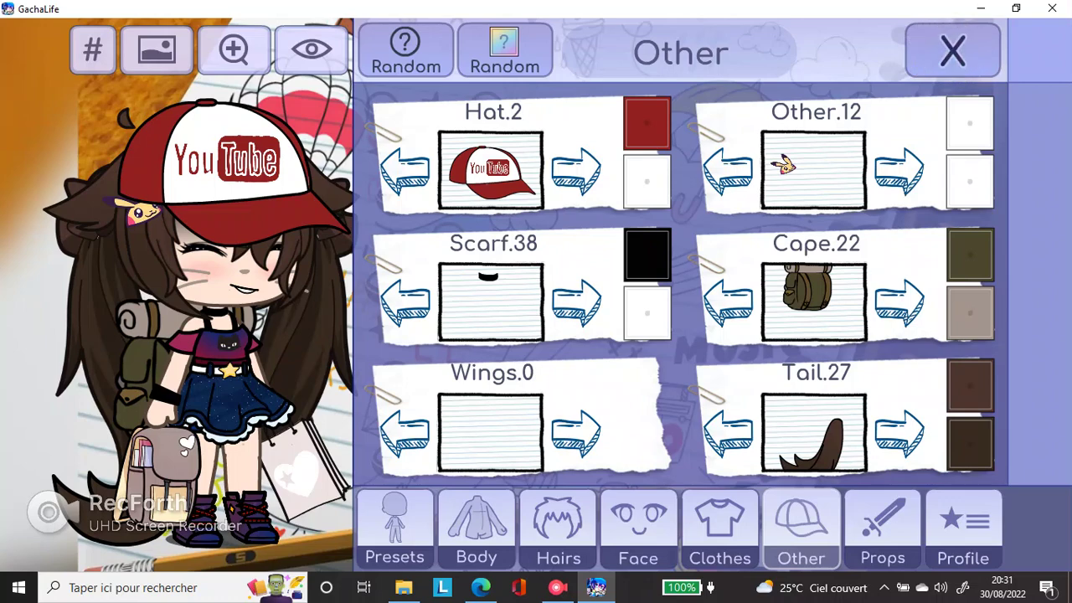
click(831, 277)
click(423, 138)
click(953, 50)
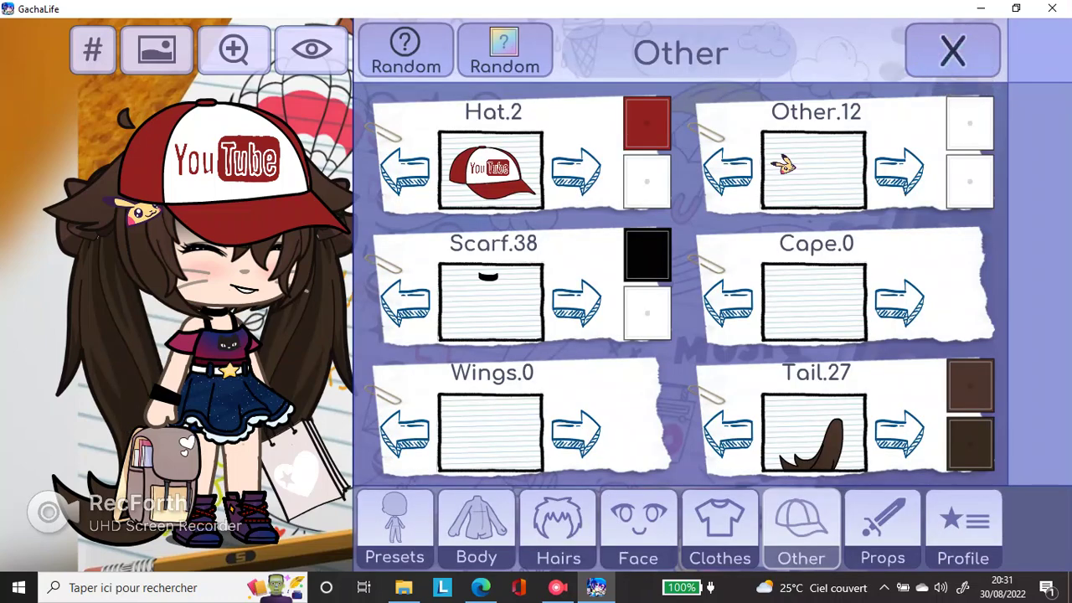
Try the lowered closed eyes and the scribbled round eyes, and return to the lashed closed eyes, style 54
click(639, 527)
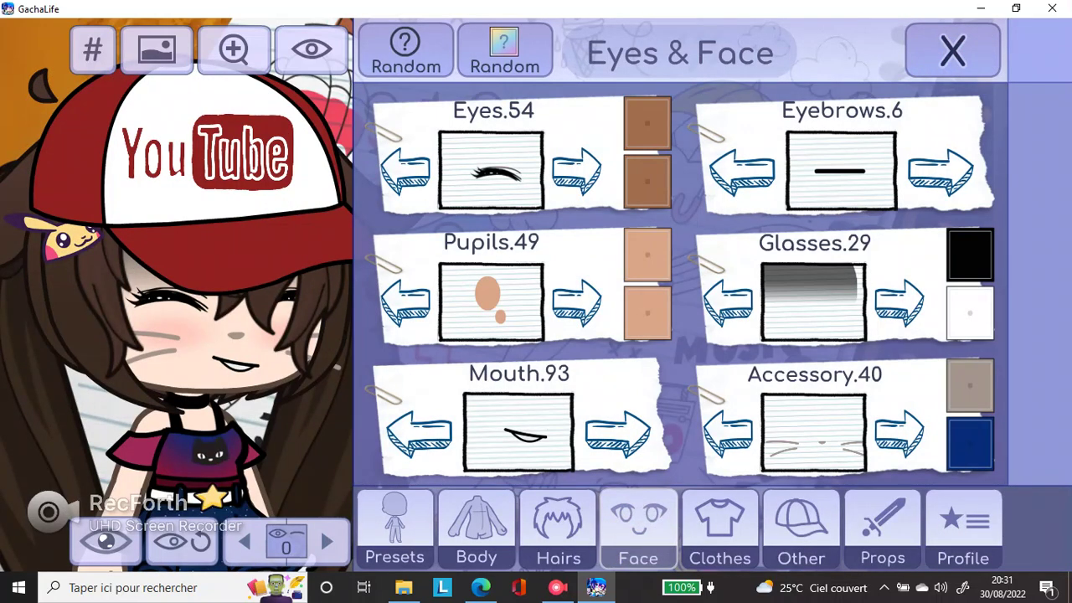
click(491, 170)
click(846, 524)
click(846, 523)
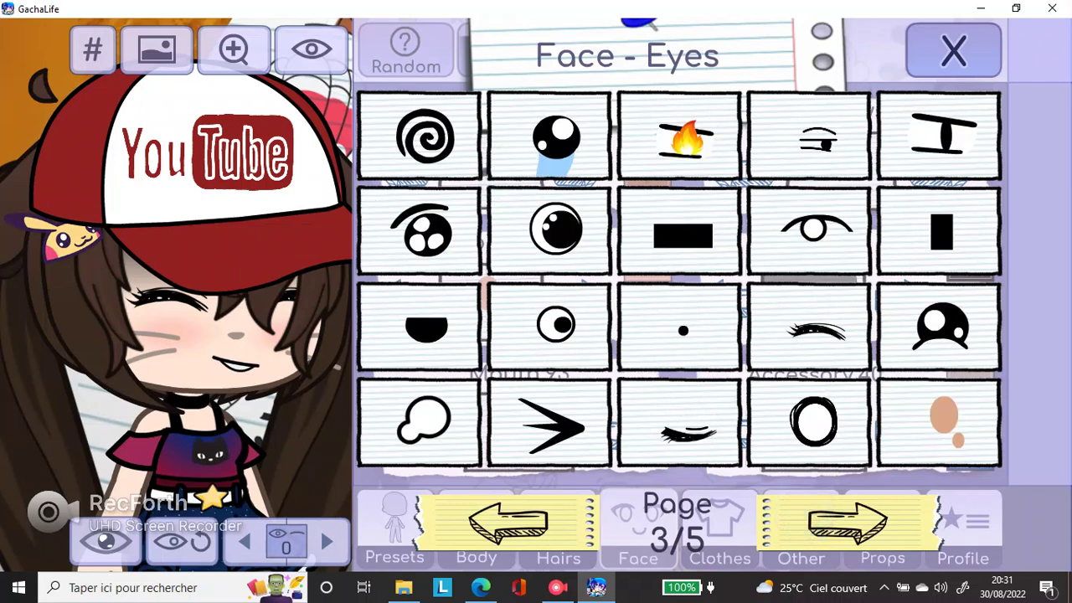
click(676, 452)
click(809, 423)
click(808, 327)
click(953, 50)
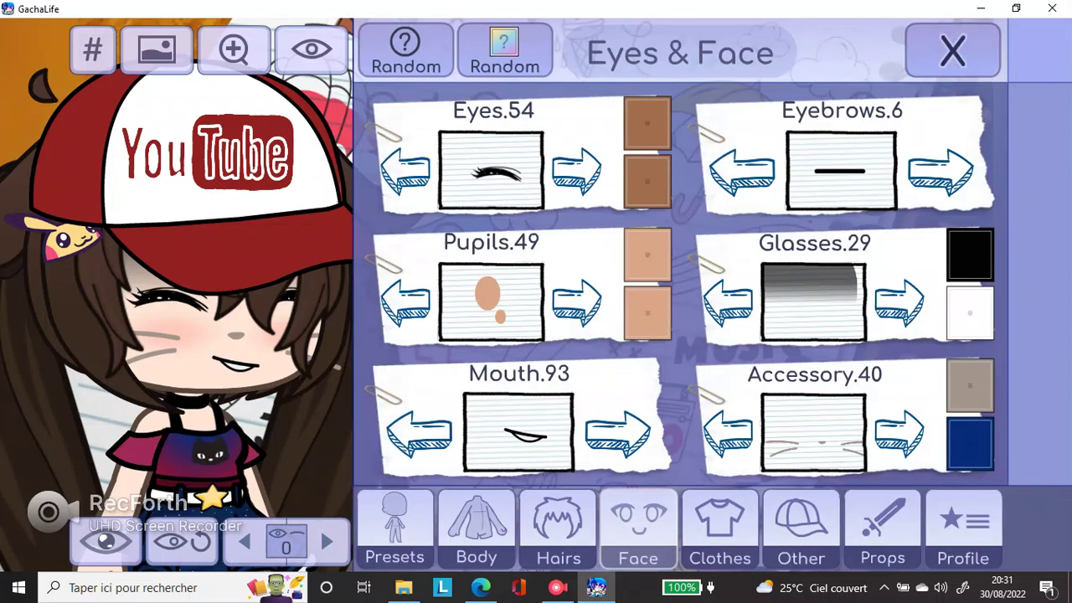
Look through the pages of eye designs, try the plainer closed eyes with the tan spot, and return to the lashed closed eyes, style 54
click(490, 170)
click(846, 523)
click(846, 524)
click(846, 523)
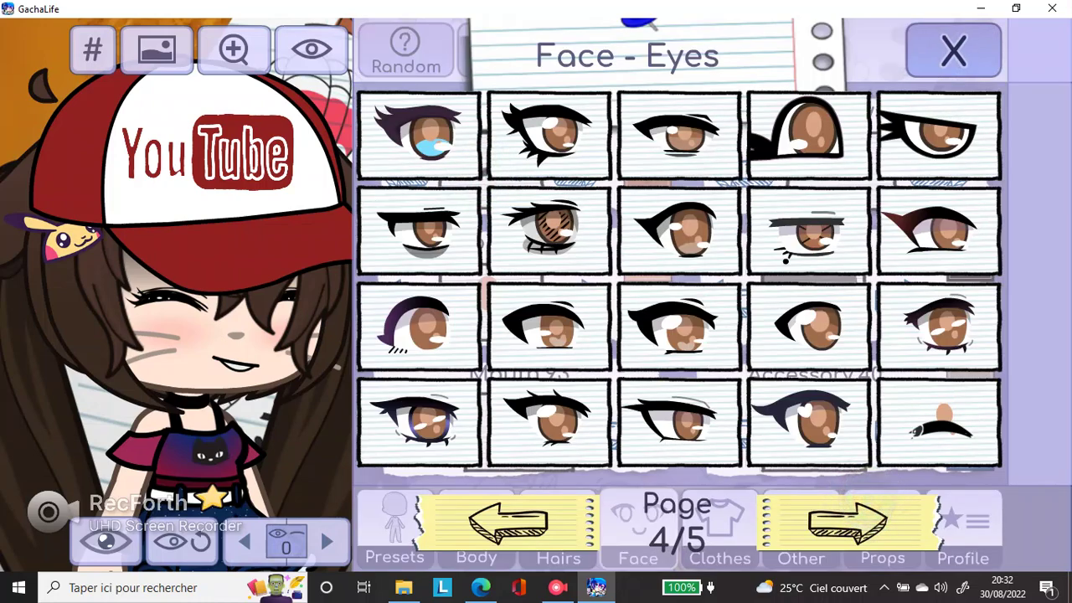
click(846, 523)
click(508, 524)
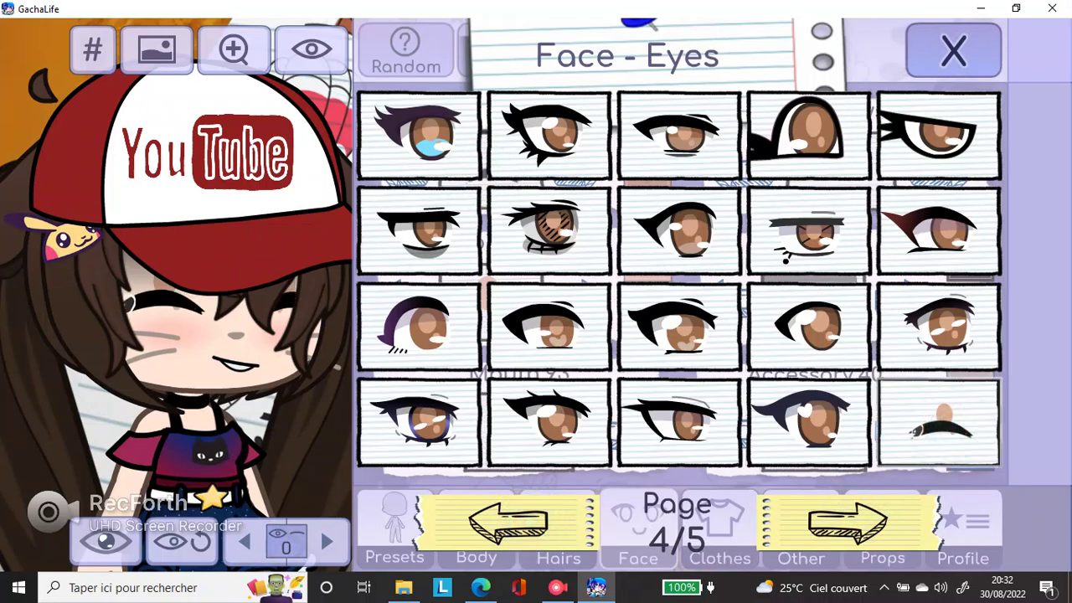
click(508, 524)
click(508, 523)
click(846, 524)
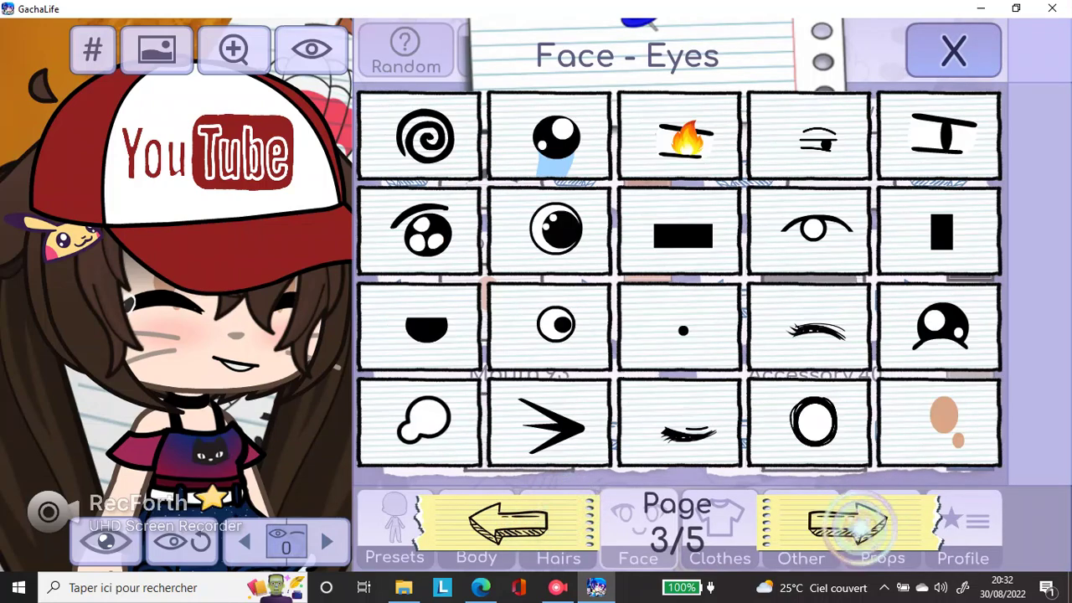
click(846, 523)
click(509, 523)
click(509, 523)
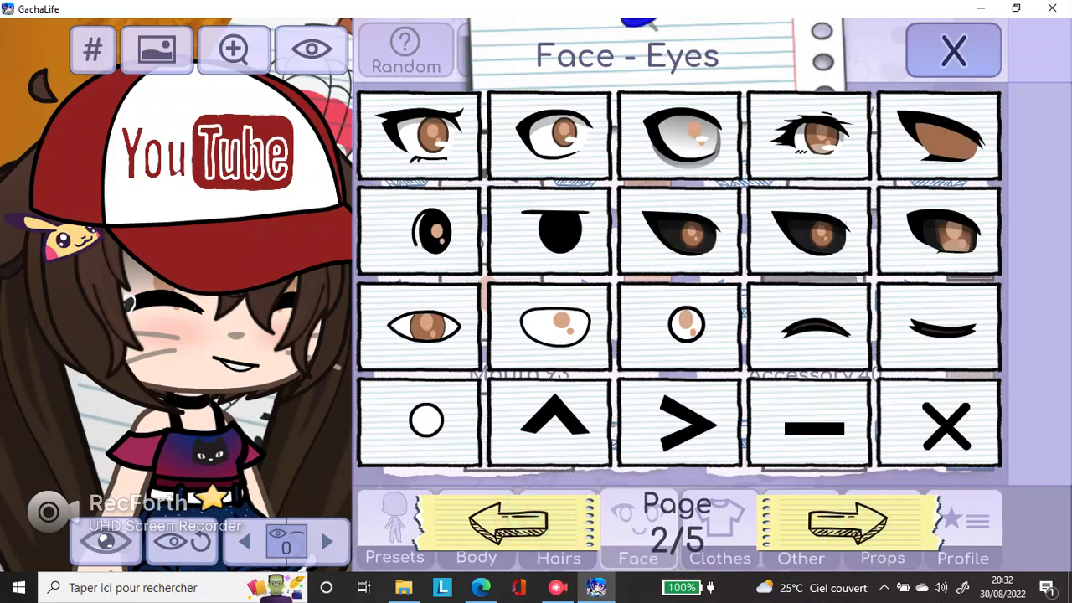
click(508, 523)
click(846, 524)
click(846, 524)
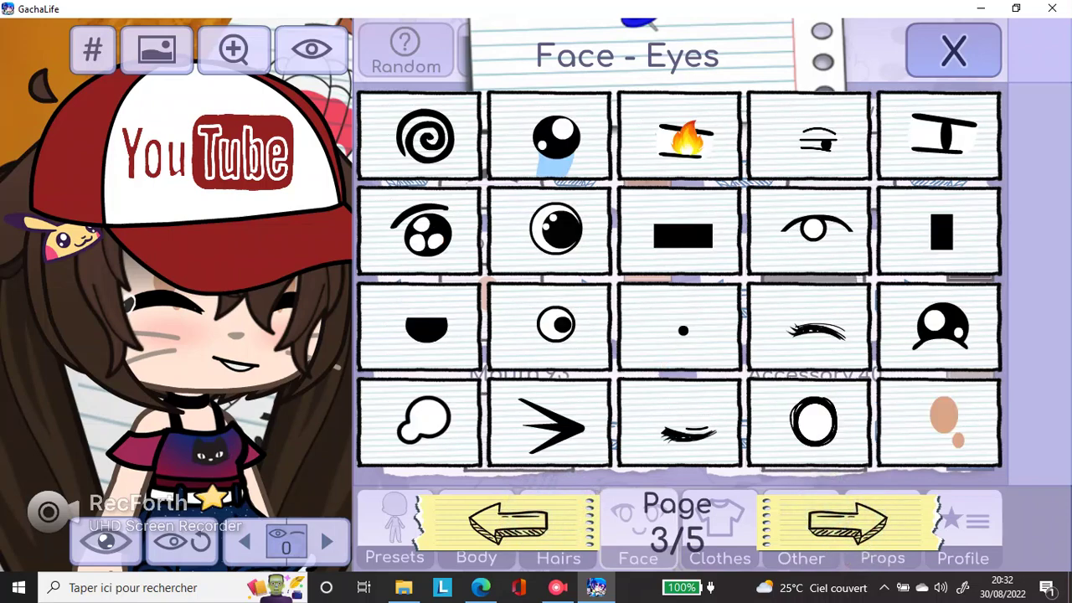
click(811, 331)
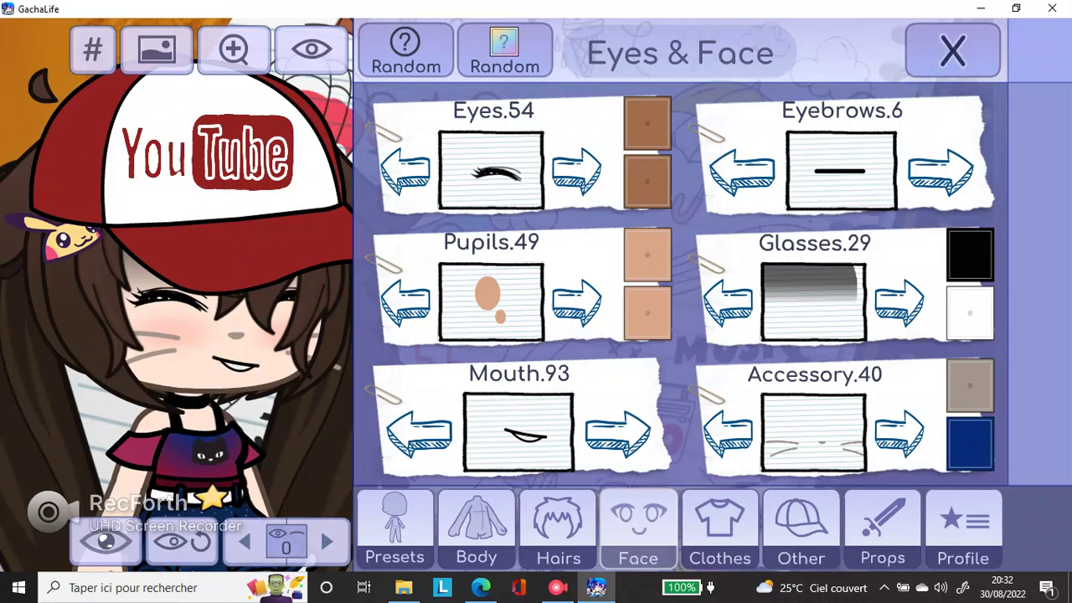
Try the long striped gloves, style 10, and set the gloves' second colour to the darkest grey
click(720, 523)
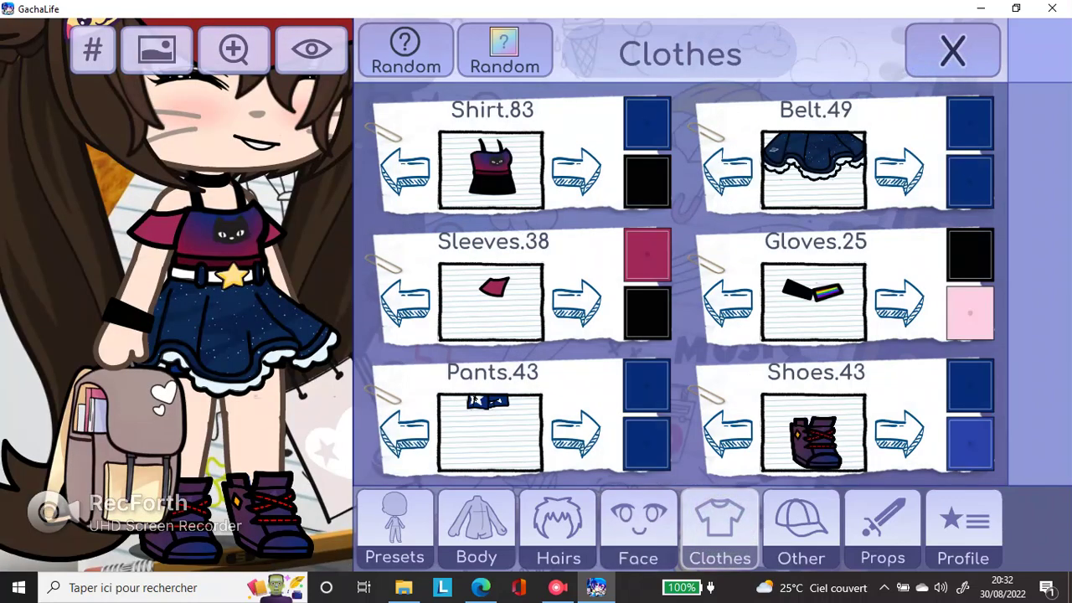
click(801, 524)
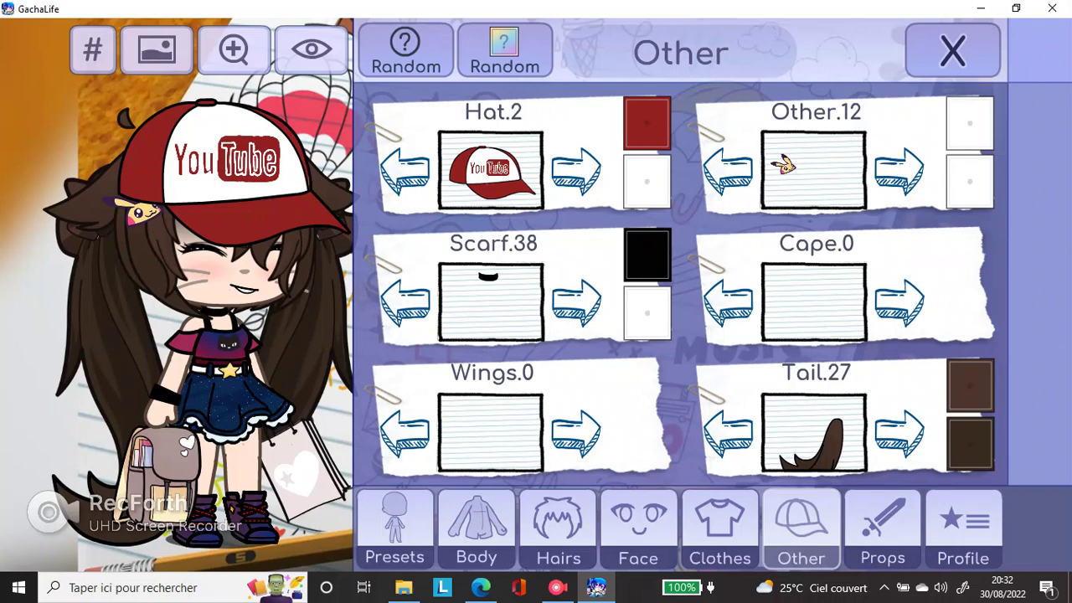
click(720, 523)
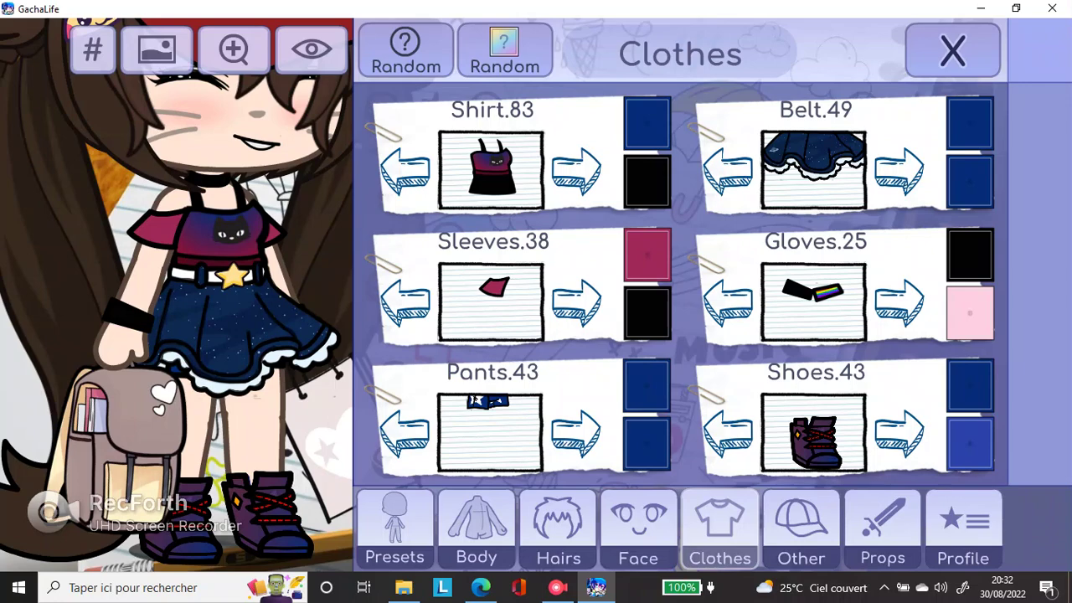
click(814, 301)
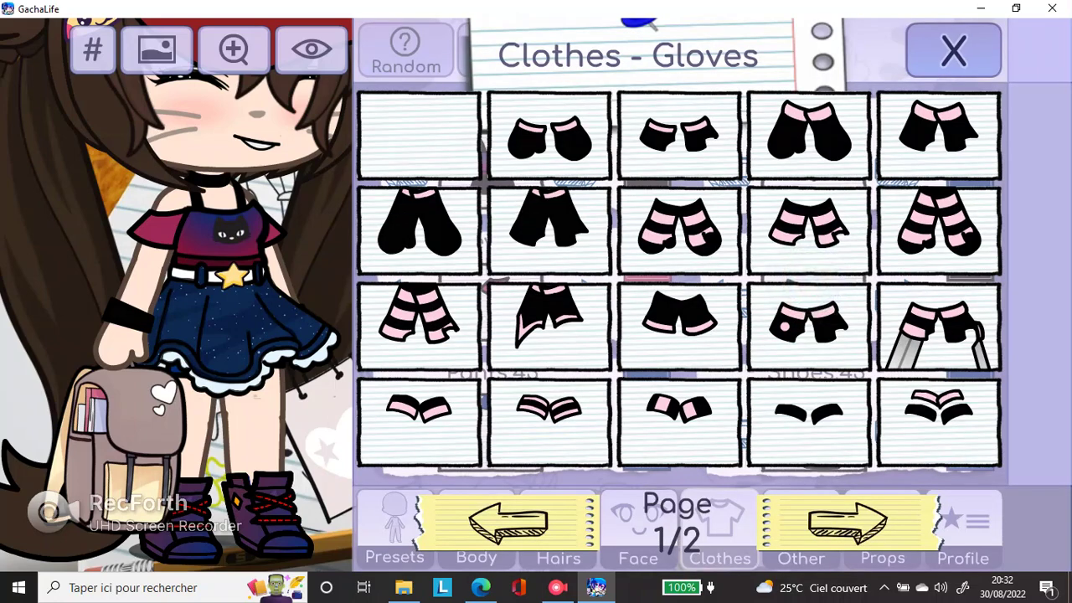
click(419, 327)
click(910, 48)
click(978, 308)
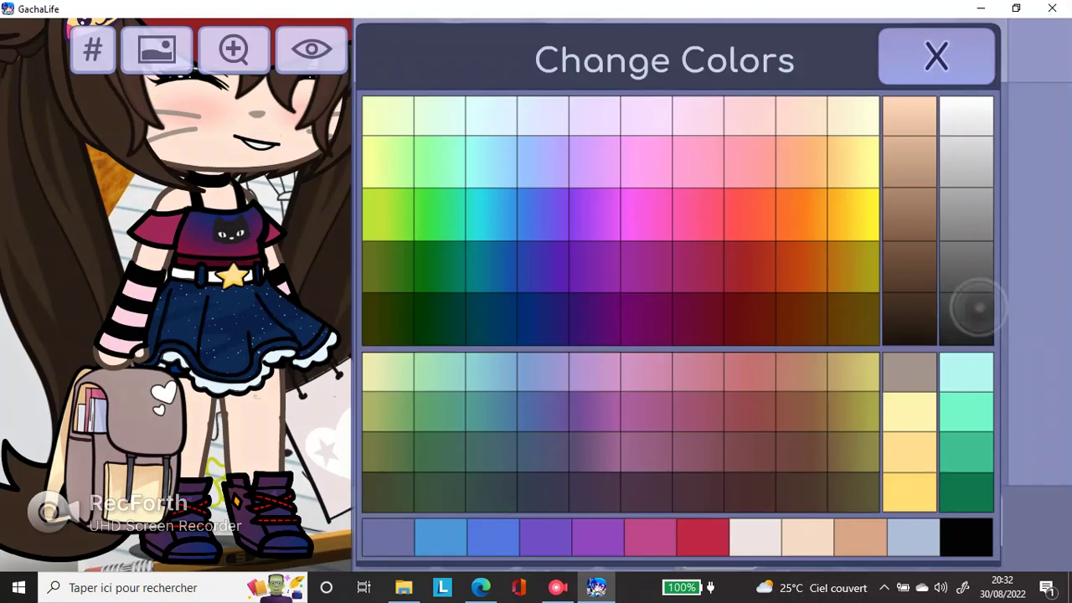
click(966, 323)
click(936, 56)
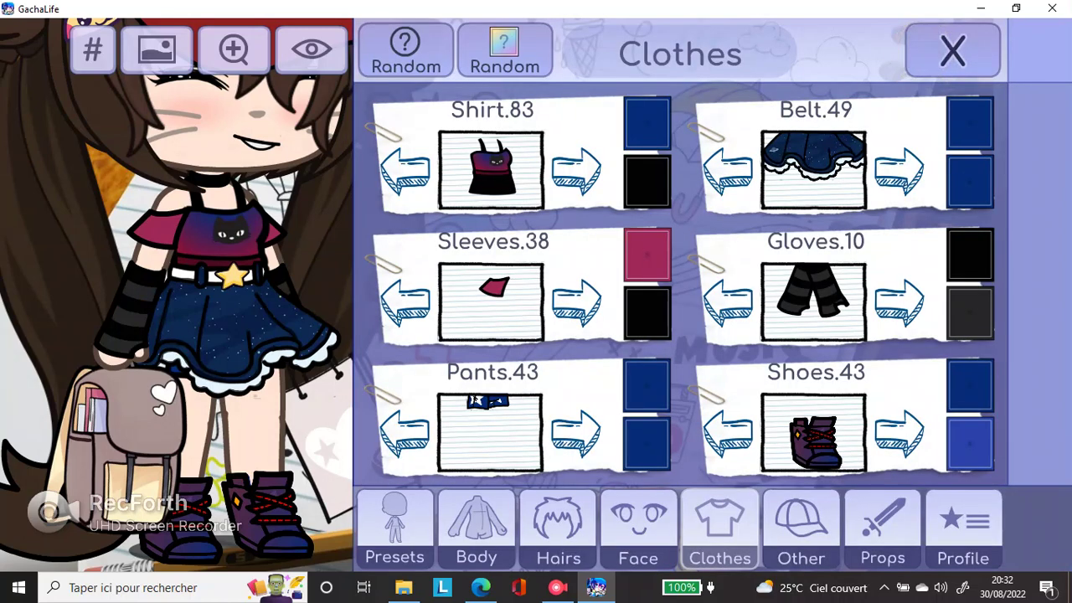
Replace the striped gloves with the black and rainbow wristbands, style 25
click(824, 303)
click(845, 508)
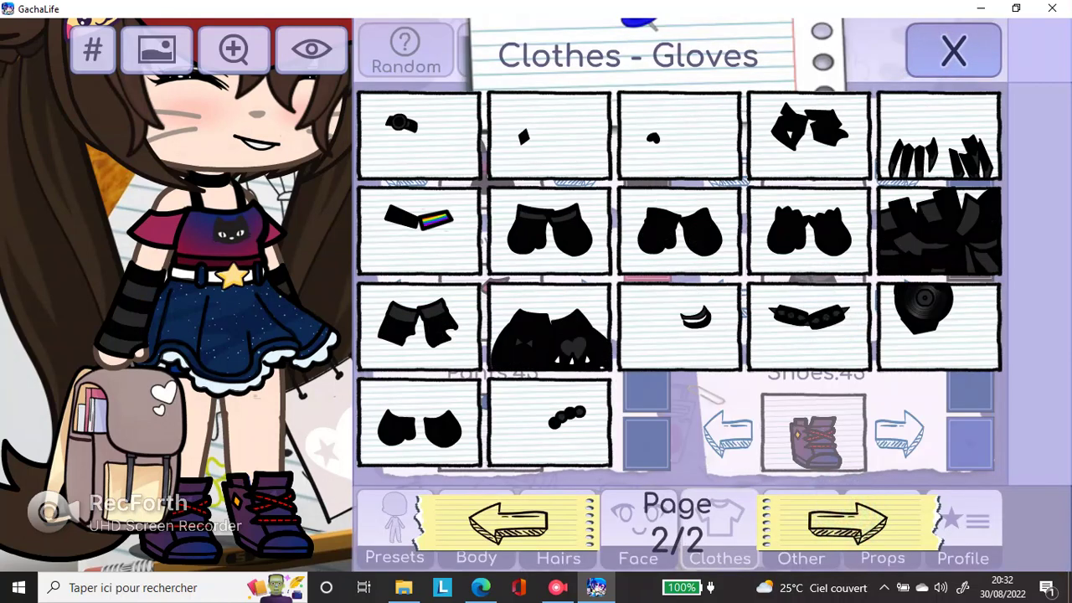
click(419, 224)
click(953, 50)
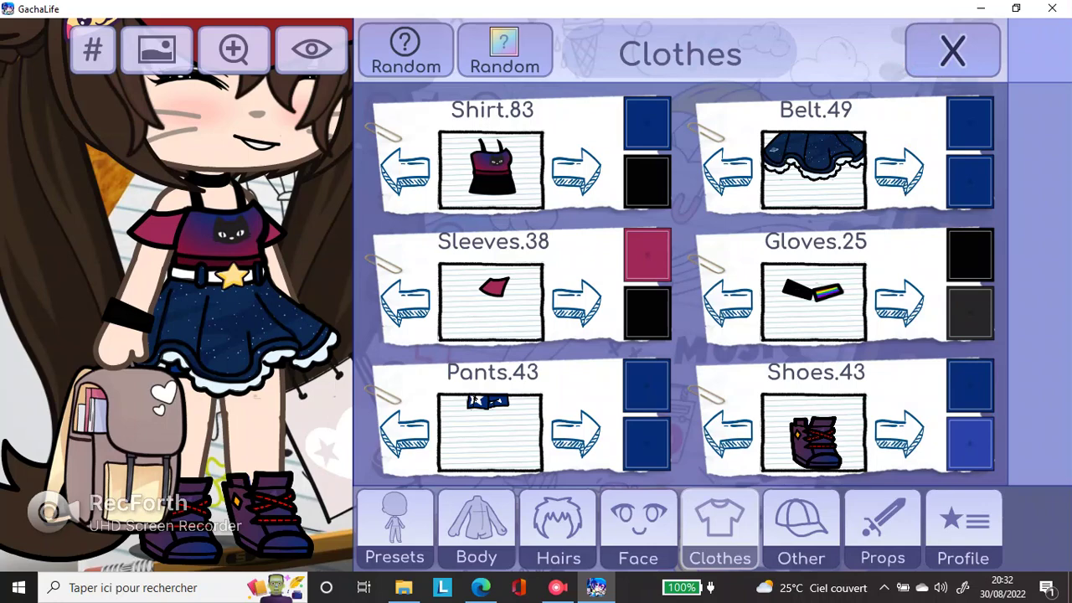
Replace the long twin ponytails with the two short spiky buns from the last page of ponytail designs
click(638, 528)
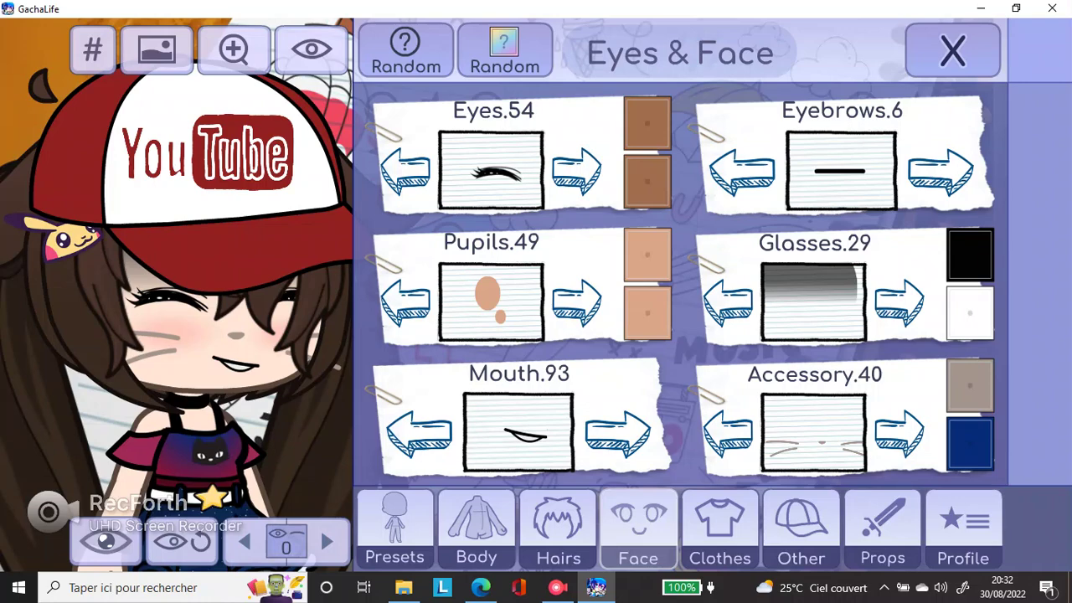
click(558, 530)
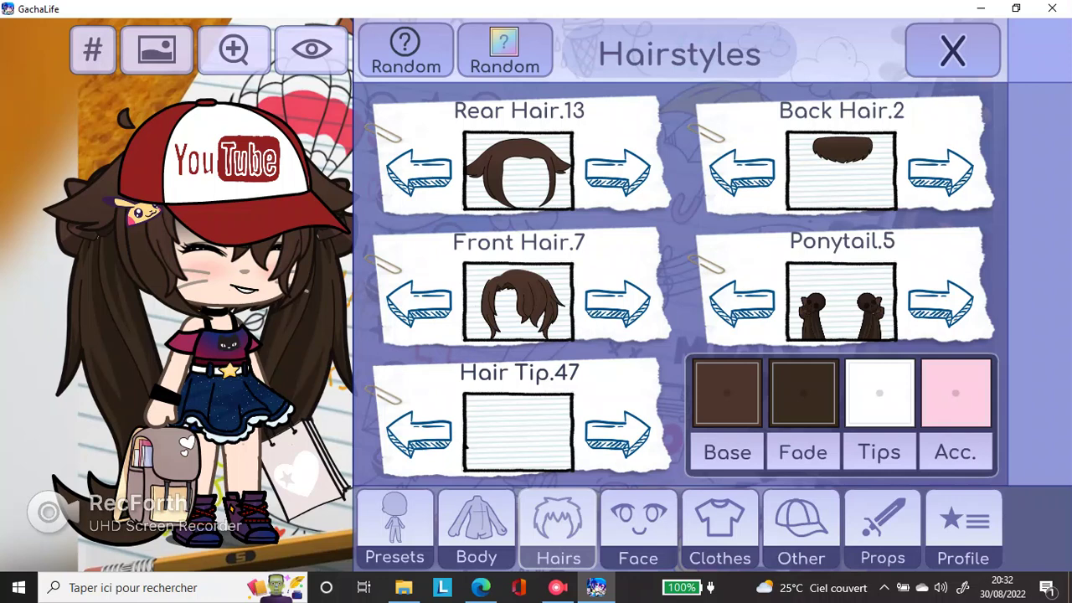
click(843, 307)
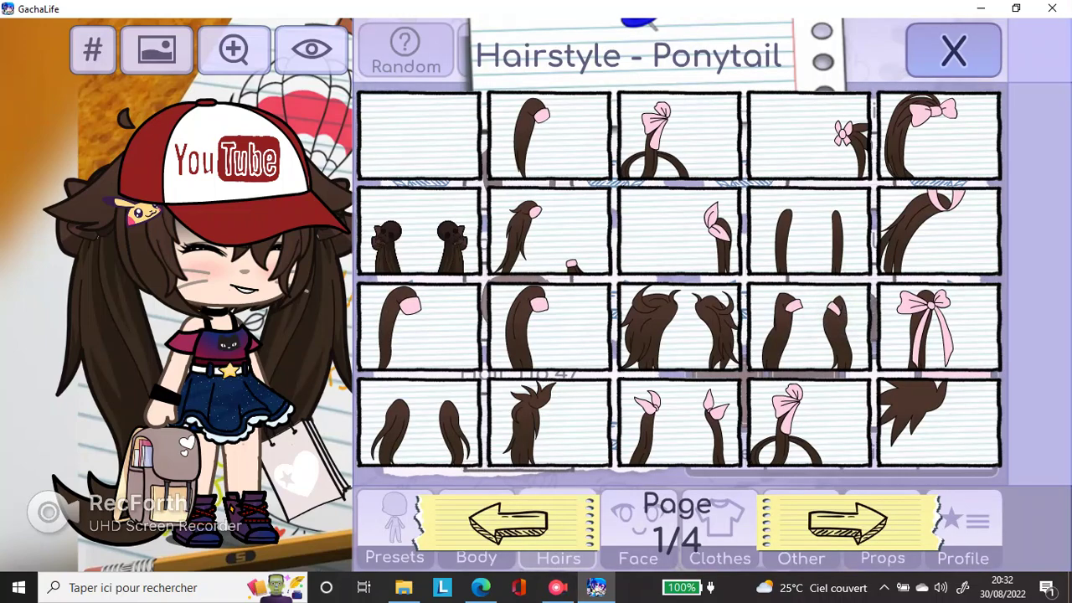
click(505, 523)
click(556, 220)
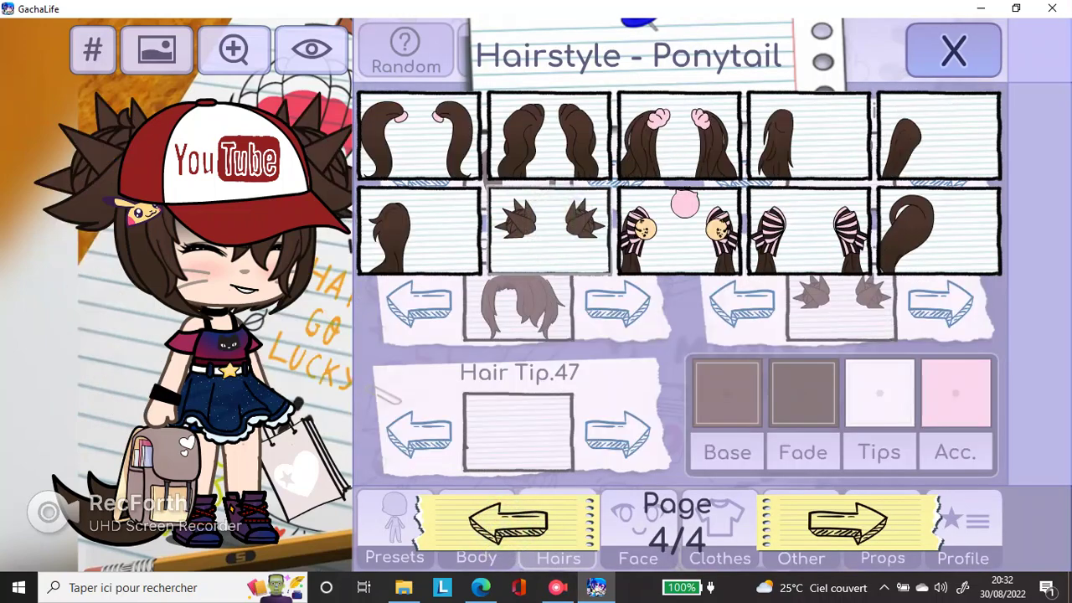
Set the back hair to the medium-length flared design, style 7
click(943, 47)
click(846, 164)
click(649, 206)
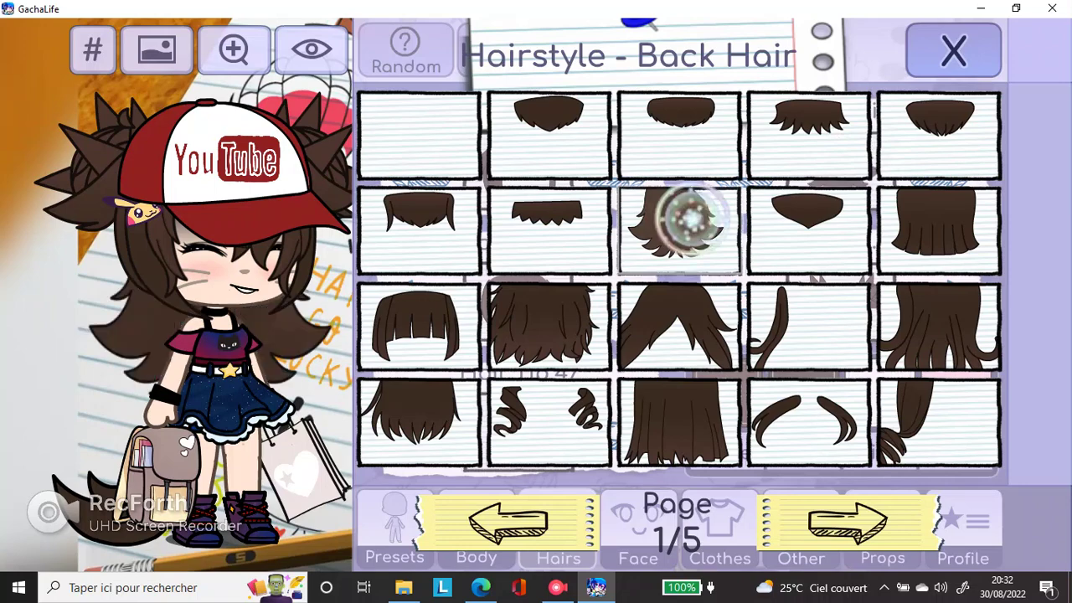
click(953, 50)
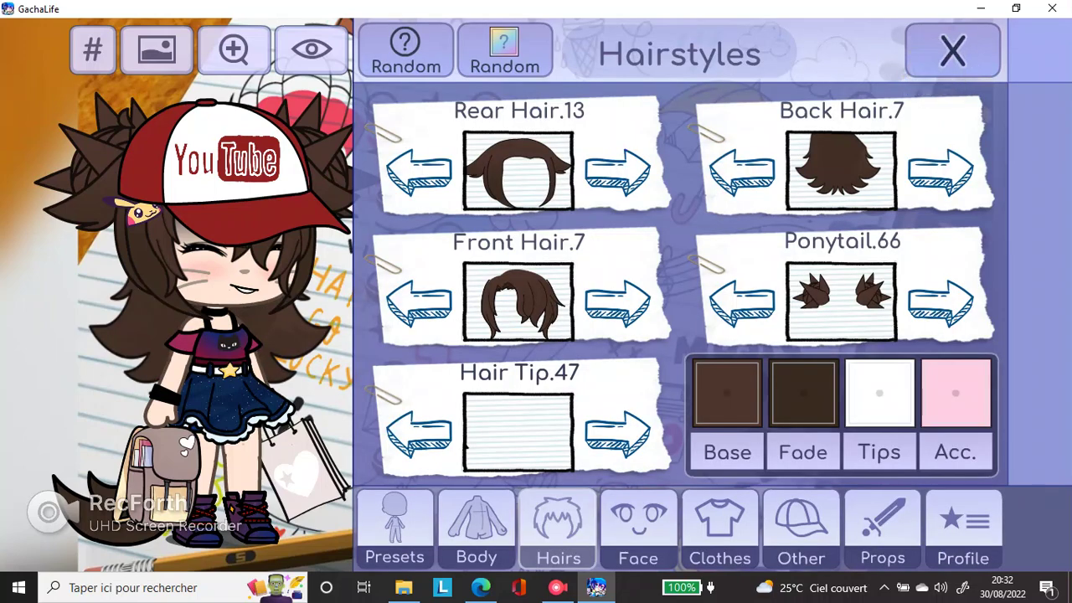
Try several rear hair designs from the first two pages, including the shaggy, short cropped, bob and side-flared ones
click(520, 180)
click(809, 432)
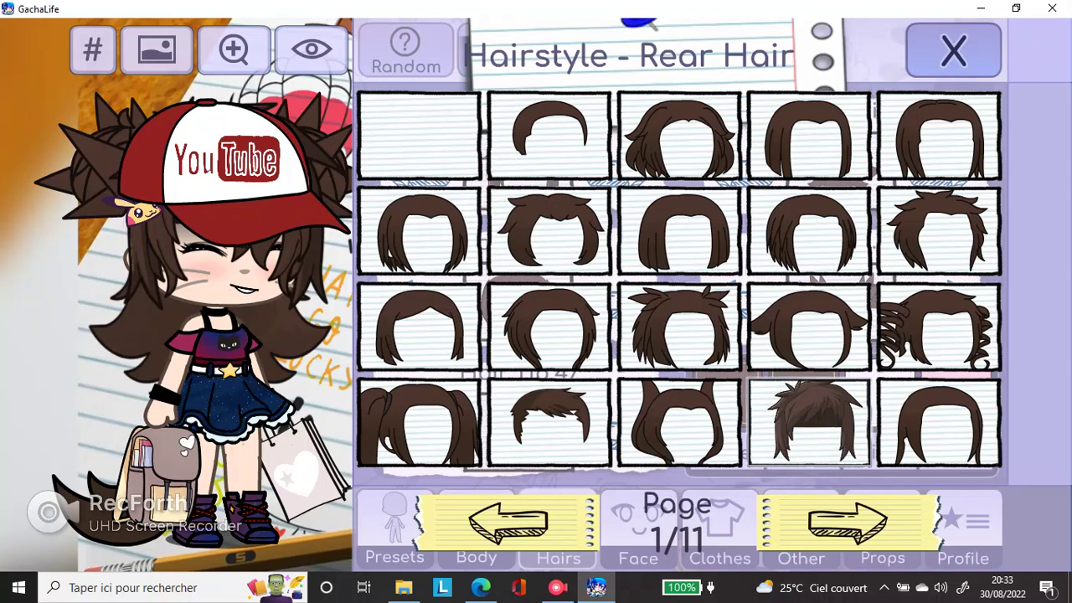
click(552, 411)
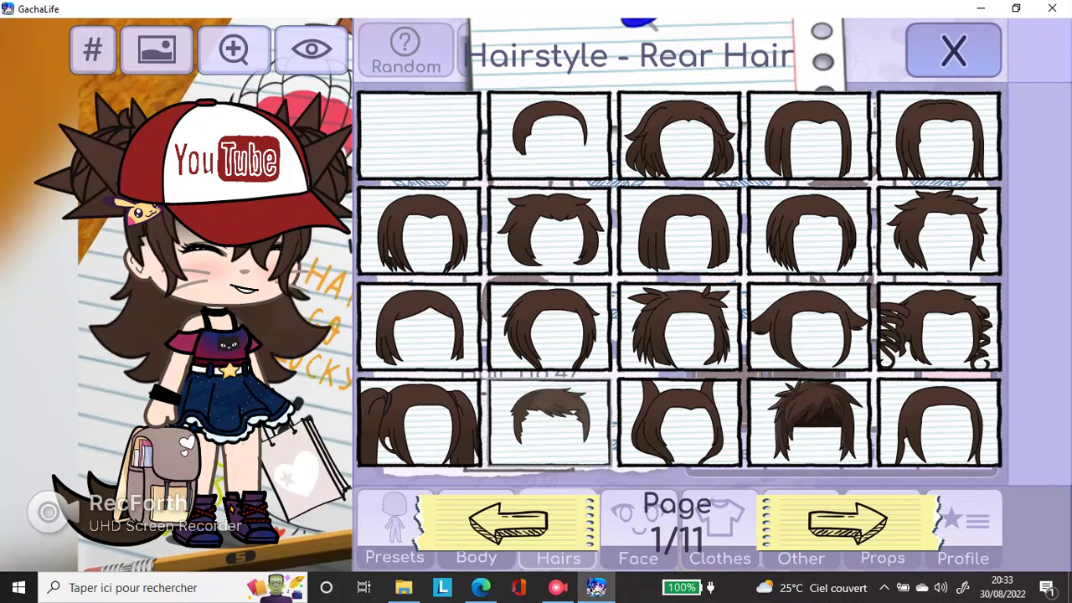
click(848, 524)
click(563, 153)
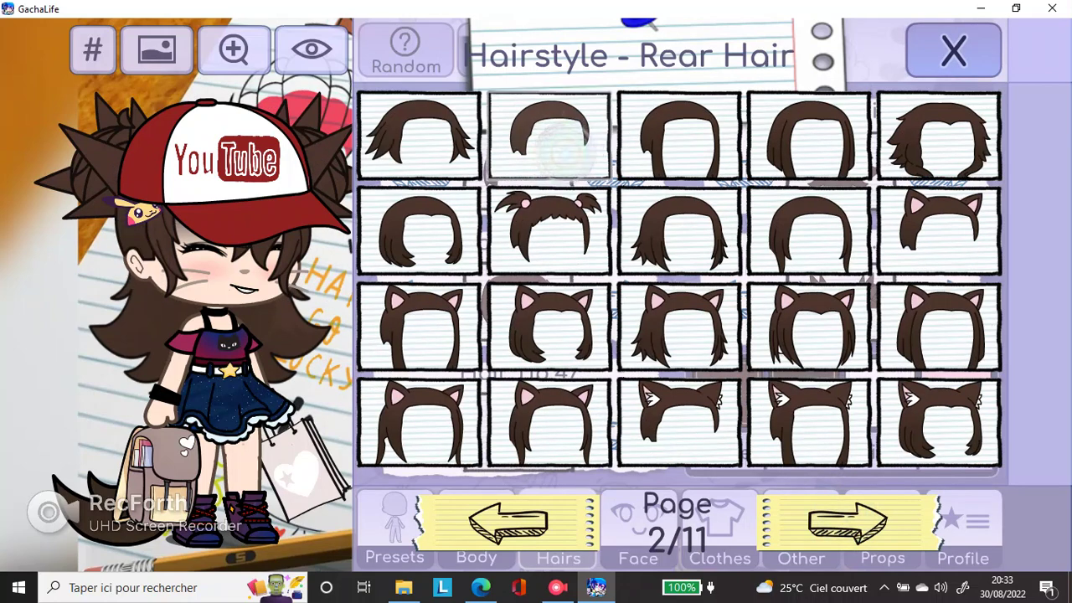
click(816, 155)
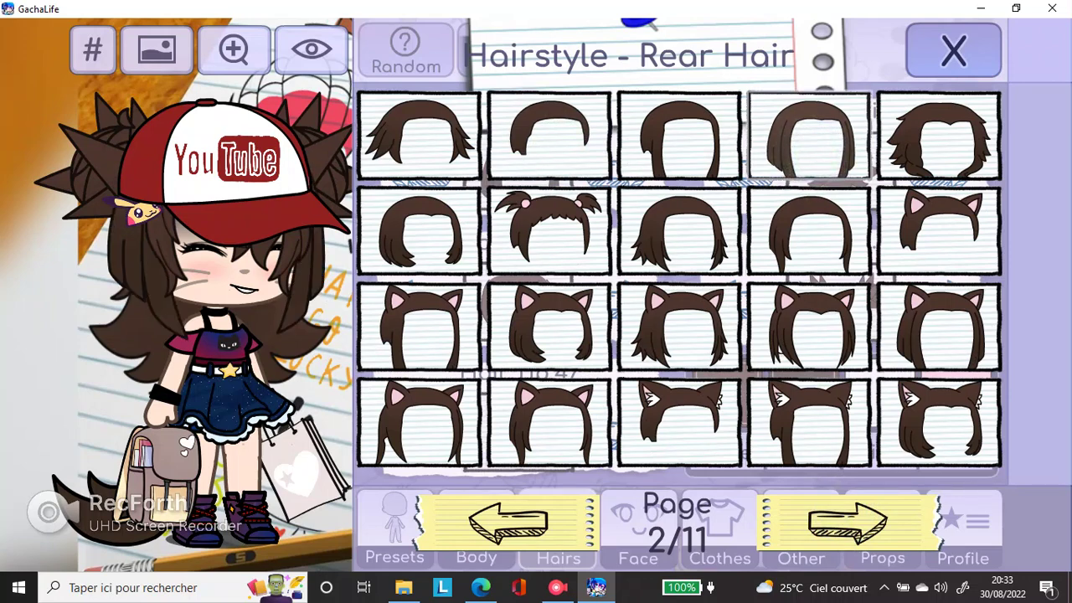
click(505, 122)
click(420, 136)
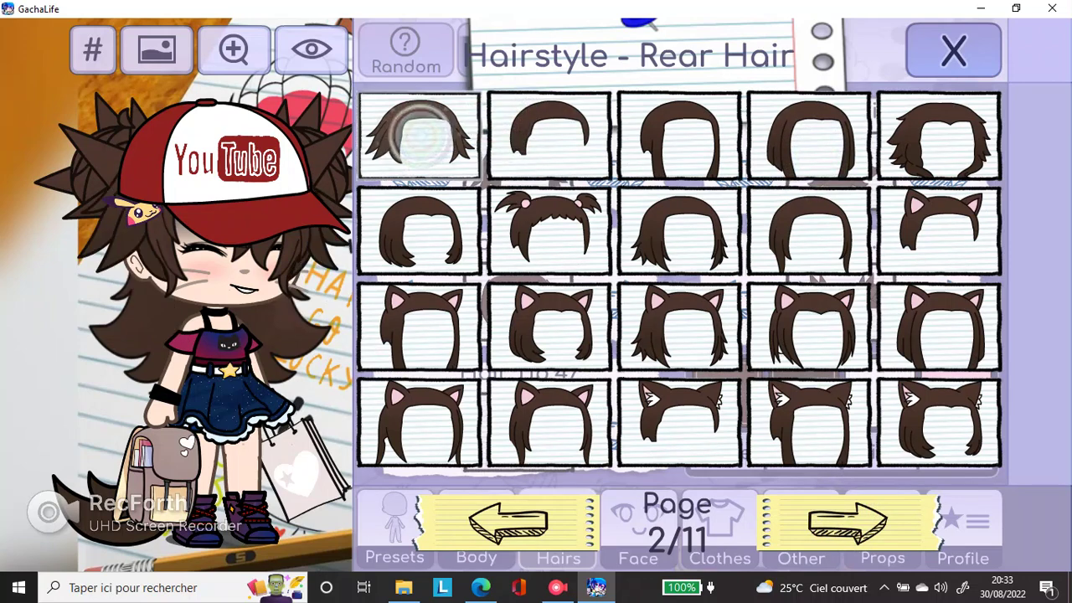
click(429, 211)
click(556, 235)
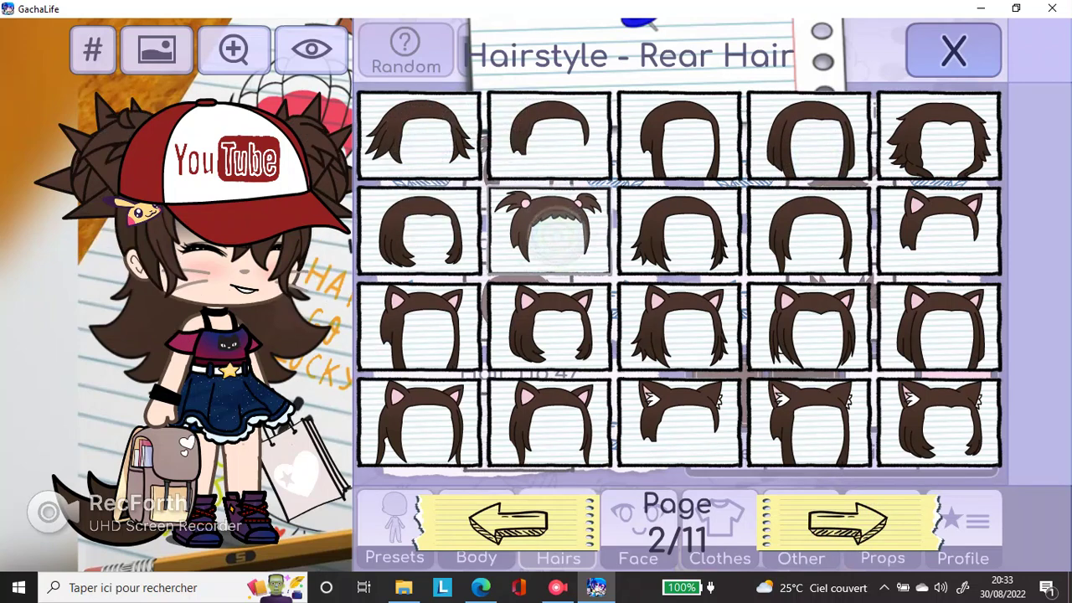
Compare the choppy, straight and long wavy rear hair on the second page, and keep the choppy shoulder-length design, style 27
click(680, 247)
click(804, 244)
click(678, 230)
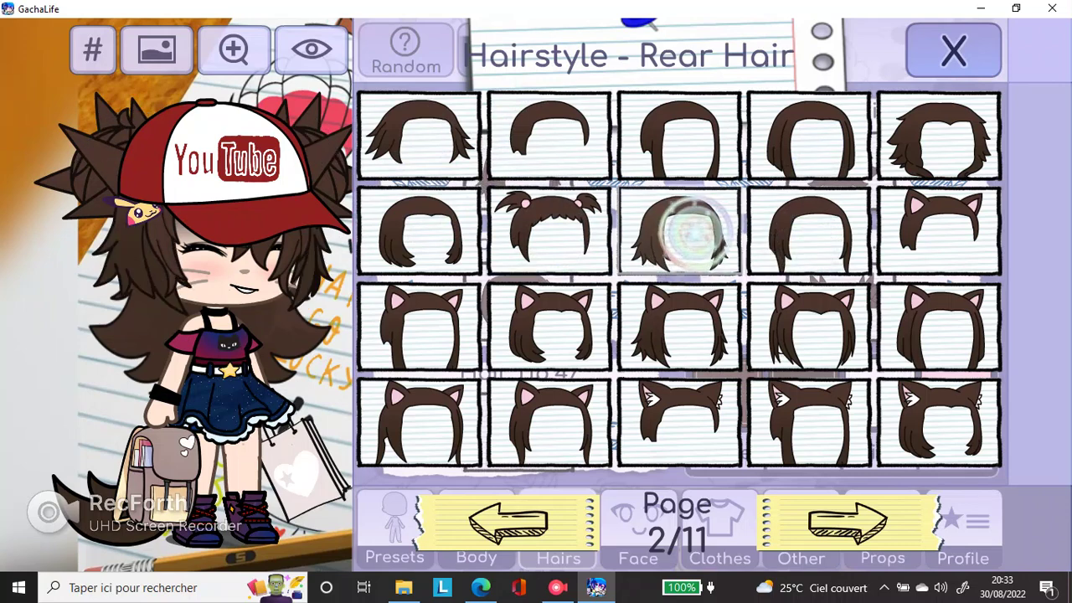
click(932, 149)
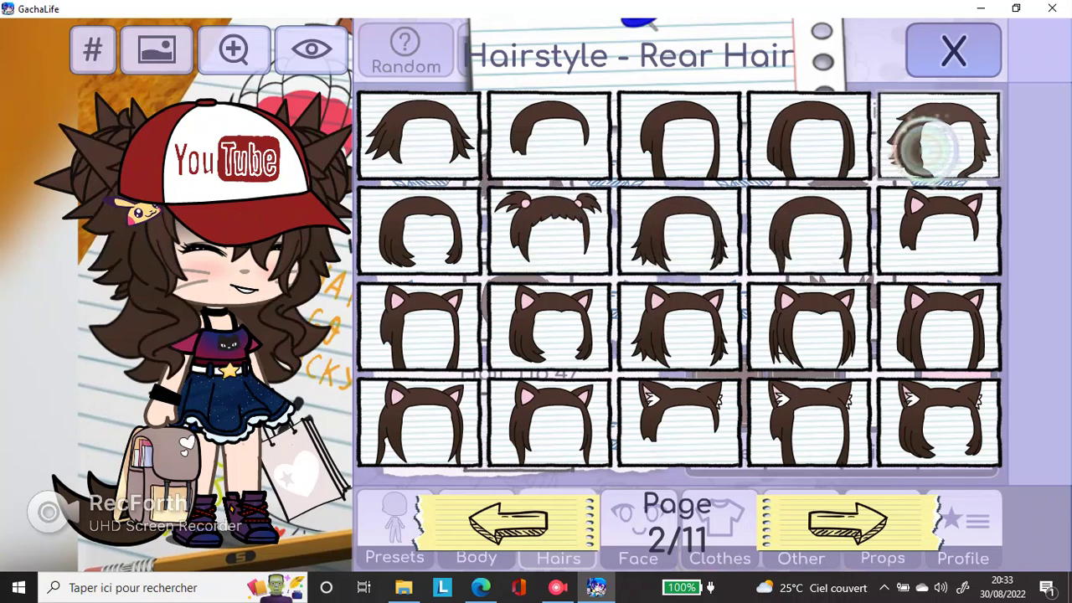
click(851, 146)
click(954, 163)
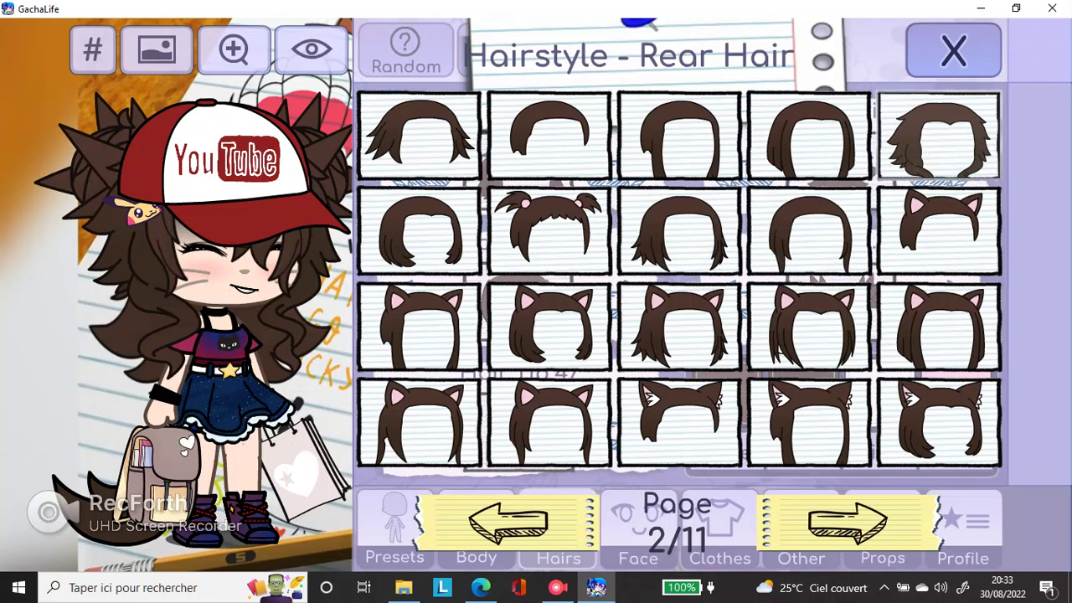
click(678, 231)
click(809, 231)
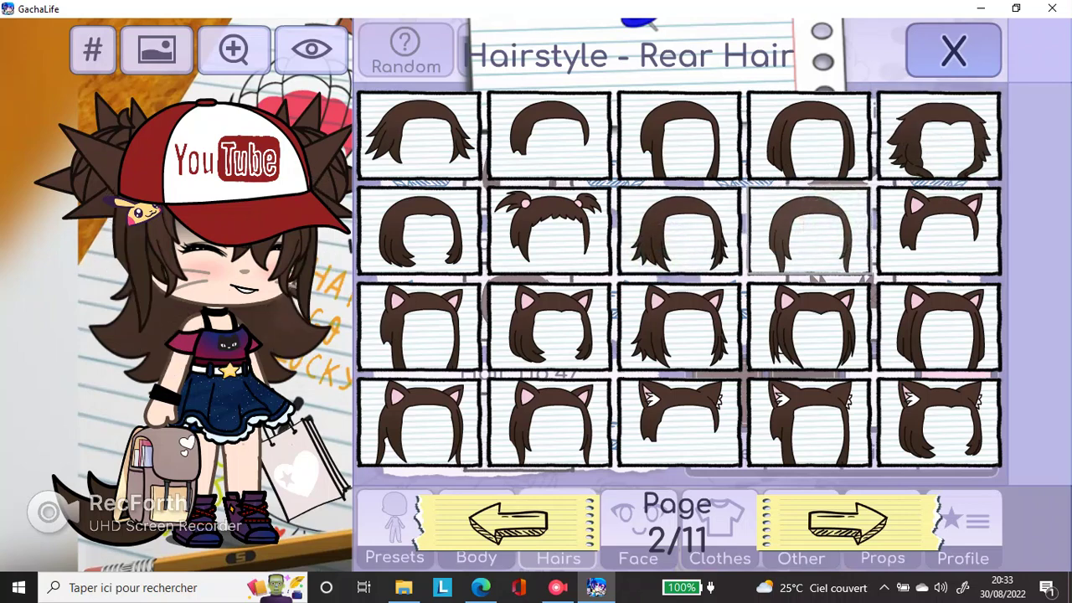
click(508, 524)
click(848, 524)
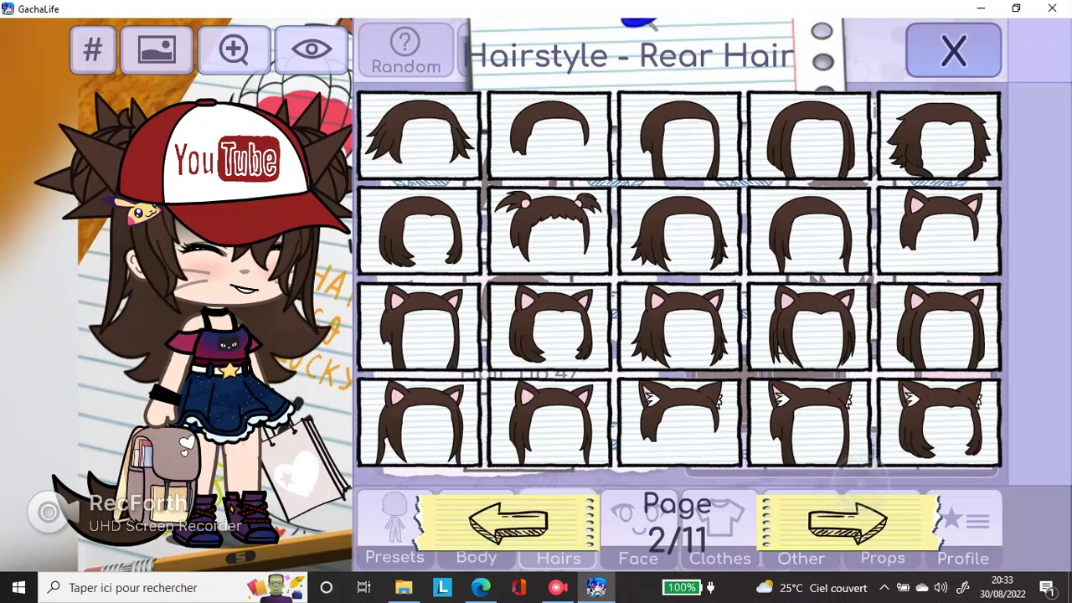
click(681, 235)
click(952, 52)
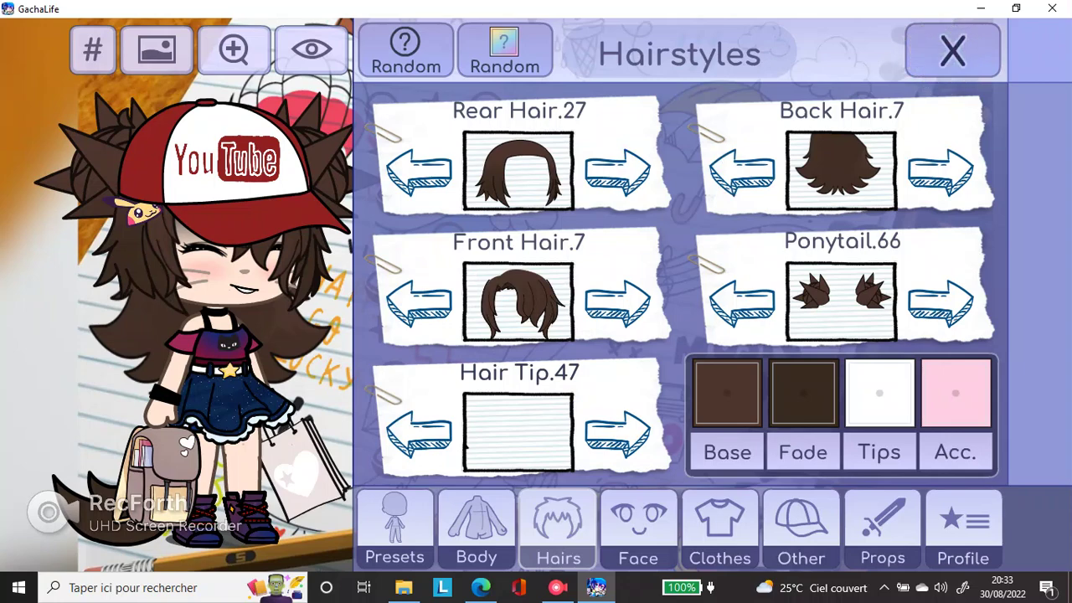
Try the UWU cap, the red cat-ear hood and the panda hood as the character's hat
click(638, 529)
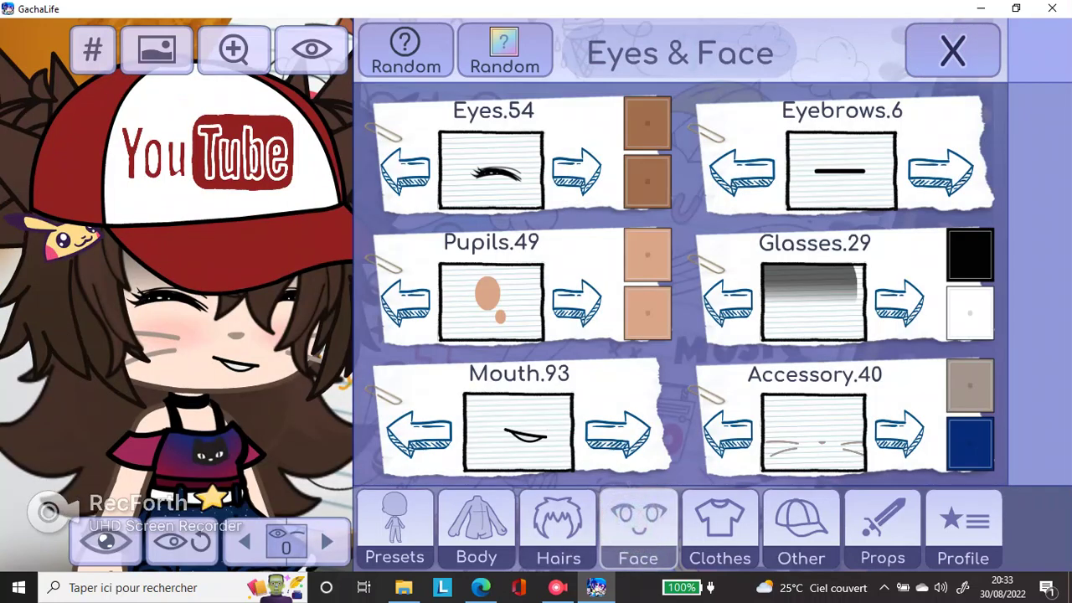
click(795, 524)
click(481, 168)
click(550, 141)
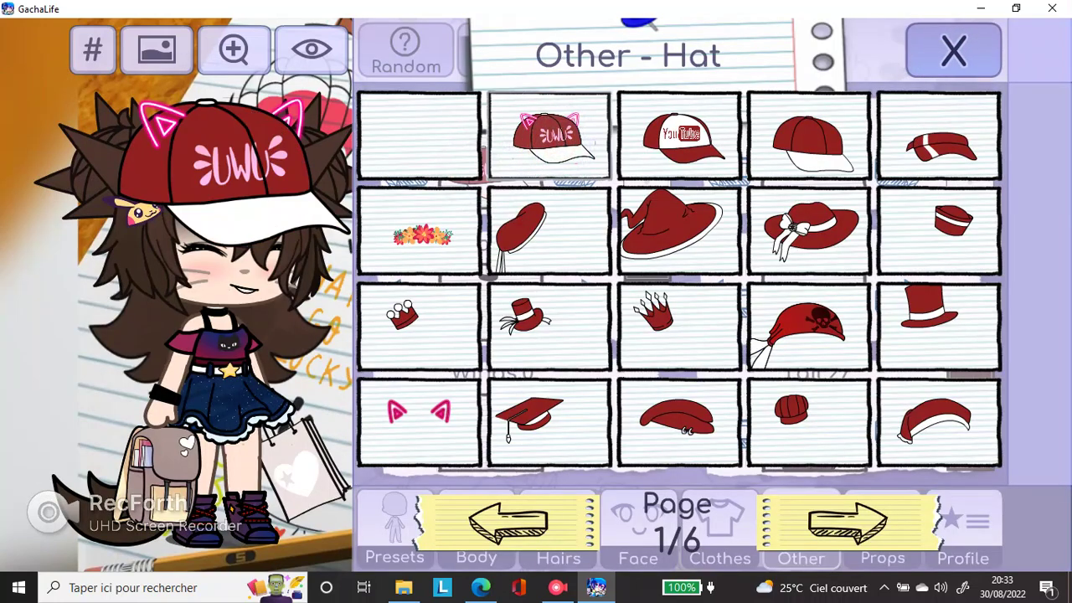
click(847, 521)
click(811, 254)
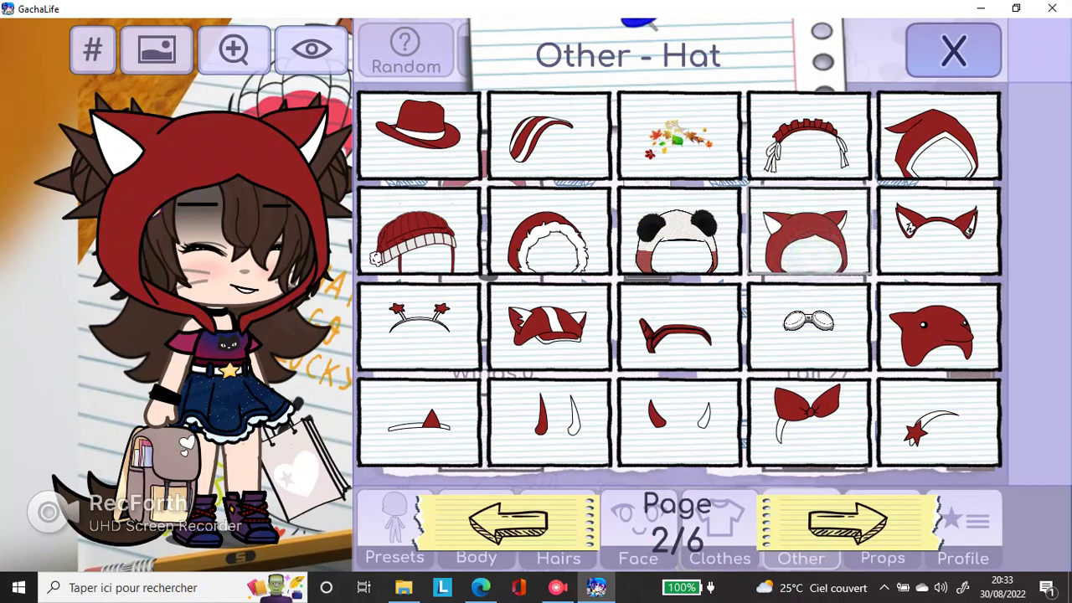
click(679, 230)
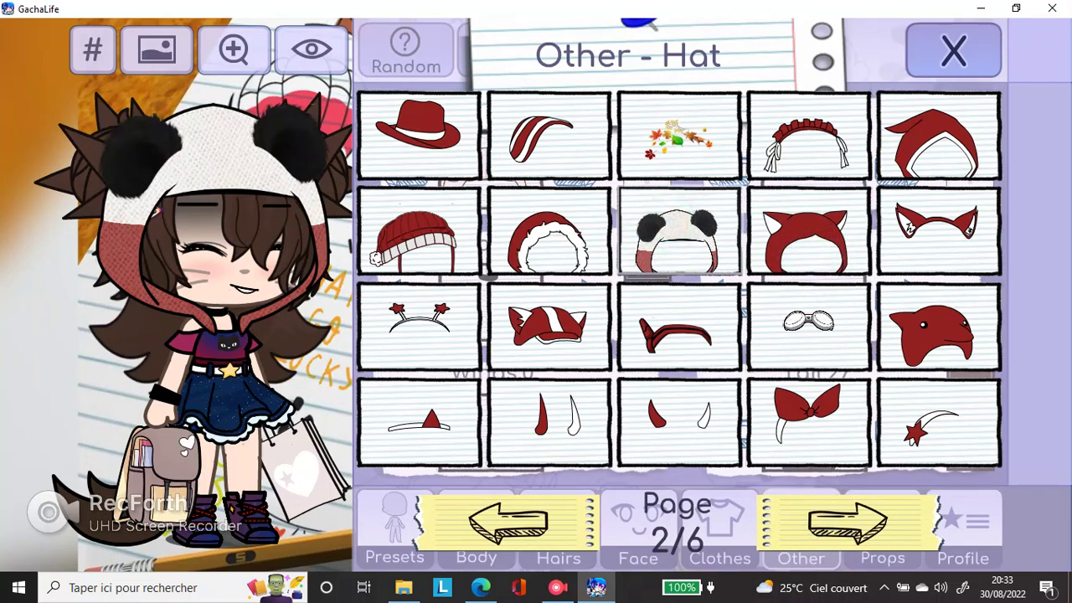
Look through the remaining hat pages and return to the YouTube cap, style 2
click(847, 521)
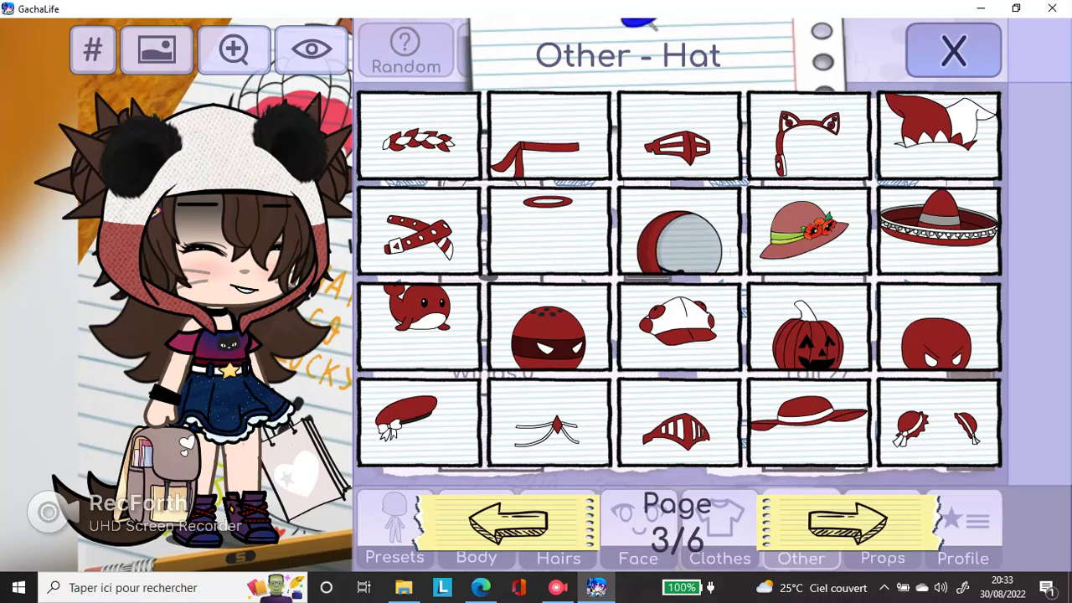
click(848, 521)
click(847, 521)
click(848, 521)
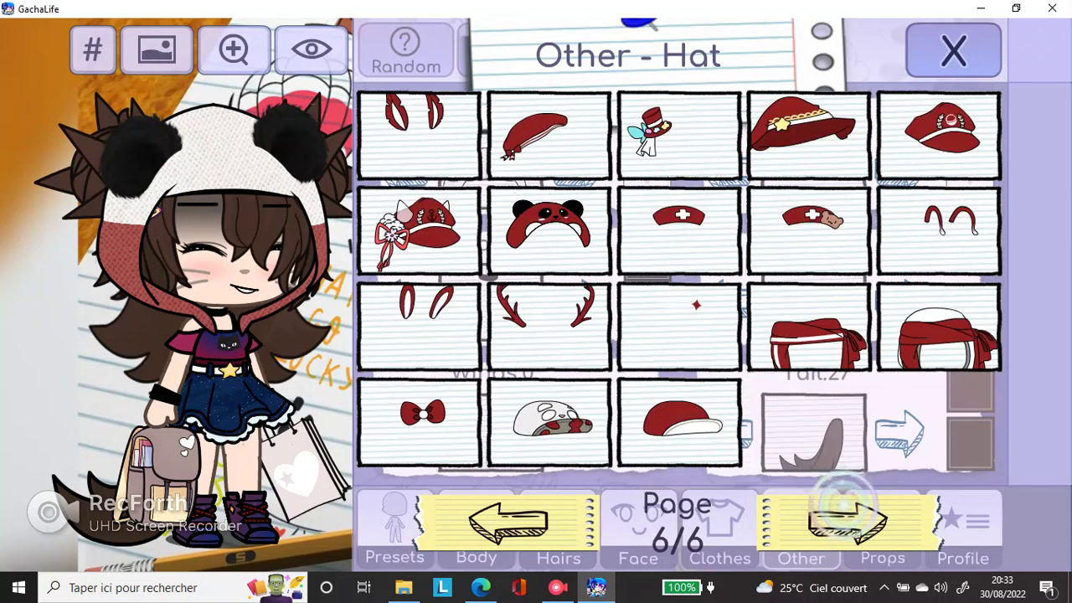
click(844, 503)
click(678, 134)
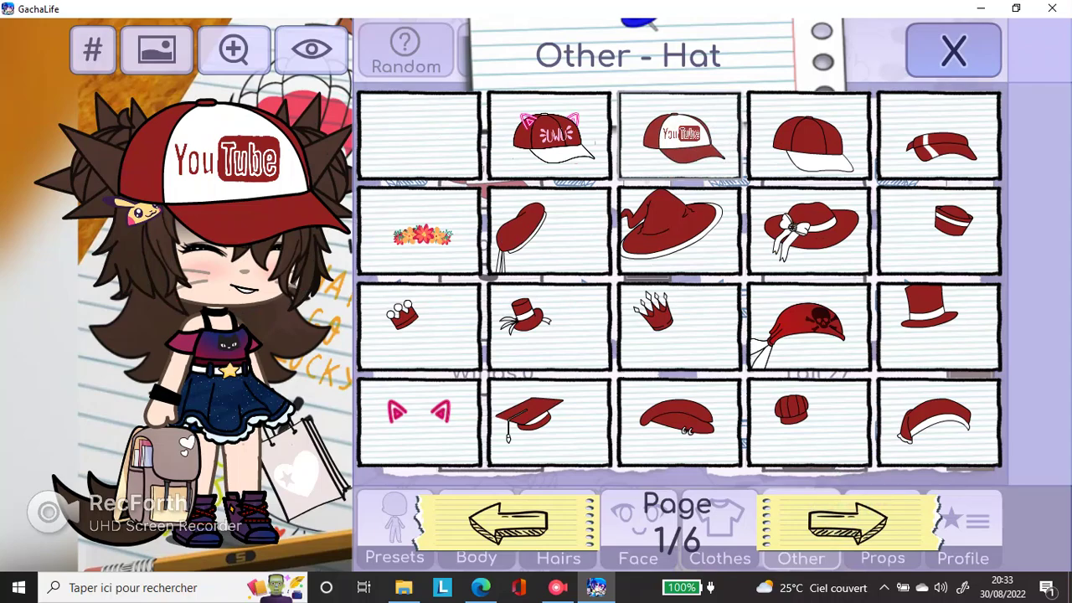
click(953, 50)
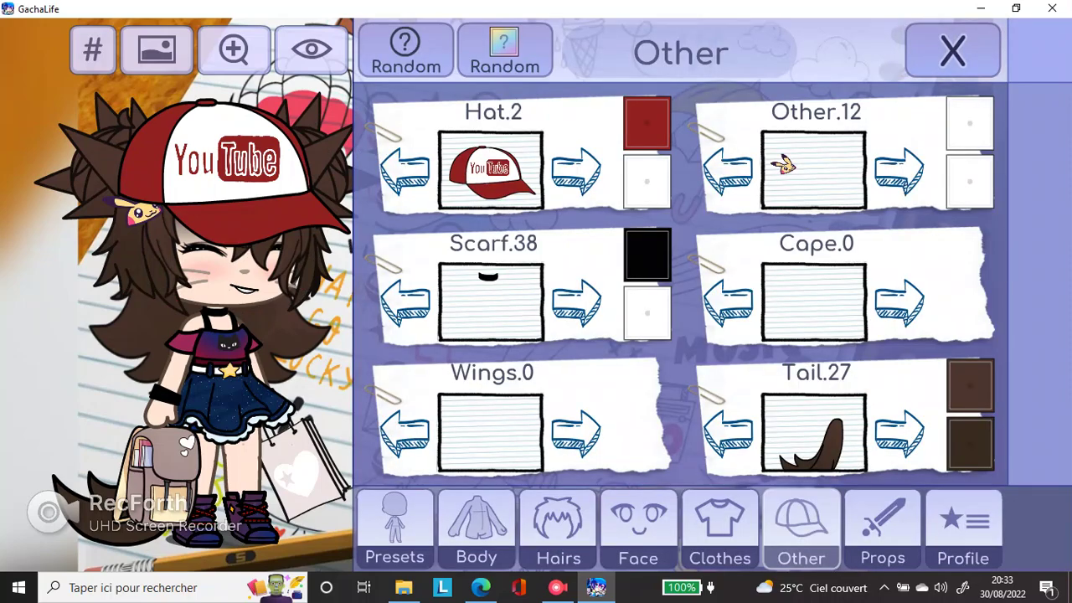
click(668, 532)
click(703, 530)
click(628, 546)
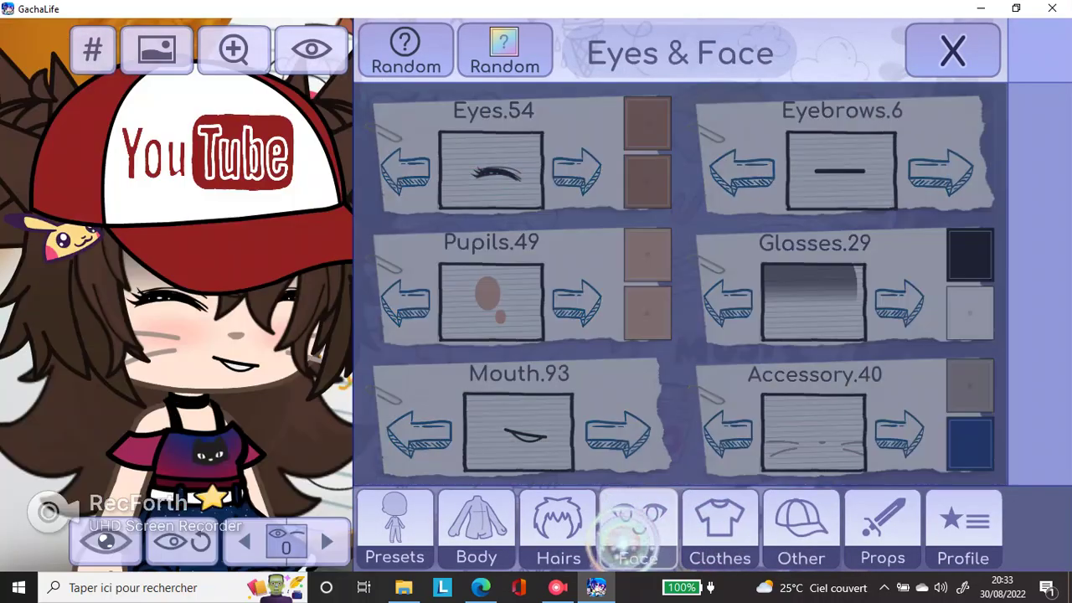
click(719, 528)
click(639, 528)
click(720, 528)
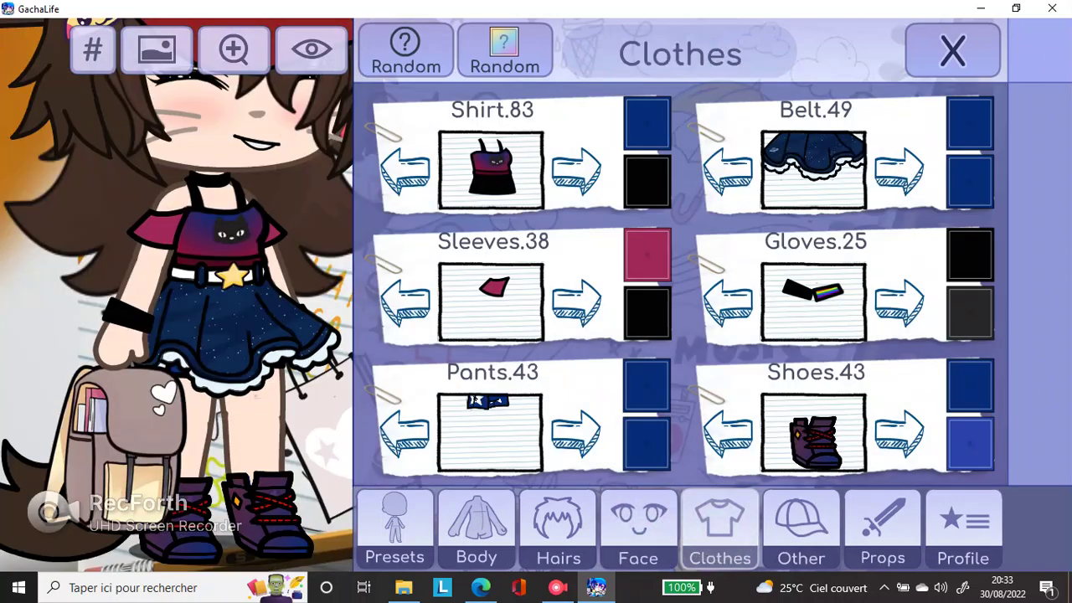
click(801, 528)
Set the main colour of the front prop backpack to taupe grey
click(882, 528)
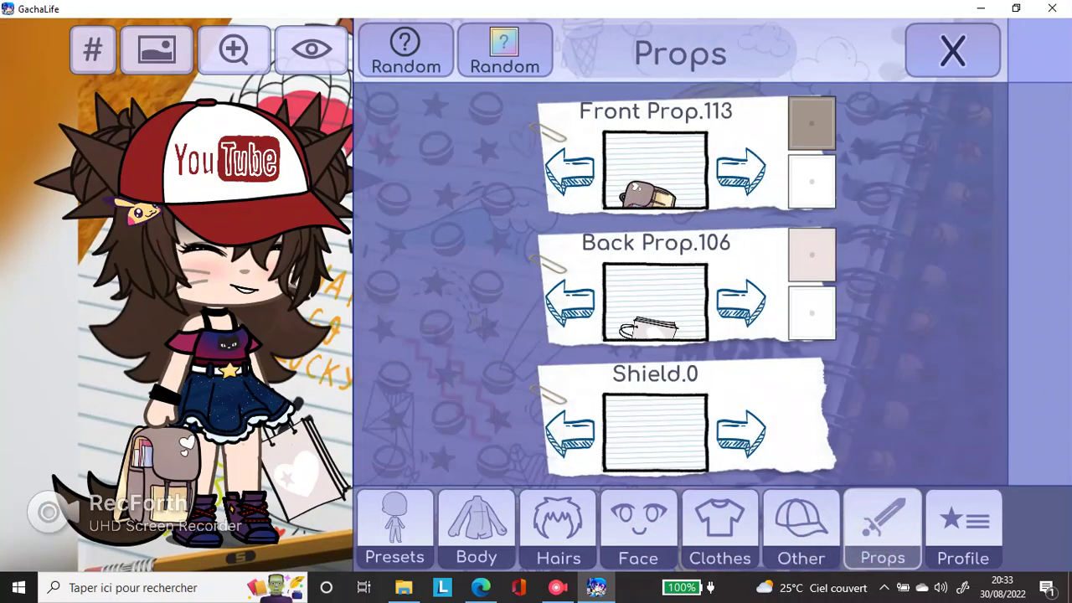
click(953, 50)
click(873, 421)
click(812, 123)
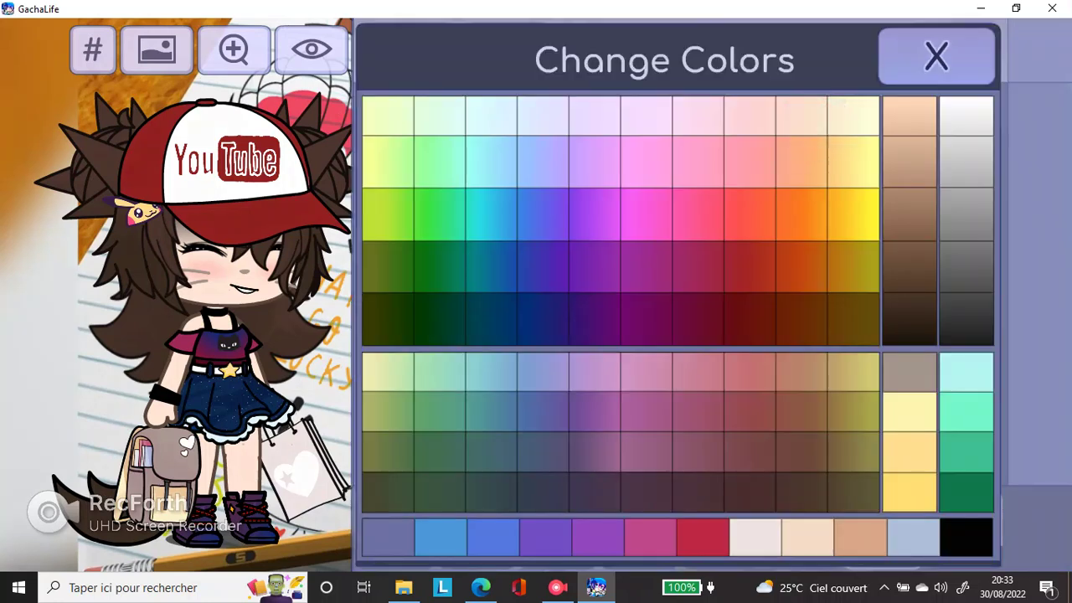
click(919, 370)
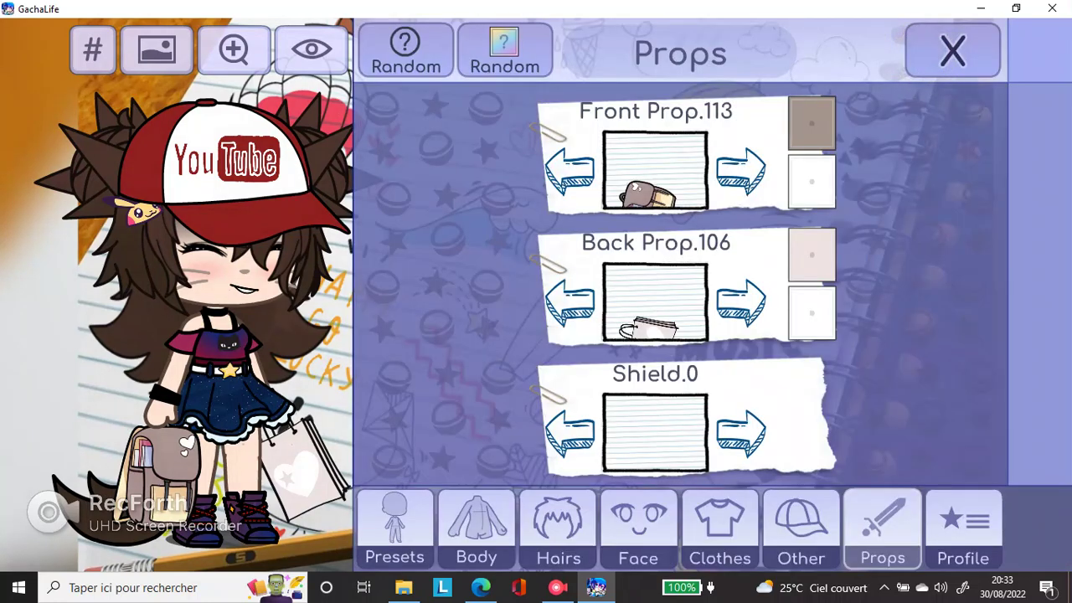
Try a few colours on the back prop shopping bag, set its main colour to the darkest grey, and leave the props
click(812, 254)
click(750, 265)
click(910, 319)
click(967, 402)
click(967, 319)
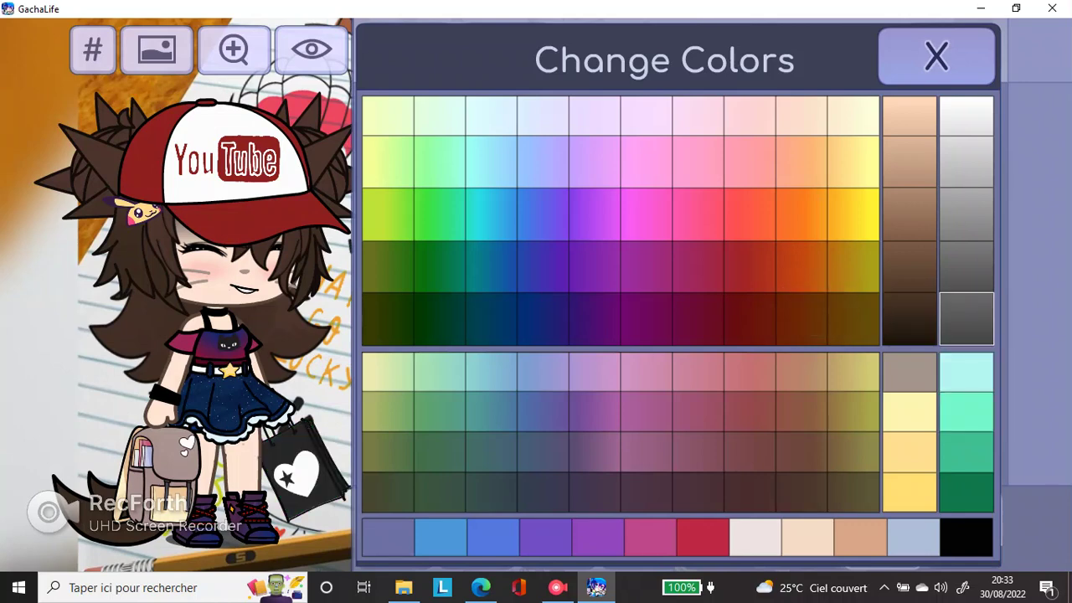
double_click(952, 63)
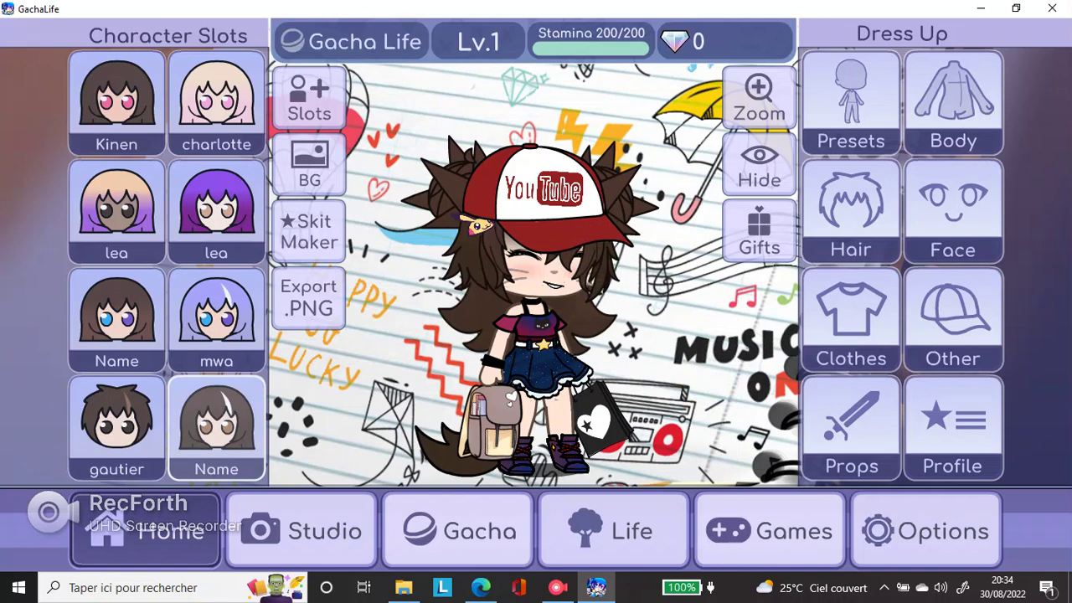
Give the character a randomly generated name in its profile and return to the home screen
click(933, 460)
click(909, 154)
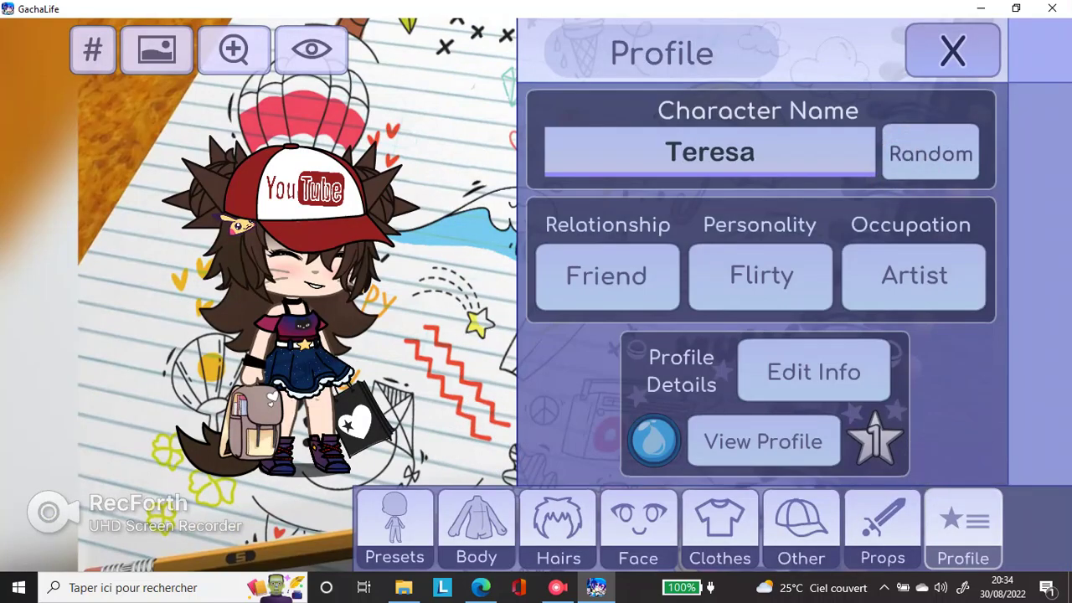
click(953, 52)
click(557, 587)
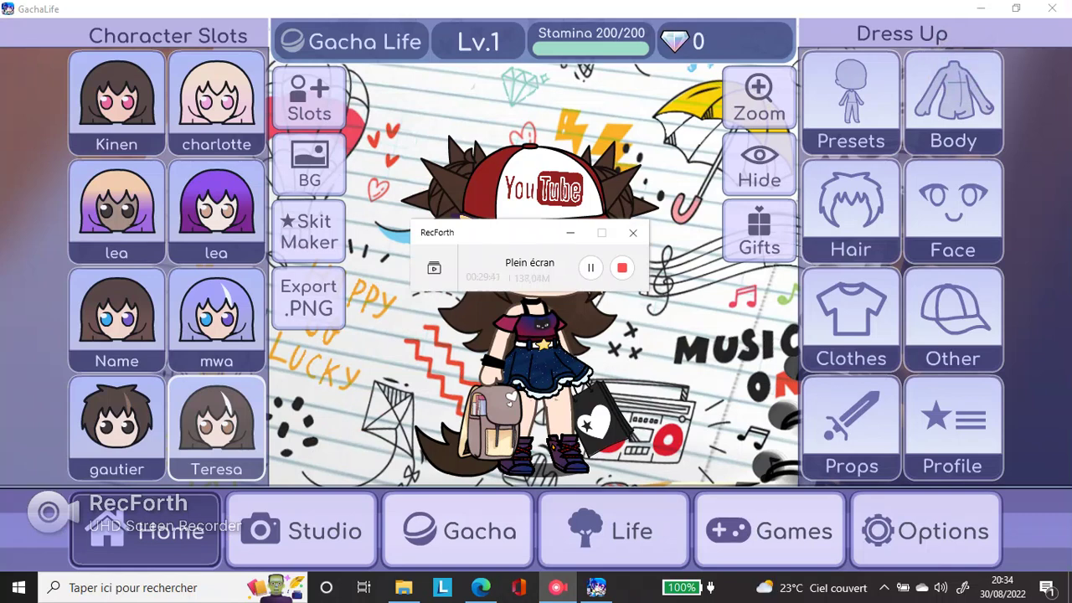
click(576, 356)
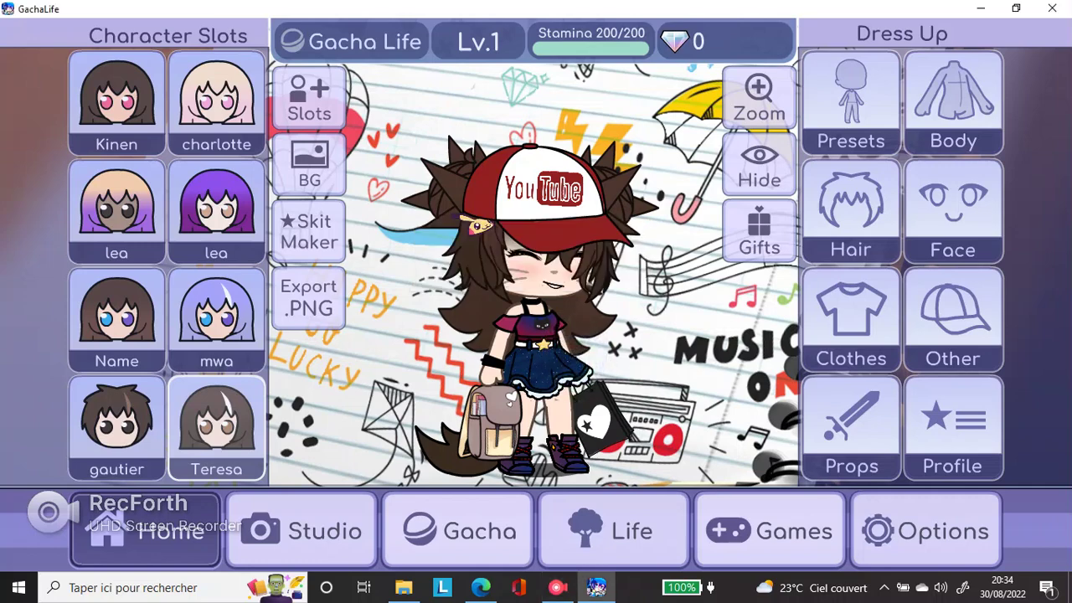
Clear the character from the Studio scene and set its background to the first picture on background page 1
click(301, 530)
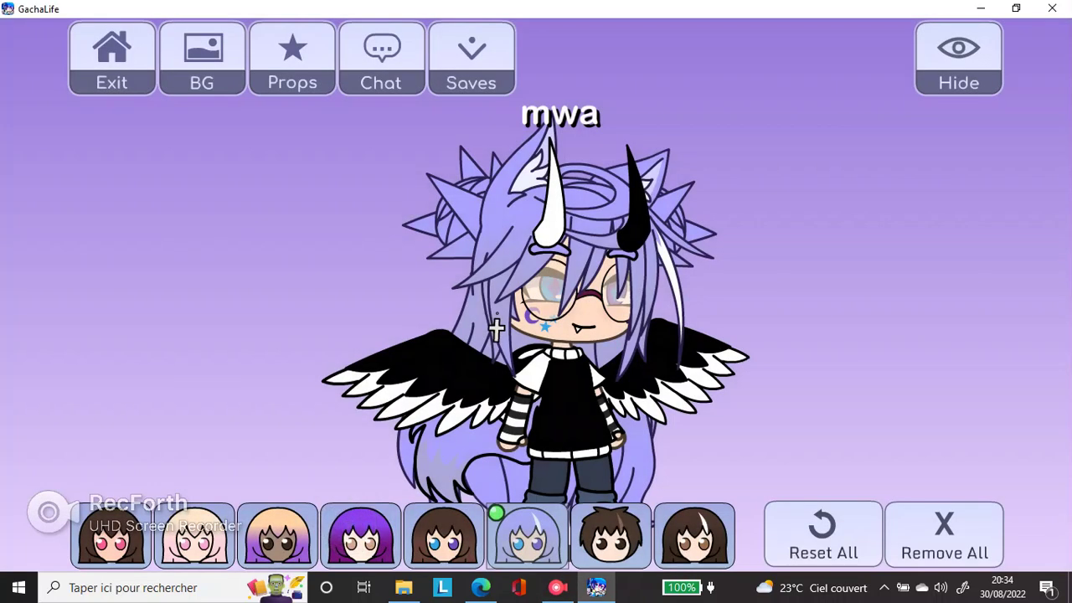
click(557, 377)
click(964, 402)
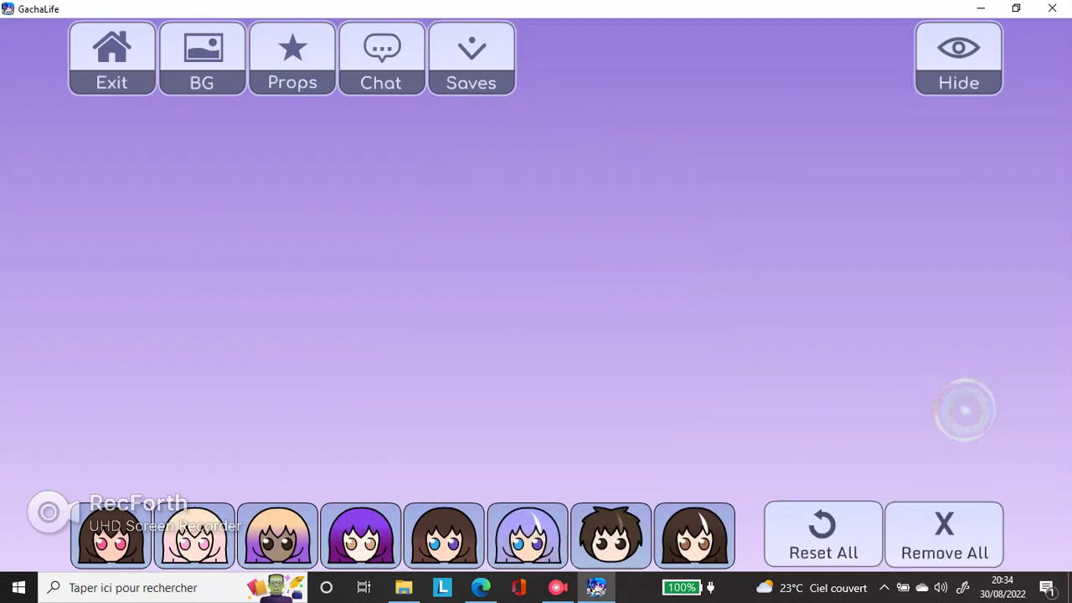
click(205, 55)
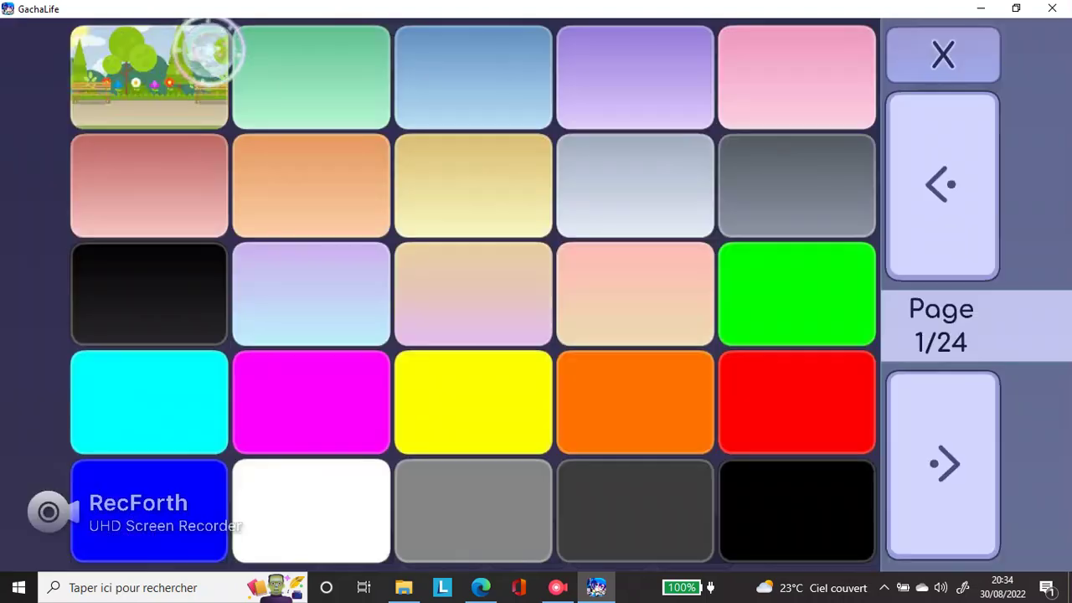
click(158, 100)
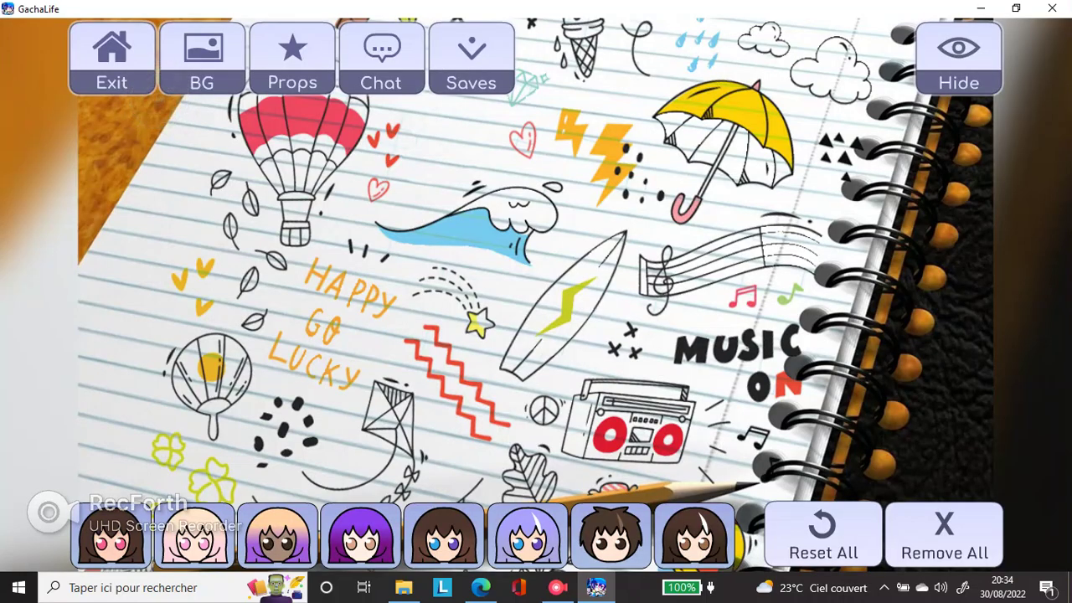
Examine the Studio's interface hiding, chat and scene saving options without saving a scene
click(989, 67)
click(863, 202)
click(381, 58)
click(938, 53)
click(458, 52)
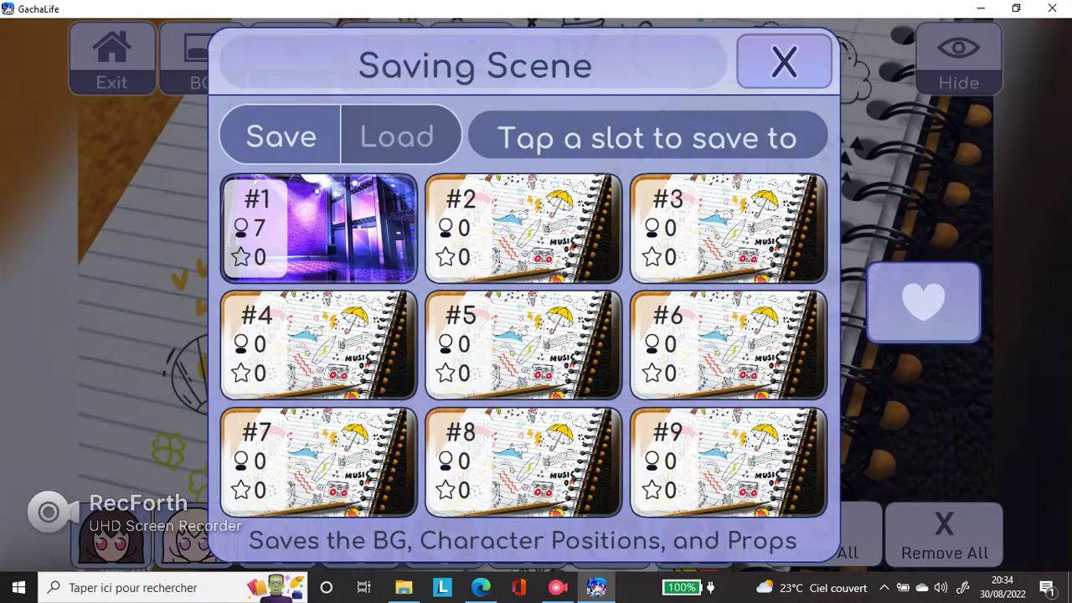
click(801, 65)
Try the bow-wearing dog on the pink seat as a pet in the scene, and remove it
click(292, 59)
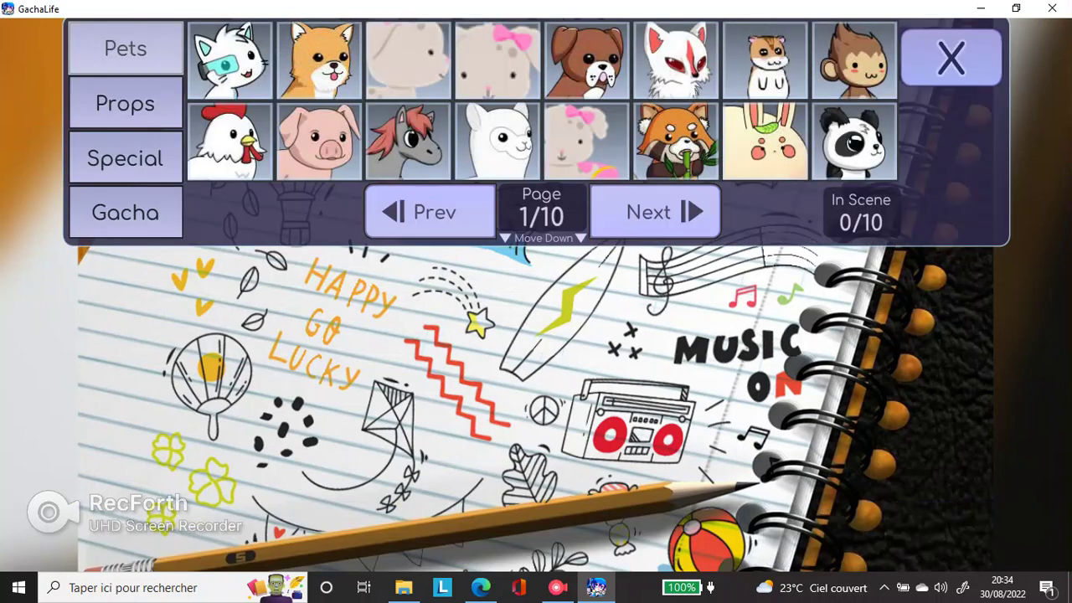
click(586, 141)
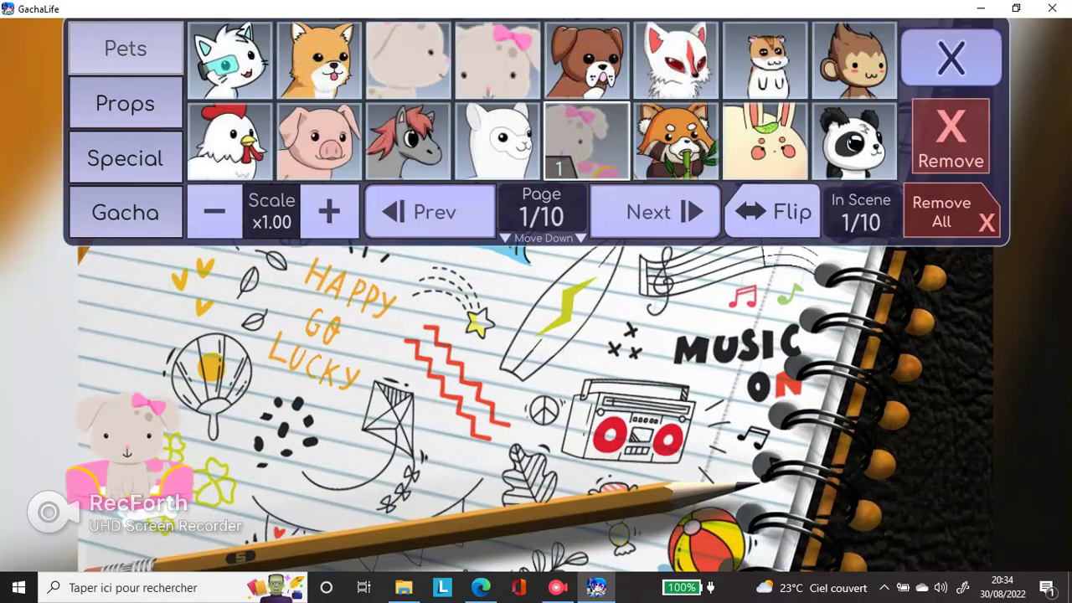
click(947, 134)
Look through the pages of pets available for the Studio scene, up to page 9
click(676, 210)
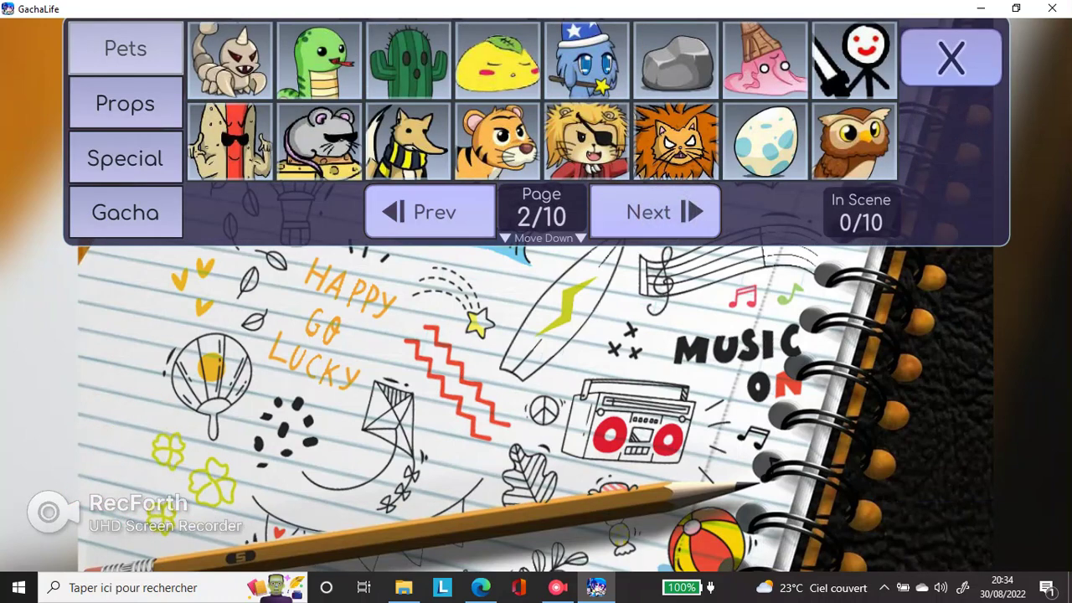
click(680, 212)
click(680, 211)
click(680, 211)
click(680, 211)
click(681, 211)
click(680, 211)
click(680, 211)
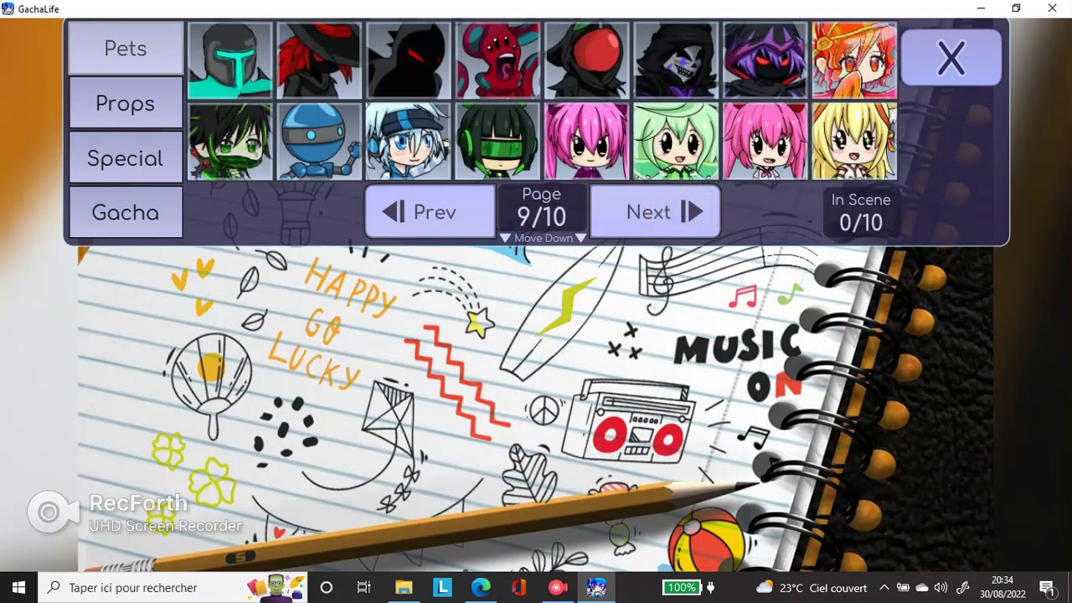
Look through the scene props, from the last page around to page 6
click(125, 103)
click(478, 211)
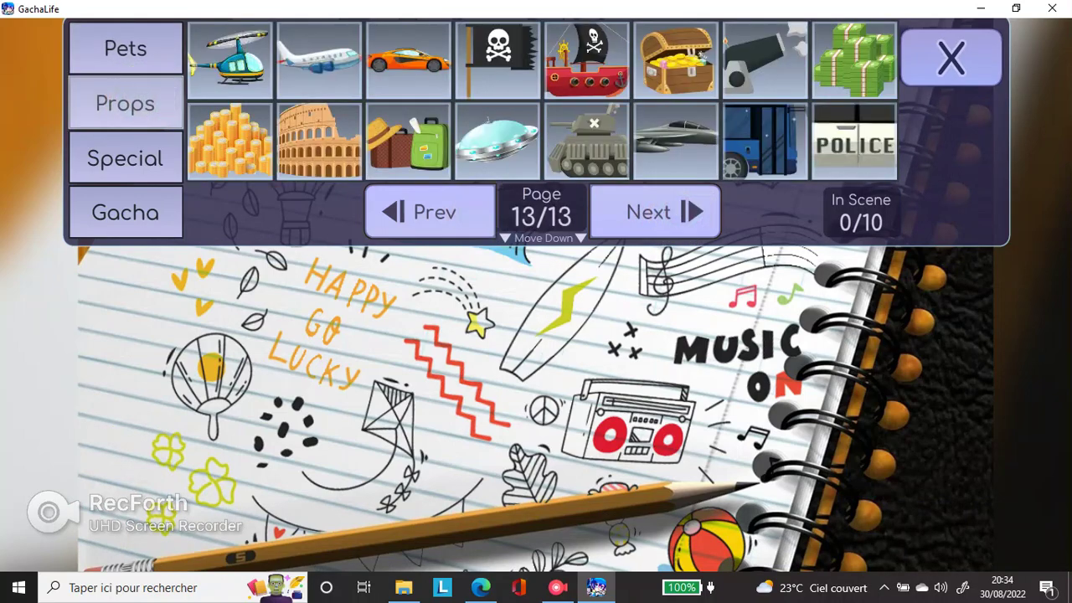
click(657, 233)
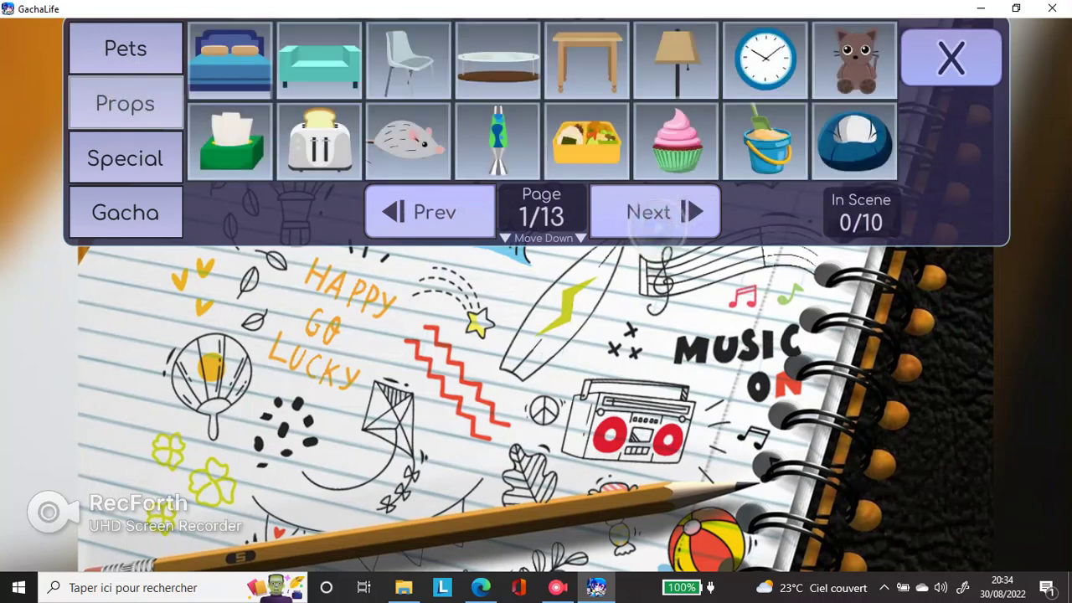
click(657, 233)
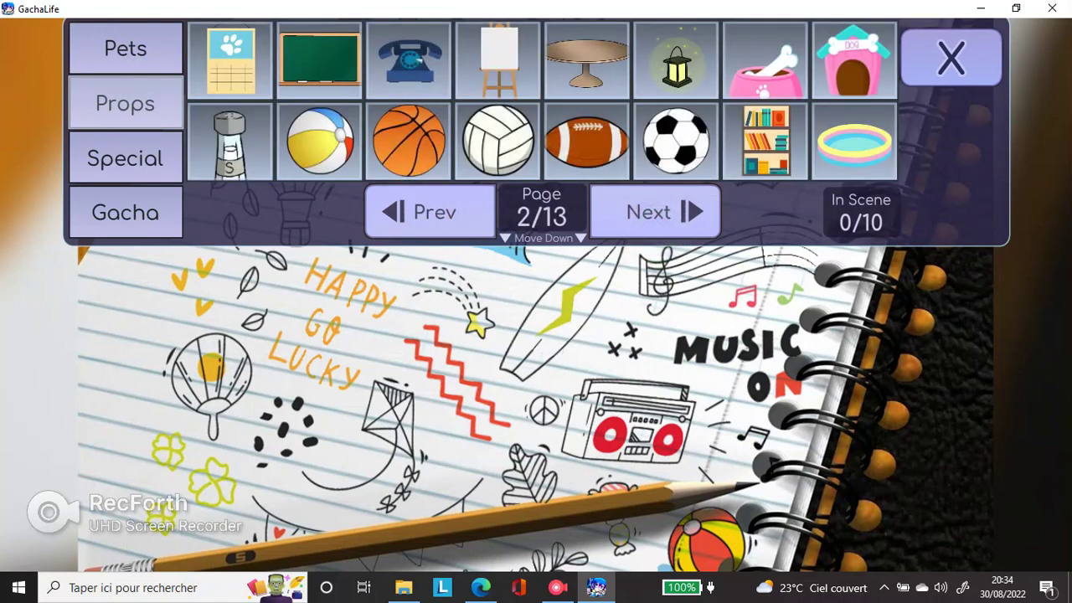
click(704, 225)
click(704, 224)
click(704, 225)
click(704, 224)
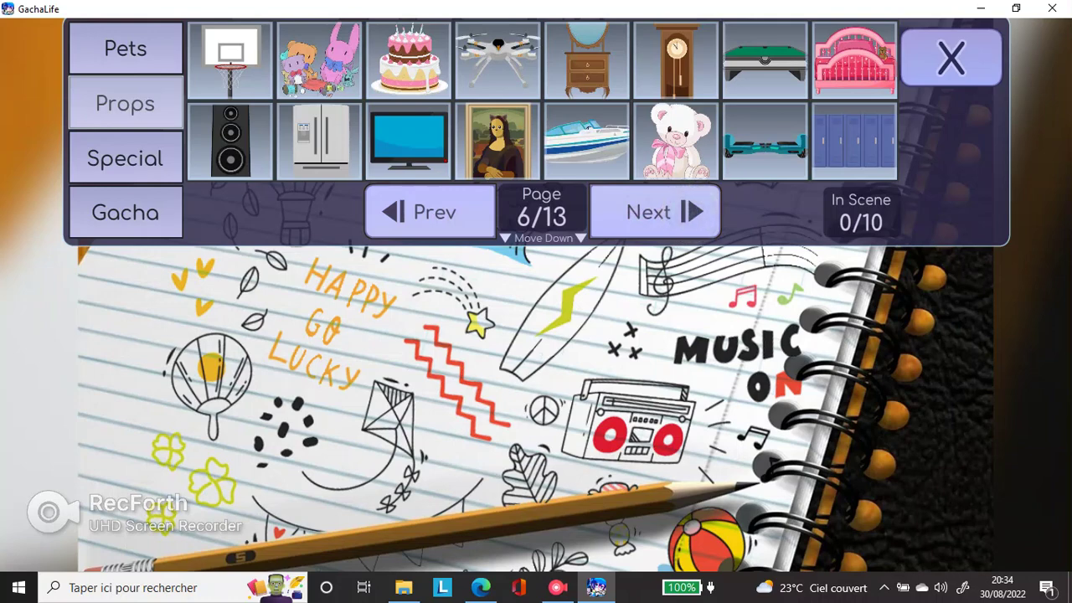
Look through all pages of the special effects and characters available for the scene
click(125, 158)
click(612, 216)
click(612, 216)
click(611, 216)
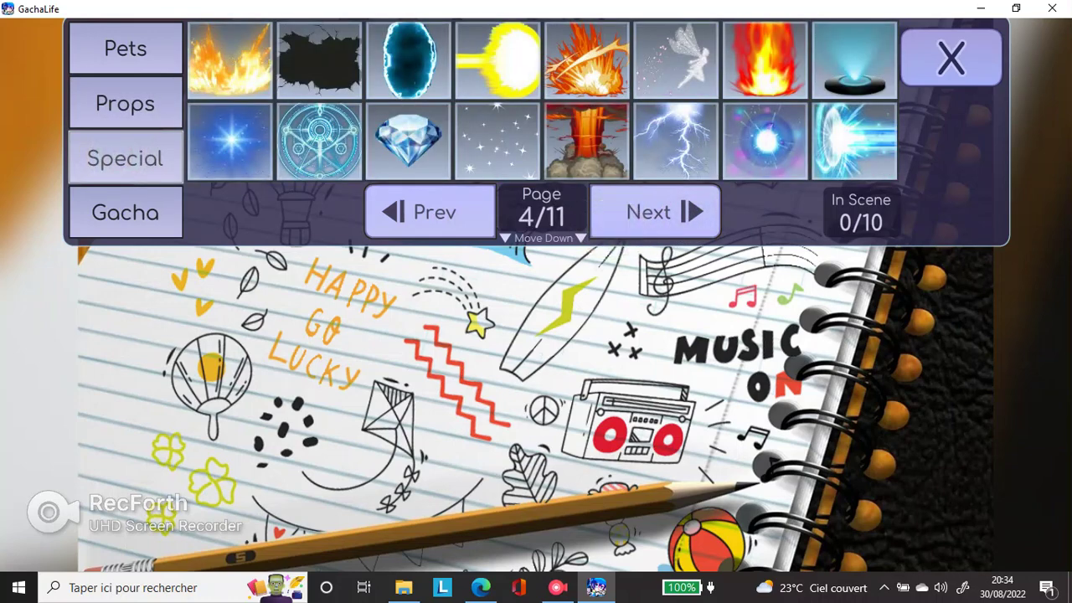
click(620, 219)
click(620, 219)
click(620, 219)
click(620, 219)
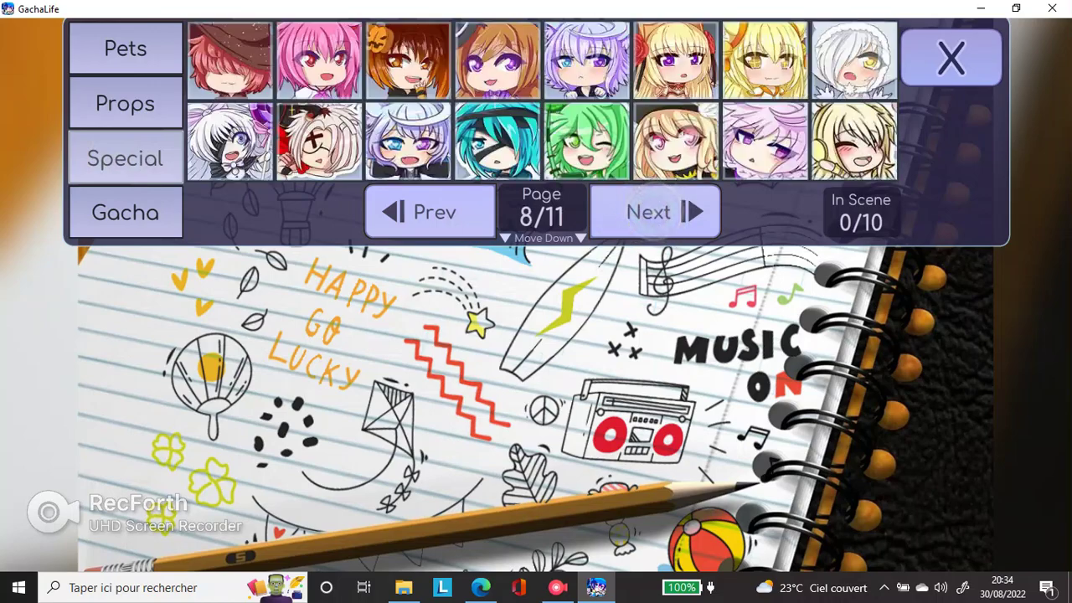
click(651, 211)
click(651, 212)
click(651, 211)
click(652, 211)
click(651, 211)
click(652, 211)
click(471, 209)
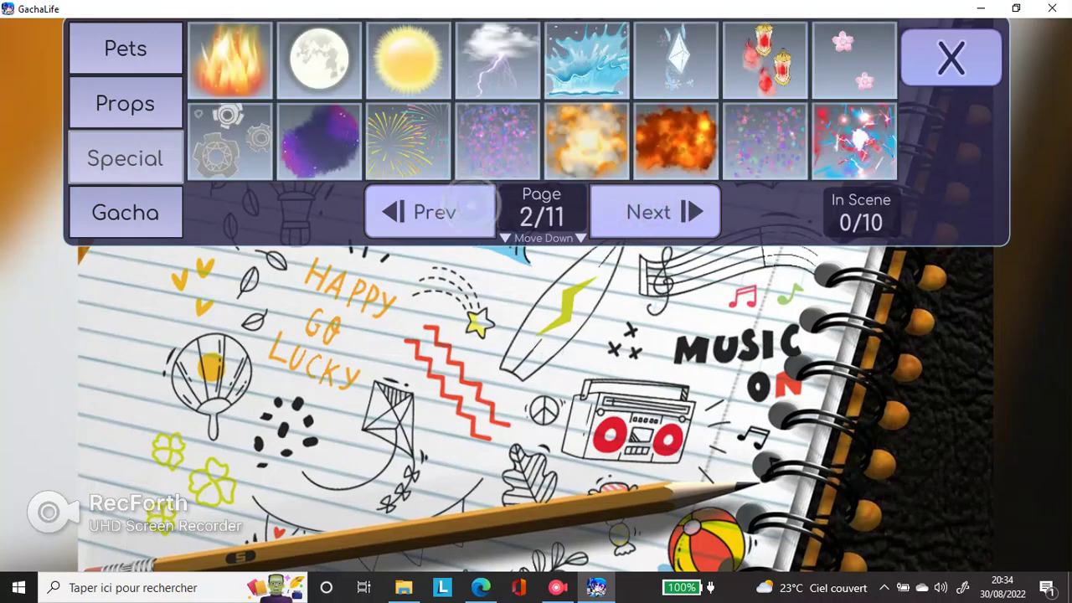
click(456, 211)
Look through the pages of Gacha items for the scene and leave the prop selection
click(125, 212)
click(643, 193)
click(643, 193)
click(643, 193)
click(643, 193)
click(644, 193)
click(643, 192)
click(644, 193)
click(643, 193)
click(644, 192)
click(951, 58)
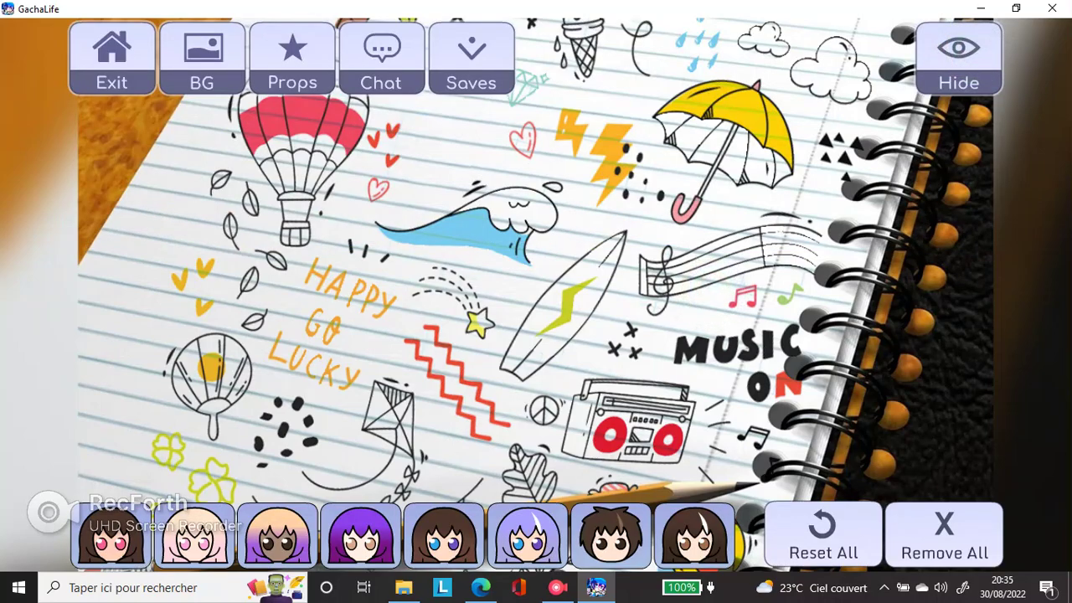
click(293, 59)
click(947, 64)
click(111, 58)
click(301, 530)
click(112, 58)
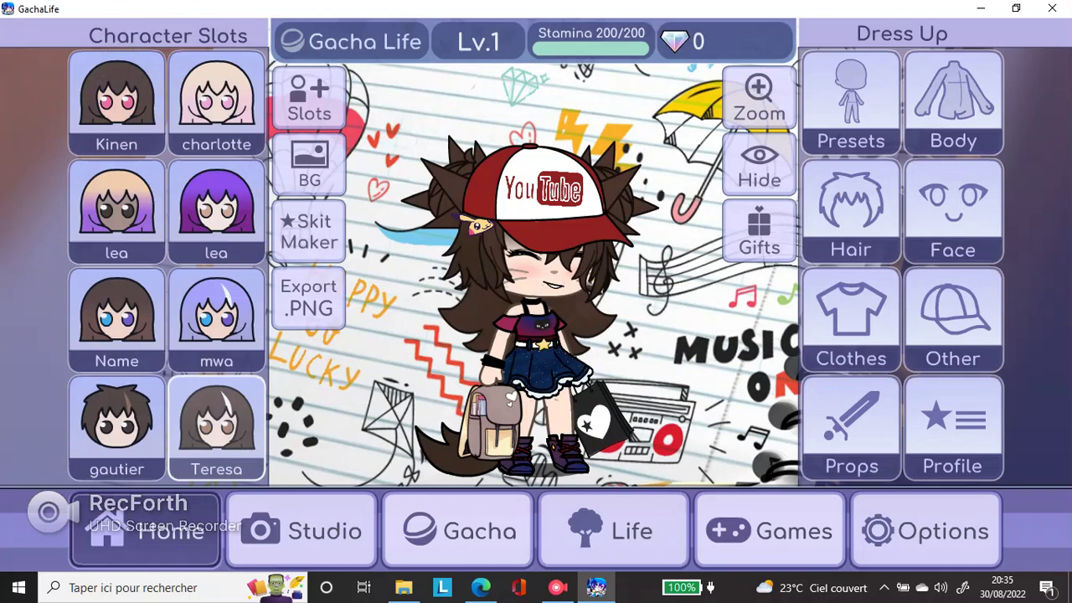
View the mini games list and the first page of Studio backgrounds, and return to the home screen
click(775, 531)
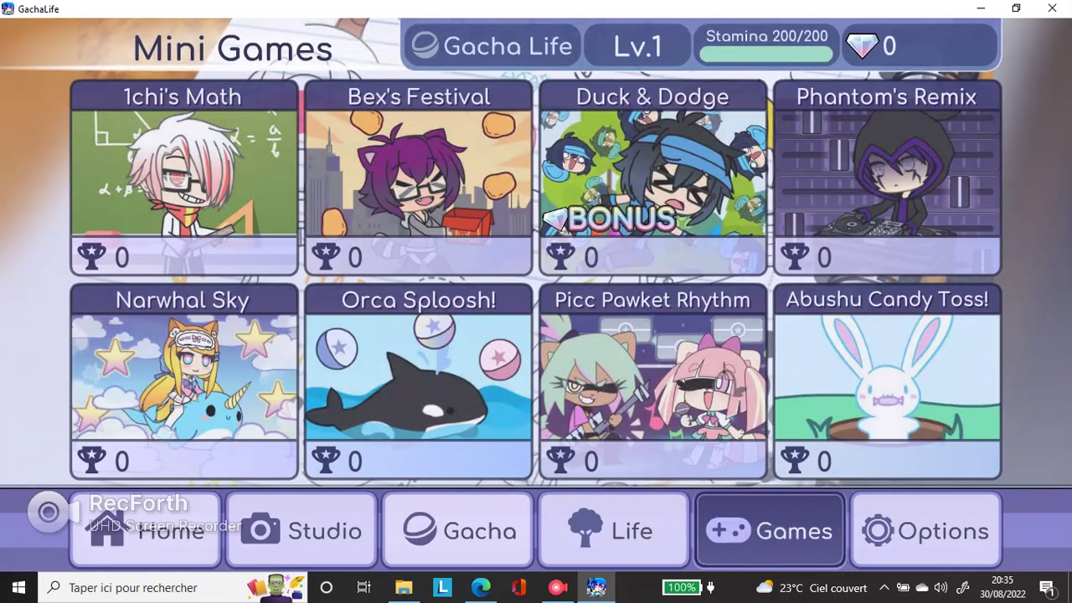
click(295, 531)
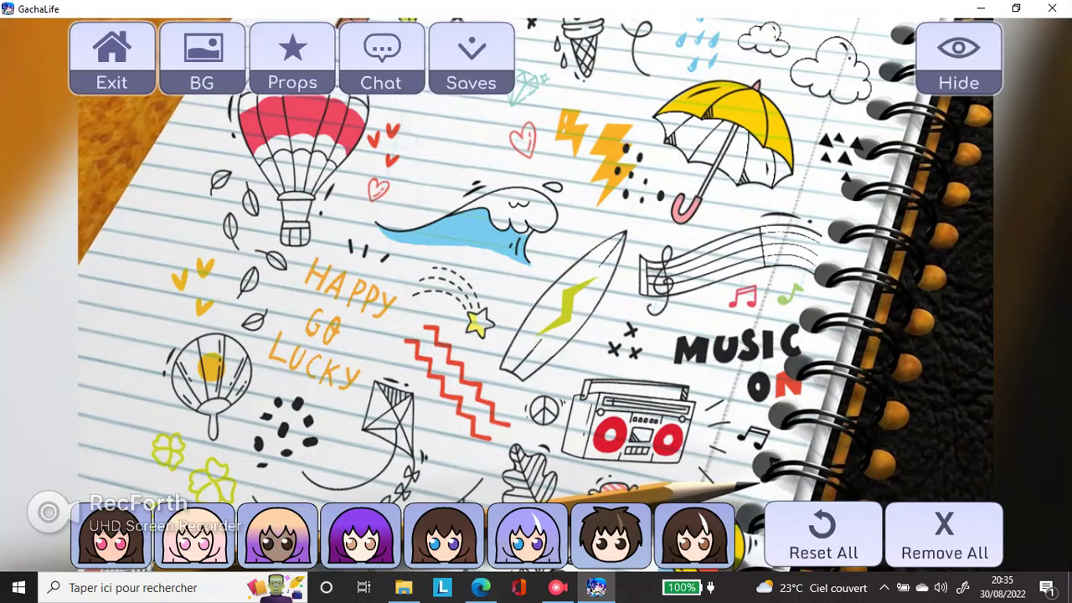
click(168, 54)
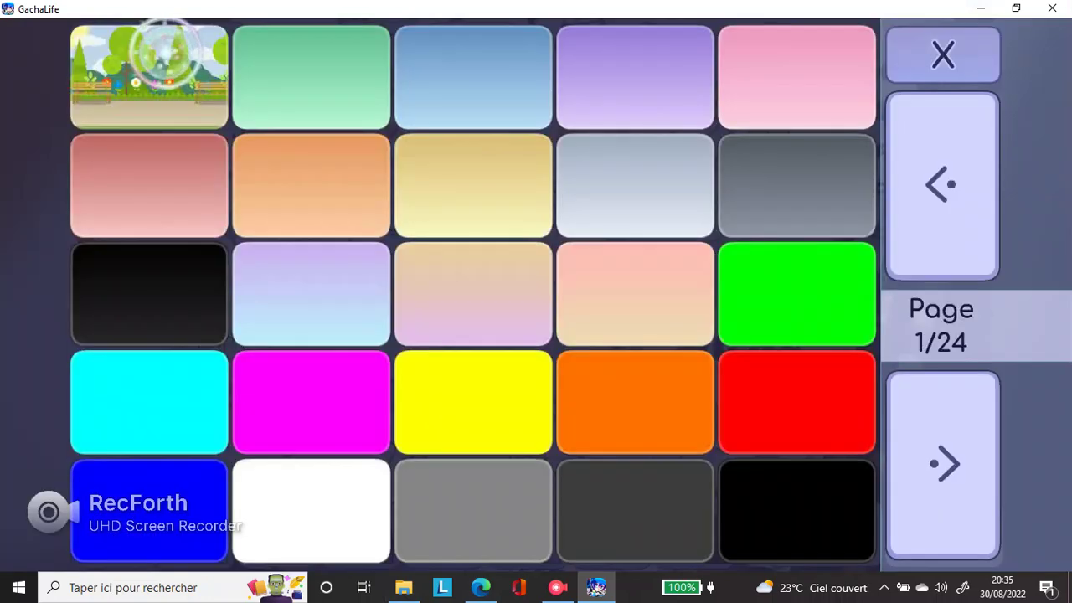
click(943, 54)
click(106, 50)
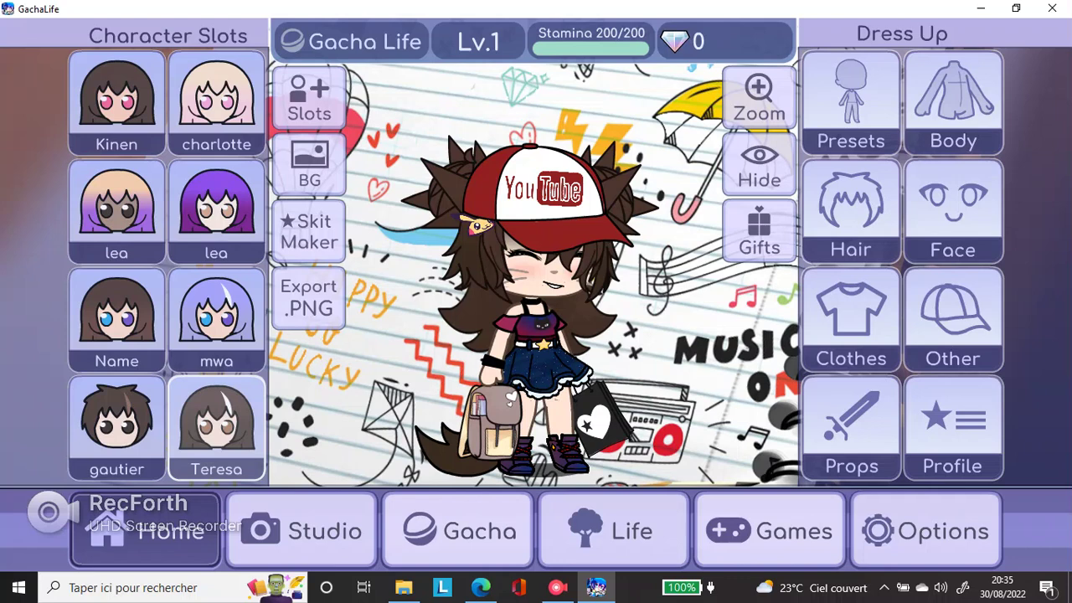
View the characters in several other slots and return to the one with the YouTube cap
click(481, 268)
click(228, 227)
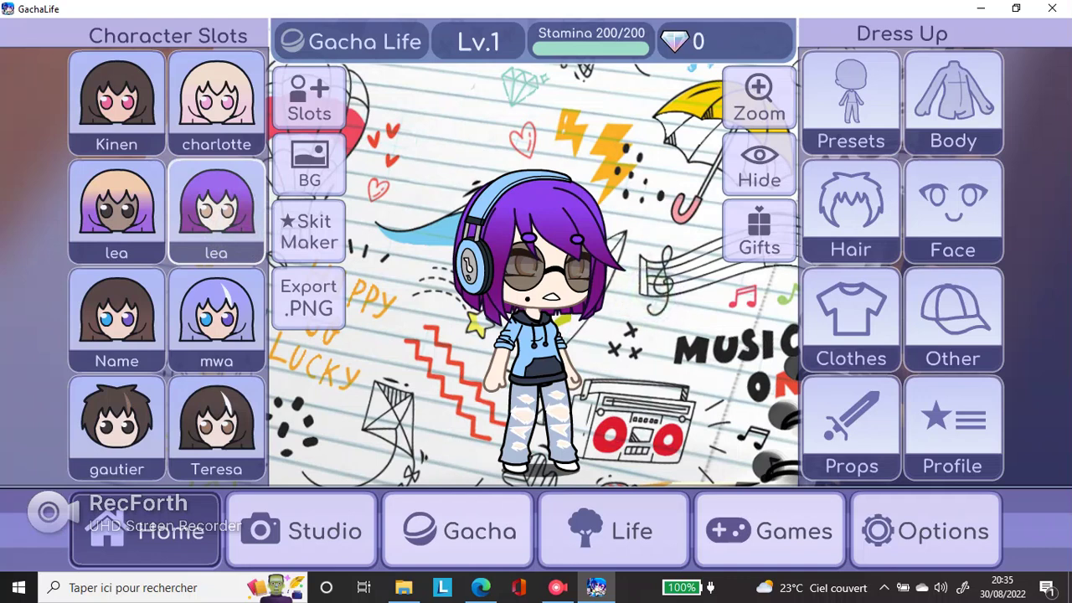
click(216, 318)
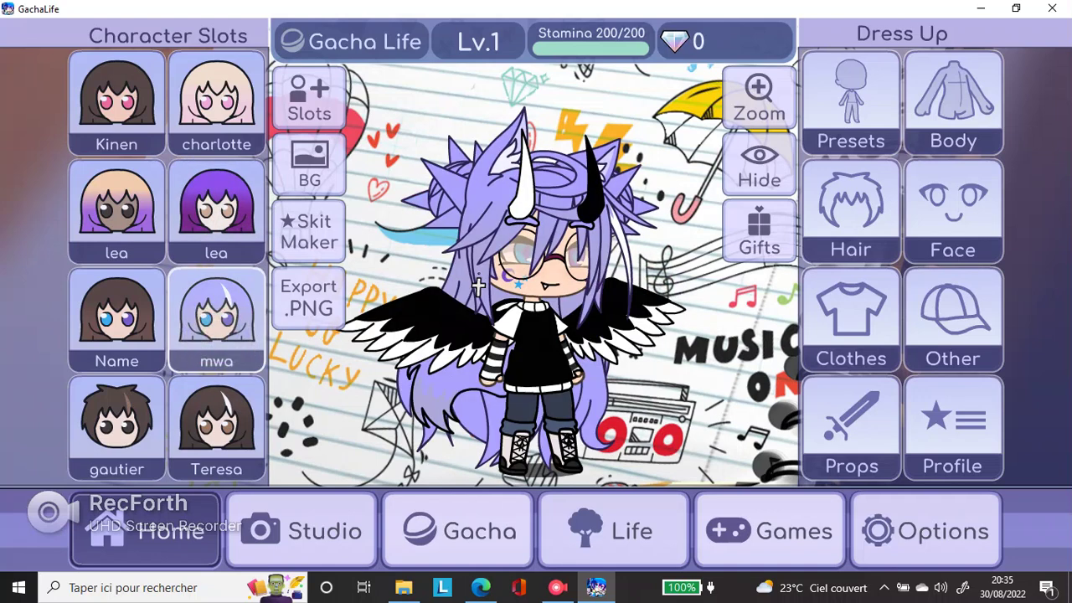
click(233, 114)
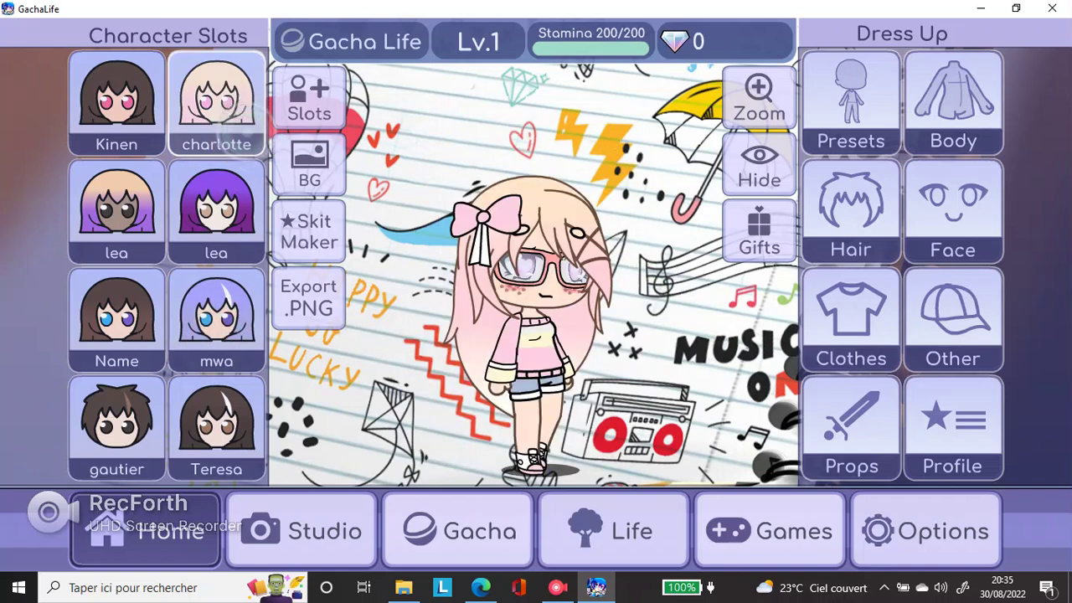
click(118, 337)
click(111, 428)
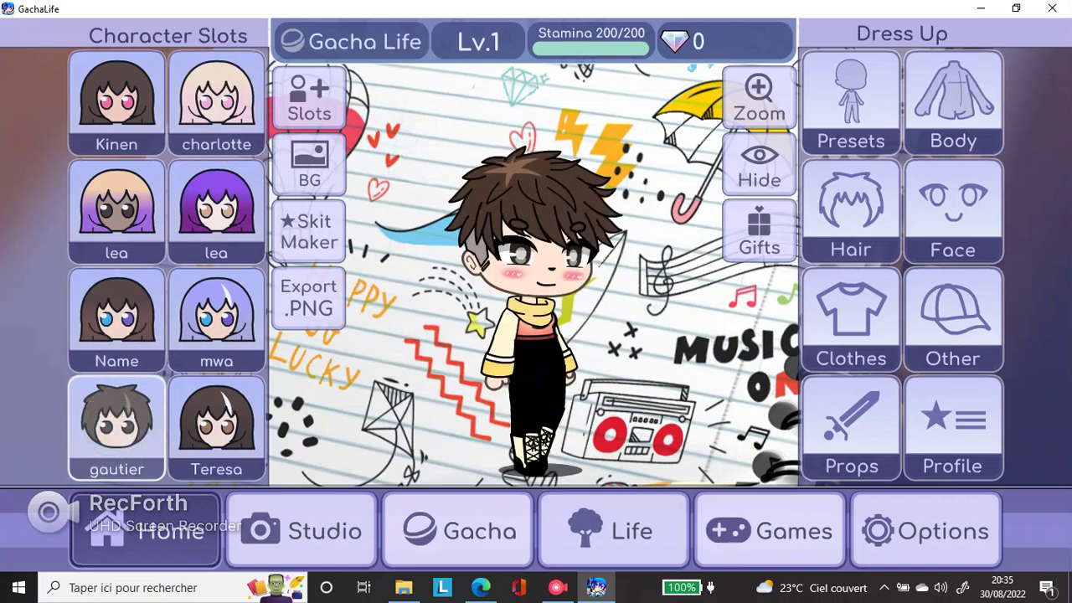
click(225, 448)
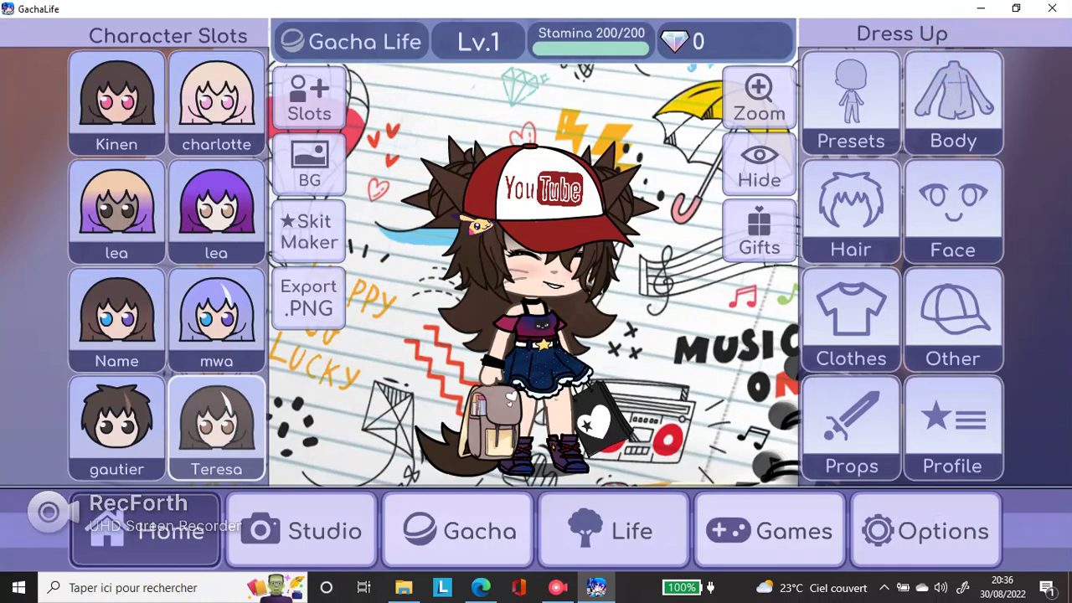
View the gift notice and the home screen's background choices, closing both without changes
click(767, 226)
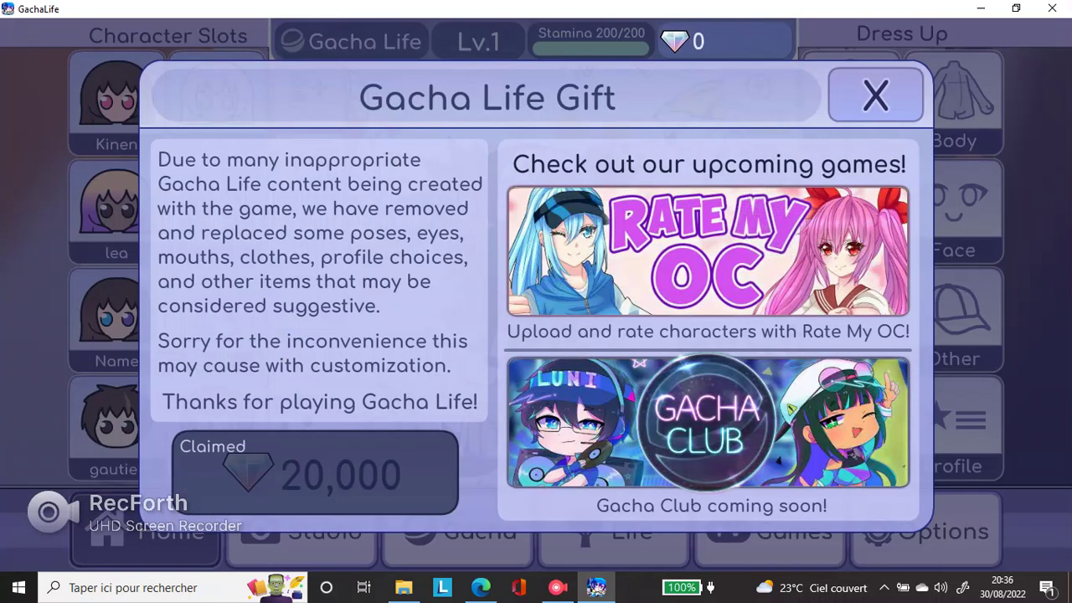
click(875, 94)
click(309, 167)
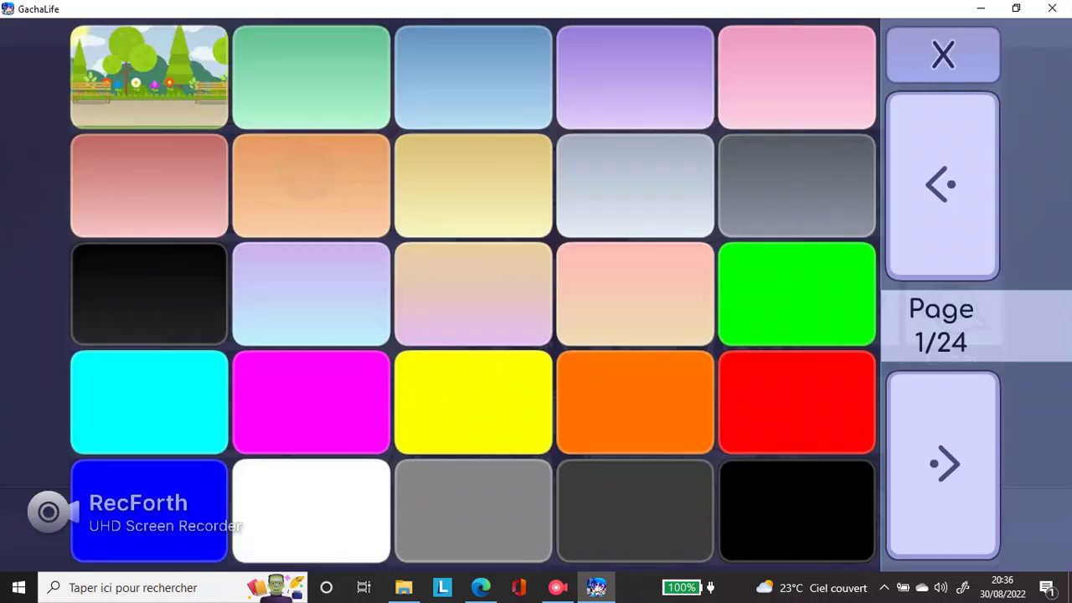
click(943, 55)
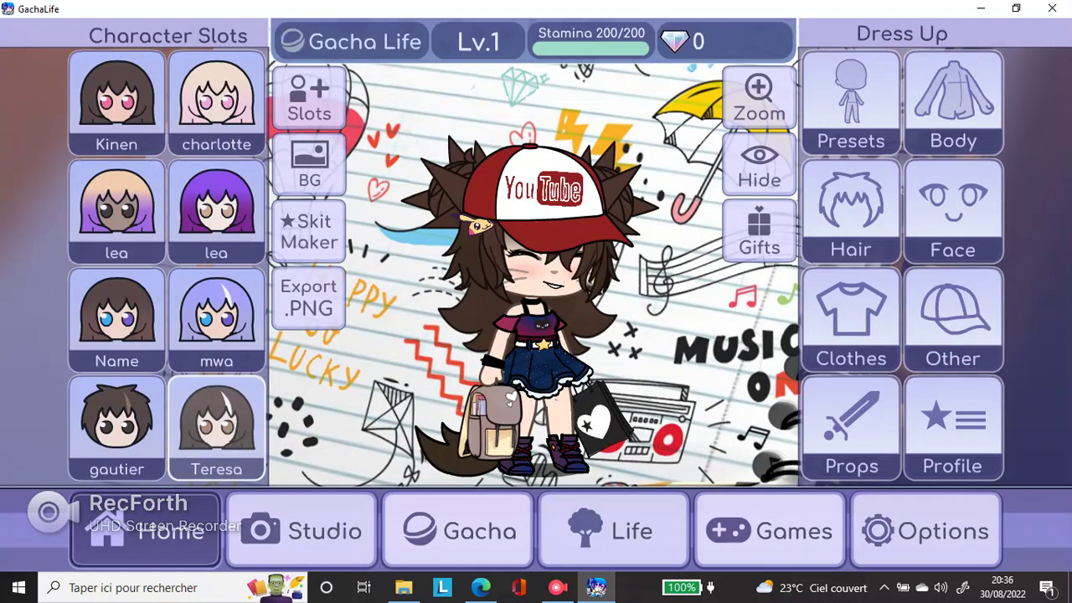
View the Skit Maker's empty skit and return to the home screen
click(309, 231)
click(521, 252)
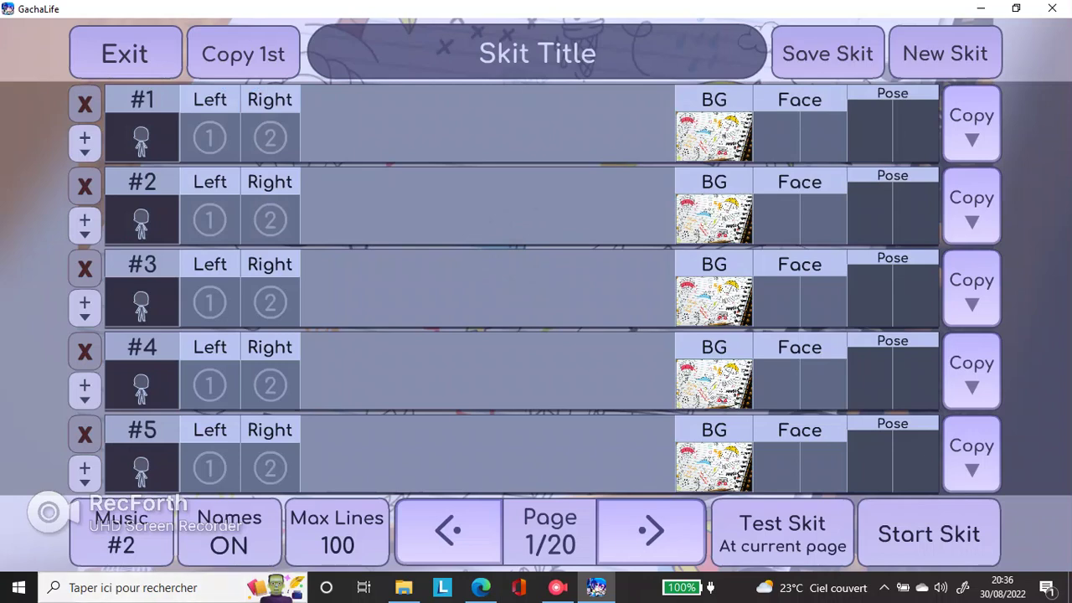
click(125, 53)
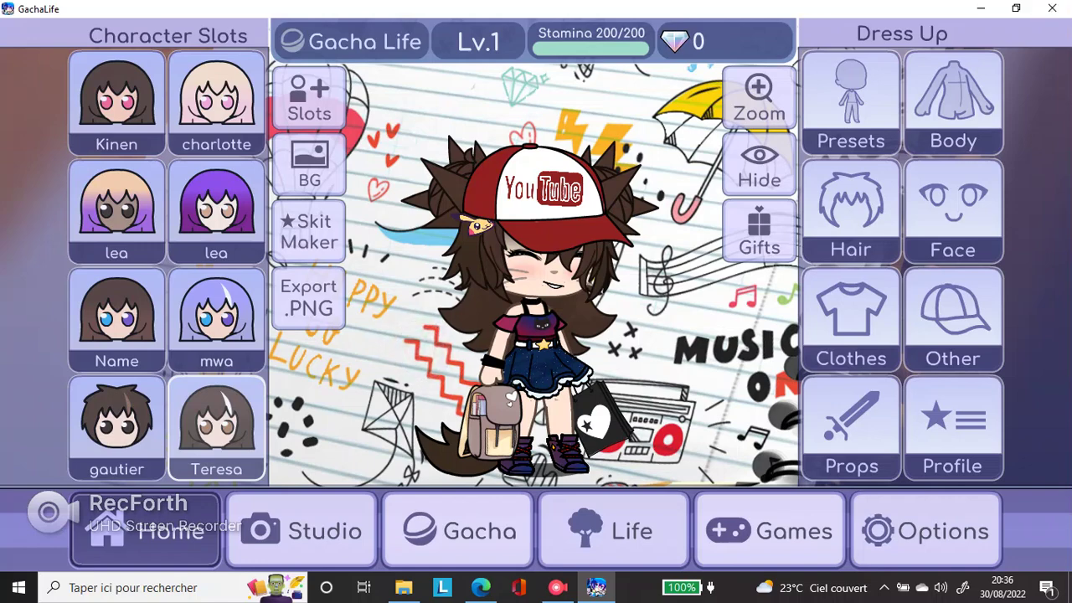
Close the game and show the Téléchargements folder in File Explorer
click(1047, 9)
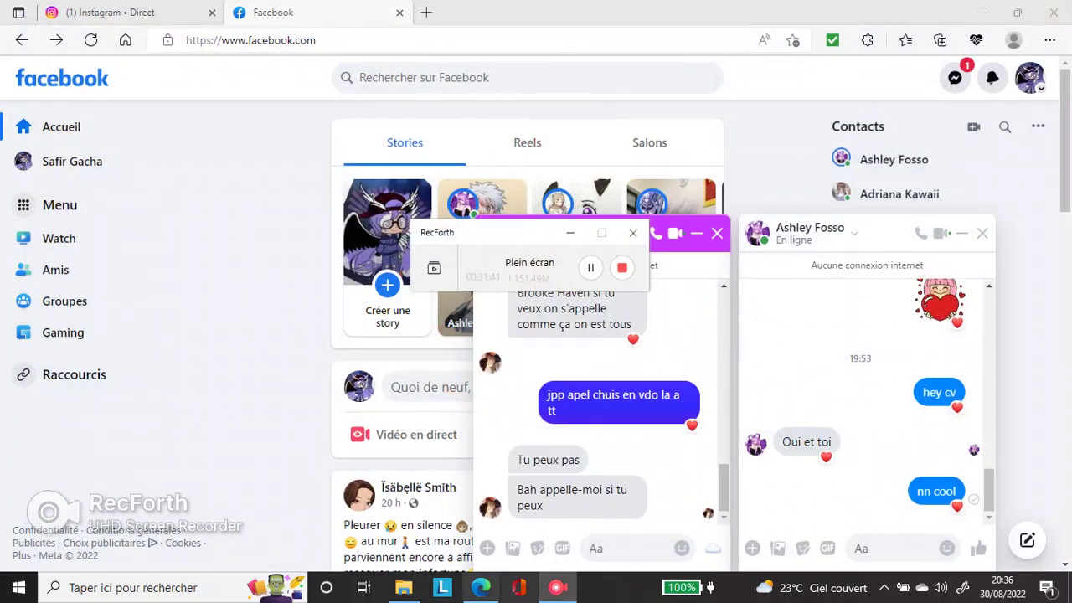
click(403, 587)
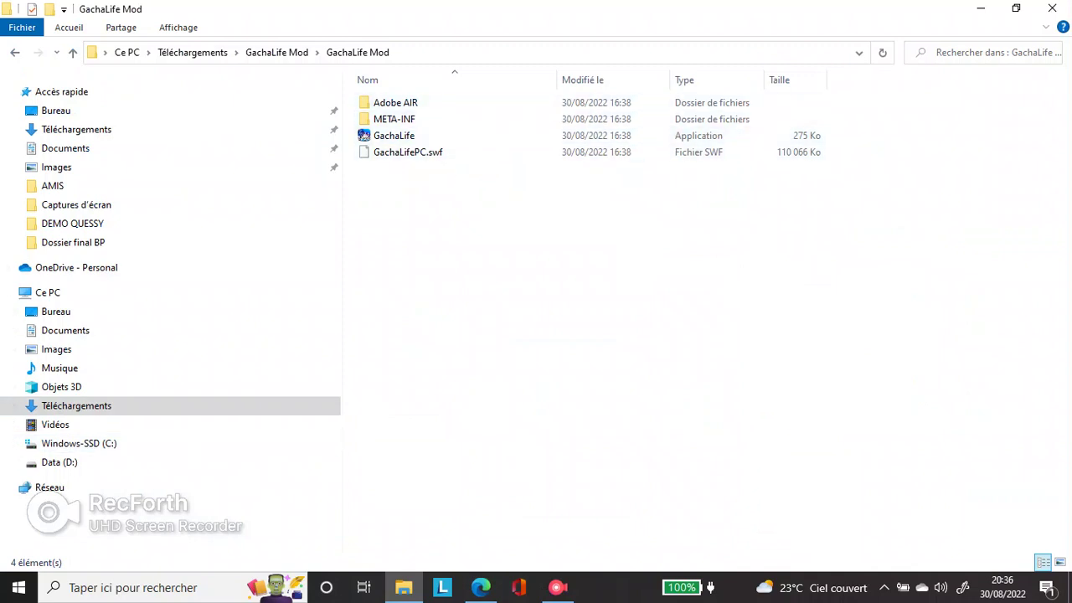
click(76, 405)
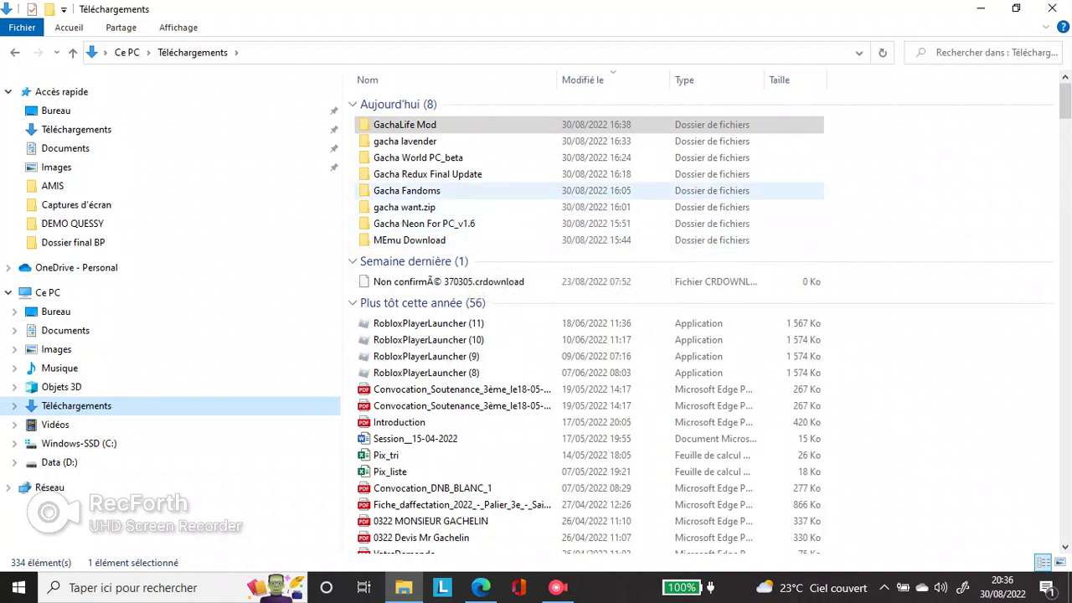
Examine the files inside the Gacha Fandoms folder and return to Téléchargements
double_click(407, 190)
double_click(404, 103)
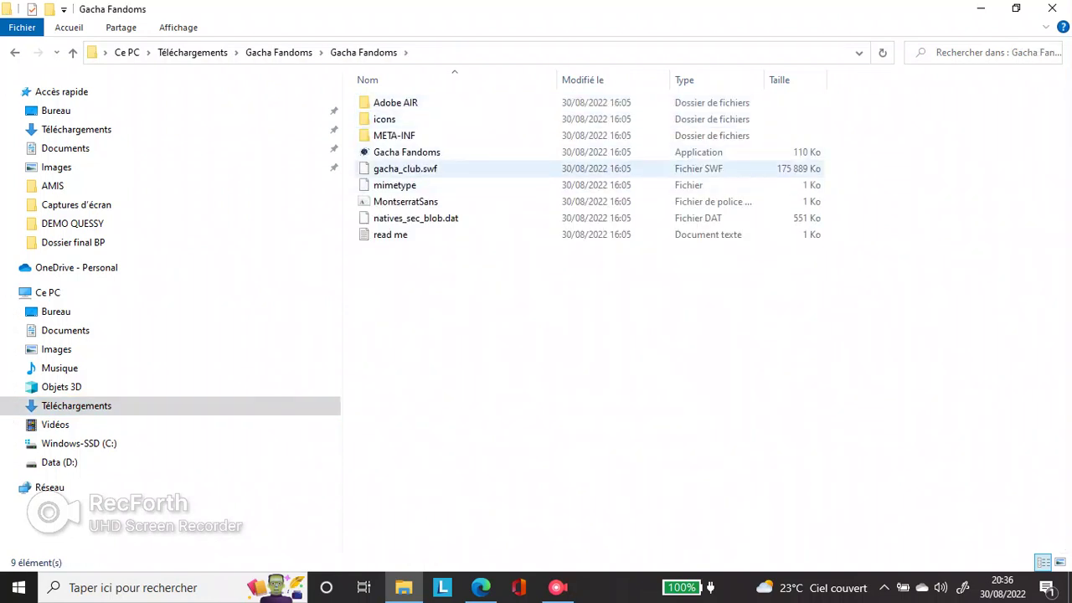
click(406, 151)
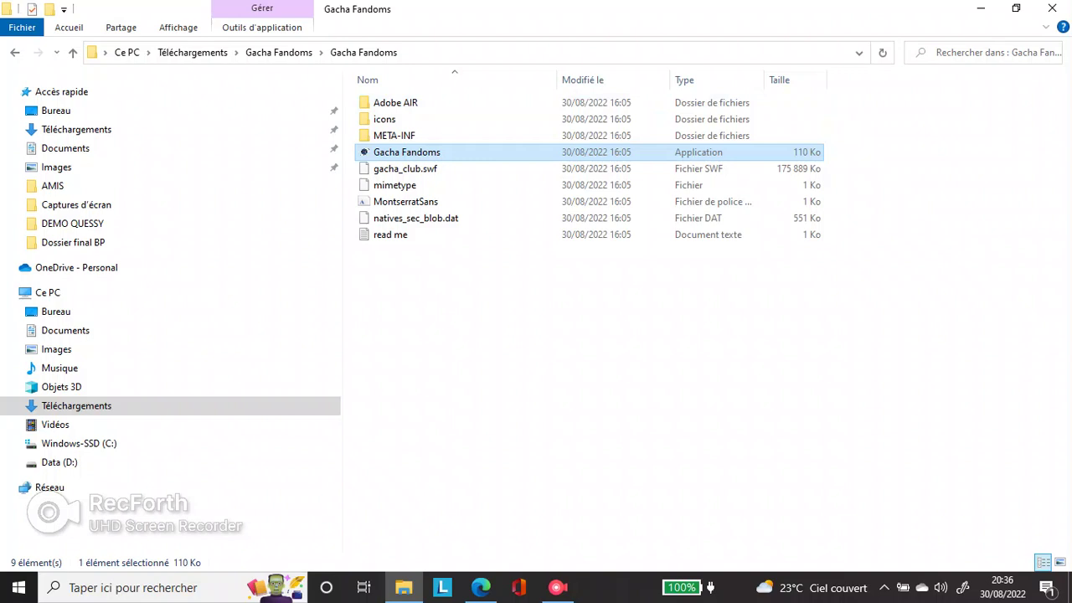
click(15, 51)
key(alt+Left)
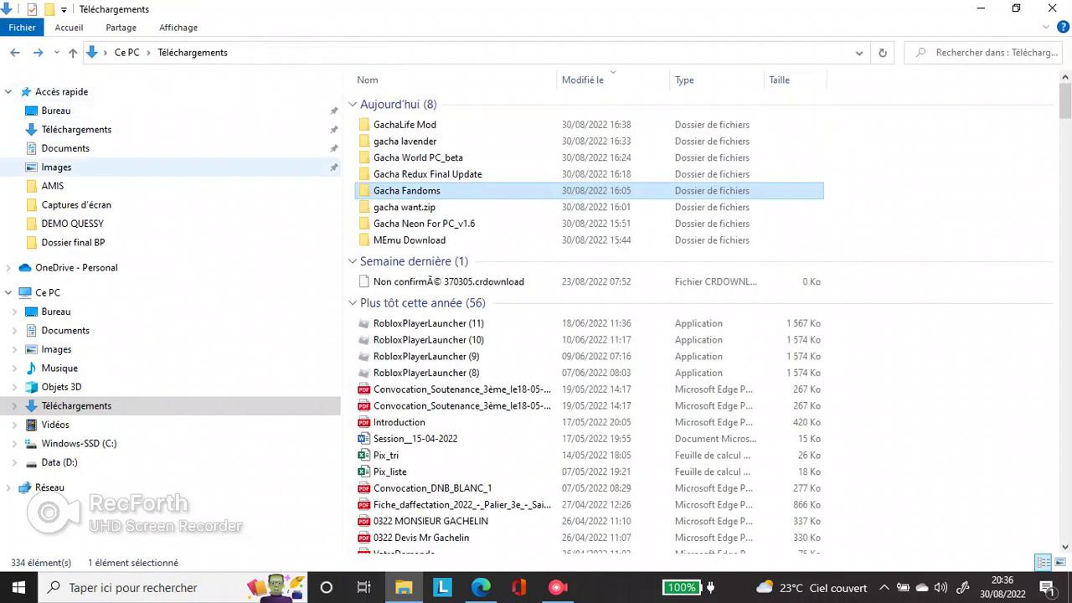
Open the Gacha World PC_beta folder and its subfolder, and launch the game from there
double_click(418, 158)
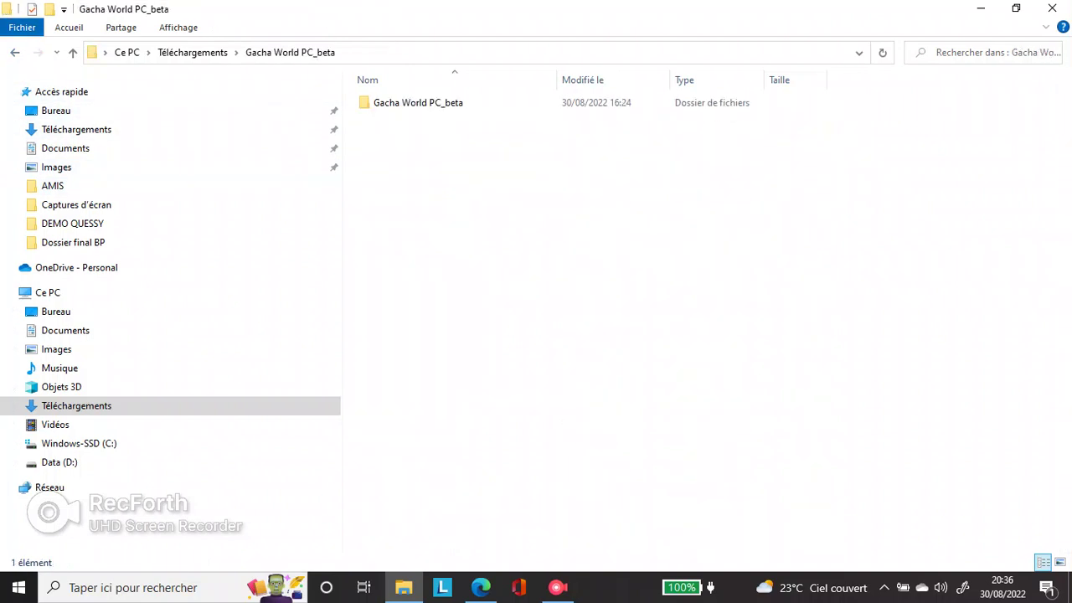
double_click(410, 102)
double_click(410, 135)
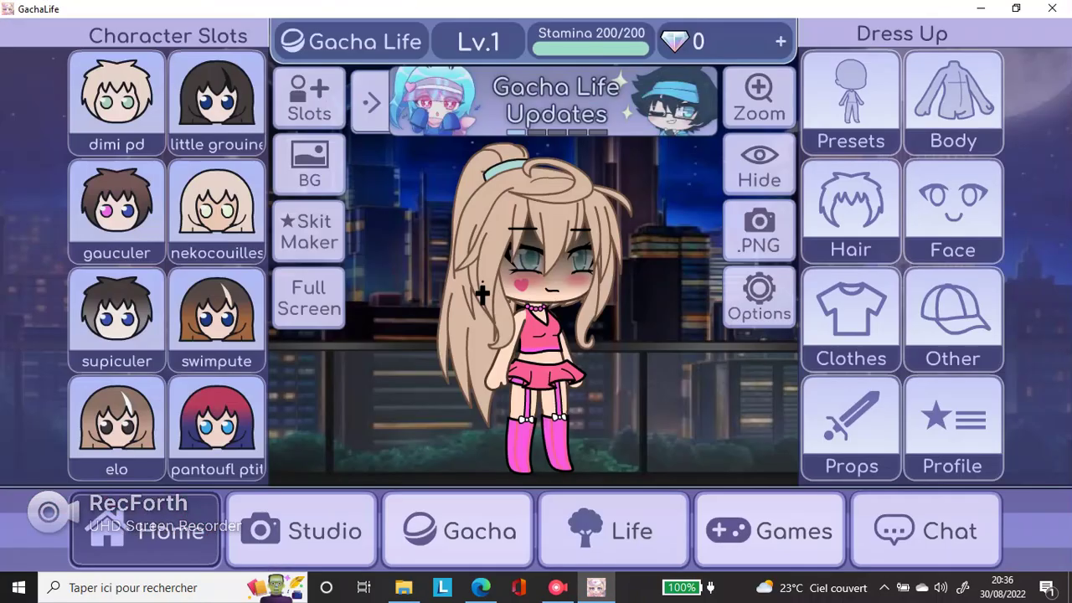
View a few characters from the main slots and an orange-haired one from the extra slots, closing the extra slots
click(239, 352)
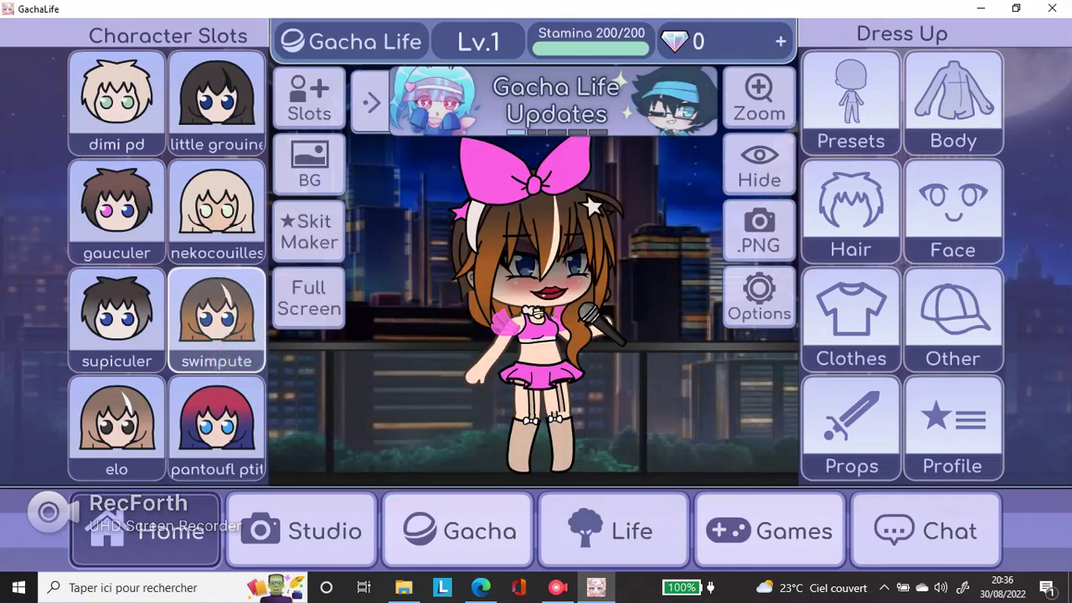
click(185, 234)
click(307, 105)
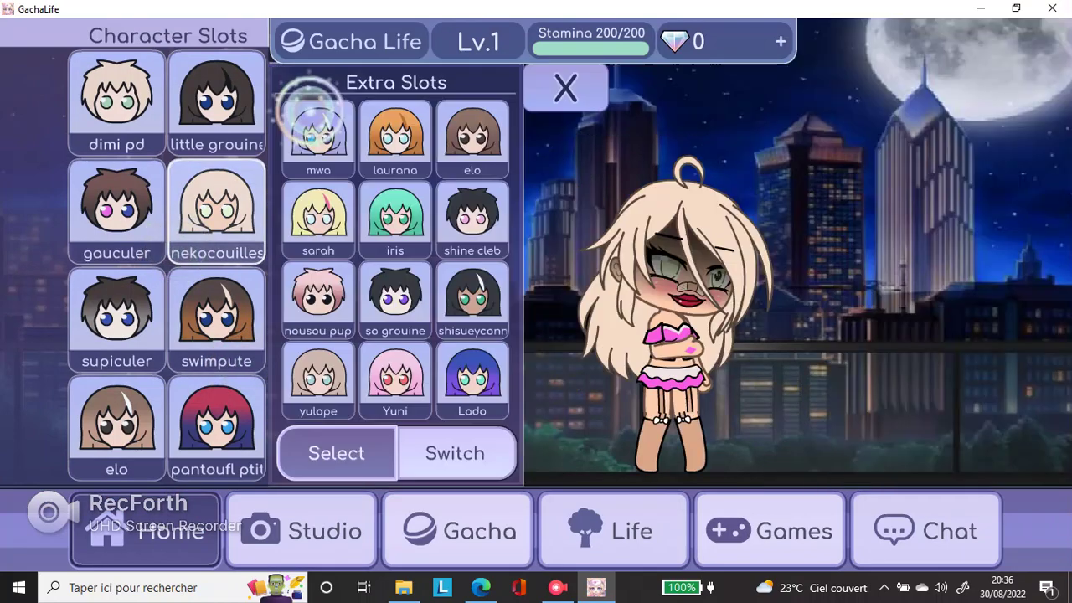
click(392, 136)
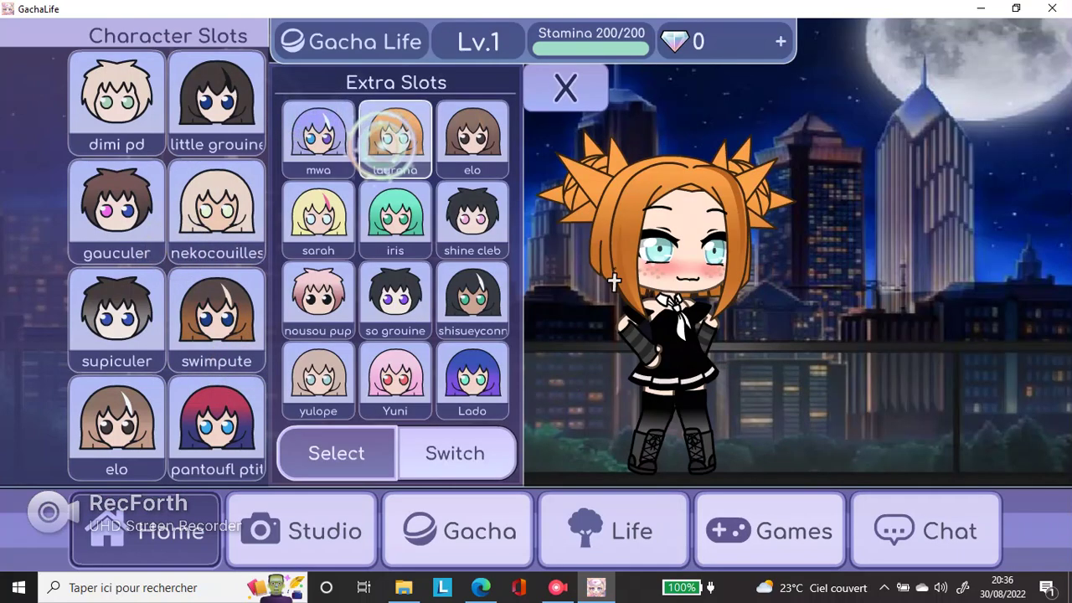
click(564, 88)
View the dark-haired character with horns and select the blonde nekocouilles character
click(148, 252)
click(216, 104)
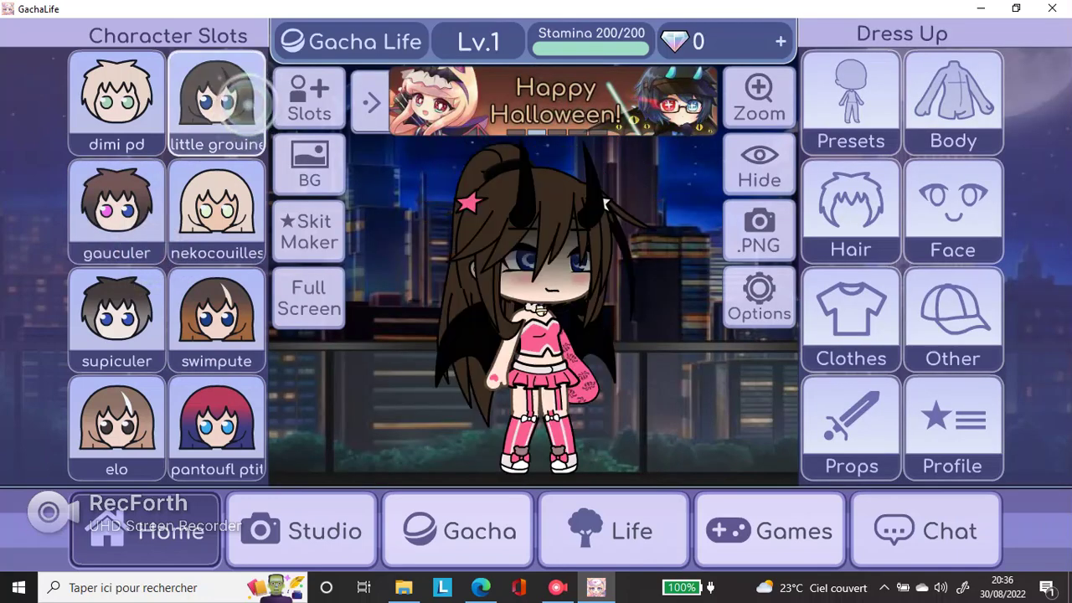
click(216, 210)
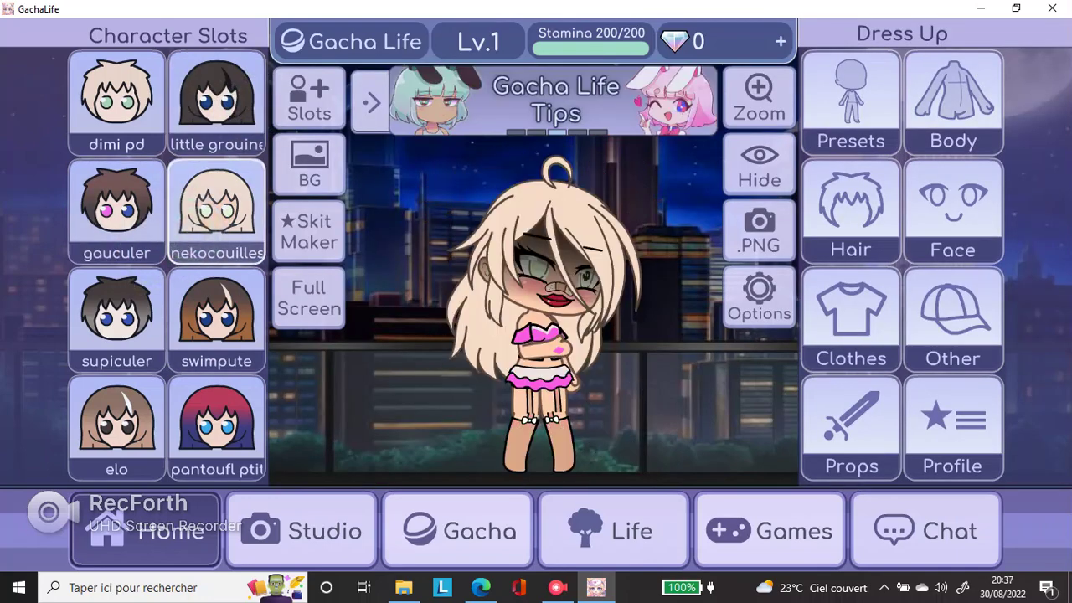
Try the terrace background with sofa and lanterns on the home screen, then restore the night city background
click(309, 167)
click(243, 285)
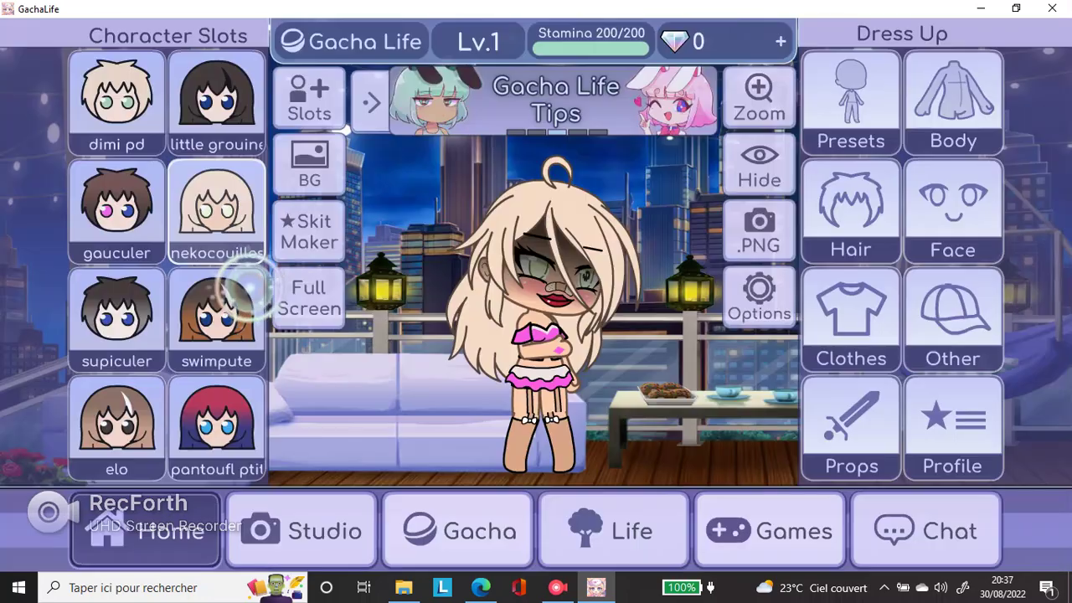
click(309, 168)
click(160, 83)
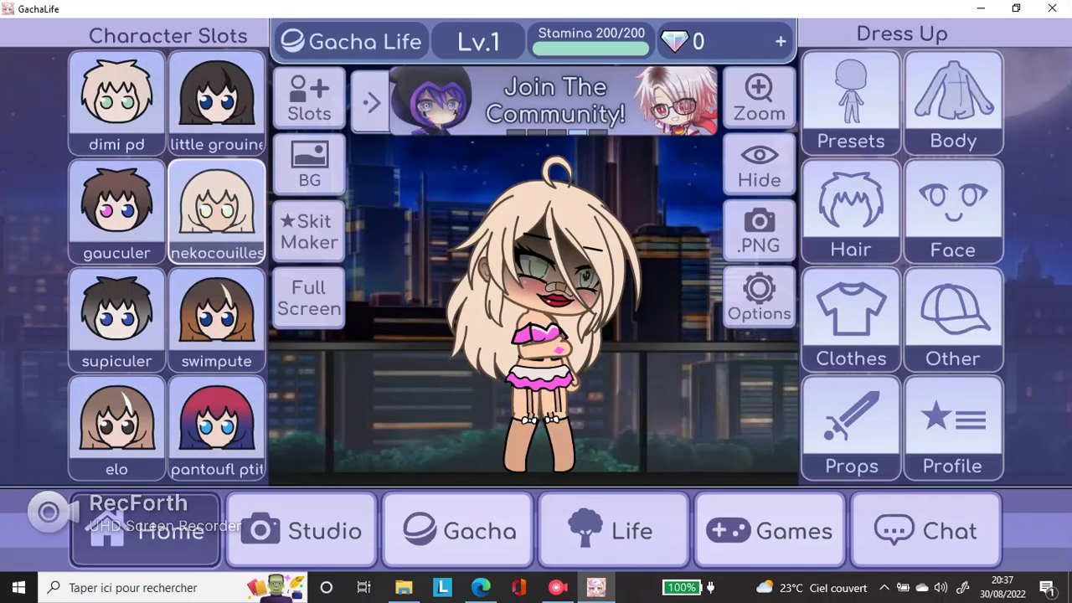
Browse the face mouths and give the blonde character the slanted toothy grin with red outline from page 3
click(953, 209)
click(513, 436)
click(844, 523)
click(844, 523)
click(844, 523)
click(524, 515)
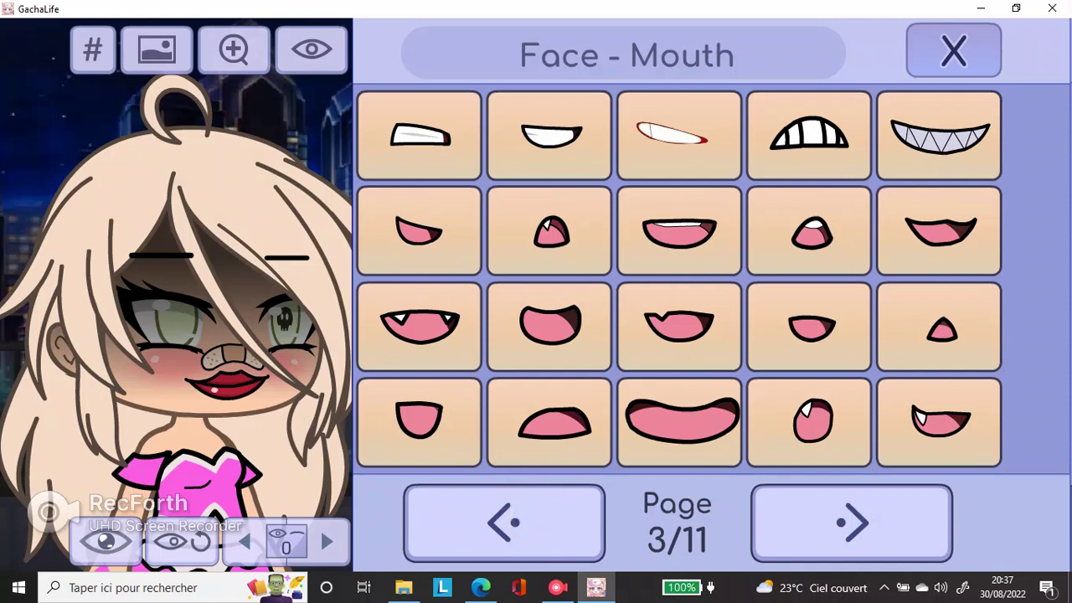
click(862, 521)
click(863, 521)
click(548, 512)
click(548, 513)
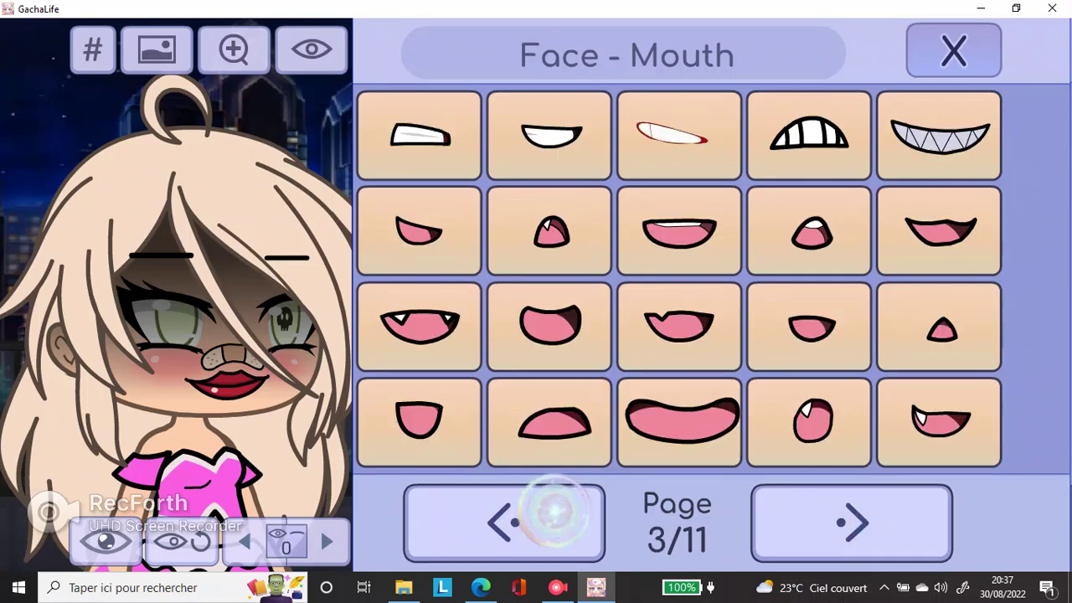
click(678, 134)
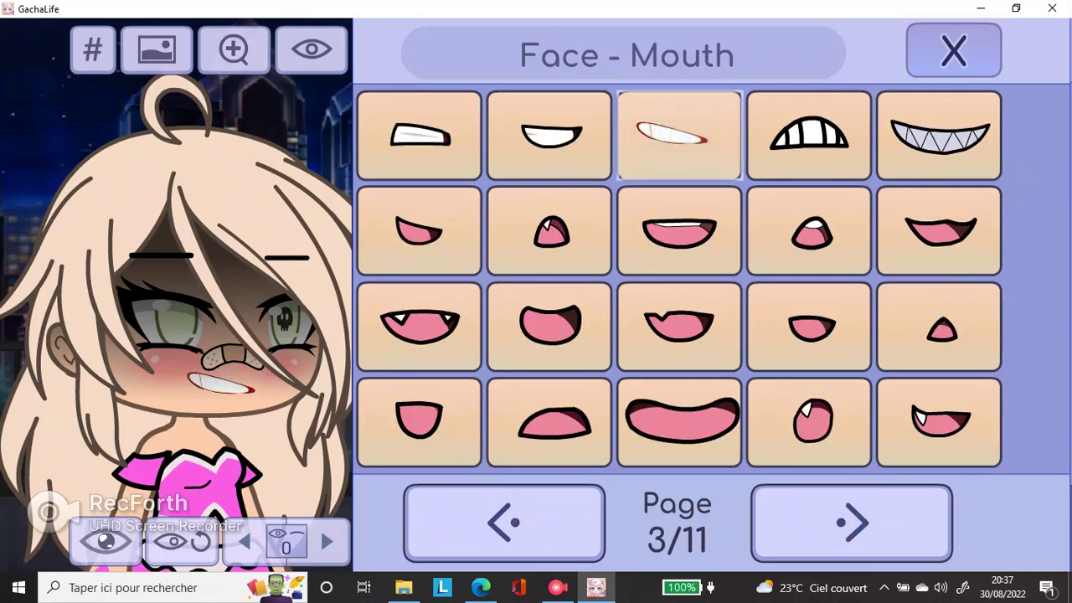
Look through the mouth styles on all the pages, returning to page 1
click(431, 515)
click(431, 515)
click(909, 519)
click(916, 521)
click(913, 521)
click(913, 521)
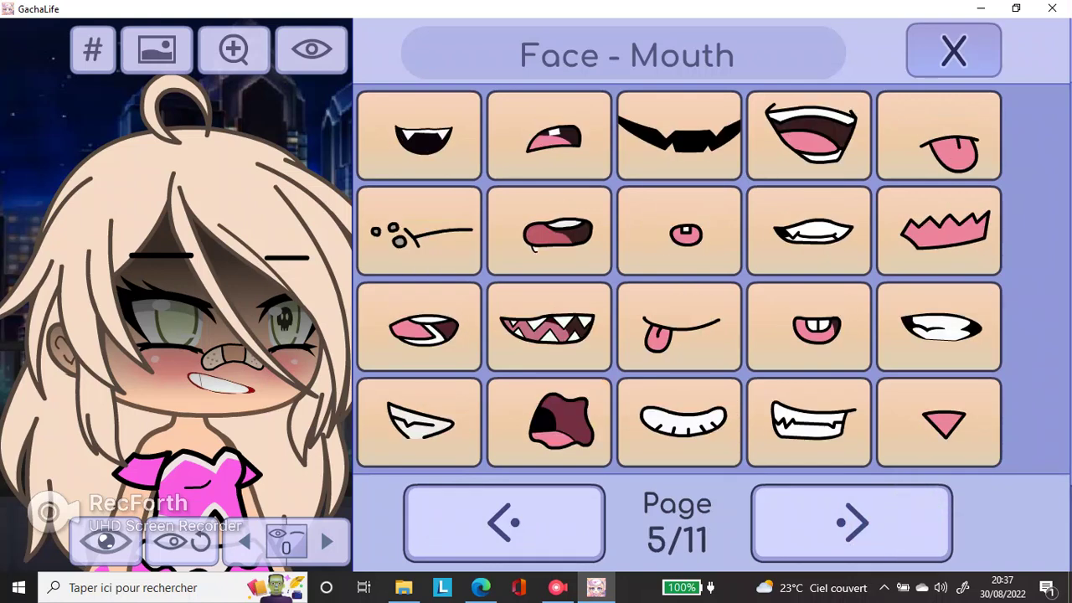
click(911, 520)
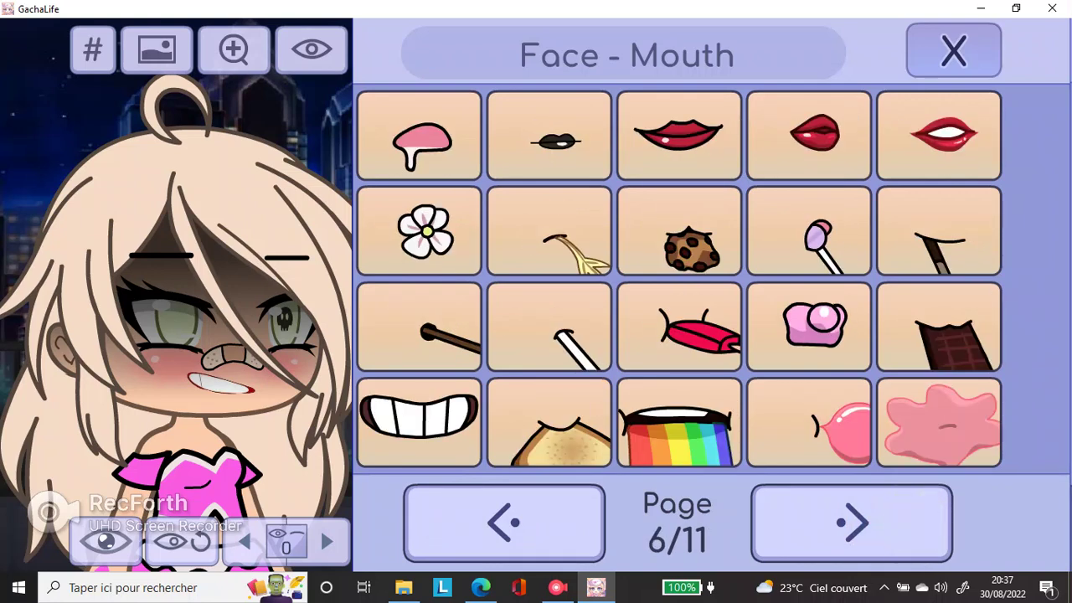
click(814, 517)
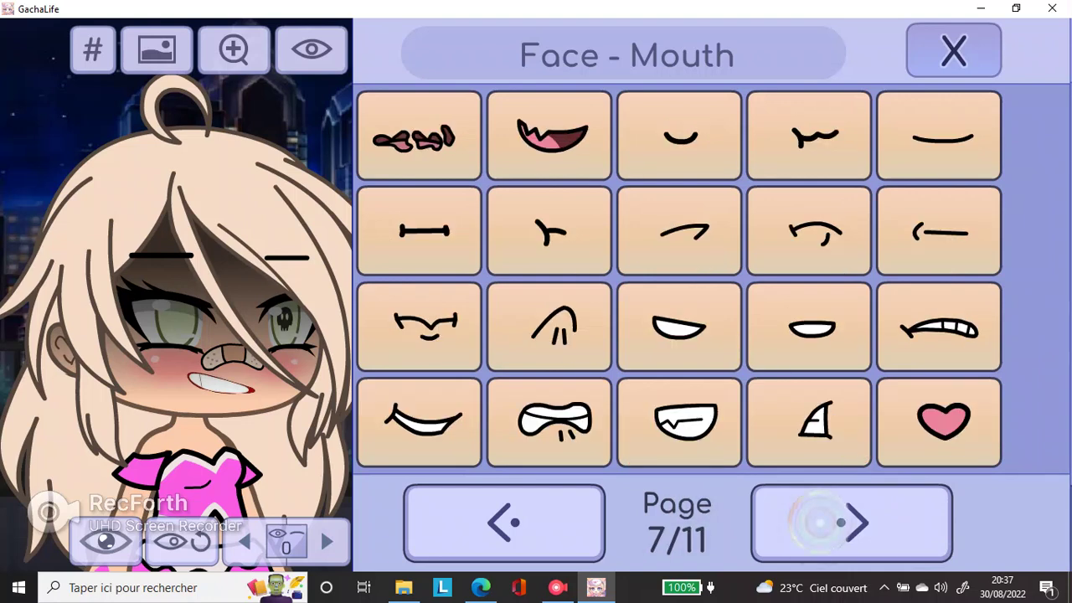
click(817, 521)
click(814, 521)
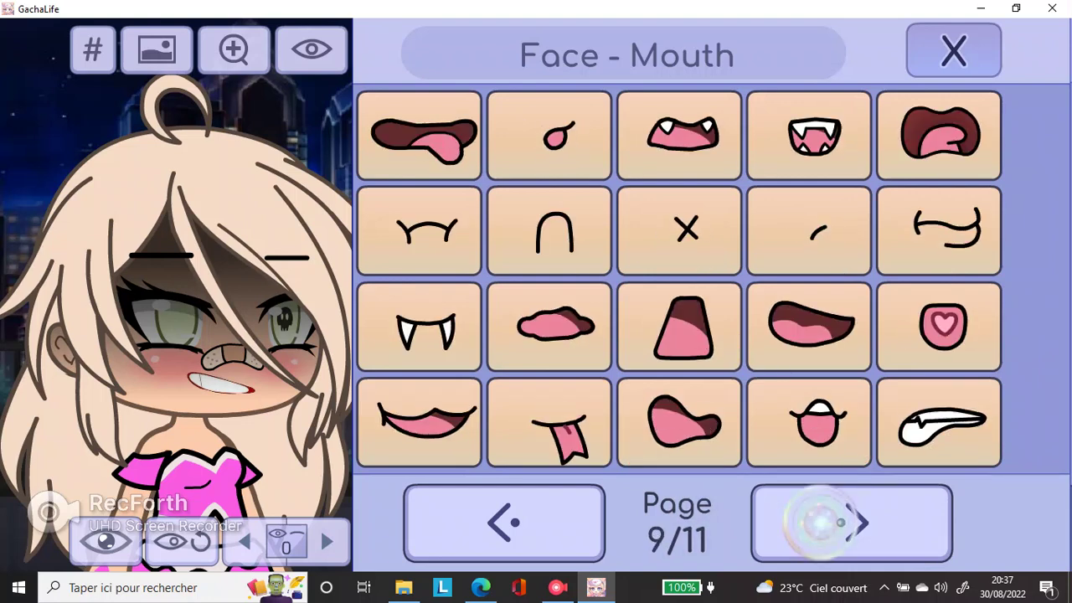
click(775, 517)
click(809, 517)
click(813, 520)
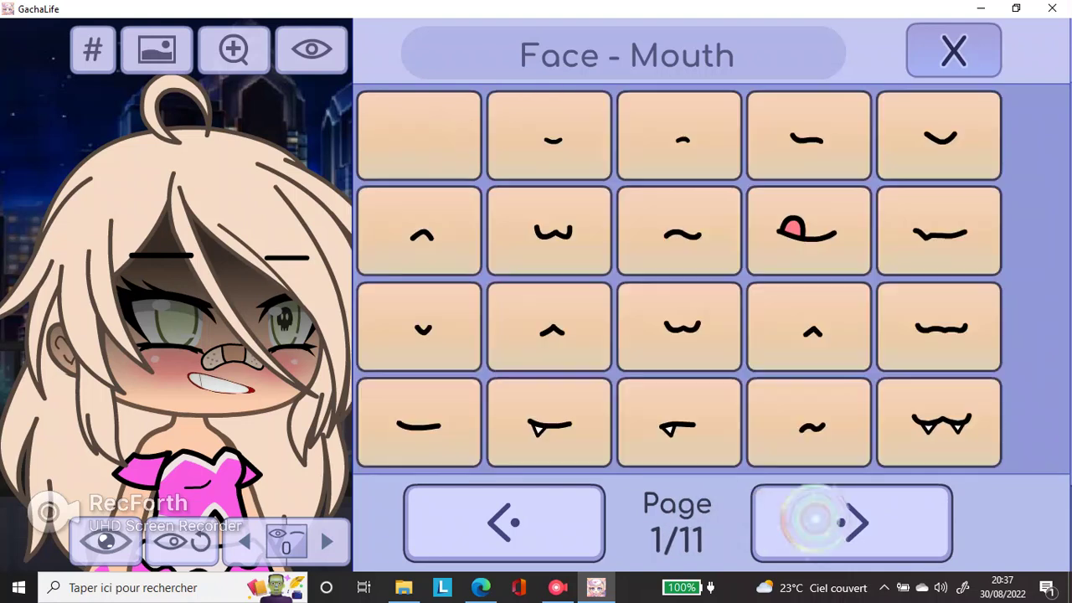
Try the blank mouth option, reapply the slanted toothy grin from page 3 and close the mouth styles
click(443, 135)
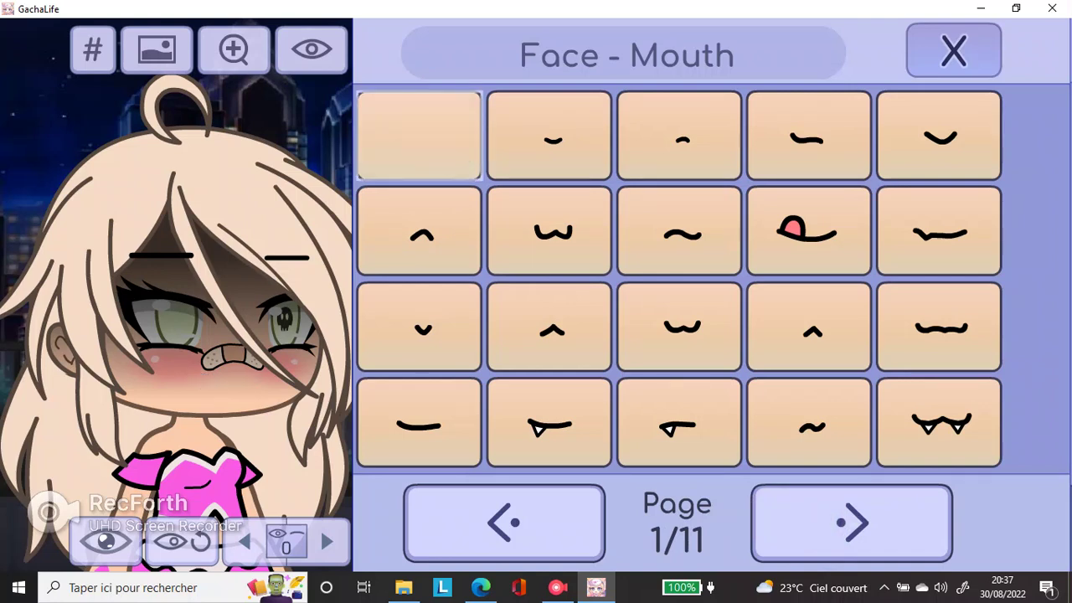
click(813, 516)
click(813, 516)
click(813, 516)
click(544, 503)
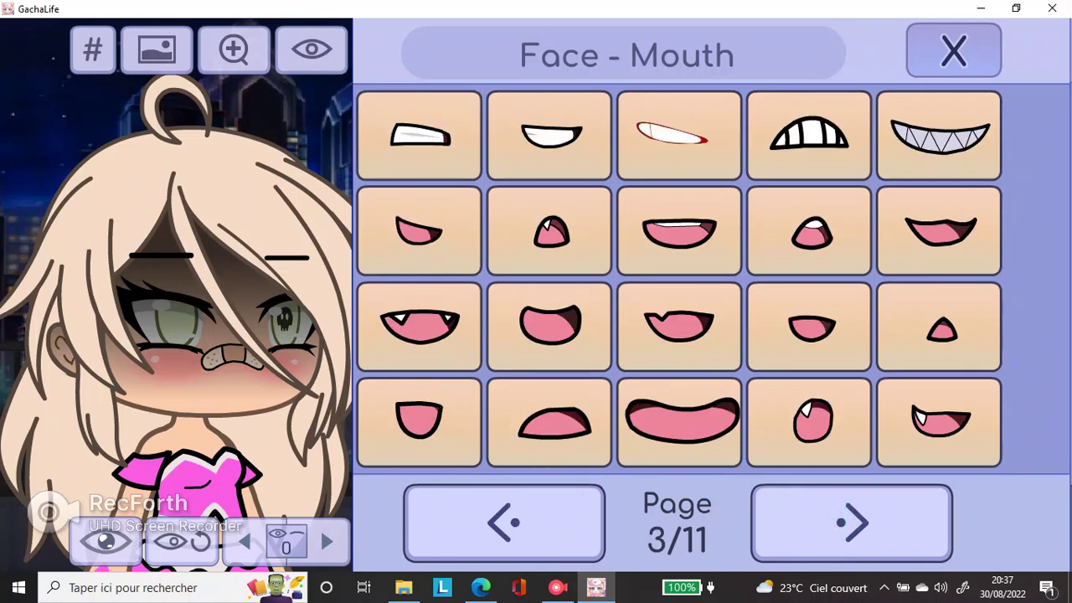
click(674, 137)
click(953, 50)
Try the large round eyes from page 1, then set the eyes to the narrow style with a dark red wing on page 4
click(471, 196)
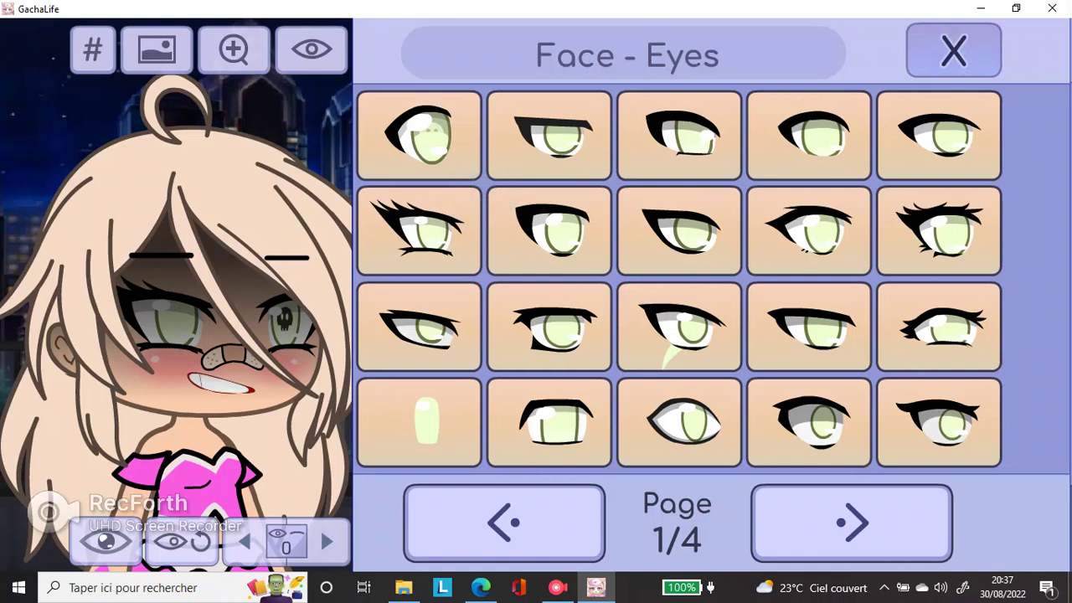
click(443, 136)
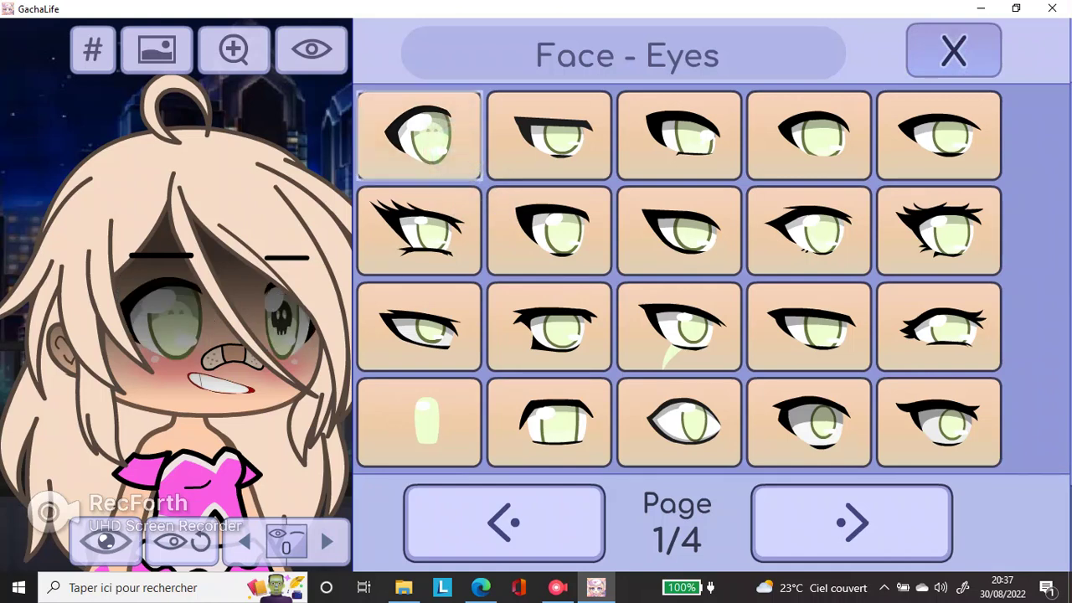
click(829, 496)
click(829, 496)
click(829, 503)
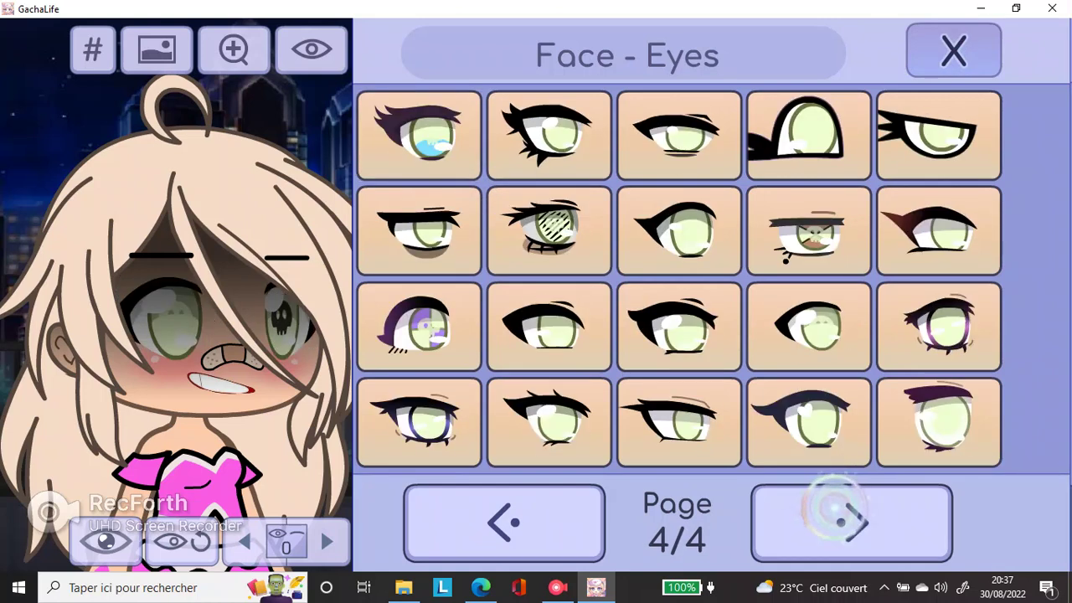
click(829, 503)
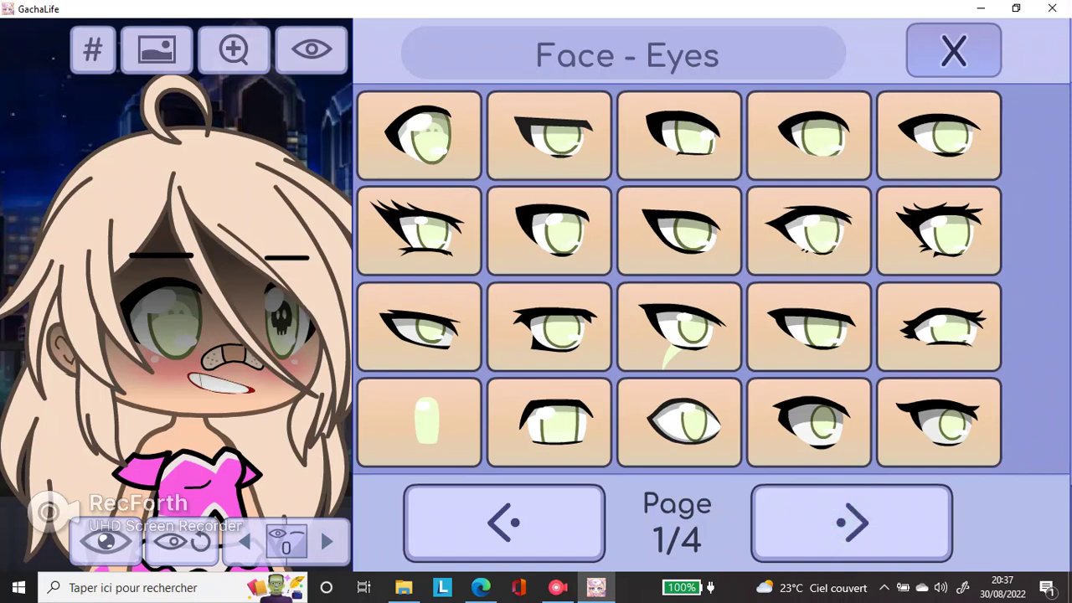
click(504, 523)
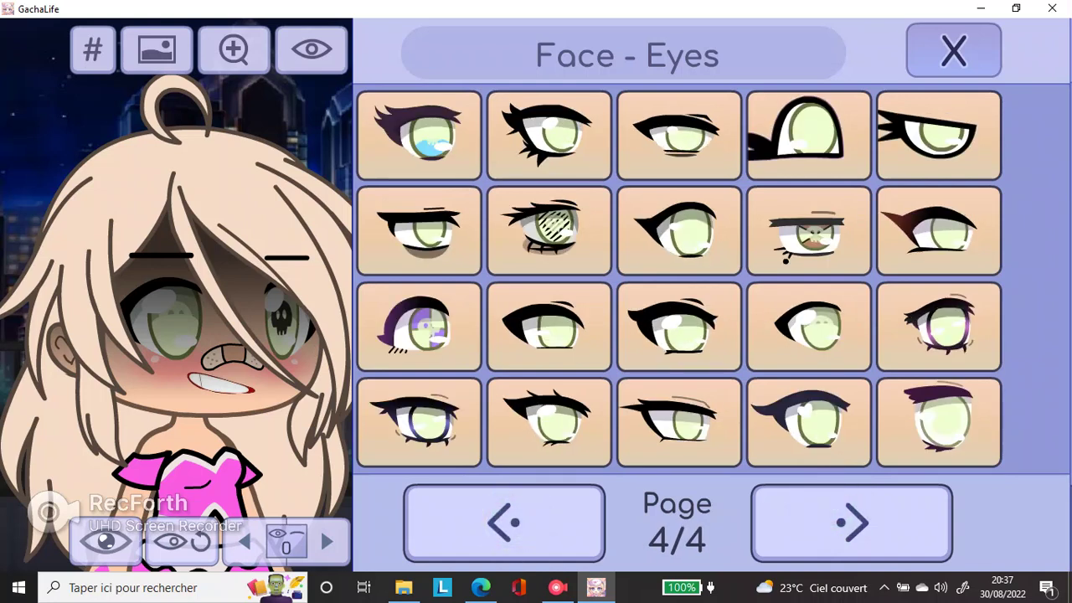
click(813, 514)
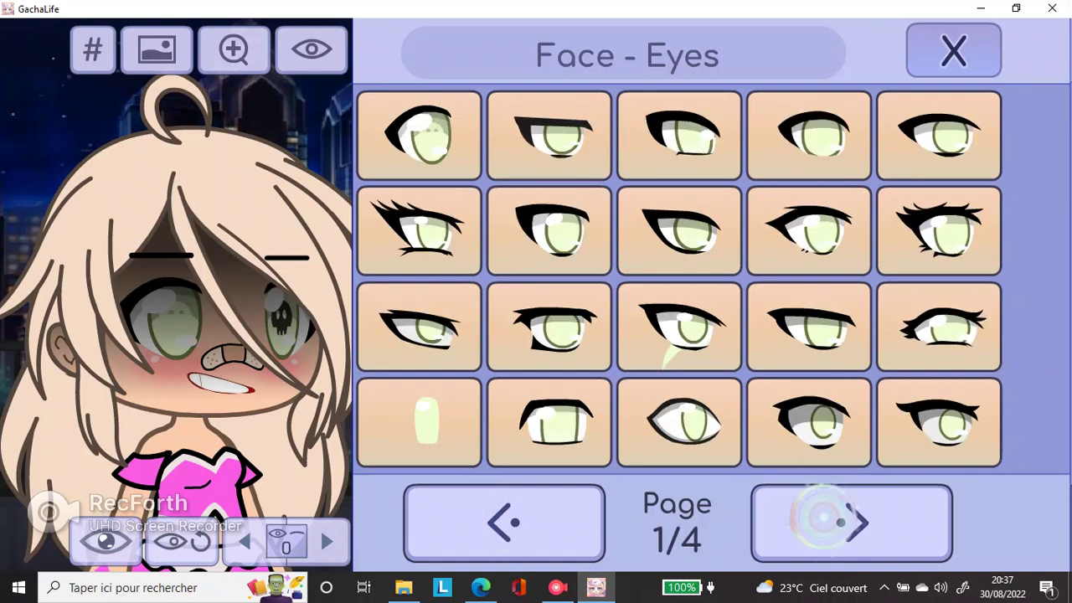
click(504, 523)
click(938, 231)
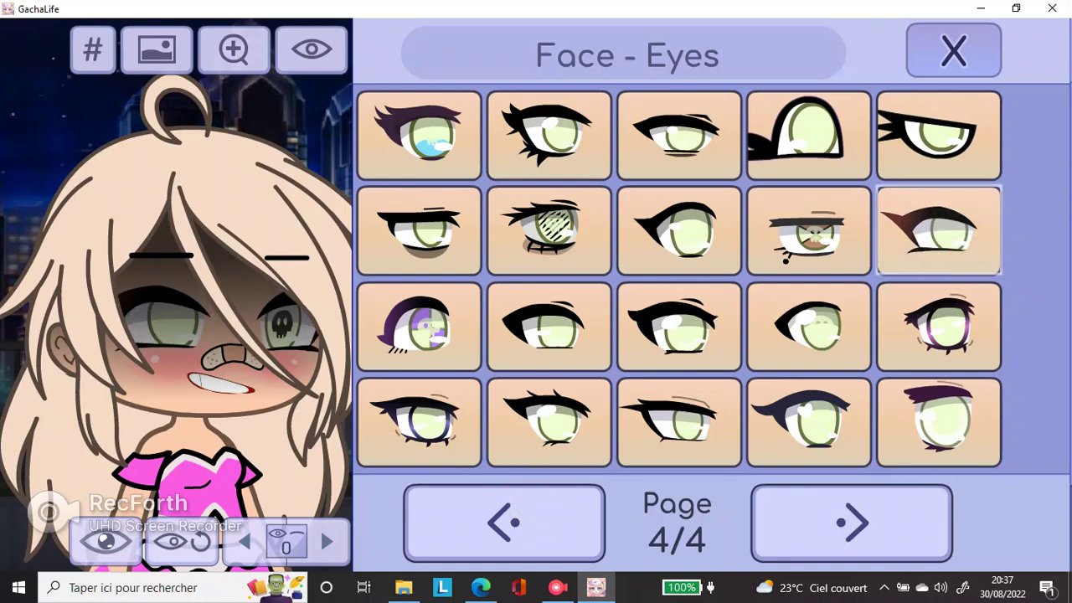
click(953, 50)
Look through the pupil and eyebrow styles up to page 4 of each without choosing any
click(505, 305)
click(816, 511)
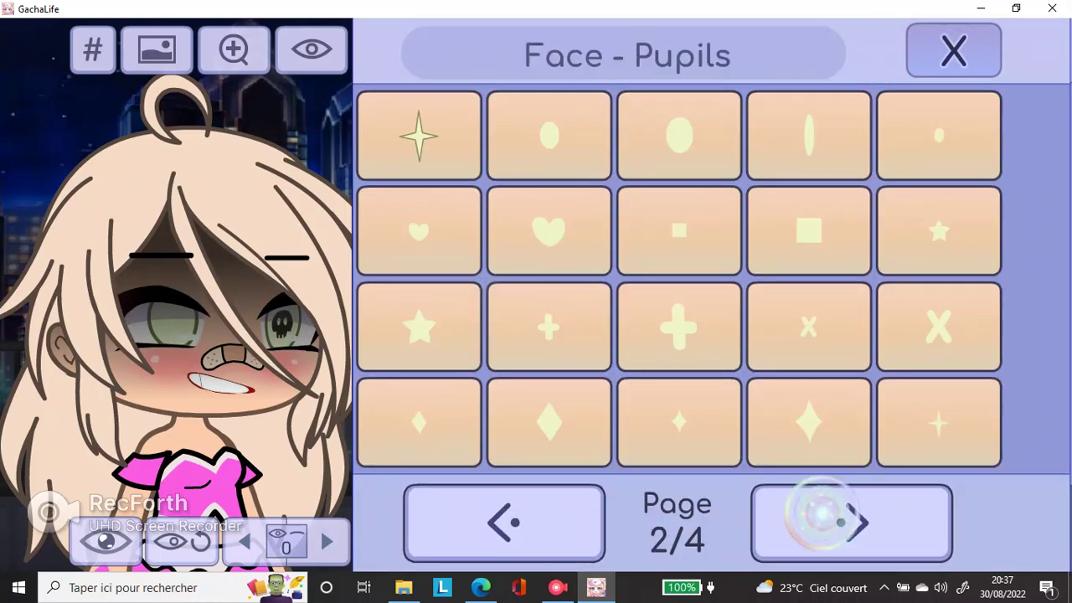
click(816, 511)
click(825, 516)
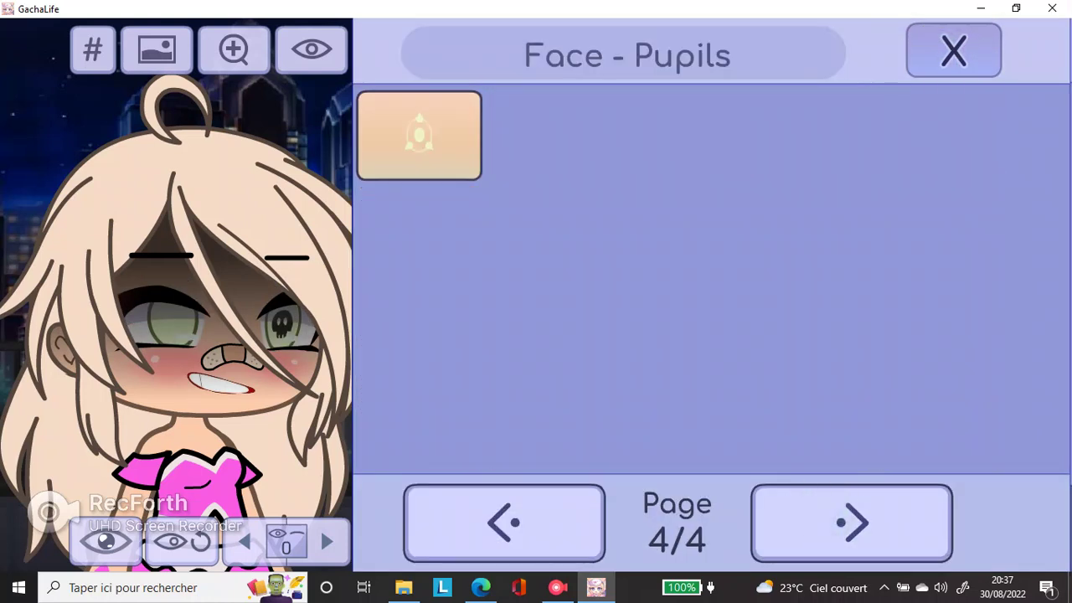
click(954, 50)
click(823, 168)
click(800, 506)
click(799, 507)
click(800, 506)
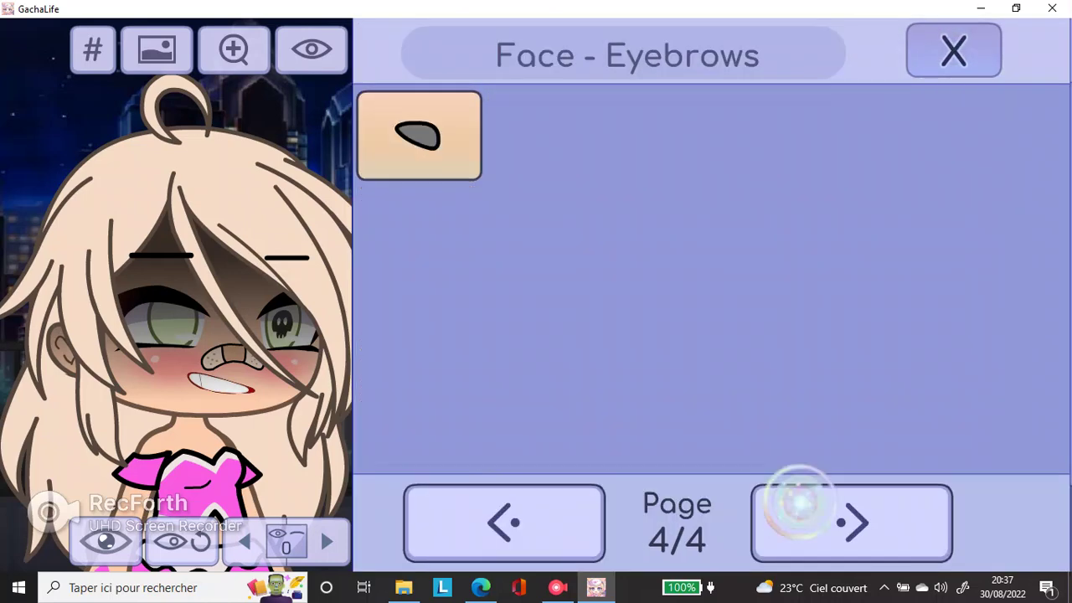
click(953, 50)
Look through the glasses styles up to page 3 and open the face accessories
click(838, 298)
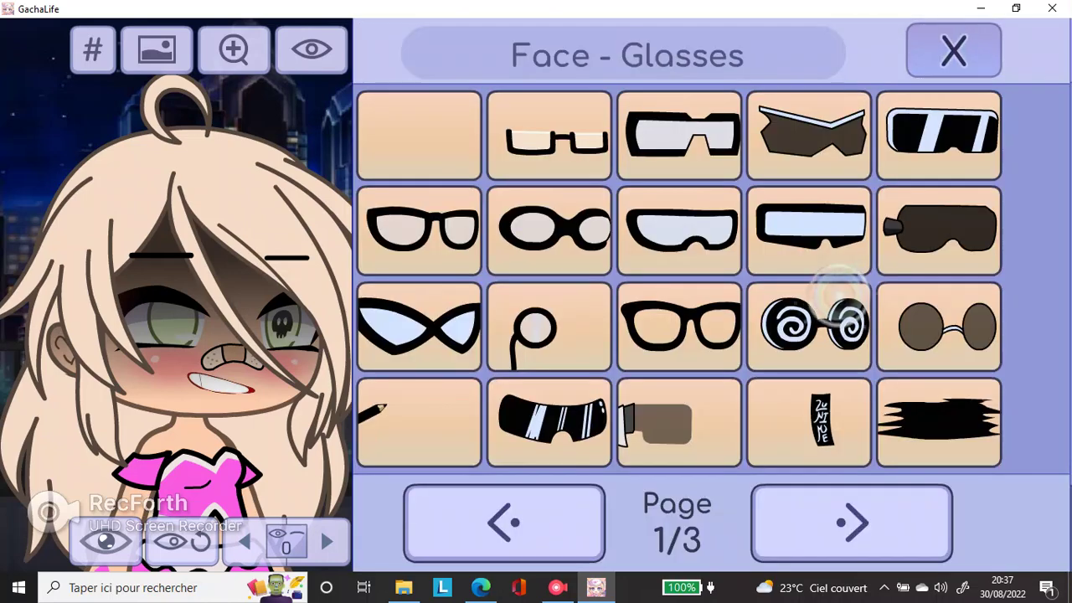
click(792, 511)
click(796, 512)
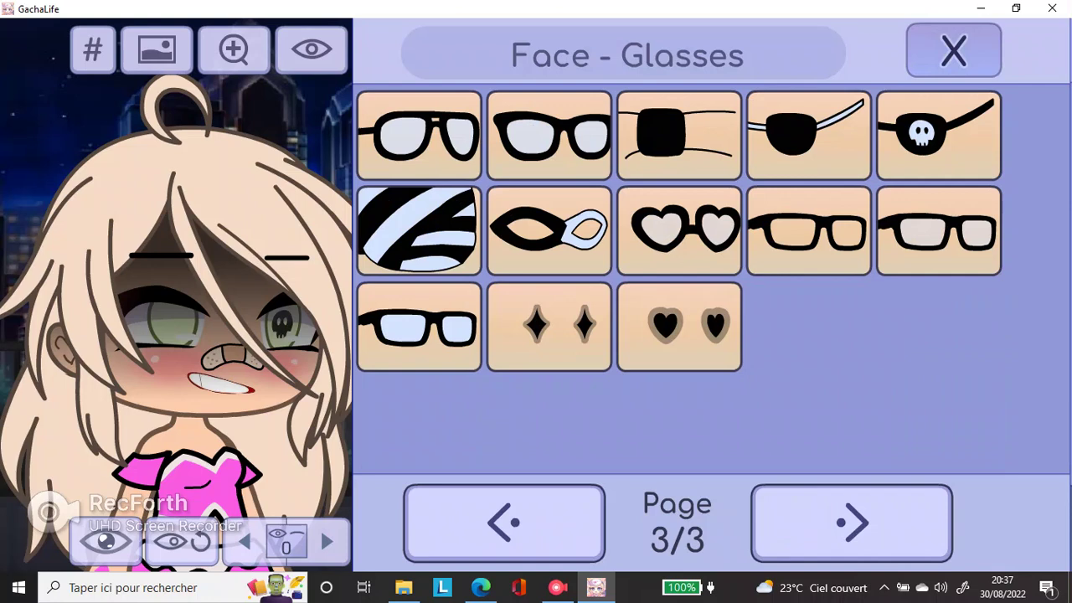
click(953, 51)
click(849, 411)
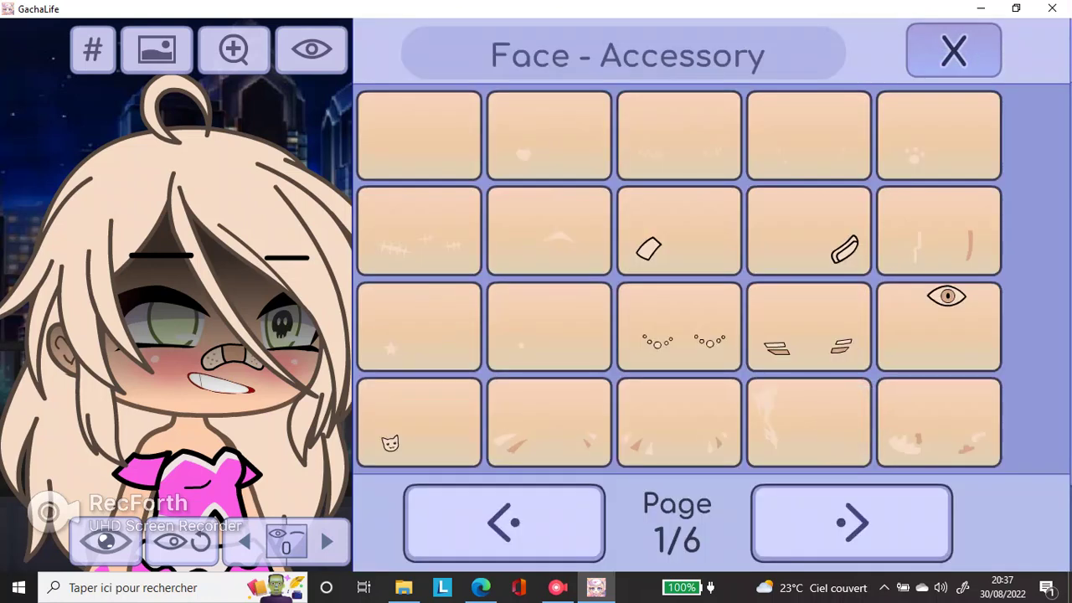
Look through the face accessory styles up to page 6 without choosing any, and close them
click(816, 521)
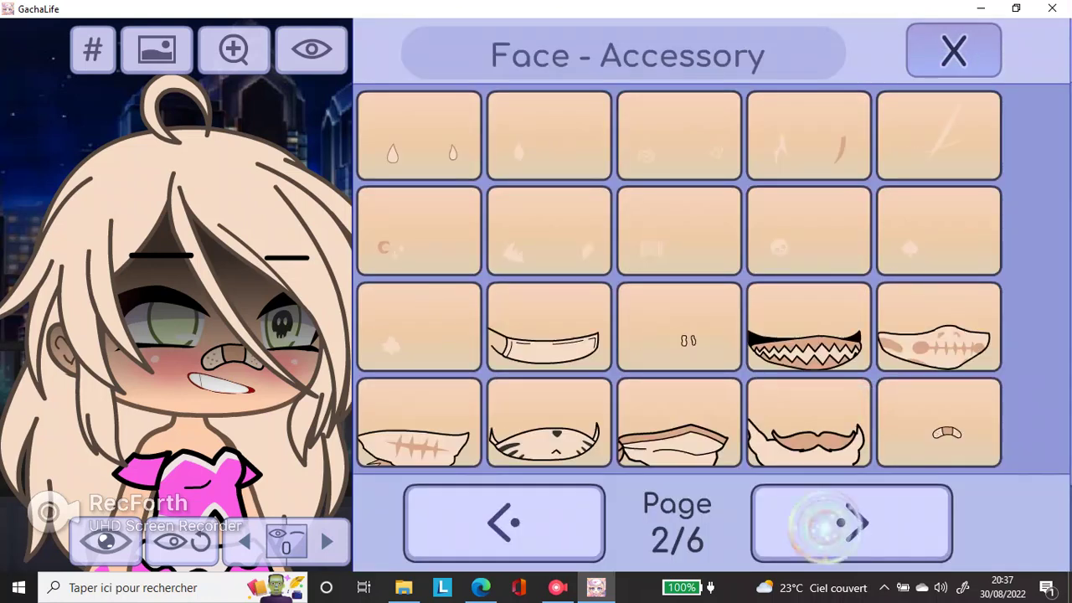
click(817, 523)
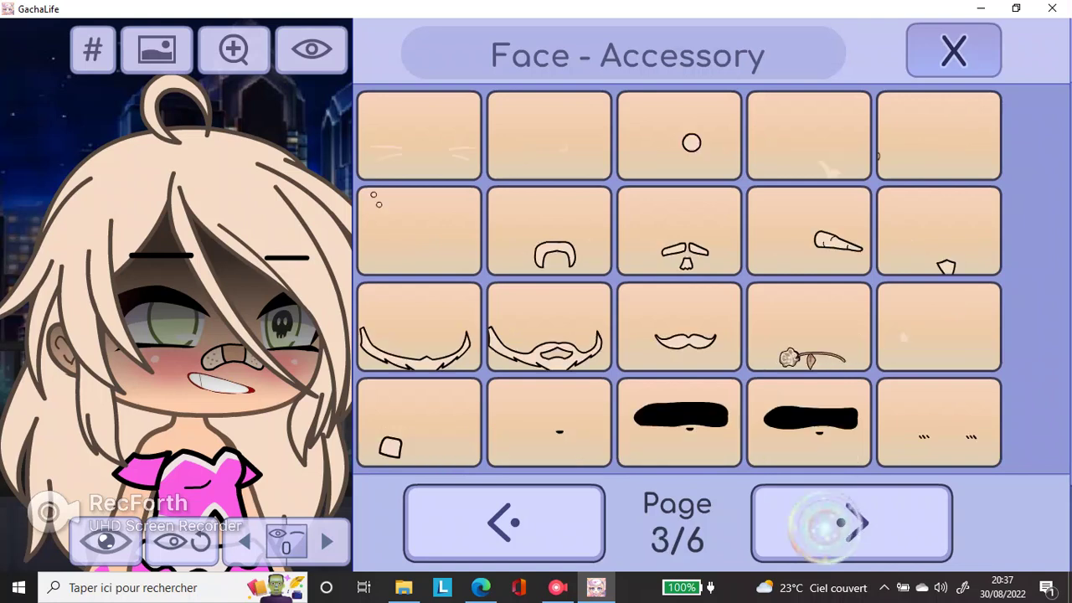
click(842, 526)
click(821, 526)
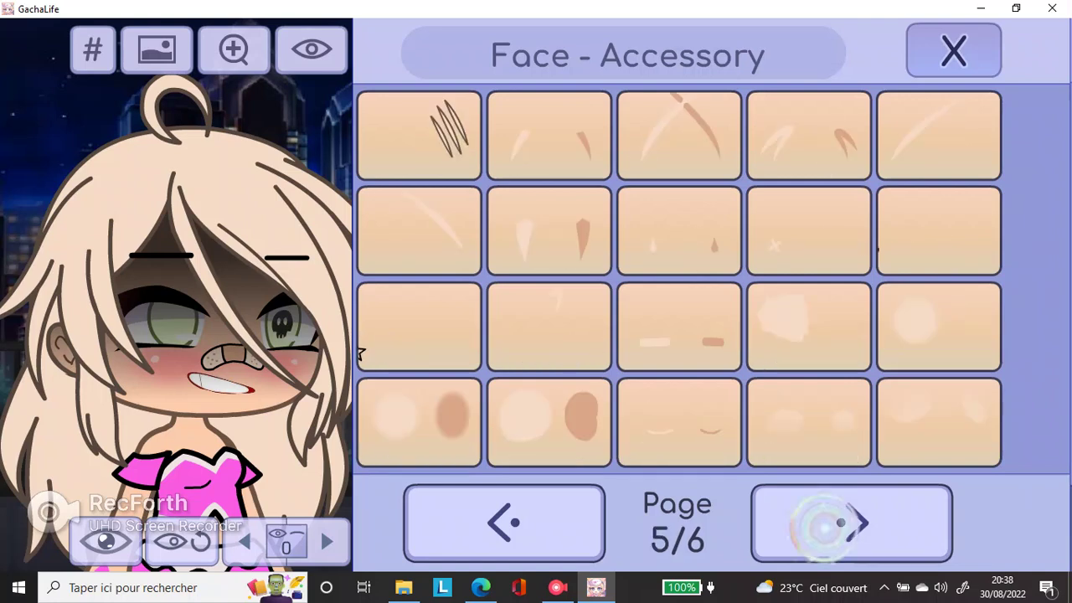
click(827, 524)
click(953, 50)
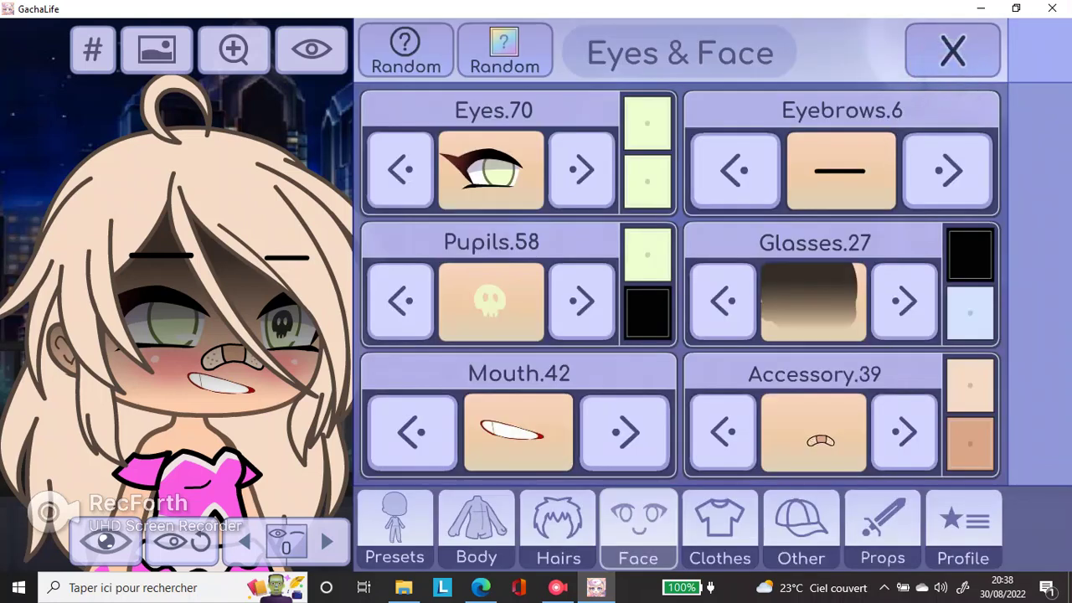
Look through the front hair styles up to page 13 without choosing any, and close them
click(558, 527)
click(521, 299)
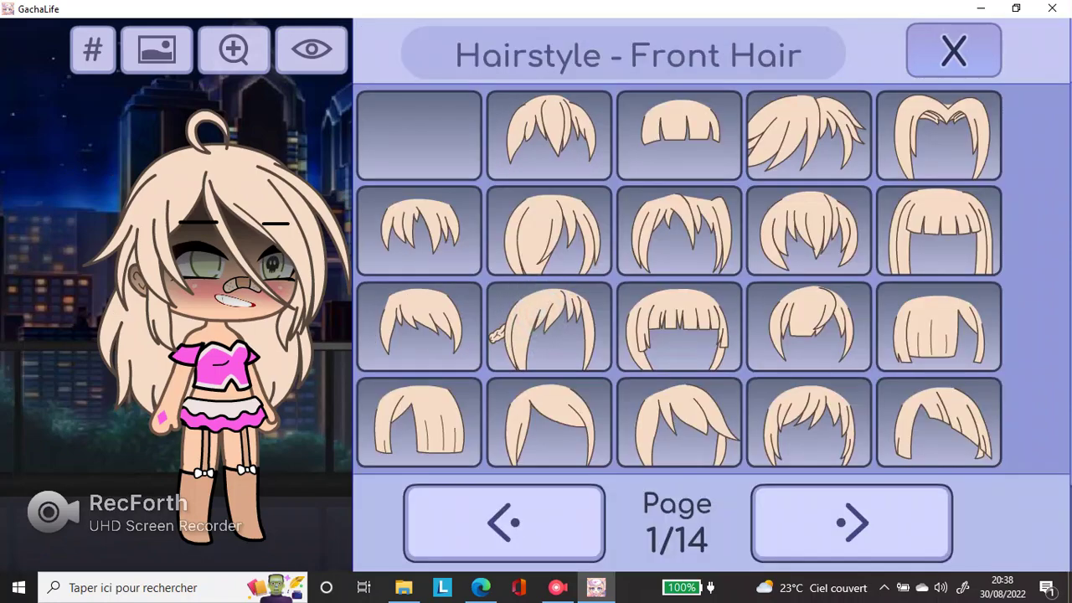
click(850, 524)
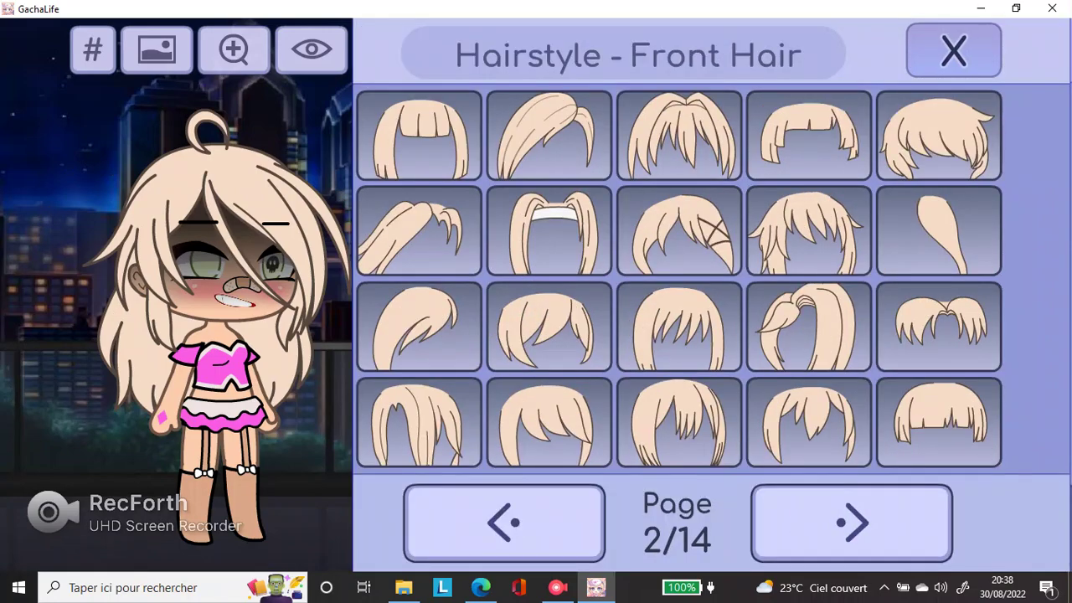
click(851, 523)
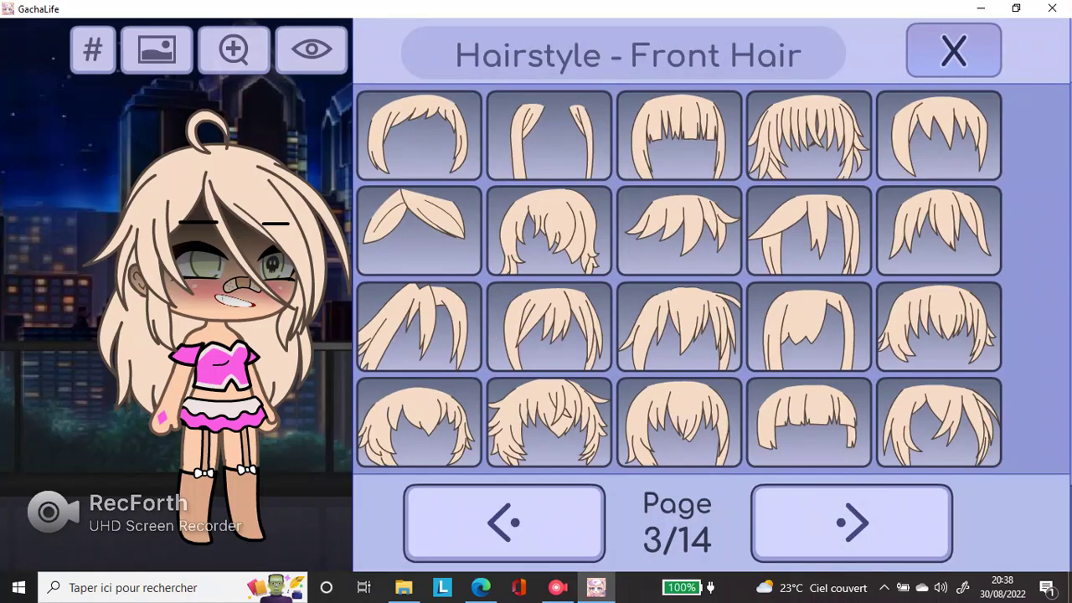
click(817, 523)
click(816, 524)
click(817, 524)
click(820, 523)
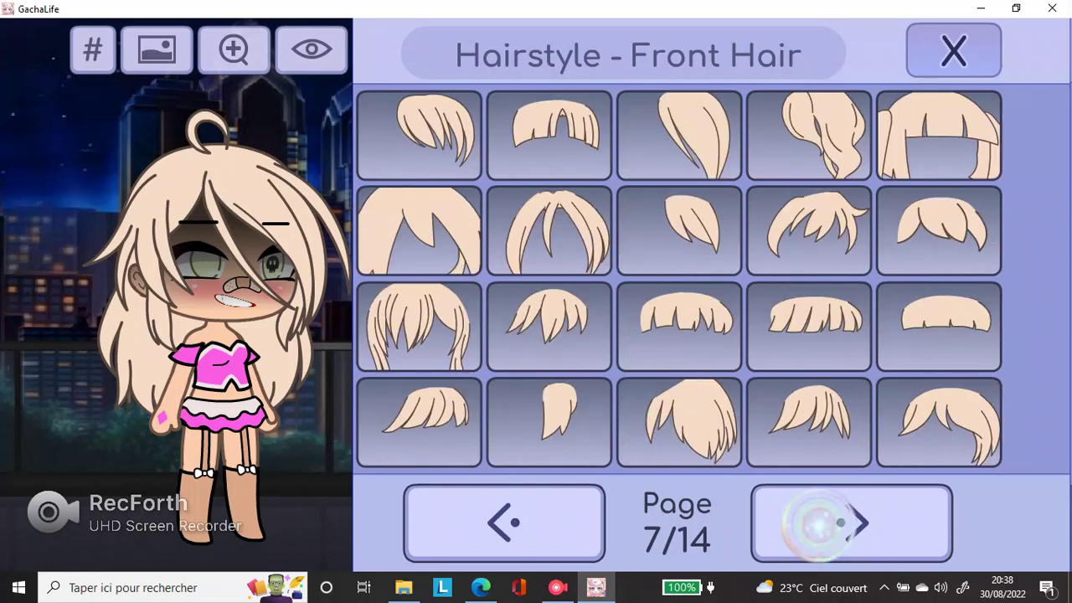
click(816, 524)
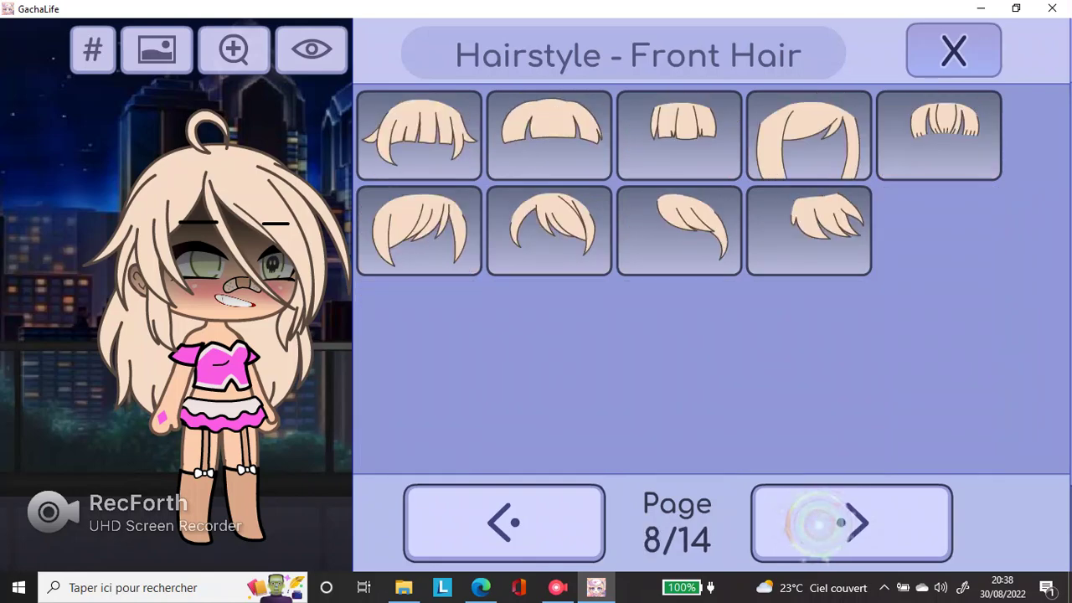
click(816, 523)
click(817, 523)
click(817, 523)
click(817, 524)
click(817, 523)
click(953, 52)
Set the back hair to the long straight style on page 1, then look through the remaining back hair styles up to page 4
click(854, 155)
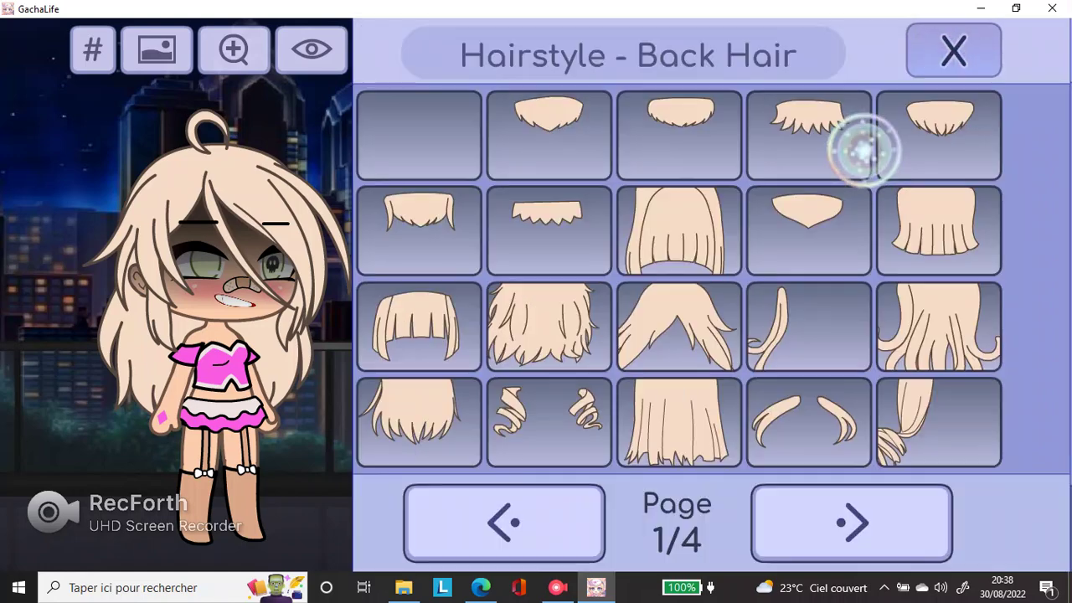
click(842, 511)
click(496, 515)
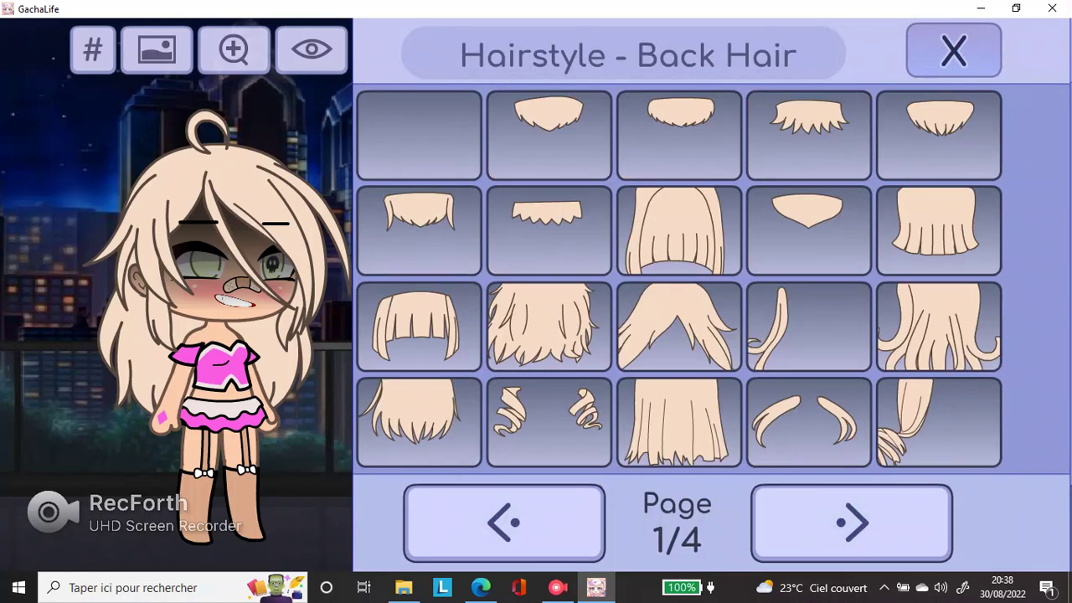
click(679, 230)
click(846, 519)
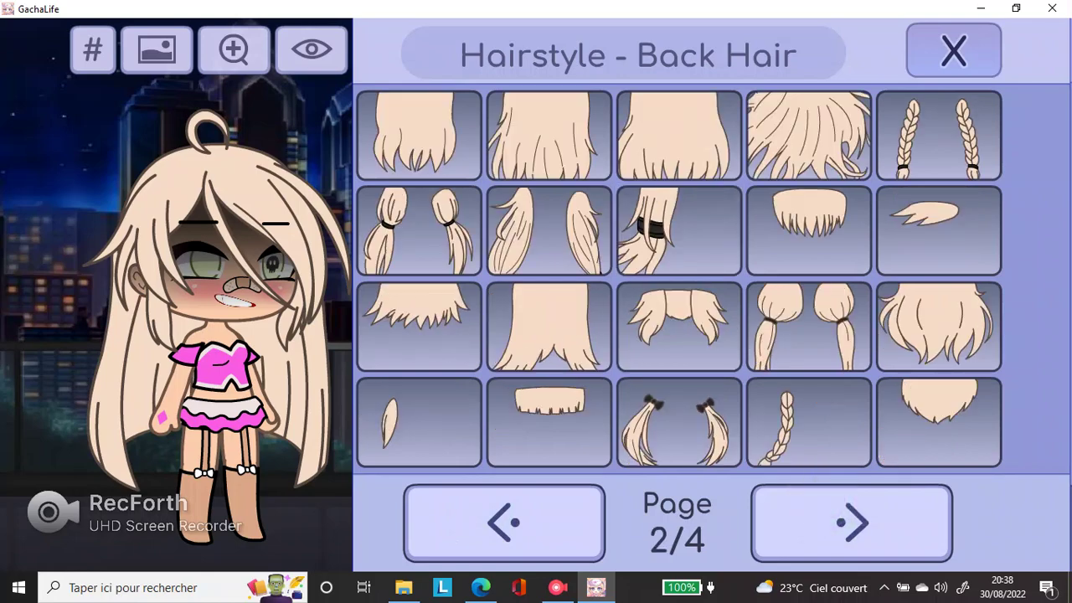
click(846, 520)
click(846, 519)
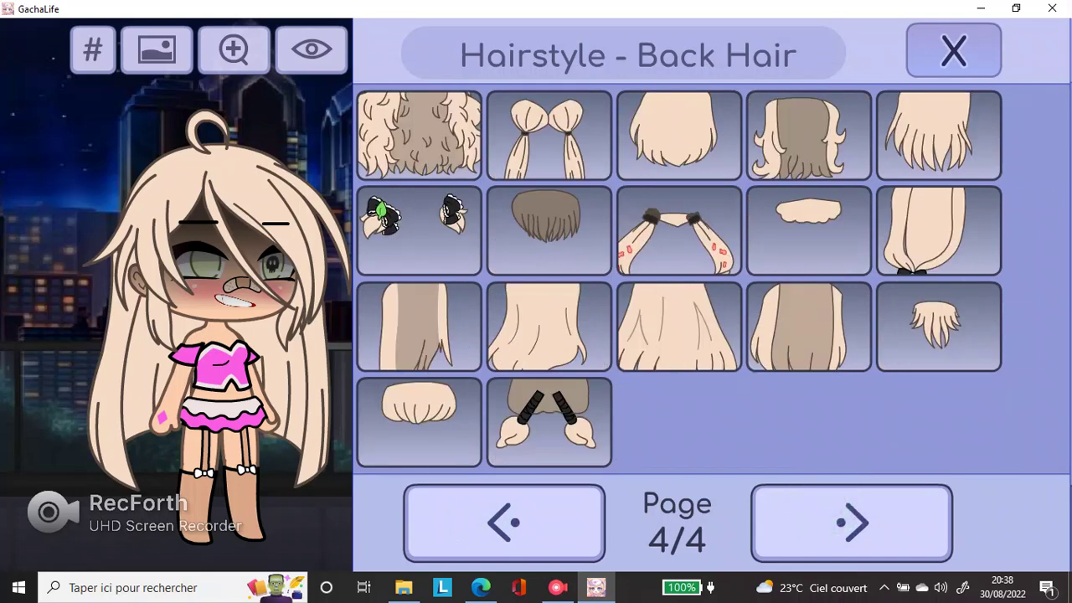
click(953, 50)
Reopen the front hair styles briefly, then look through the rear hair styles up to page 10 without choosing any
click(536, 302)
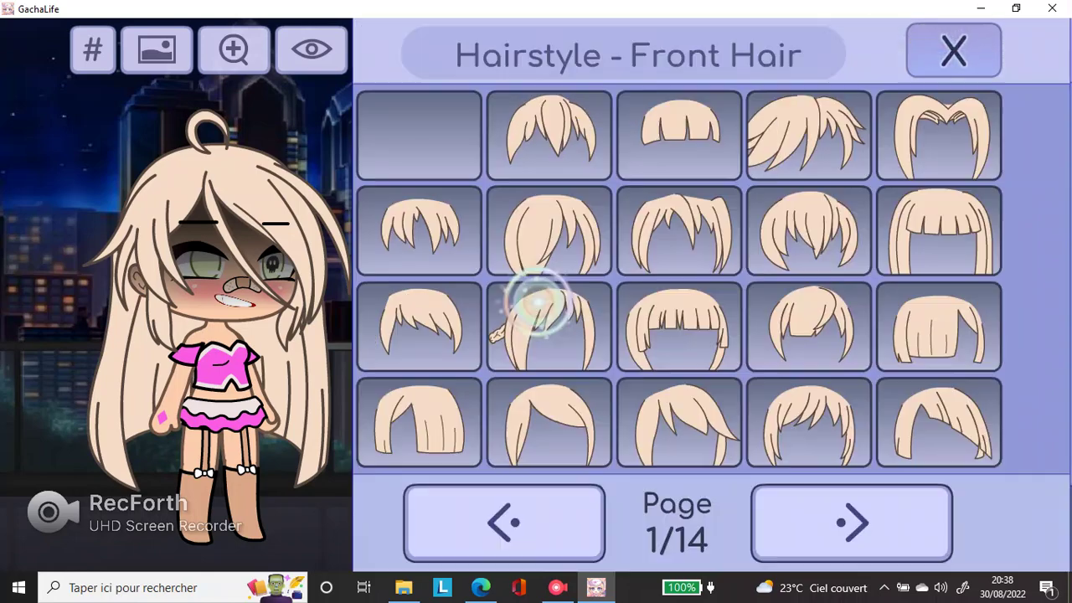
click(953, 50)
click(495, 167)
click(874, 498)
click(873, 499)
click(878, 501)
click(878, 501)
click(878, 501)
click(877, 501)
click(877, 501)
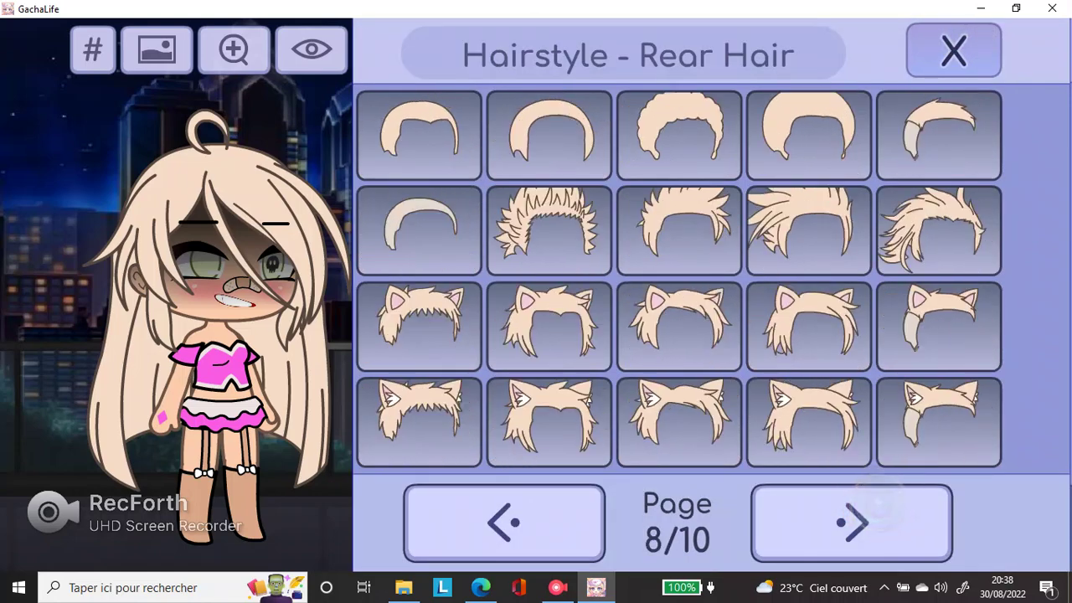
click(878, 501)
click(878, 501)
click(953, 50)
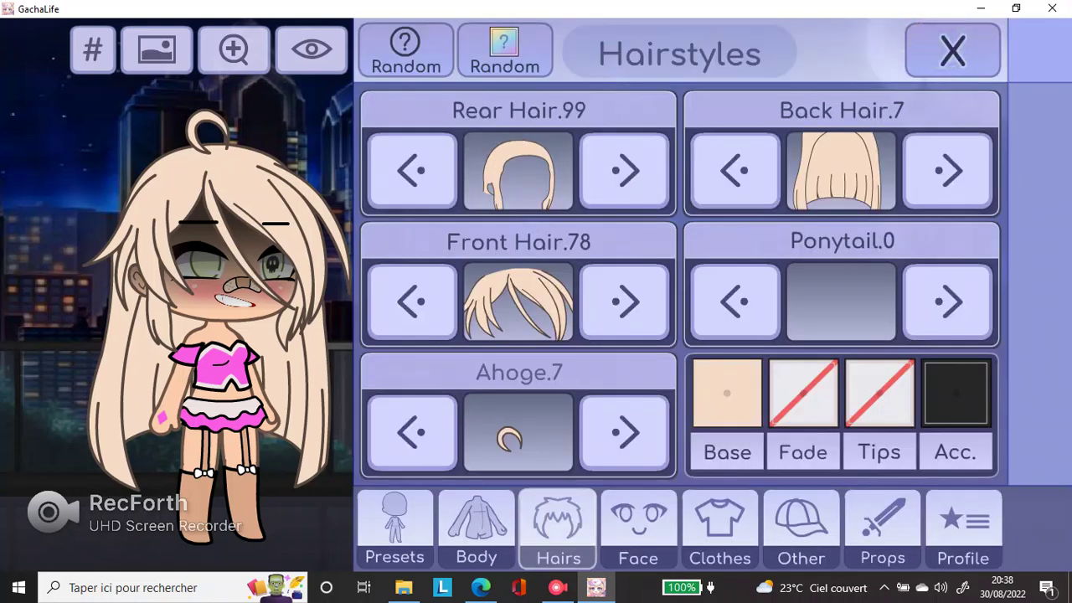
Look through the ahoge styles up to page 3 without choosing any
click(520, 433)
click(846, 528)
click(846, 528)
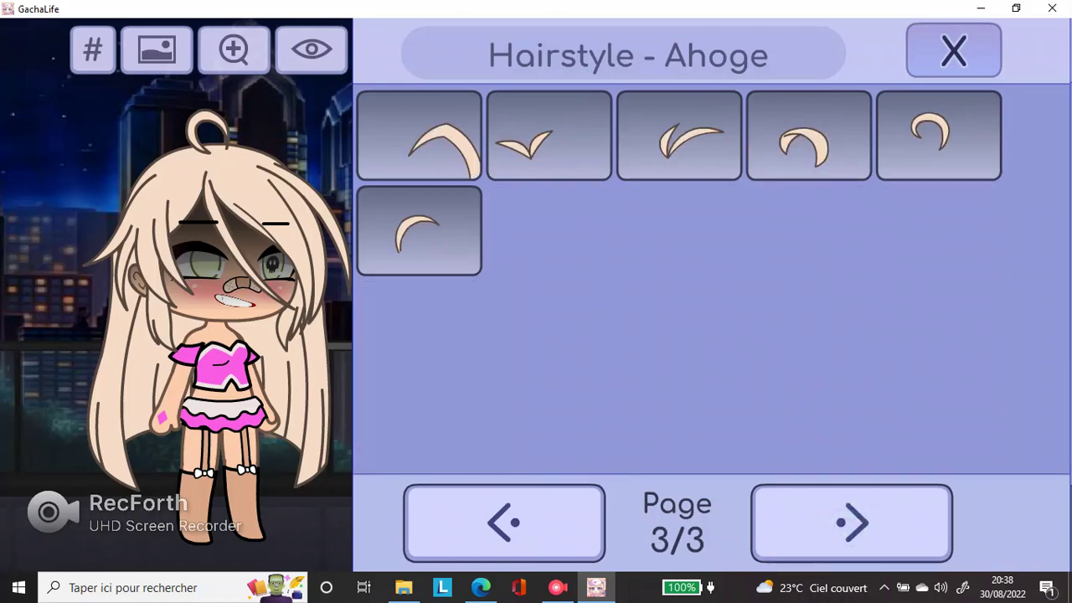
click(953, 50)
Go to the clothes and look through the pants styles up to page 3 without choosing any
click(638, 528)
click(719, 527)
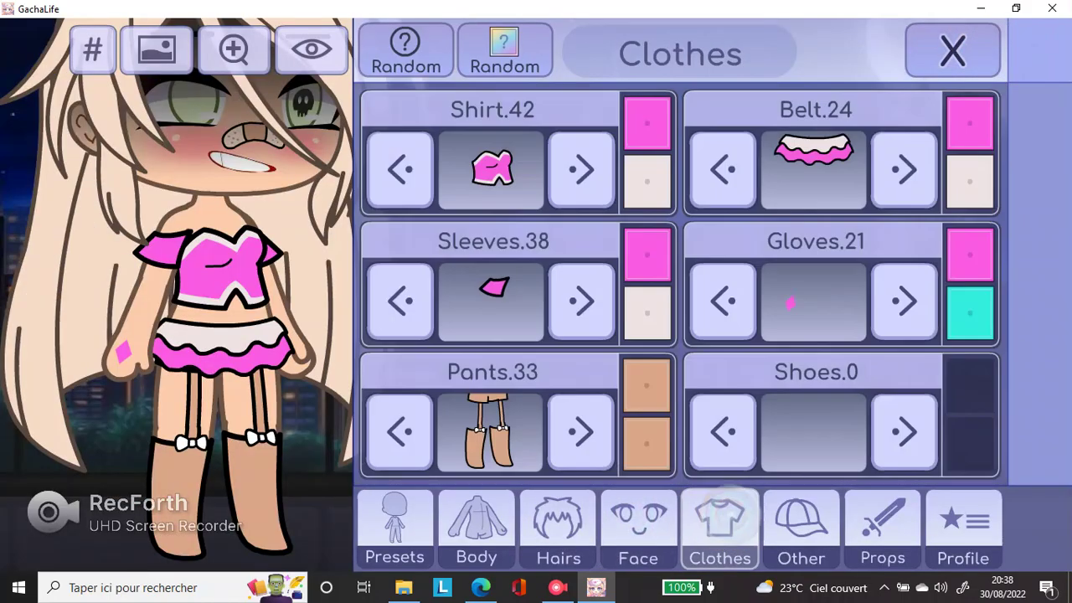
click(515, 423)
click(809, 507)
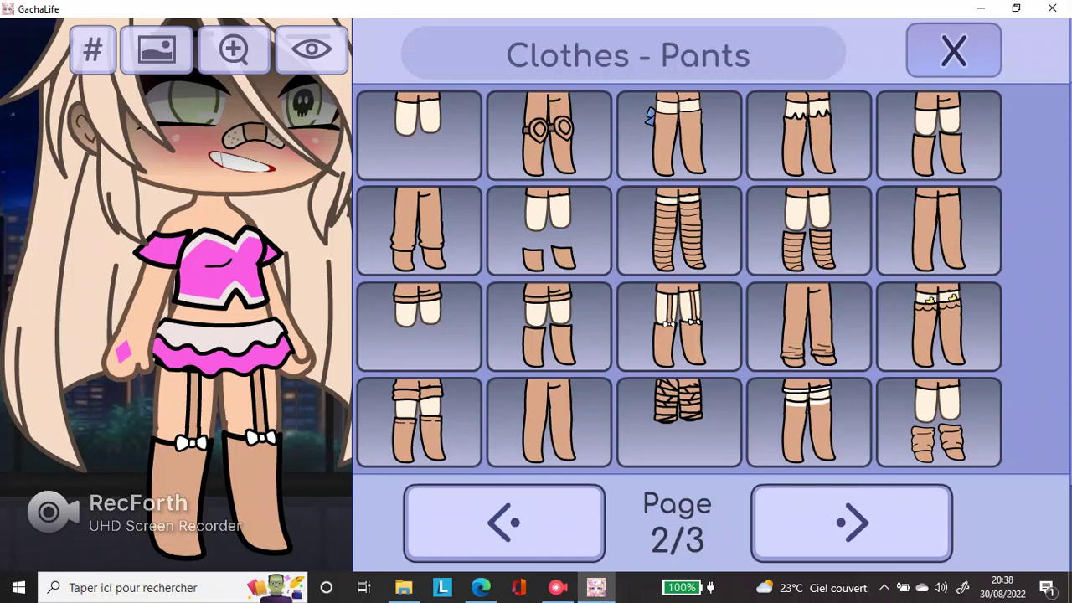
click(854, 512)
click(930, 69)
Look through the glove styles up to page 2 and the shoe styles up to page 3 without choosing any
click(811, 290)
click(783, 498)
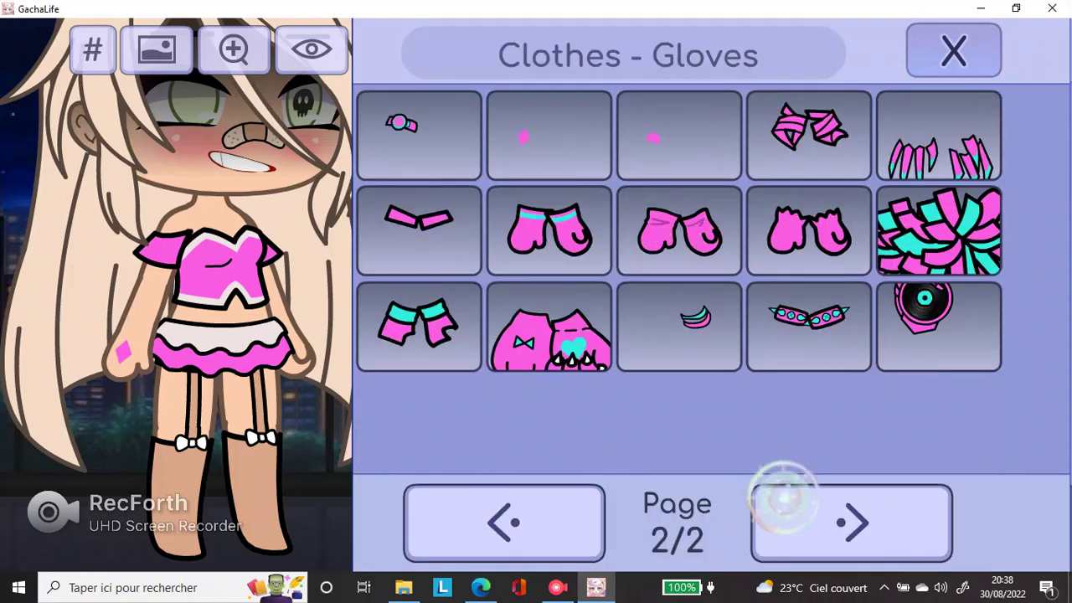
click(953, 52)
click(829, 438)
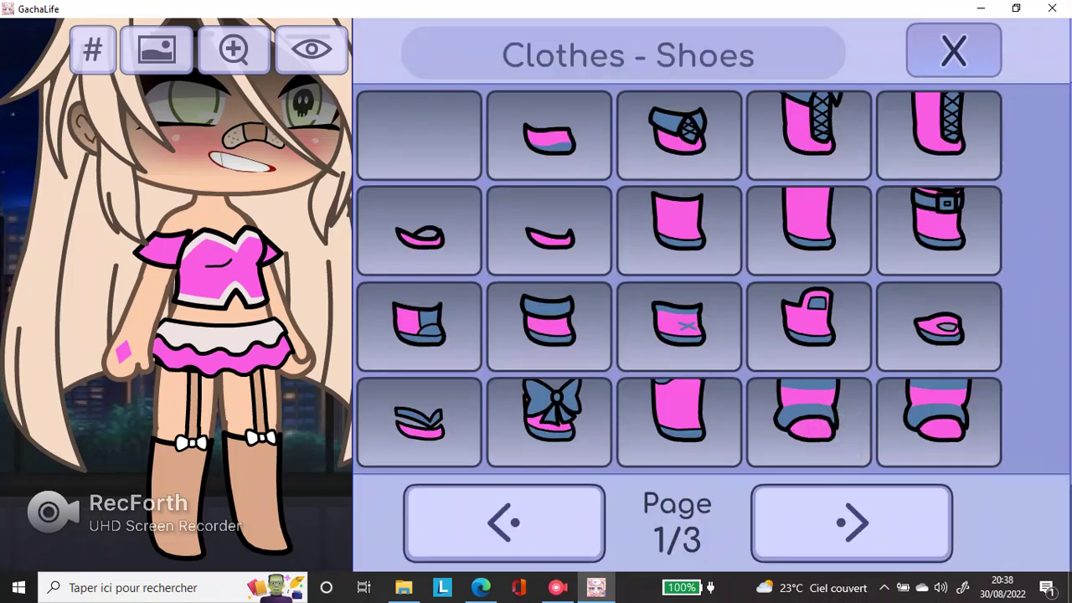
click(853, 521)
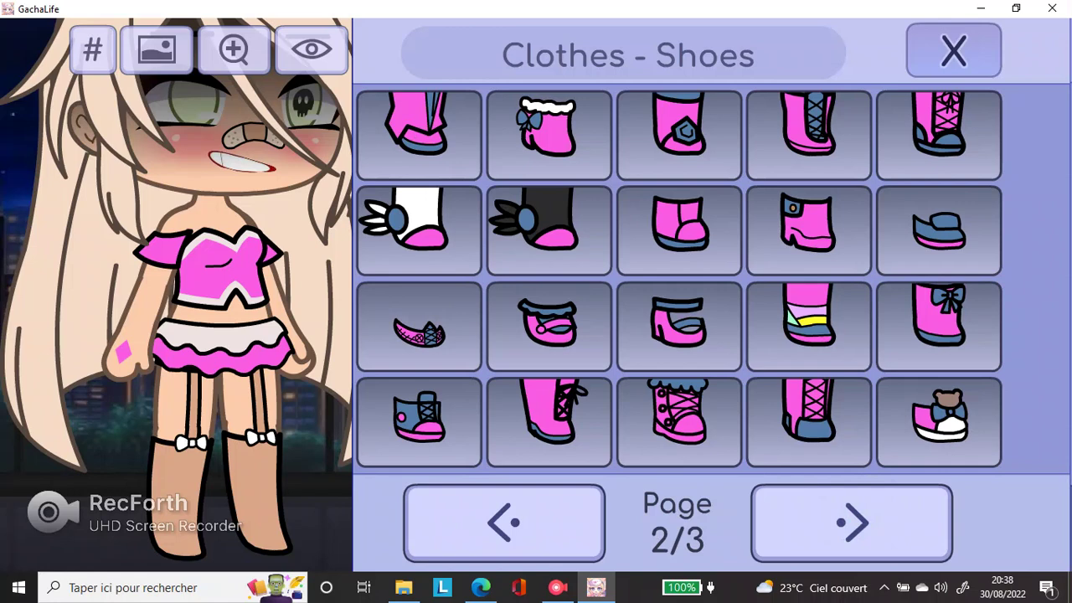
click(777, 506)
click(953, 52)
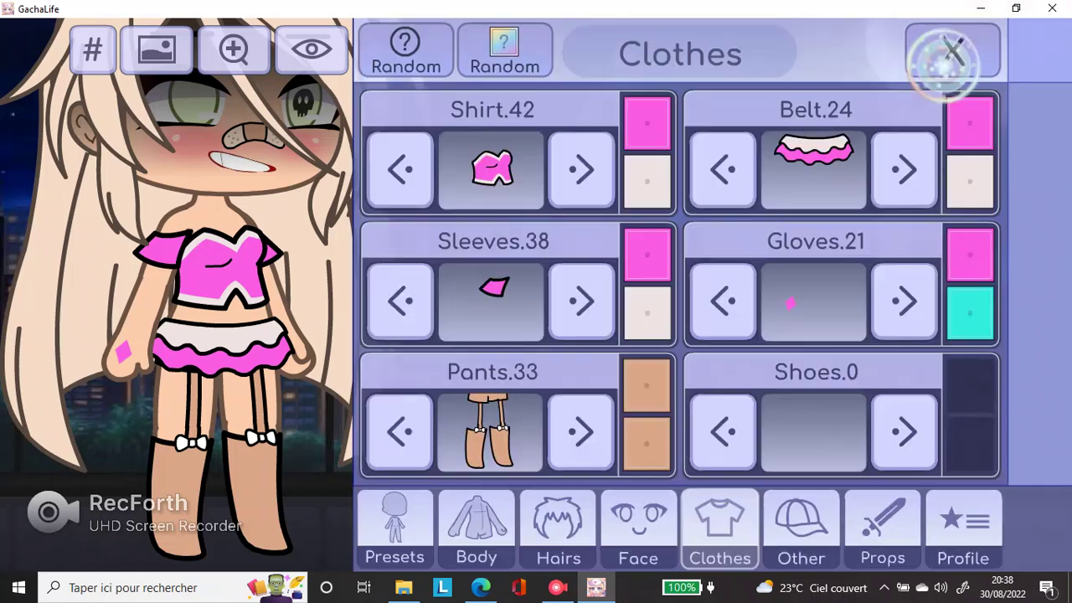
Switch the sleeves to the preceding style, number 37, and look through the sleeve styles up to page 3
click(418, 289)
click(494, 301)
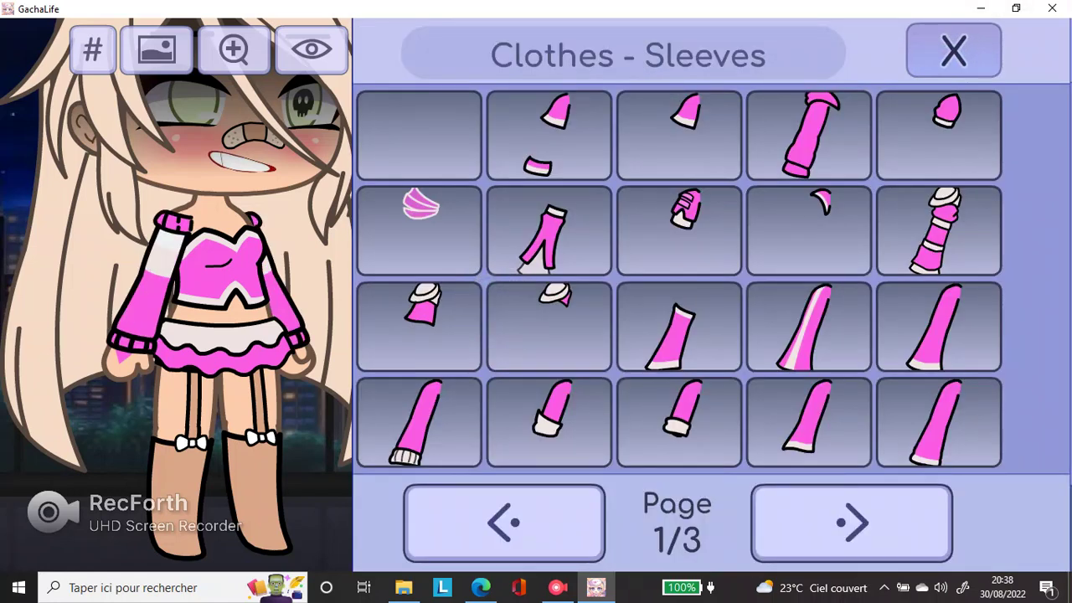
click(809, 493)
click(825, 515)
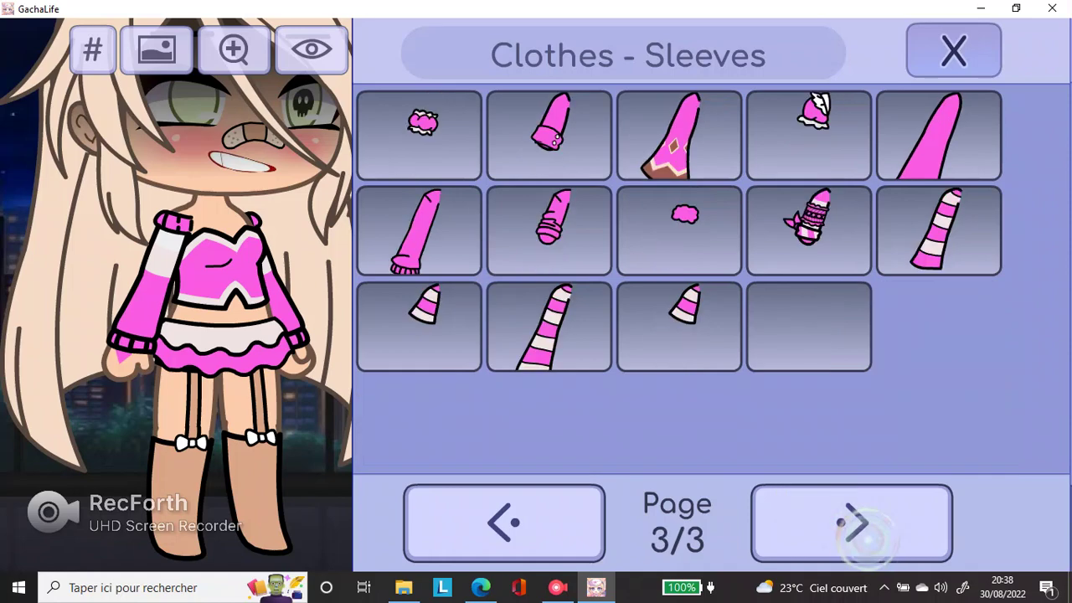
click(954, 52)
Set the shirt to the asymmetrical patterned style on page 5 and close the shirt styles
click(478, 162)
click(818, 503)
click(821, 501)
click(820, 501)
click(821, 501)
click(544, 234)
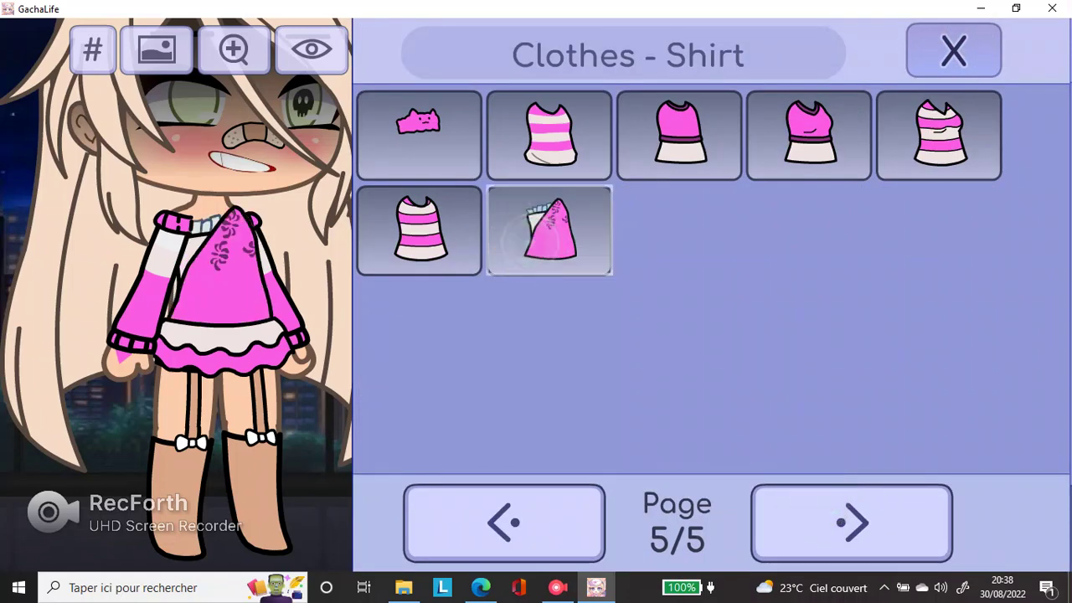
click(917, 49)
Try the open coat belt style on page 3, then set the belt to the pink skirt with white side loops on page 1
click(814, 163)
click(828, 507)
click(849, 494)
click(849, 494)
click(452, 506)
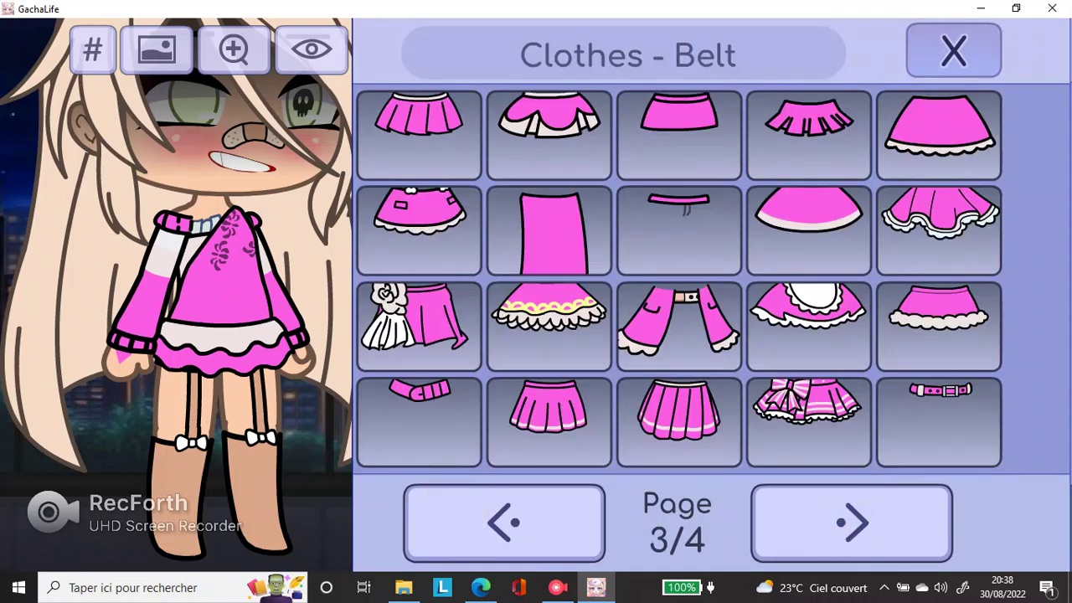
click(678, 326)
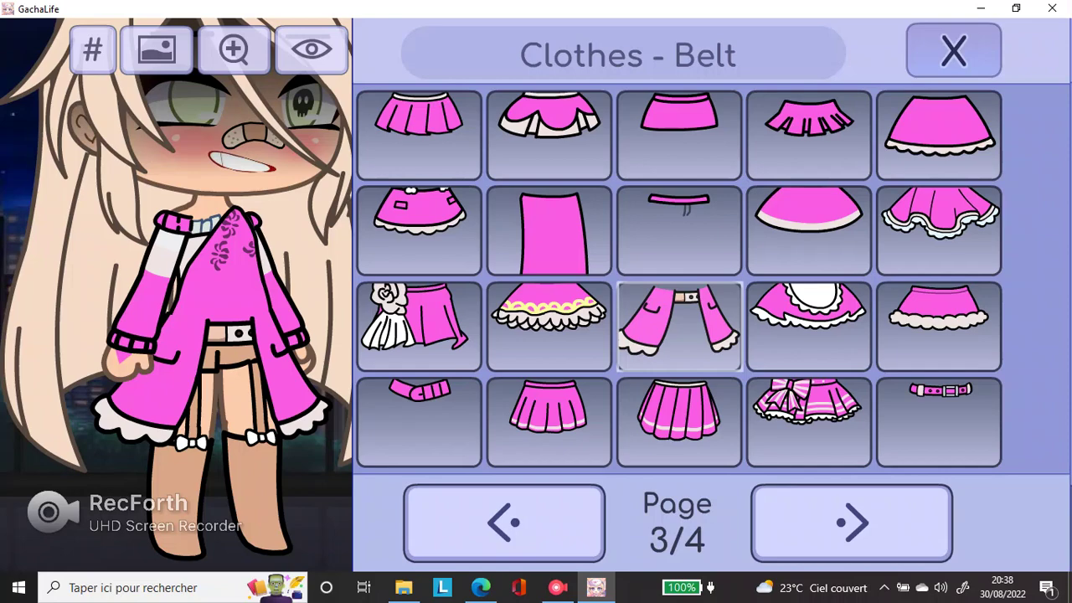
click(854, 521)
click(567, 521)
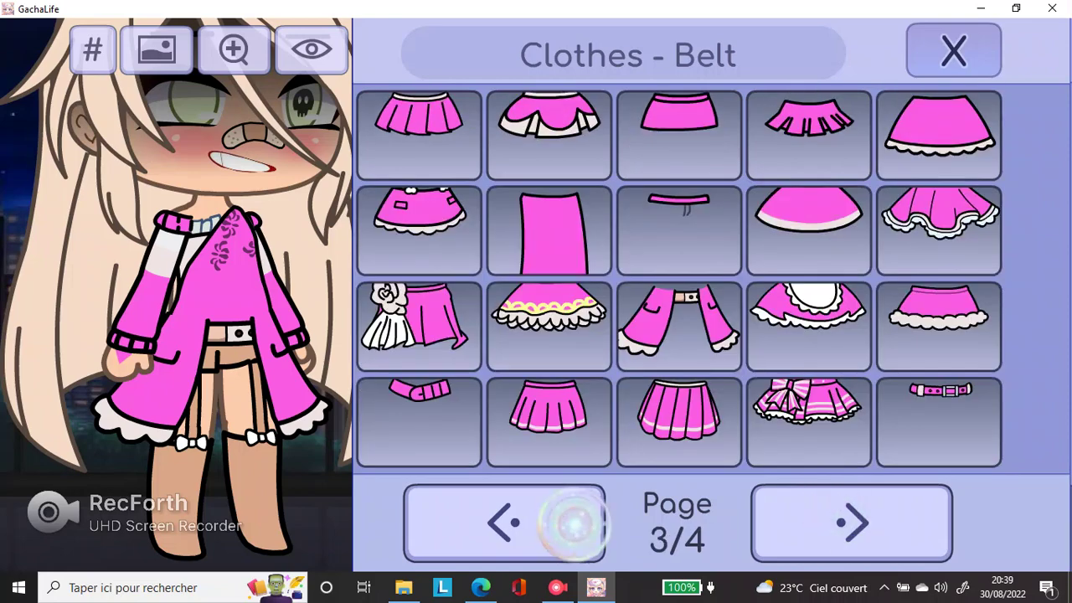
click(574, 523)
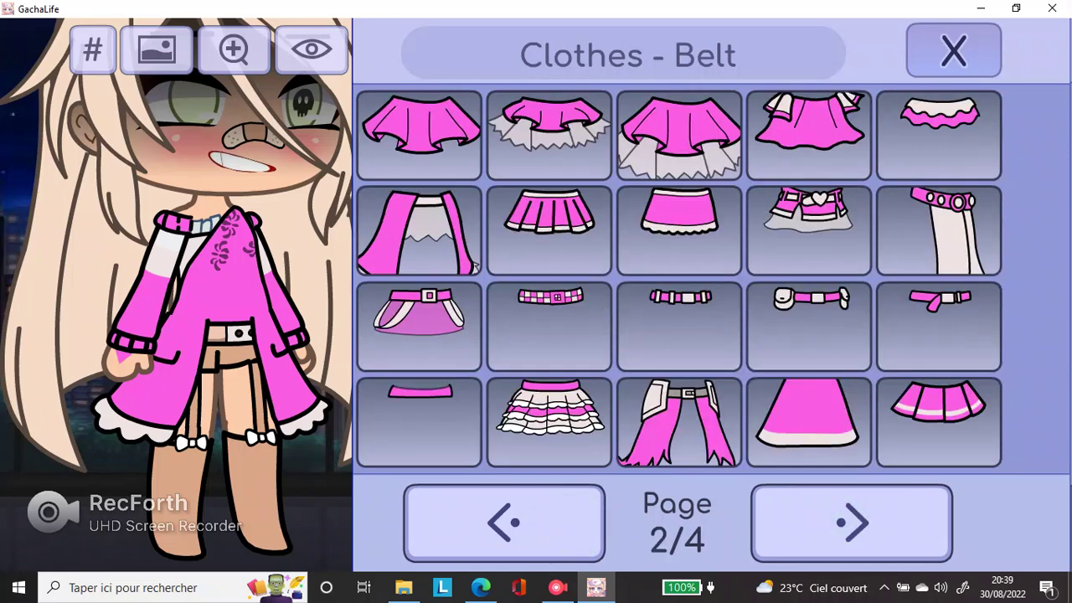
click(560, 508)
click(718, 114)
click(964, 57)
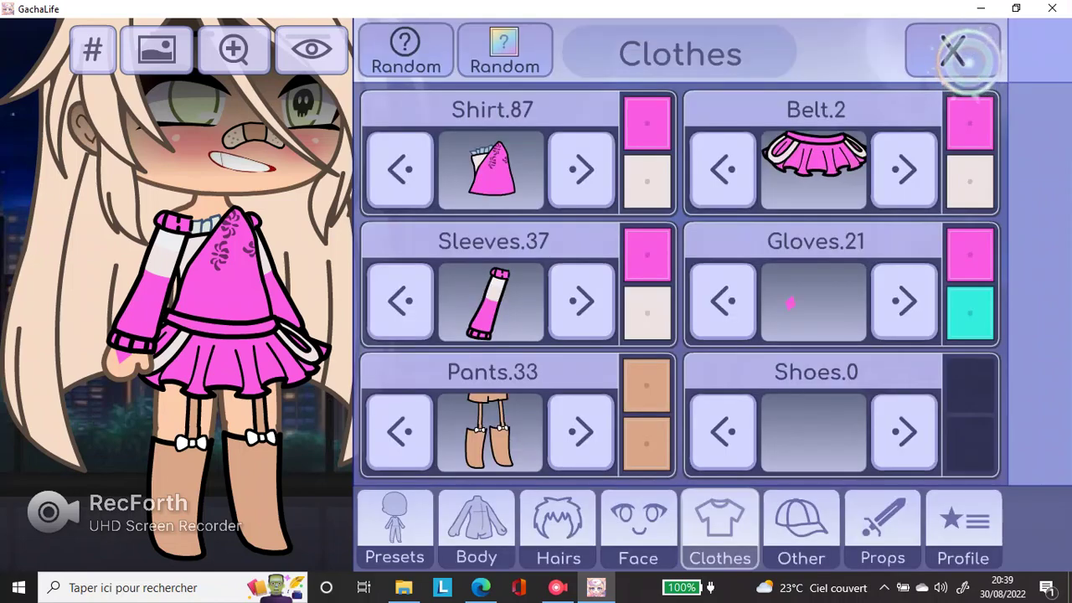
Put on the lace-up boots from page 1 of the shoes and change their second colour to bright pink-red
click(814, 431)
click(809, 119)
click(953, 51)
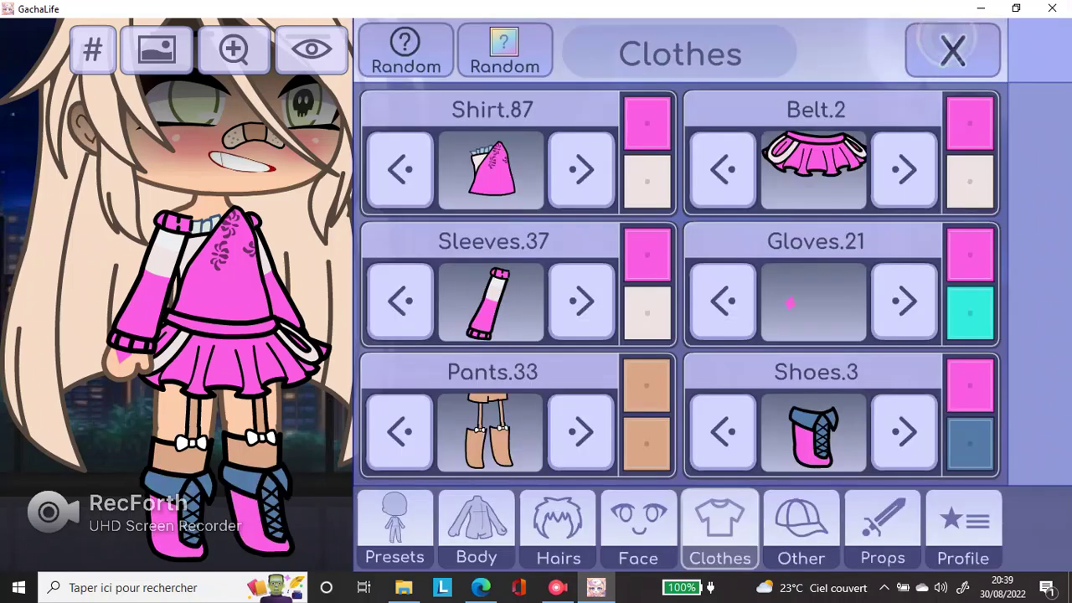
click(966, 454)
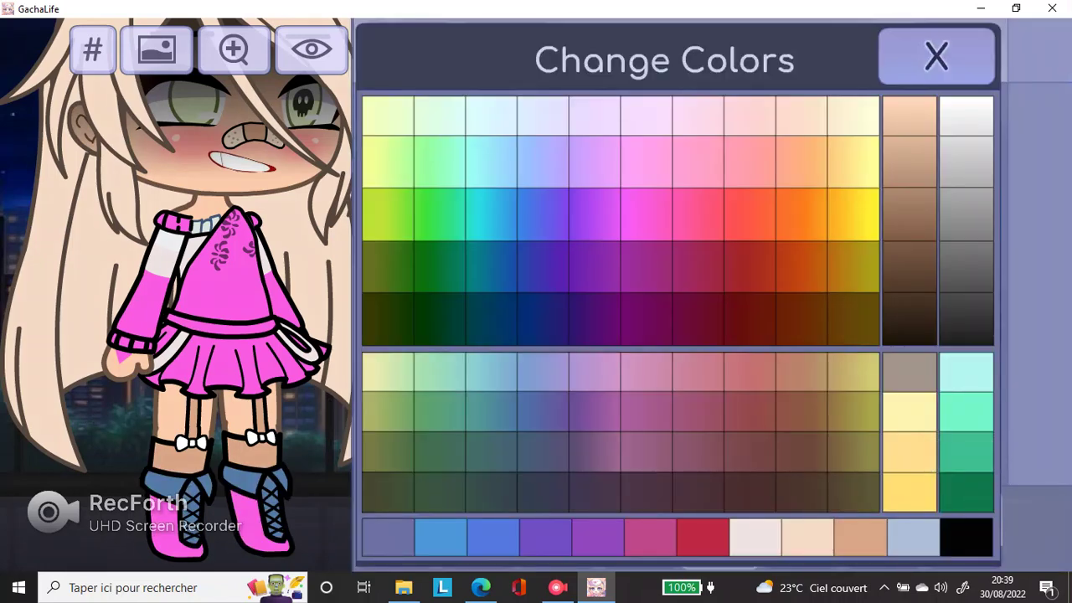
click(702, 201)
click(951, 60)
Go to the other accessories and look through the scarf styles up to page 4
click(800, 521)
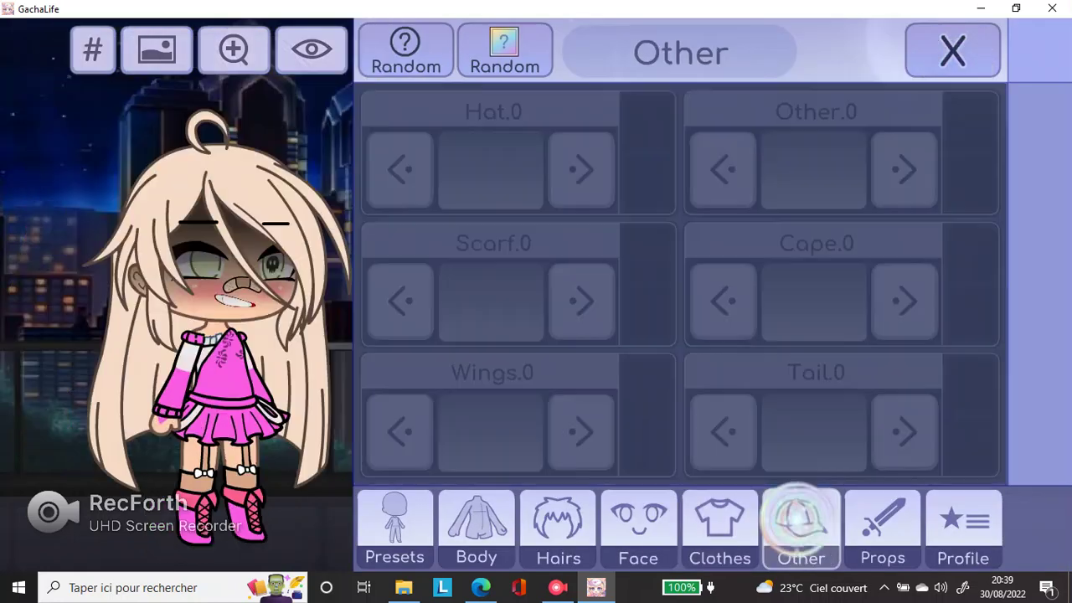
click(514, 299)
click(792, 520)
click(806, 521)
click(807, 521)
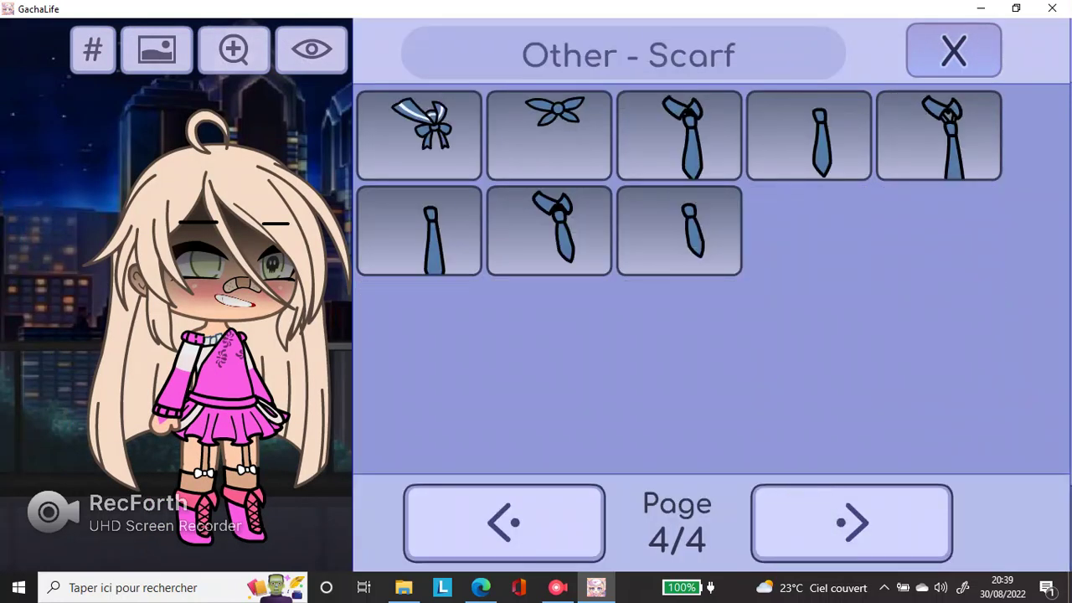
Close the scarf styles, page through the hat styles and return to the accessory categories
click(953, 51)
click(491, 168)
click(837, 520)
click(837, 519)
click(837, 520)
click(837, 519)
click(837, 519)
click(953, 50)
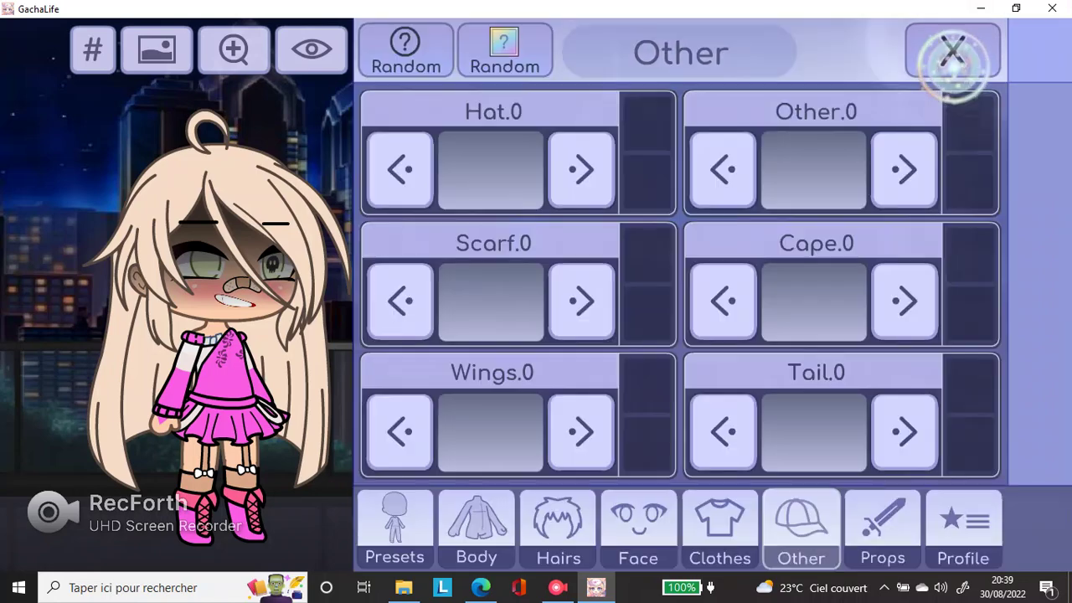
Page through the Other accessory styles and the cape styles, closing each list when done
click(843, 166)
click(829, 503)
click(924, 57)
click(826, 285)
click(837, 494)
click(838, 494)
click(938, 54)
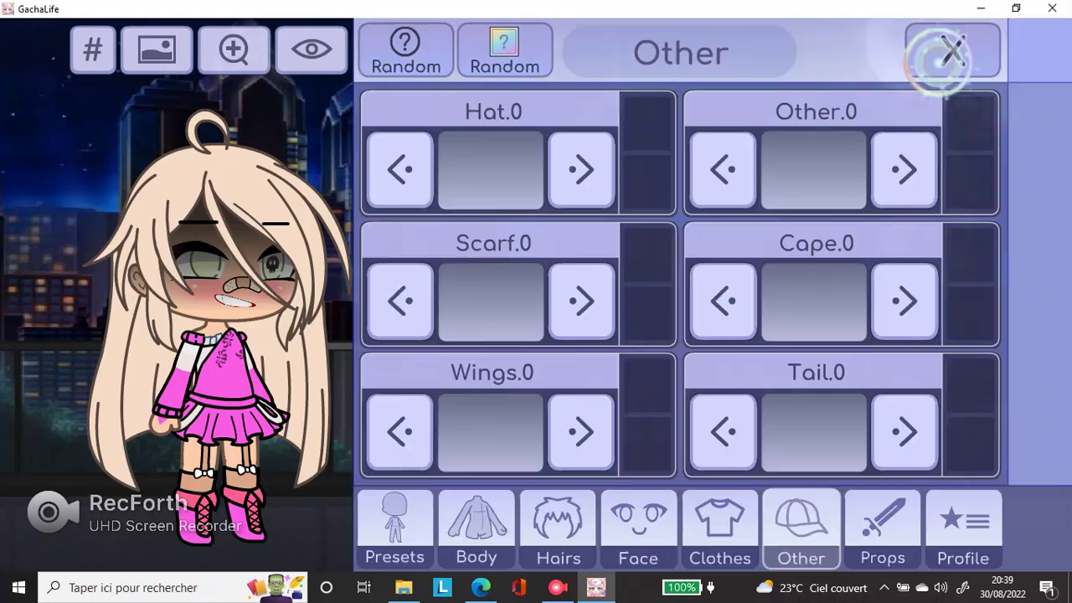
Page through the tail styles and the wings styles, closing each list when done
click(813, 431)
click(838, 526)
click(837, 526)
click(837, 526)
click(953, 51)
click(443, 469)
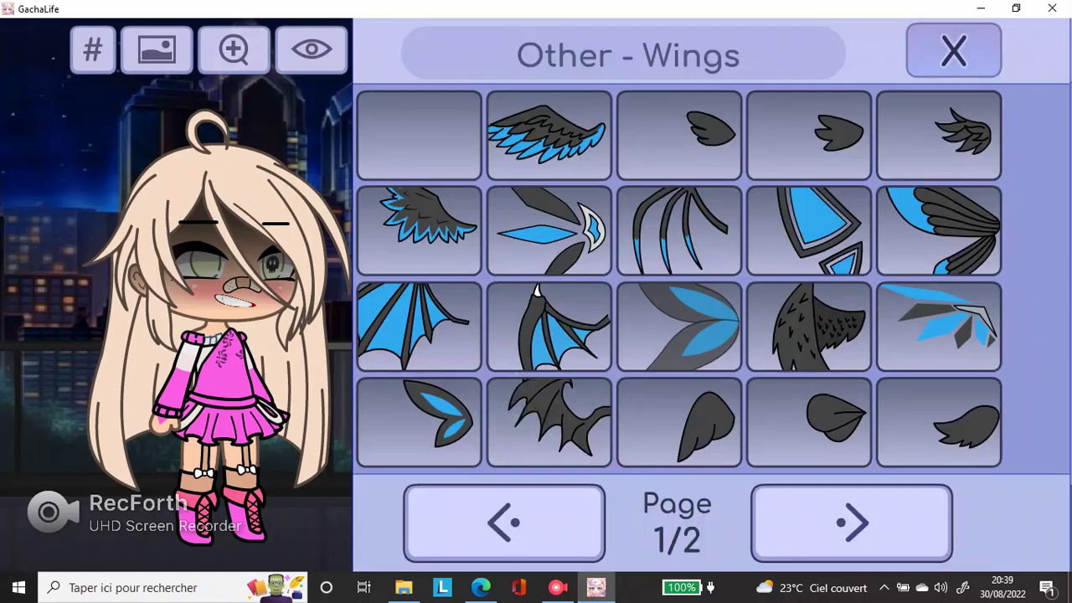
click(793, 513)
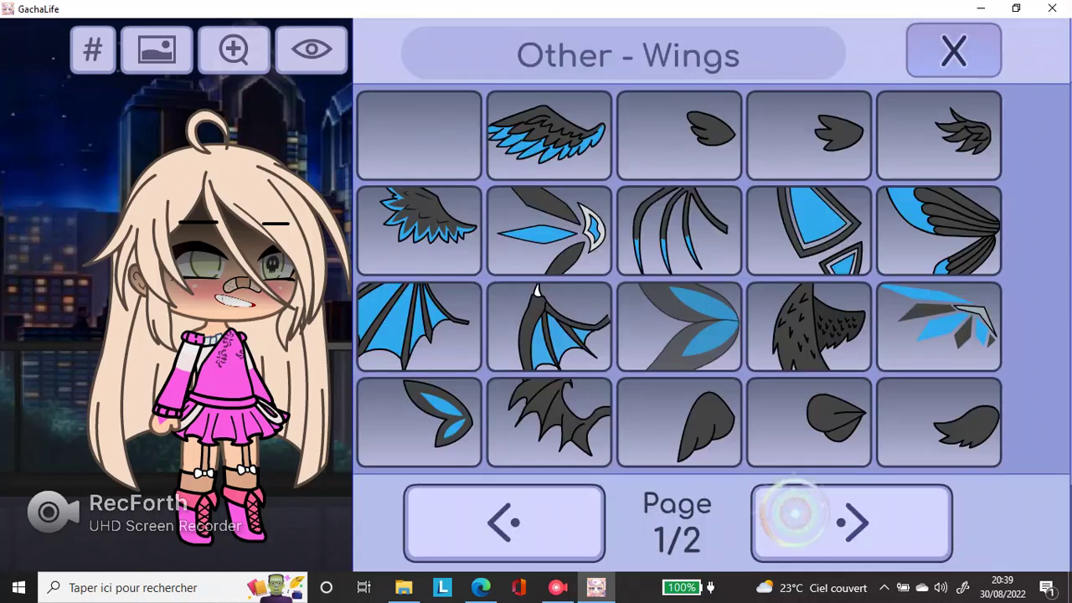
click(953, 52)
View the first page of scarf styles again, return to the home screen and close the game
click(482, 271)
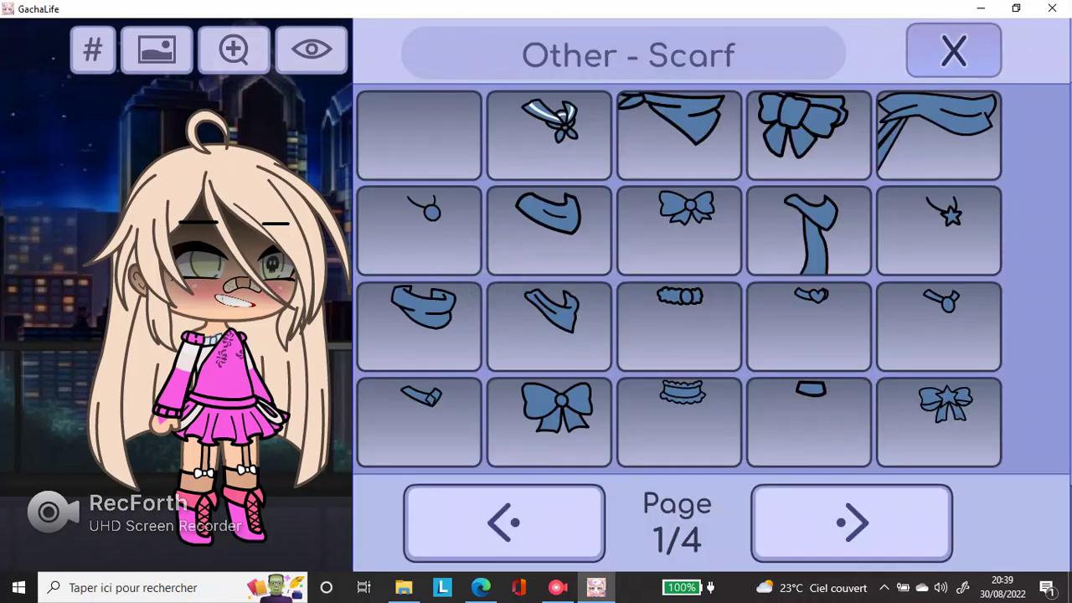
click(953, 52)
click(952, 48)
click(577, 297)
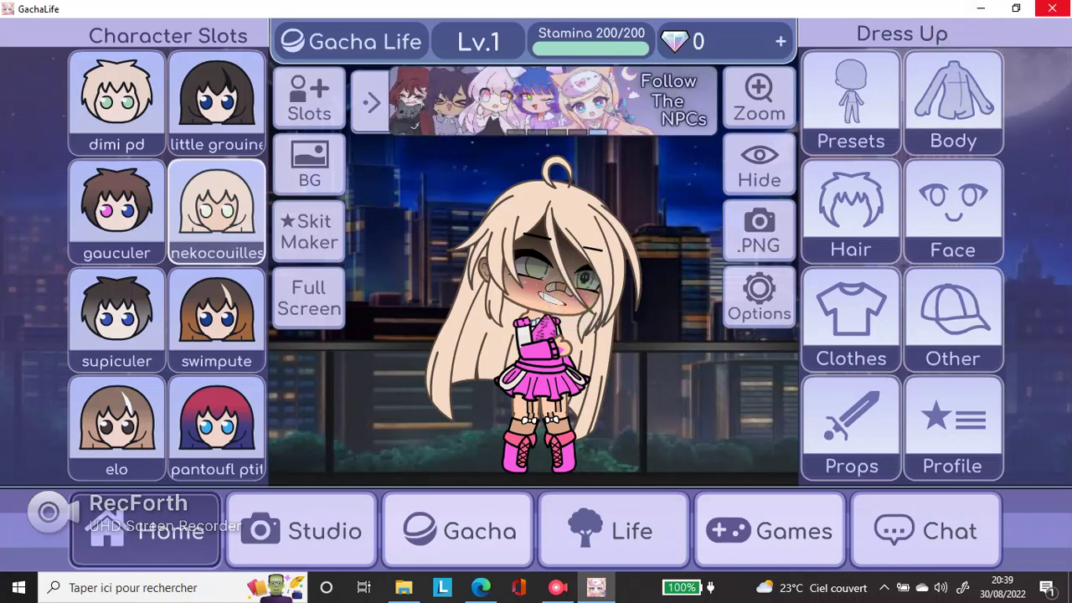
click(1052, 8)
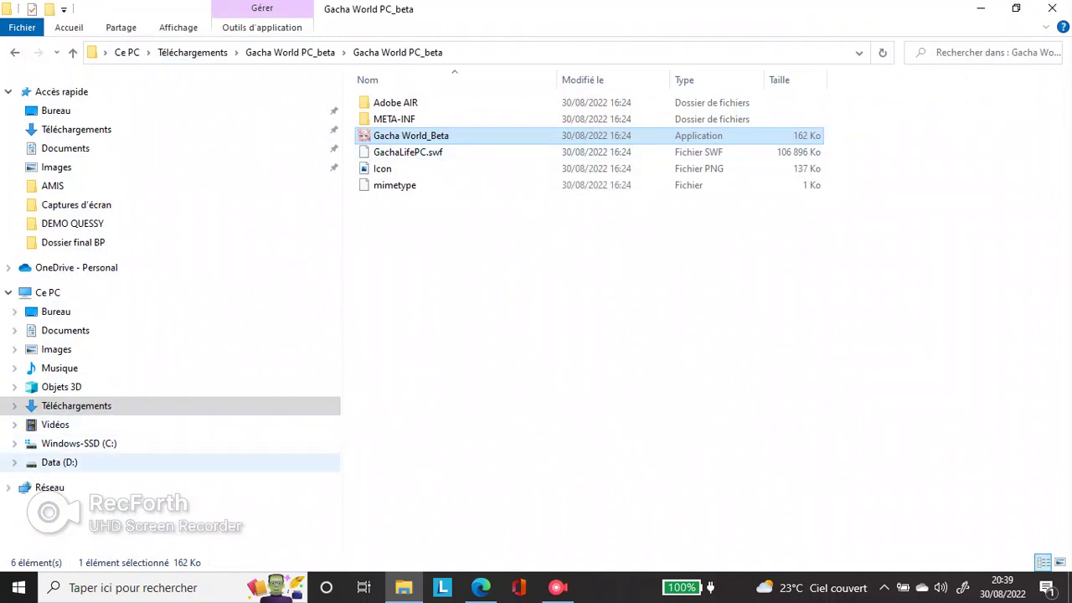
Find the GachaLife folder in Téléchargements and launch the GachaLife application from its GachaLifePC.app folder
click(77, 406)
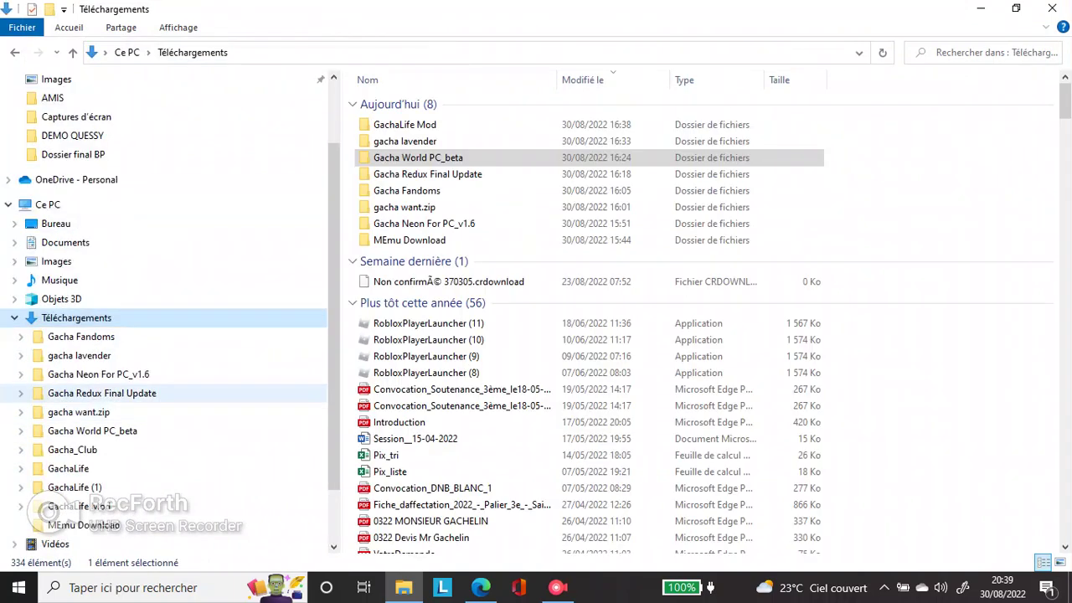
scroll(589, 314, down, 20)
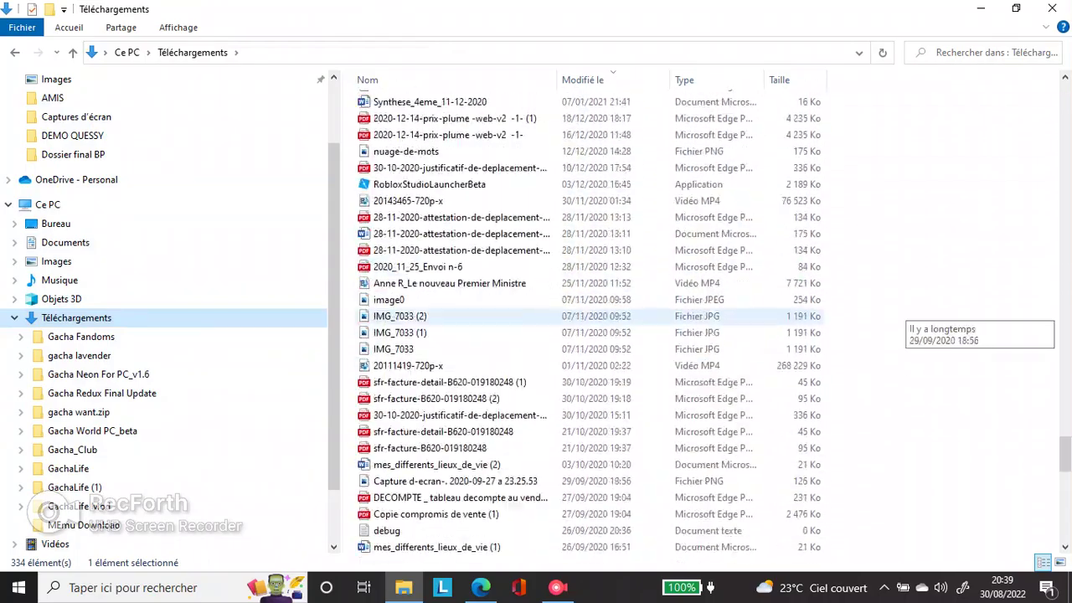
scroll(589, 315, down, 1)
scroll(589, 331, up, 20)
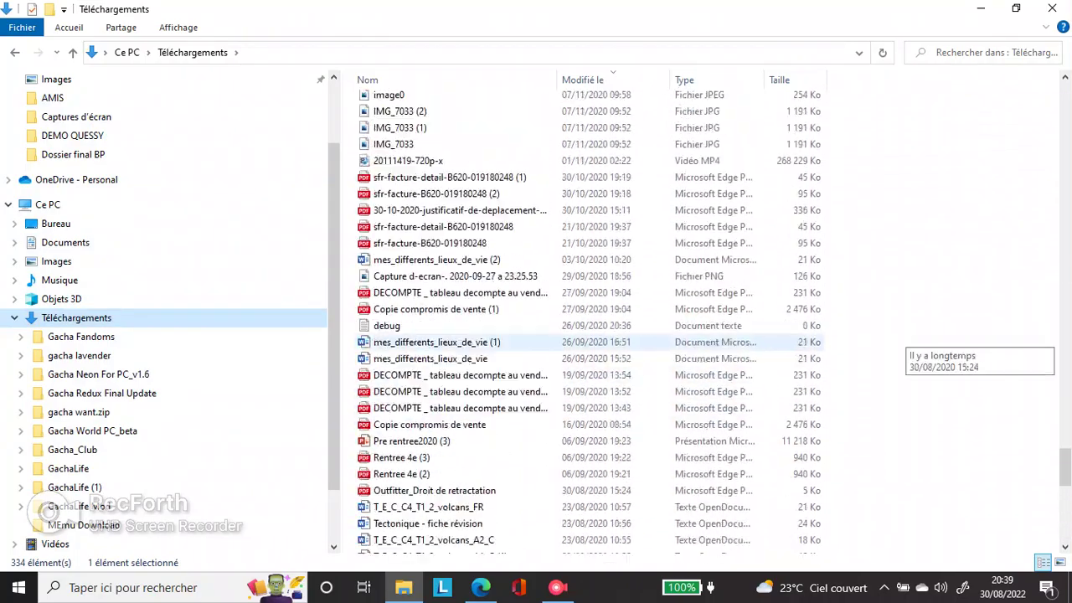
drag(1065, 331, 1064, 192)
double_click(402, 408)
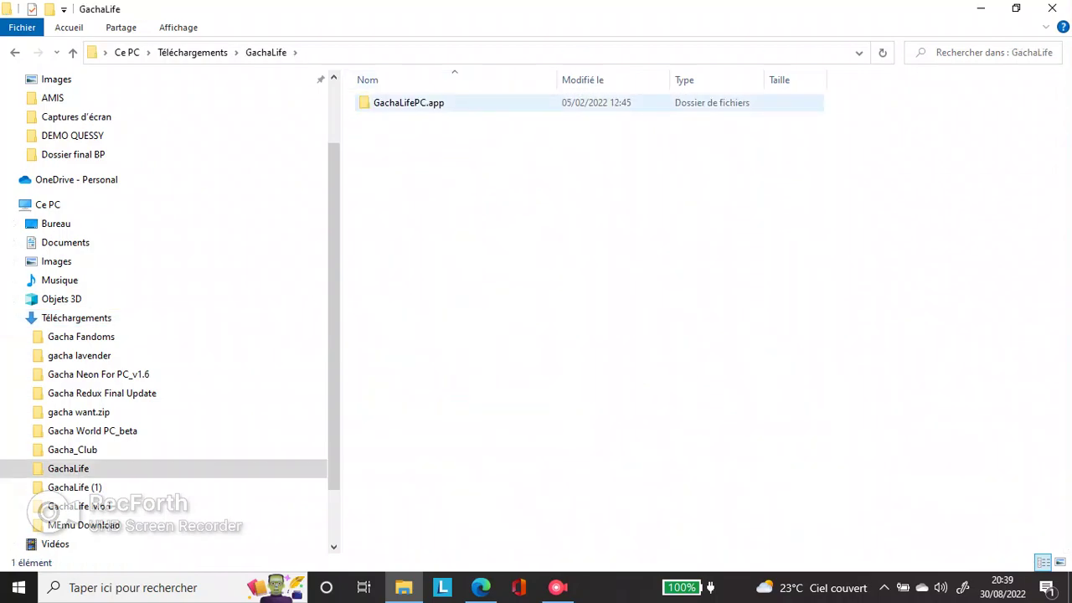
double_click(408, 102)
click(394, 135)
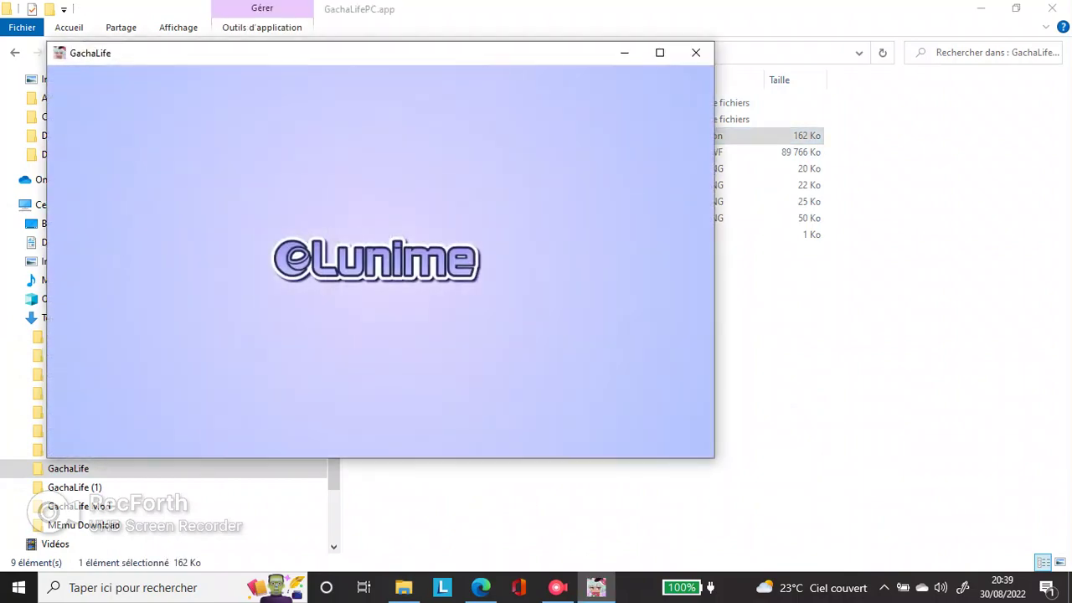
Maximize the game window and agree to the Gacha Life terms and conditions to continue
click(659, 52)
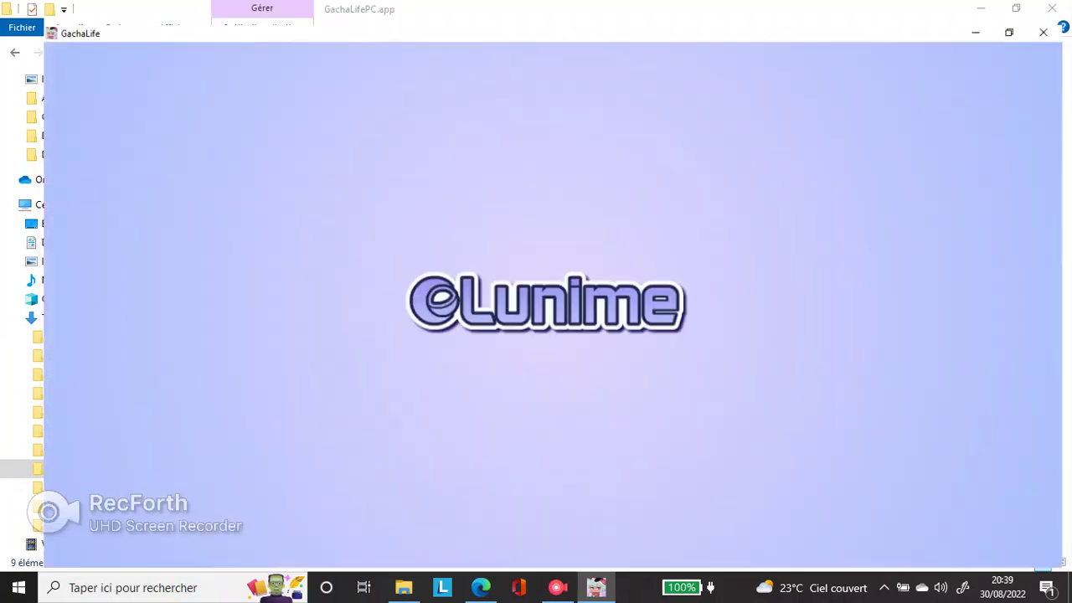
click(444, 488)
click(603, 484)
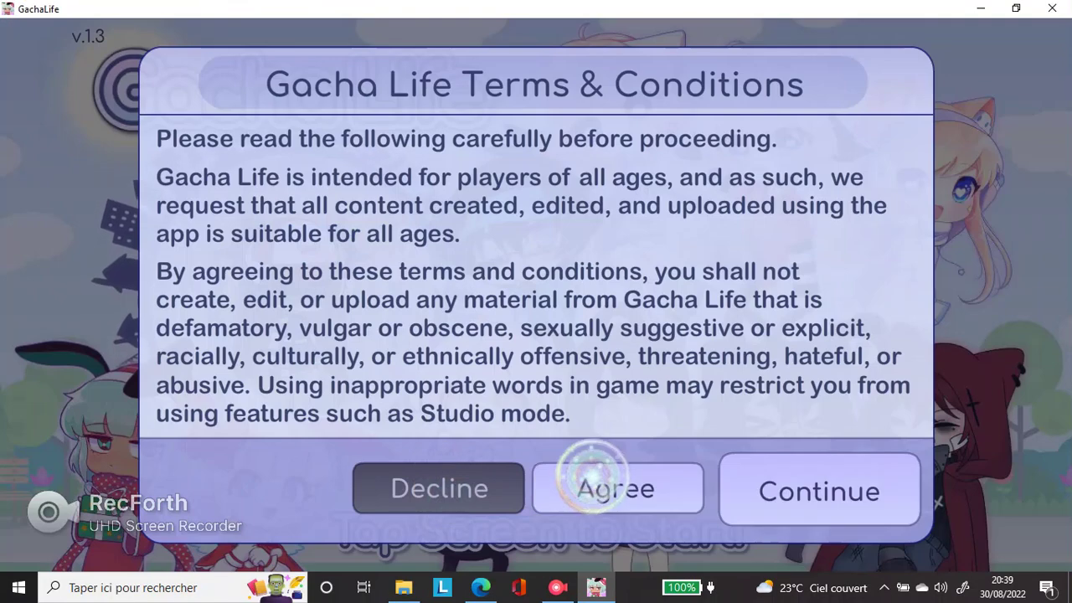
click(822, 488)
Show the character in the eighth slot on the home screen and close the game
click(214, 433)
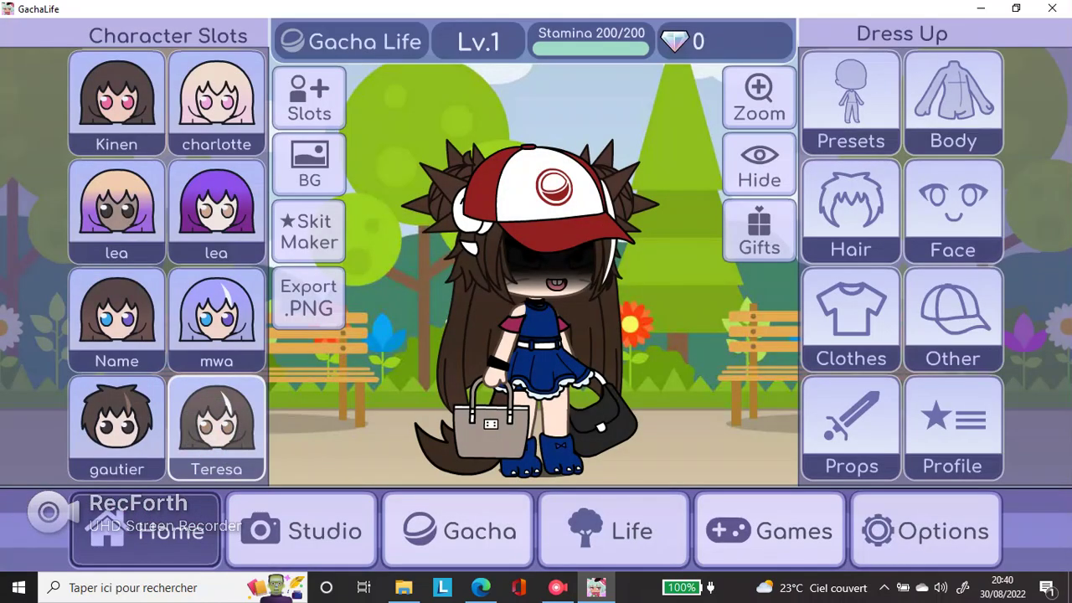
click(422, 189)
click(1052, 8)
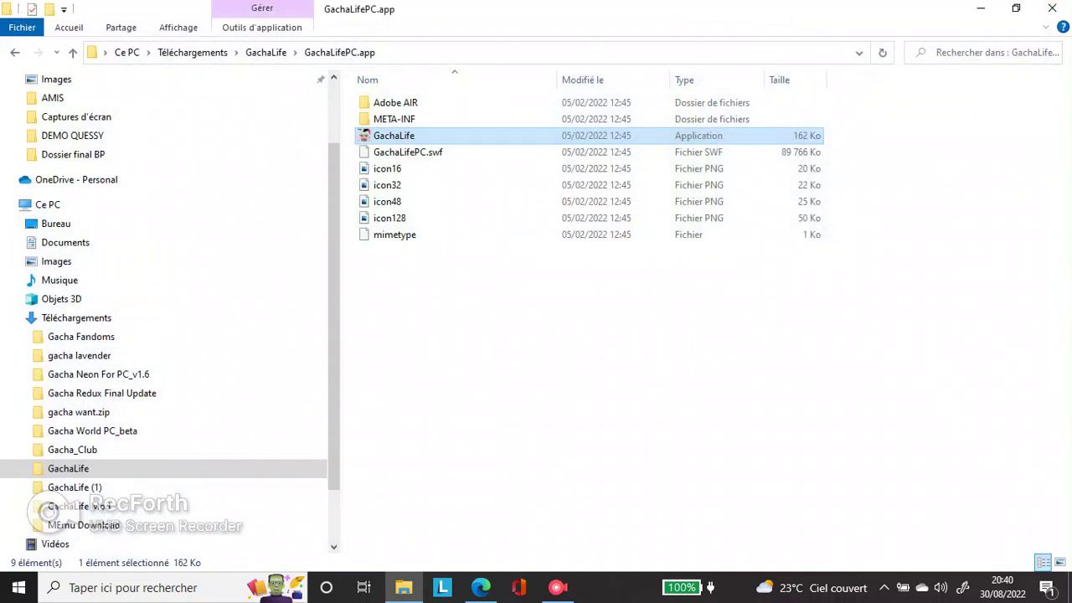
Return to Téléchargements, launch GachaLife from GachaLife.app in the GachaLife (1) folder and start the game
click(14, 52)
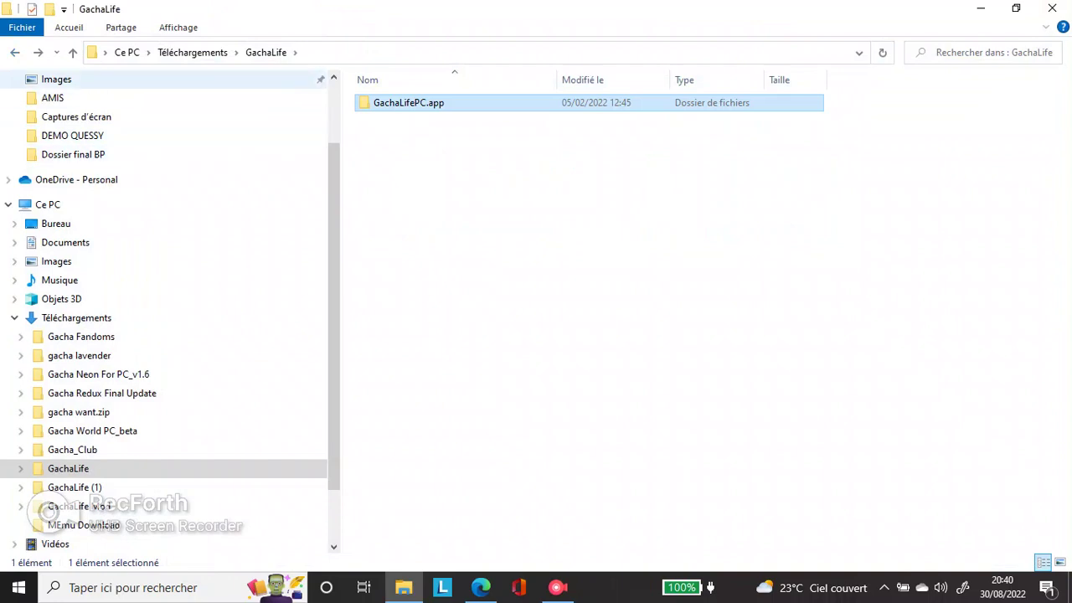
click(14, 52)
double_click(401, 526)
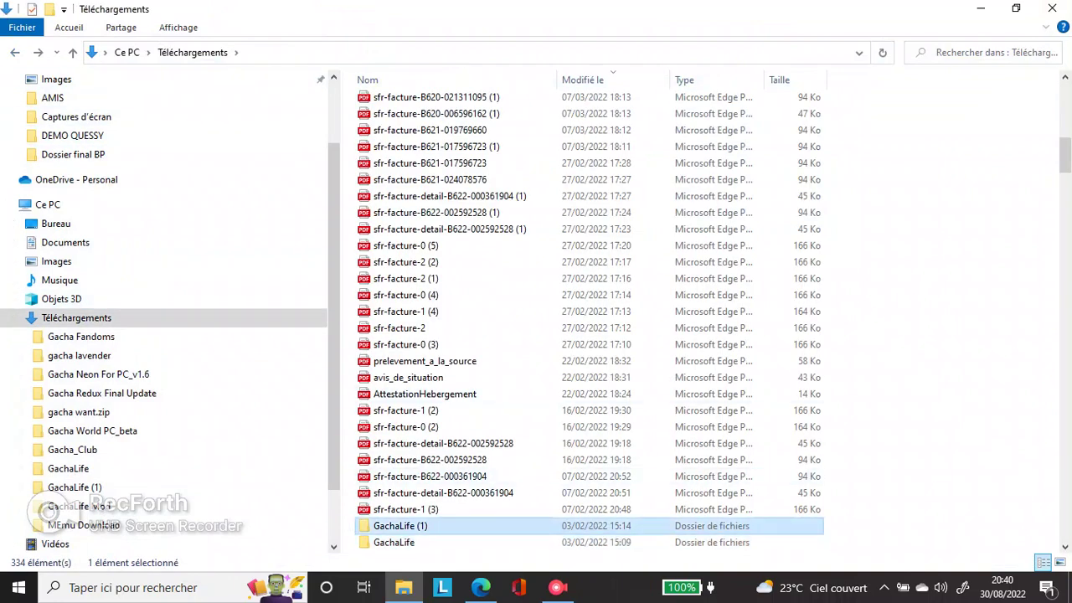
double_click(429, 102)
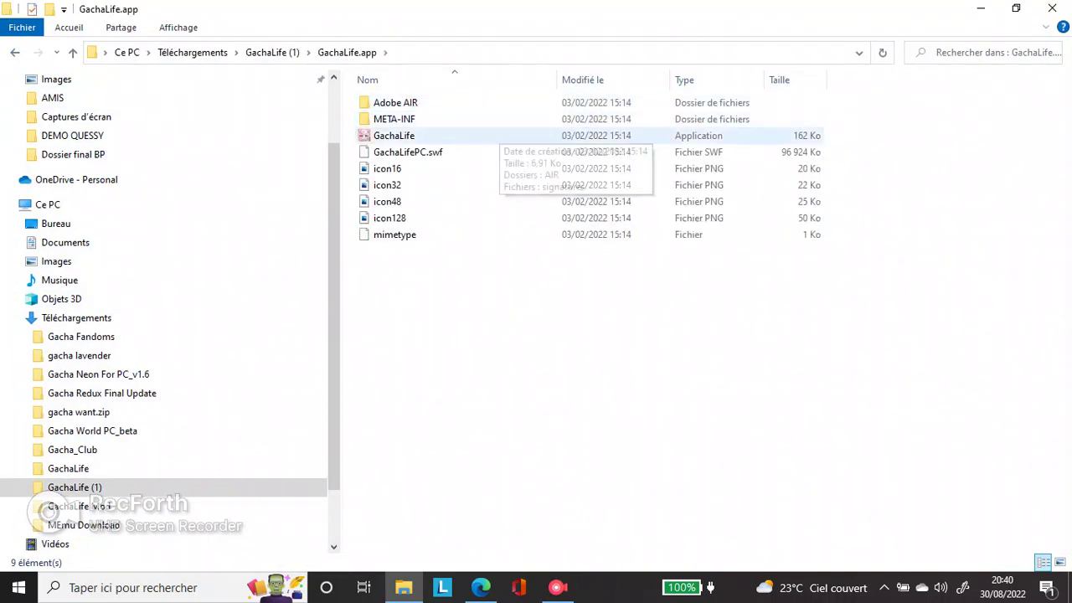
click(429, 135)
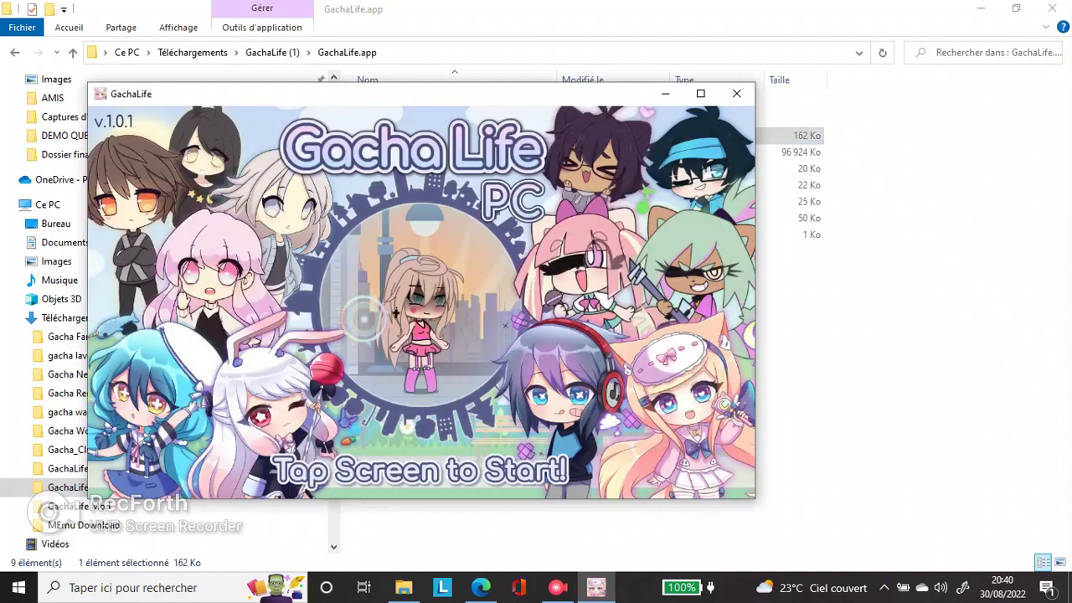
click(382, 301)
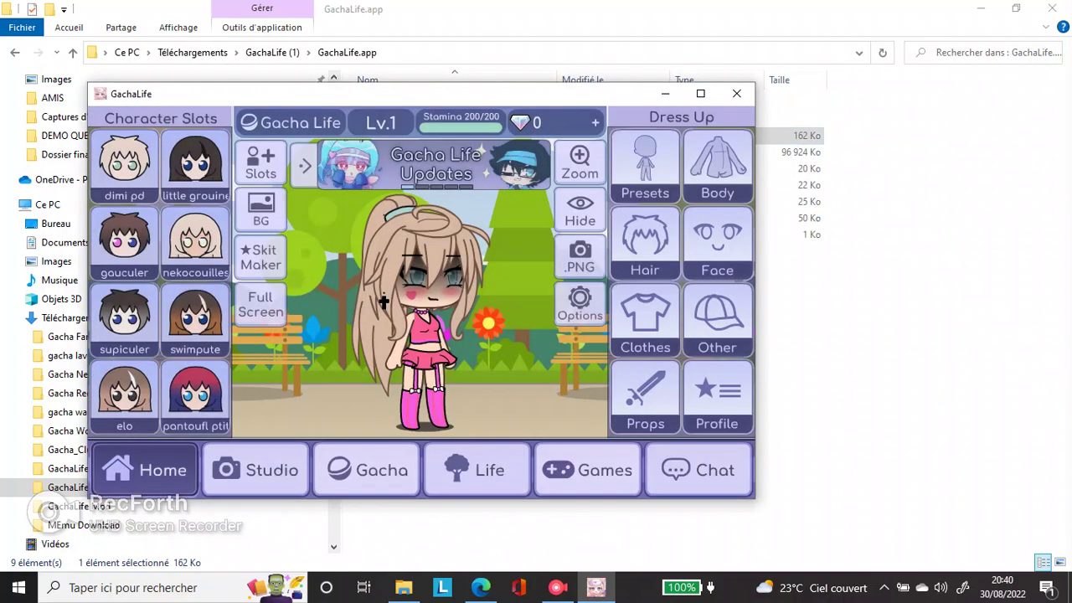
Select the nekocouilles character, look through the belt styles up to page 3 and return to the home screen
click(195, 243)
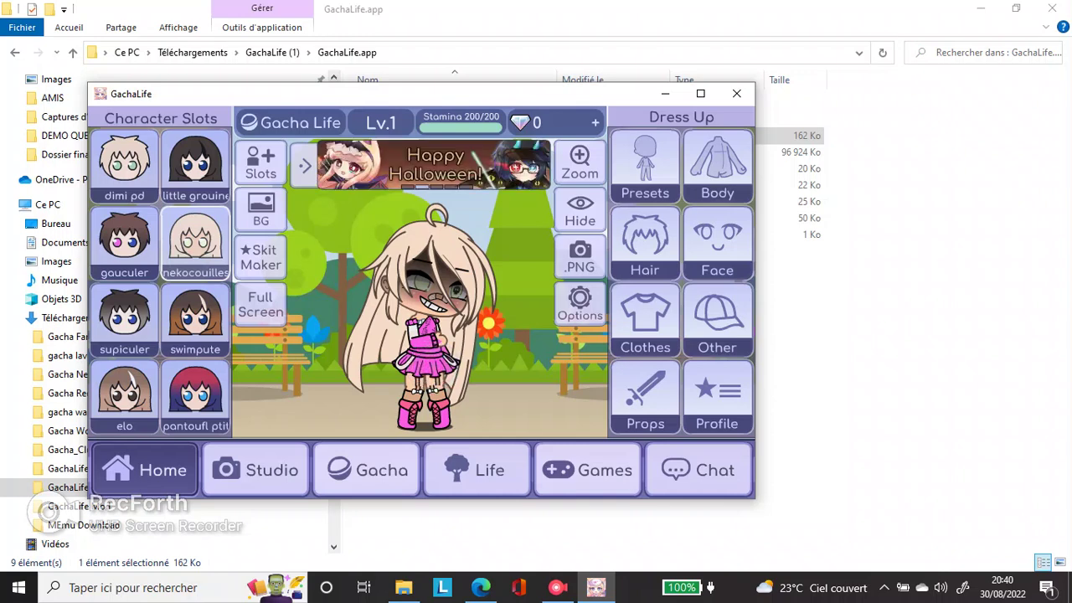
click(645, 320)
click(619, 205)
click(643, 462)
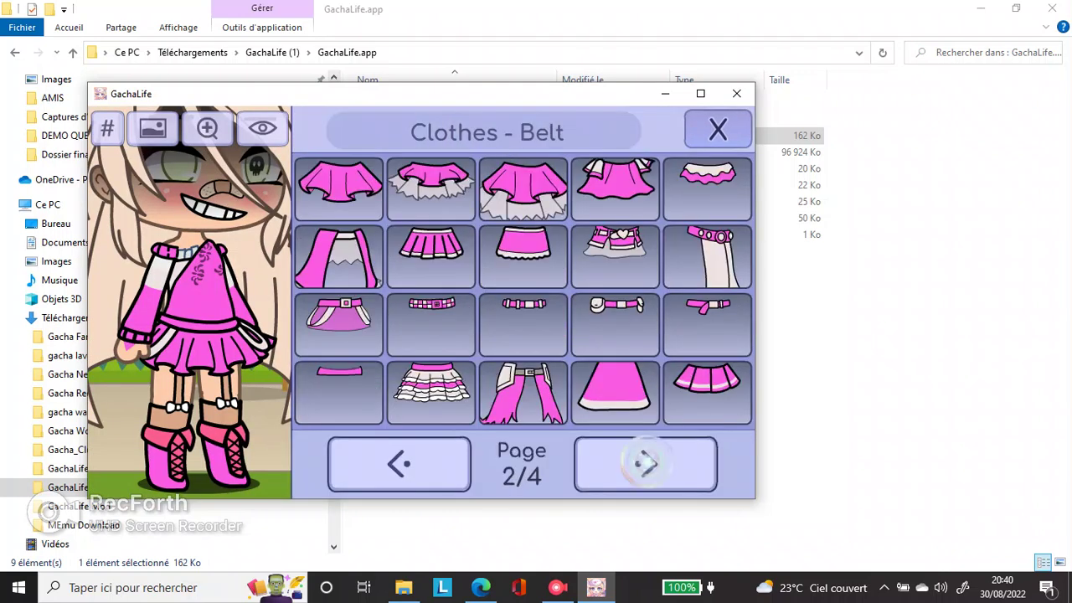
click(645, 463)
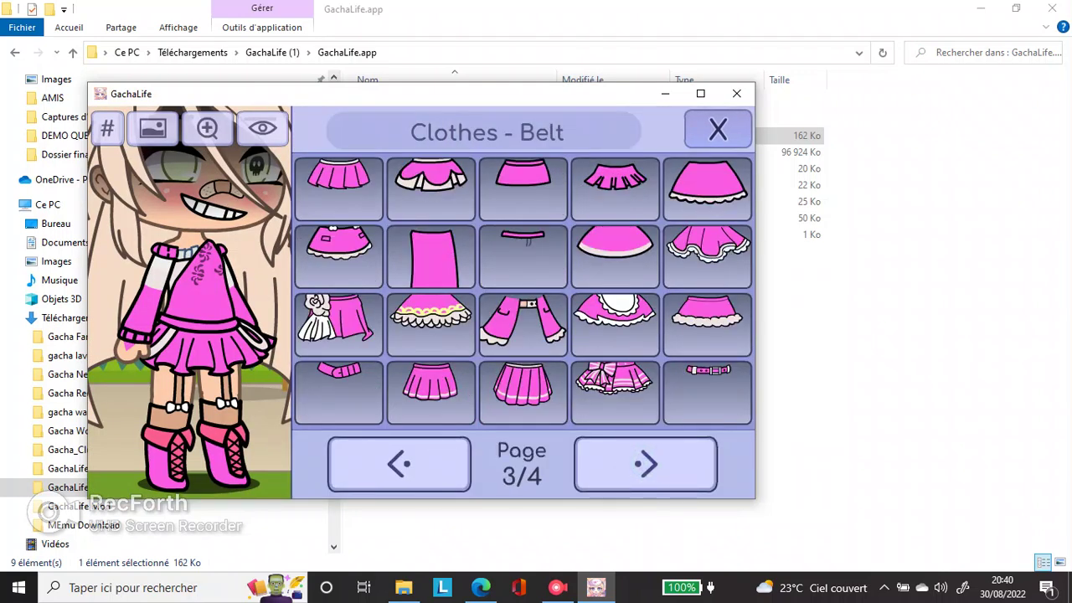
click(718, 129)
click(714, 127)
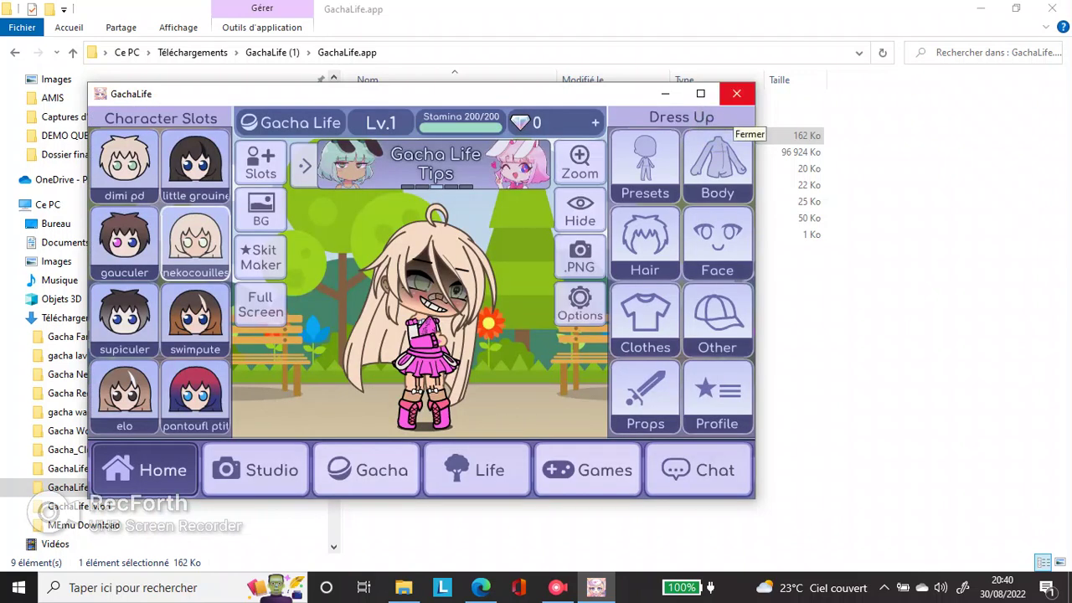
Close the game and bring up the RecForth recorder window
click(737, 94)
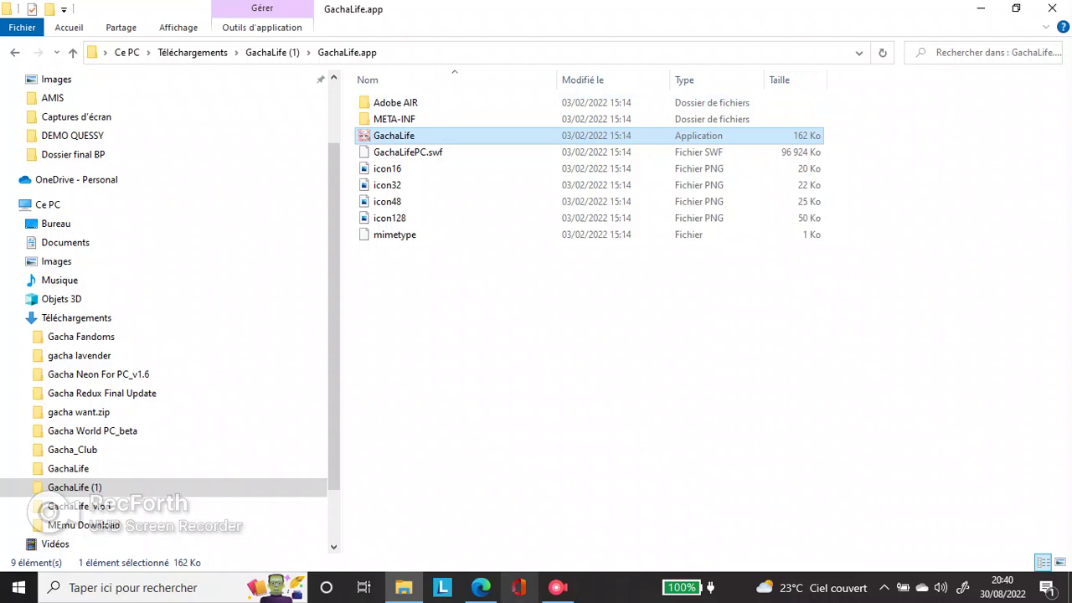
click(558, 588)
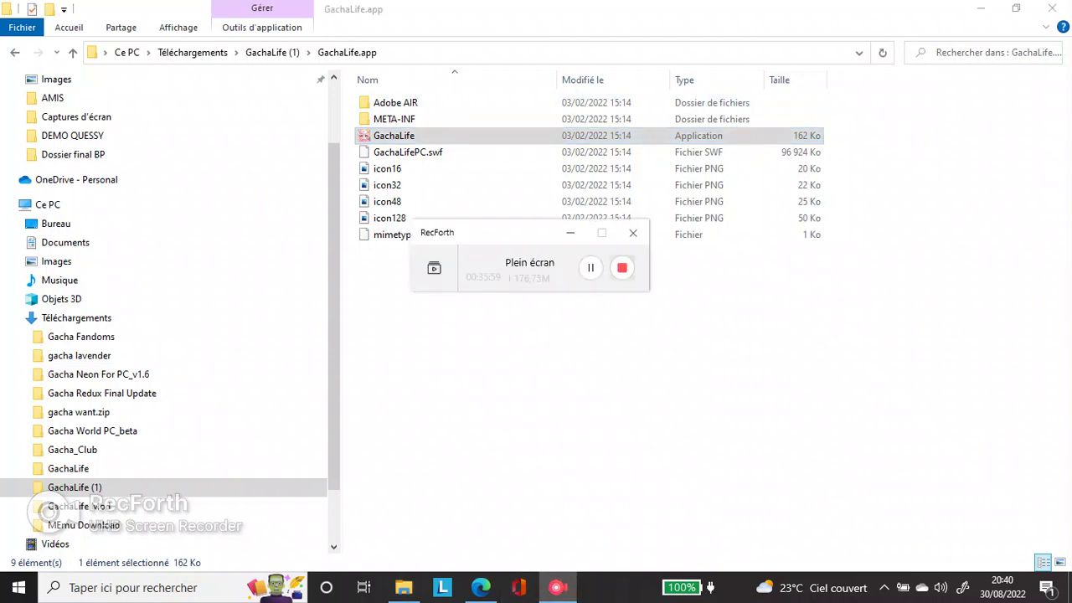